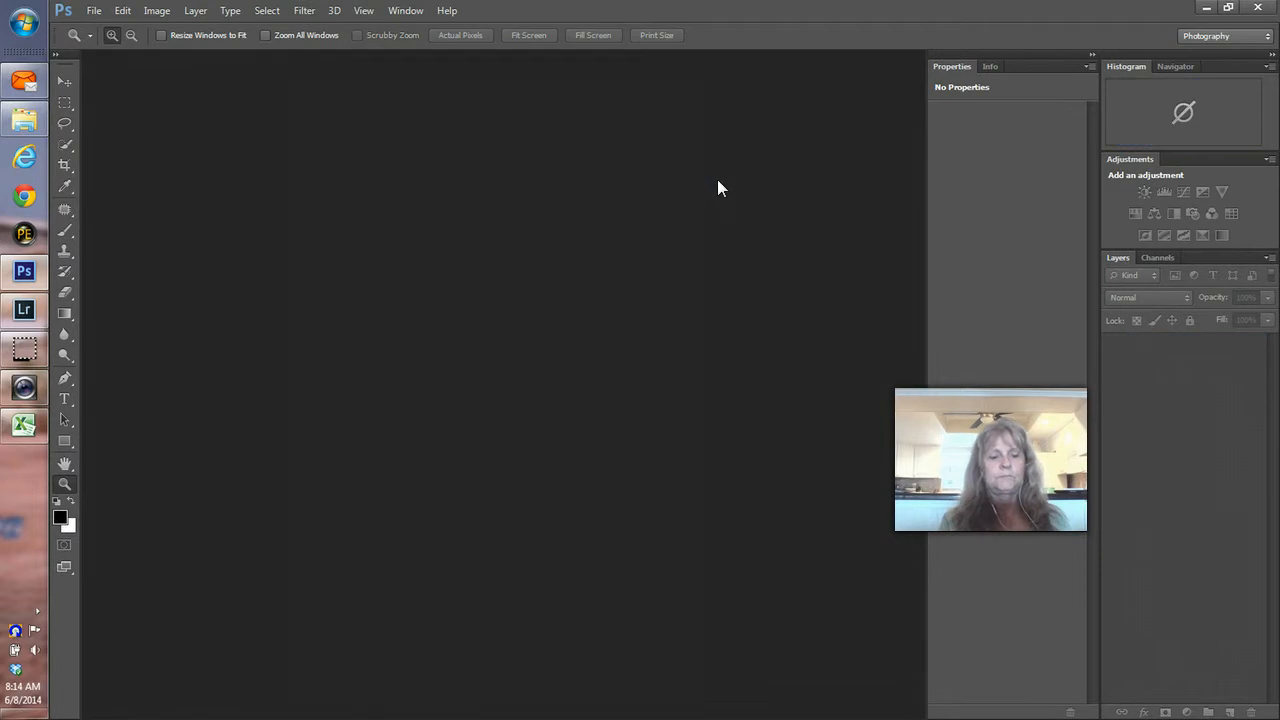
# Switch to Lightroom and set the Highlights of the bathroom photo DSC_7464-HDR to -100
pyautogui.hotkey('alt', 'Tab')
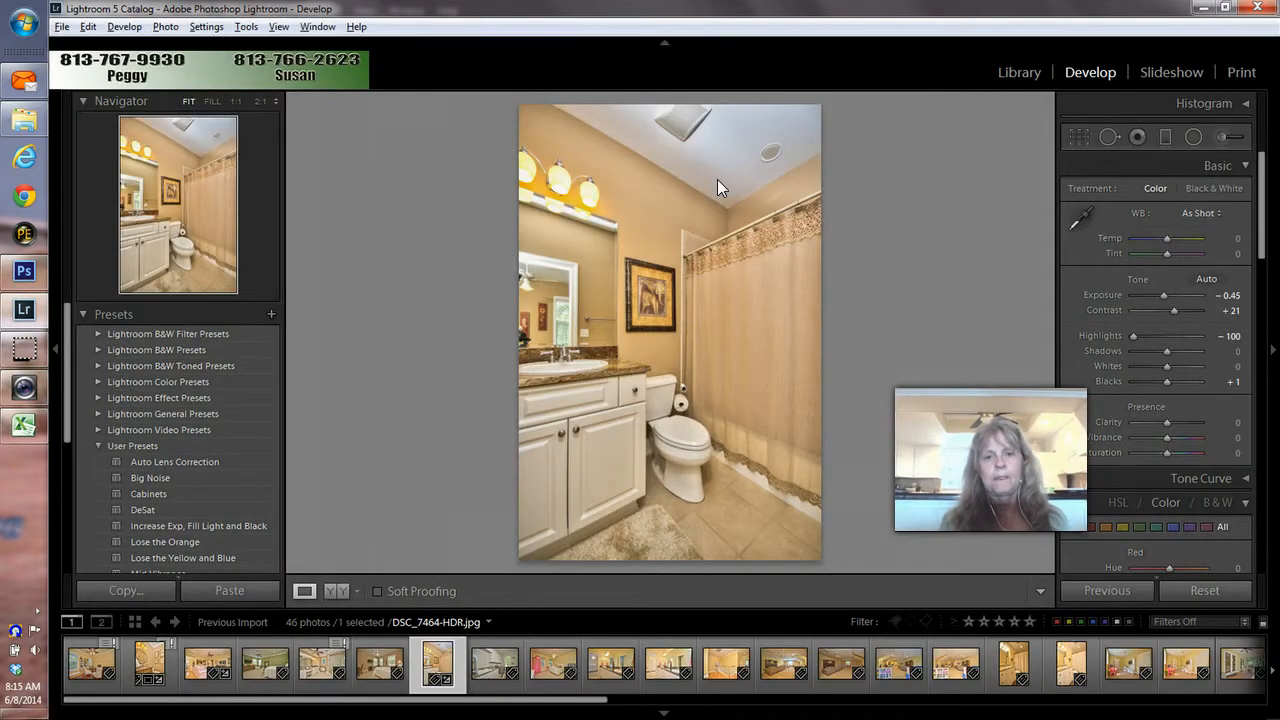
pyautogui.moveTo(1132, 336); pyautogui.dragTo(1105, 341)
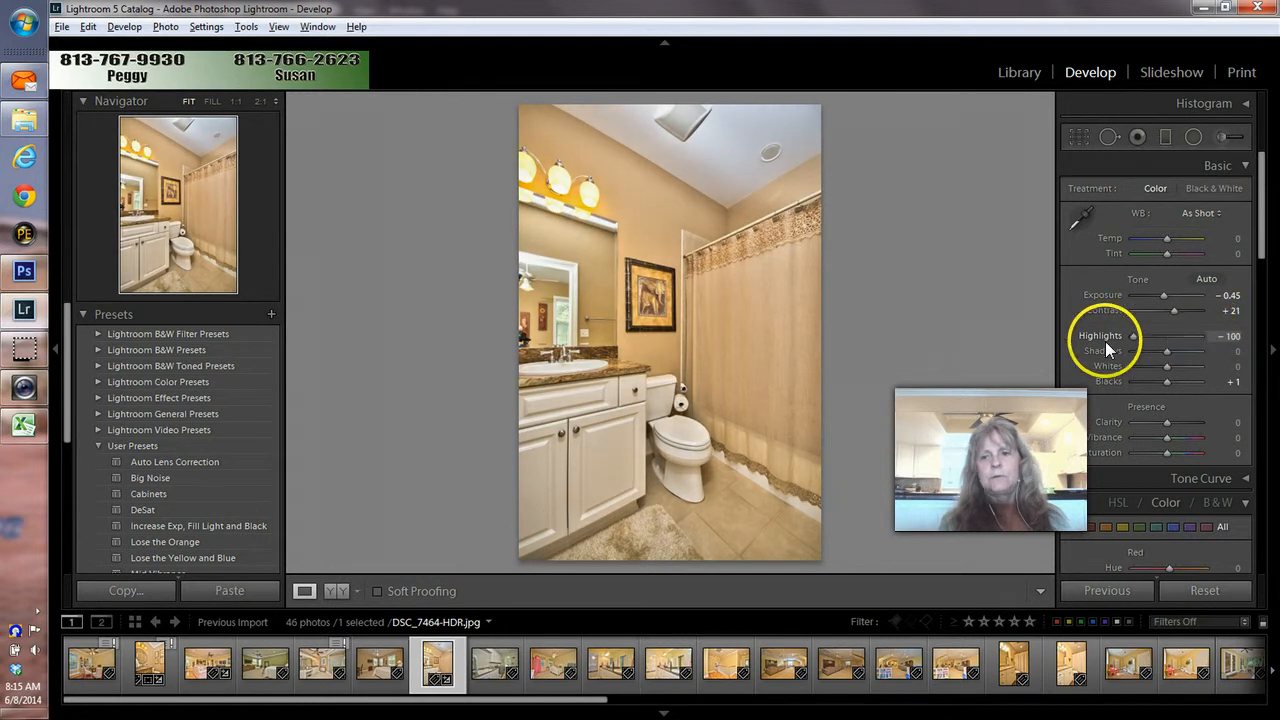
pyautogui.press('Right')
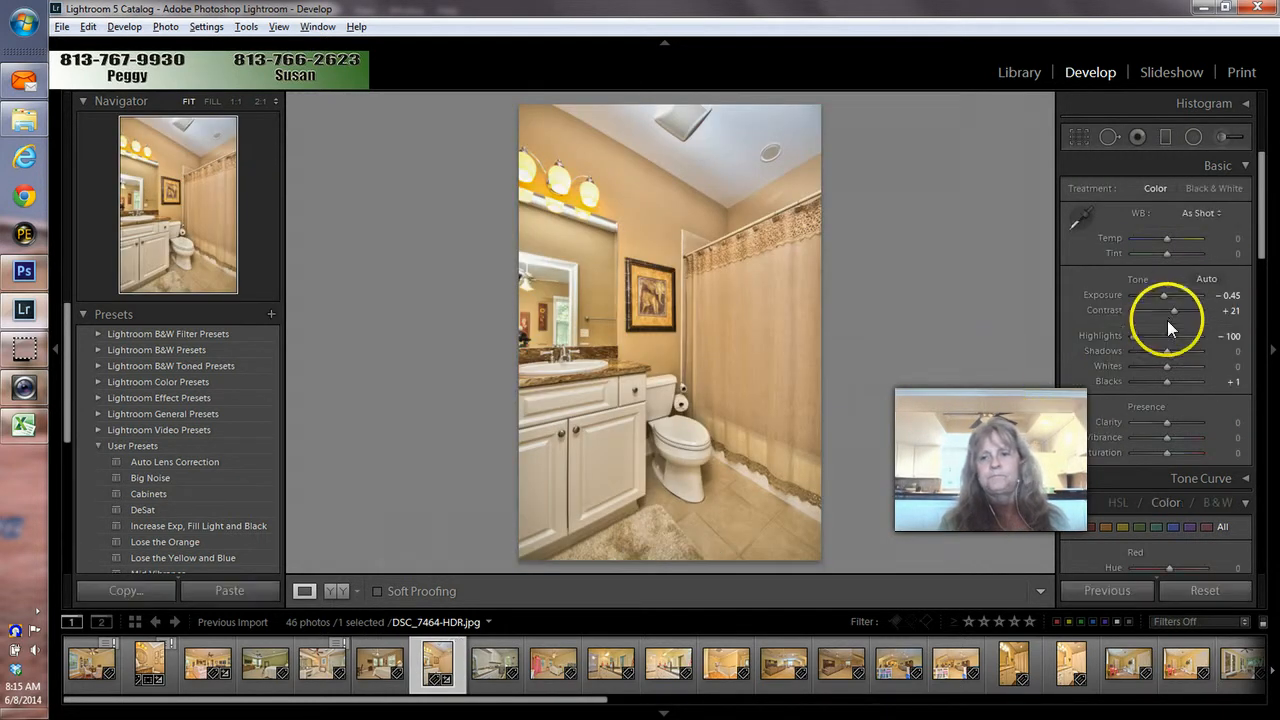
pyautogui.moveTo(1135, 336); pyautogui.dragTo(1088, 334)
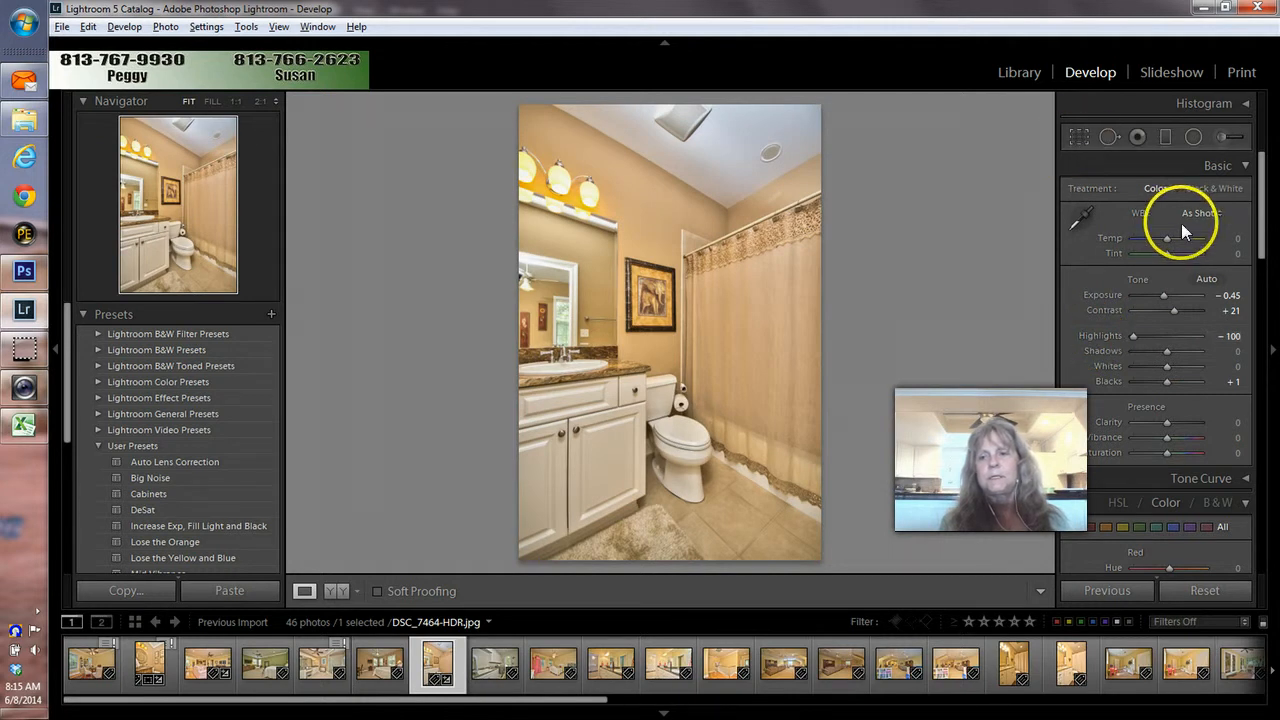
# Apply the Auto Lens Correction preset to the bathroom photo and set its manual lens Aspect to -38
pyautogui.moveTo(1256, 214); pyautogui.dragTo(1230, 527)
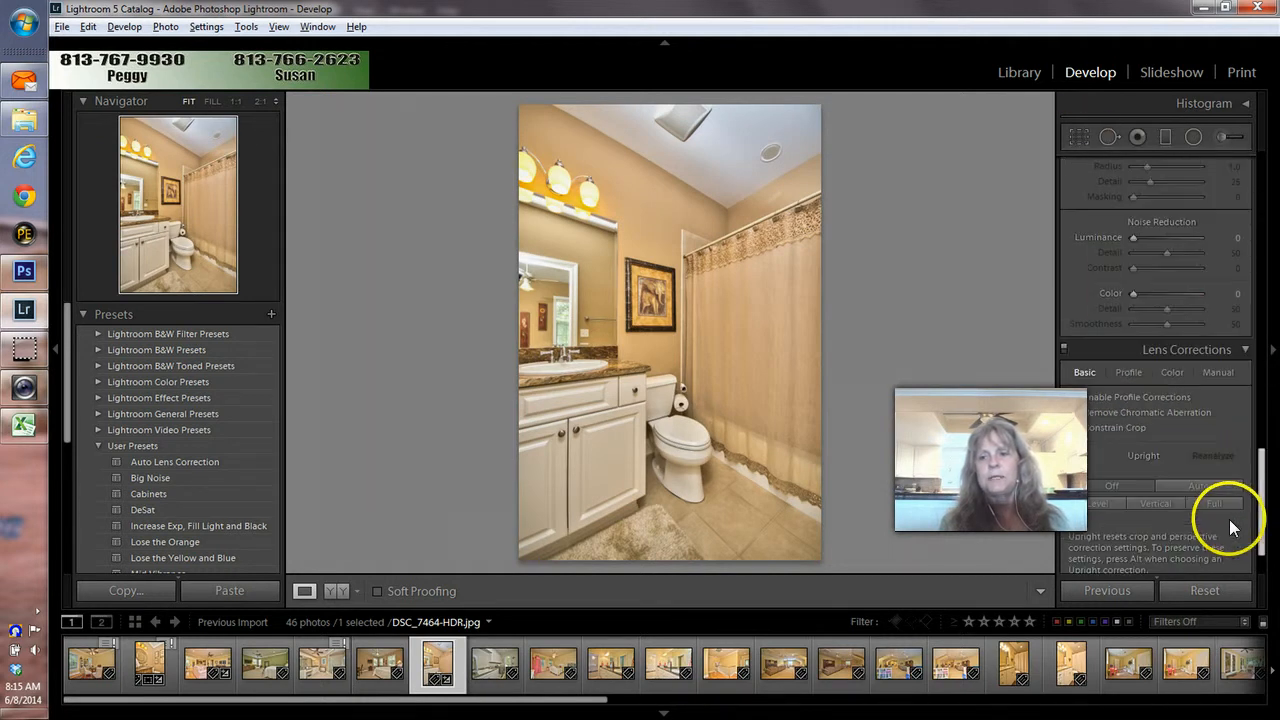
pyautogui.click(142, 462)
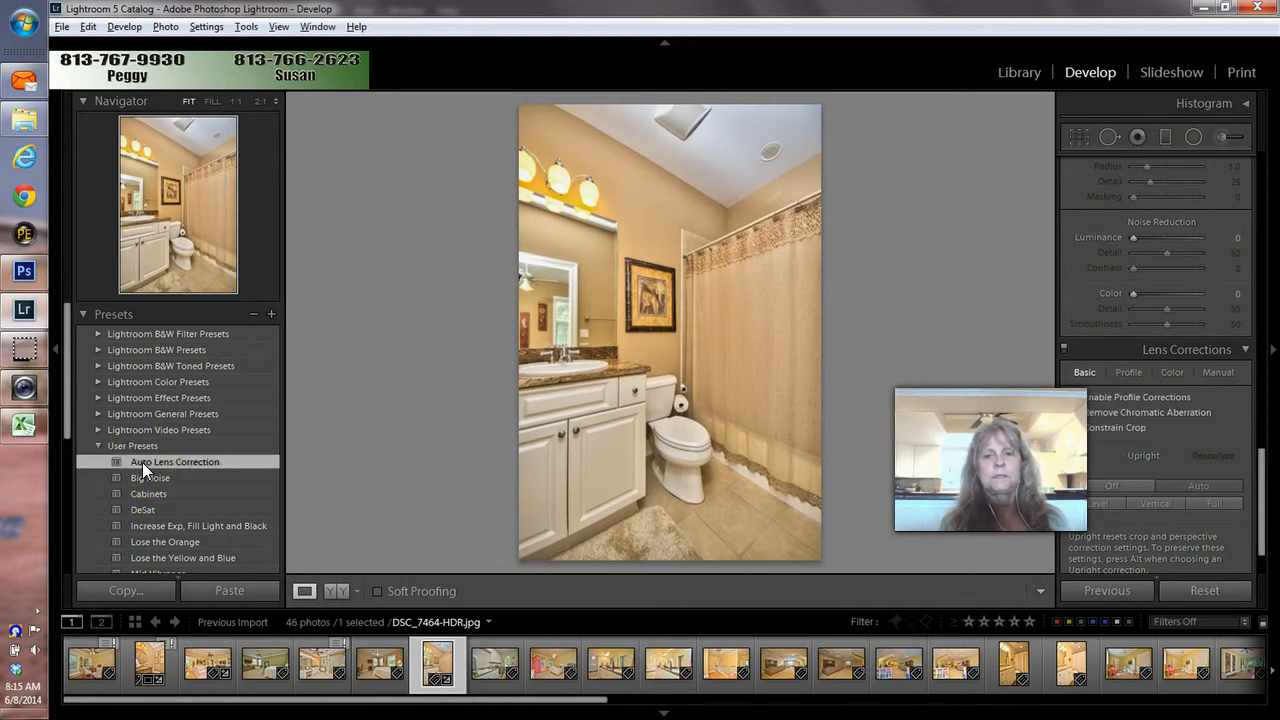
pyautogui.click(1220, 372)
pyautogui.moveTo(1165, 491); pyautogui.dragTo(1153, 490)
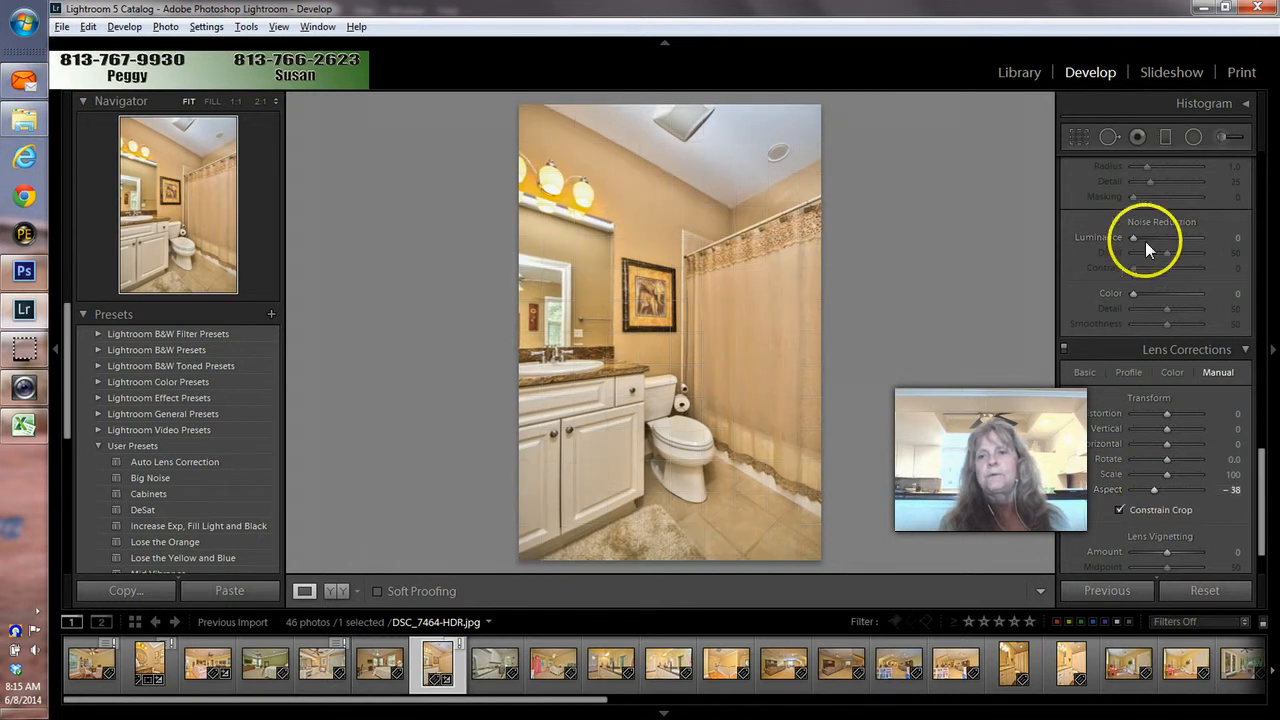
# Crop the bathroom photo tighter from its upper-right corner at the As Shot aspect, trimming the ceiling and the shower curtain side
pyautogui.click(1079, 137)
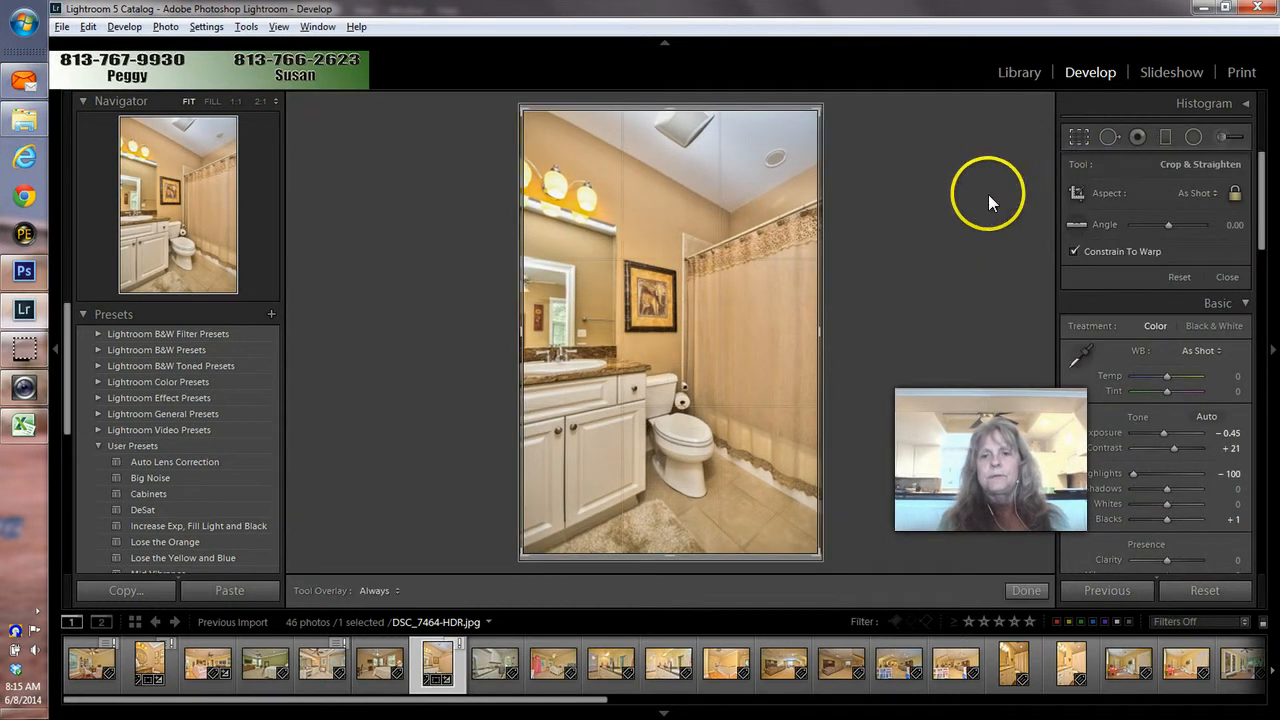
pyautogui.moveTo(626, 349); pyautogui.dragTo(645, 349)
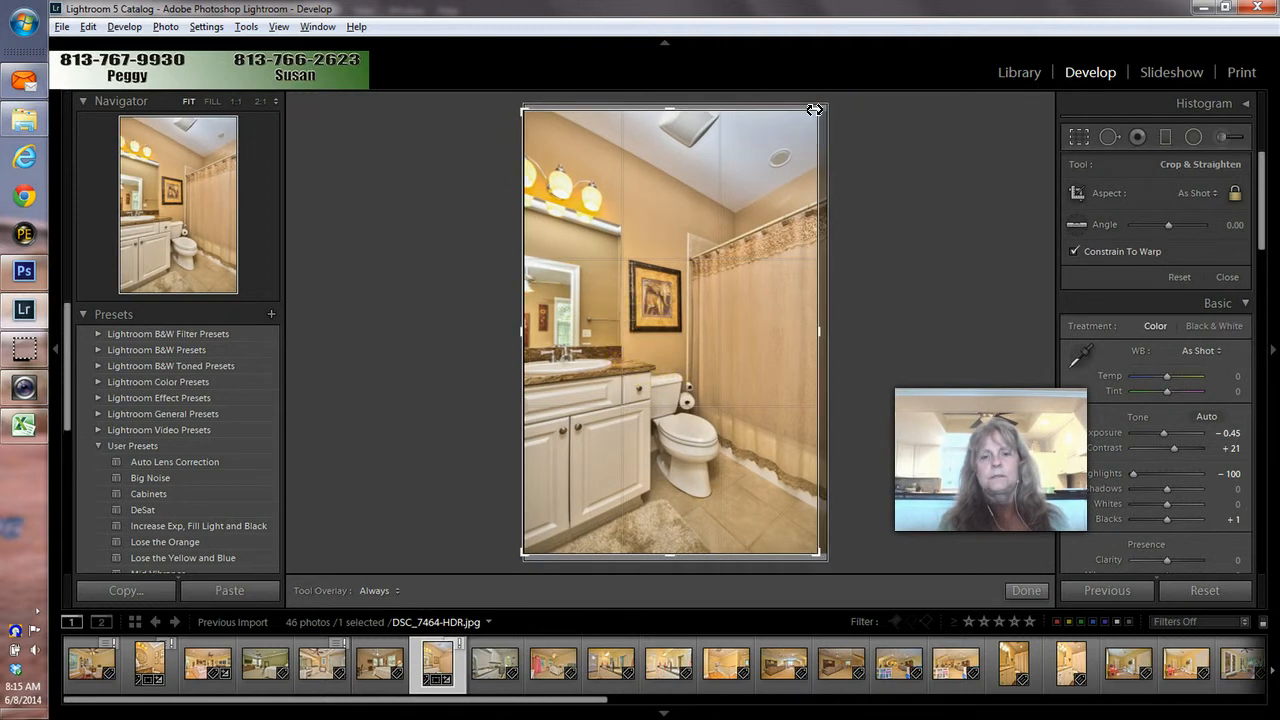
pyautogui.moveTo(814, 110); pyautogui.dragTo(802, 127)
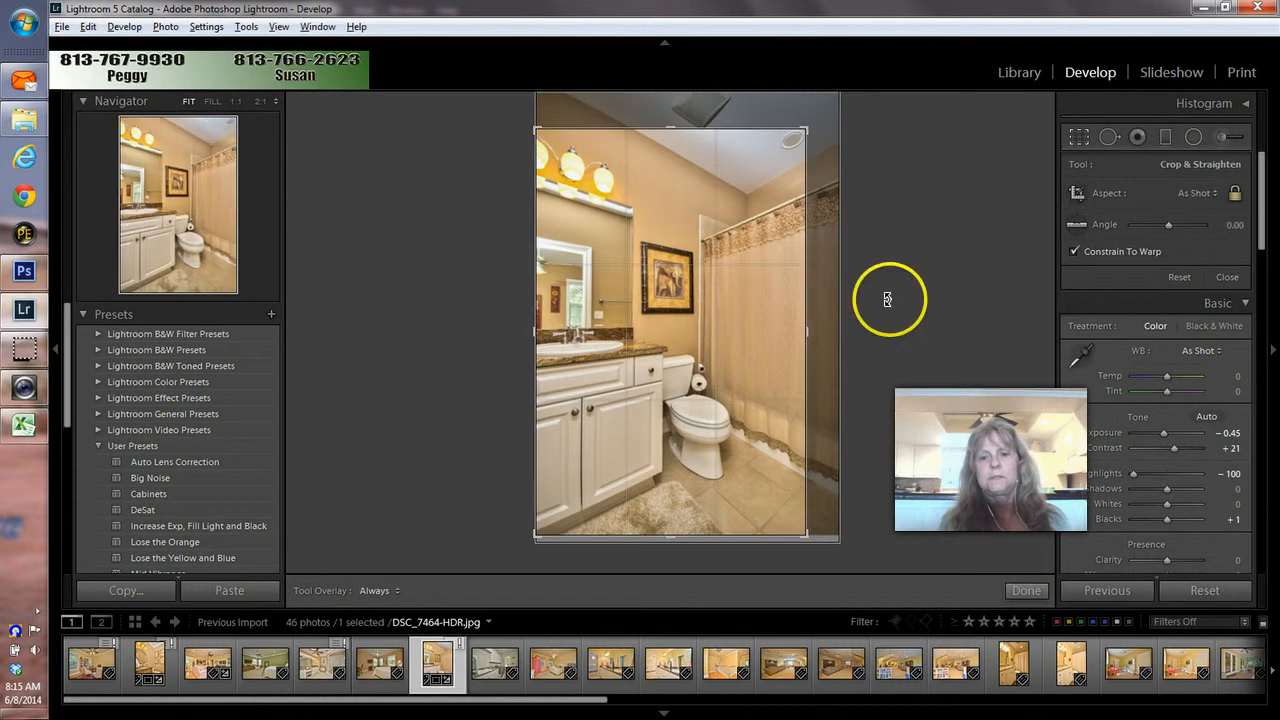
pyautogui.click(1025, 591)
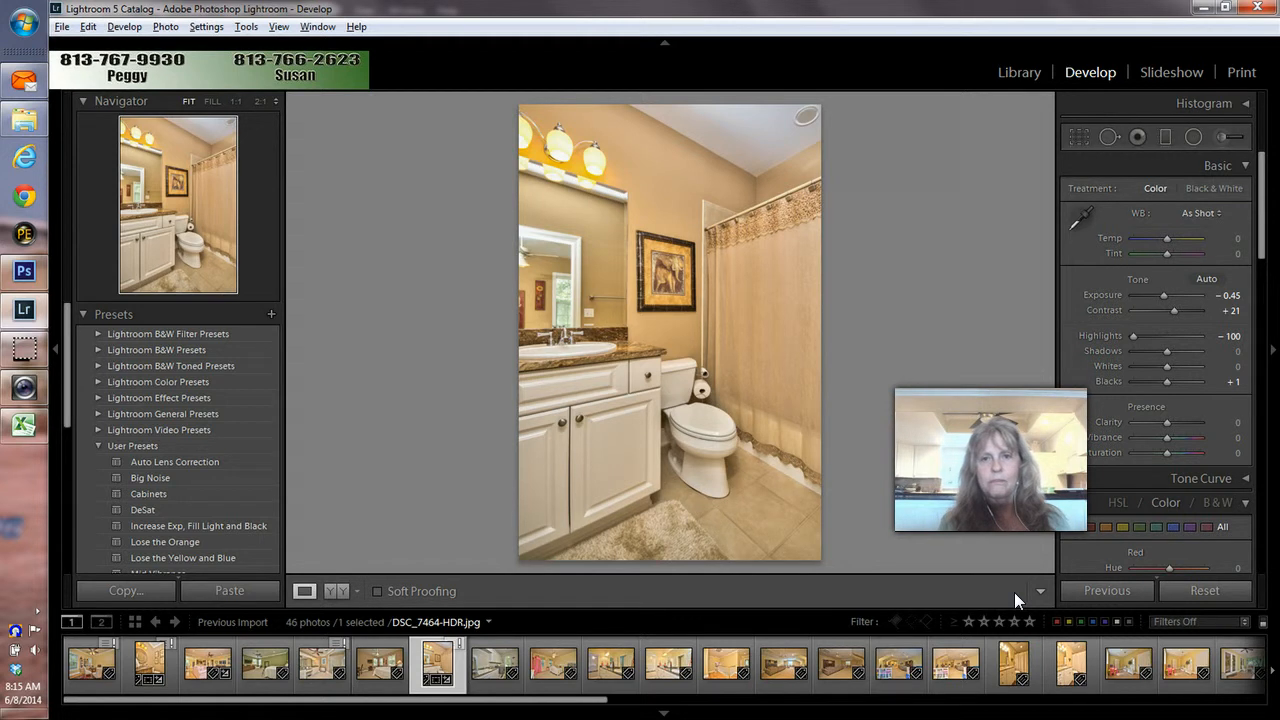
# Apply the Auto Lens Correction preset to the laundry room photo DSC_7467-HDR and the children's bedroom photo DSC_7470-HDR
pyautogui.click(493, 680)
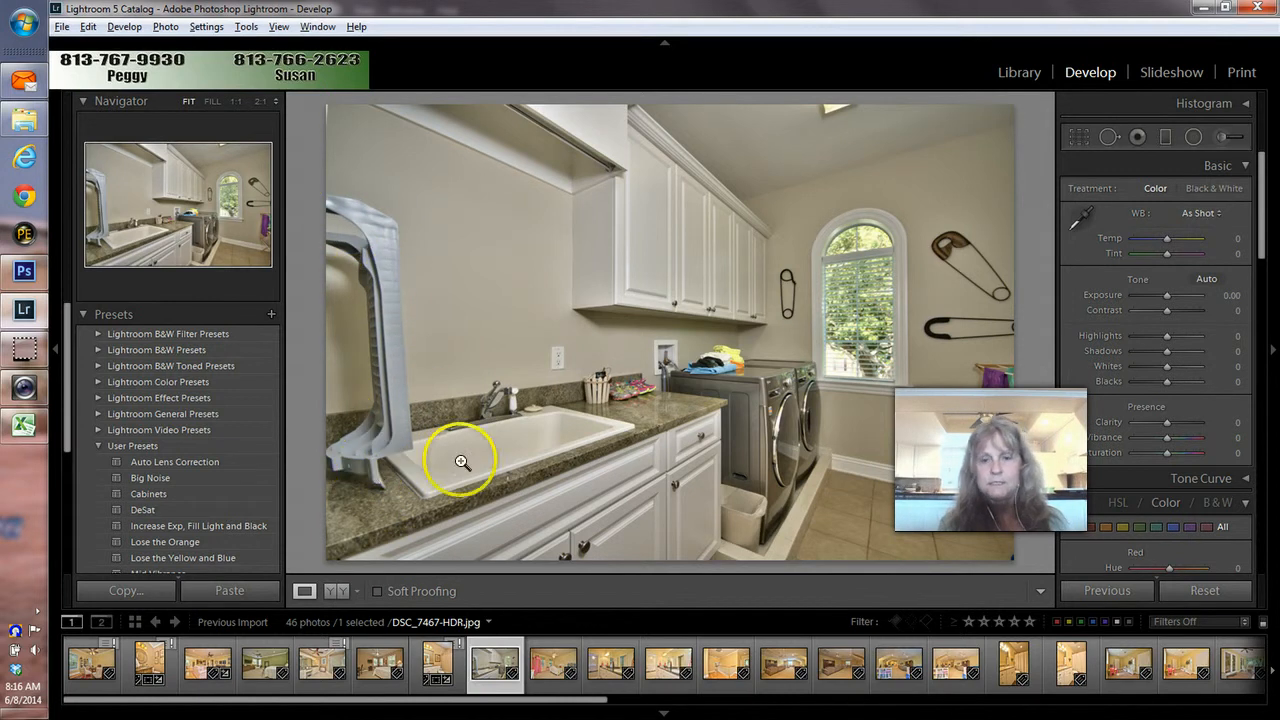
pyautogui.click(188, 462)
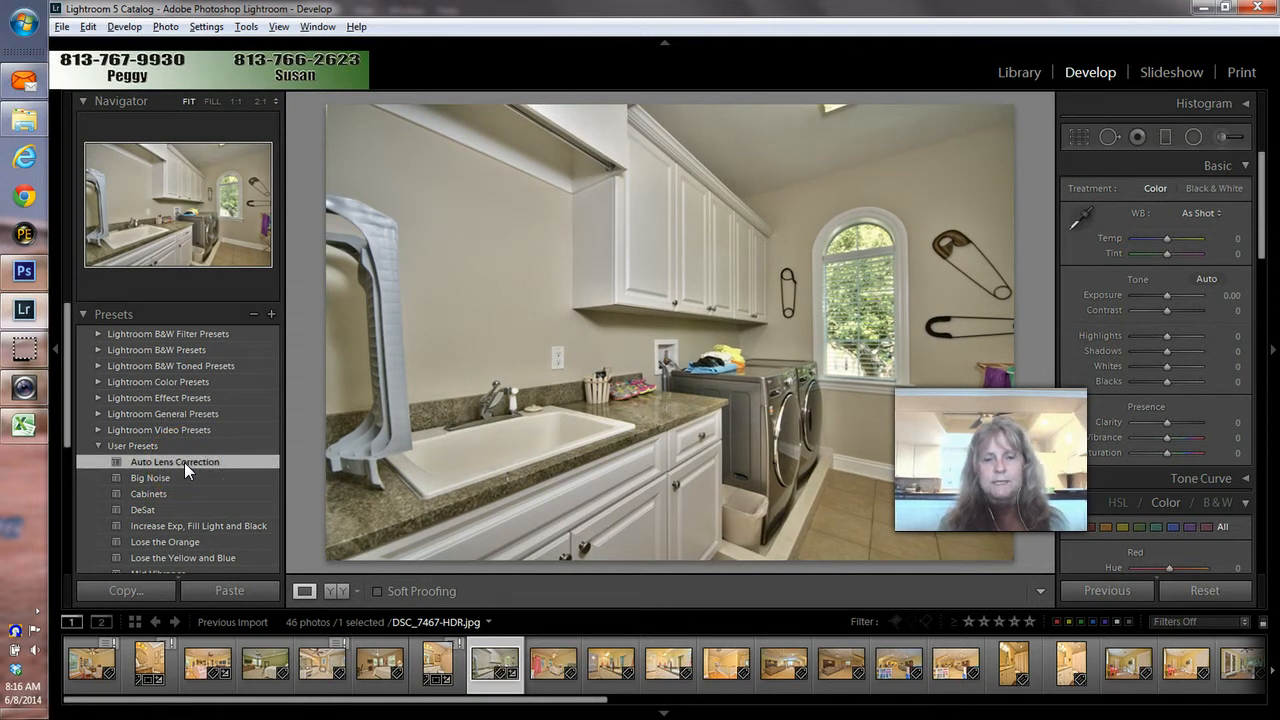
pyautogui.press('Right')
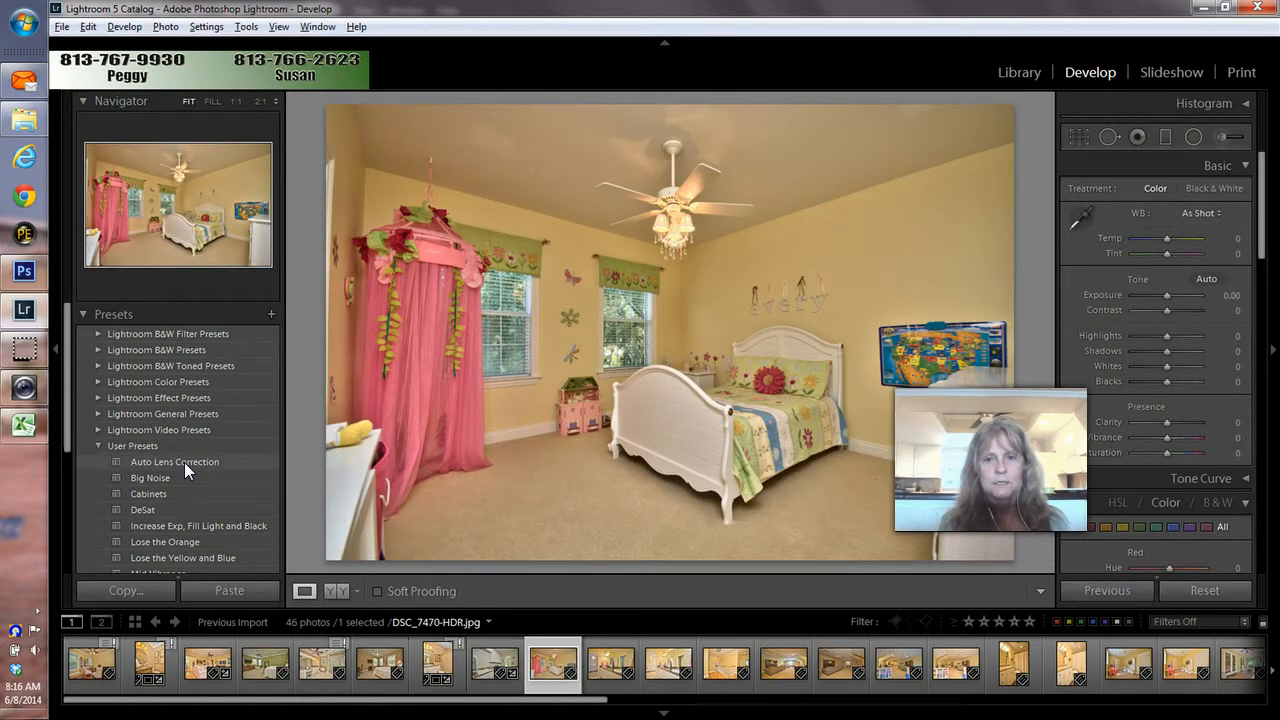
pyautogui.press('Right')
pyautogui.press('Left')
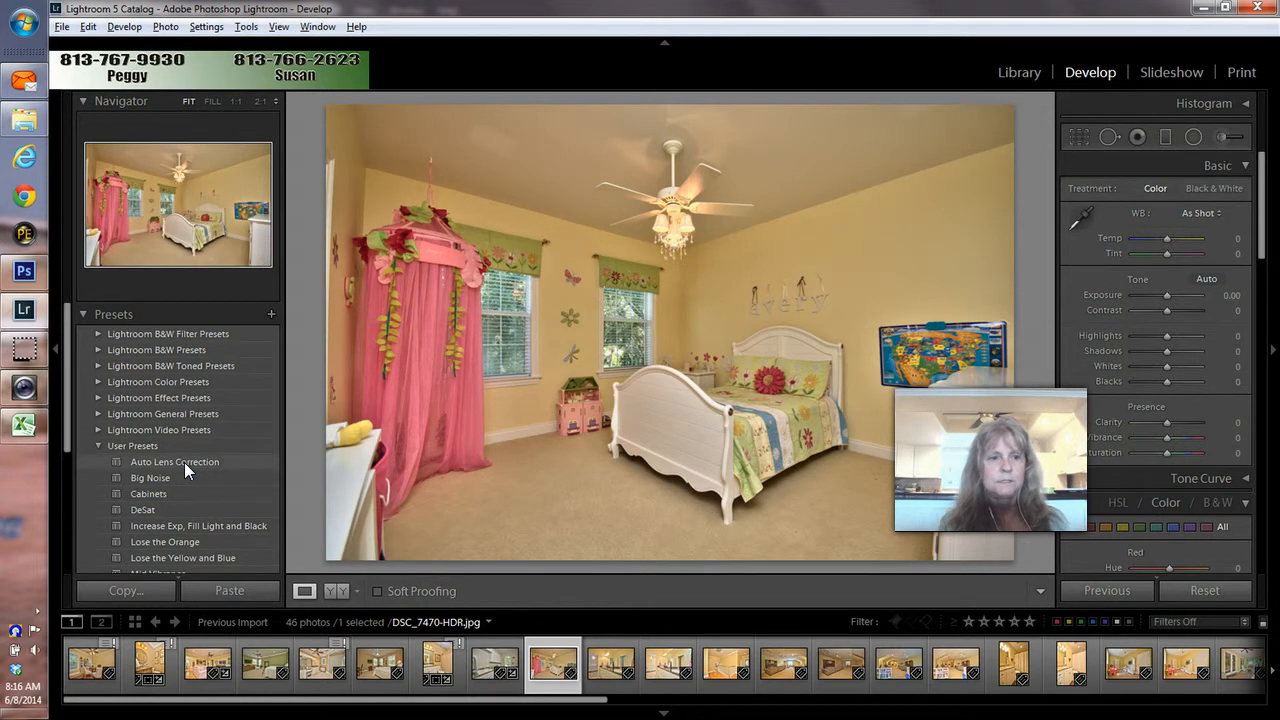
pyautogui.click(184, 462)
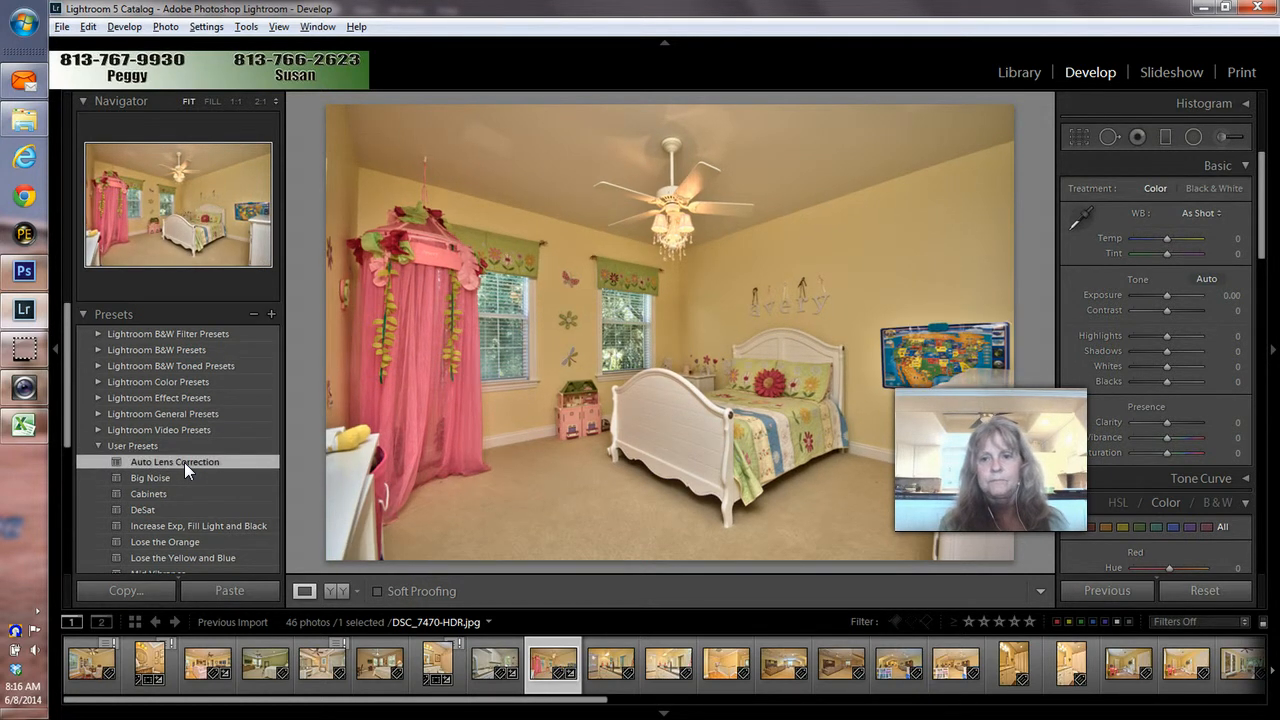
pyautogui.press('Right')
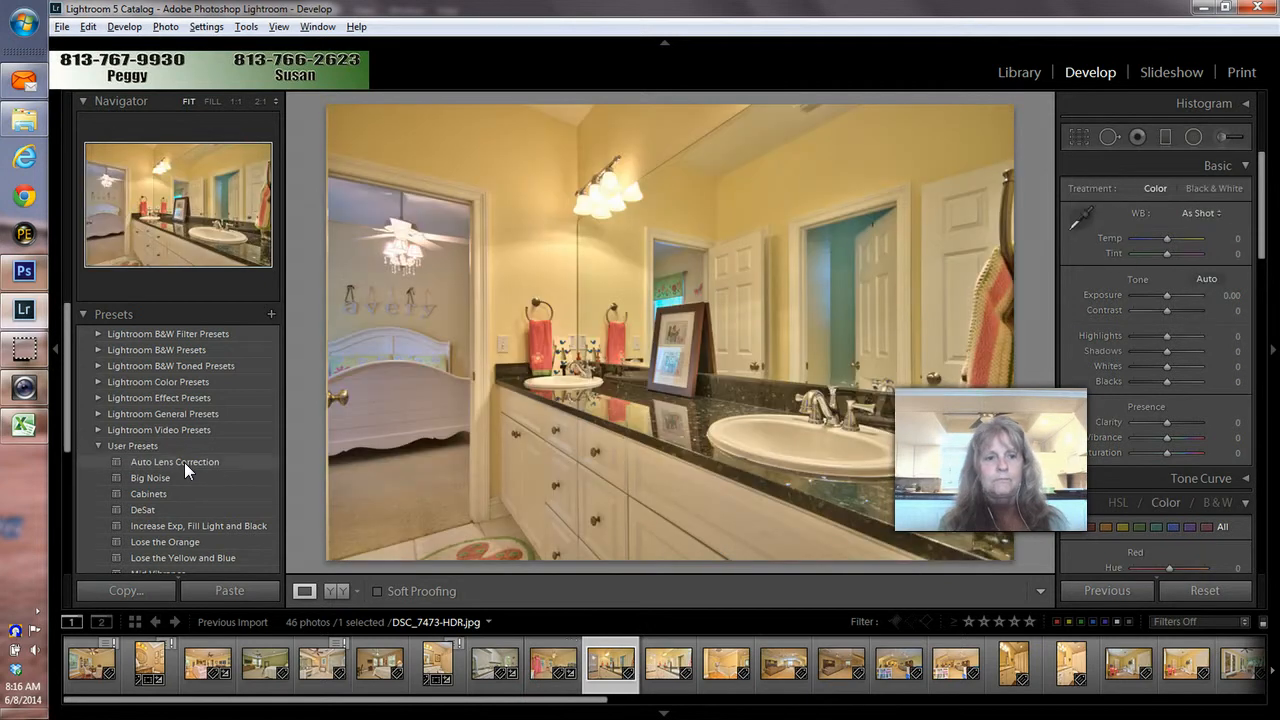
pyautogui.press('Left')
pyautogui.click(184, 462)
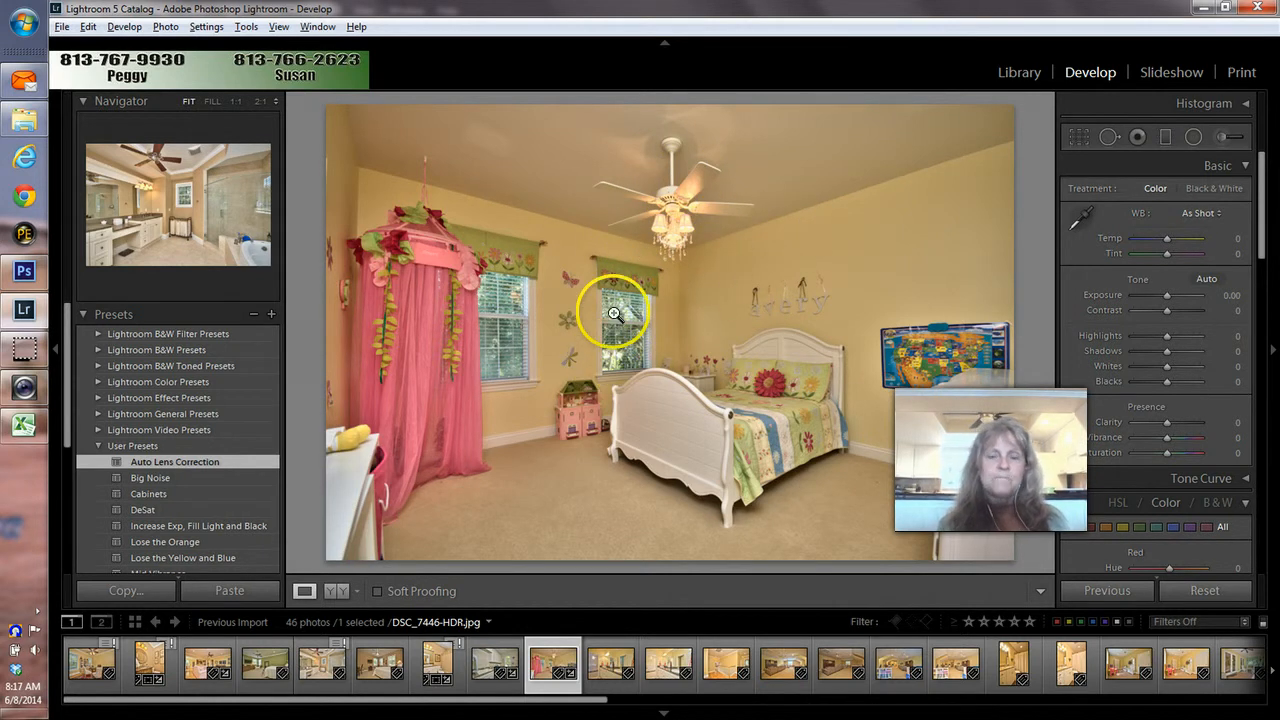
# Compare the two bathroom vanity photos, DSC_7473-HDR and DSC_7476-HDR, by switching back and forth between them
pyautogui.click(602, 682)
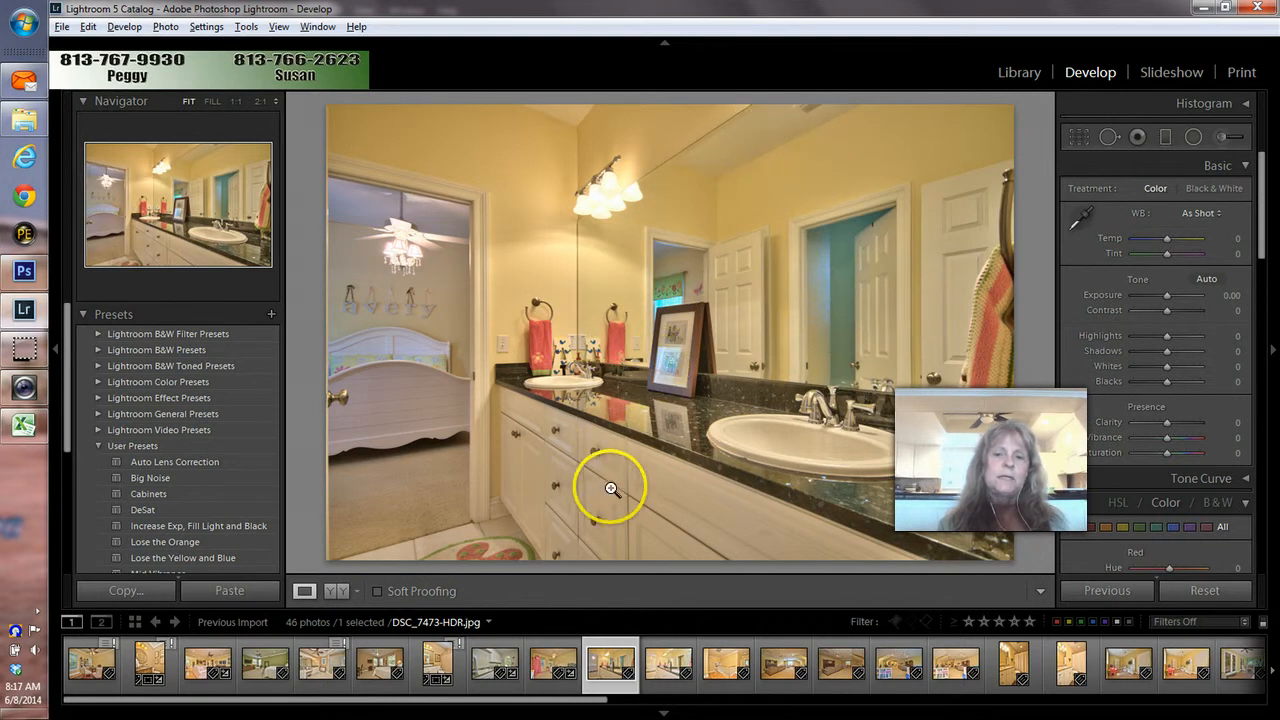
pyautogui.click(652, 683)
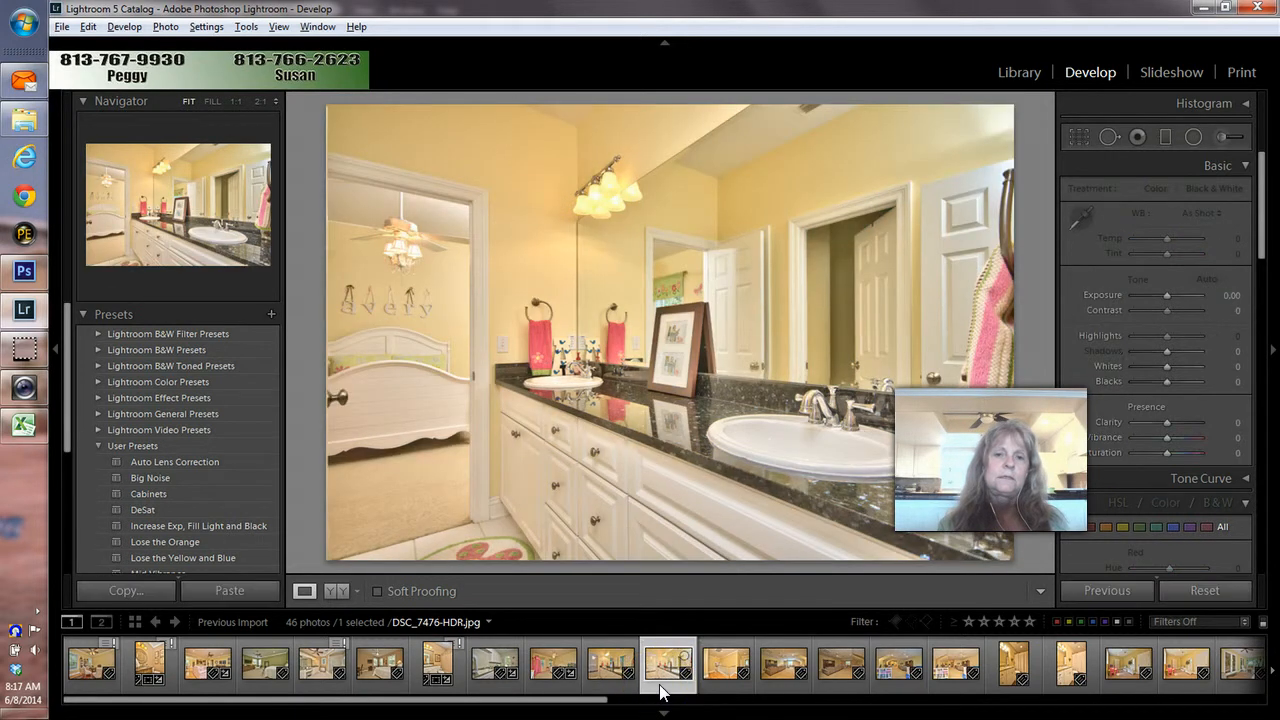
pyautogui.press('Left')
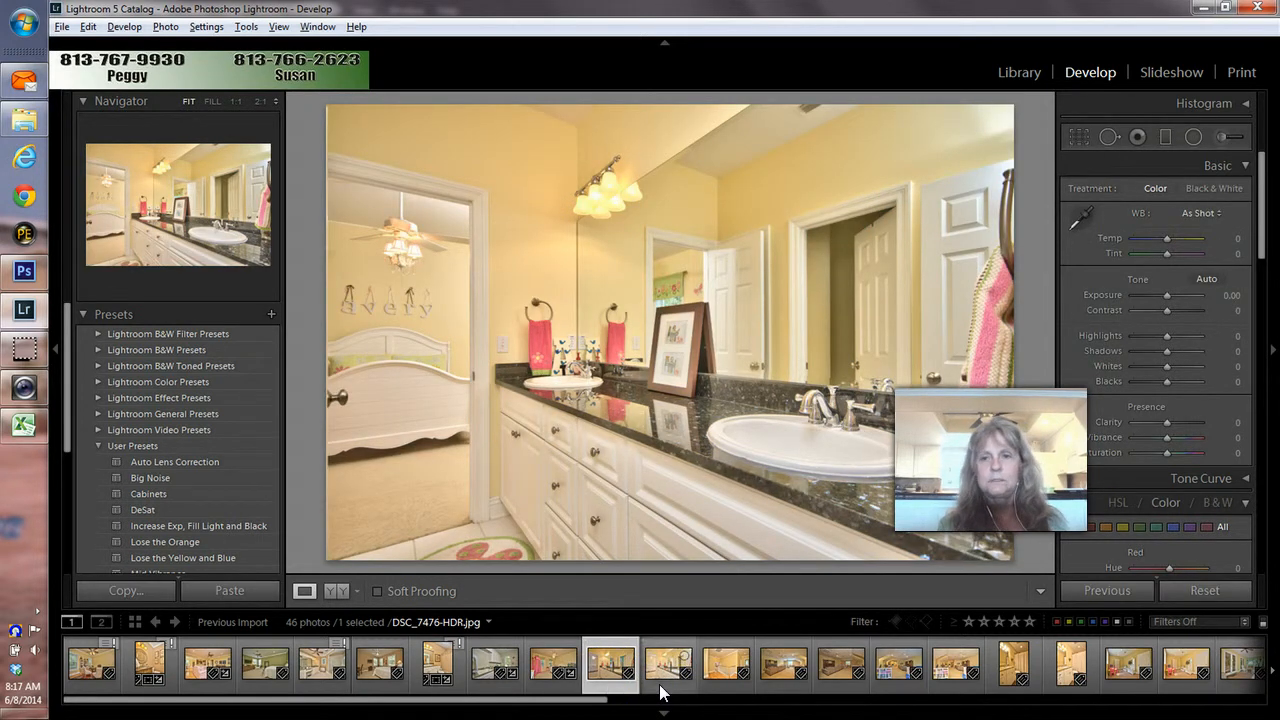
pyautogui.press('Right')
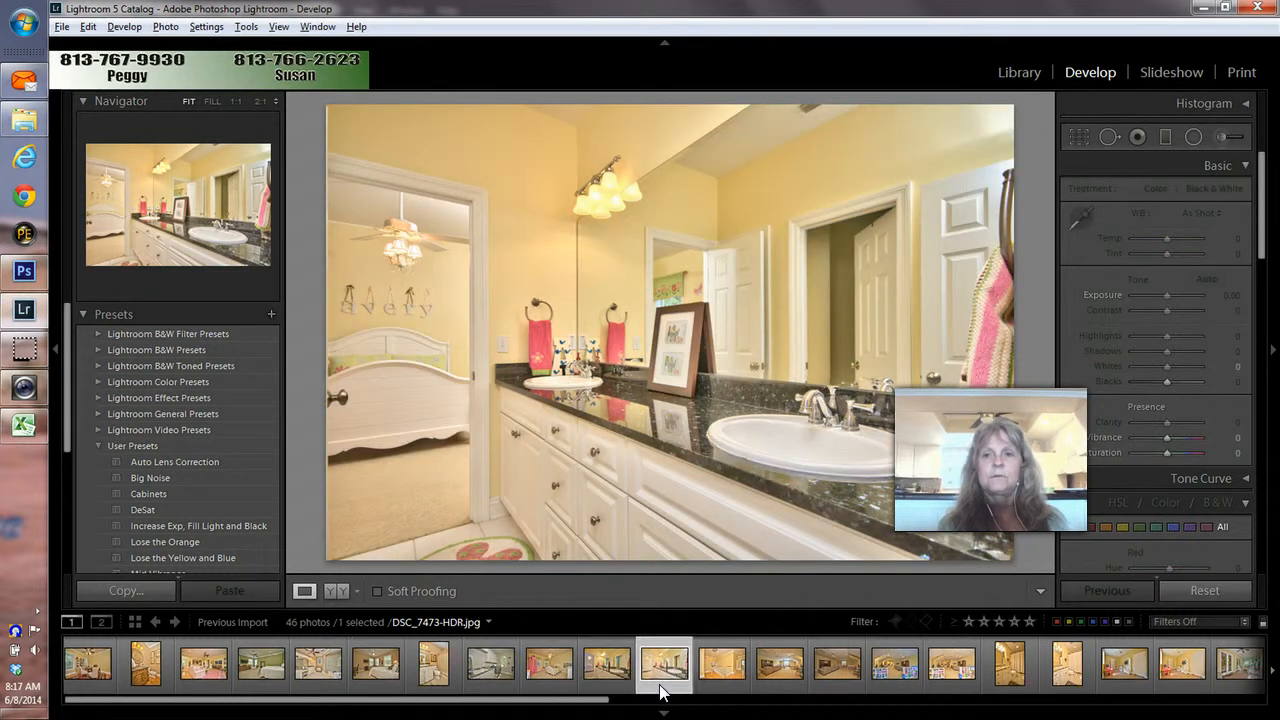
pyautogui.press('Left')
pyautogui.press('Right')
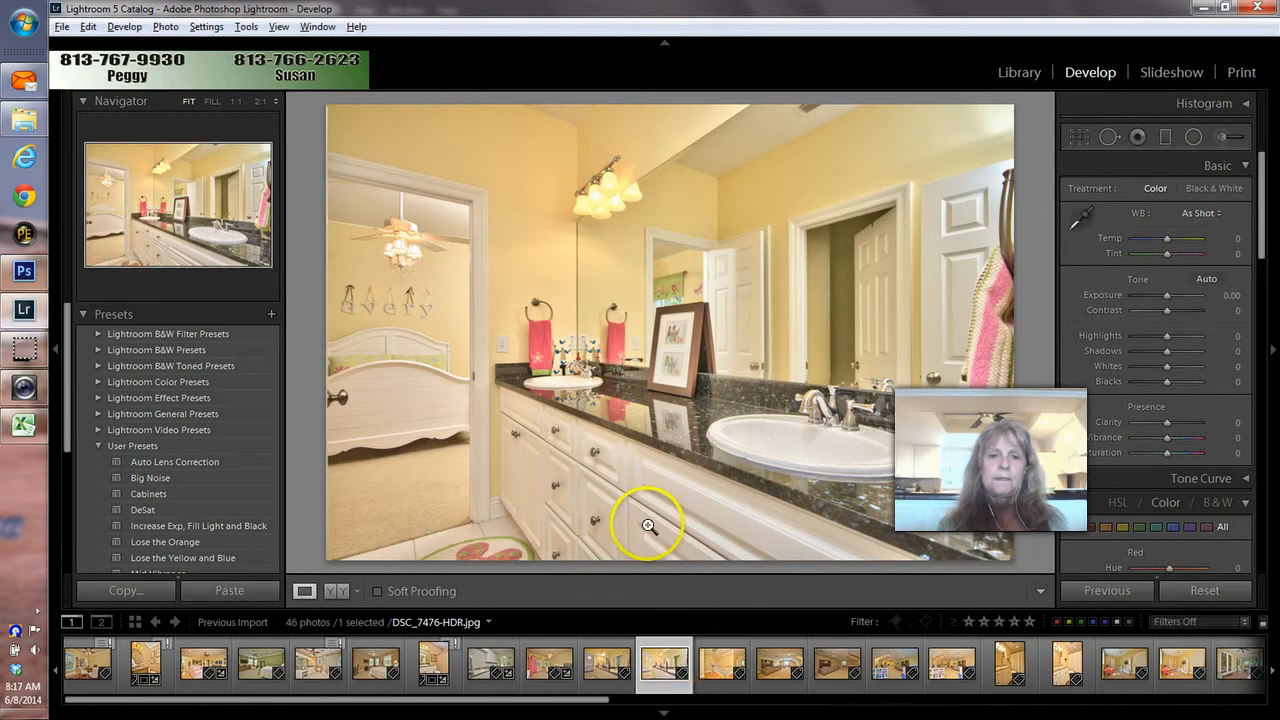
pyautogui.press('Left')
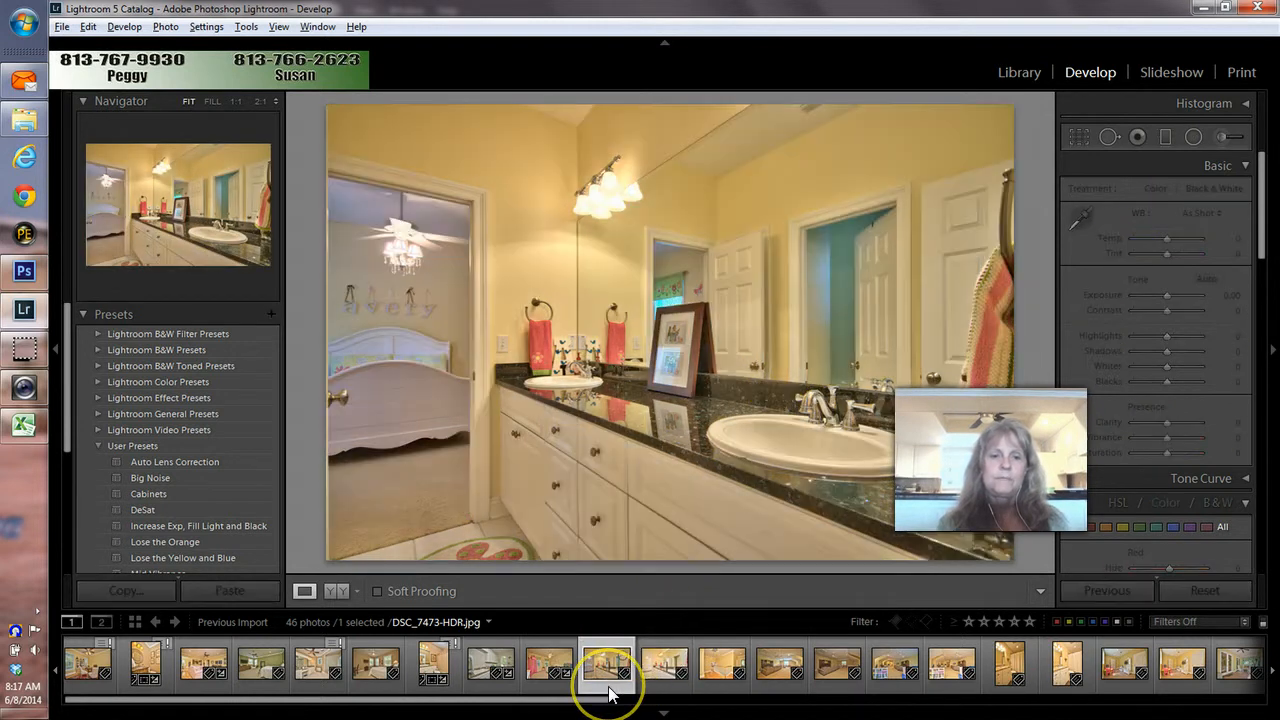
pyautogui.press('Left')
pyautogui.press('Right')
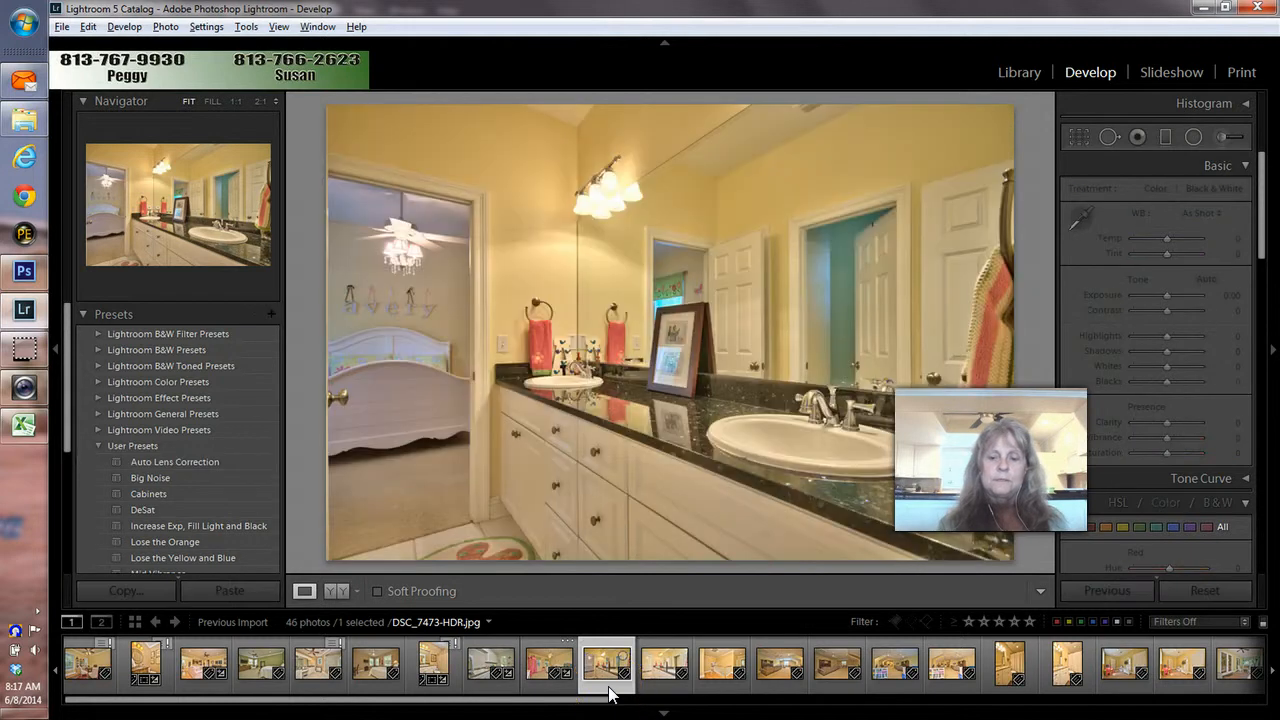
pyautogui.press('Right')
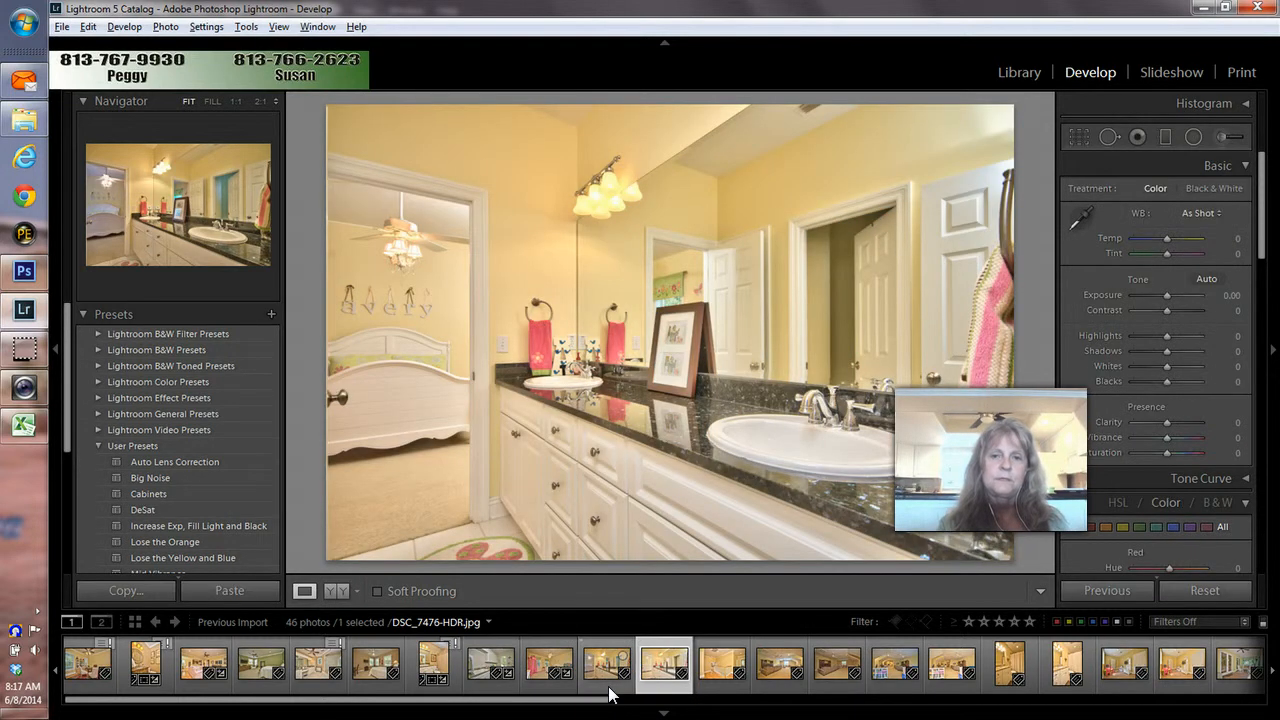
pyautogui.press('Left')
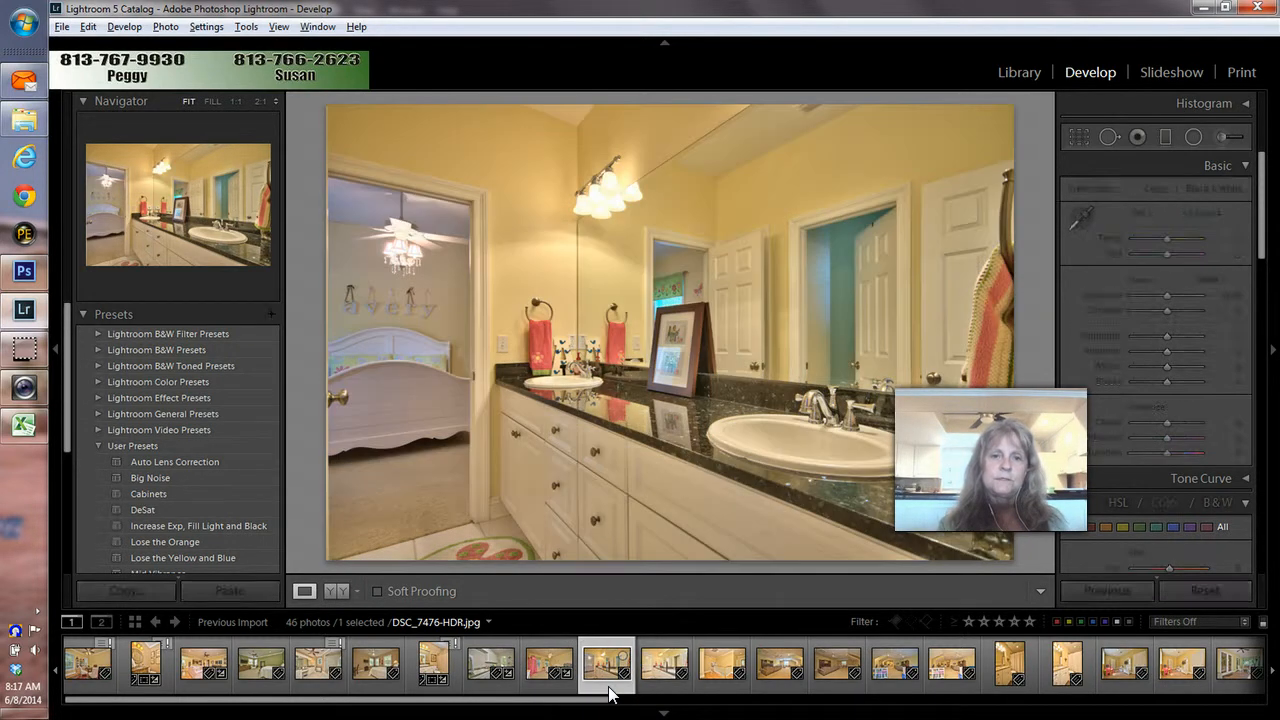
pyautogui.click(632, 662)
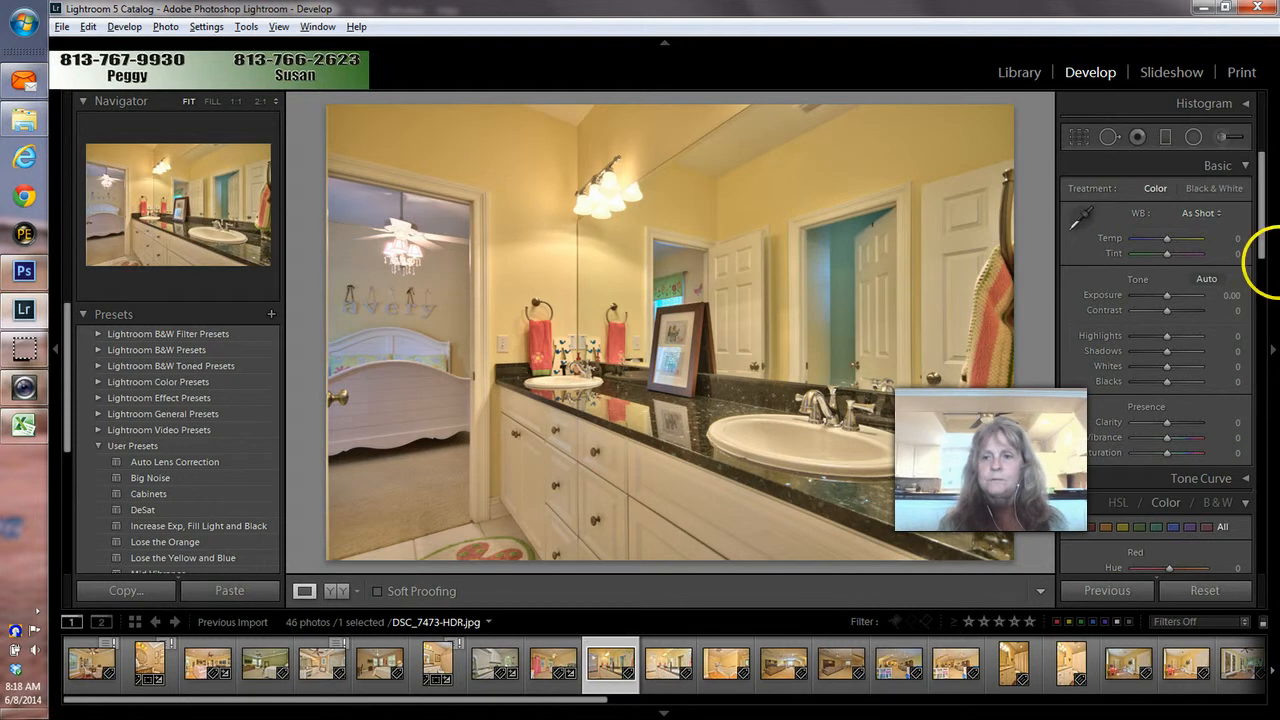
# Apply Auto tone to the darker vanity photo DSC_7473-HDR and set its Highlights to -100
pyautogui.click(1204, 278)
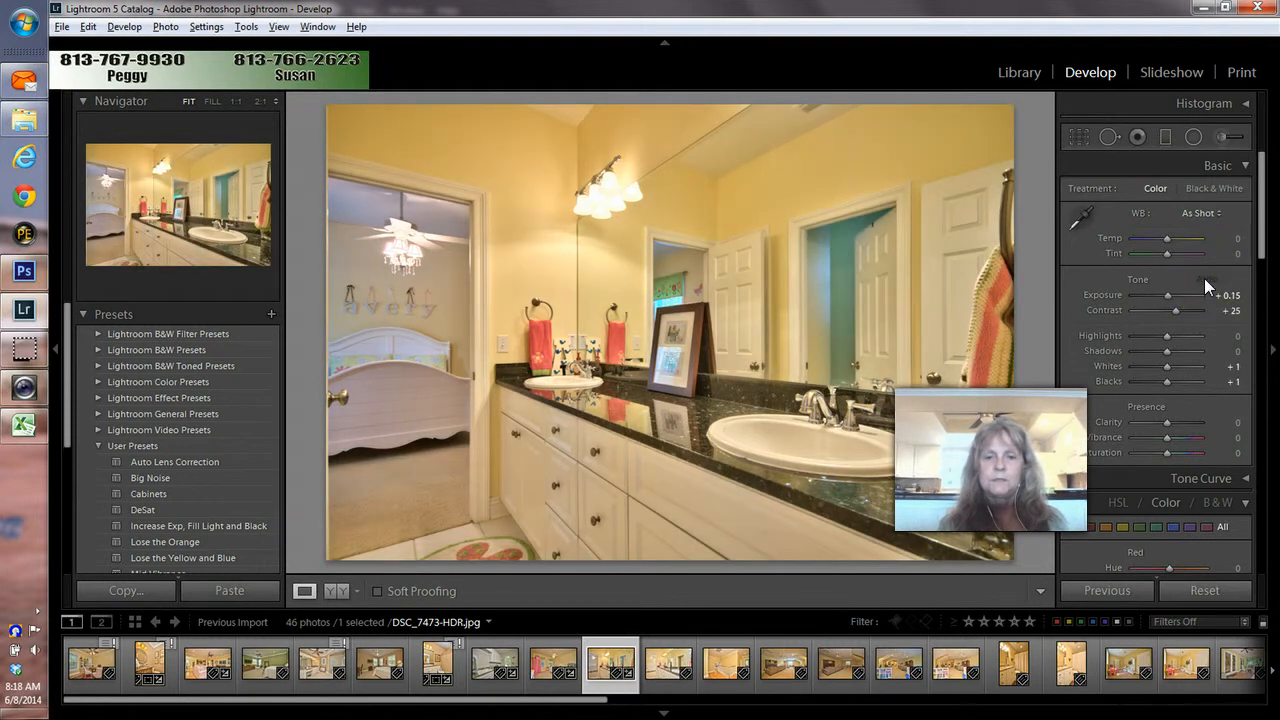
pyautogui.click(1170, 312)
pyautogui.moveTo(1166, 337); pyautogui.dragTo(1111, 335)
# Apply Auto tone to the brighter vanity photo DSC_7476-HDR and set its Highlights to -100
pyautogui.click(667, 666)
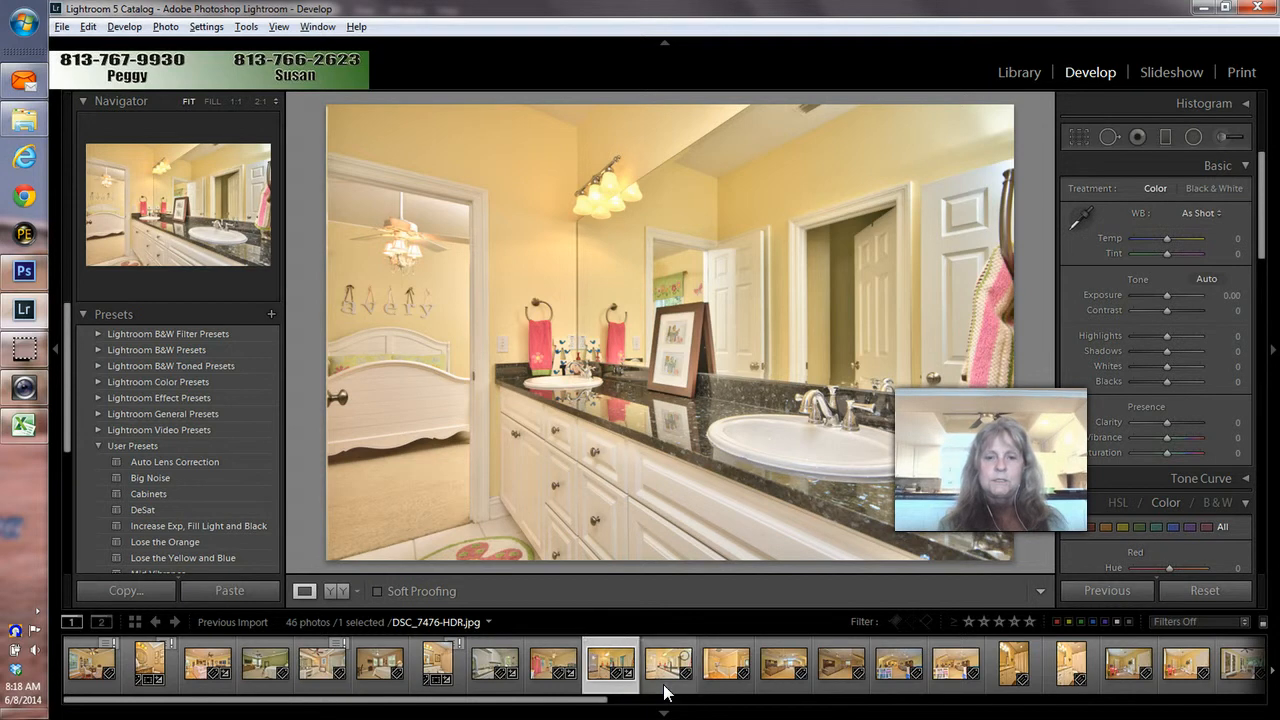
pyautogui.press('Left')
pyautogui.press('Right')
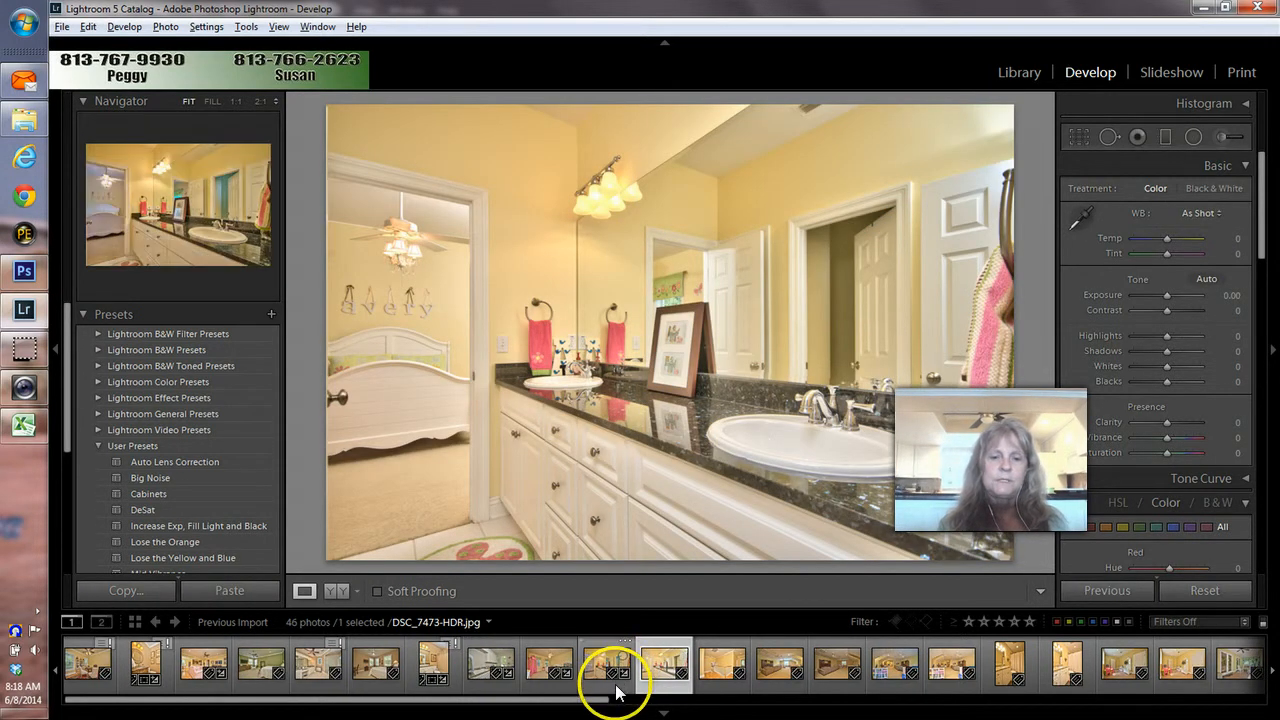
pyautogui.click(1205, 279)
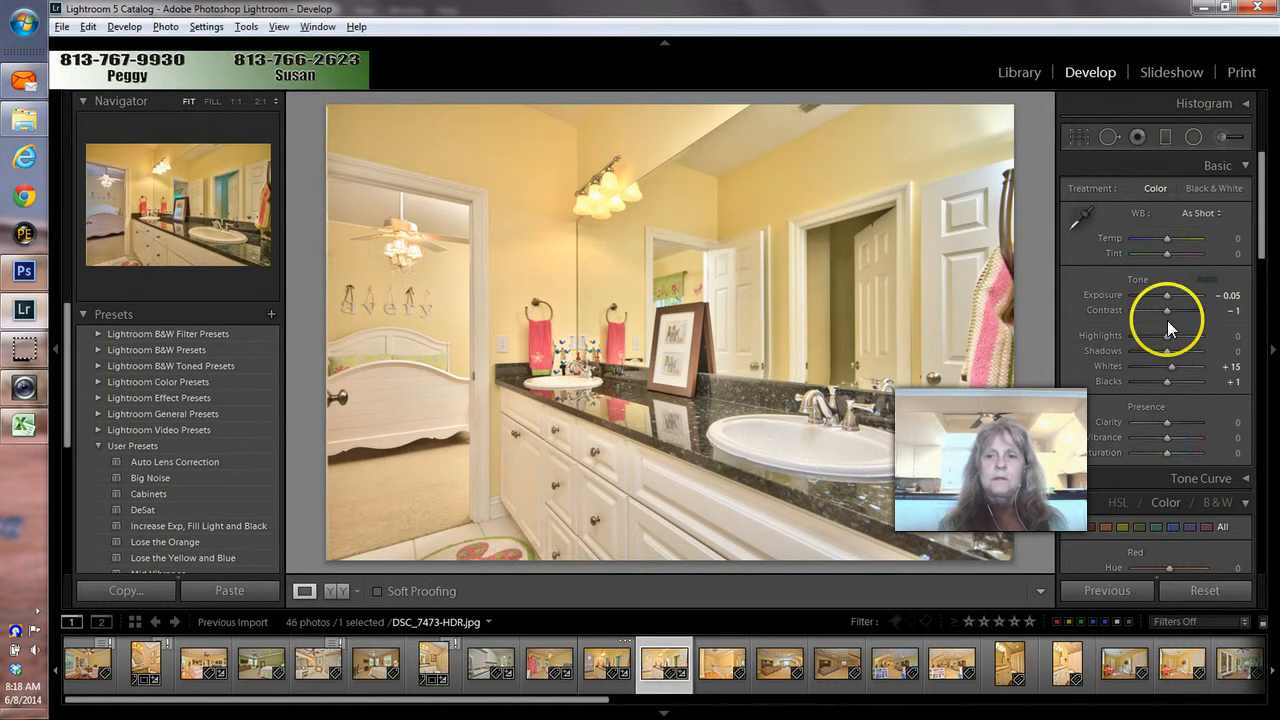
pyautogui.moveTo(1167, 335); pyautogui.dragTo(1113, 340)
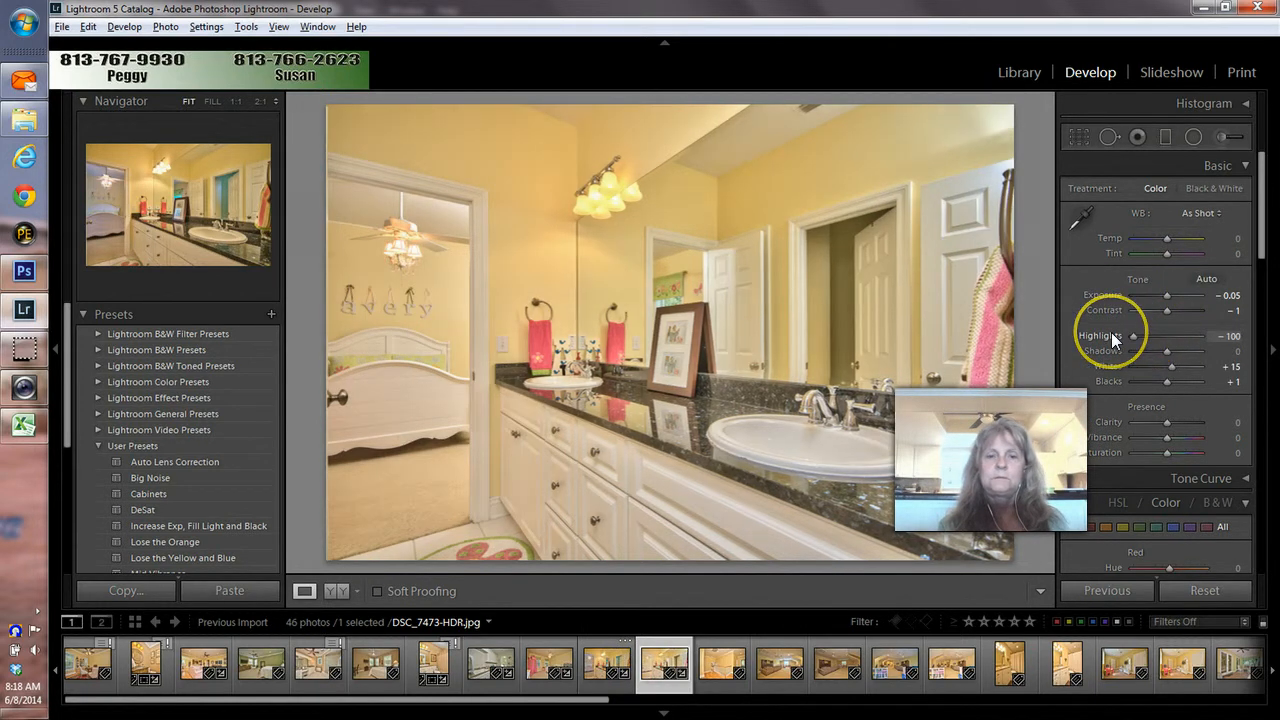
# Open the two vanity photos DSC_7473-HDR and DSC_7476-HDR together as layers in Photoshop
pyautogui.click(603, 666)
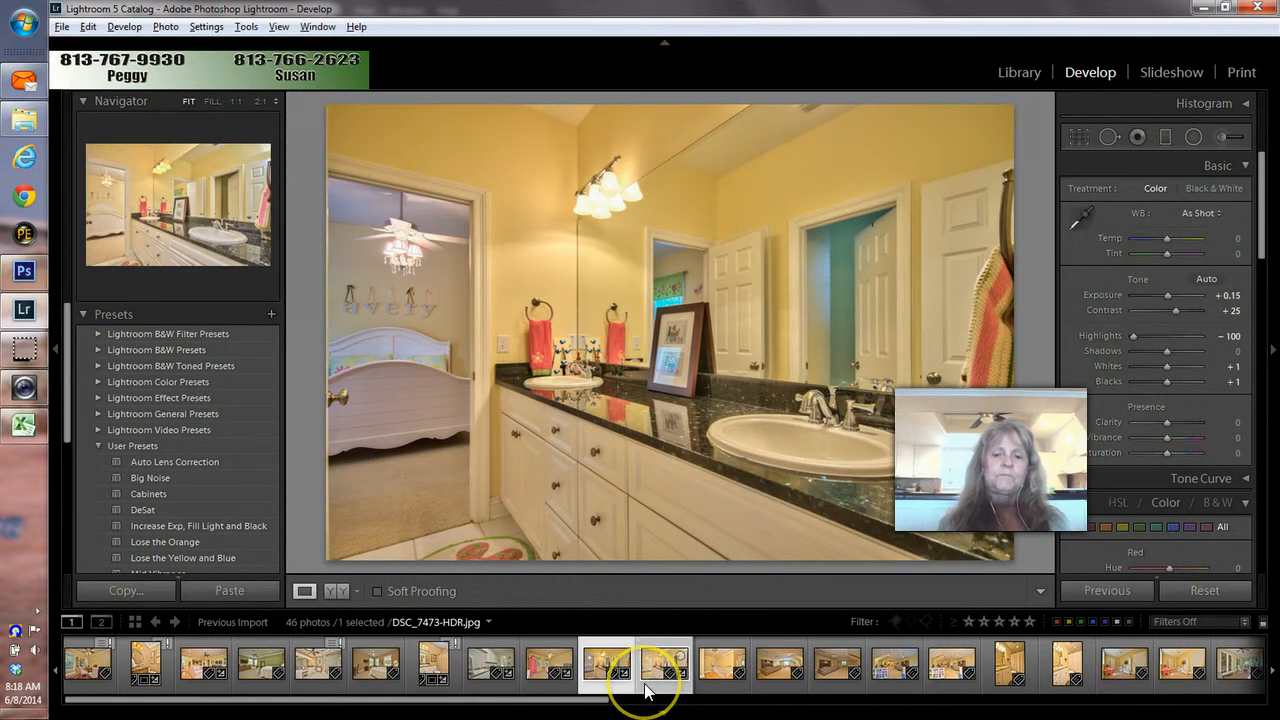
pyautogui.keyDown('ctrl'); pyautogui.click(645, 686); pyautogui.keyUp('ctrl')
pyautogui.rightClick(645, 686)
pyautogui.moveTo(686, 336)
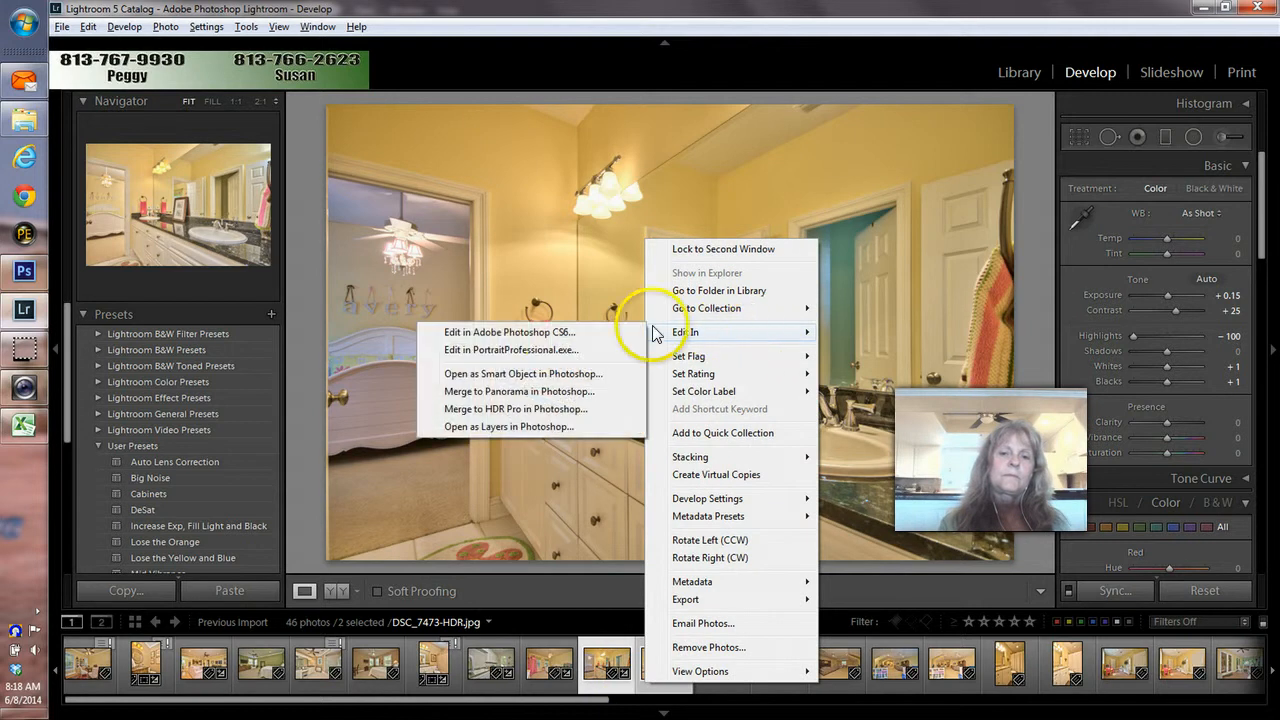
pyautogui.click(518, 427)
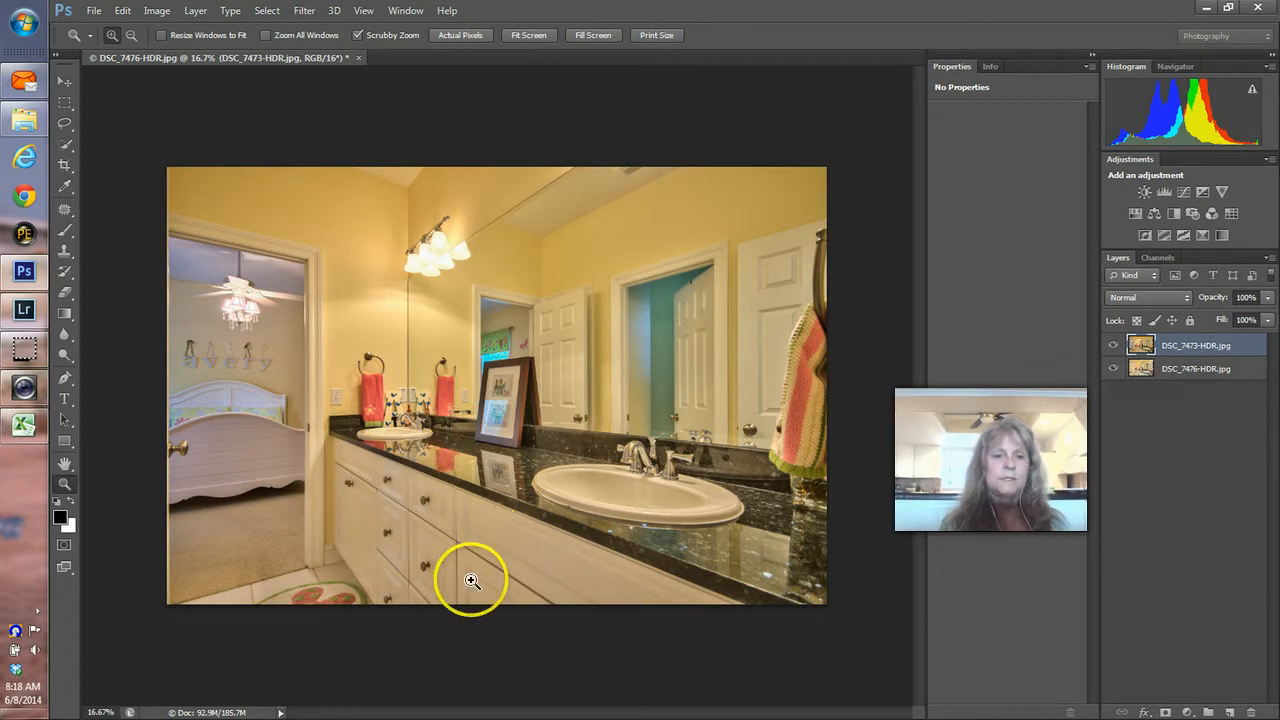
# Compare the two vanity exposures by repeatedly hiding and showing the upper DSC_7473-HDR layer
pyautogui.moveTo(1195, 345); pyautogui.dragTo(1195, 348)
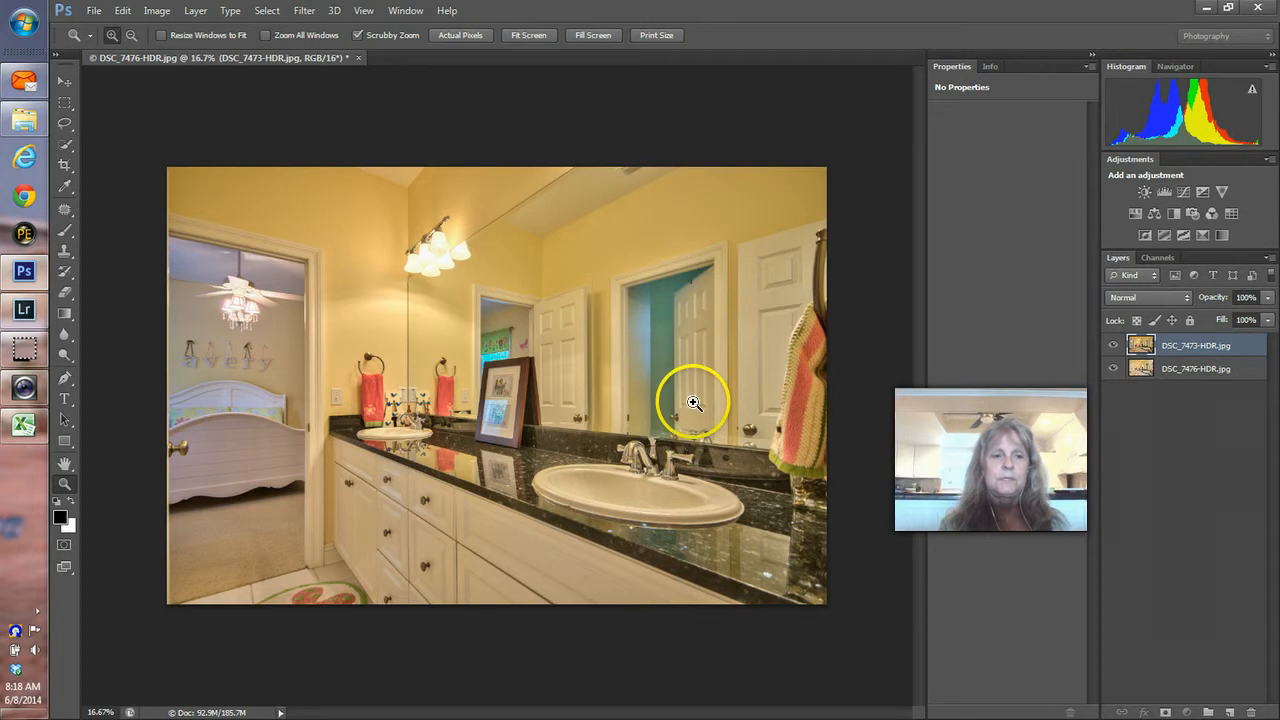
pyautogui.click(1115, 348)
pyautogui.click(1115, 348)
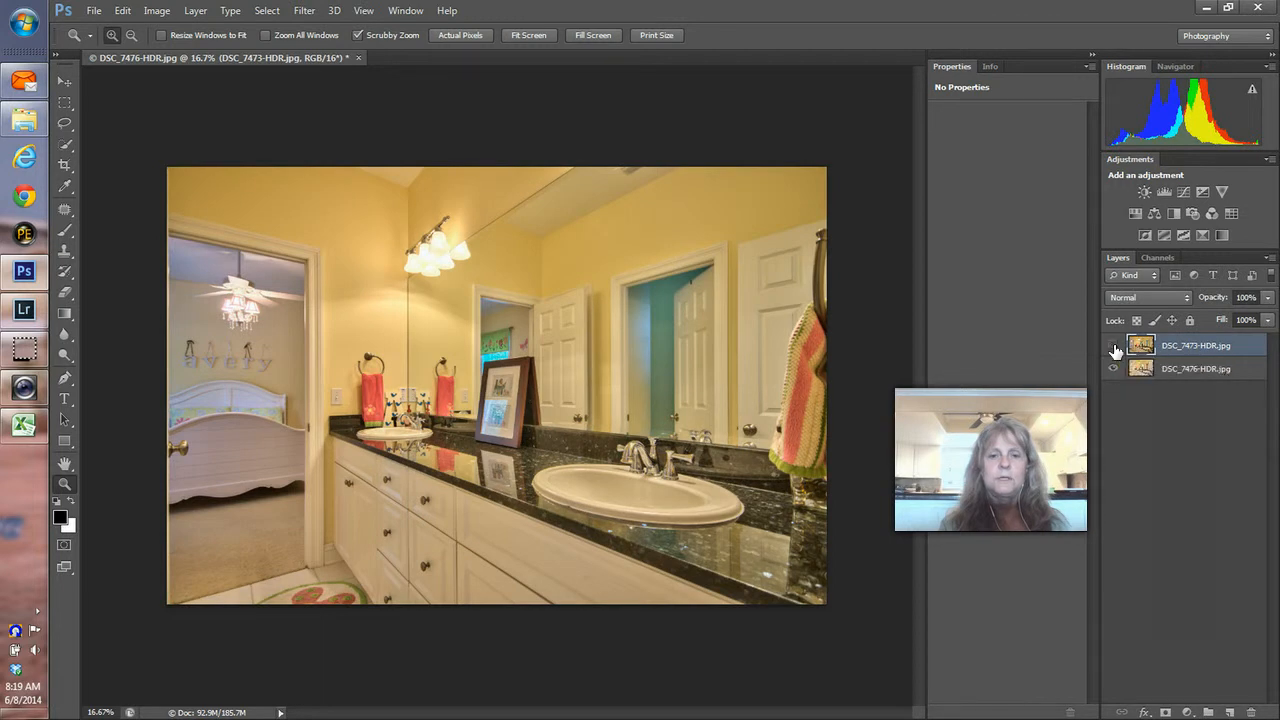
pyautogui.click(1115, 348)
pyautogui.click(1115, 348)
pyautogui.click(1115, 348)
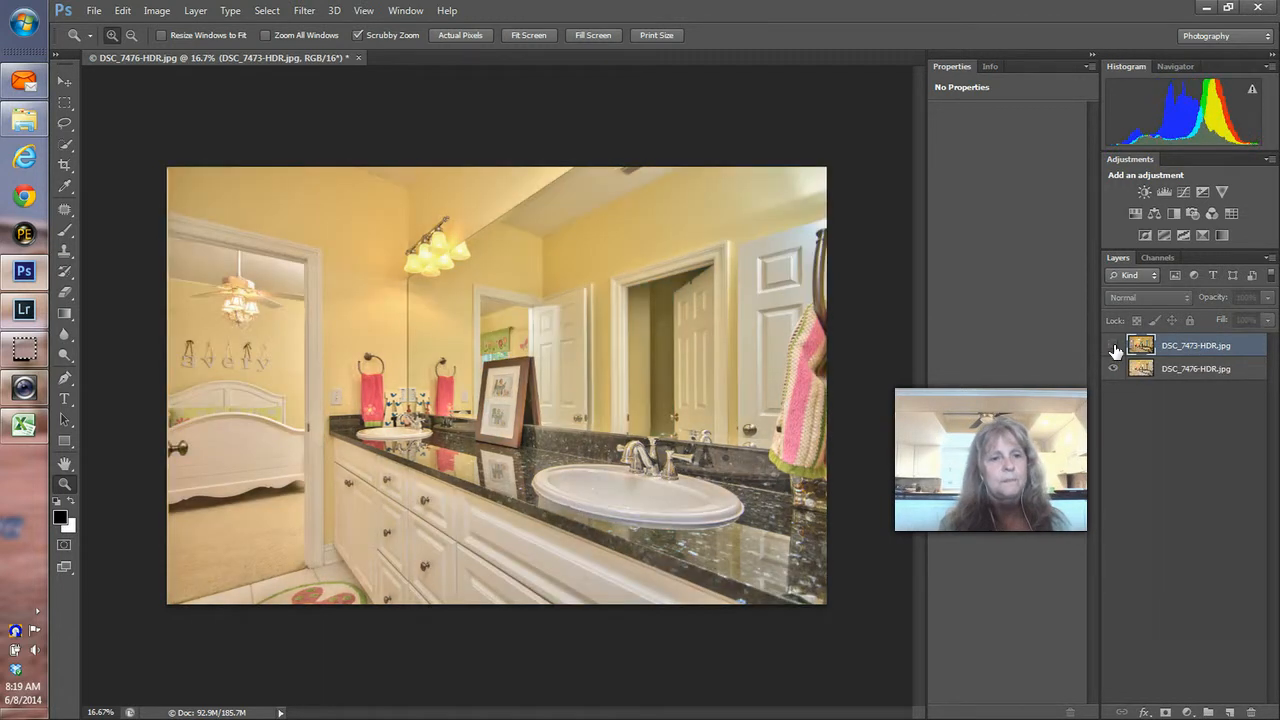
pyautogui.click(1115, 348)
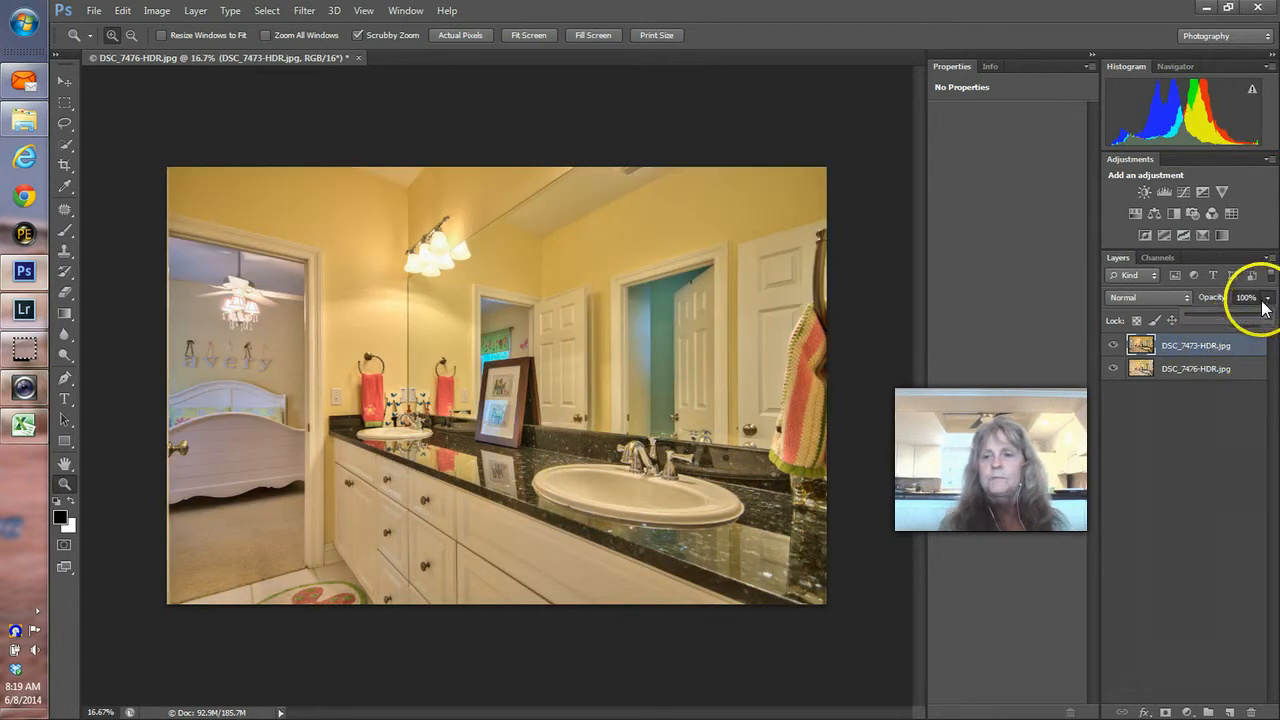
# Lower the DSC_7473-HDR layer's opacity to 48% and add a layer mask to it
pyautogui.click(1223, 317)
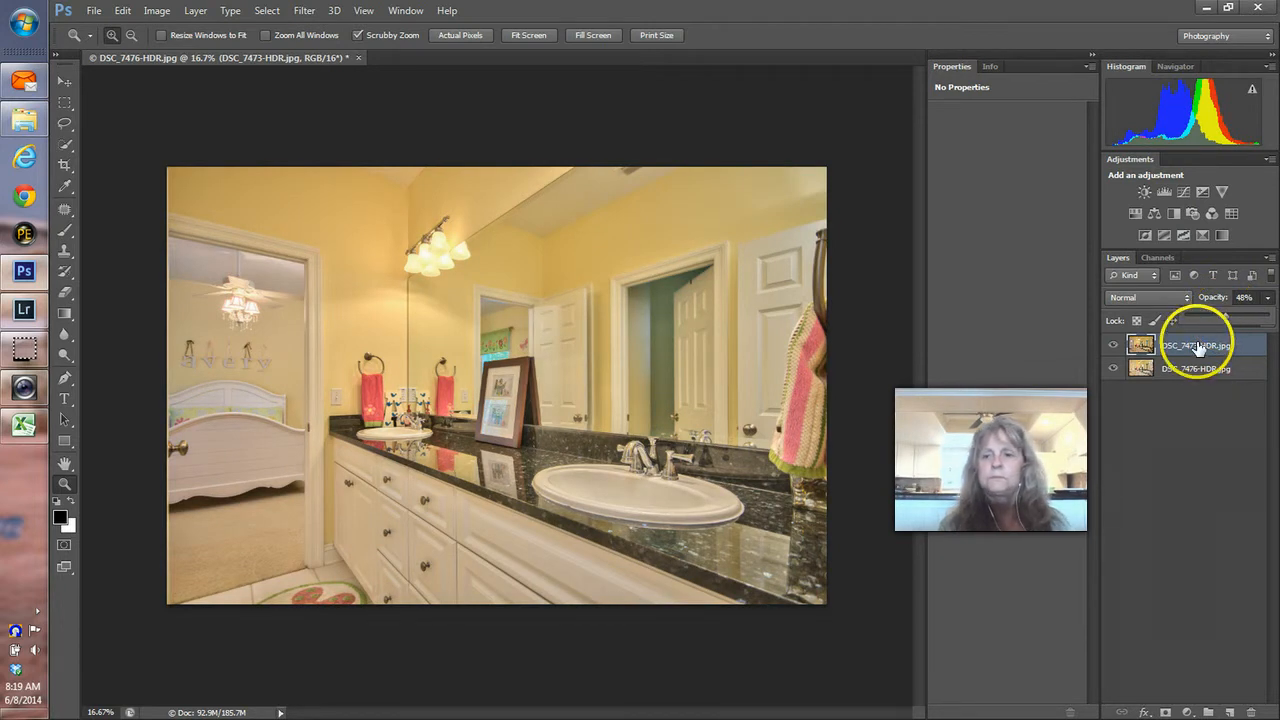
pyautogui.click(1198, 352)
pyautogui.click(1164, 712)
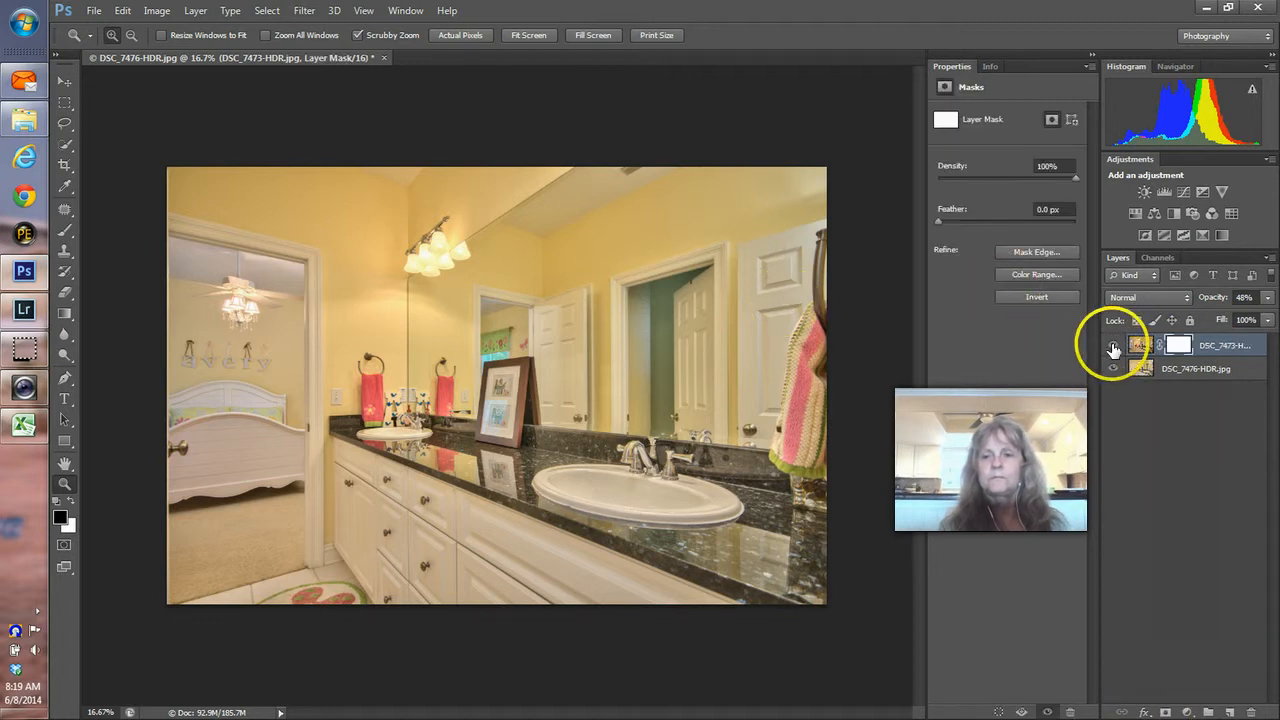
# Place the DSC_7473-HDR layer below DSC_7476-HDR and transfer its white mask onto the DSC_7476-HDR layer
pyautogui.click(1113, 347)
pyautogui.click(1113, 347)
pyautogui.moveTo(1218, 348); pyautogui.dragTo(1176, 340)
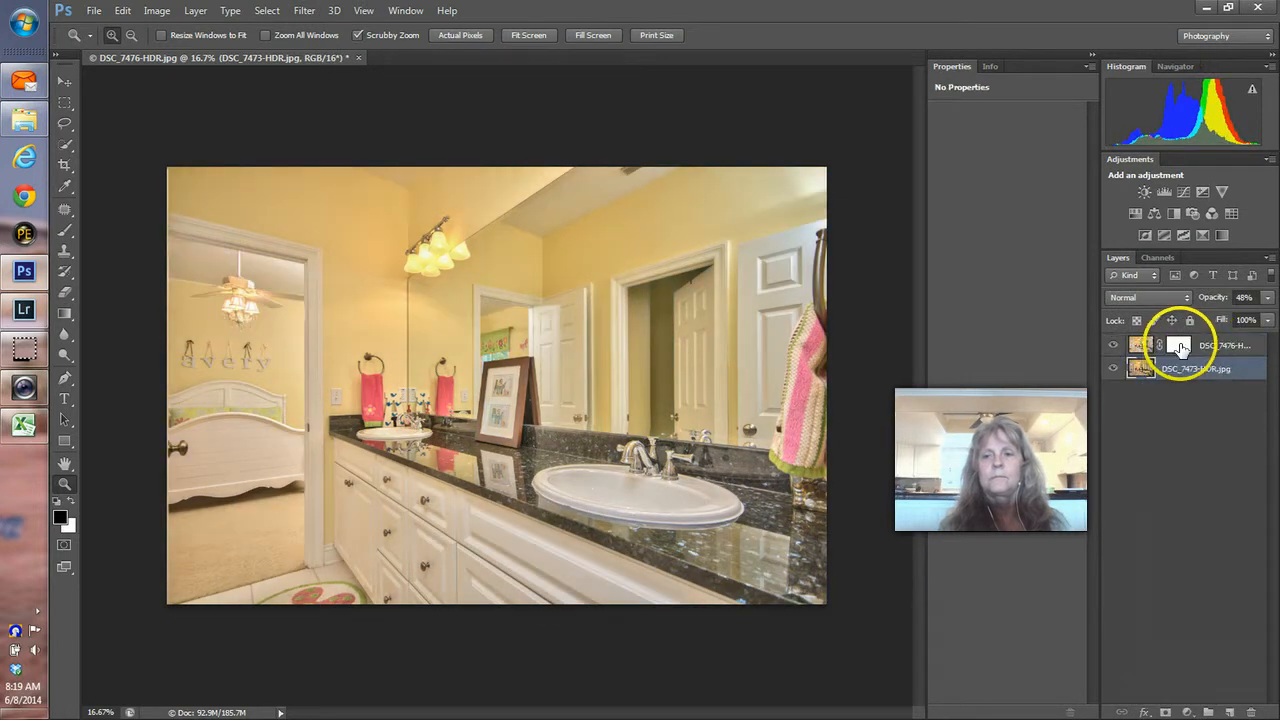
# Set the Brush to 54% opacity and size 1000, and target the DSC_7476-HDR layer's mask
pyautogui.click(65, 230)
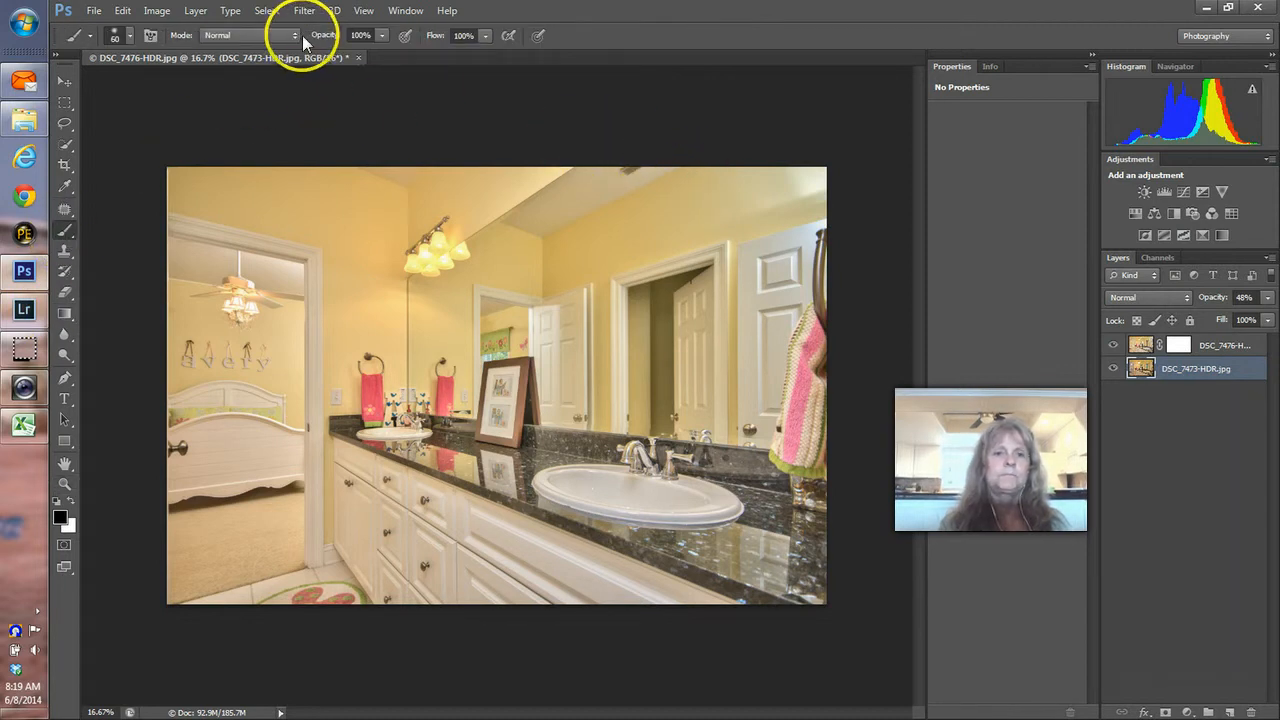
pyautogui.click(380, 37)
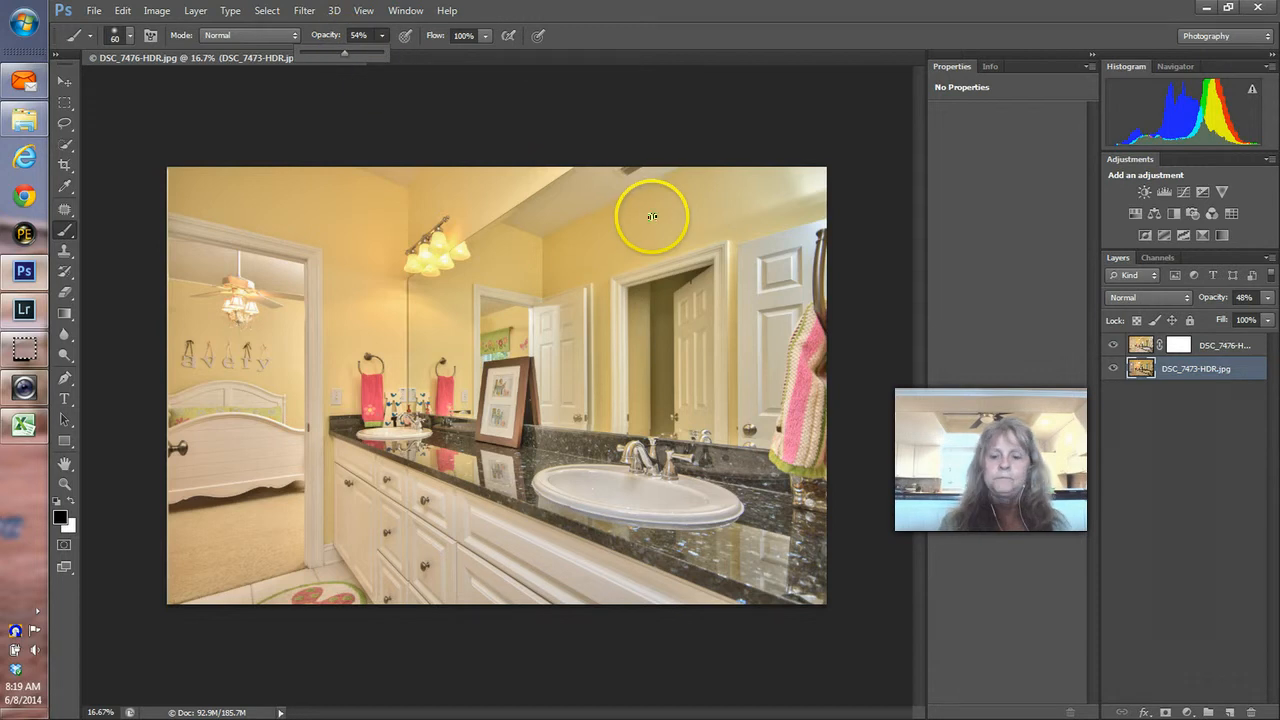
pyautogui.press(']')
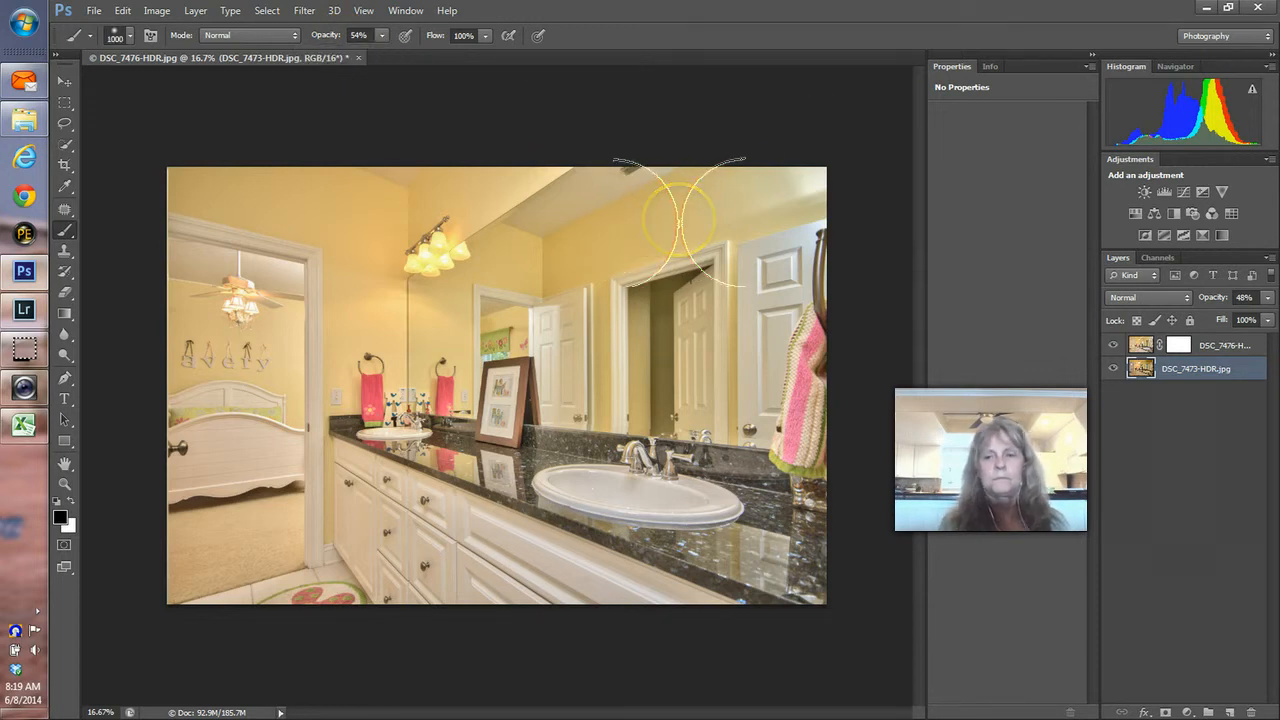
pyautogui.click(1178, 345)
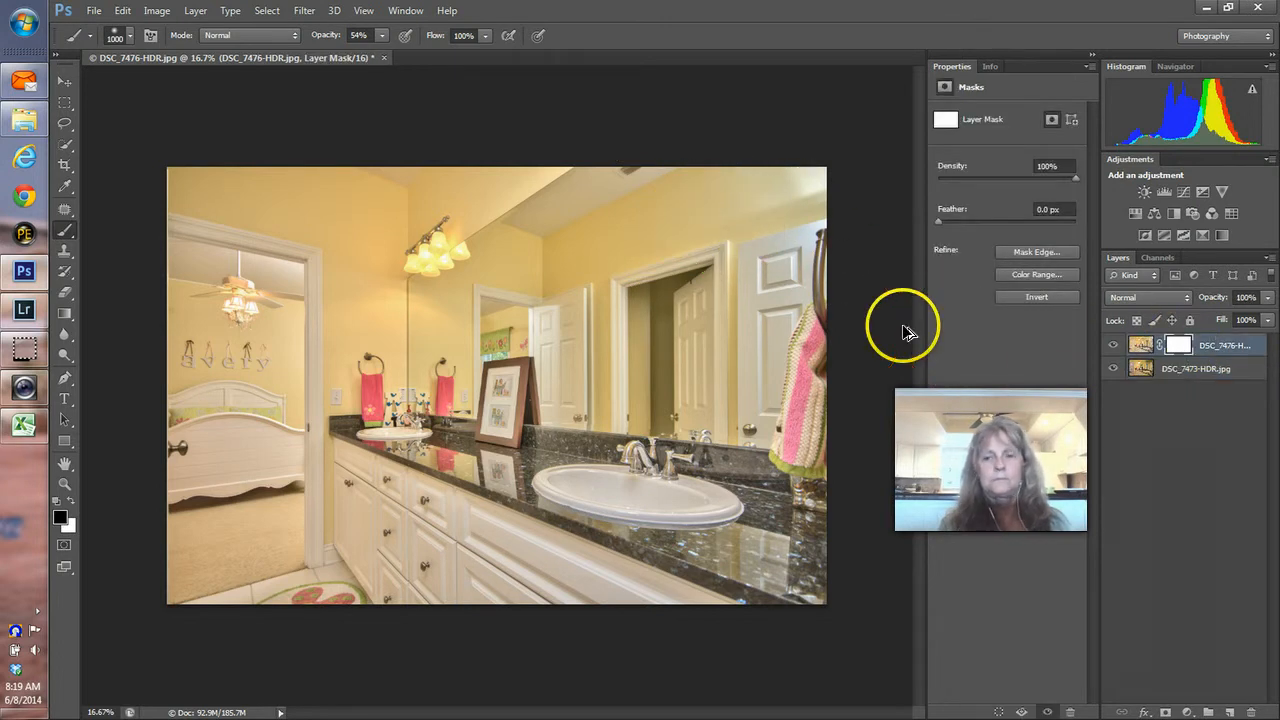
# Undo the mask transfer to the DSC_7476-HDR layer and toggle that layer's visibility to compare the exposures
pyautogui.hotkey('ctrl', 'alt', 'z')
pyautogui.hotkey('ctrl', 'alt', 'z')
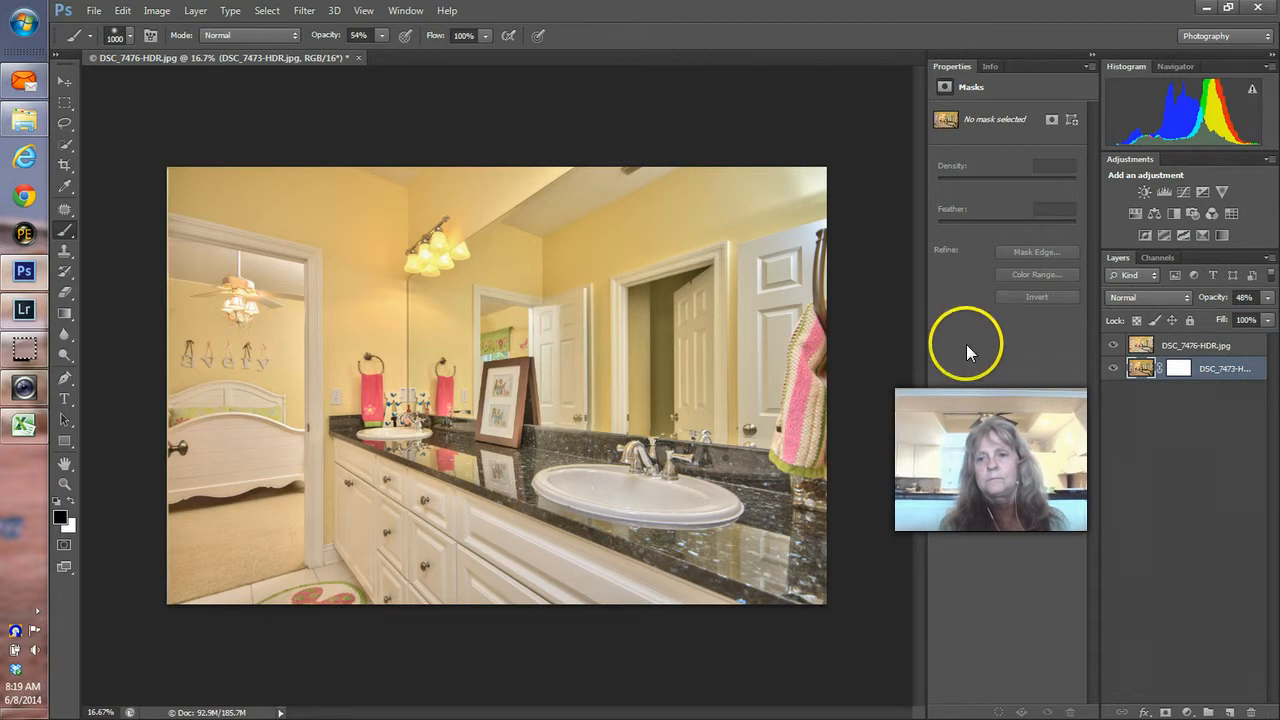
pyautogui.click(1114, 346)
pyautogui.click(1114, 346)
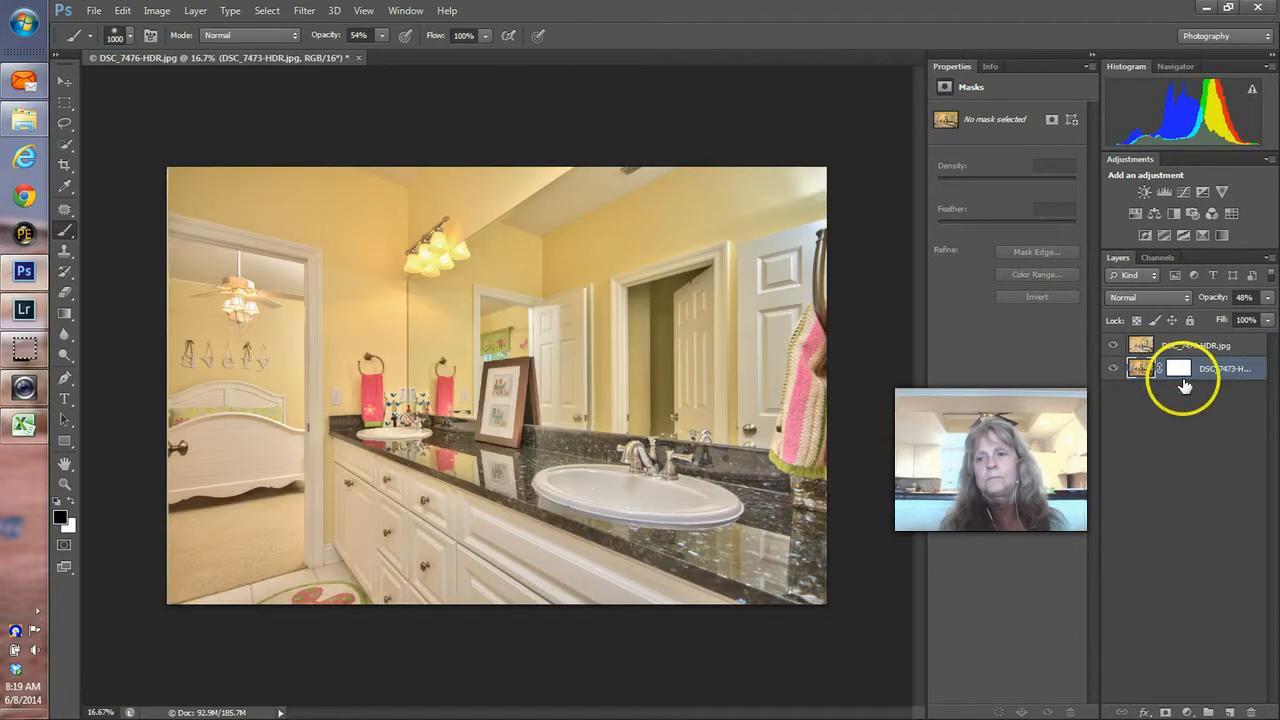
# Set the DSC_7473-HDR layer's opacity to 100% and transfer its mask to DSC_7476-HDR for brushing above the reflected door
pyautogui.click(1268, 298)
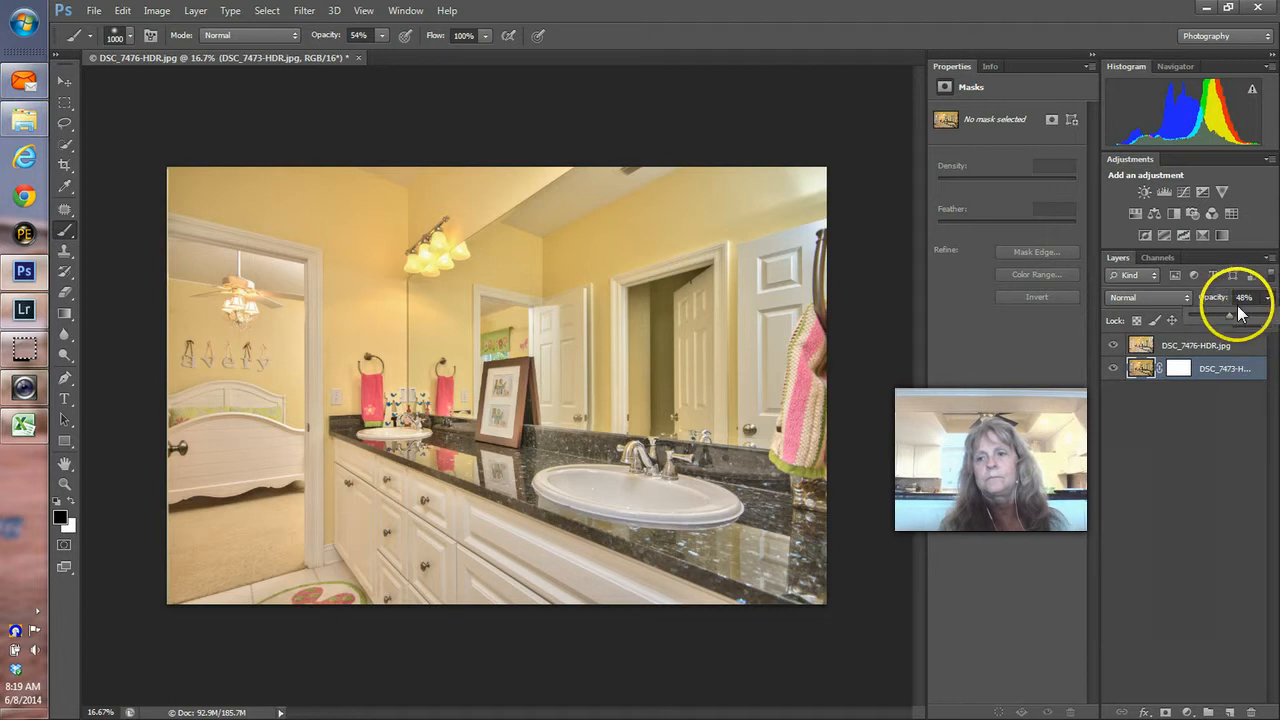
pyautogui.moveTo(1236, 321); pyautogui.dragTo(1272, 320)
pyautogui.moveTo(1175, 370); pyautogui.dragTo(1177, 347)
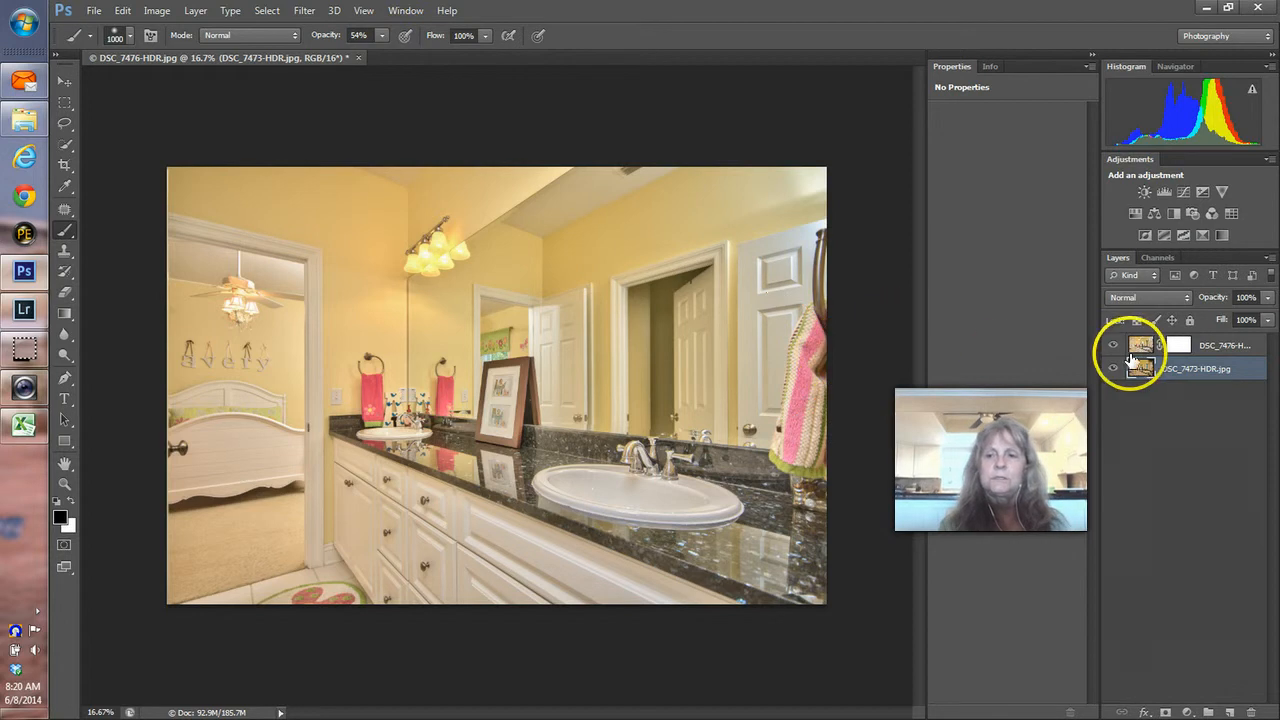
pyautogui.click(1180, 346)
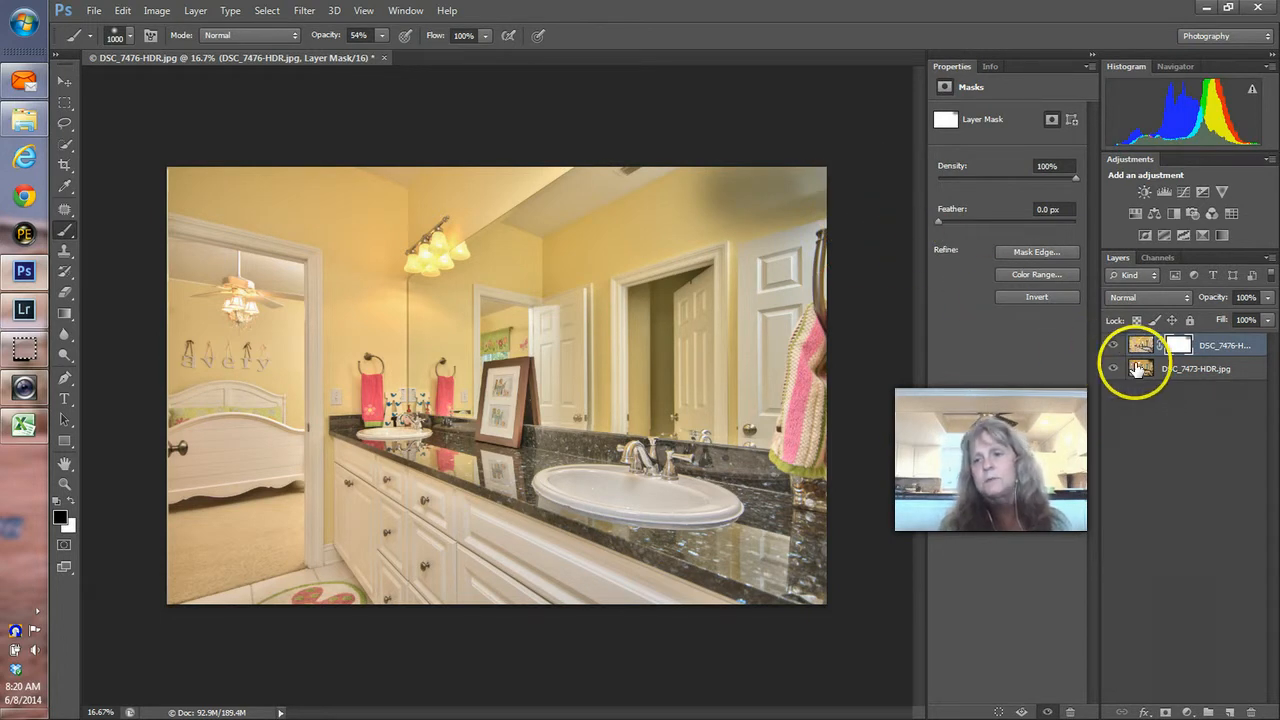
# Close the layered vanity document without saving and switch back to Lightroom
pyautogui.click(386, 58)
pyautogui.click(634, 268)
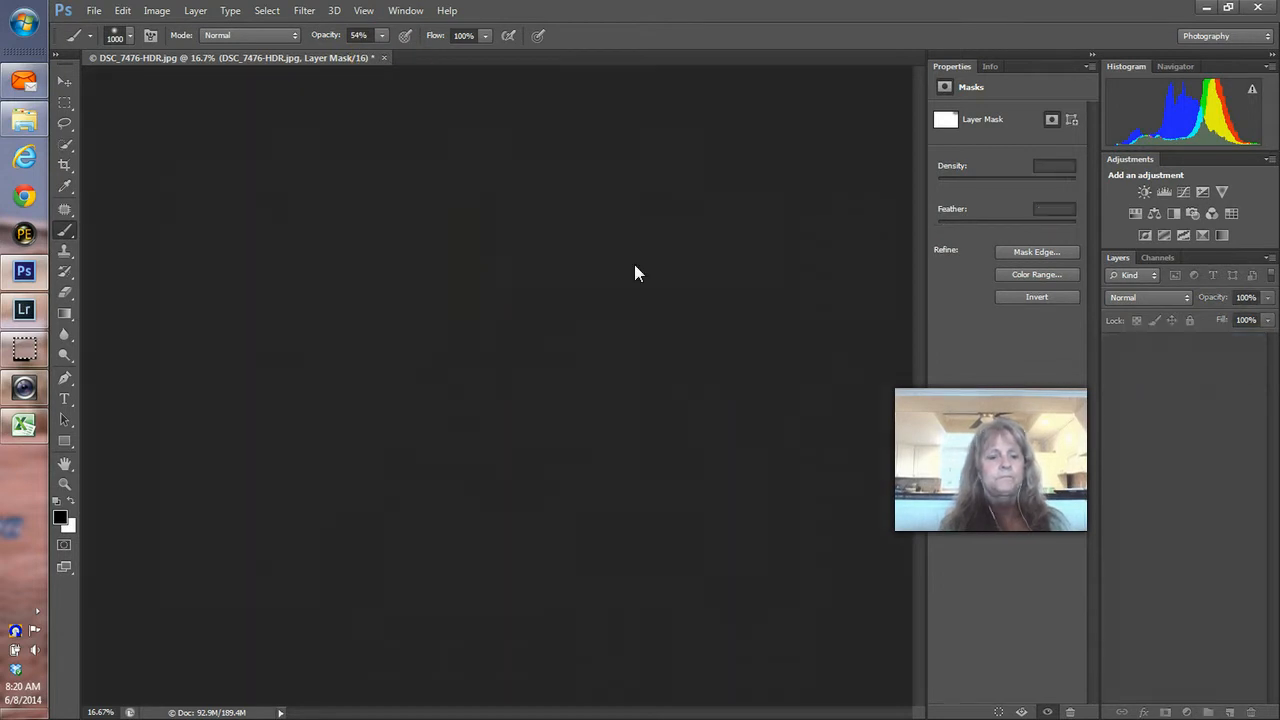
pyautogui.hotkey('alt', 'Tab')
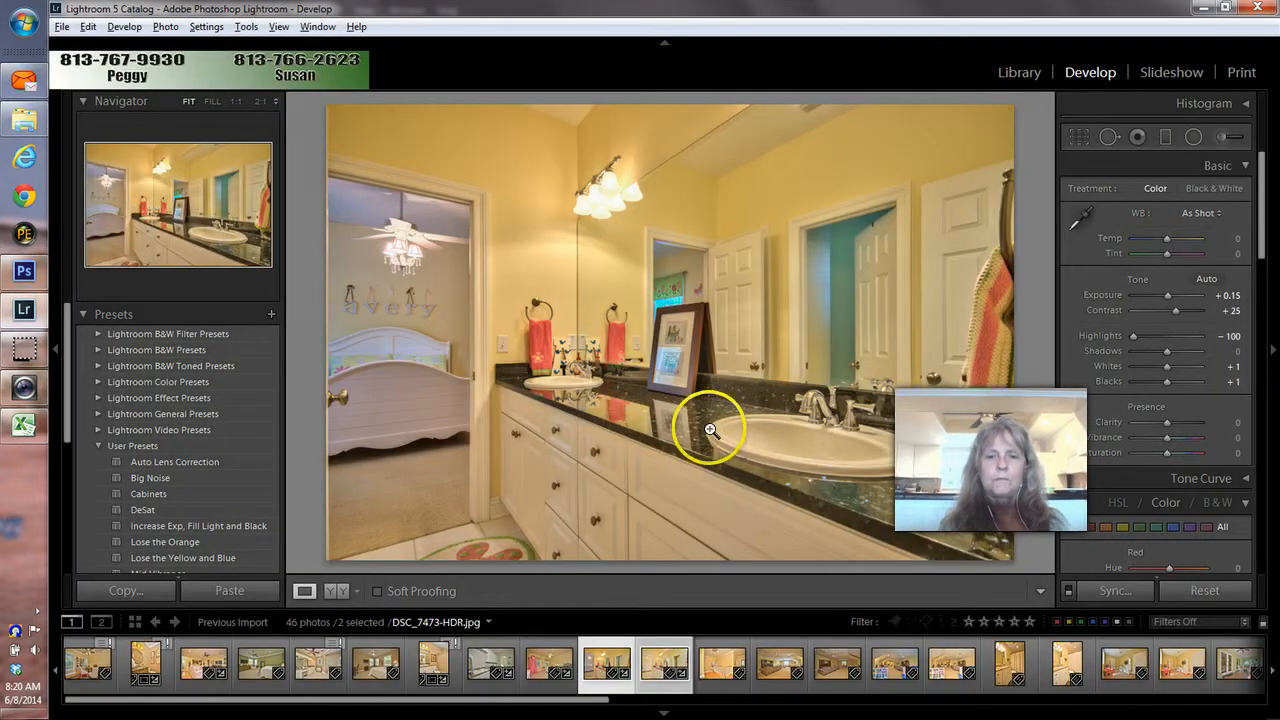
# Send both selected vanity photos, DSC_7473-HDR and DSC_7476-HDR, to Photoshop as layers of one document
pyautogui.click(666, 651)
pyautogui.rightClick(666, 651)
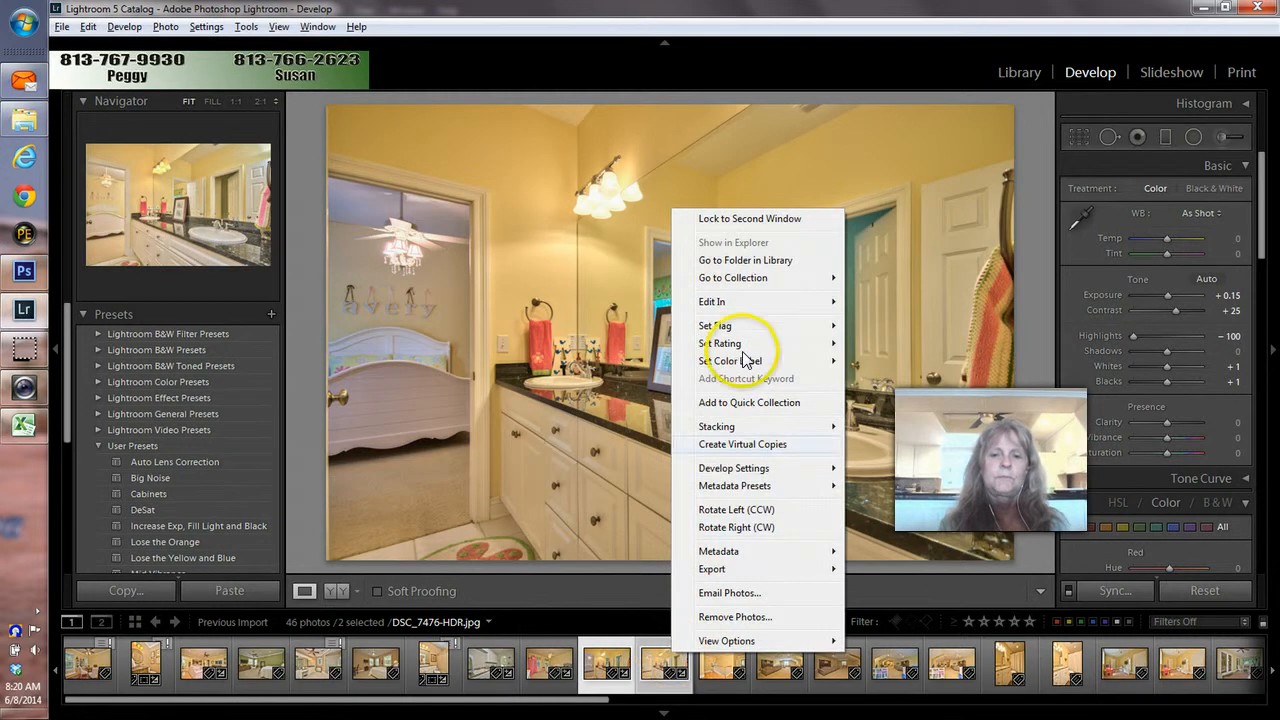
pyautogui.moveTo(714, 301)
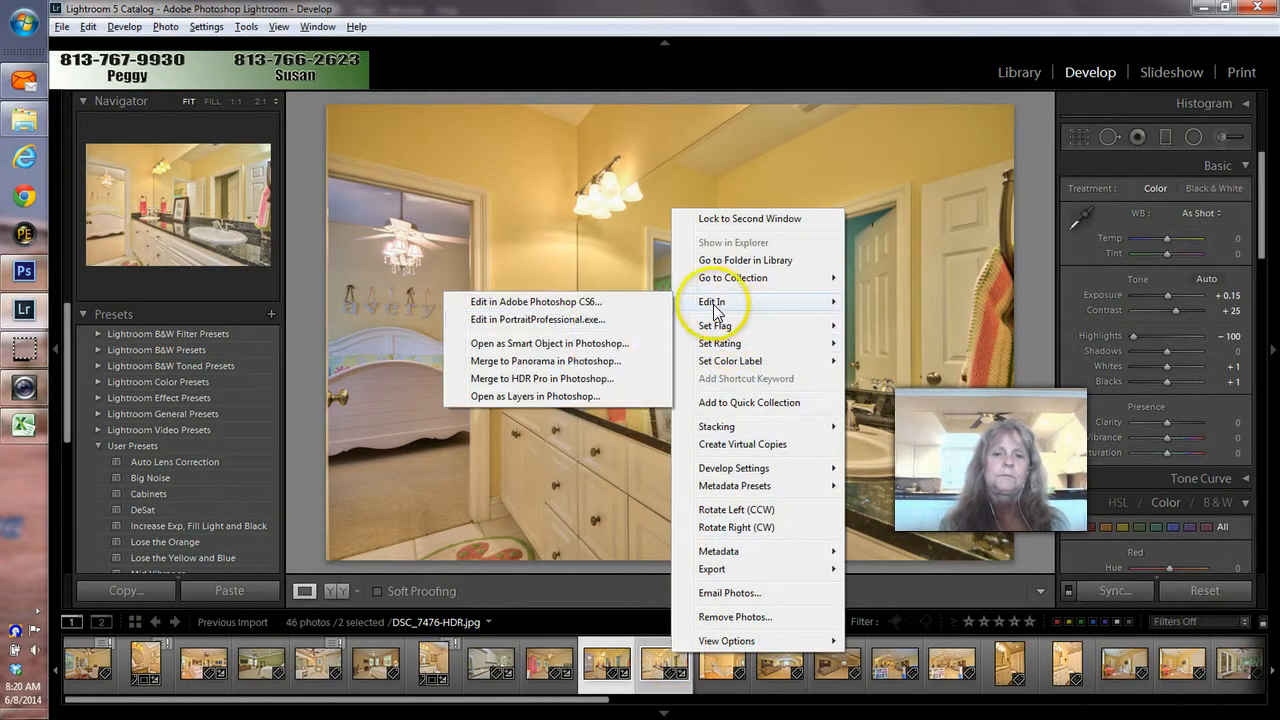
pyautogui.click(597, 397)
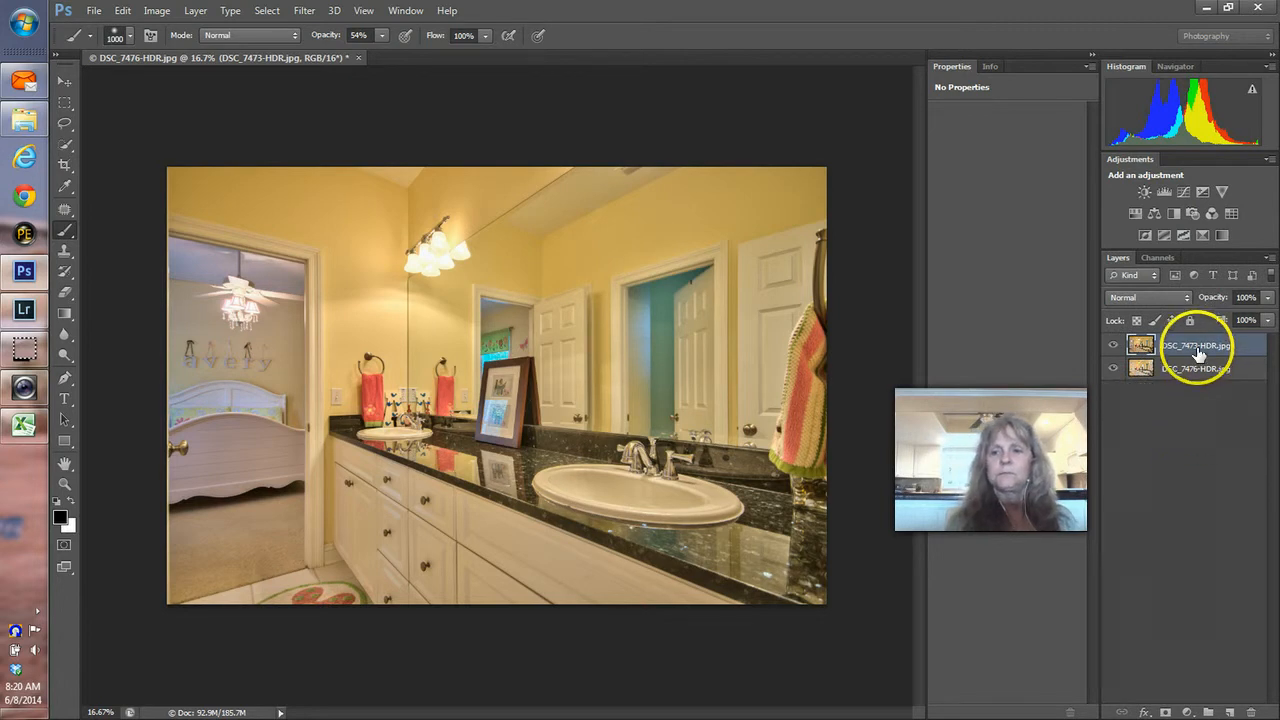
# Move the DSC_7473-HDR layer beneath DSC_7476-HDR and add a layer mask to the DSC_7476-HDR layer
pyautogui.keyDown('shift'); pyautogui.click(1197, 346); pyautogui.keyUp('shift')
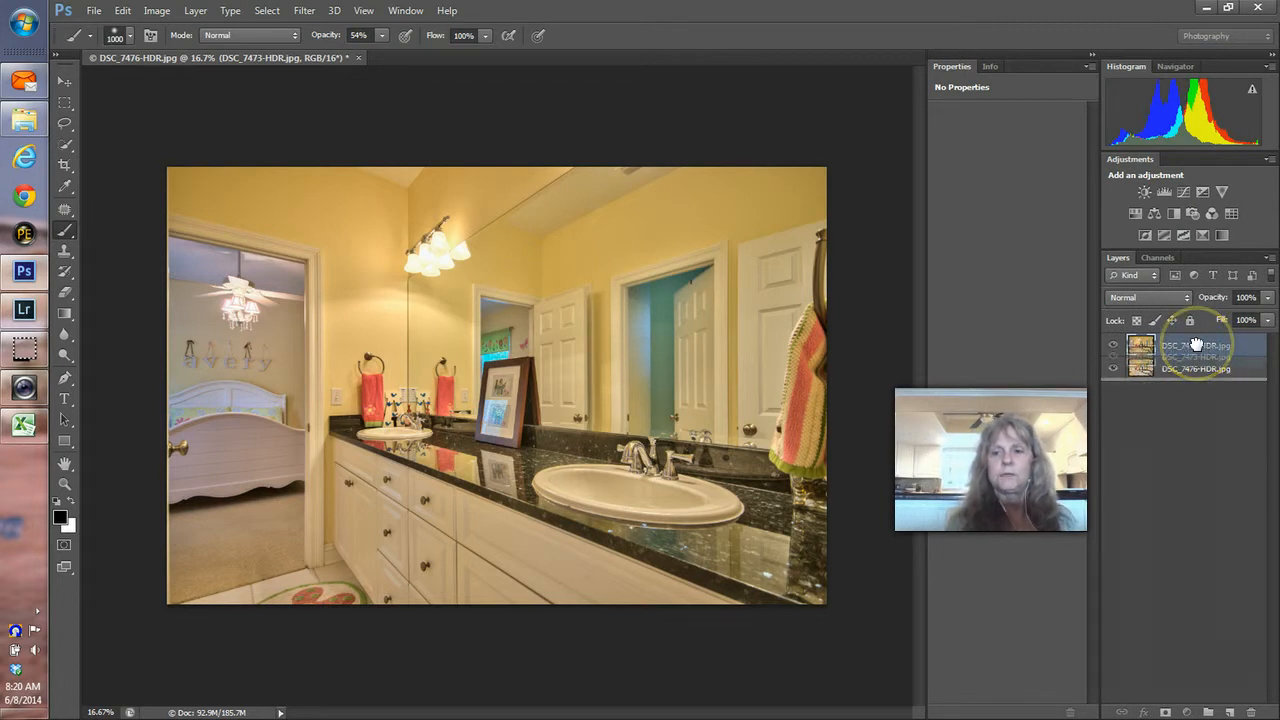
pyautogui.moveTo(1196, 344); pyautogui.dragTo(1197, 393)
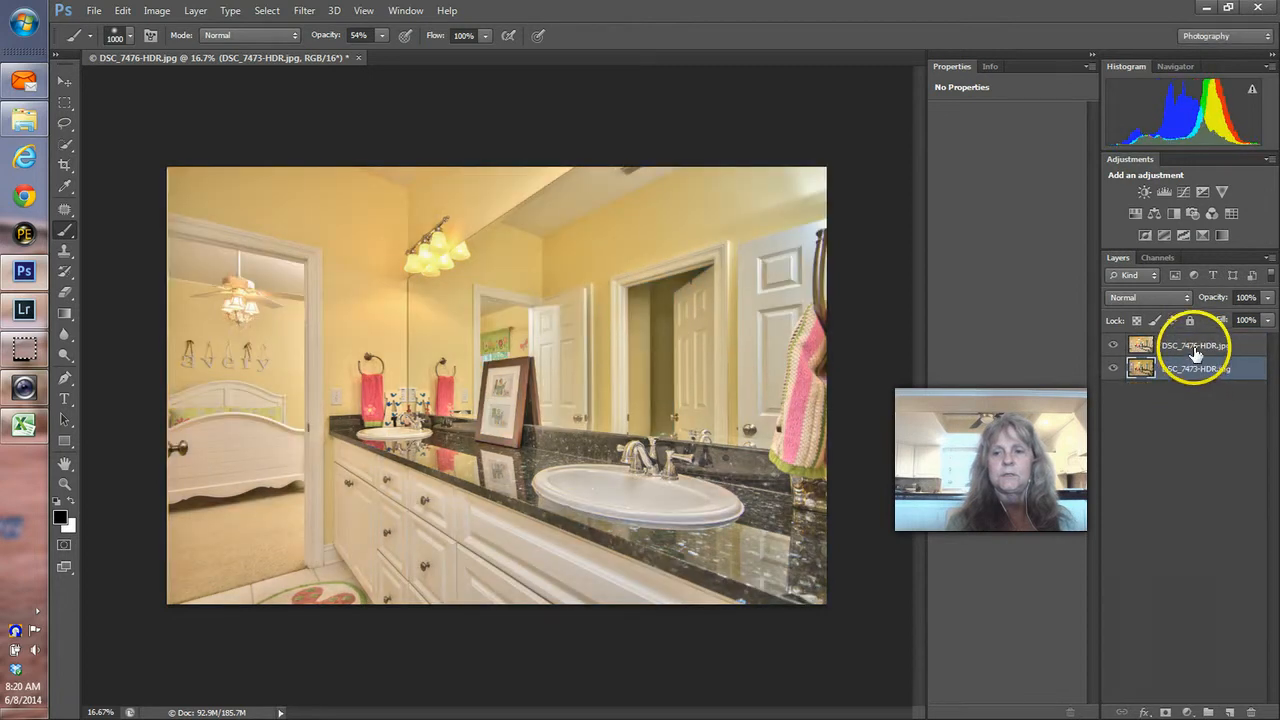
pyautogui.click(1197, 351)
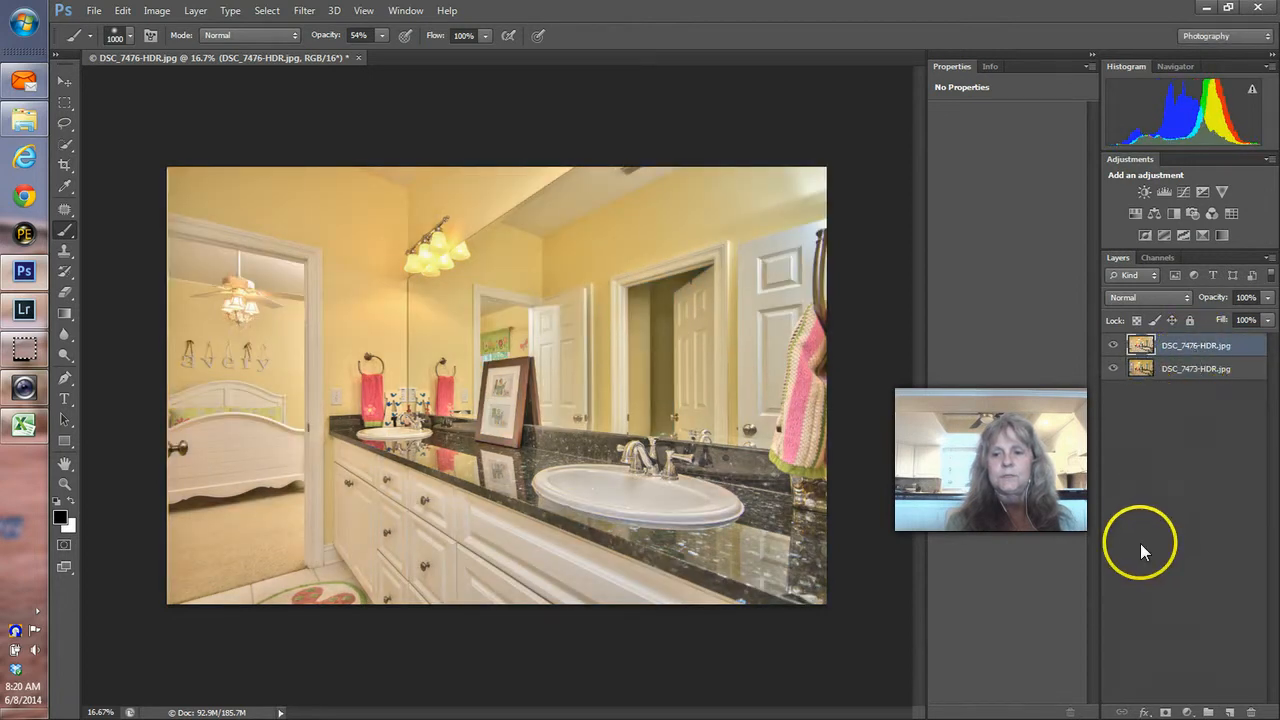
pyautogui.click(1165, 712)
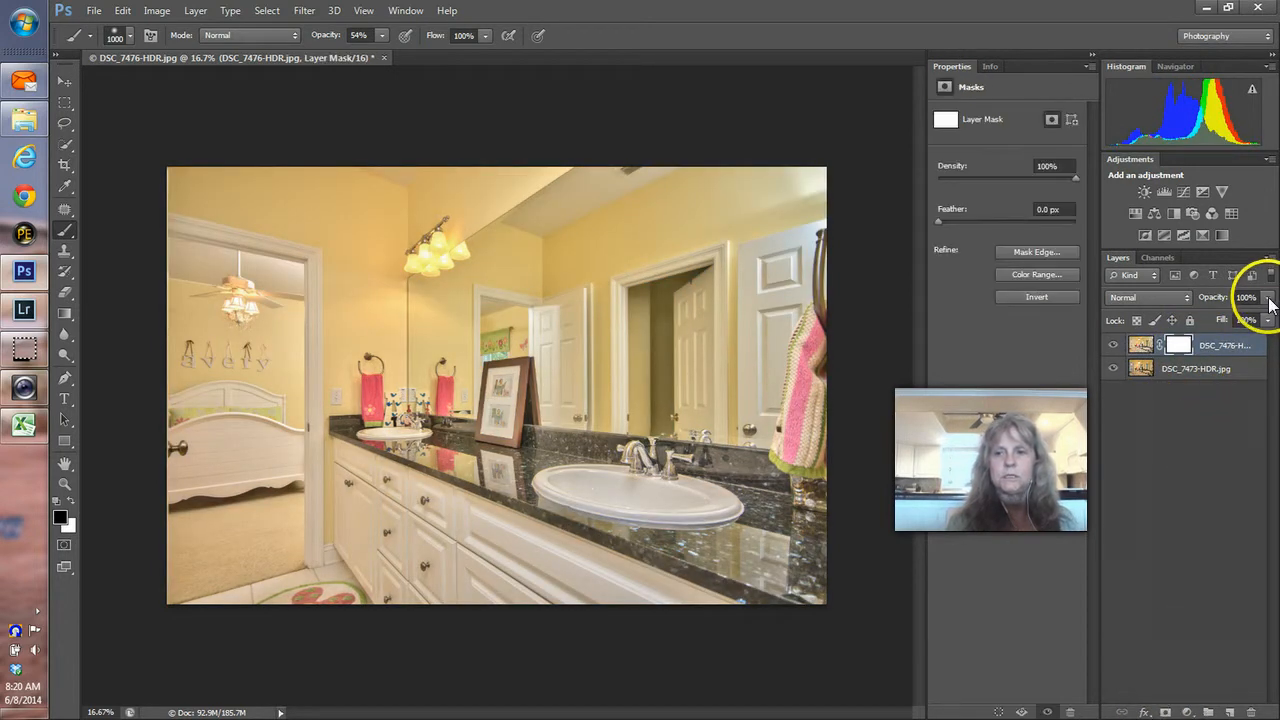
# Set the DSC_7476-HDR layer's opacity to 52% and undo the last brush stroke over the bedroom doorway
pyautogui.click(1228, 312)
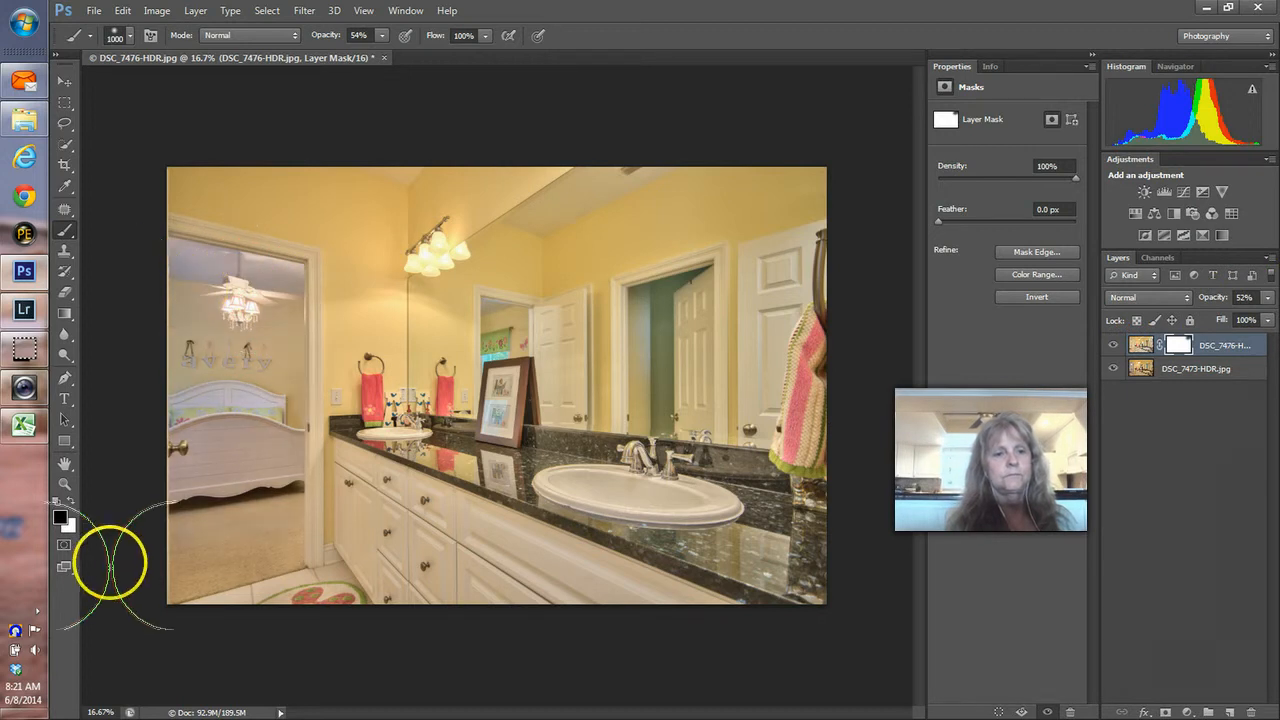
pyautogui.hotkey('ctrl', 'z')
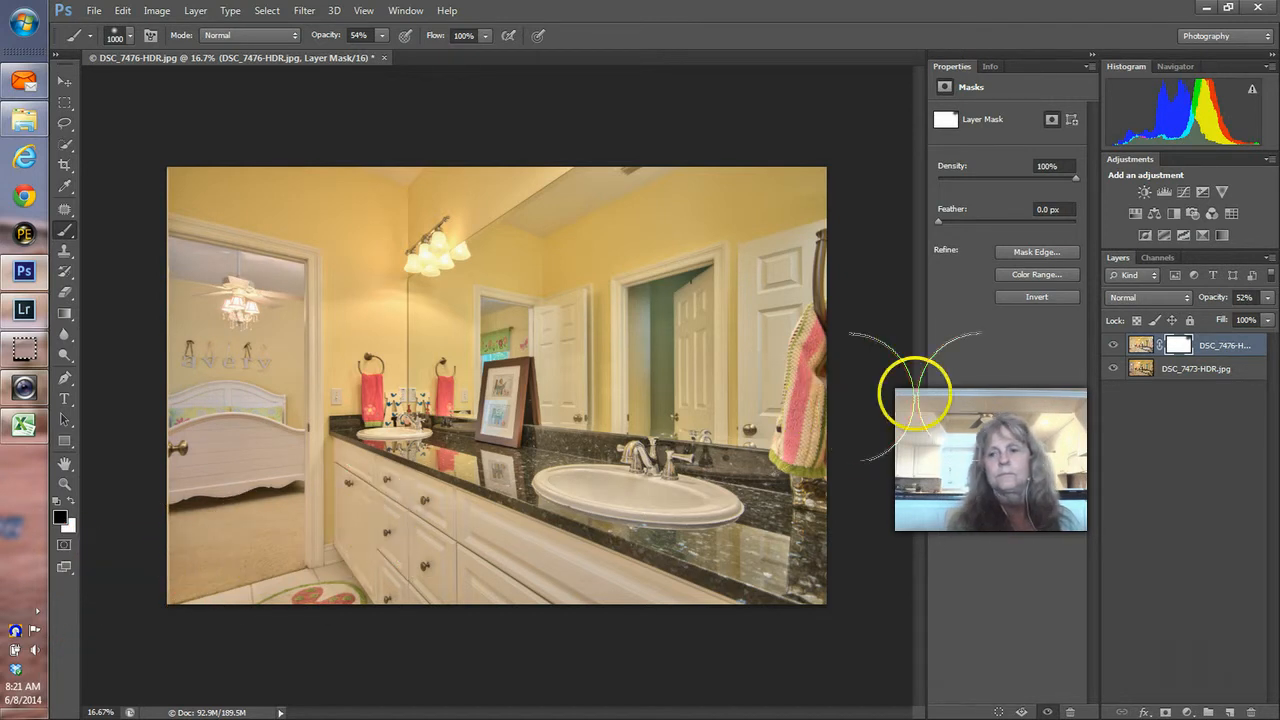
# Flatten the blended vanity image, then close the document and save its changes
pyautogui.click(1180, 368)
pyautogui.rightClick(1180, 370)
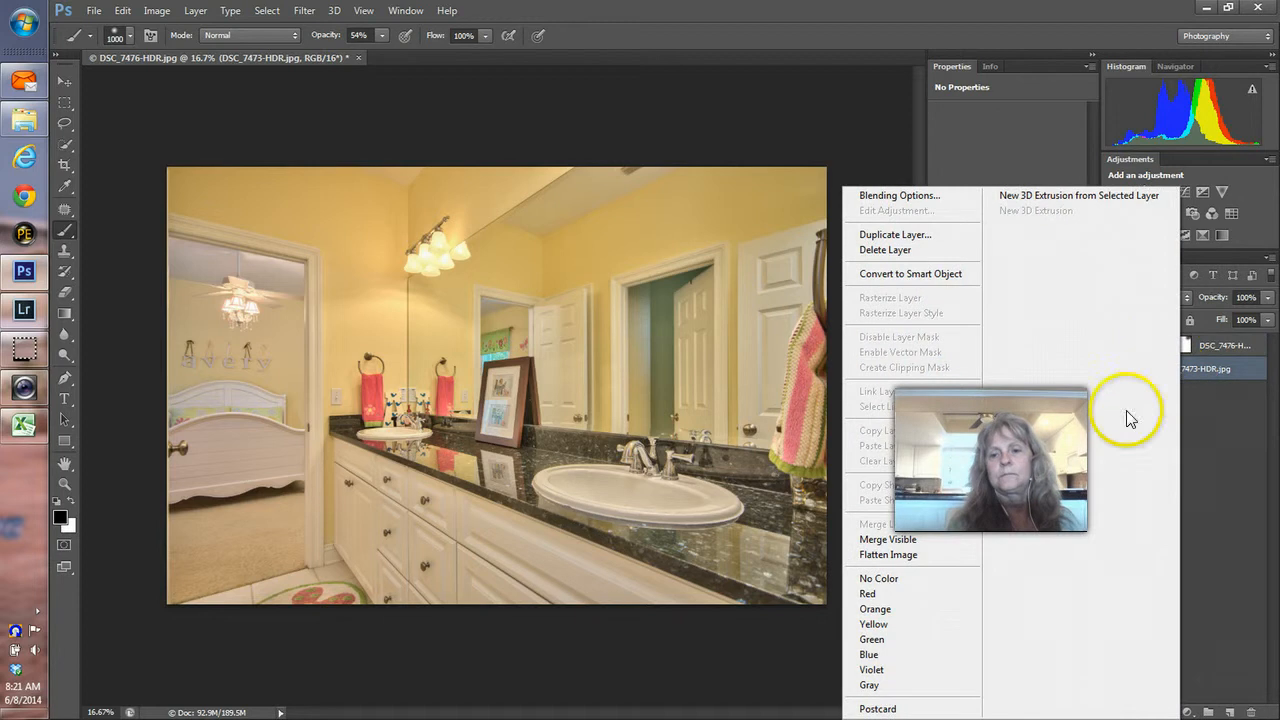
pyautogui.click(912, 555)
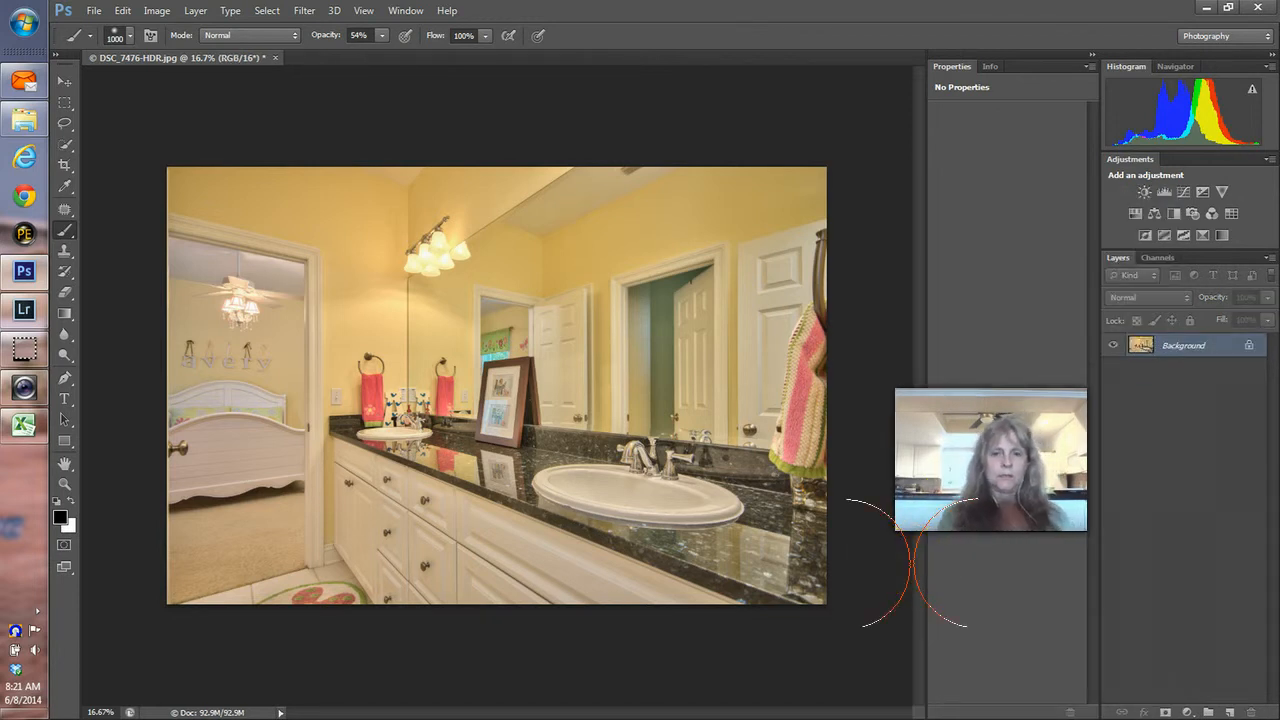
pyautogui.hotkey('ctrl', 'w')
pyautogui.press('Return')
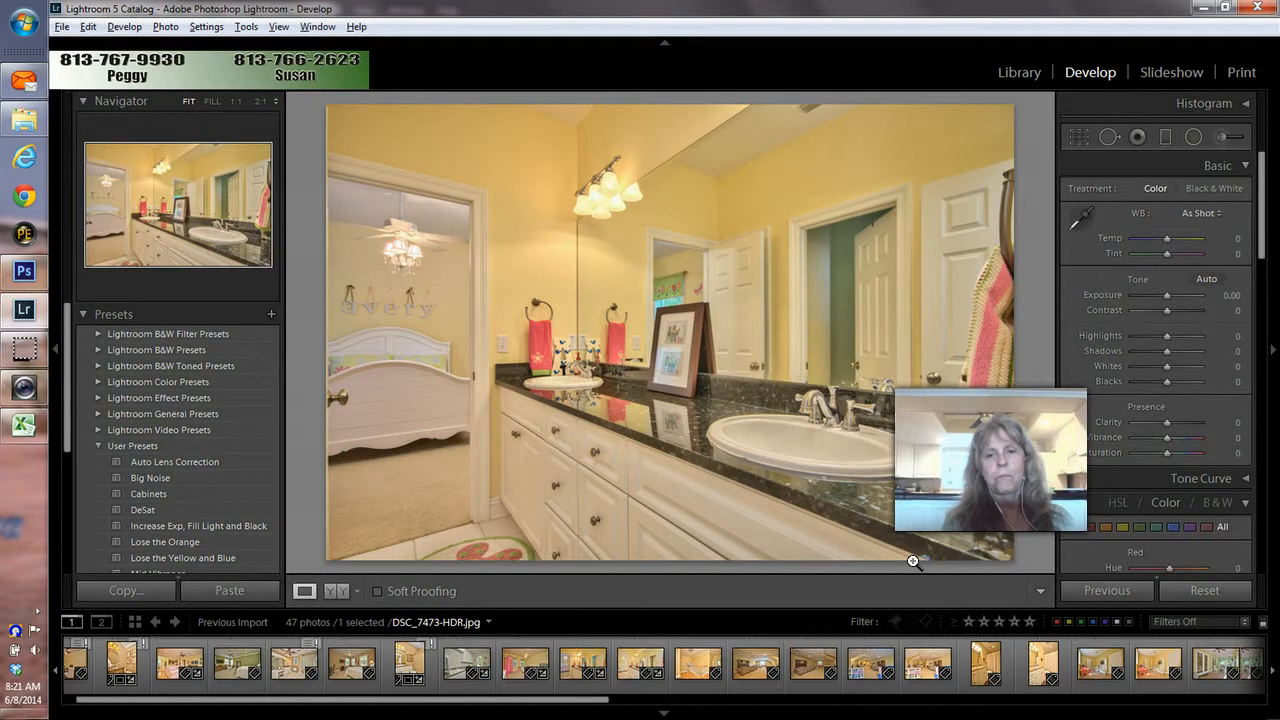
# Return to the children's bedroom photo DSC_7470-HDR in Lightroom and select it for editing
pyautogui.hotkey('alt', 'Tab')
pyautogui.hotkey('alt', 'Tab')
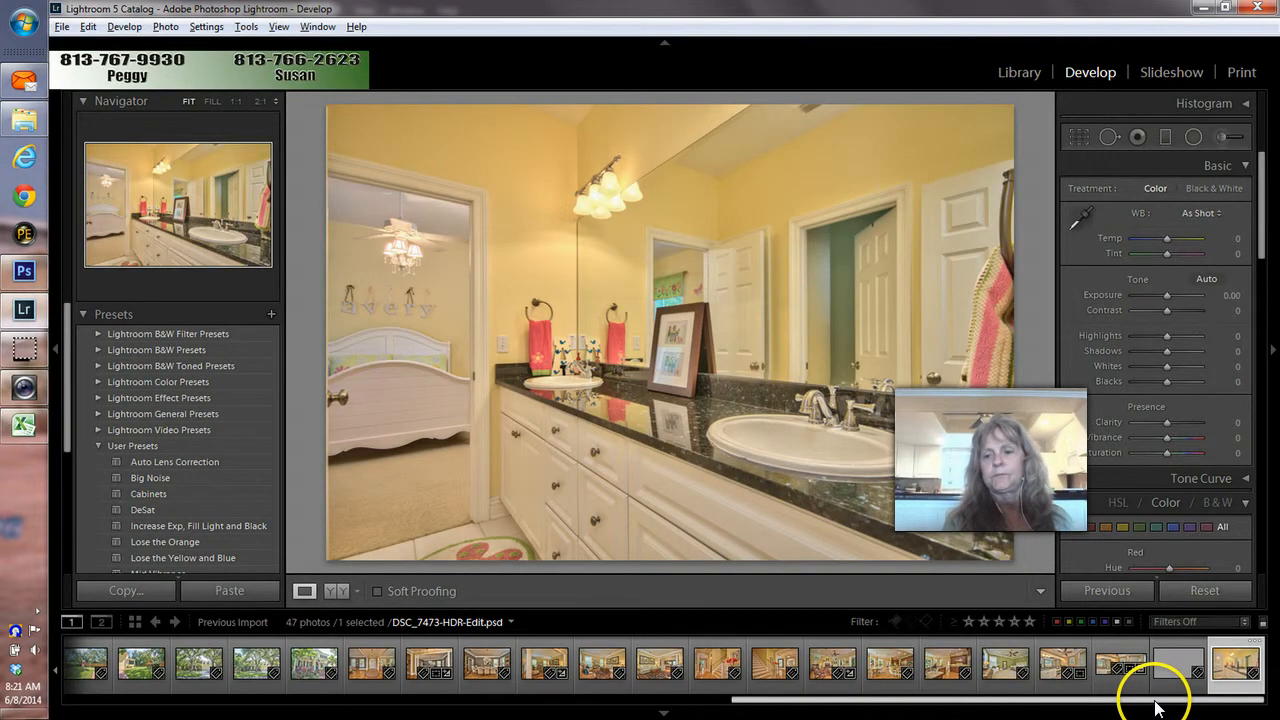
pyautogui.moveTo(1143, 705); pyautogui.dragTo(569, 718)
pyautogui.click(360, 682)
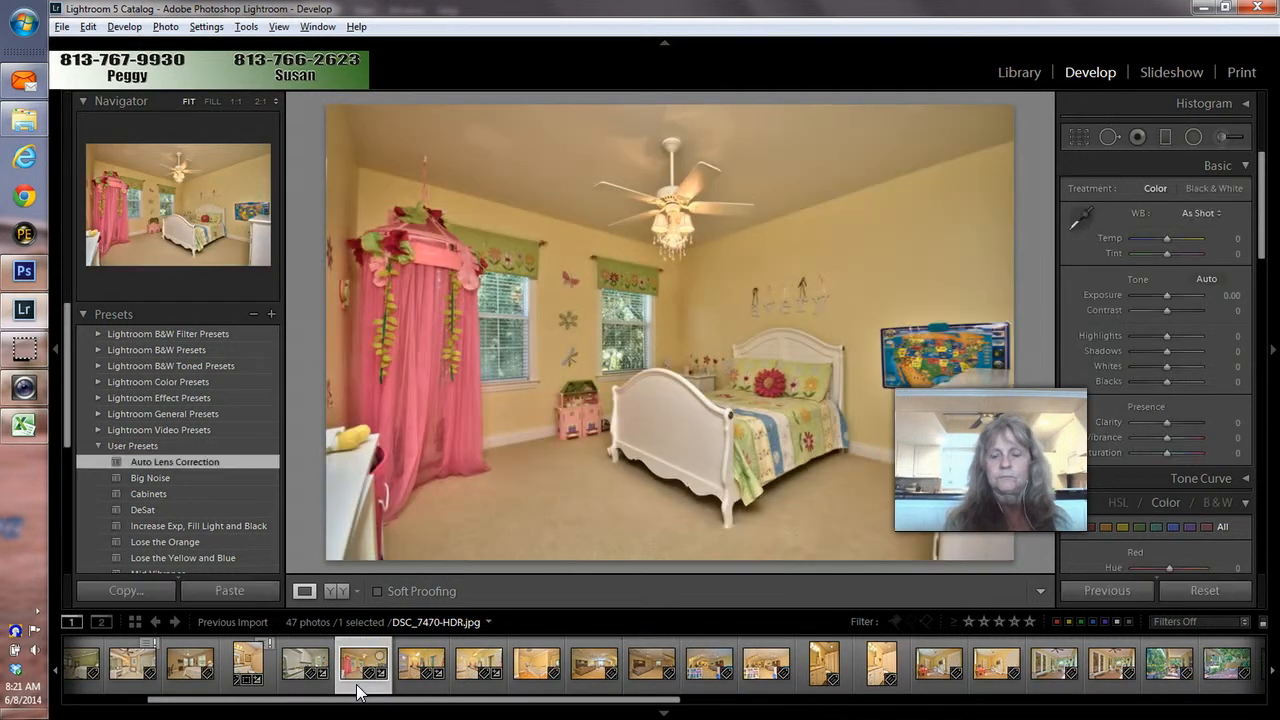
# Compare the blended vanity image DSC_7473-HDR-Edit.psd with the original DSC_7473-HDR.jpg, checking the bedroom doorway and wall colors
pyautogui.press('Right')
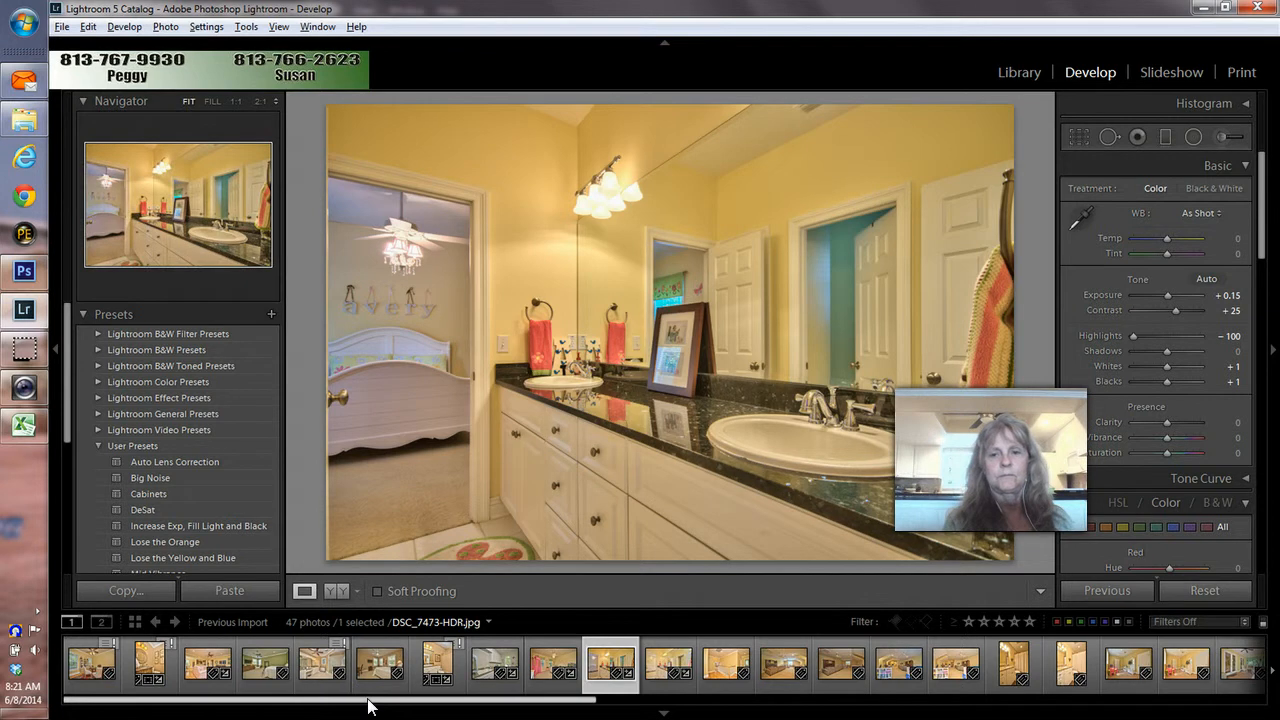
pyautogui.moveTo(368, 705); pyautogui.dragTo(1100, 714)
pyautogui.click(1230, 670)
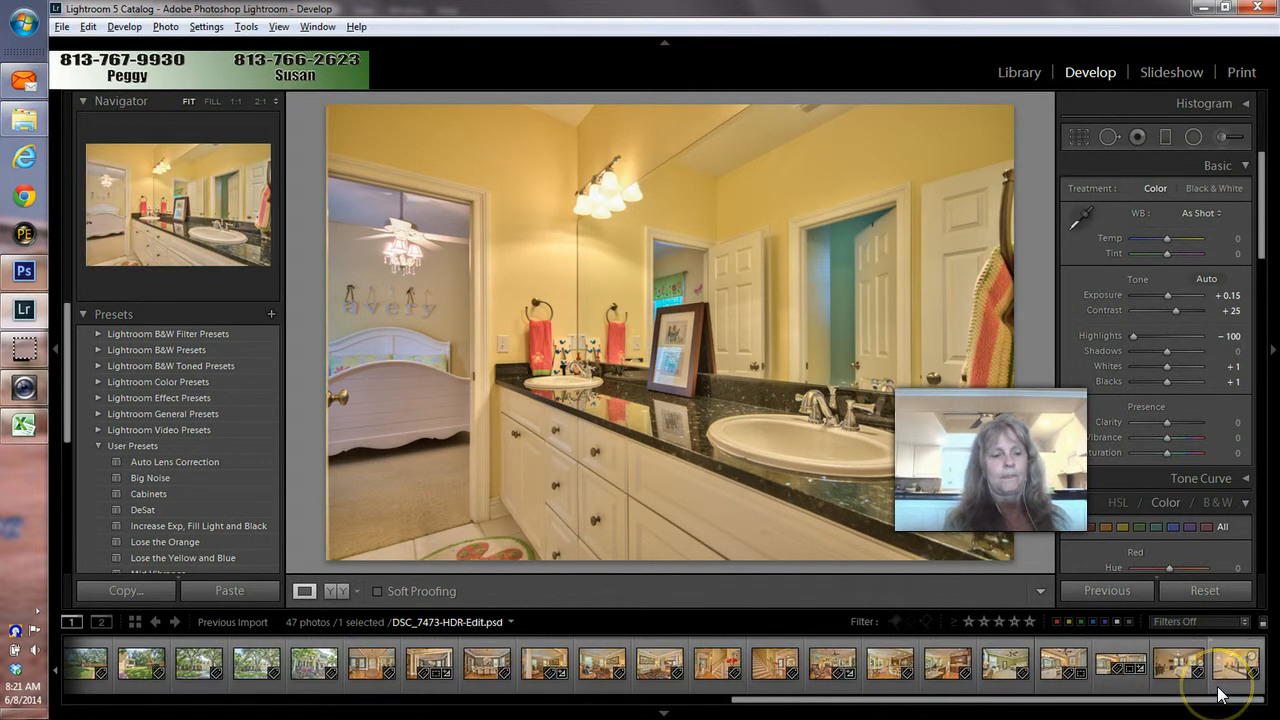
pyautogui.keyDown('ctrl'); pyautogui.click(1220, 690); pyautogui.keyUp('ctrl')
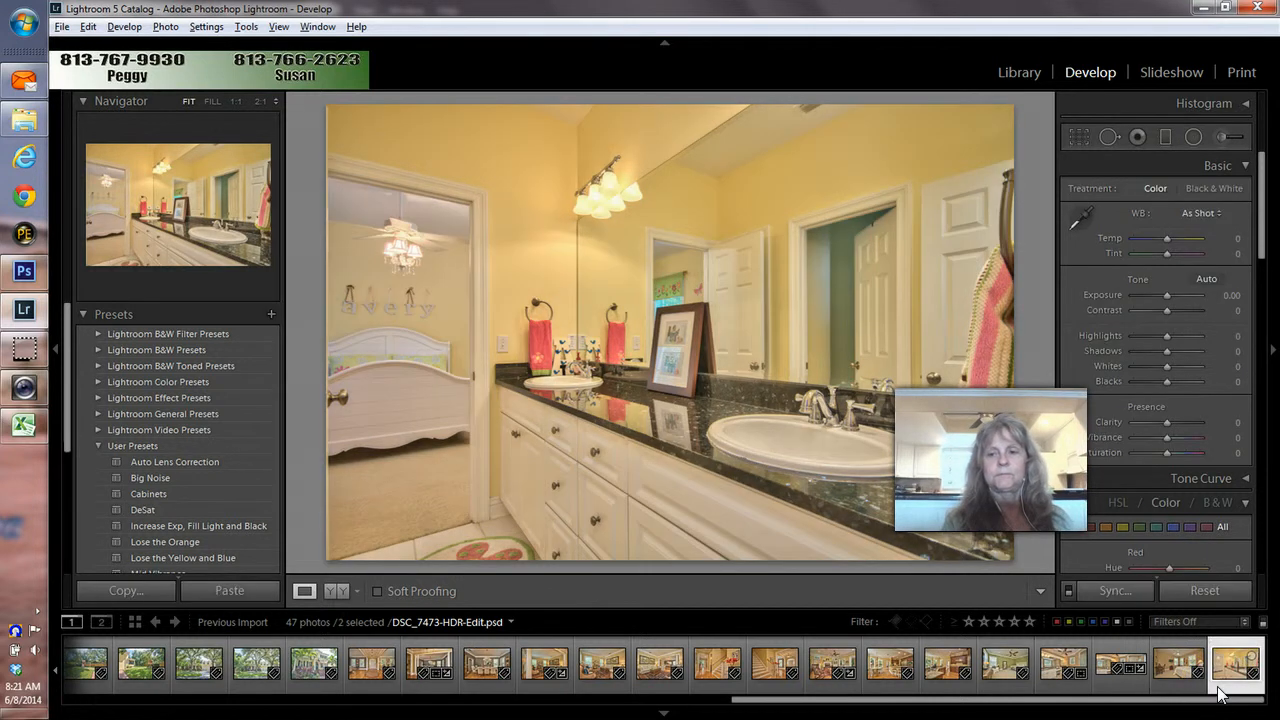
pyautogui.press('Left')
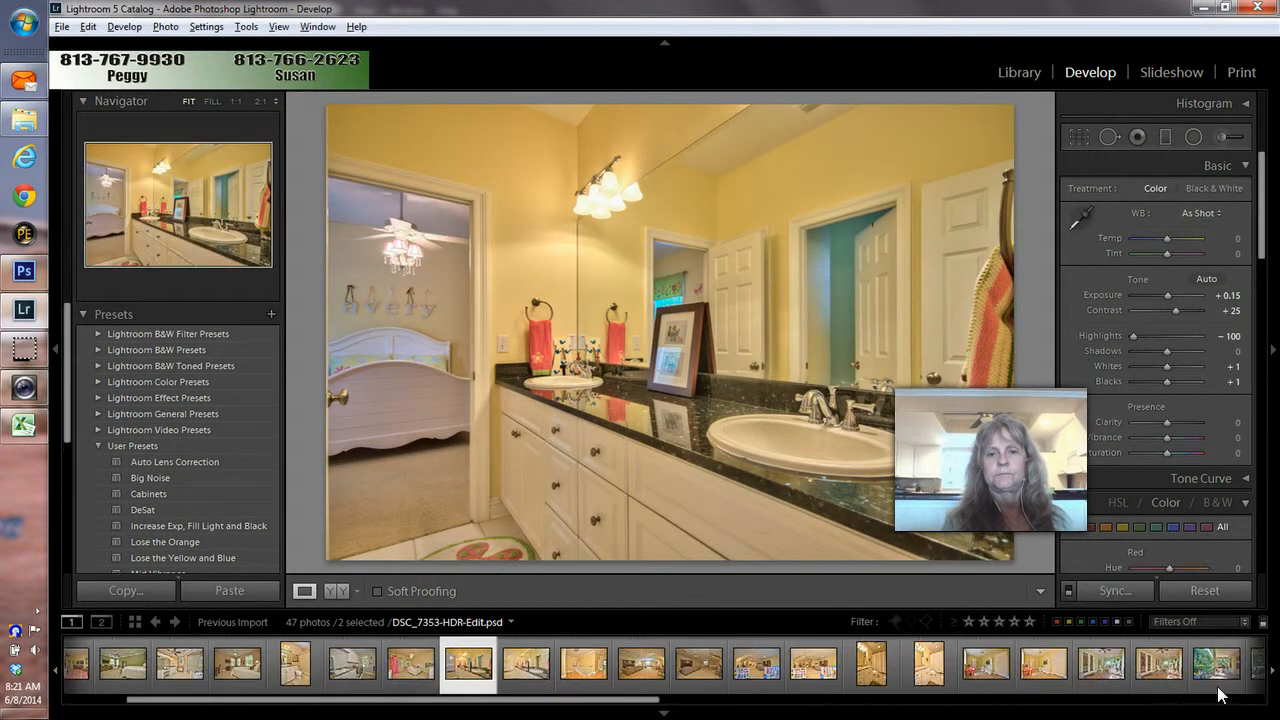
pyautogui.press('Right')
pyautogui.press('Right')
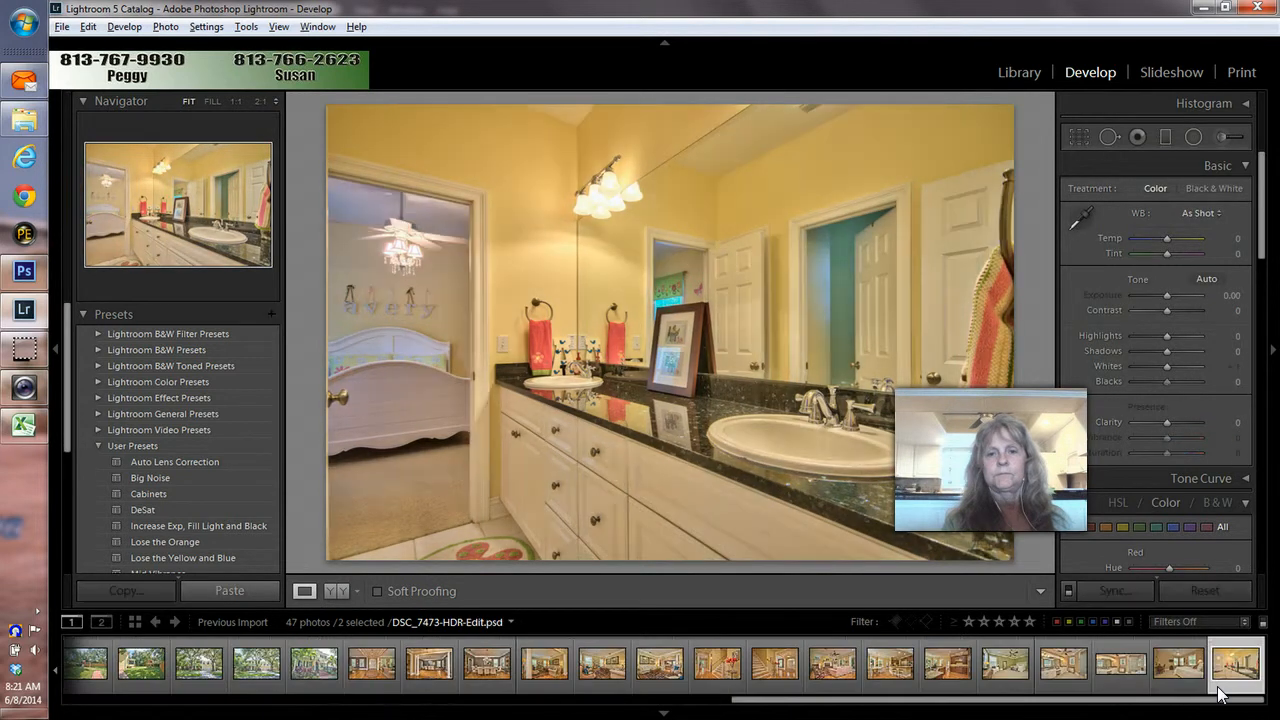
pyautogui.press('Left')
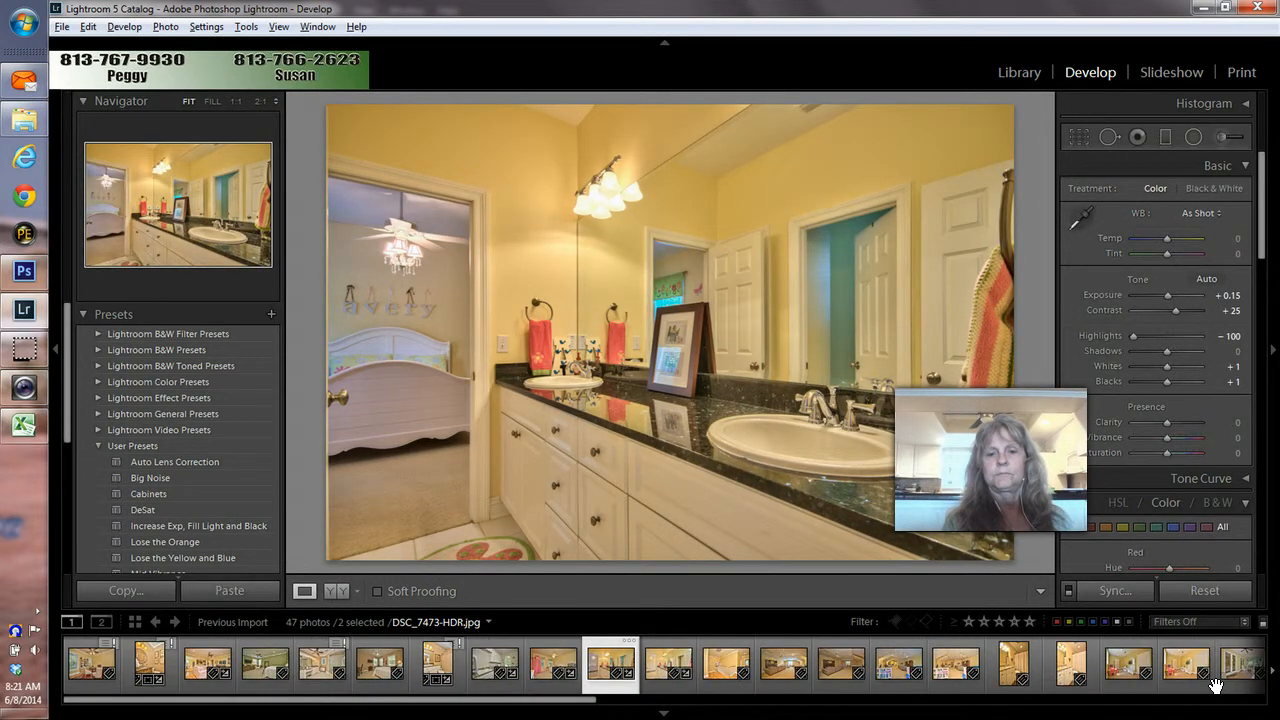
pyautogui.click(613, 688)
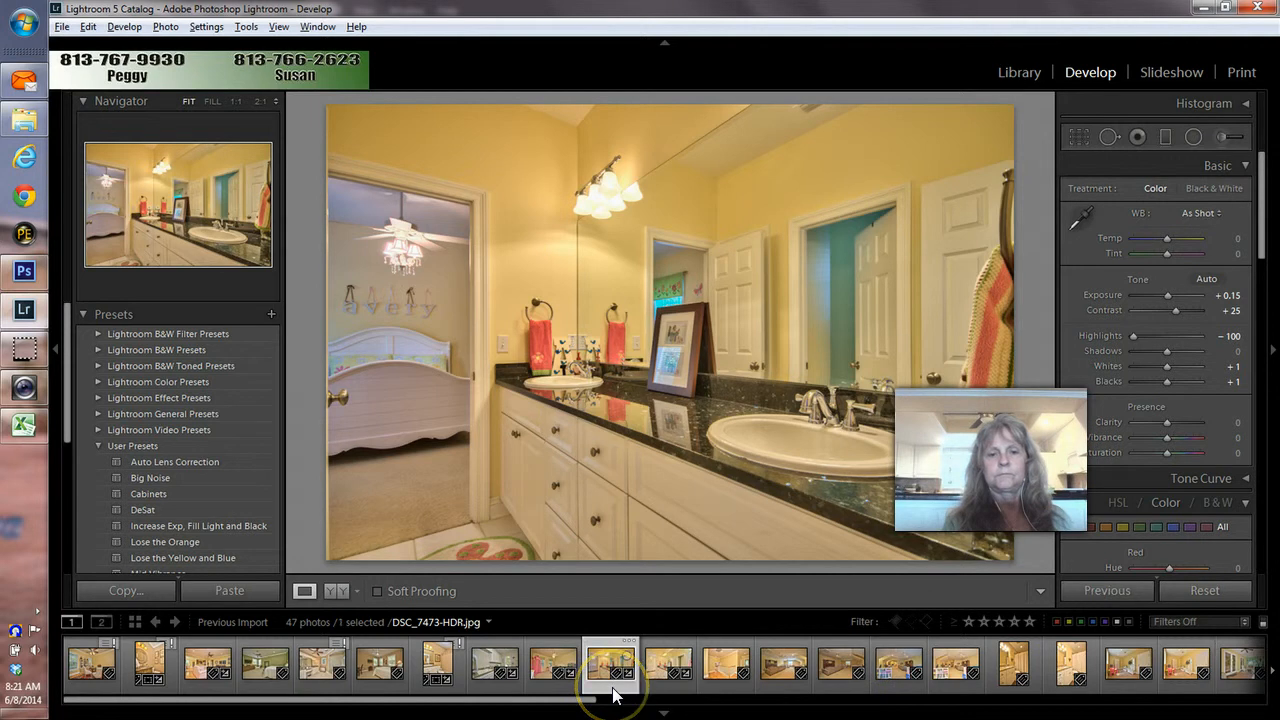
pyautogui.click(584, 702)
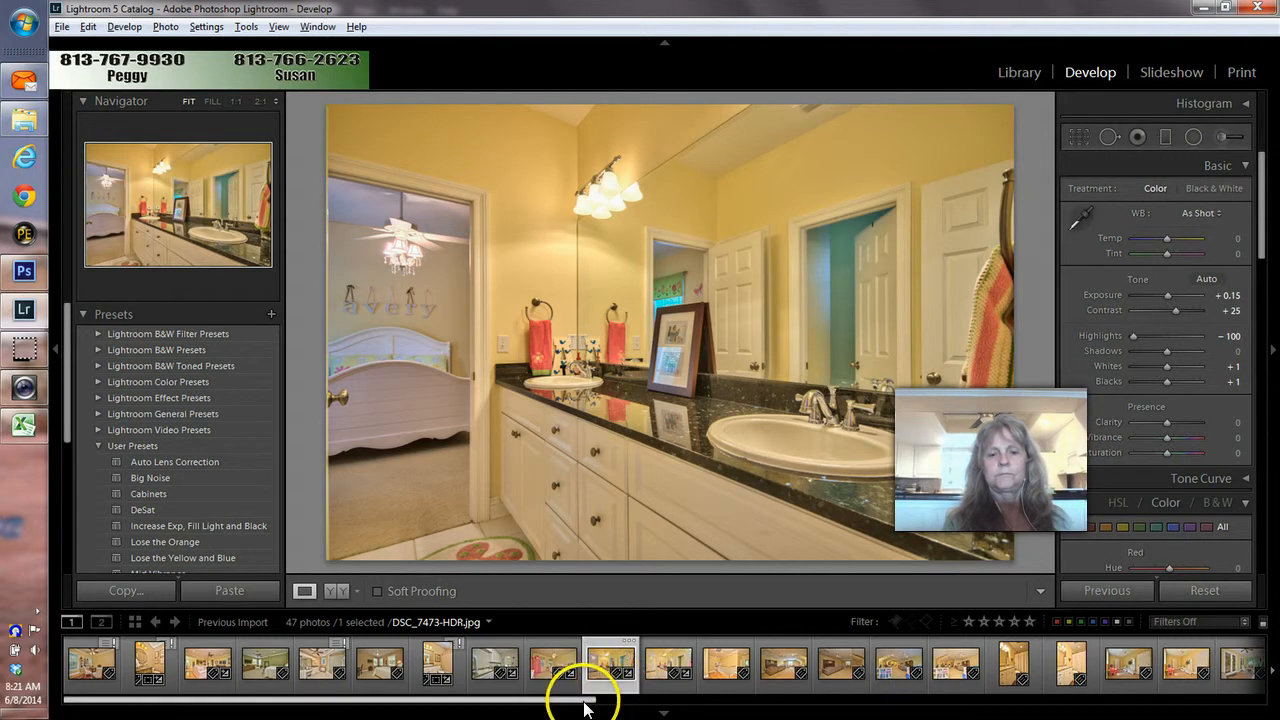
pyautogui.moveTo(584, 702); pyautogui.dragTo(1250, 702)
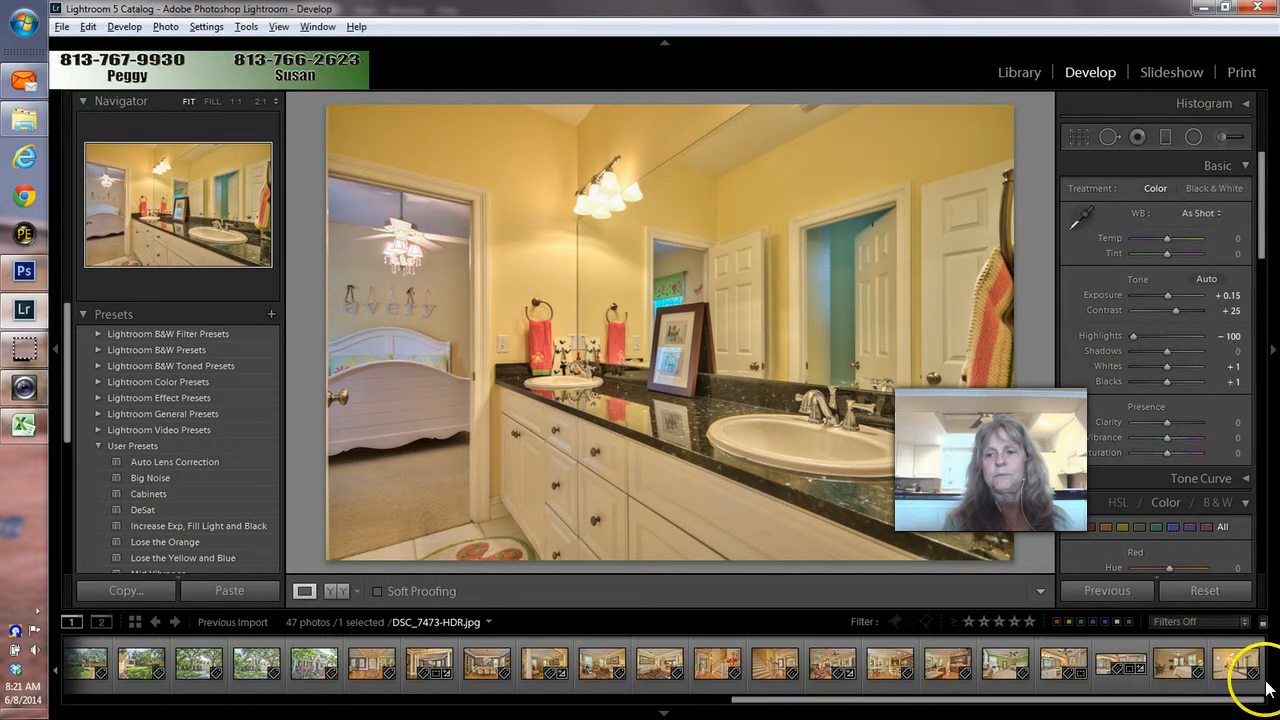
pyautogui.click(1238, 668)
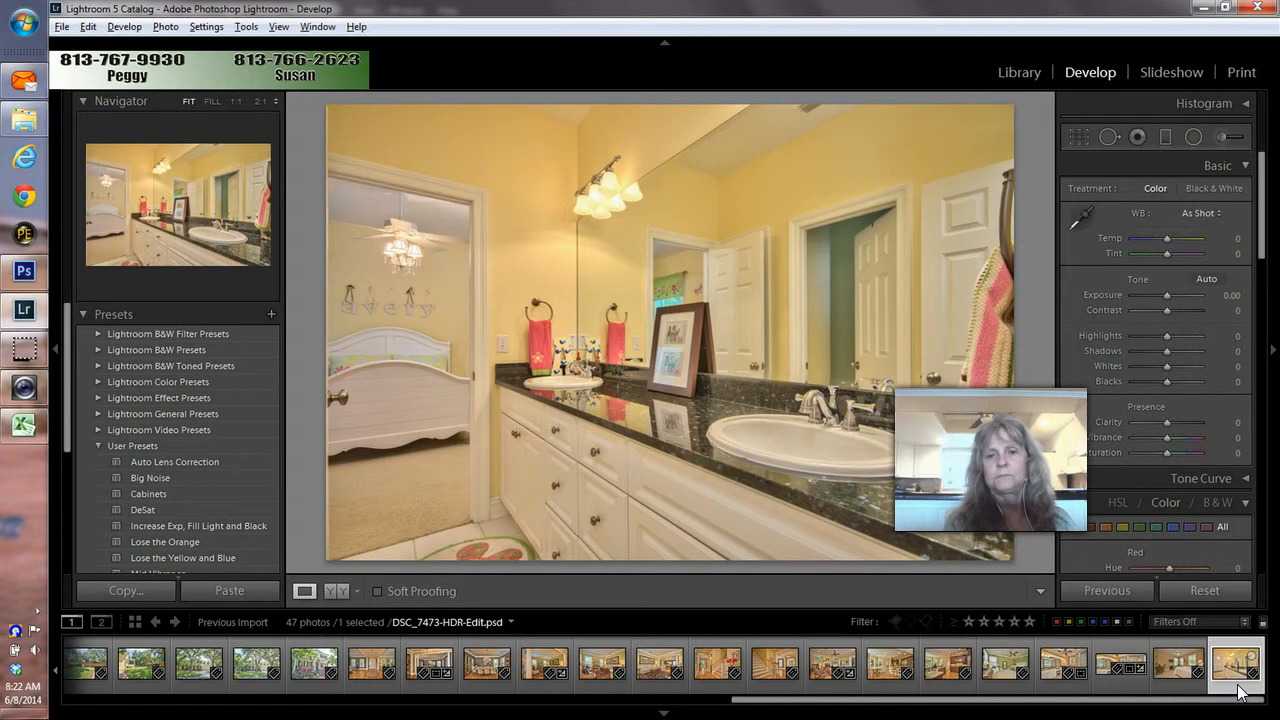
# Remove the redundant vanity exposure DSC_7476-HDR.jpg from the photo set
pyautogui.click(1193, 698)
pyautogui.moveTo(1193, 700); pyautogui.dragTo(500, 697)
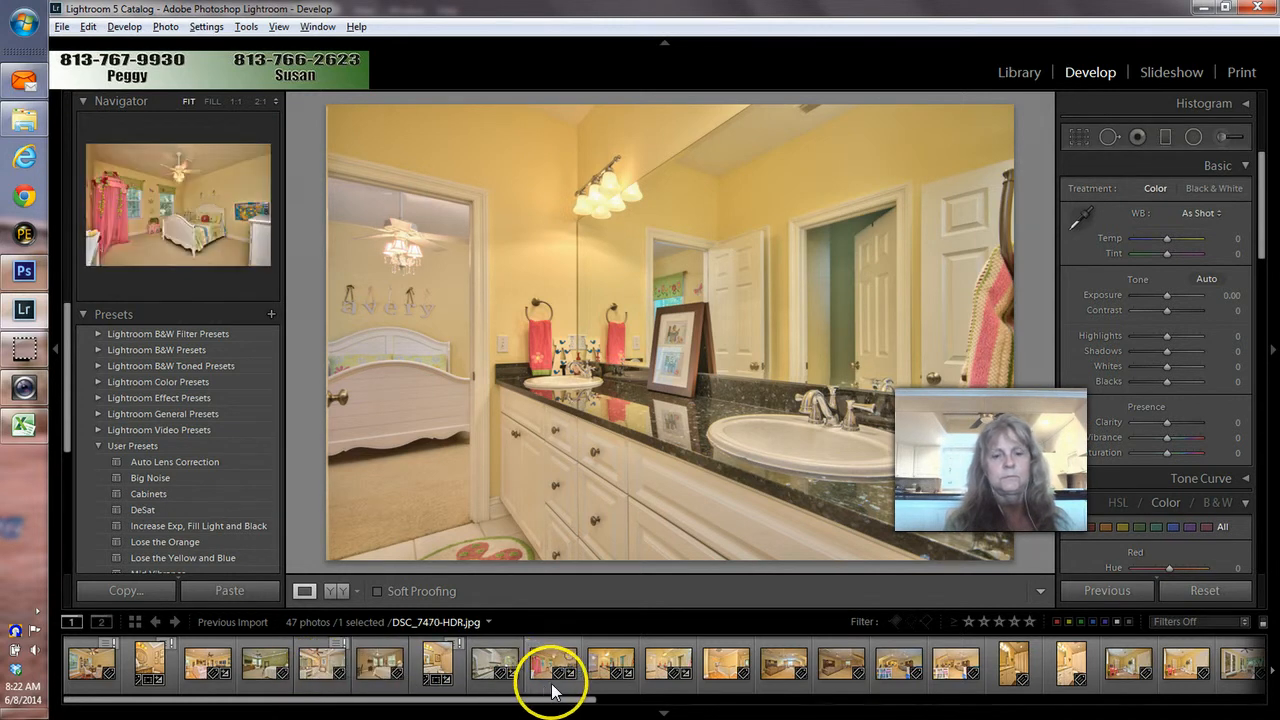
pyautogui.click(630, 690)
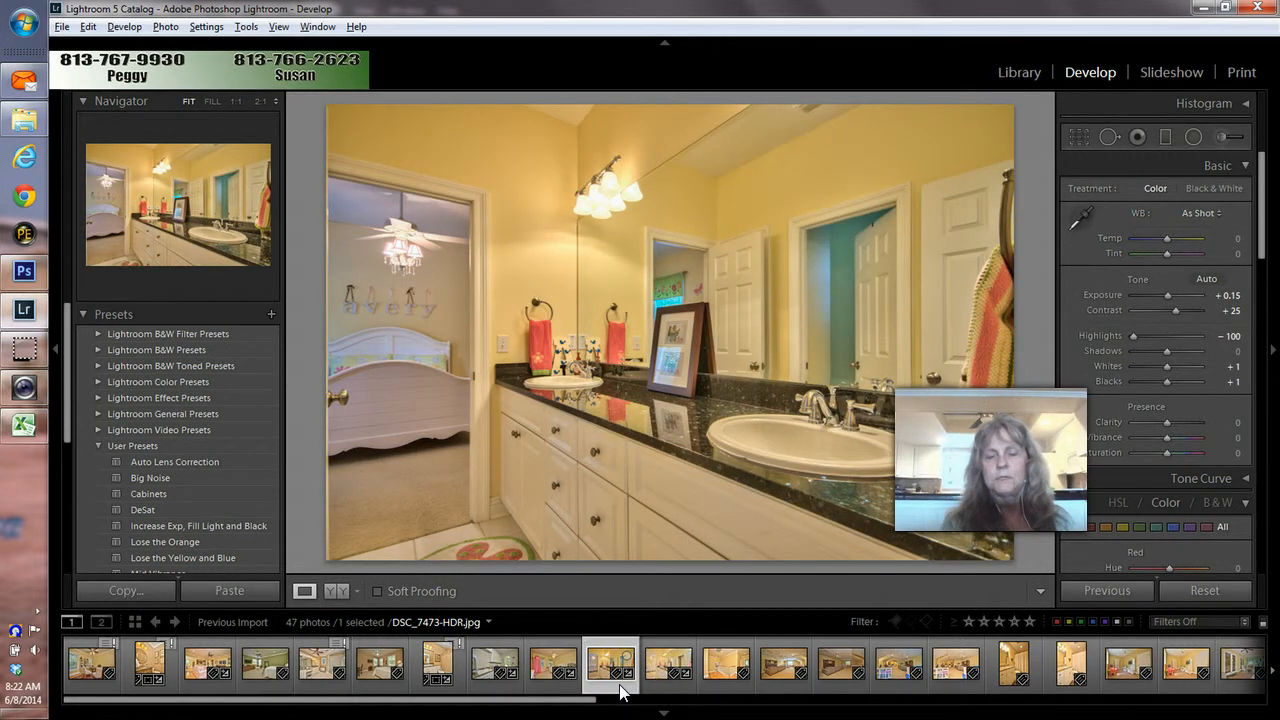
pyautogui.press('Right')
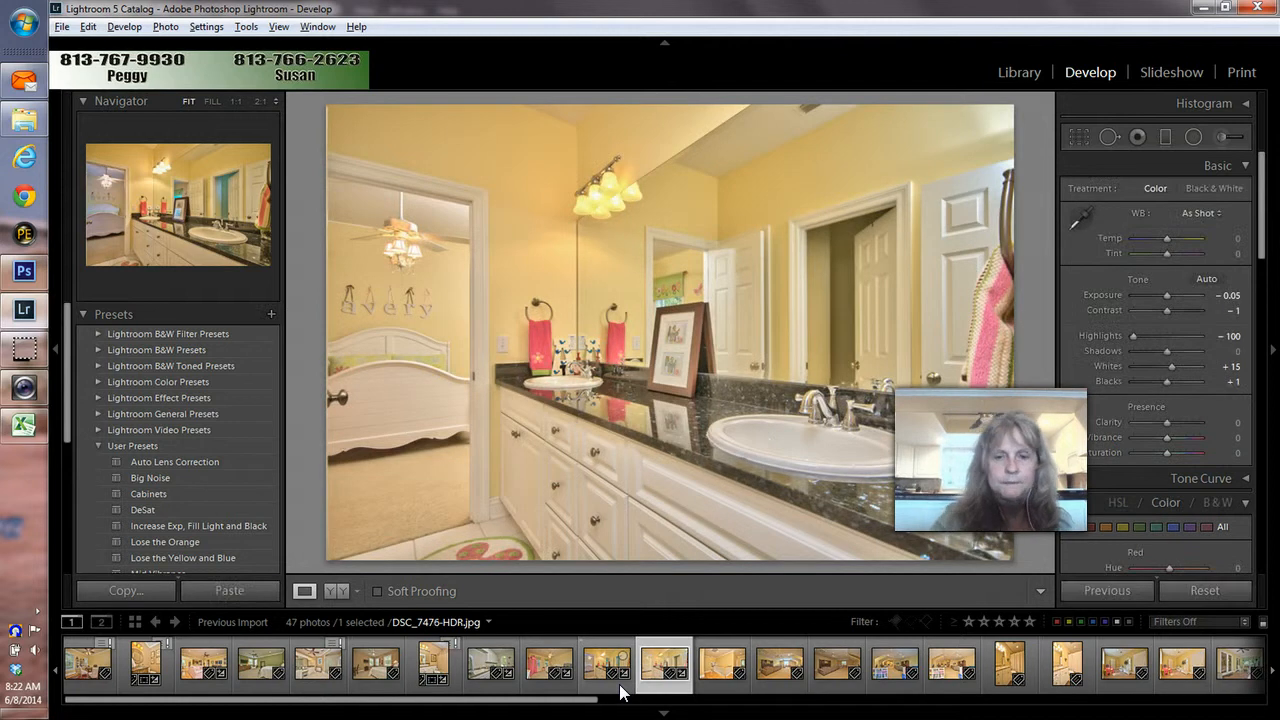
pyautogui.press('Delete')
pyautogui.press('Return')
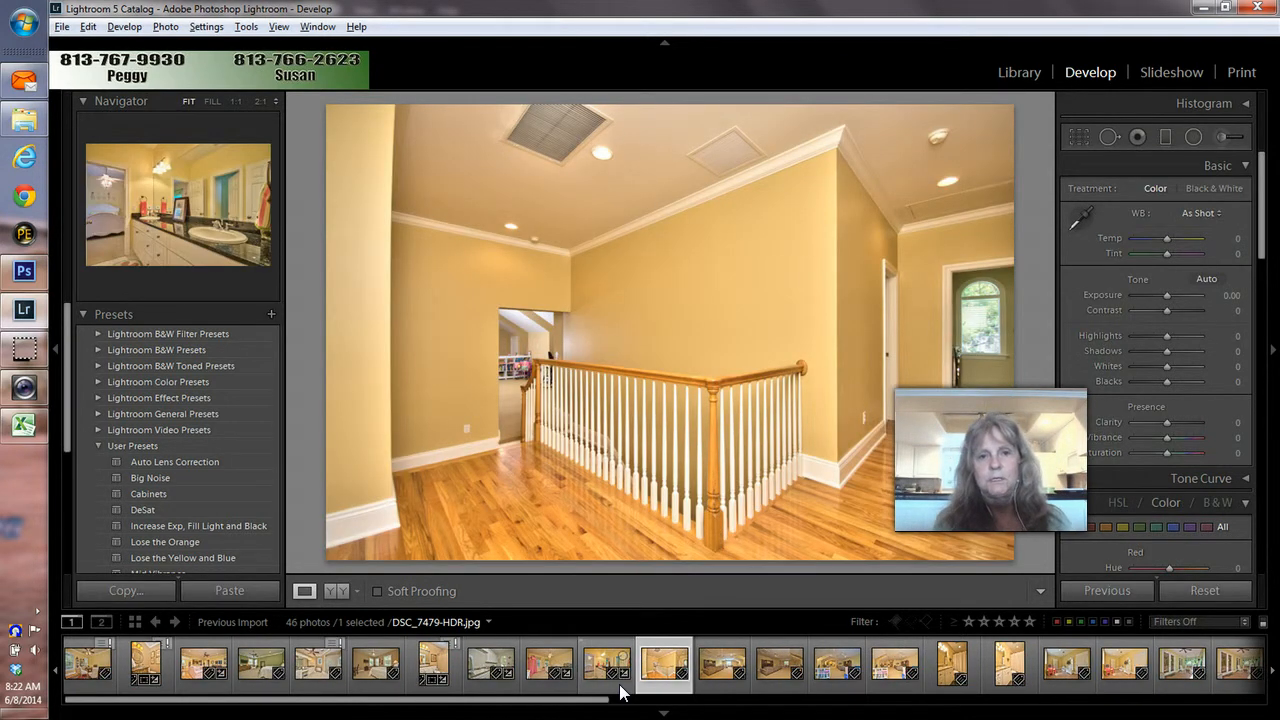
# Apply the Auto Lens Correction preset to the stair landing photo DSC_7479-HDR.jpg
pyautogui.press('Right')
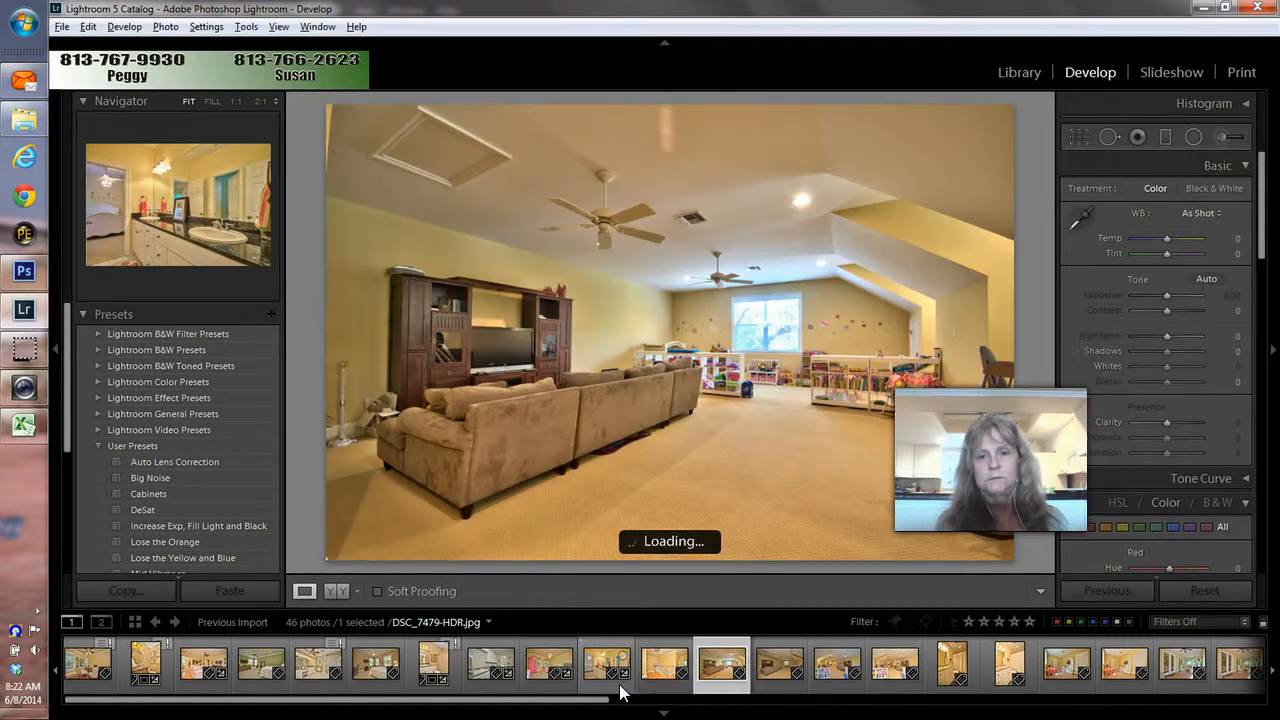
pyautogui.press('Left')
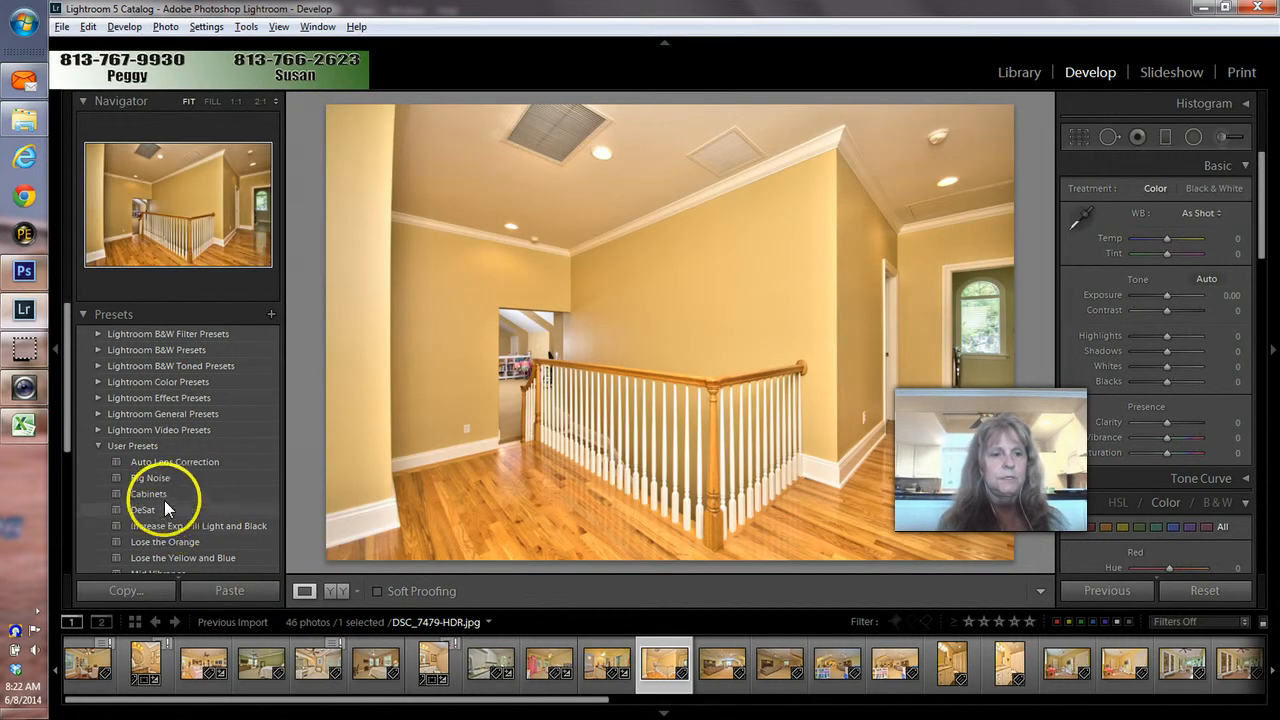
pyautogui.click(177, 462)
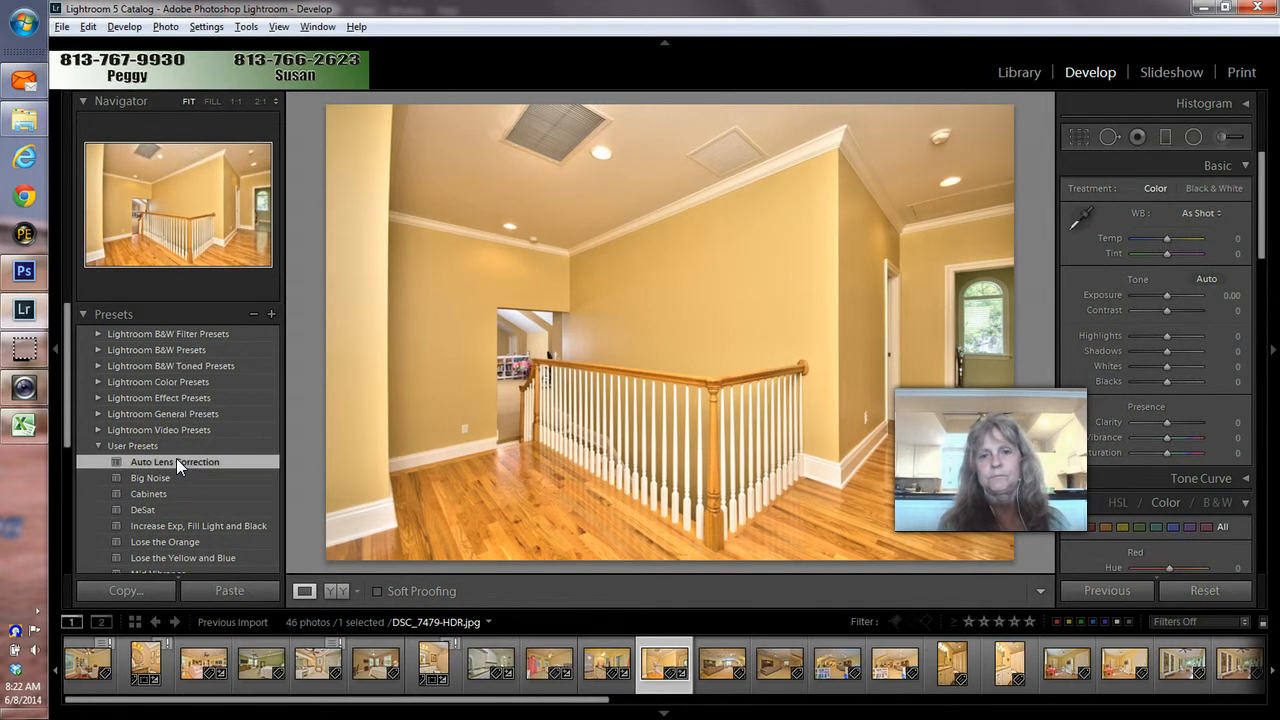
# Compare the matching playroom exposures DSC_7482-HDR and DSC_7485-HDR, and open both as layers in Photoshop
pyautogui.press('Right')
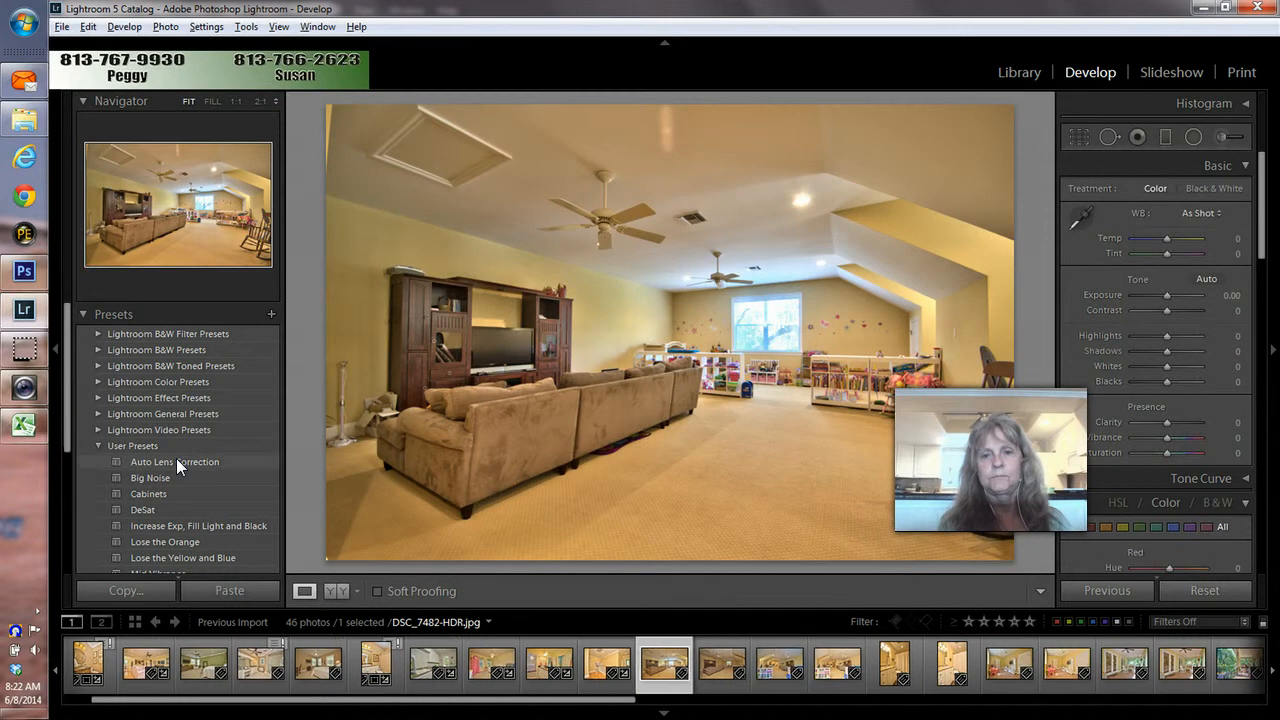
pyautogui.press('Right')
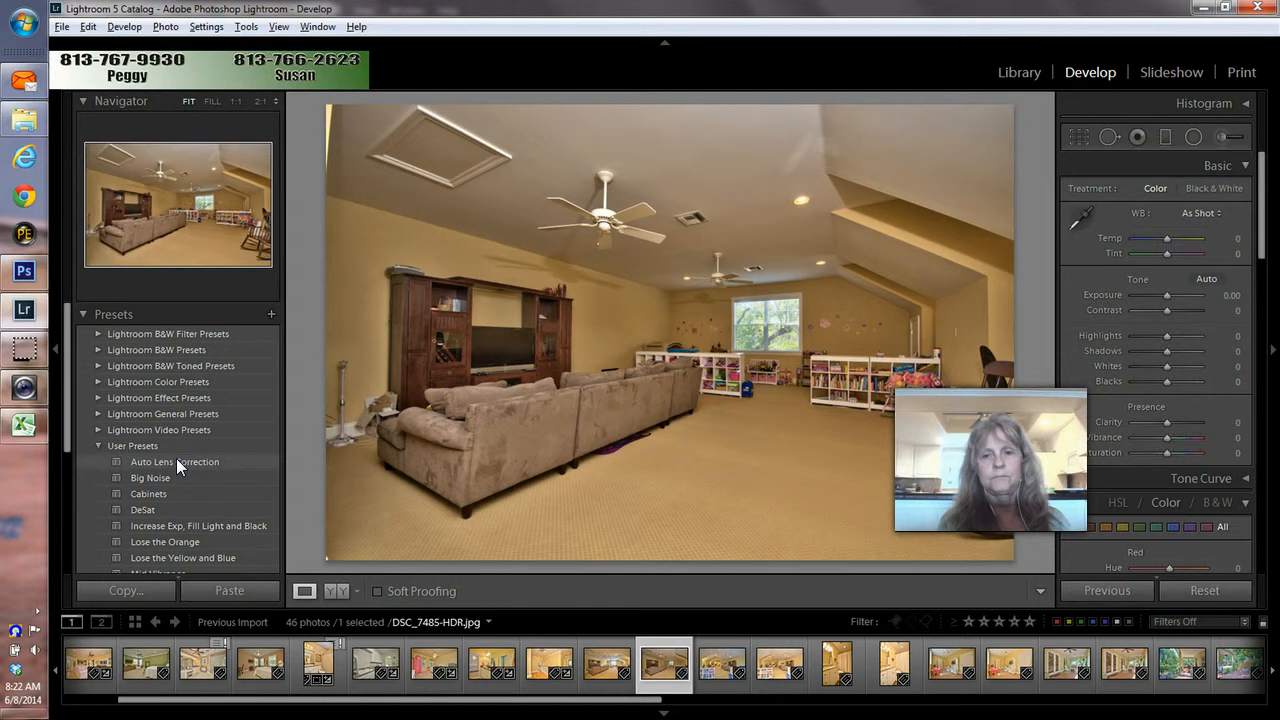
pyautogui.press('Right')
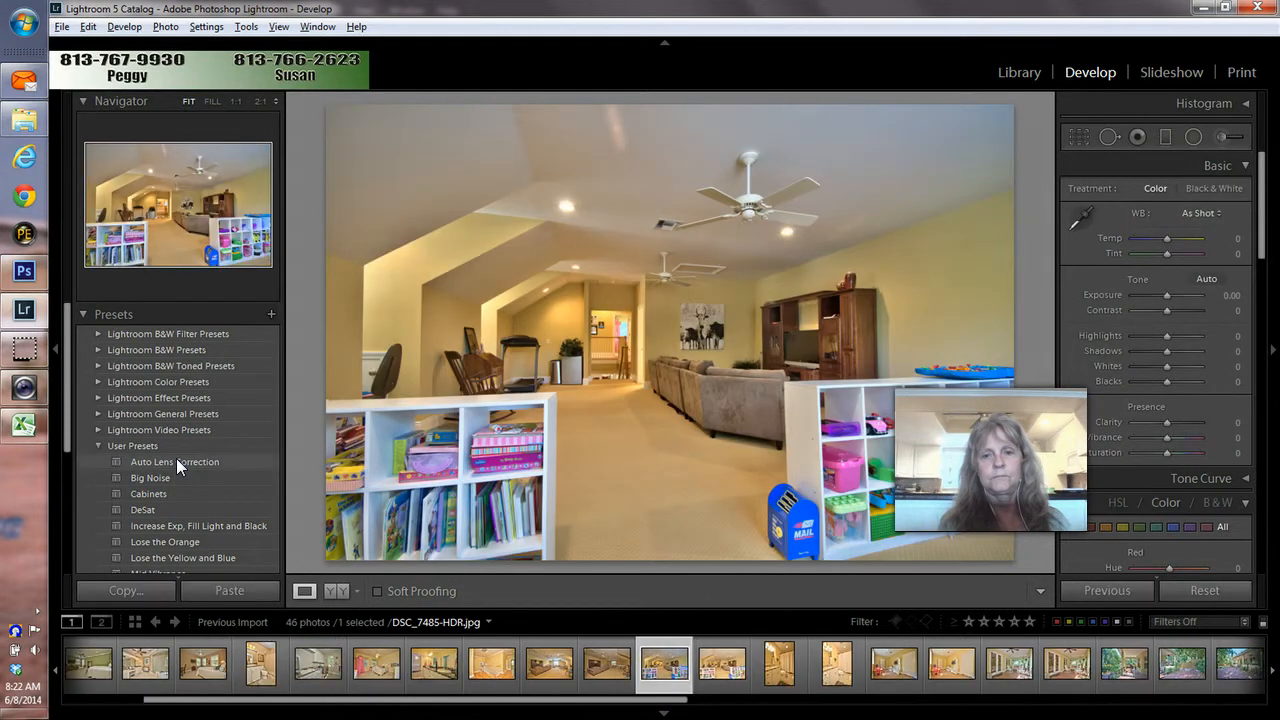
pyautogui.press('Left')
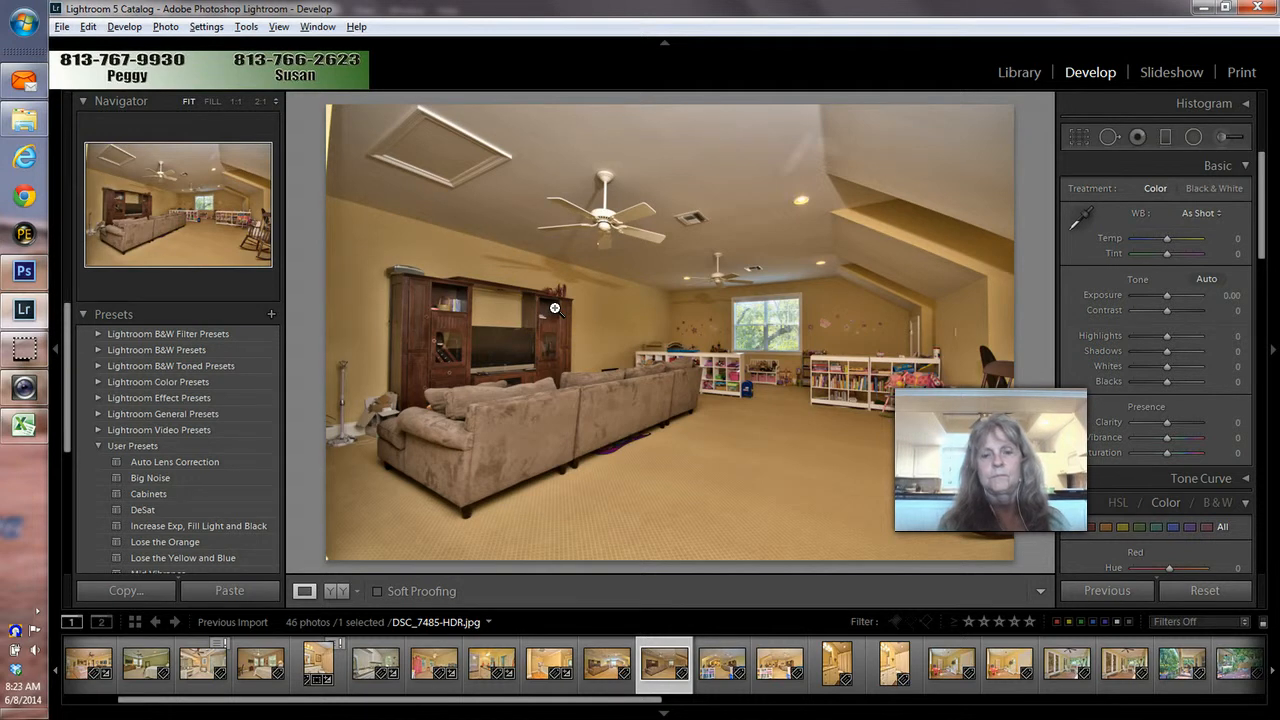
pyautogui.press('Left')
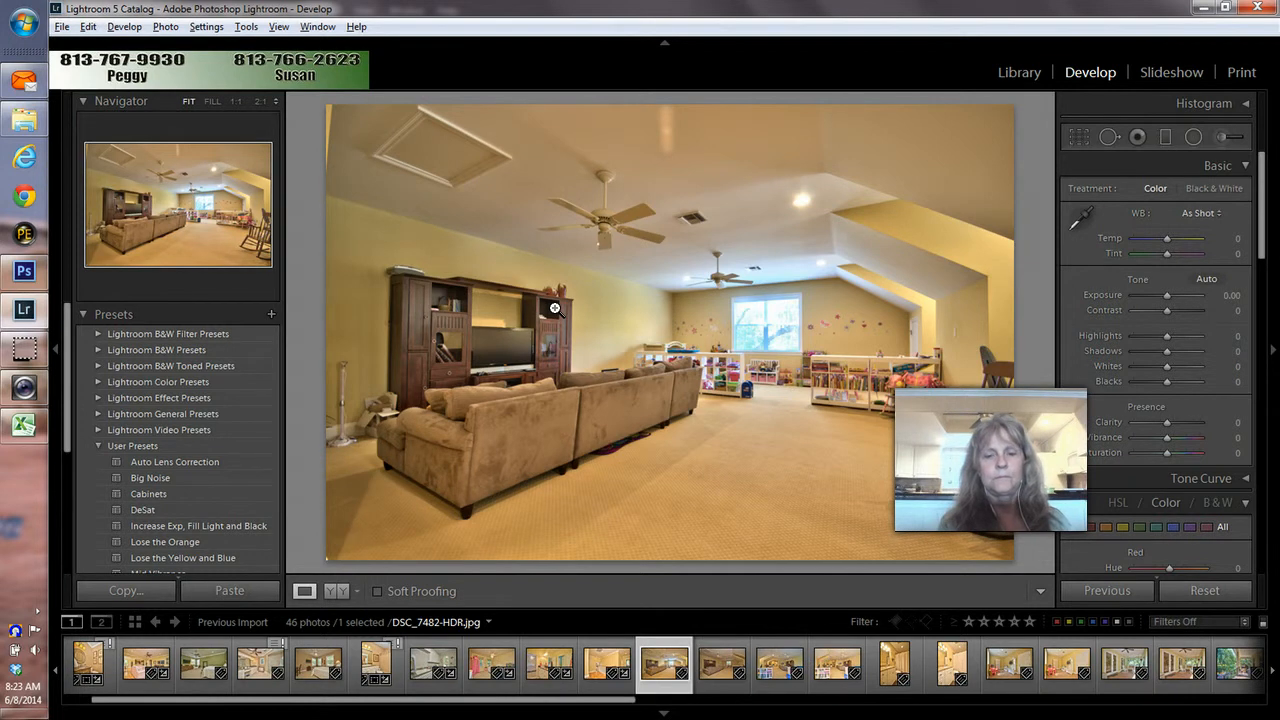
pyautogui.keyDown('ctrl'); pyautogui.click(720, 688); pyautogui.keyUp('ctrl')
pyautogui.rightClick(720, 688)
pyautogui.moveTo(803, 345)
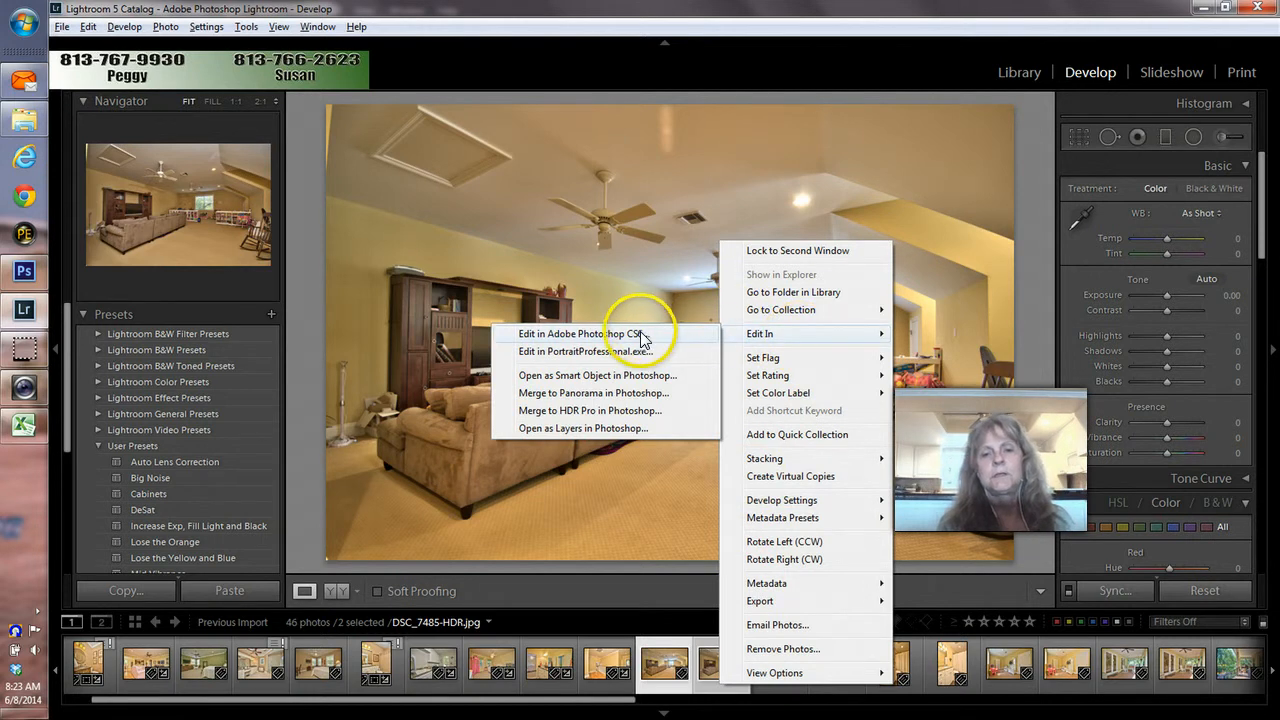
pyautogui.click(637, 430)
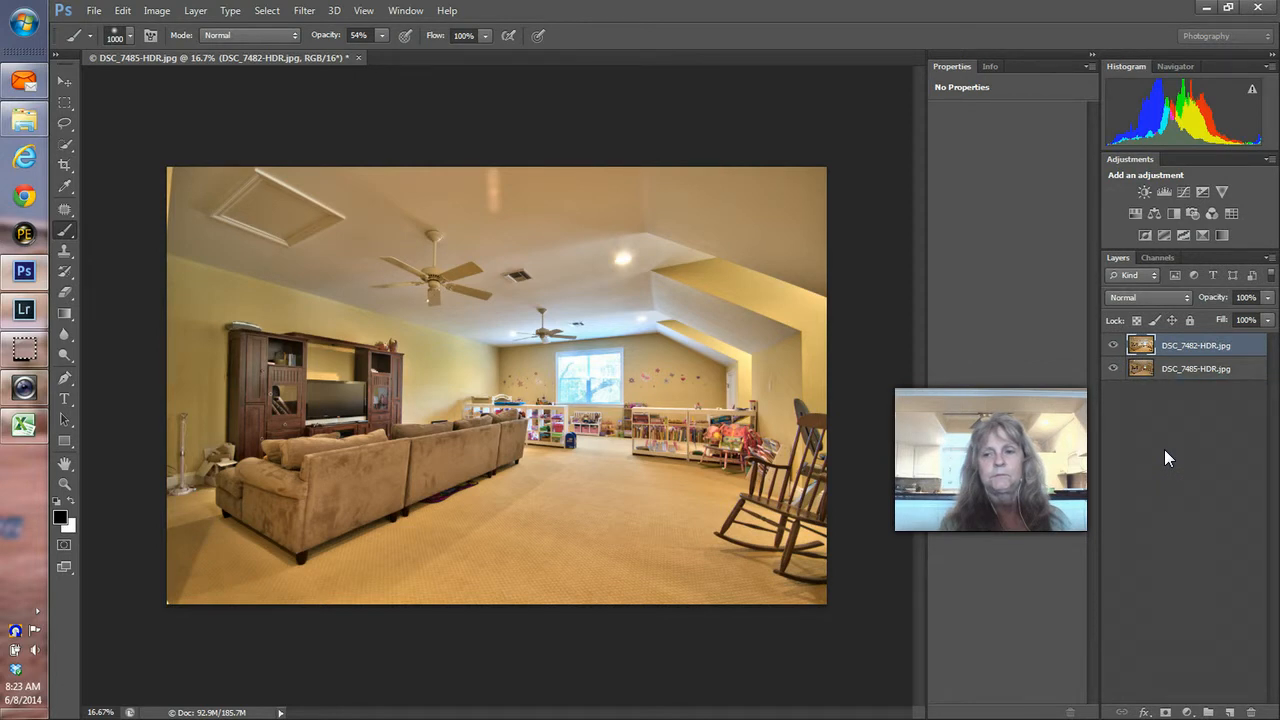
# Place DSC_7482-HDR beneath DSC_7485-HDR, and mask the upper layer by painting black at 54% opacity over the ceiling and upper walls
pyautogui.moveTo(1177, 348); pyautogui.dragTo(1175, 380)
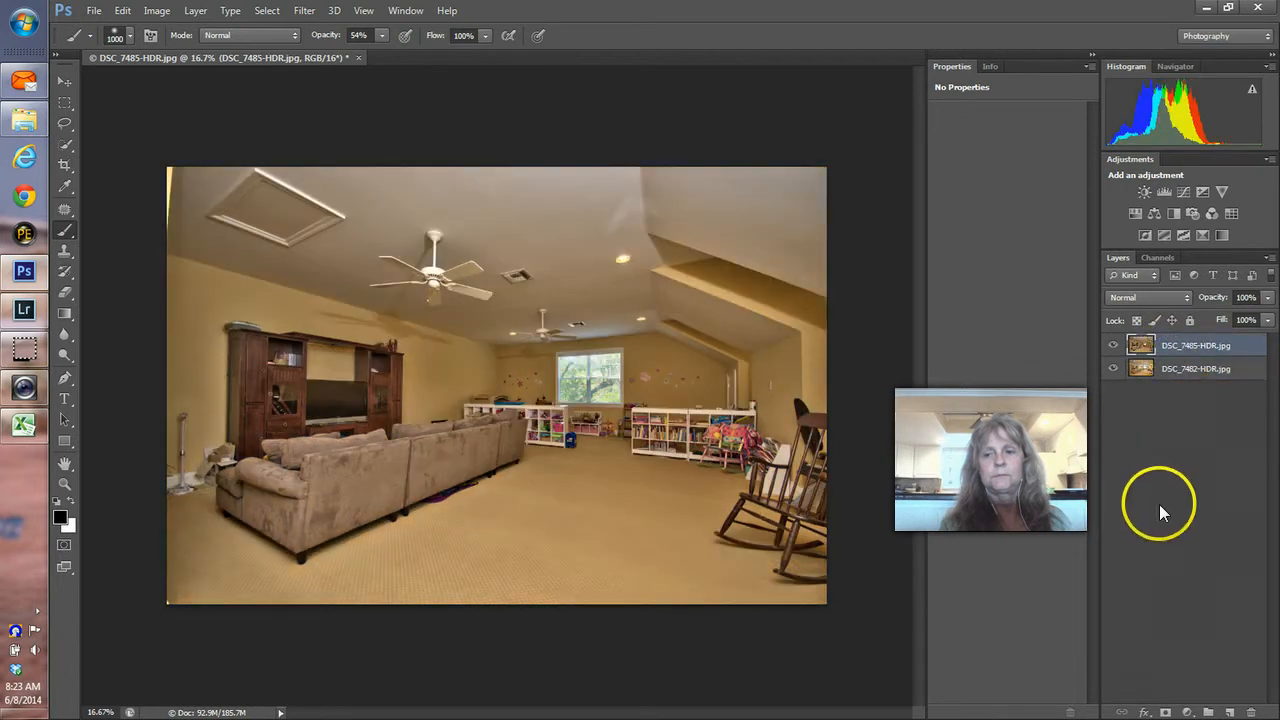
pyautogui.click(1166, 710)
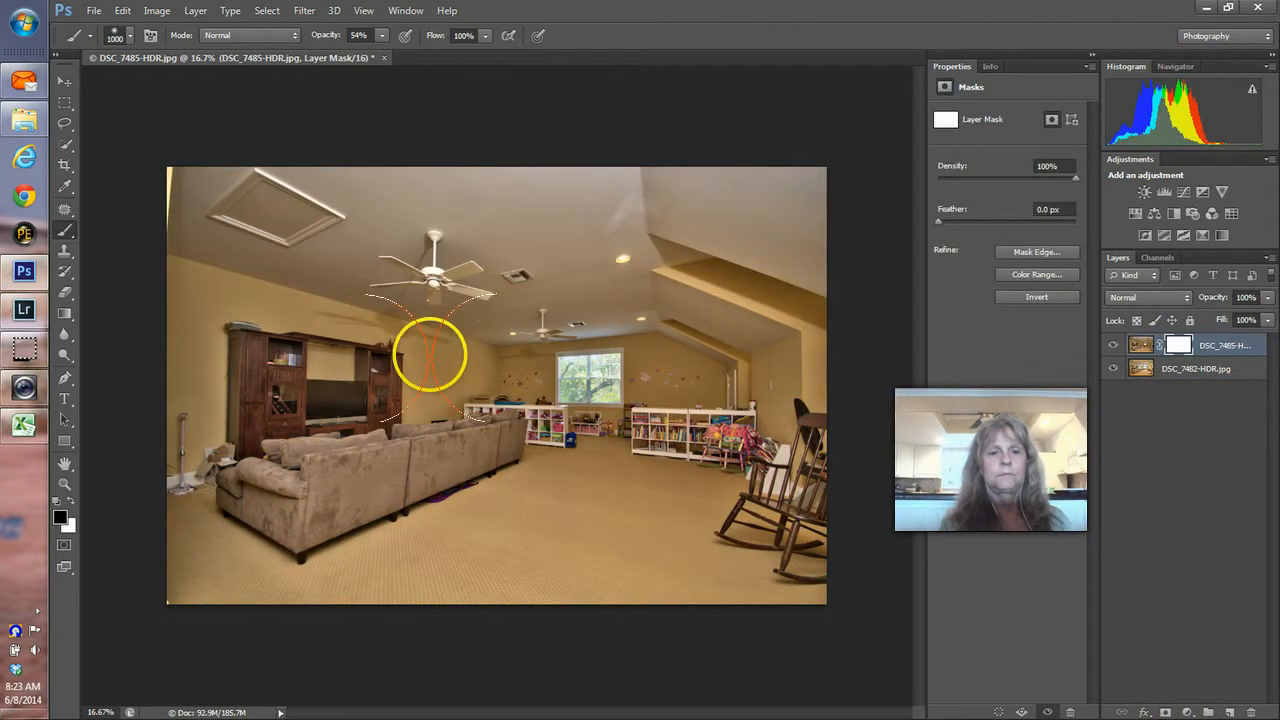
pyautogui.moveTo(432, 333)
pyautogui.mouseDown()
pyautogui.moveTo(320, 271)
pyautogui.moveTo(434, 321)
pyautogui.moveTo(585, 322)
pyautogui.moveTo(490, 338)
pyautogui.moveTo(648, 290)
pyautogui.moveTo(460, 292)
pyautogui.mouseUp()
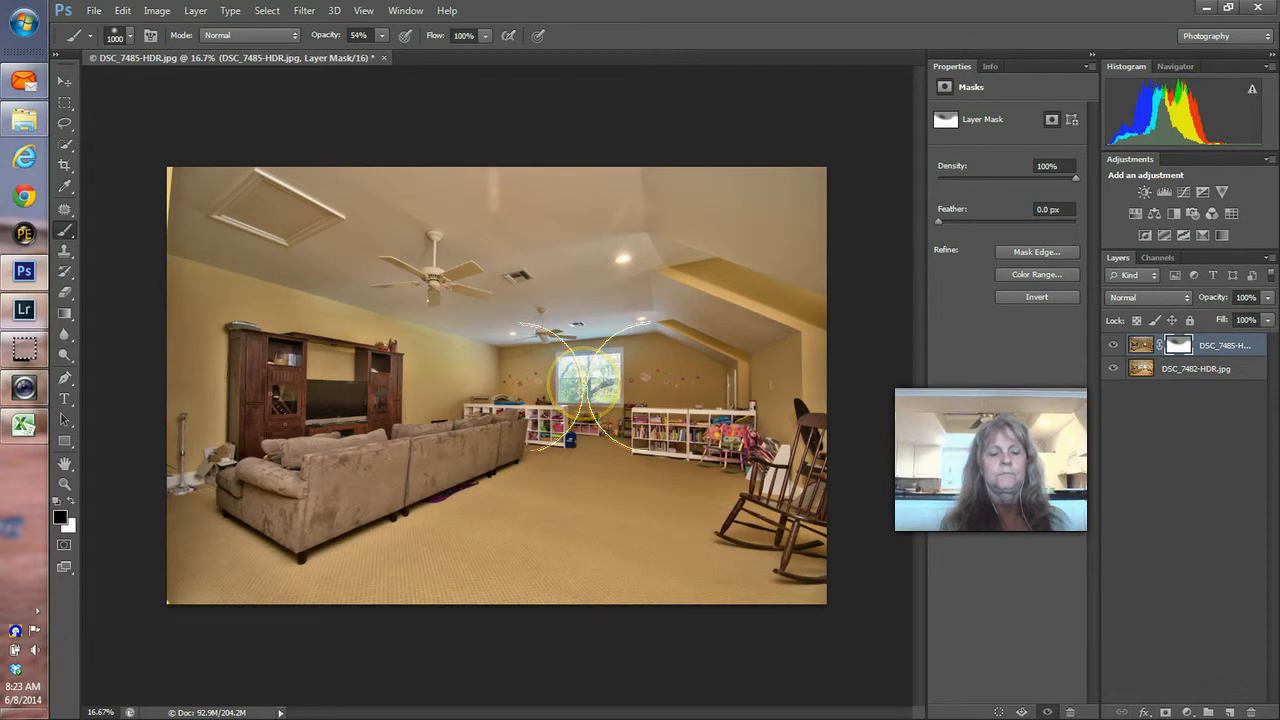
# Paint white over the window on the DSC_7485-HDR mask with a 500 px brush to bring back its outdoor view
pyautogui.press('x')
pyautogui.click(588, 383)
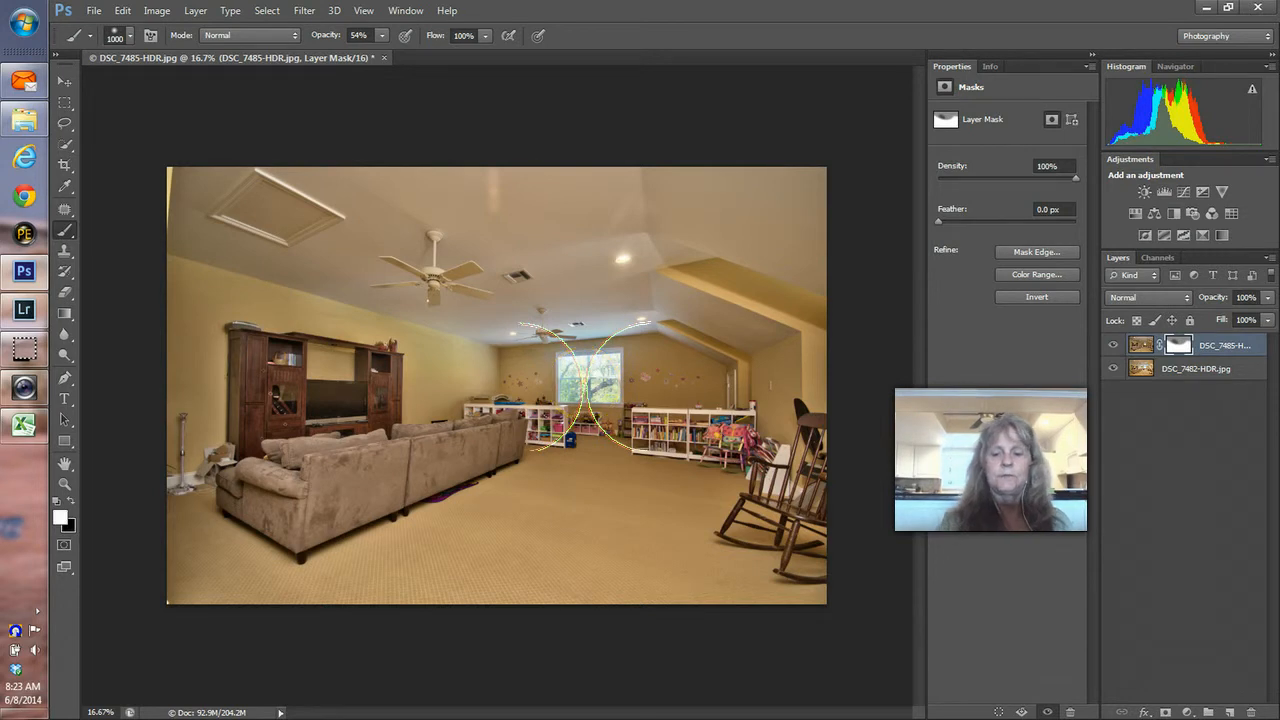
pyautogui.press('[')
pyautogui.press('[')
pyautogui.press('[')
pyautogui.press('[')
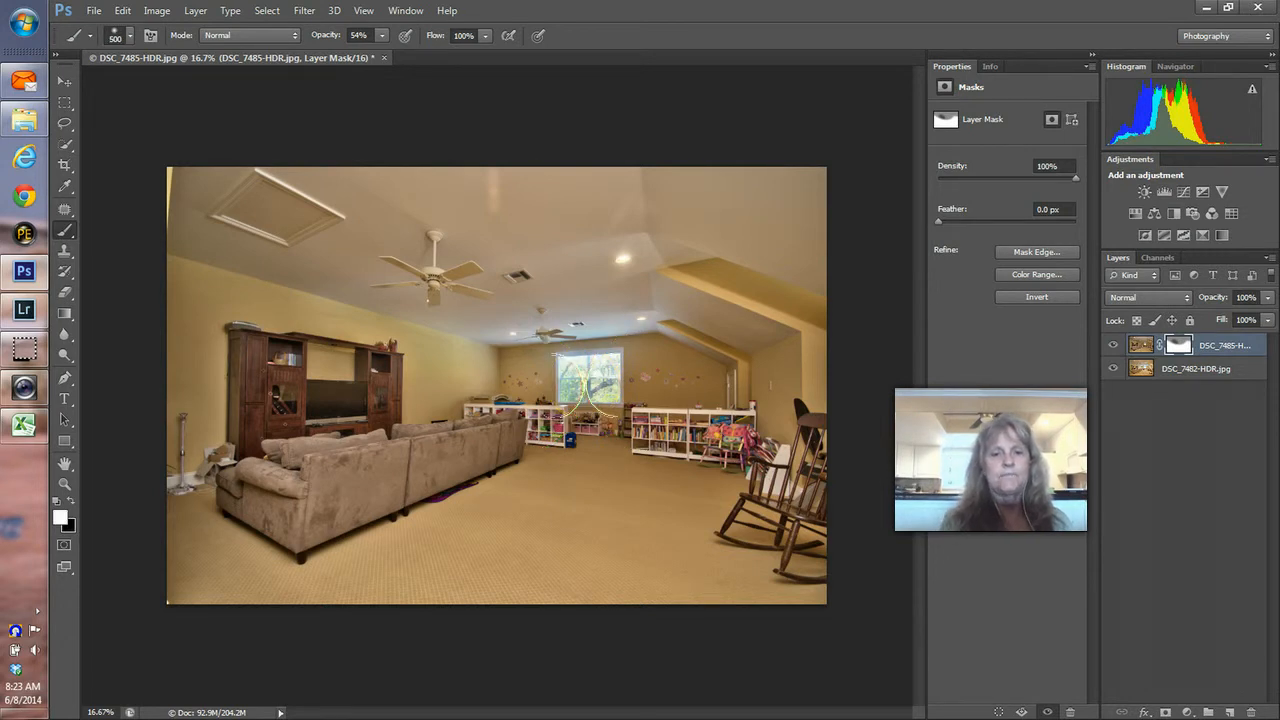
pyautogui.moveTo(588, 380)
pyautogui.mouseDown()
pyautogui.moveTo(607, 372)
pyautogui.moveTo(571, 371)
pyautogui.moveTo(594, 380)
pyautogui.moveTo(572, 363)
pyautogui.moveTo(608, 380)
pyautogui.mouseUp()
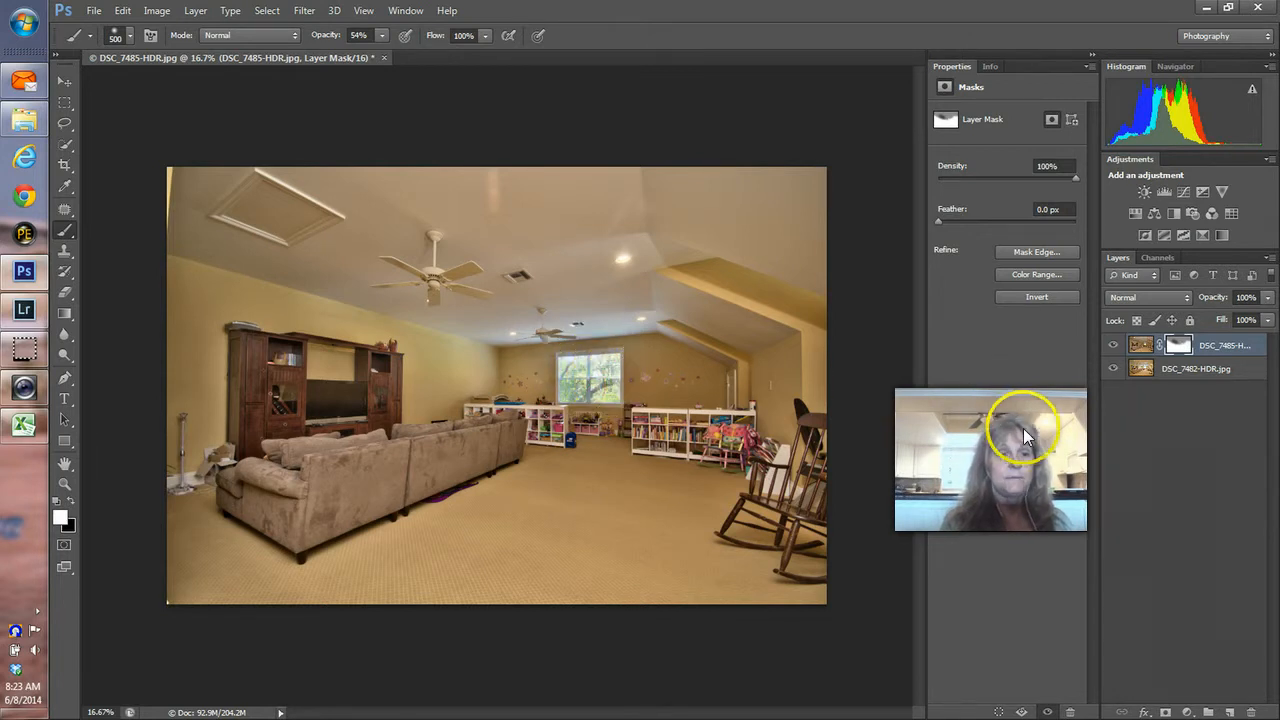
# Flatten the blended playroom image and reapply the last used filter
pyautogui.click(1205, 369)
pyautogui.rightClick(1203, 372)
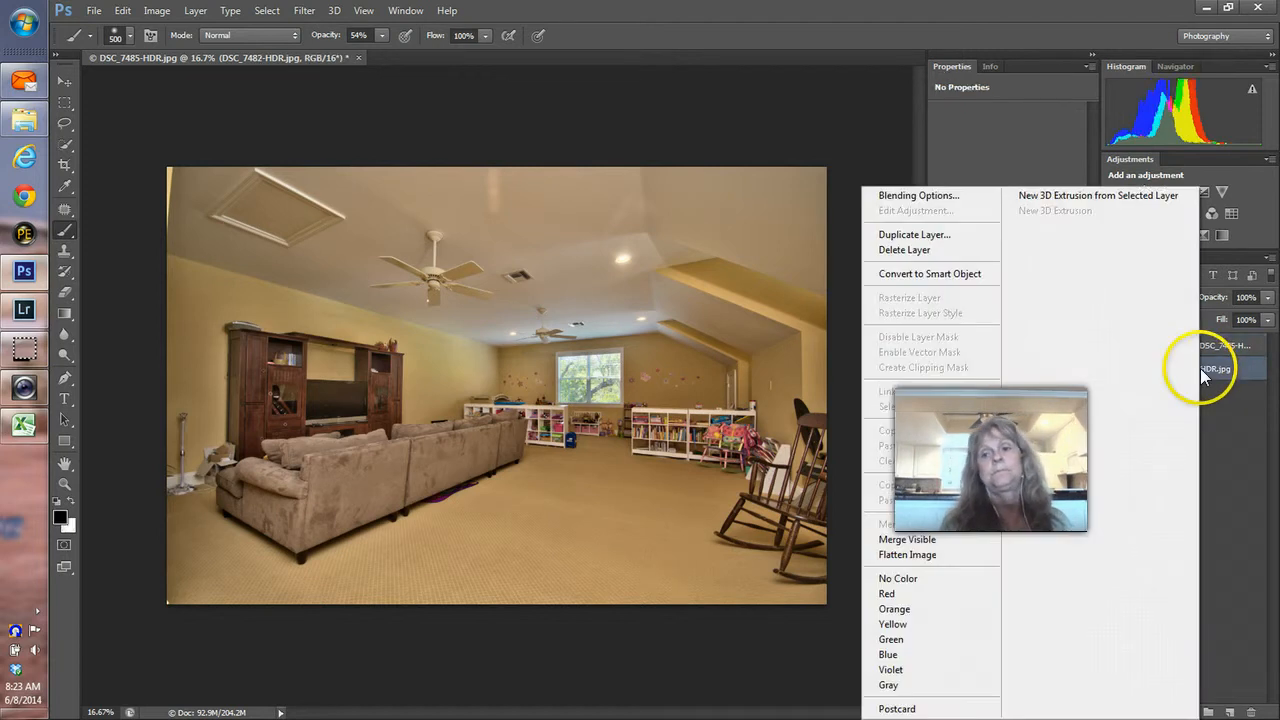
pyautogui.click(940, 554)
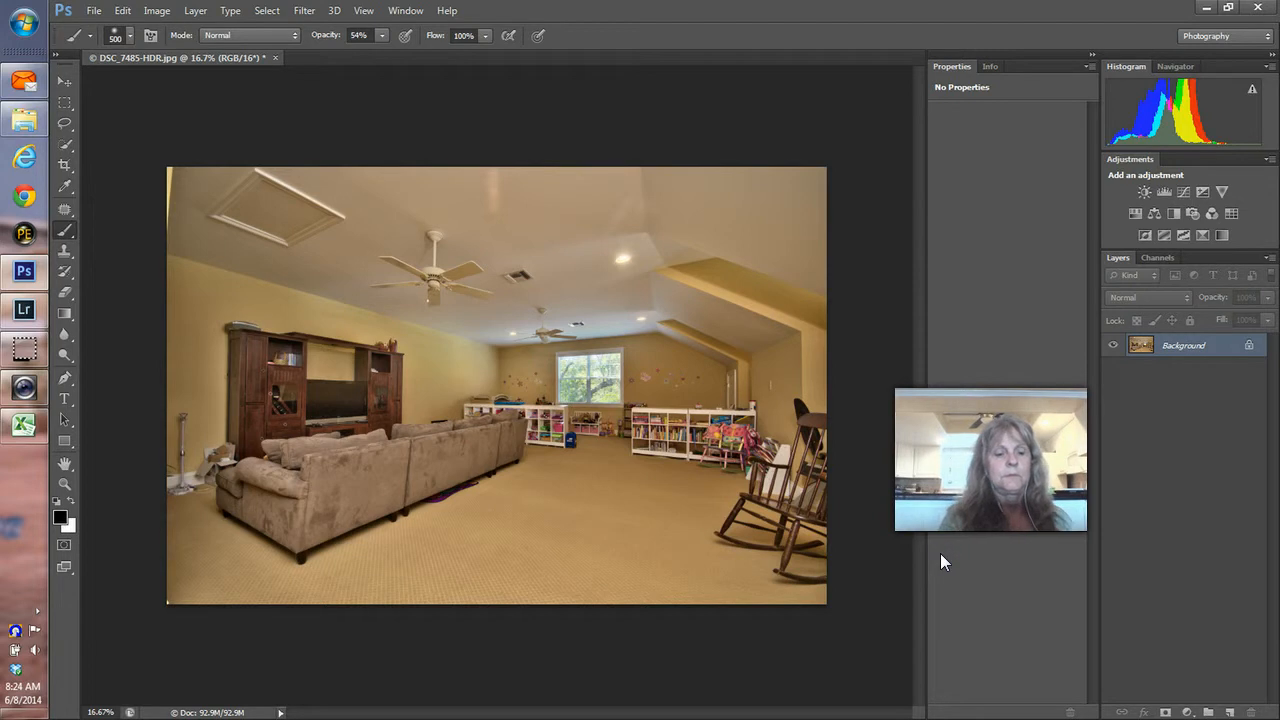
pyautogui.hotkey('ctrl', 'f')
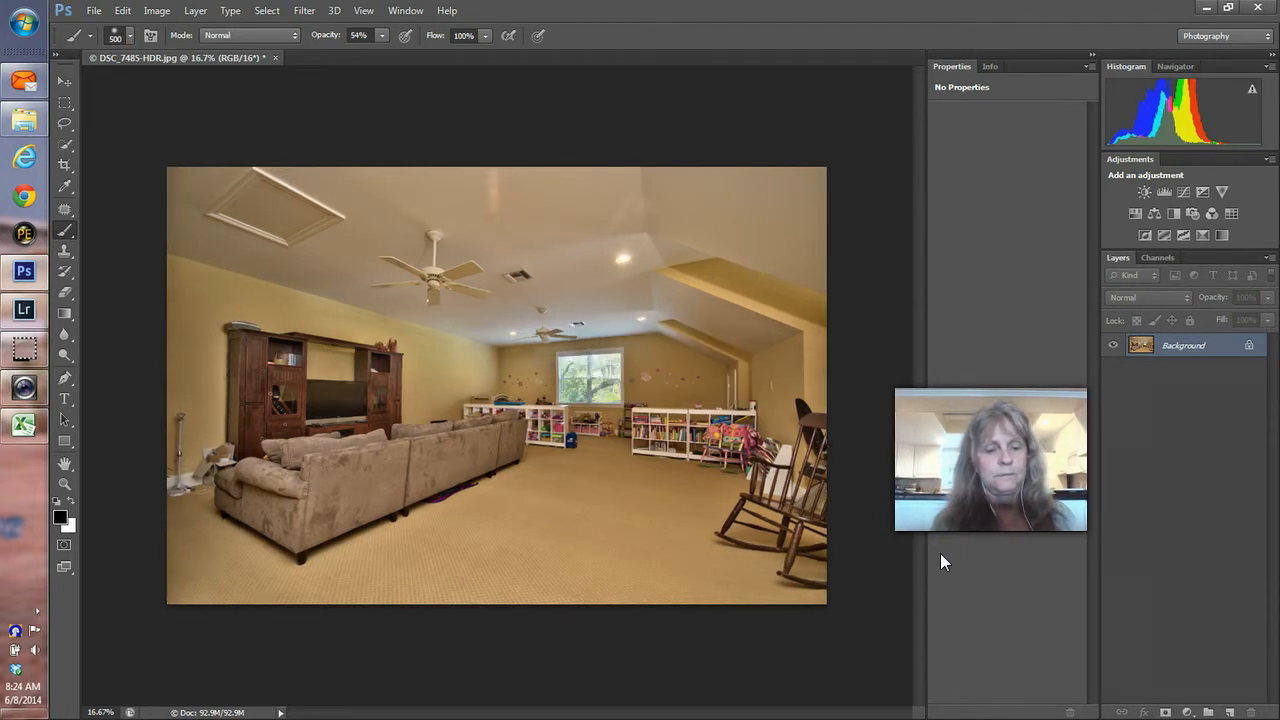
# Close the playroom document with its changes saved, and apply the Auto Lens Correction preset to DSC_7482-HDR-Edit.psd in Lightroom
pyautogui.hotkey('ctrl', 'w')
pyautogui.press('n')
pyautogui.hotkey('alt', 'Tab')
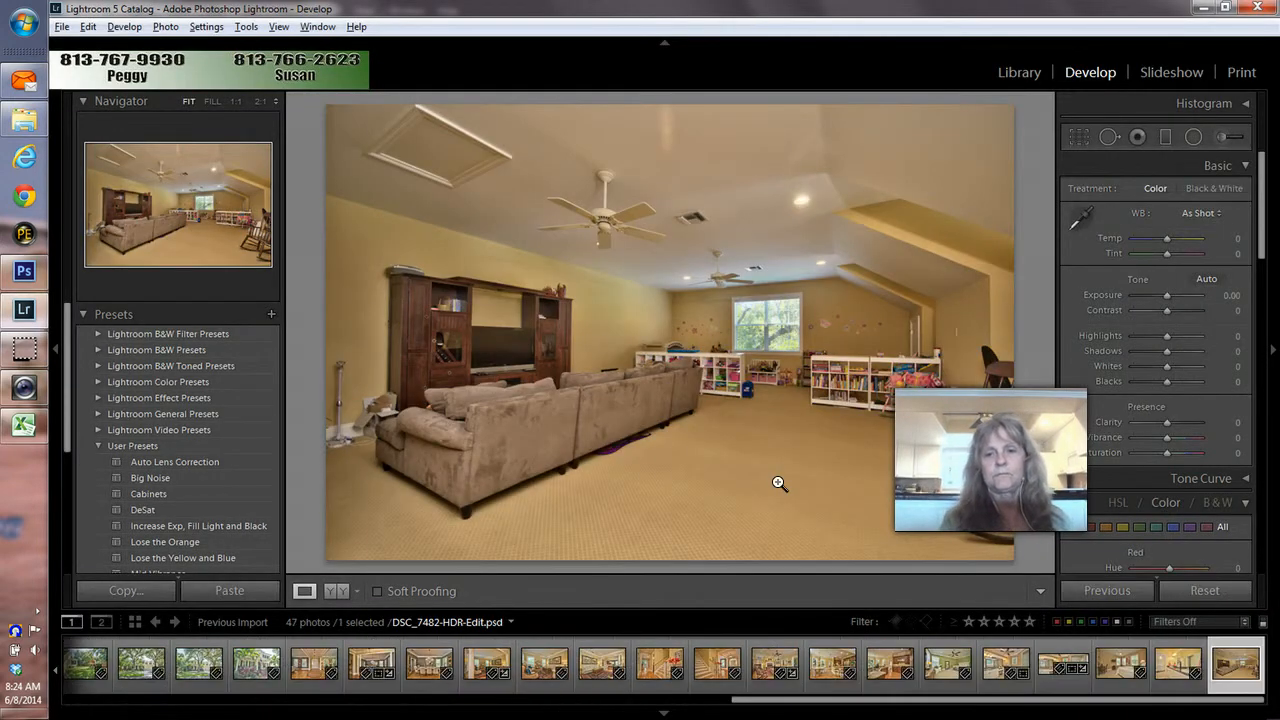
pyautogui.click(148, 461)
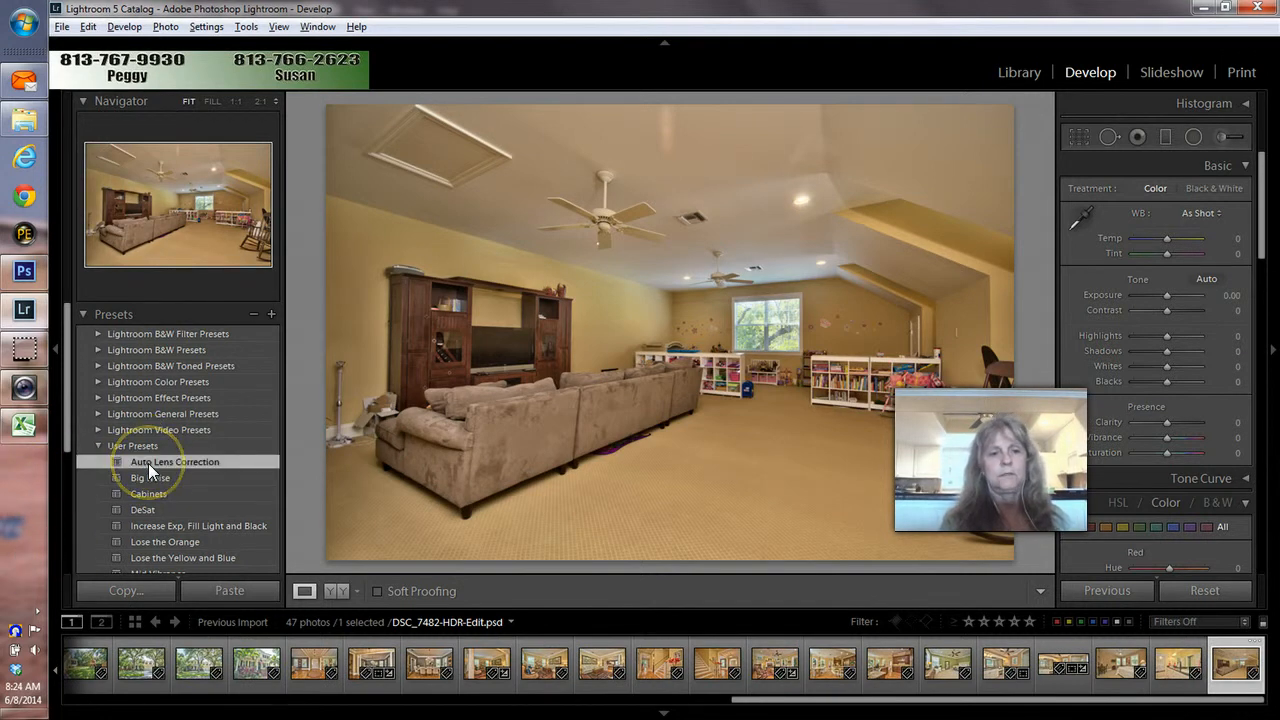
# Remove the two source playroom photos, DSC_7482-HDR.jpg and DSC_7485-HDR.jpg, from the Lightroom catalog
pyautogui.click(455, 573)
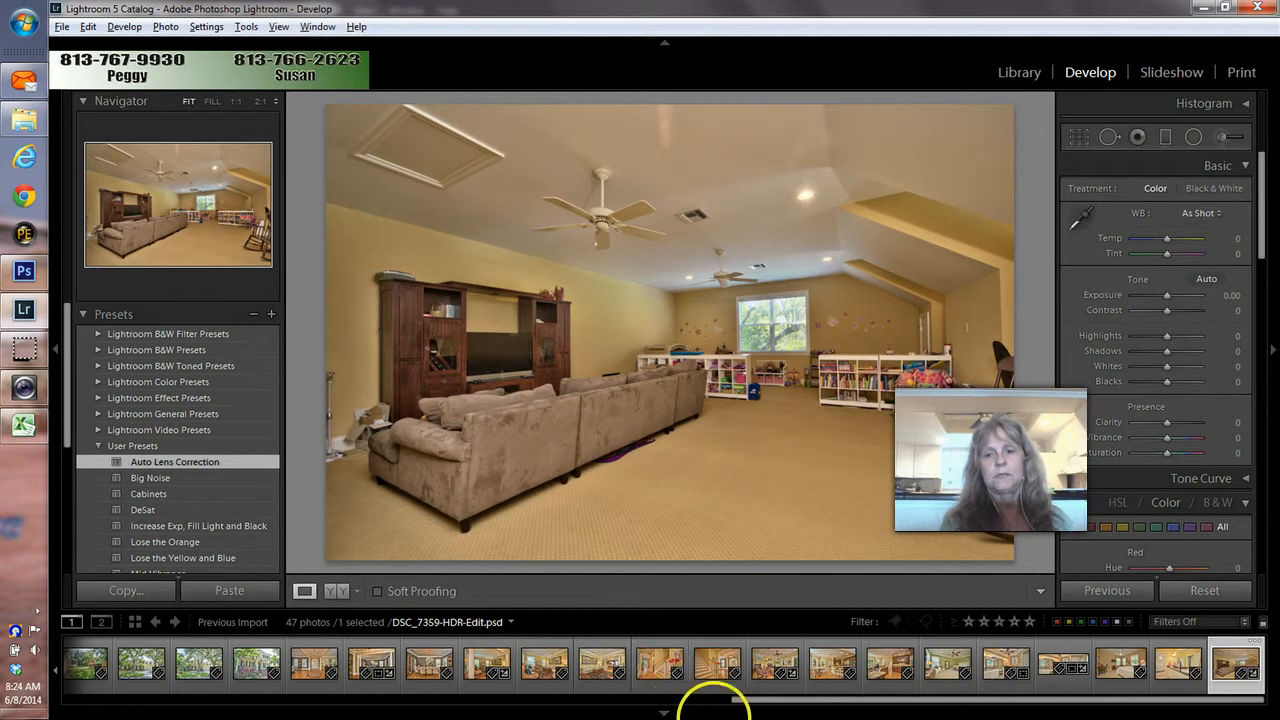
pyautogui.moveTo(752, 703); pyautogui.dragTo(64, 700)
pyautogui.click(740, 690)
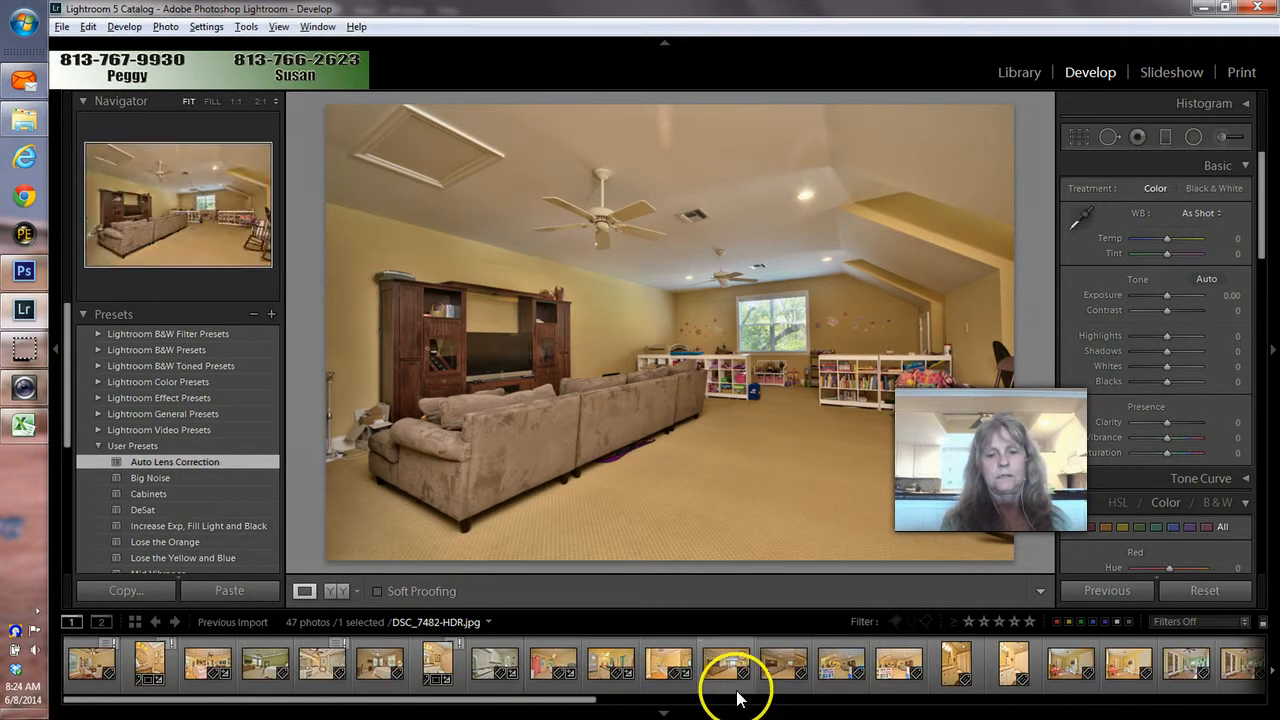
pyautogui.press('Delete')
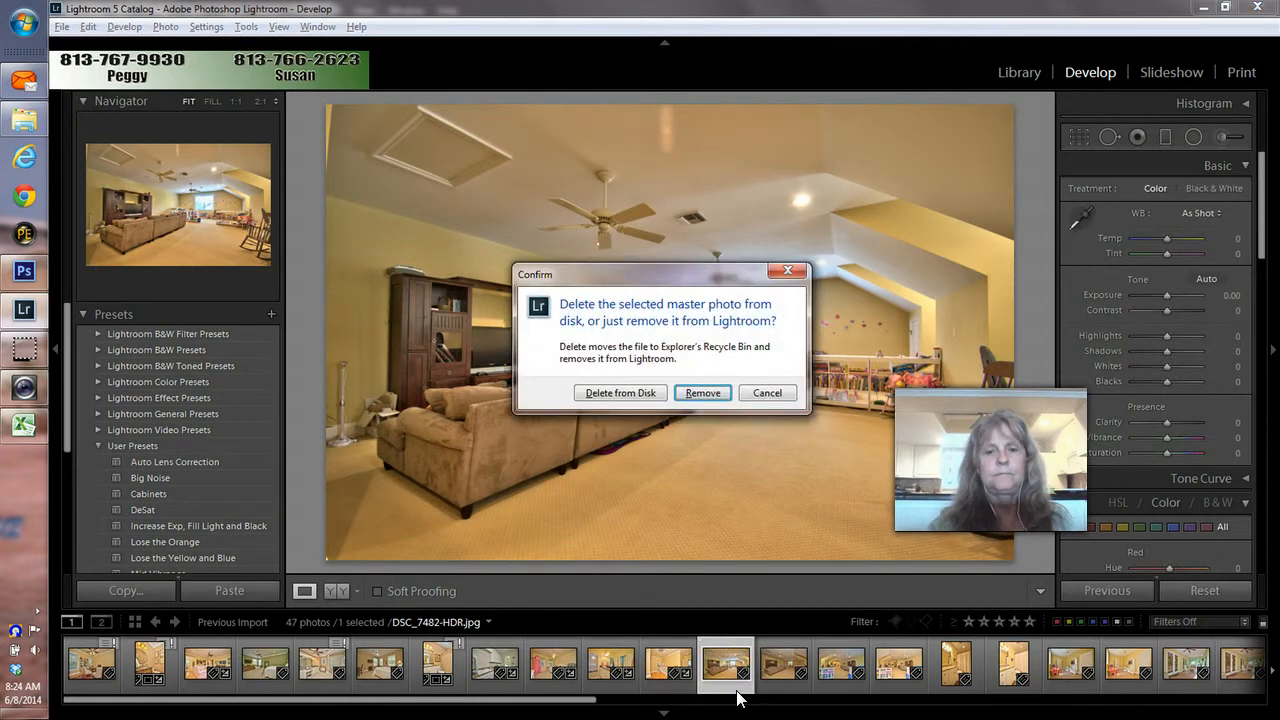
pyautogui.press('Return')
pyautogui.click(737, 690)
pyautogui.press('Delete')
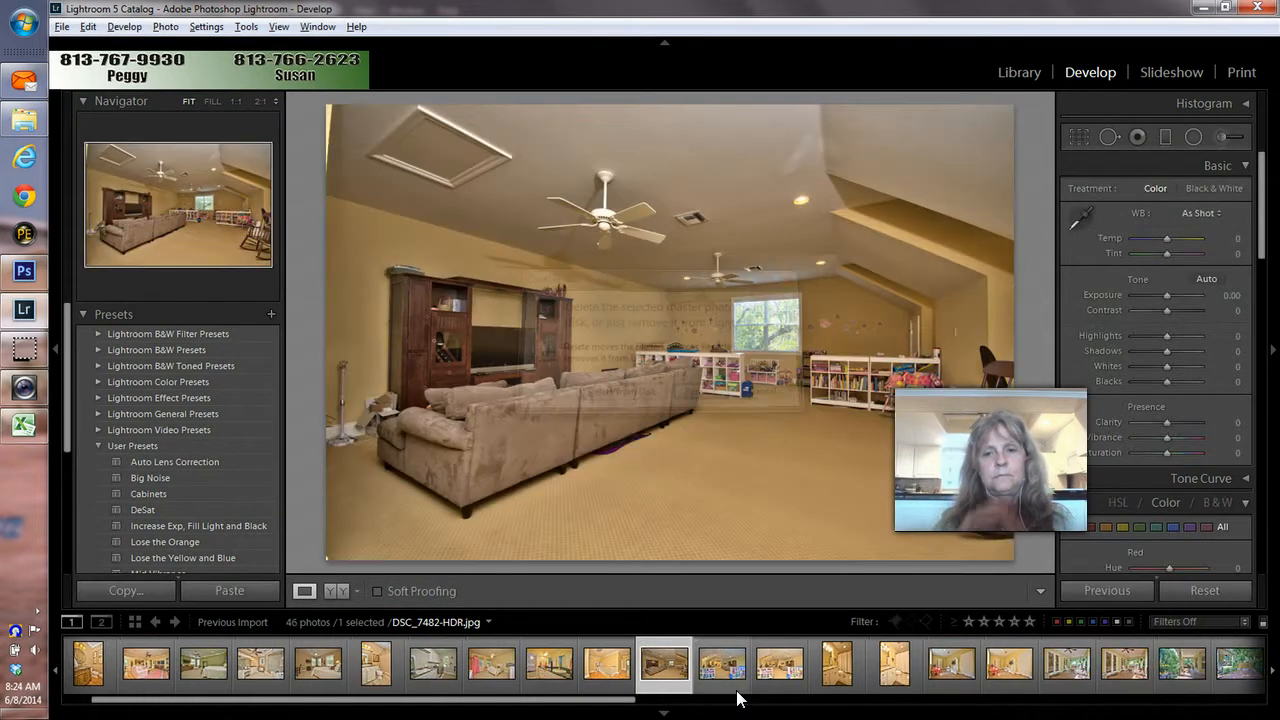
pyautogui.press('Return')
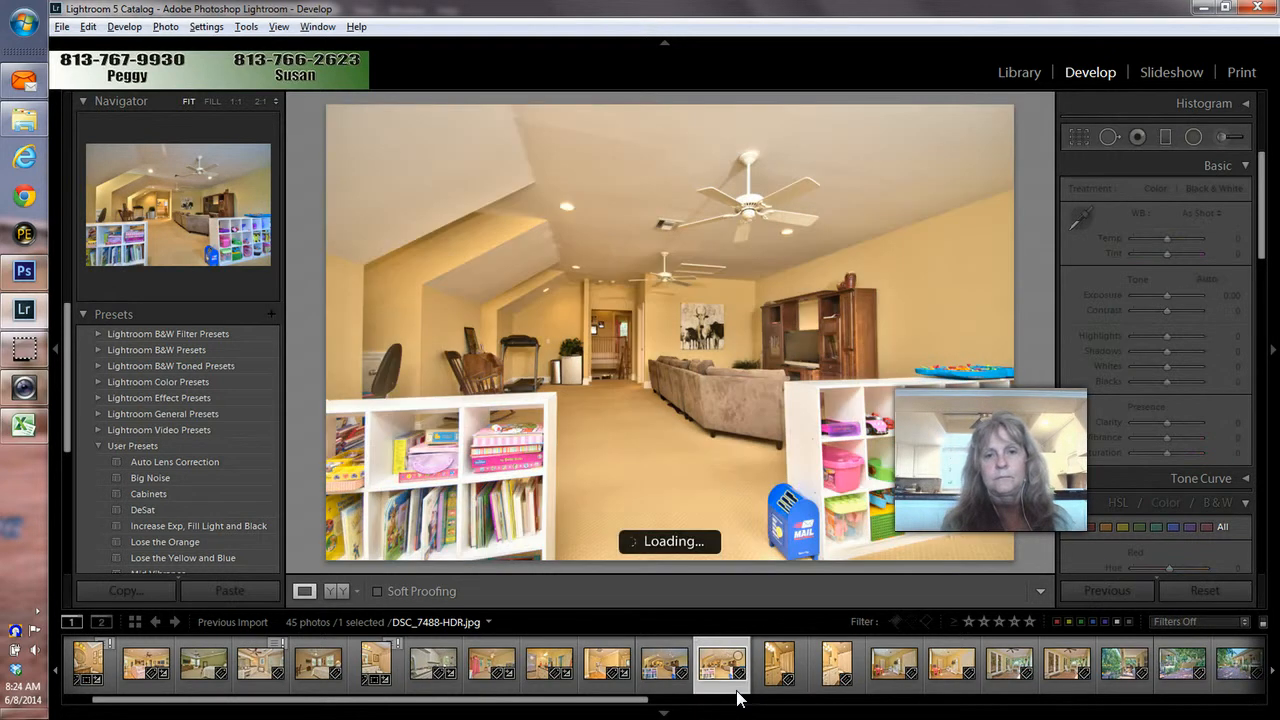
# Compare the DSC_7488-HDR and DSC_7491-HDR playroom exposures and open both as layers in Photoshop
pyautogui.press('Left')
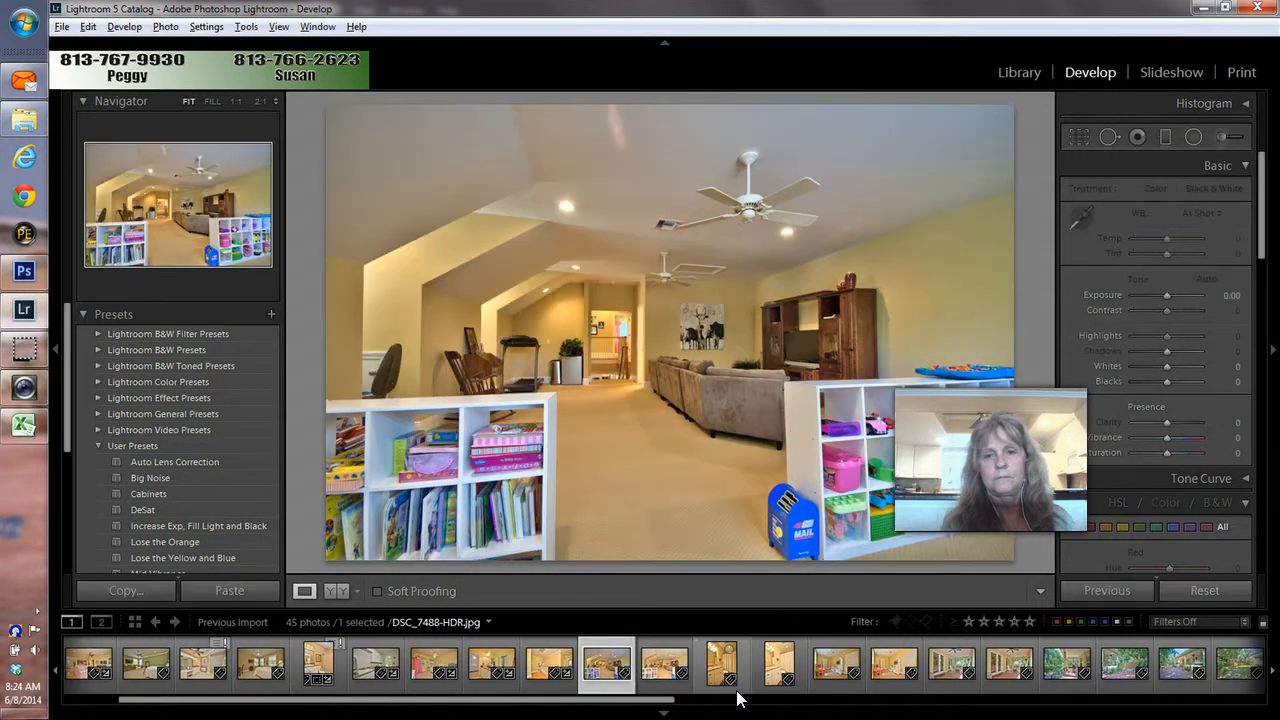
pyautogui.press('Right')
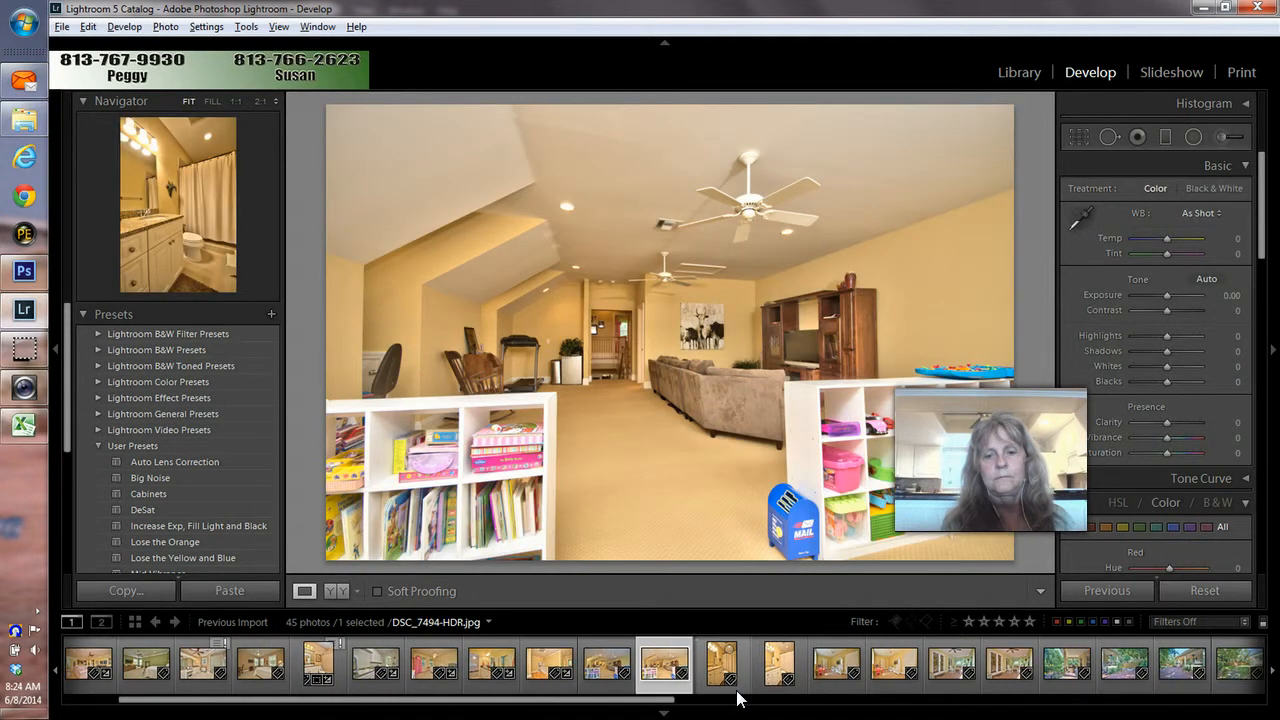
pyautogui.keyDown('ctrl'); pyautogui.click(614, 690); pyautogui.keyUp('ctrl')
pyautogui.rightClick(616, 690)
pyautogui.moveTo(673, 350)
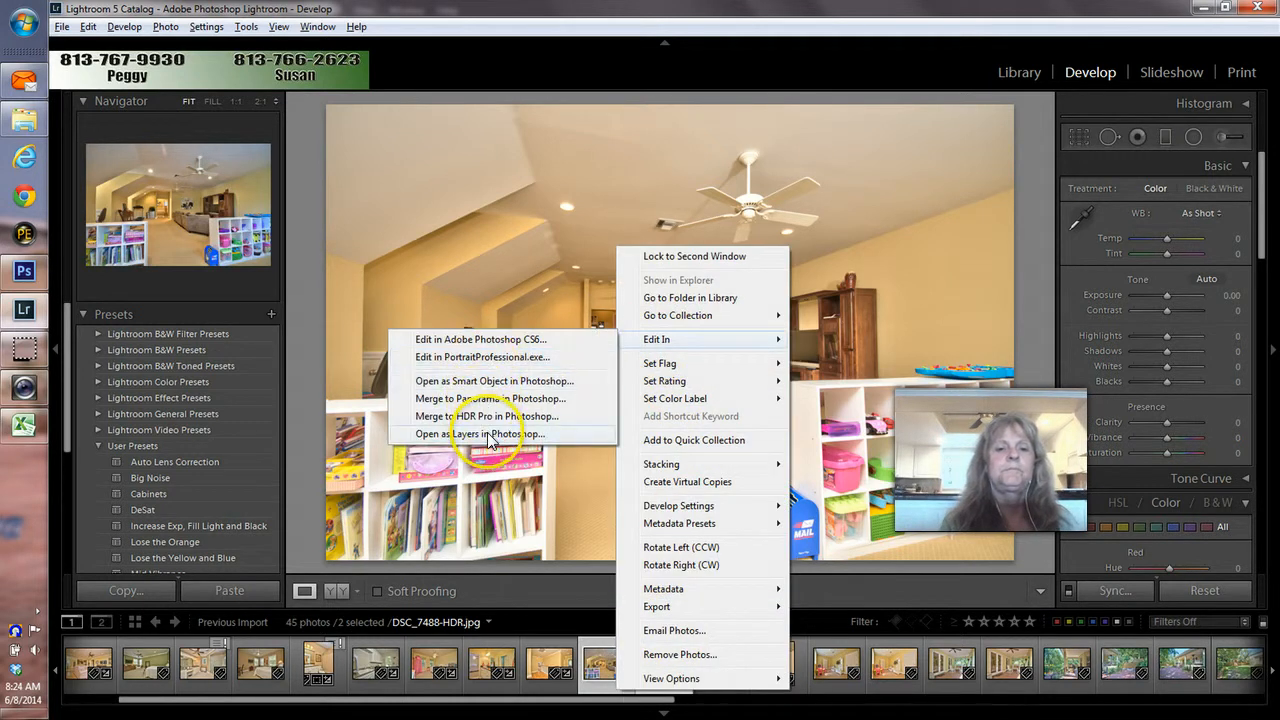
pyautogui.click(487, 433)
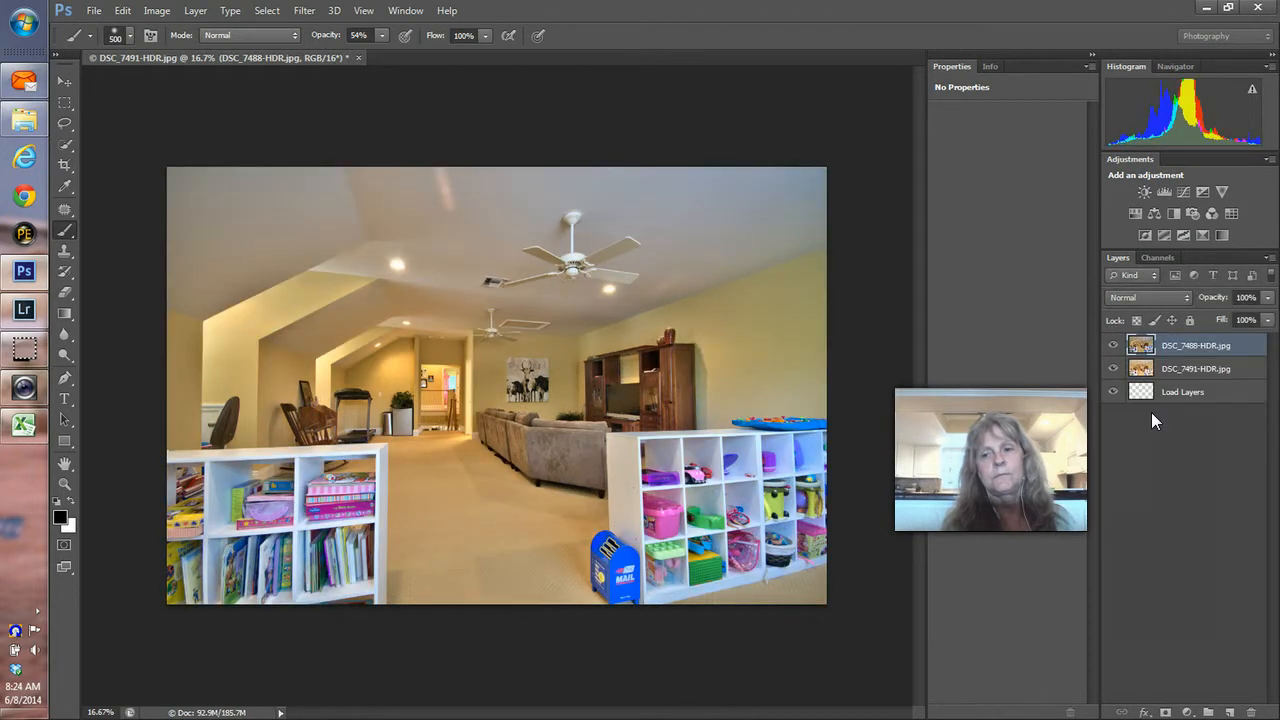
# Place the DSC_7491-HDR layer above DSC_7488-HDR and add a layer mask to it
pyautogui.click(1190, 374)
pyautogui.moveTo(1188, 346); pyautogui.dragTo(1186, 344)
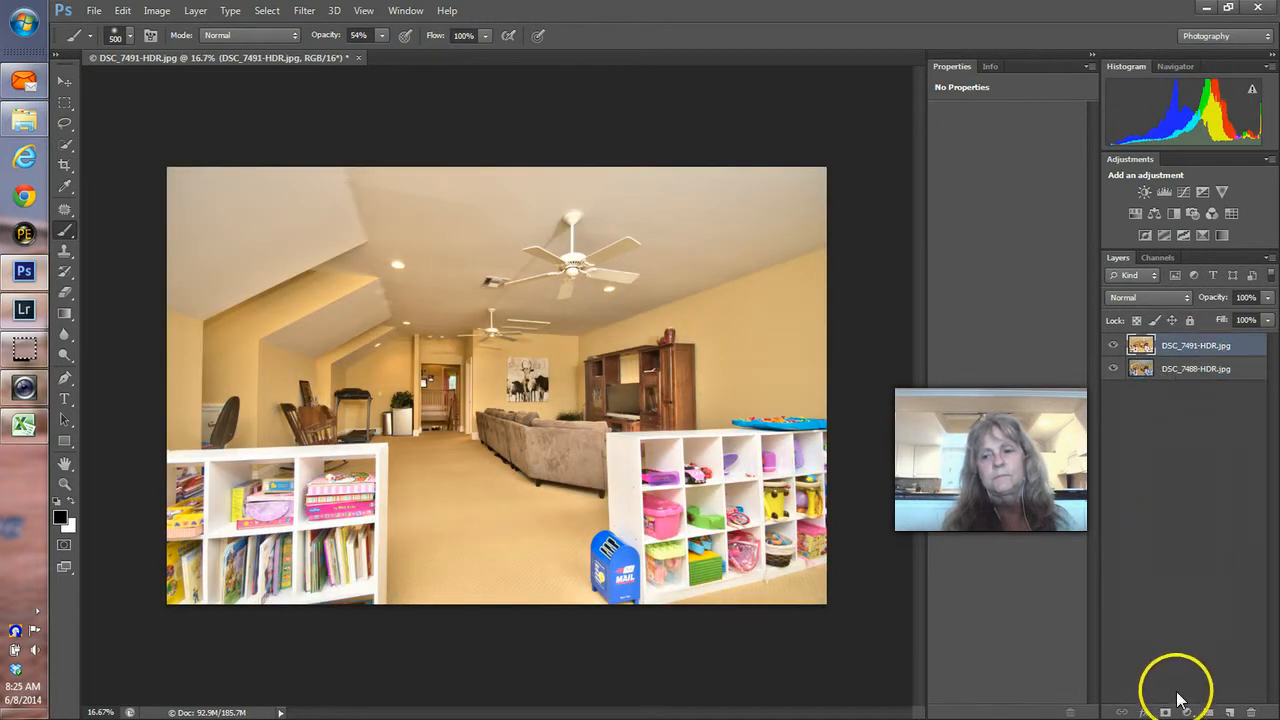
pyautogui.click(1165, 712)
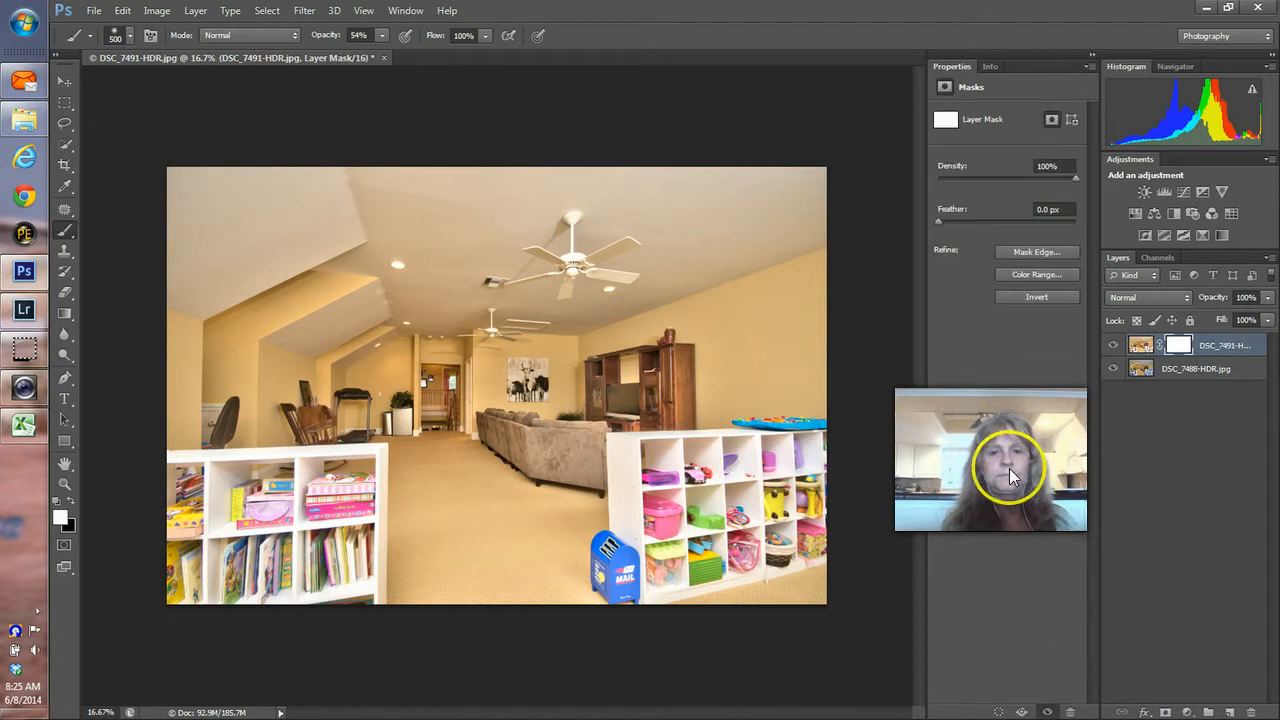
# Lower the DSC_7491-HDR layer's opacity to 46% and toggle its visibility to compare the blend with the layer beneath
pyautogui.click(1113, 345)
pyautogui.click(1113, 345)
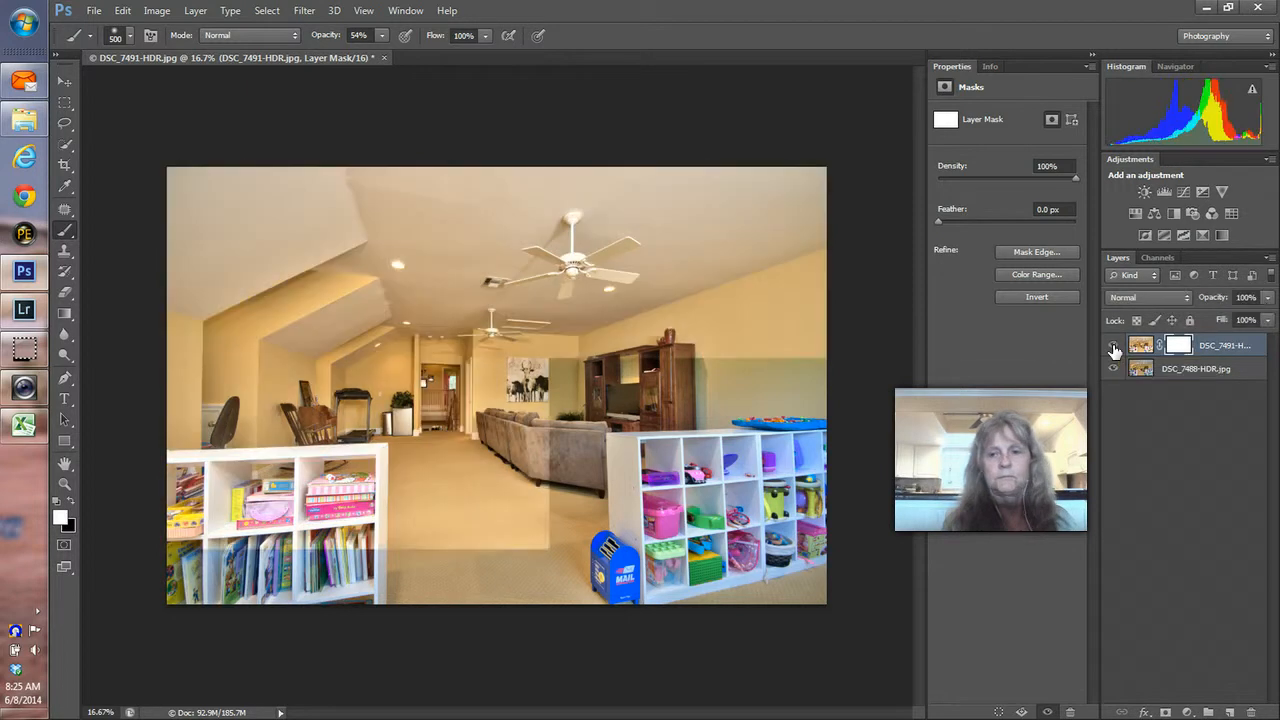
pyautogui.moveTo(1240, 316); pyautogui.dragTo(1224, 313)
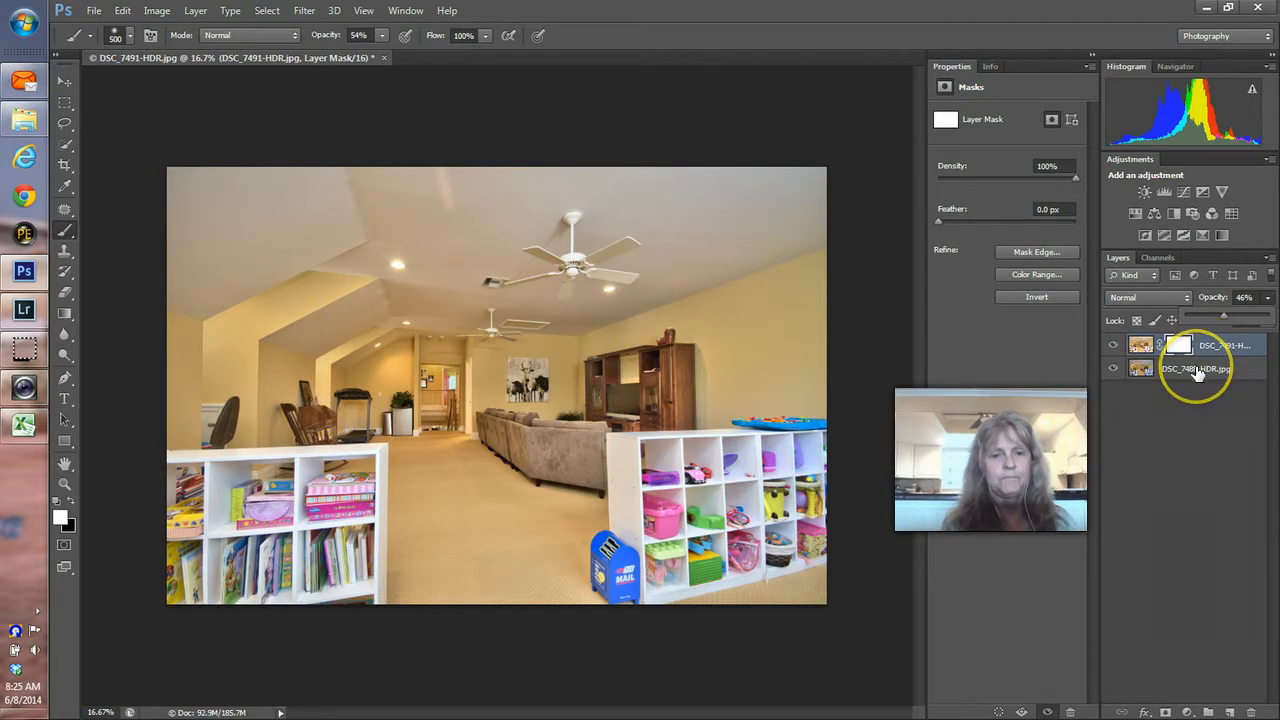
pyautogui.click(1113, 346)
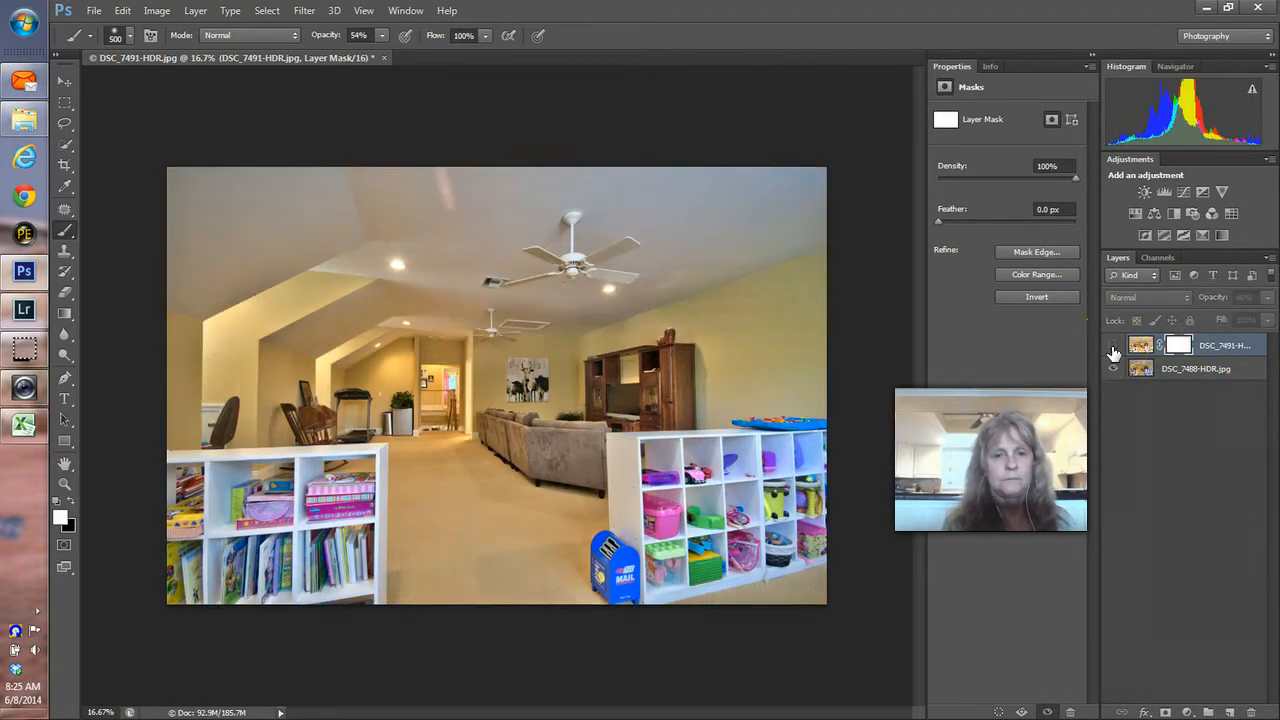
pyautogui.click(1113, 346)
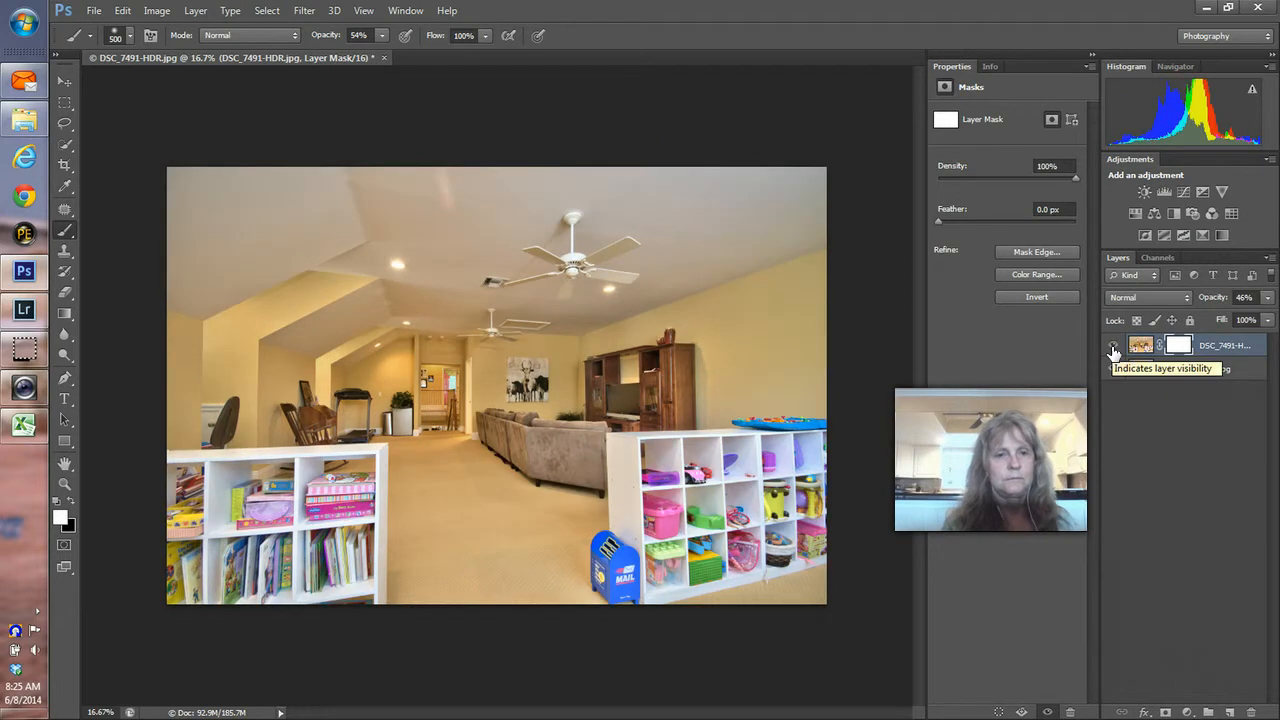
pyautogui.click(1113, 346)
pyautogui.click(1113, 346)
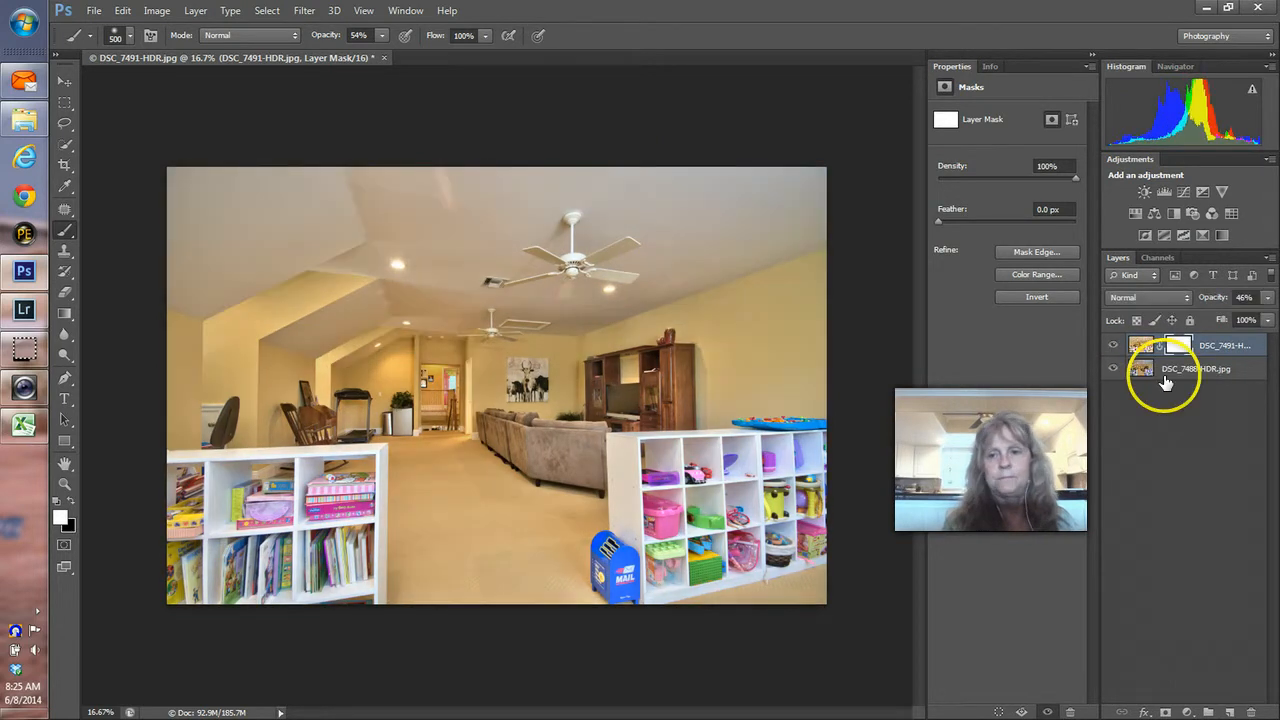
# Flatten the blended playroom image, close it with its changes saved, and return to Lightroom
pyautogui.rightClick(1180, 380)
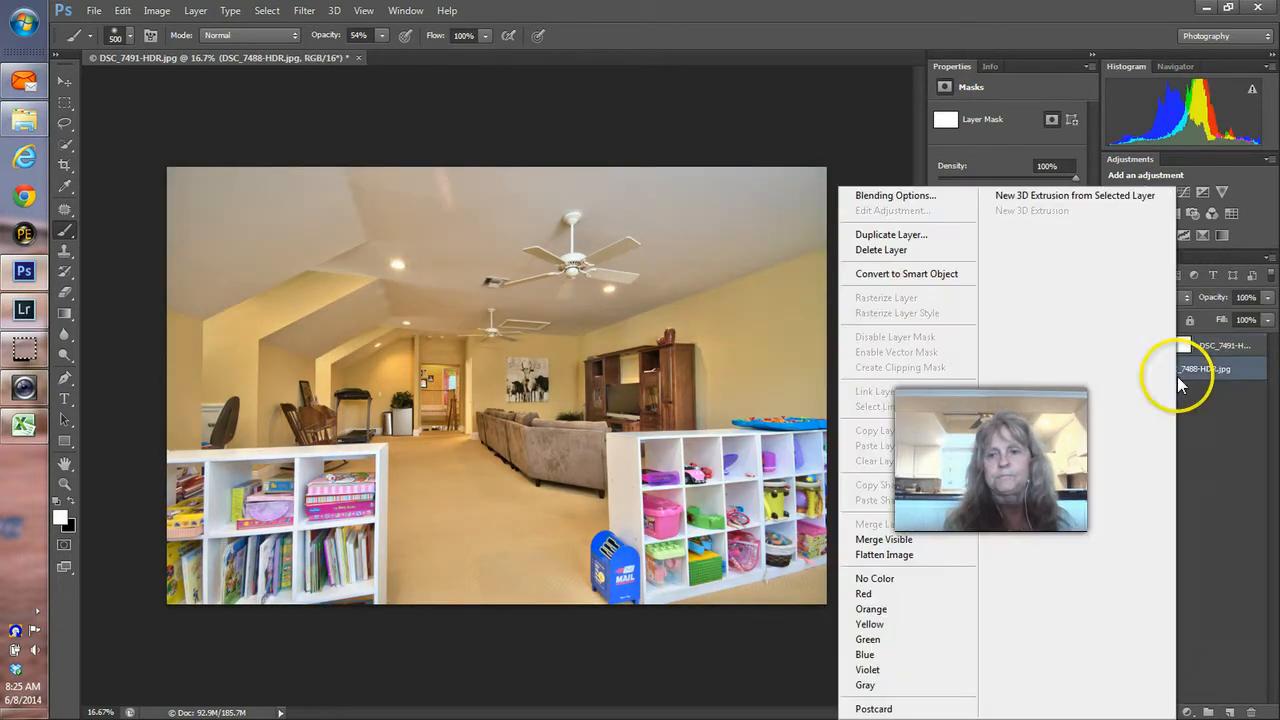
pyautogui.click(920, 553)
pyautogui.hotkey('ctrl', 'w')
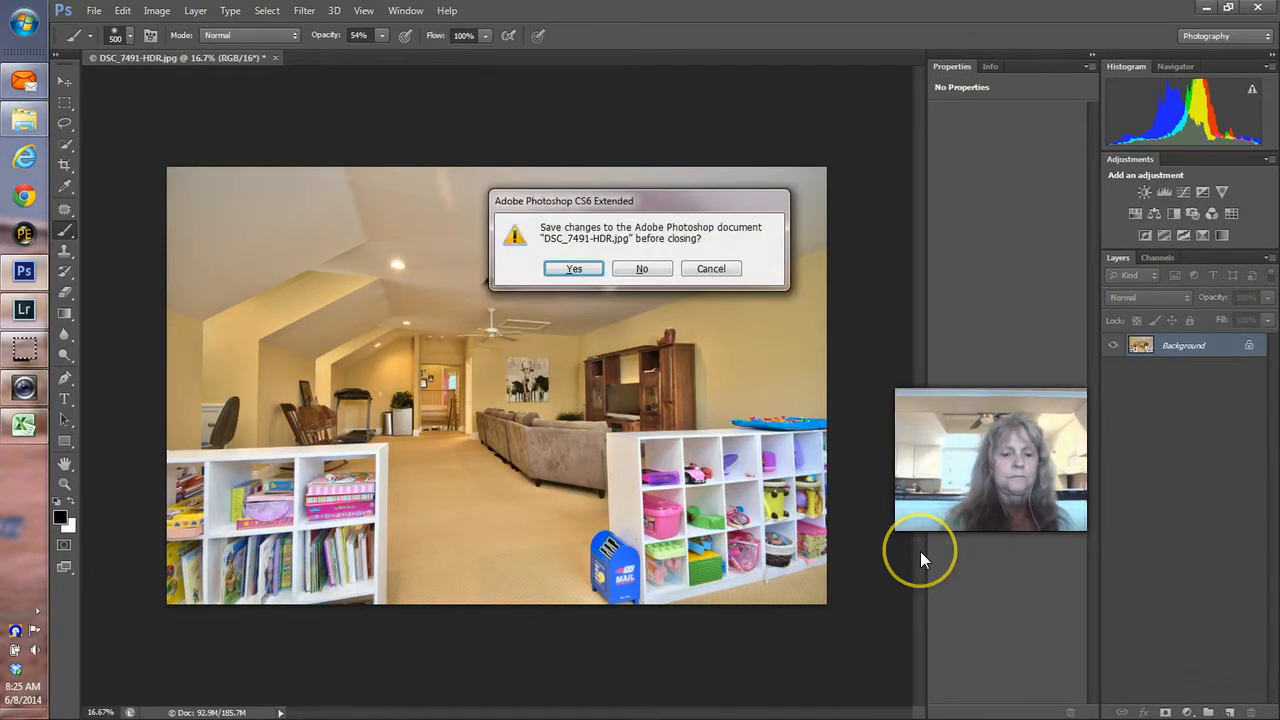
pyautogui.press('n')
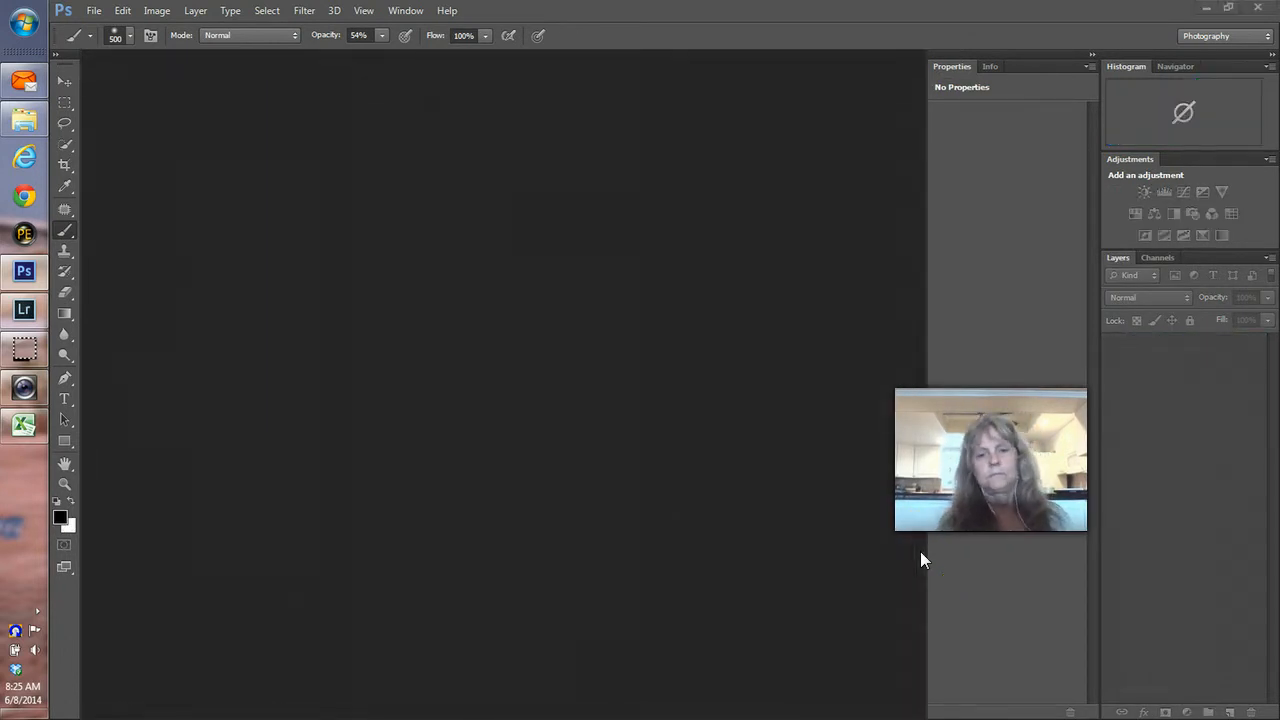
pyautogui.hotkey('alt', 'Tab')
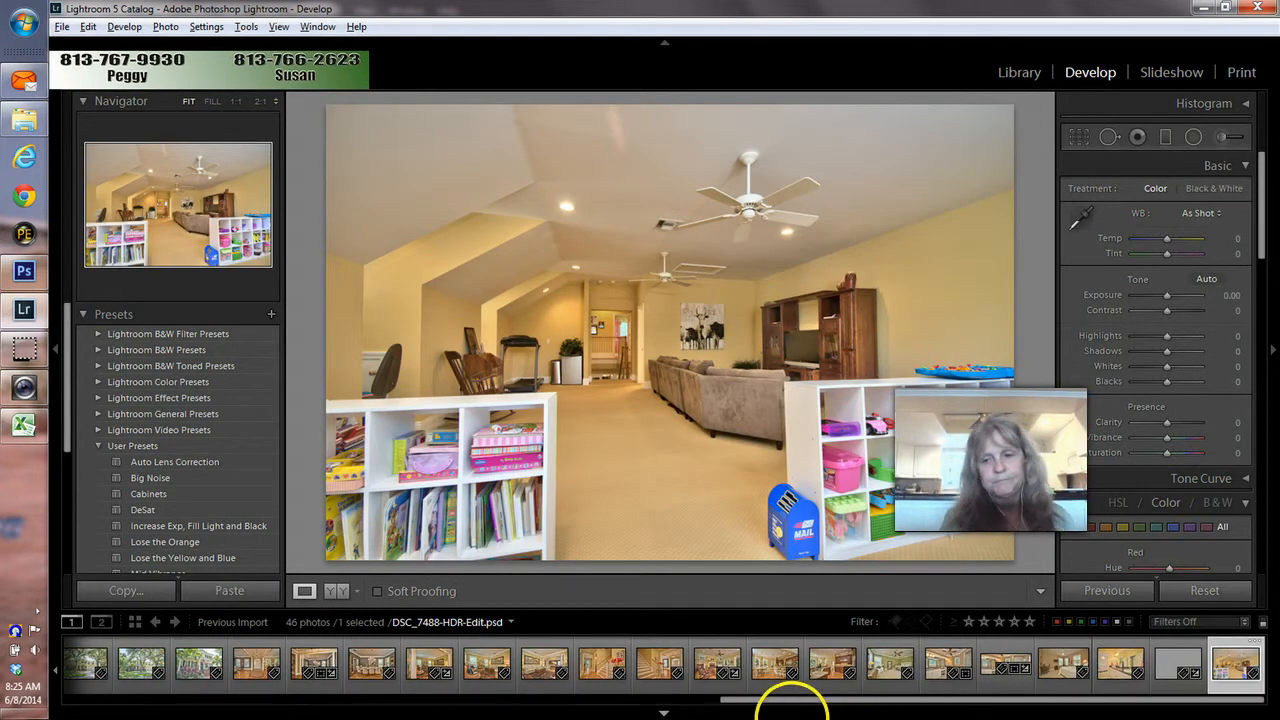
# Remove the two source photos of the second playroom view, DSC_7488-HDR.jpg and DSC_7491-HDR.jpg, from the Lightroom catalog
pyautogui.moveTo(725, 708); pyautogui.dragTo(34, 671)
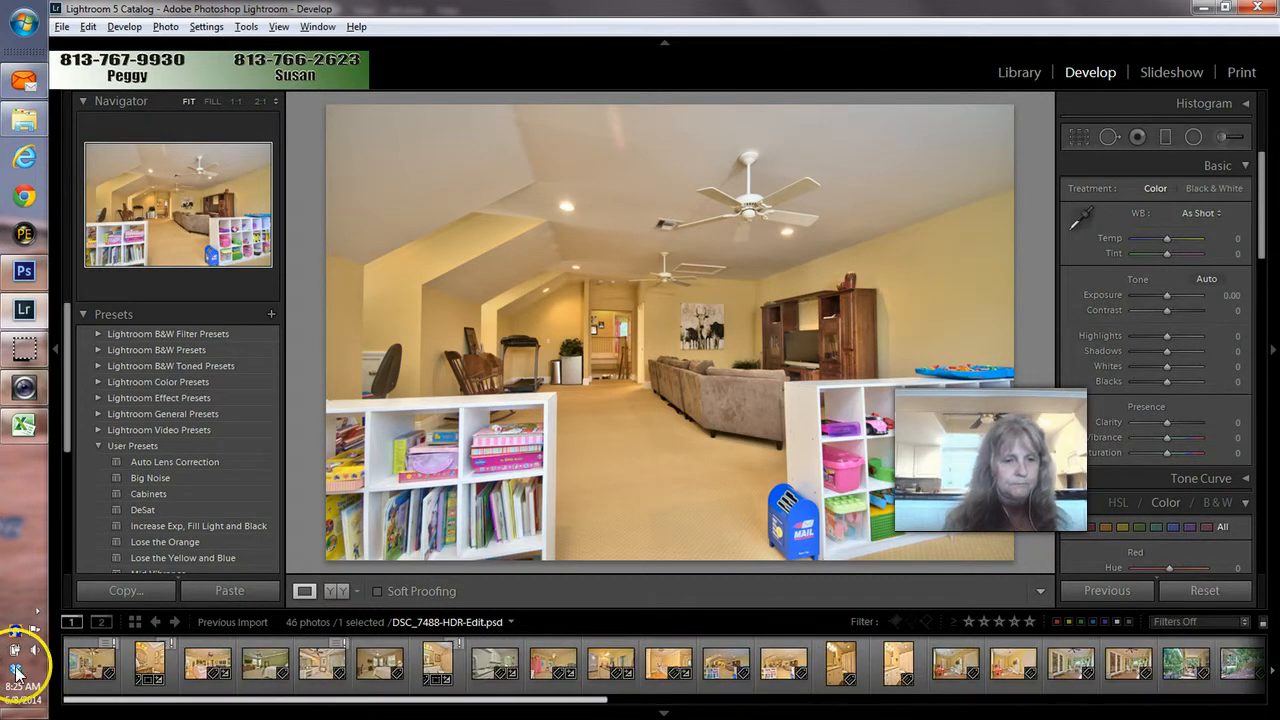
pyautogui.click(668, 662)
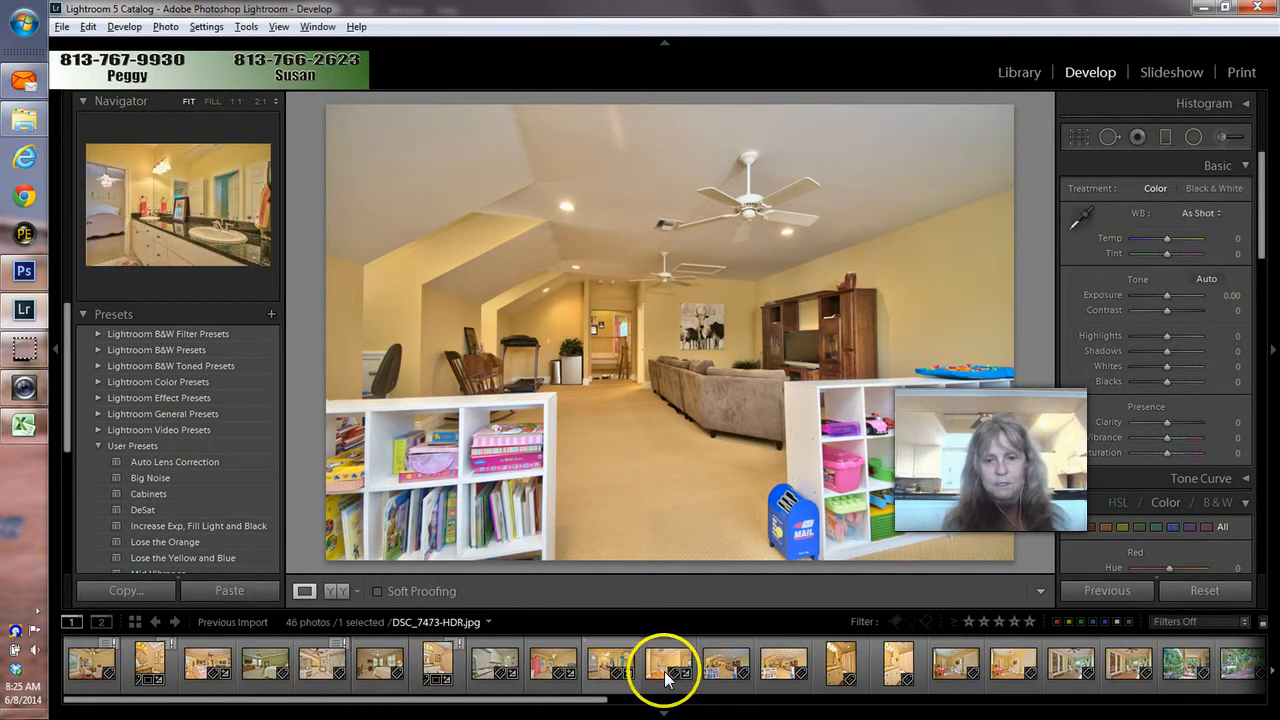
pyautogui.click(712, 688)
pyautogui.press('Delete')
pyautogui.press('Return')
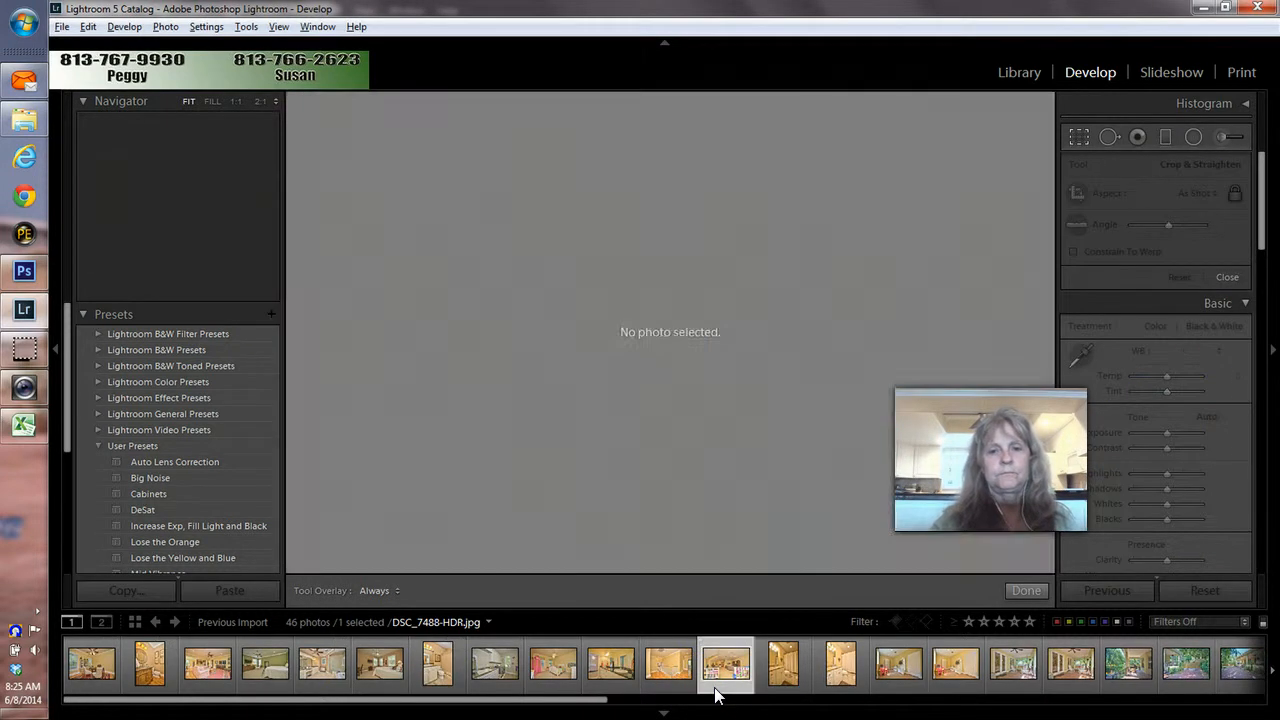
pyautogui.press('Return')
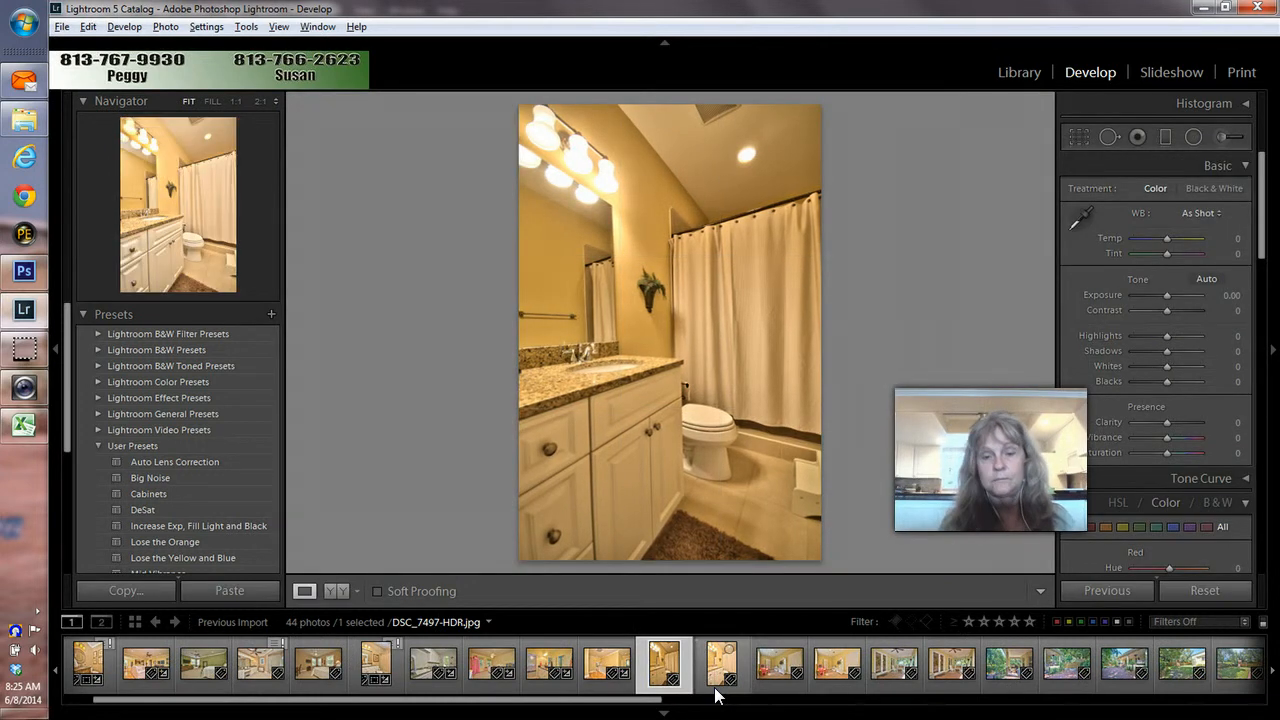
# Compare the two bathroom exposures and remove the darker one, DSC_7494-HDR.jpg, from the catalog
pyautogui.click(715, 686)
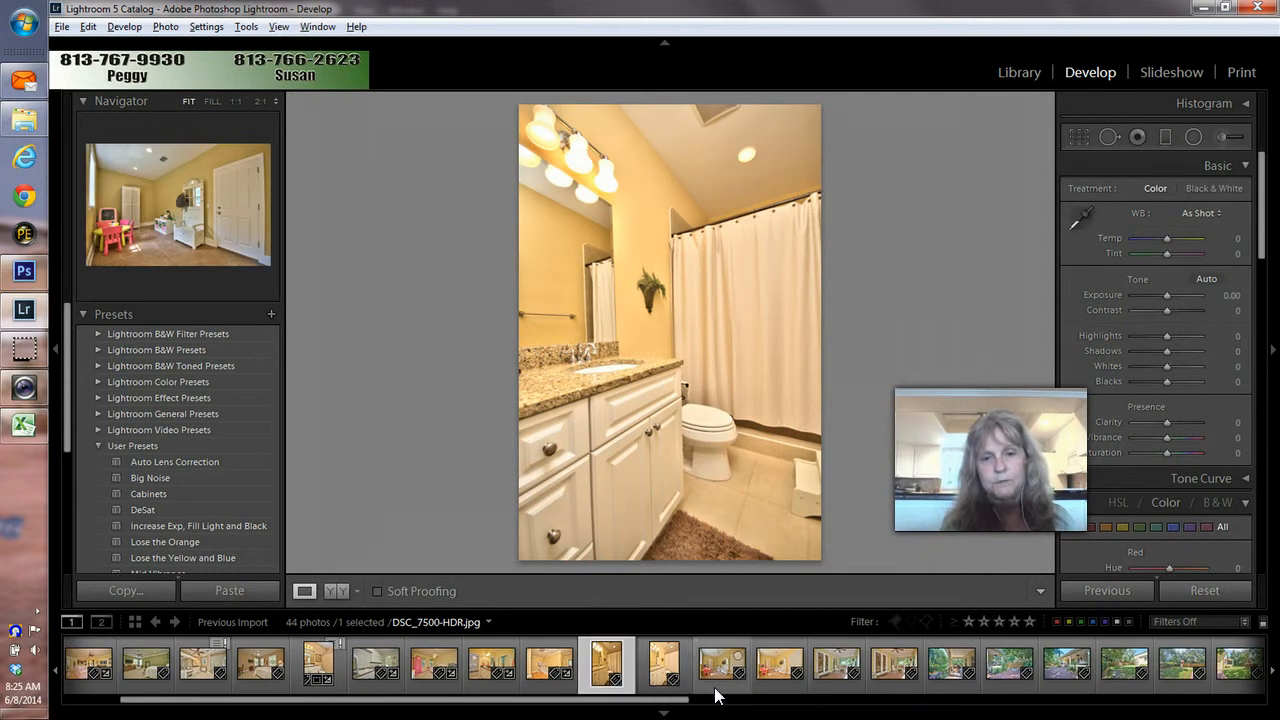
pyautogui.press('Left')
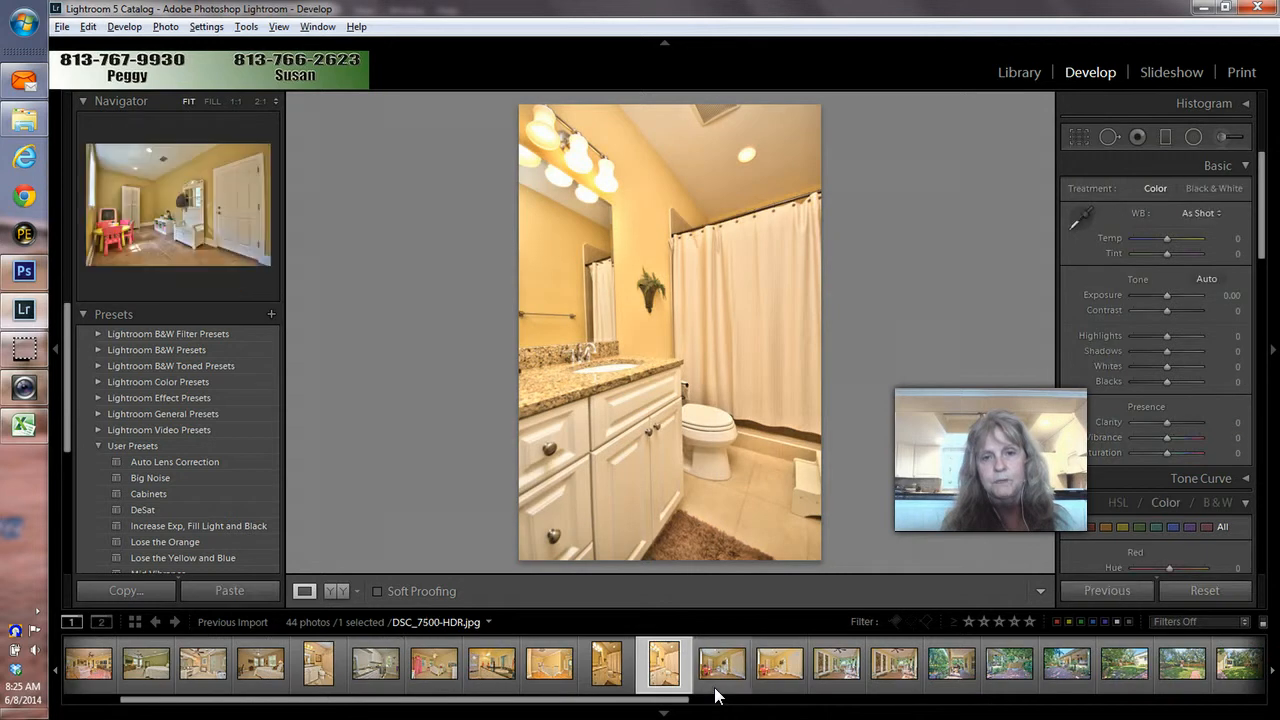
pyautogui.press('Delete')
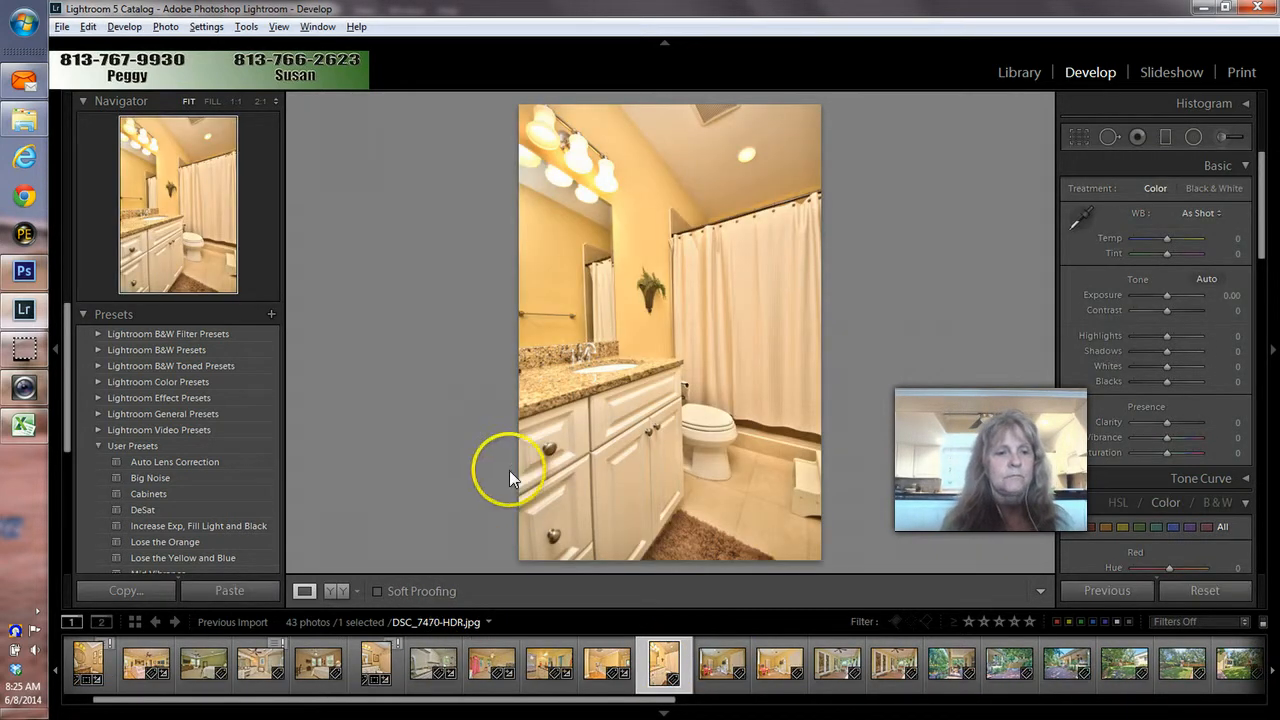
# Apply the Auto Lens Correction preset and Auto tone to the bathroom photo DSC_7497-HDR.jpg, and set its Highlights to -83
pyautogui.click(182, 462)
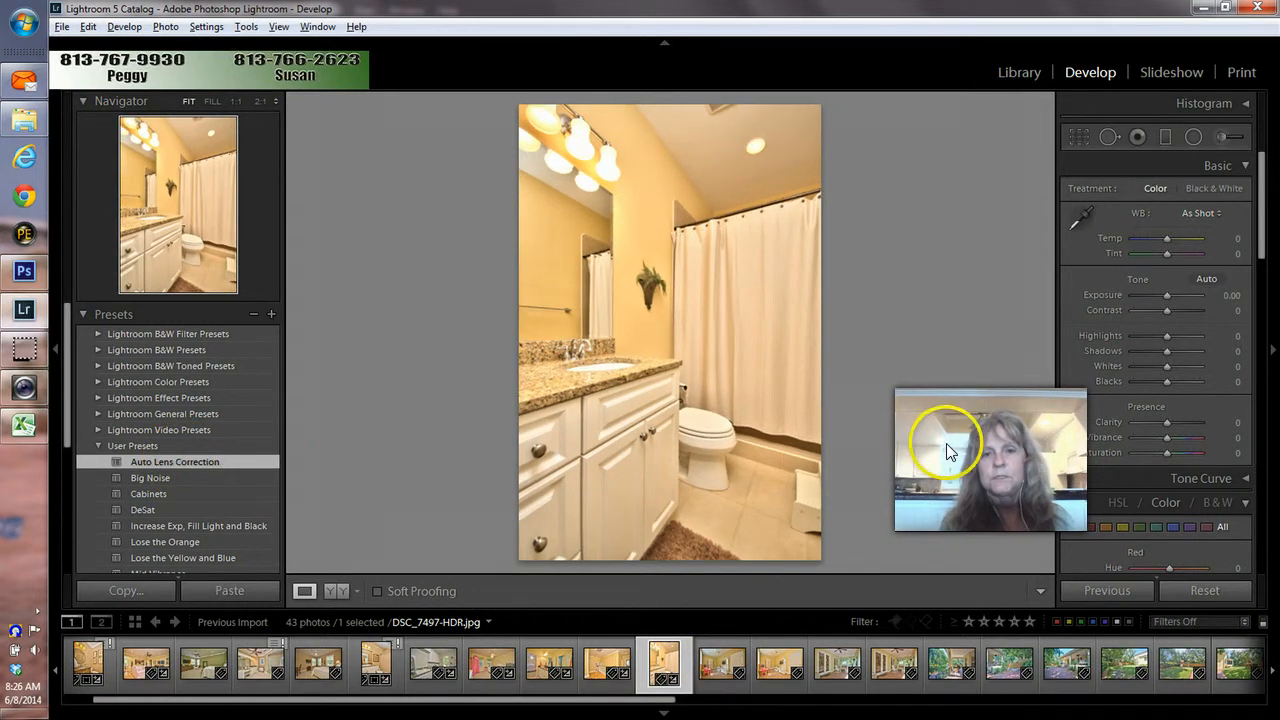
pyautogui.click(1203, 280)
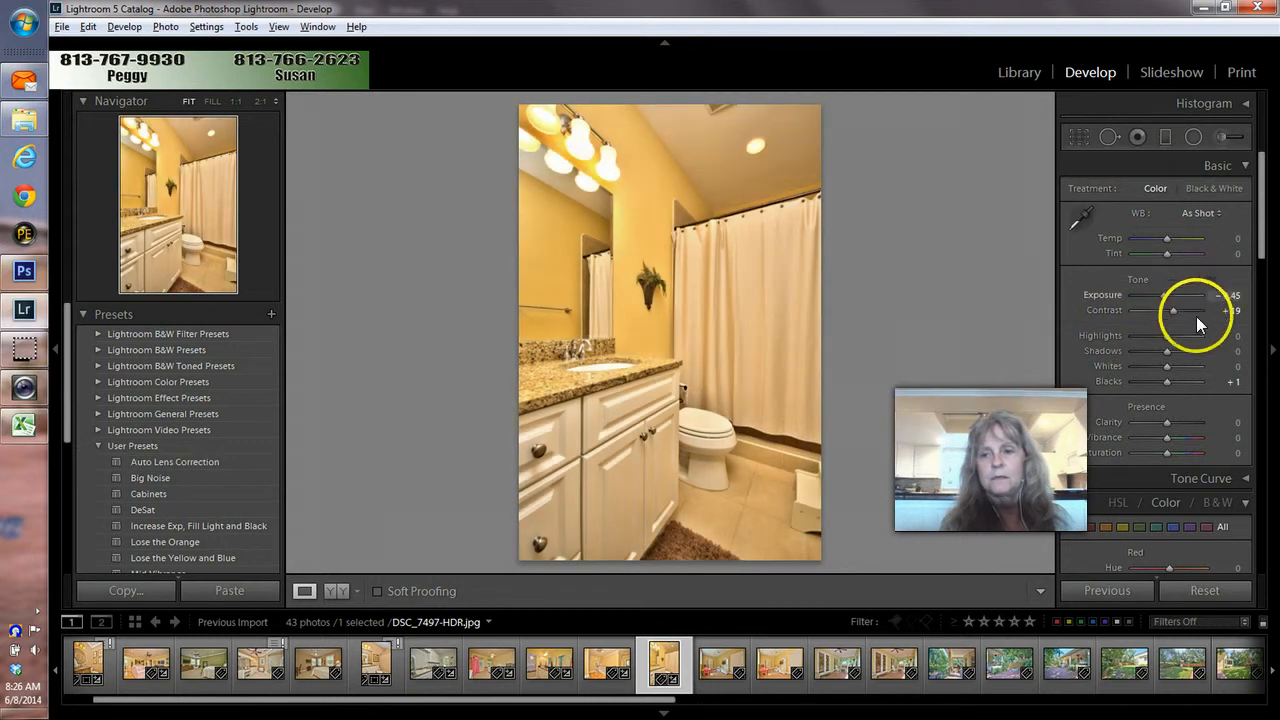
pyautogui.moveTo(1169, 336); pyautogui.dragTo(1140, 336)
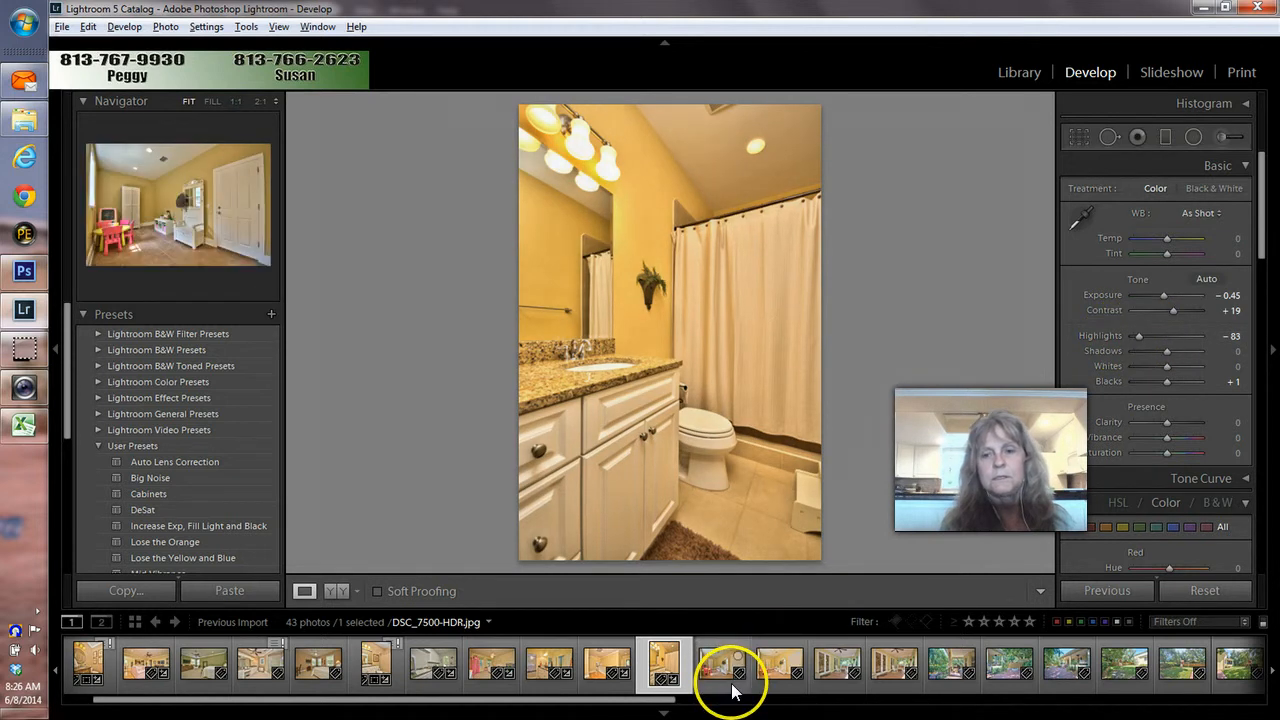
# Set the bathroom photo's manual lens correction Aspect to -31
pyautogui.moveTo(1259, 229); pyautogui.dragTo(1250, 529)
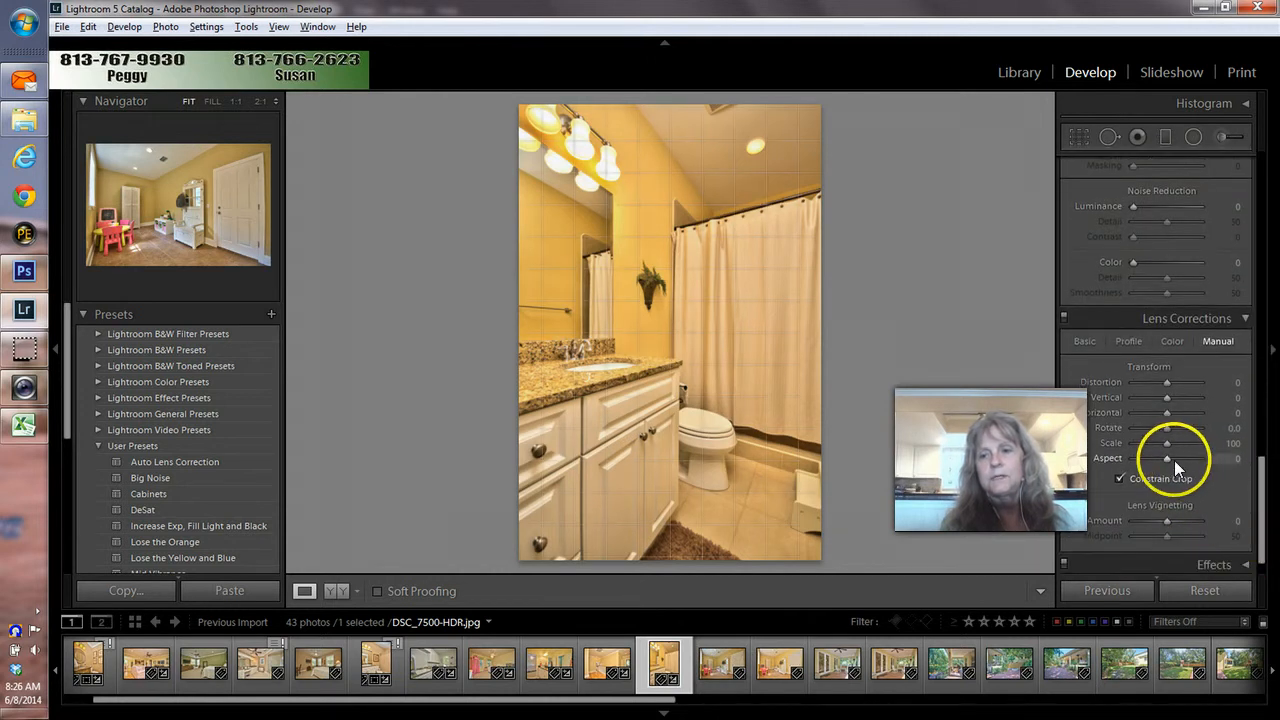
pyautogui.moveTo(1168, 460); pyautogui.dragTo(1157, 458)
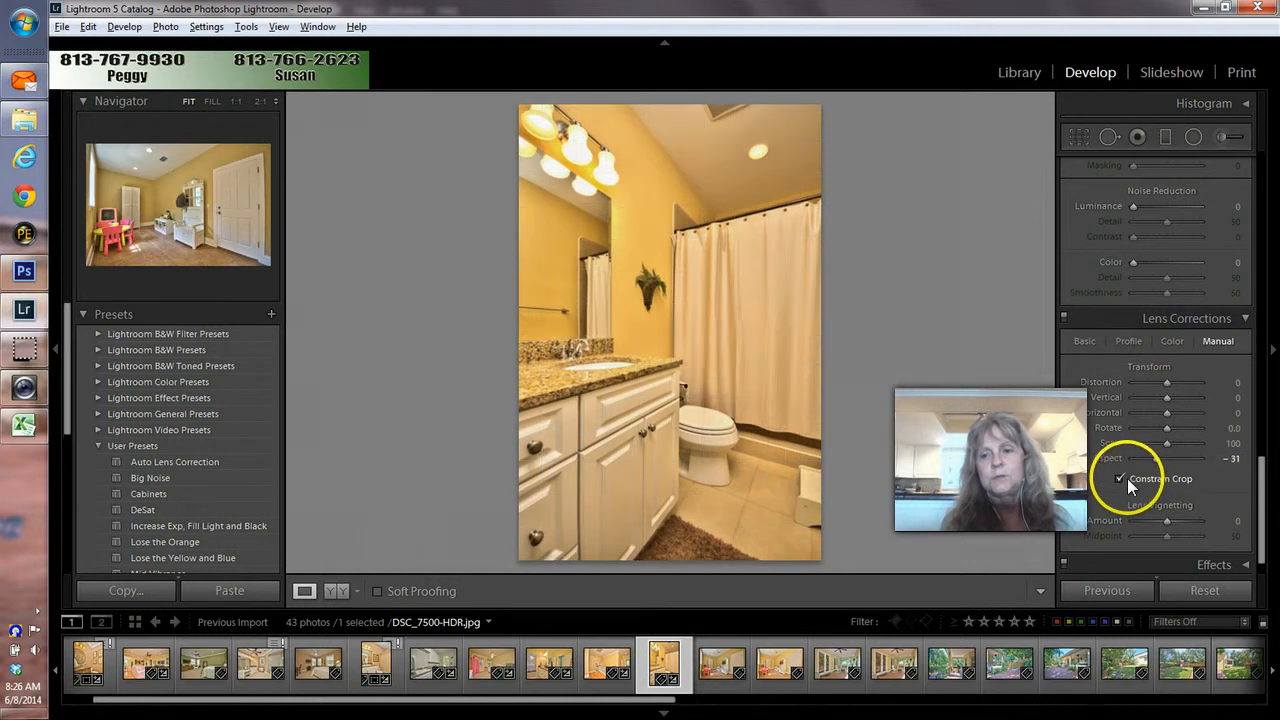
pyautogui.moveTo(1155, 464); pyautogui.dragTo(1155, 464)
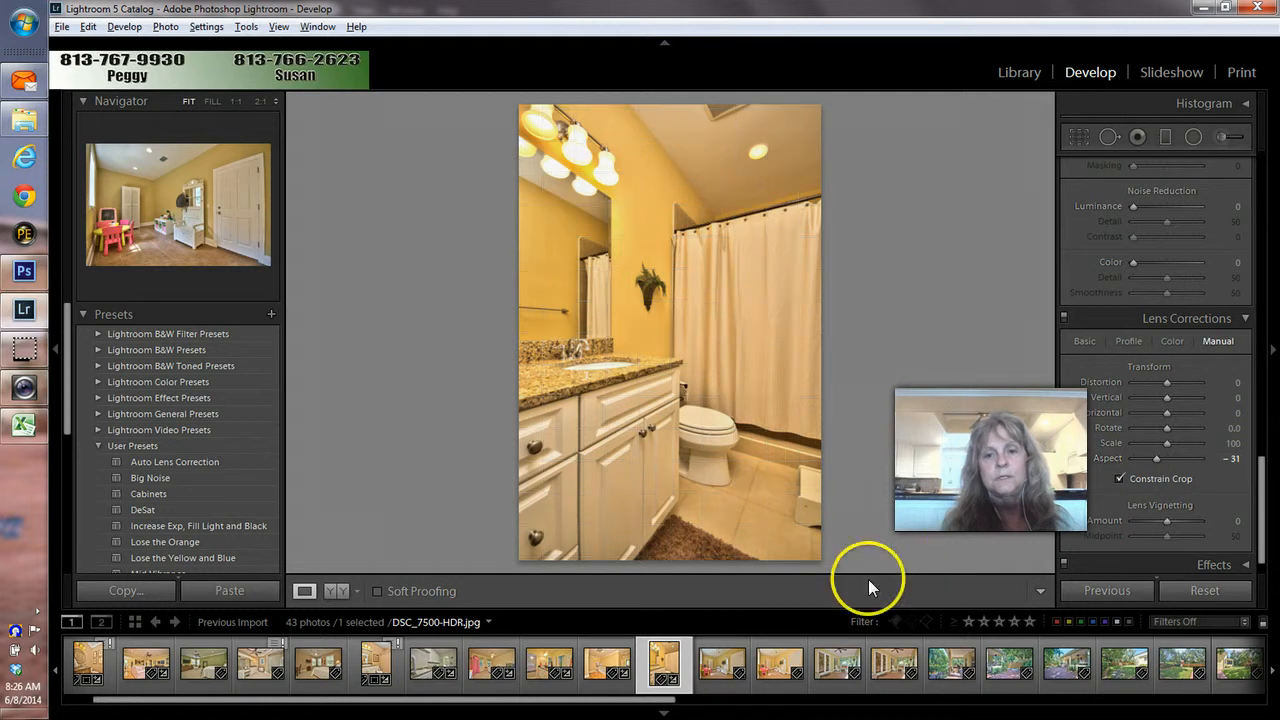
# Compare the two exposures of the tiled playroom with the white door and apply Auto tone to the darker one, DSC_7500-HDR.jpg
pyautogui.click(738, 684)
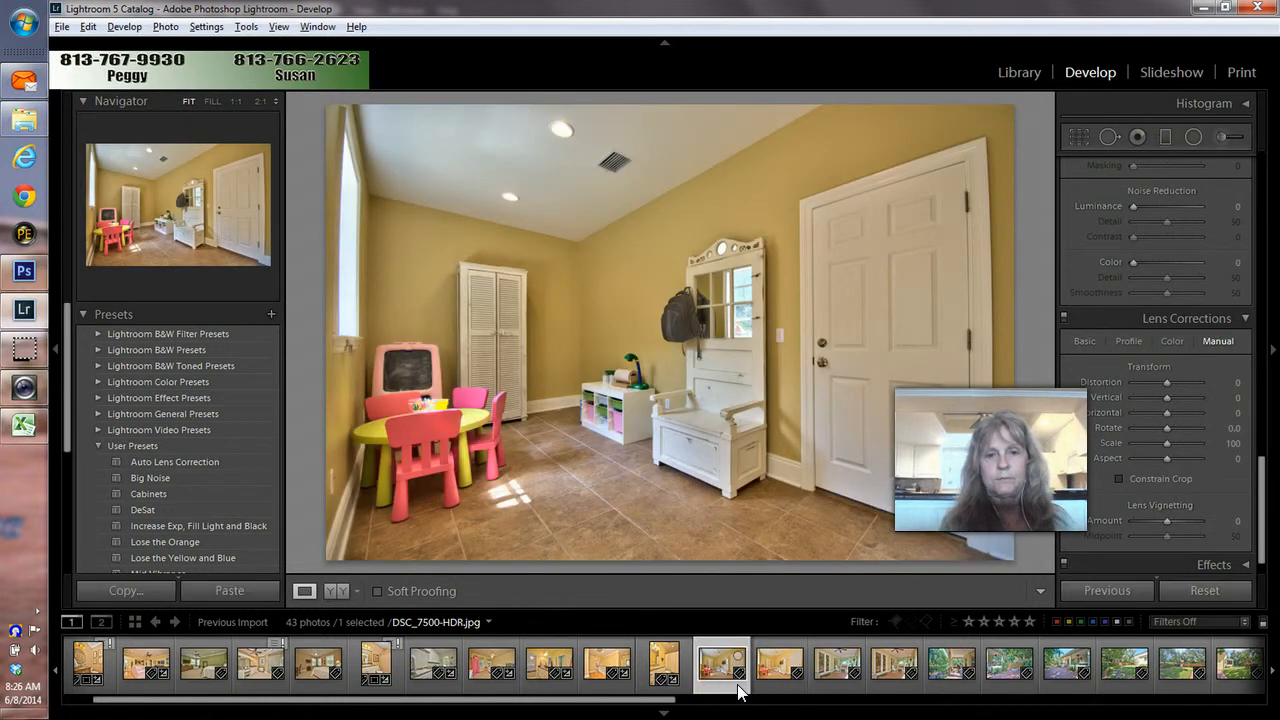
pyautogui.press('Right')
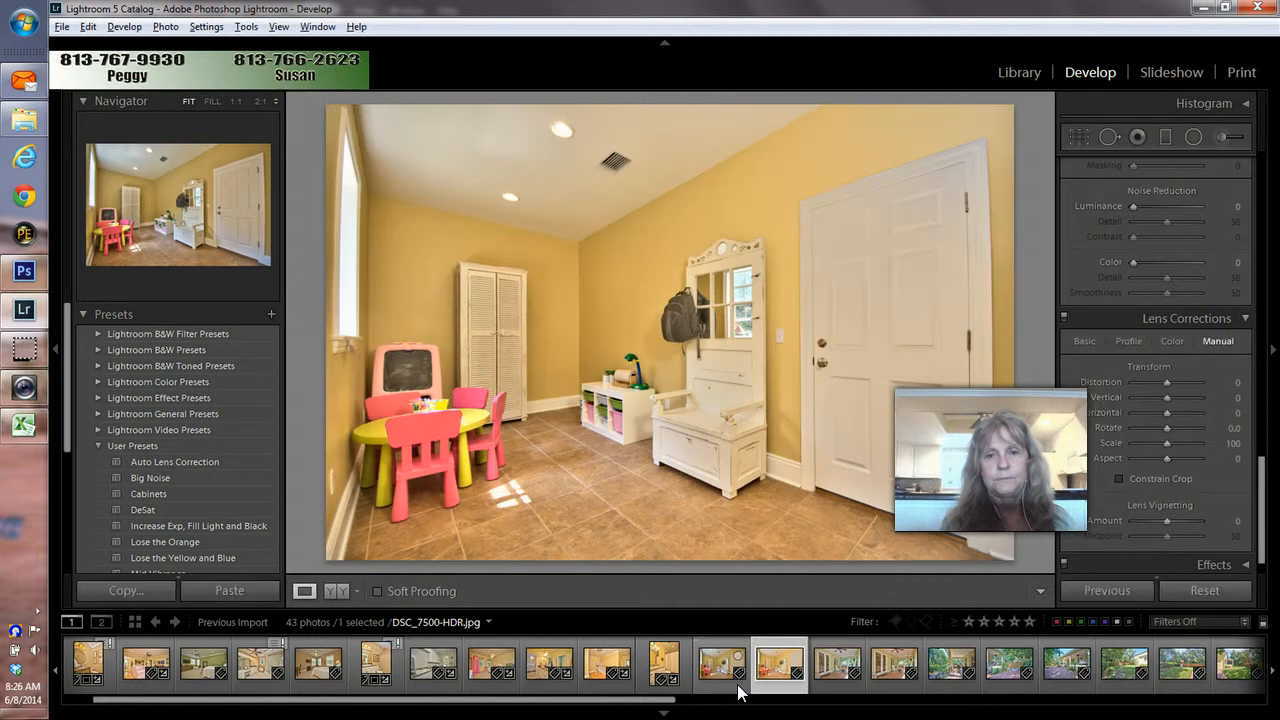
pyautogui.press('Right')
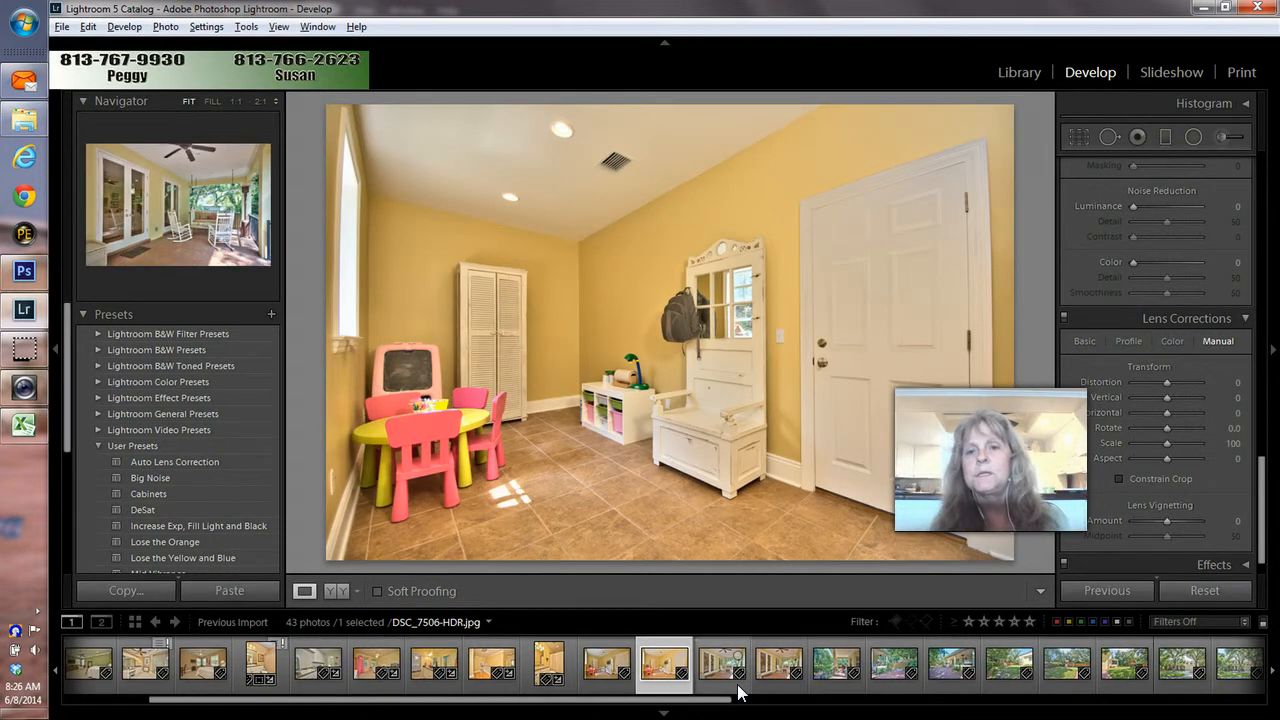
pyautogui.press('Left')
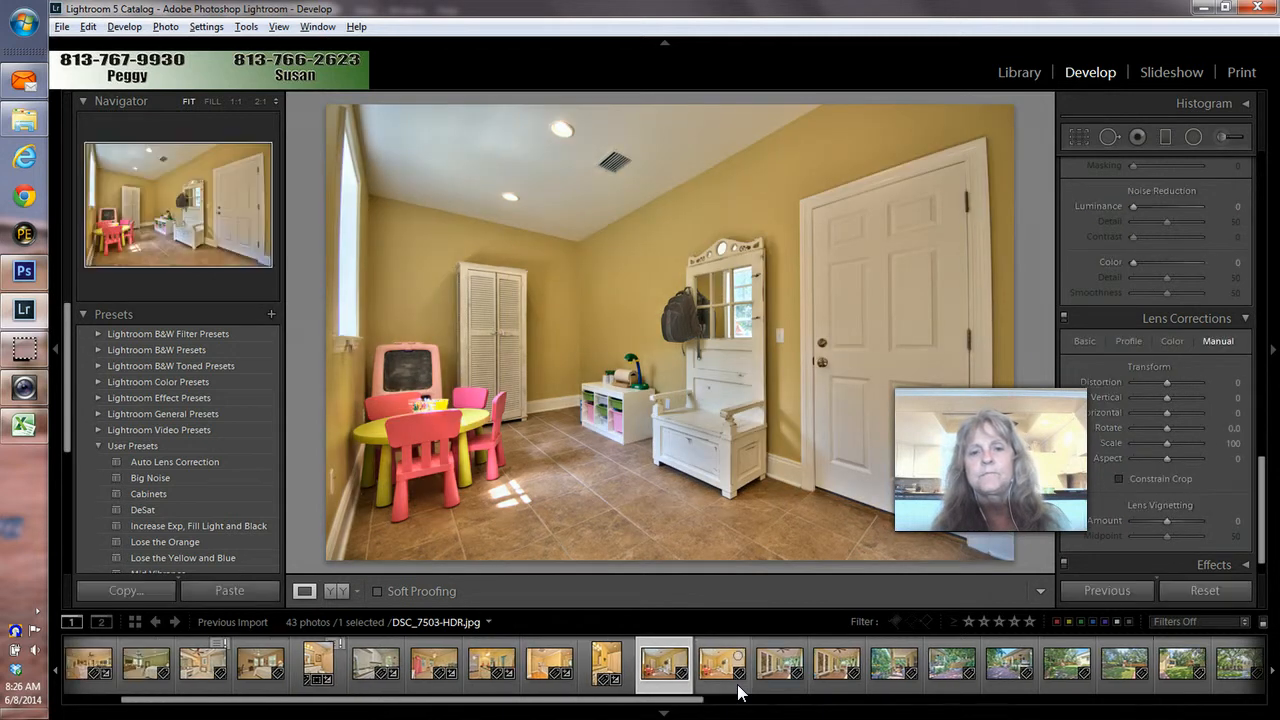
pyautogui.press('Right')
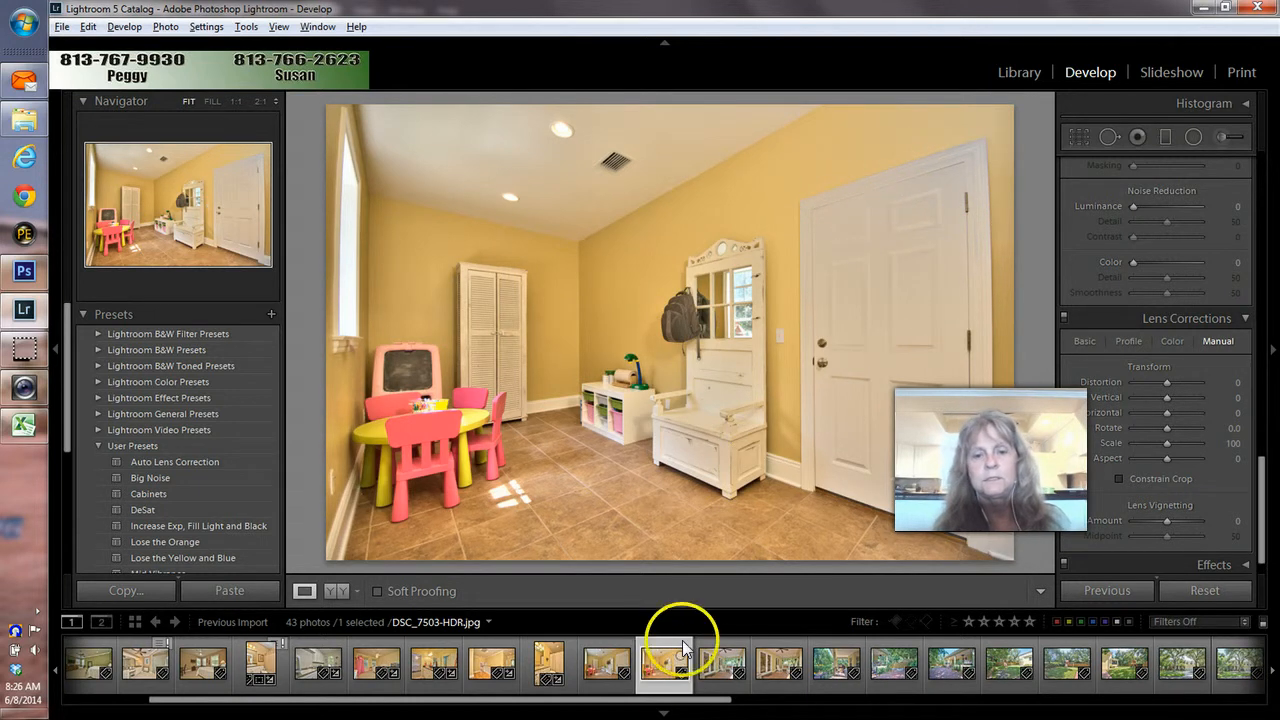
pyautogui.click(614, 682)
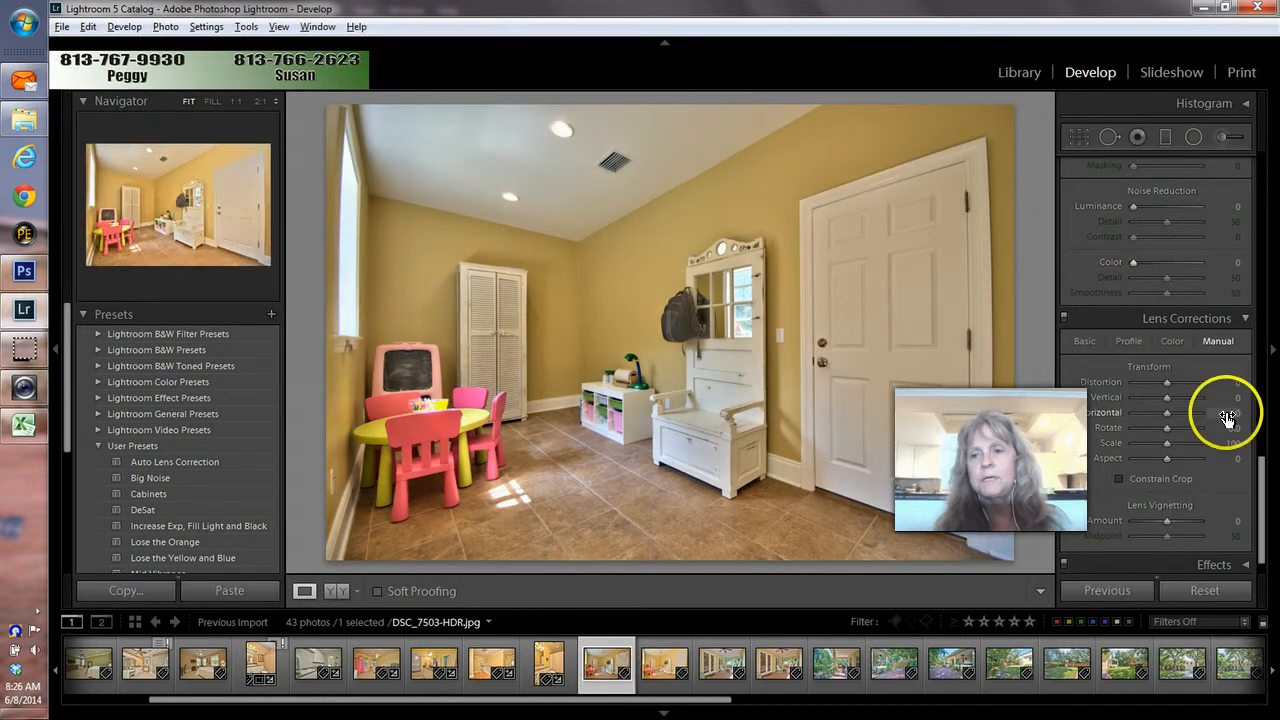
pyautogui.moveTo(1258, 430); pyautogui.dragTo(1258, 114)
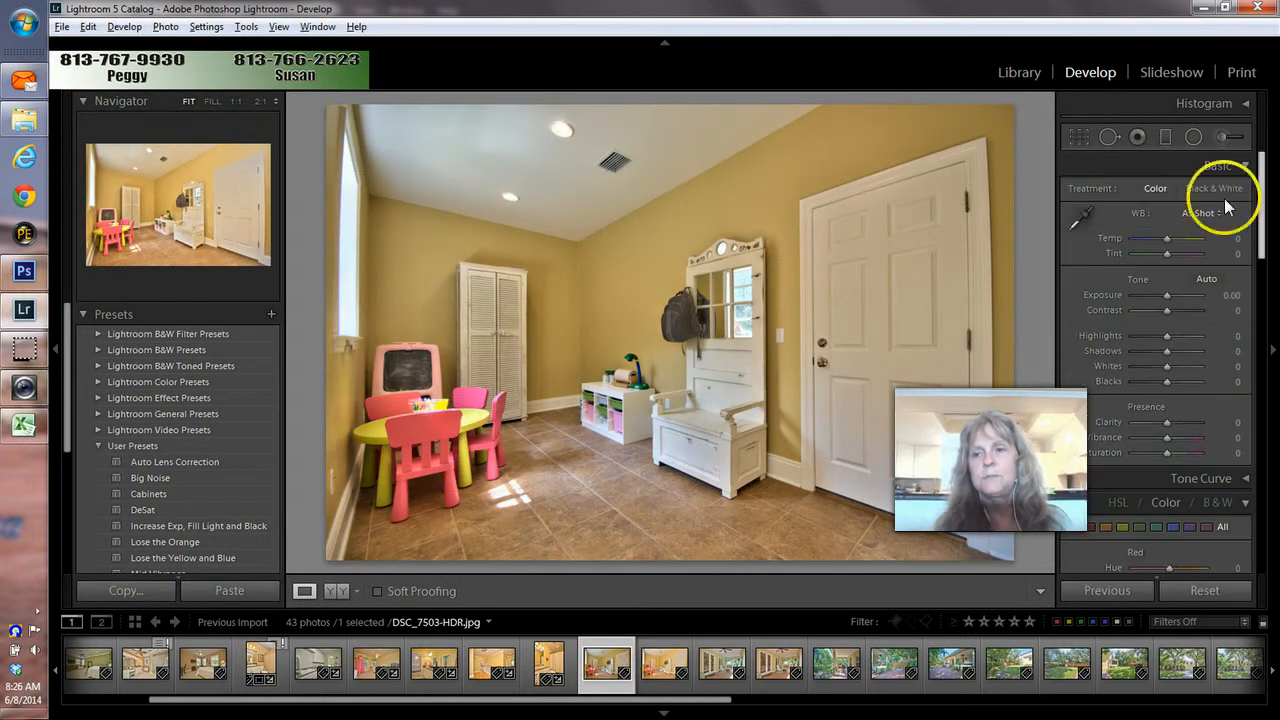
pyautogui.click(1200, 282)
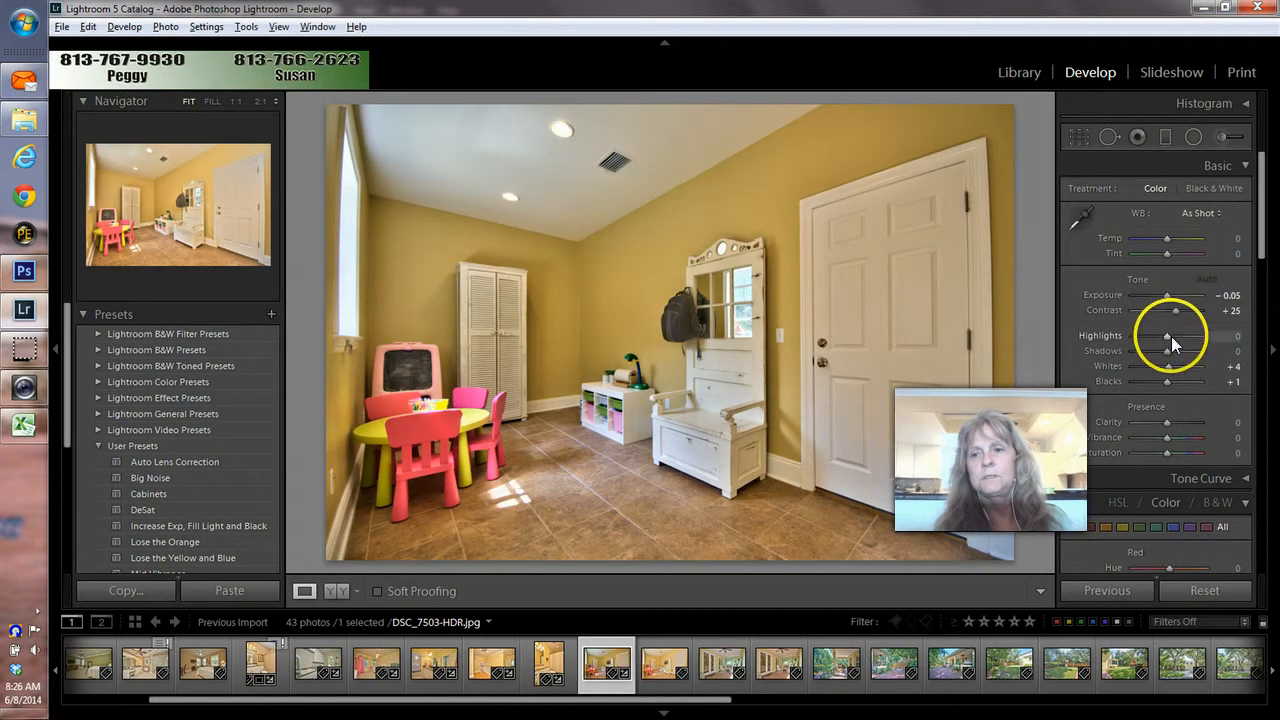
# Set the Highlights of the darker playroom photo to -100 and reset its Exposure to 0.00
pyautogui.moveTo(1166, 336); pyautogui.dragTo(1135, 336)
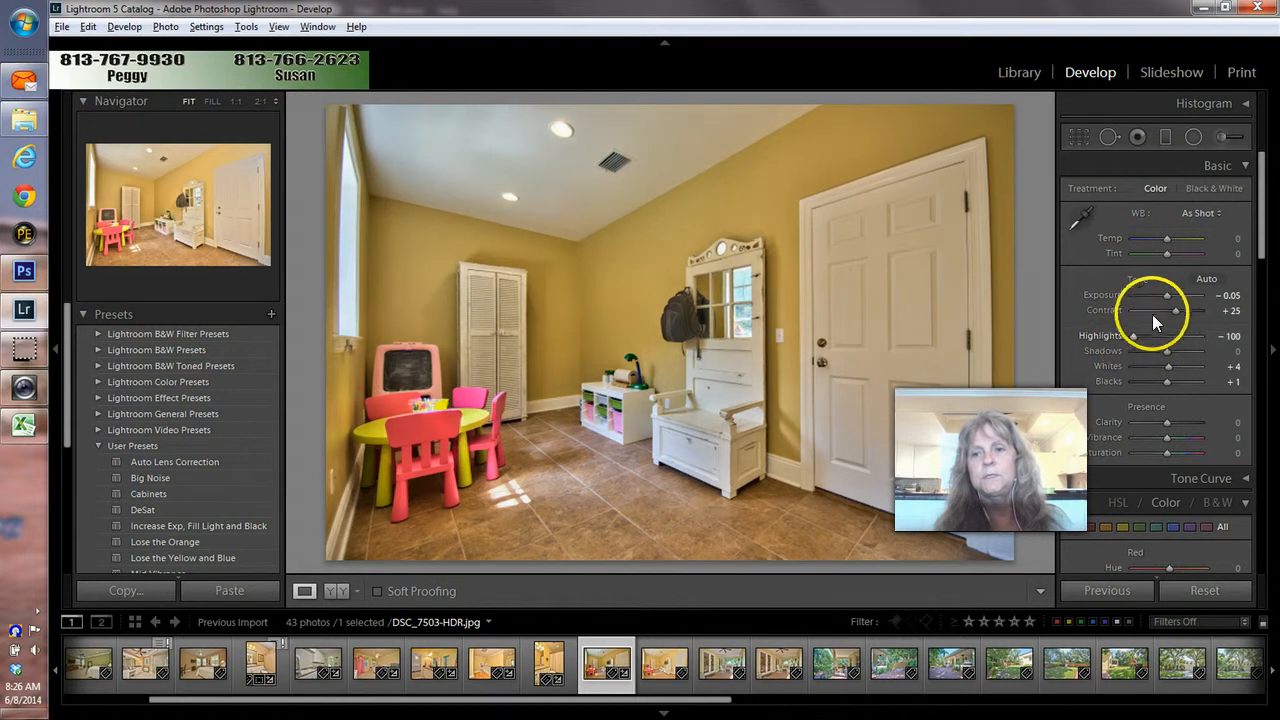
pyautogui.moveTo(1168, 296); pyautogui.dragTo(1171, 295)
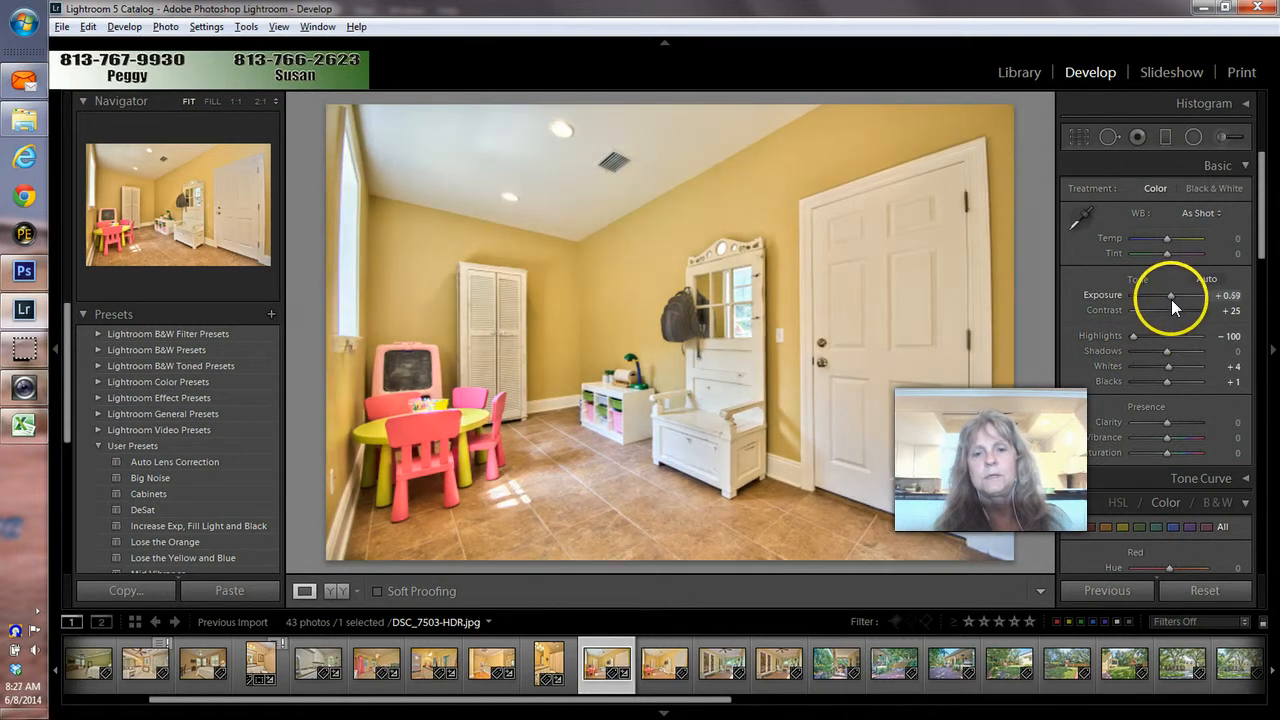
pyautogui.doubleClick(1168, 300)
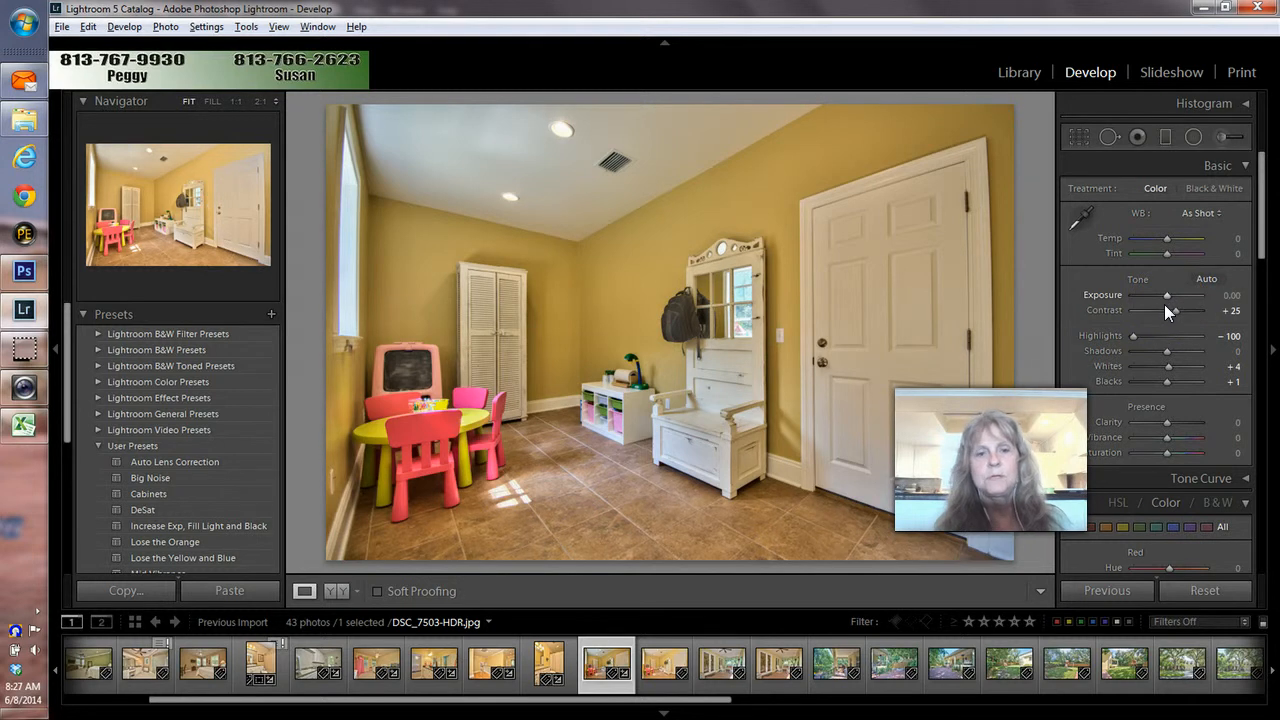
# Apply the Auto Lens Correction user preset to the playroom photo DSC_7500-HDR.jpg
pyautogui.rightClick(647, 366)
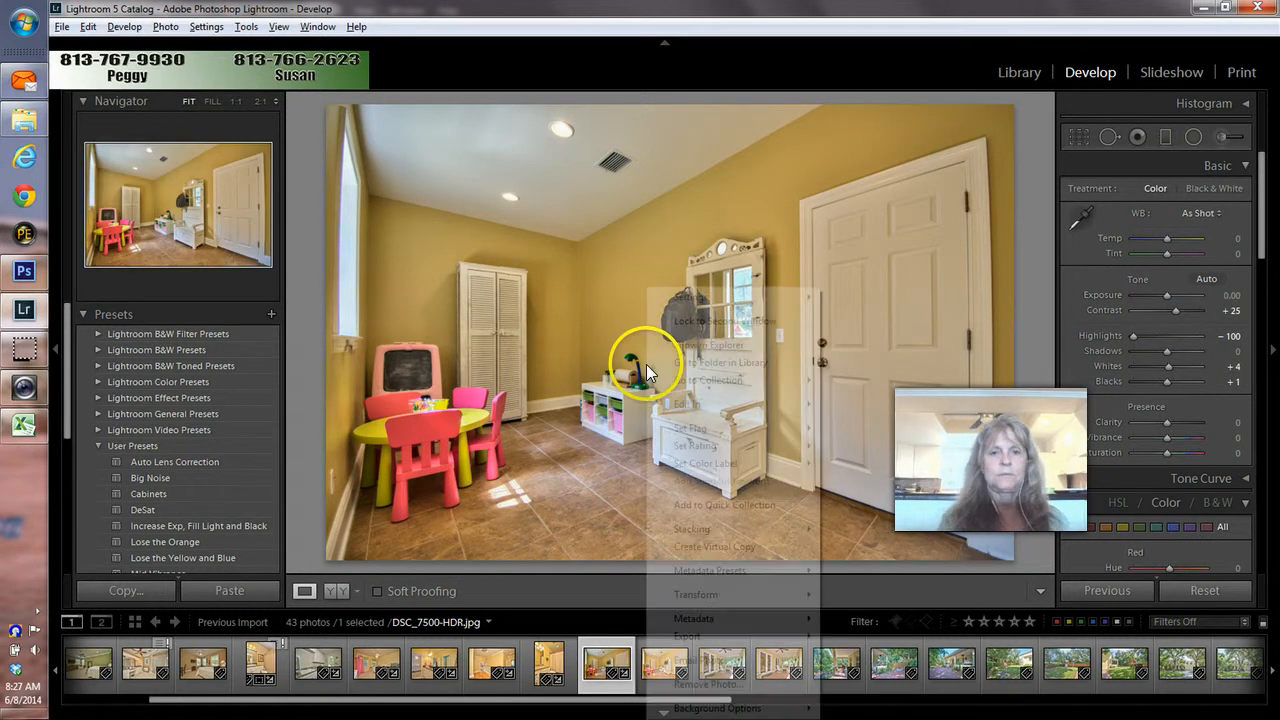
pyautogui.moveTo(680, 404)
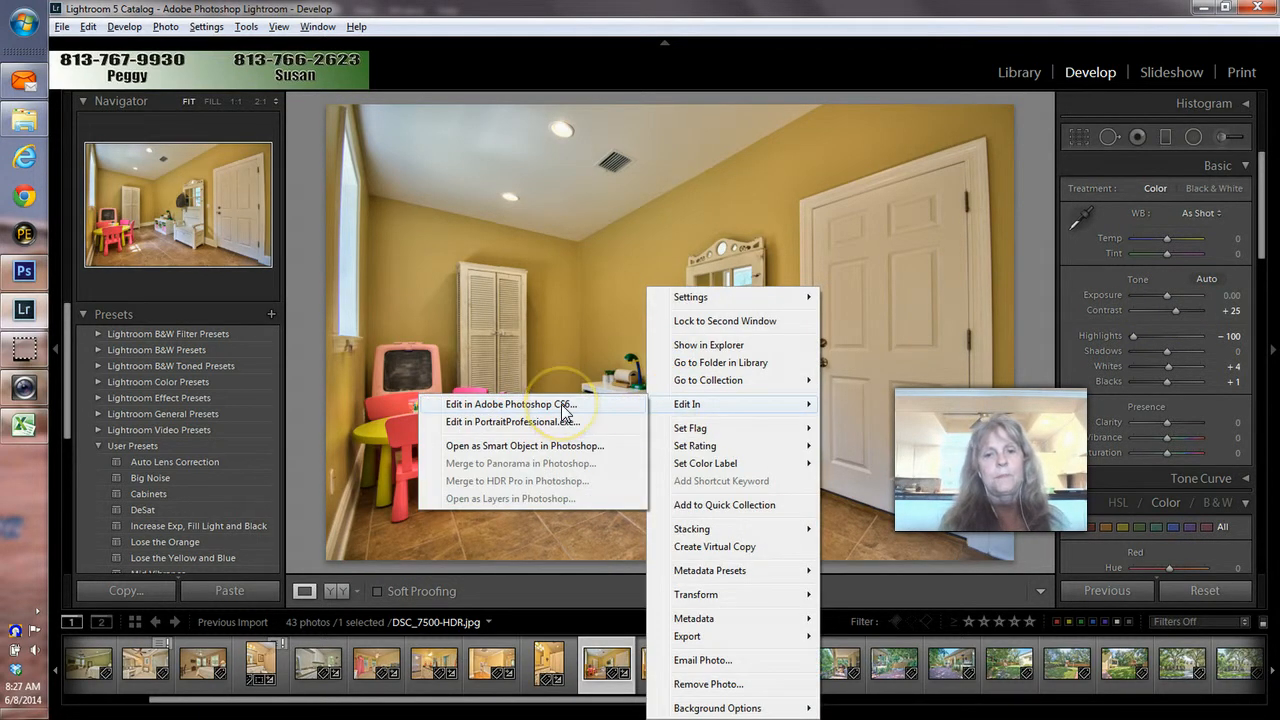
pyautogui.click(208, 460)
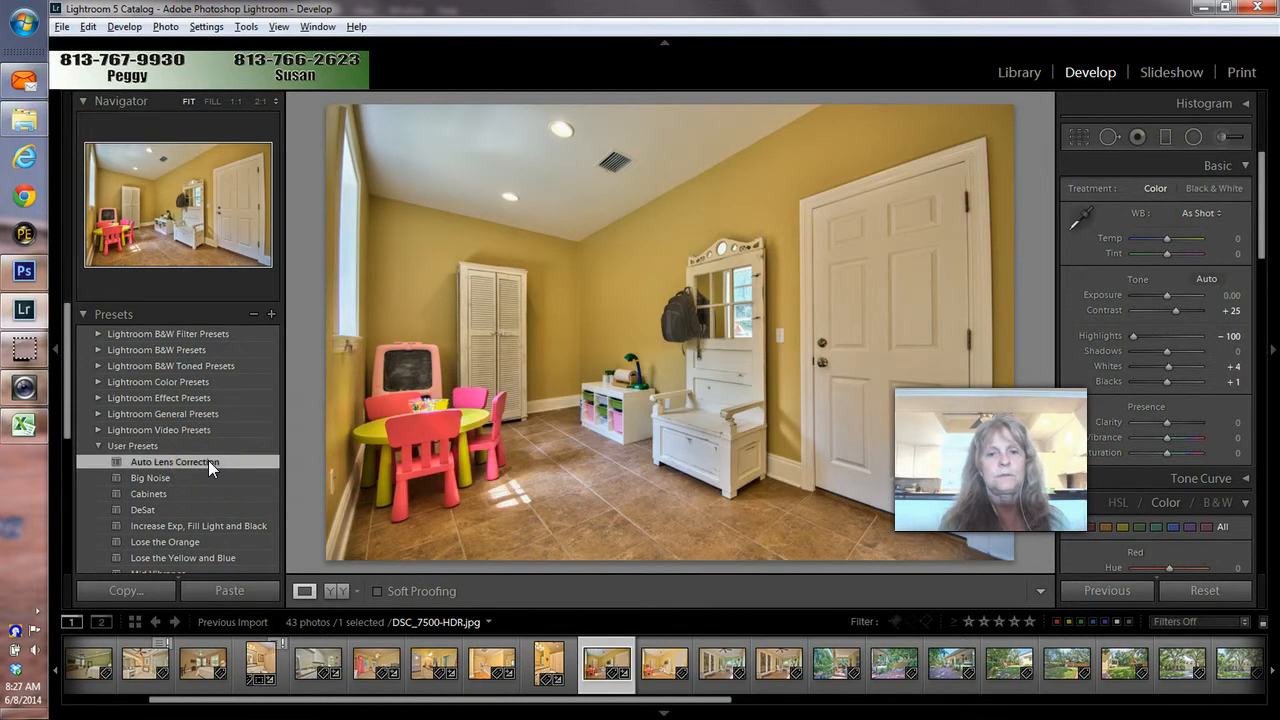
# Open DSC_7500-HDR.jpg in Photoshop CS6 for editing and correct its lens distortion with PTLens
pyautogui.rightClick(630, 382)
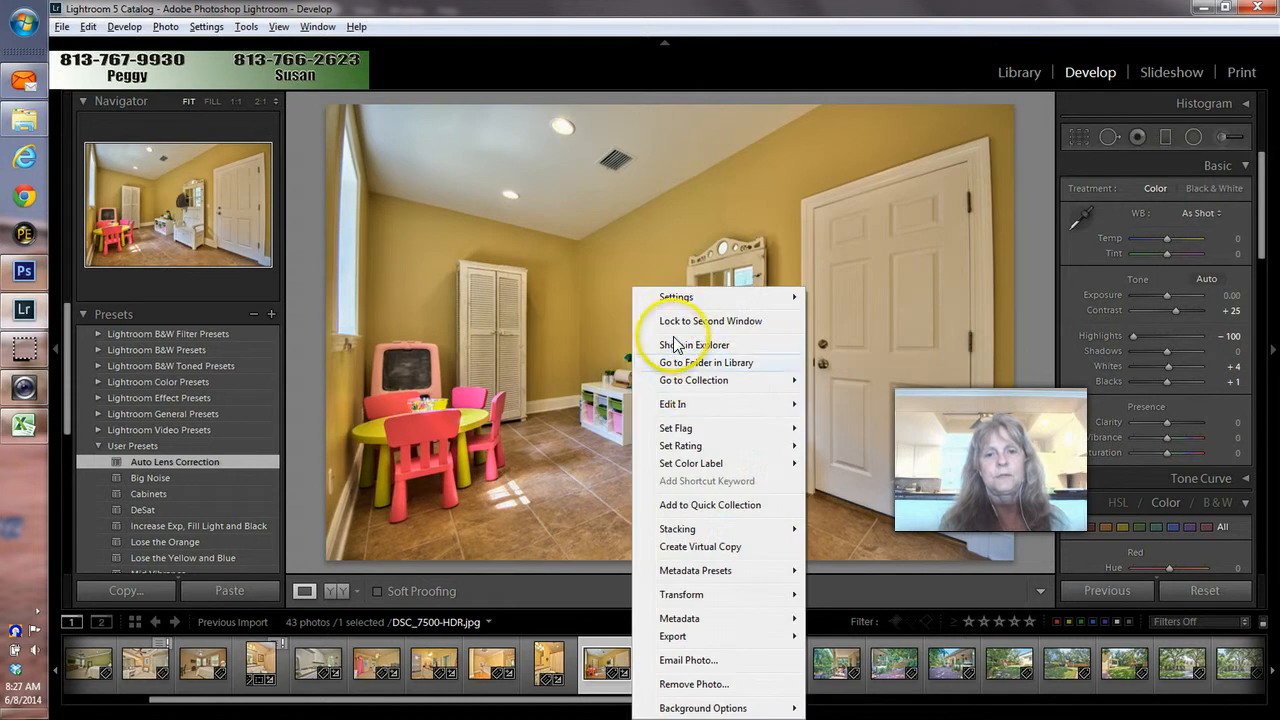
pyautogui.moveTo(616, 404)
pyautogui.click(555, 405)
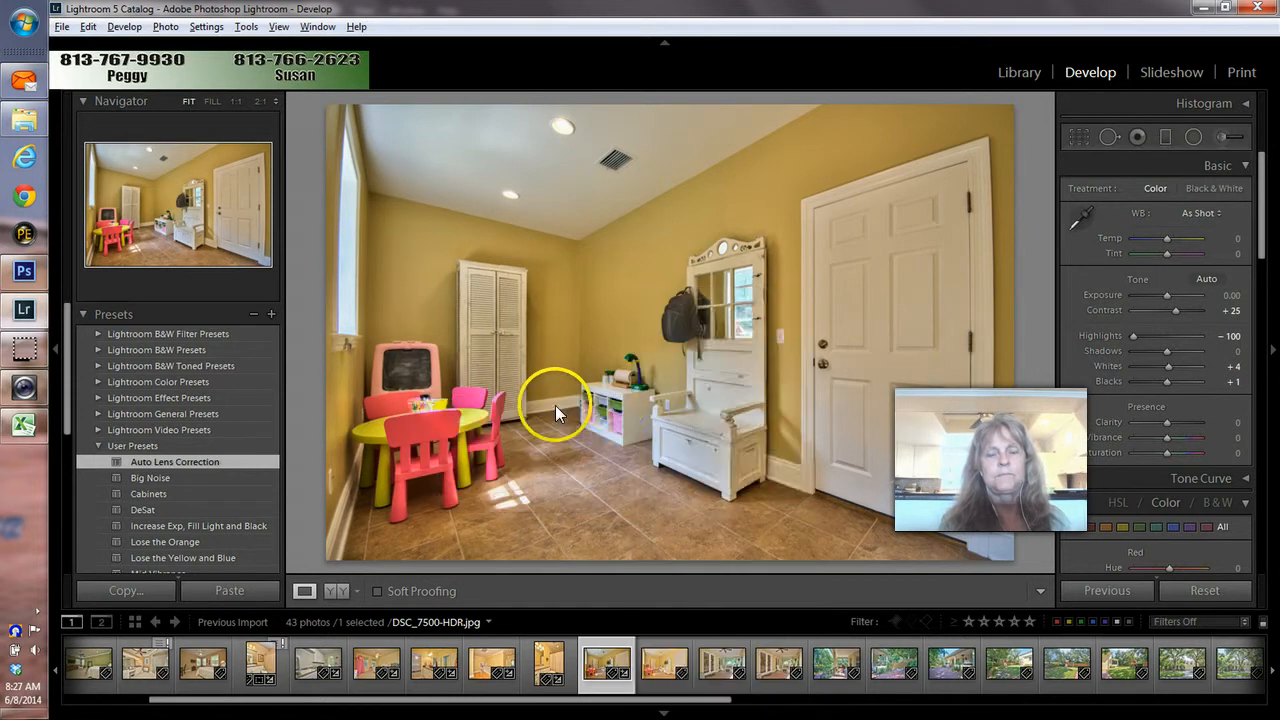
pyautogui.click(731, 385)
pyautogui.click(870, 451)
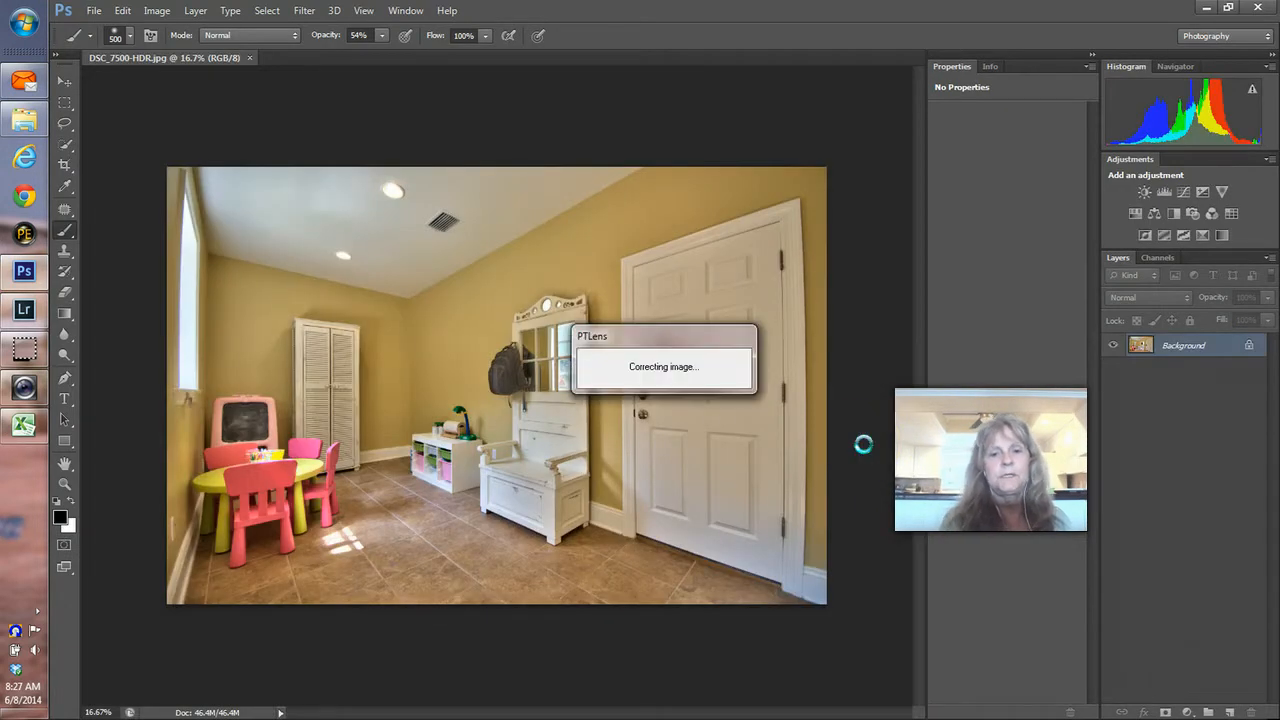
# Close the corrected playroom photo and save its changes as a High quality JPEG
pyautogui.hotkey('ctrl', 'w')
pyautogui.press('Return')
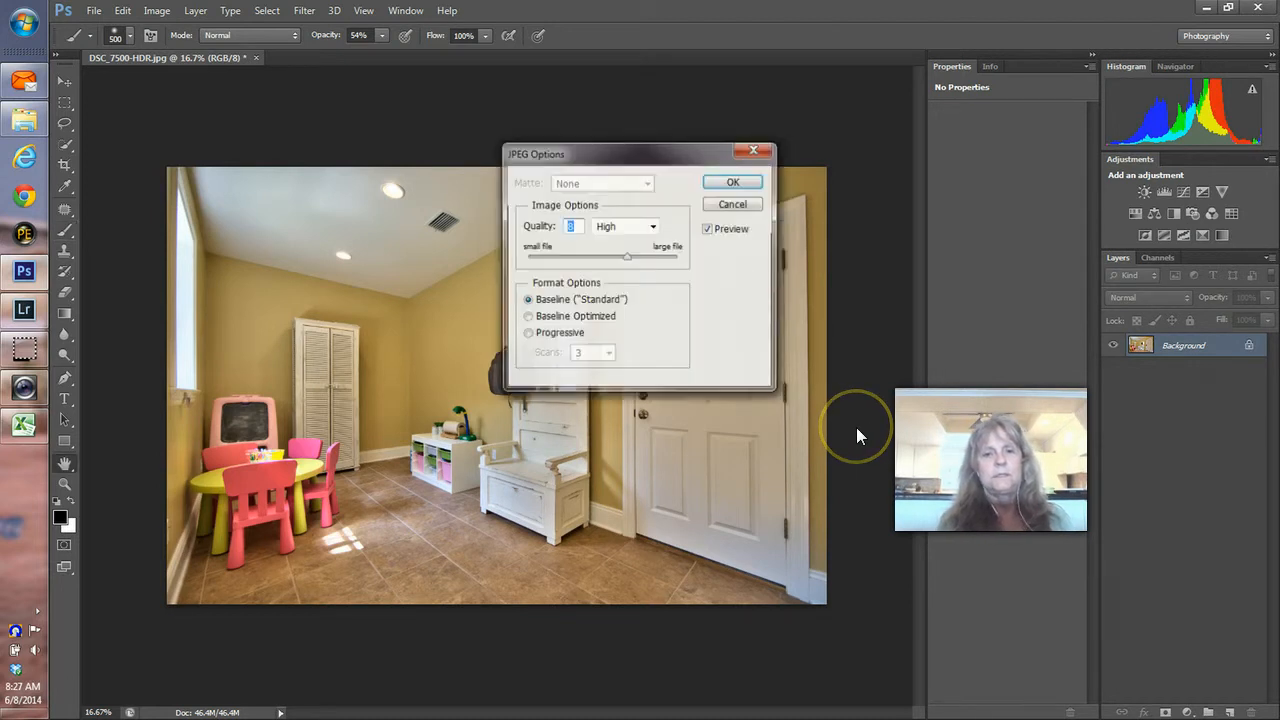
pyautogui.press('Return')
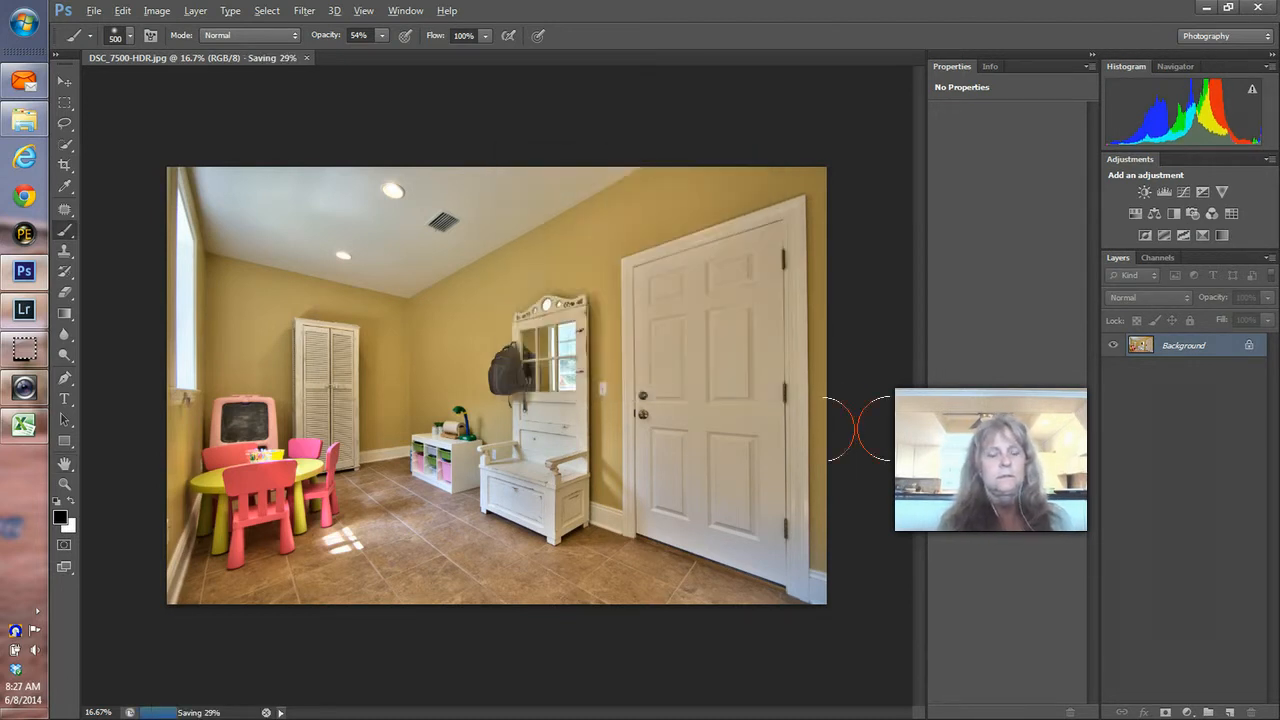
# Return to Lightroom, remove the brighter playroom exposure DSC_7503-HDR.jpg from the catalog, and check the corrected photo
pyautogui.hotkey('alt', 'Tab')
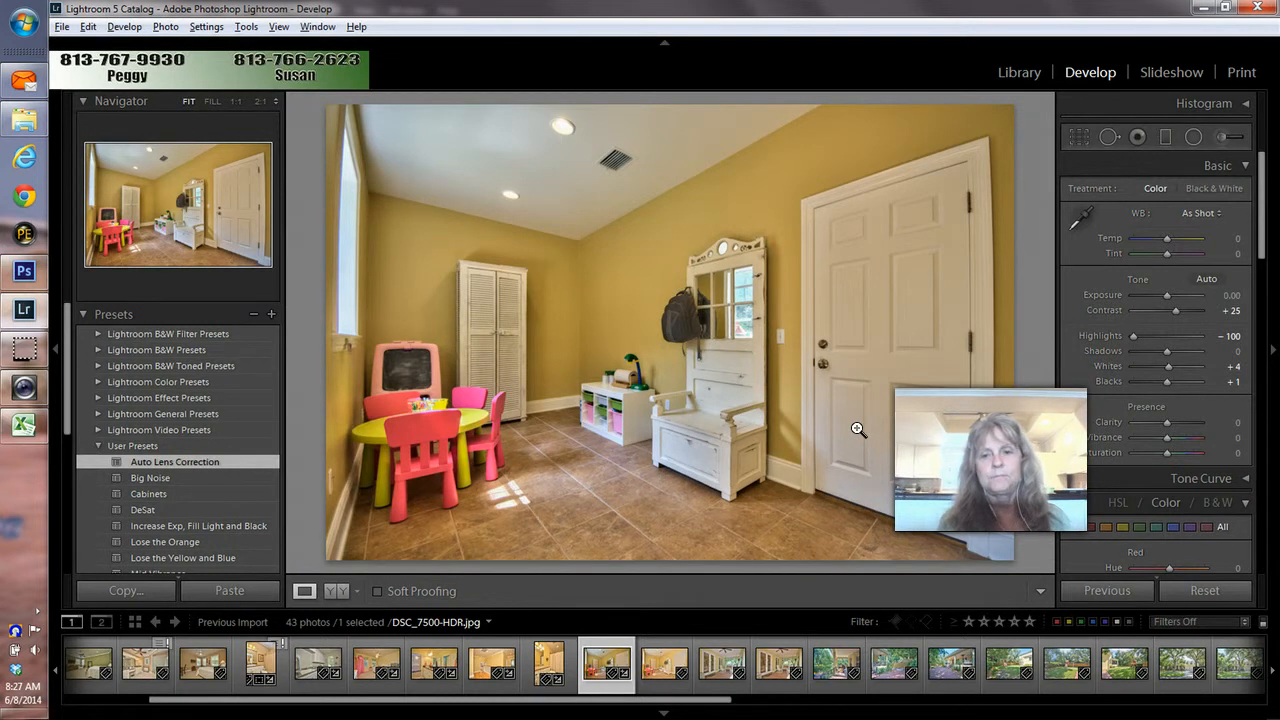
pyautogui.press('Right')
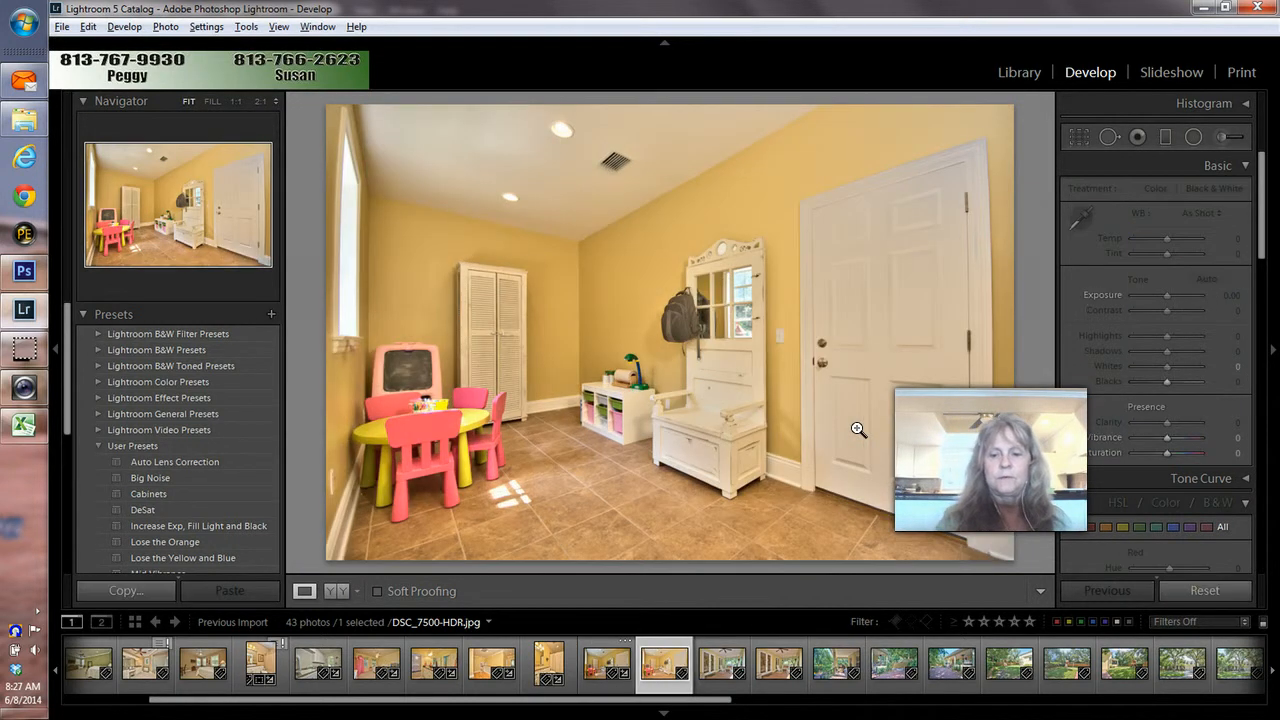
pyautogui.press('Delete')
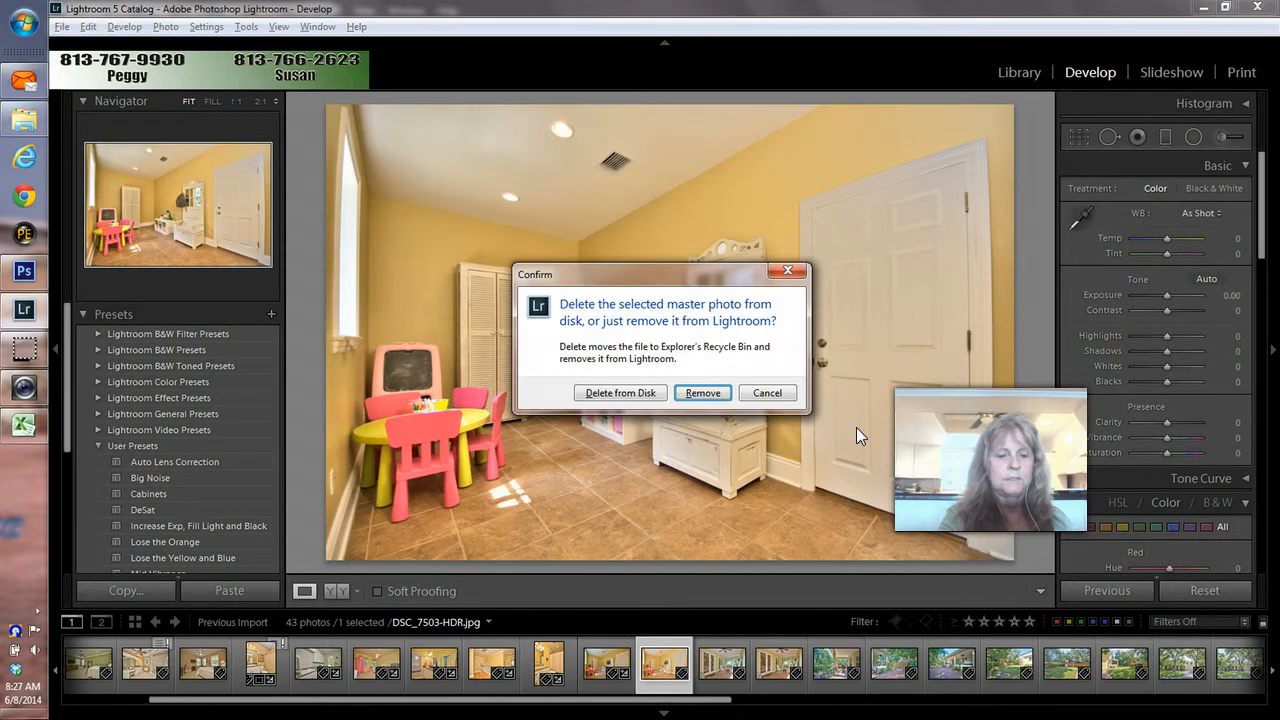
pyautogui.press('Return')
pyautogui.press('Left')
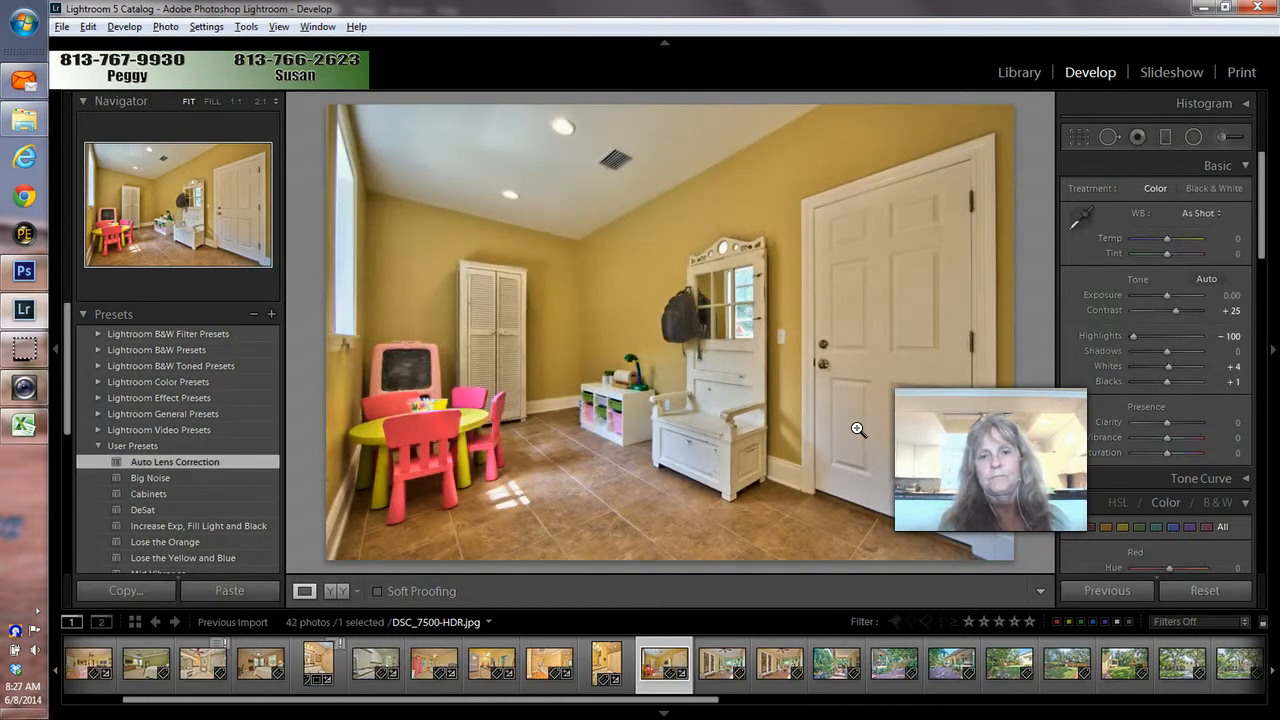
# Compare the two exposures of the porch with rocking chairs and remove DSC_7506-HDR.jpg from the catalog
pyautogui.press('Right')
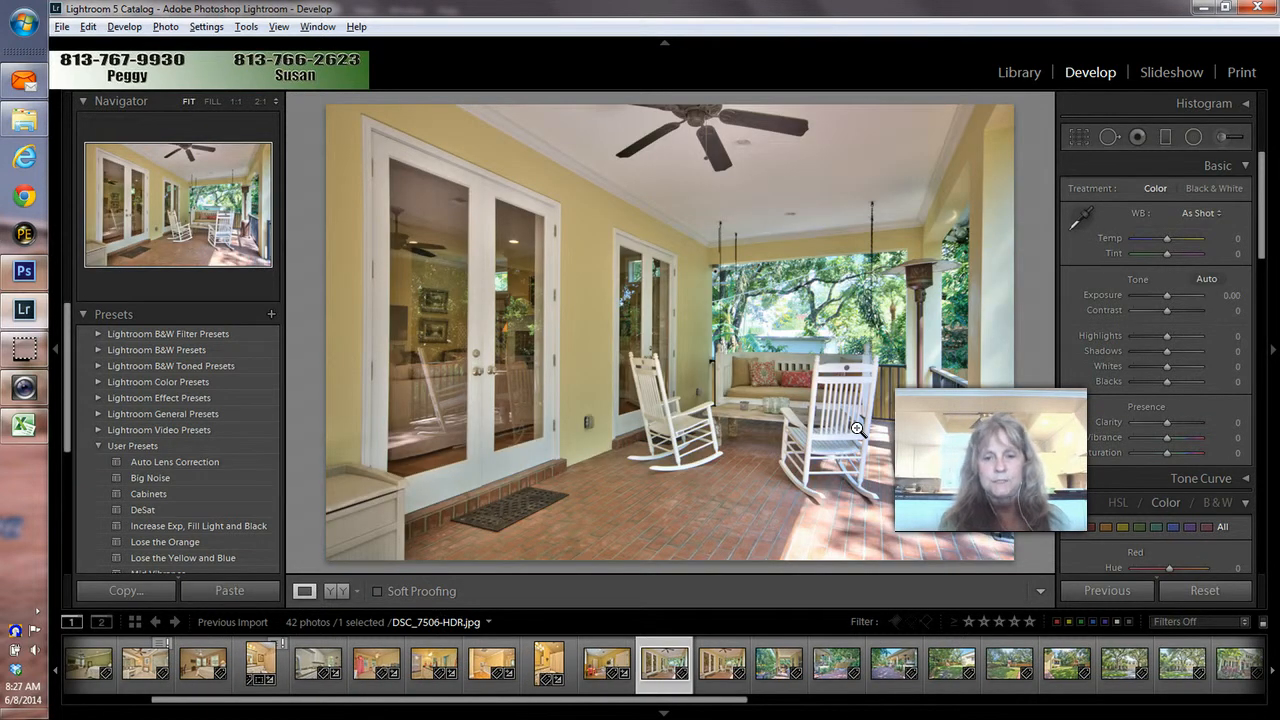
pyautogui.press('Right')
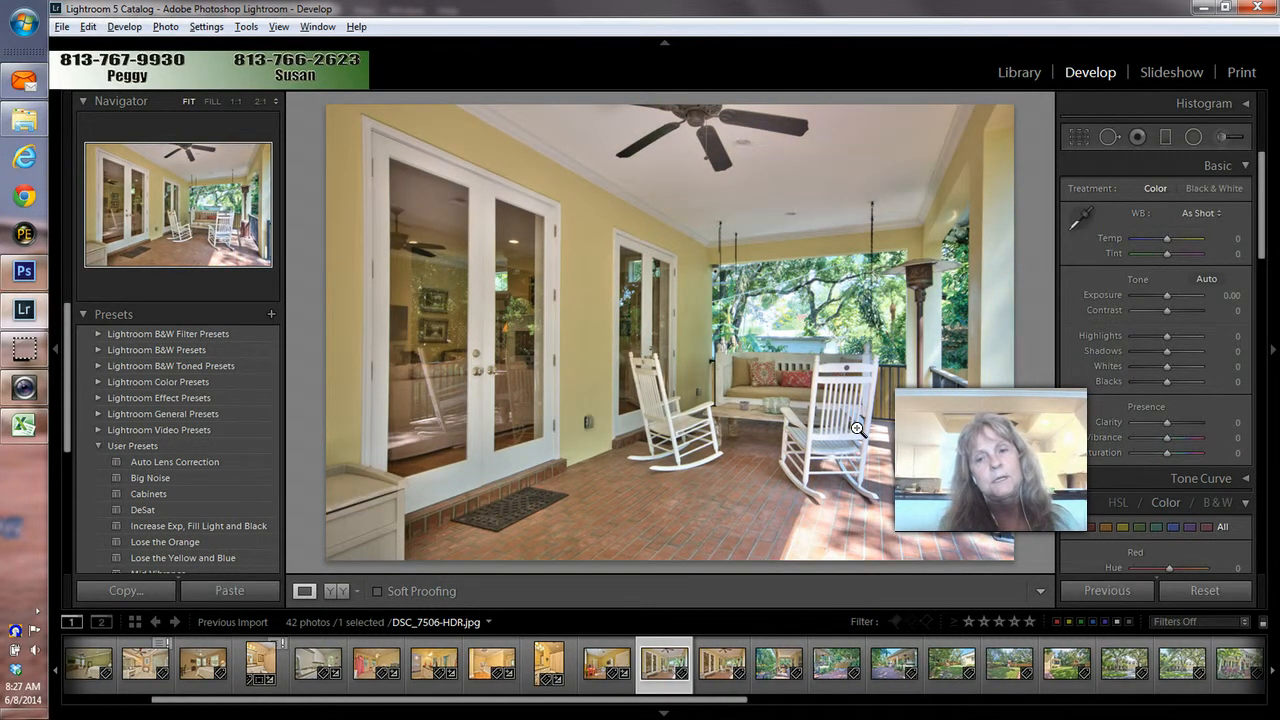
pyautogui.press('Right')
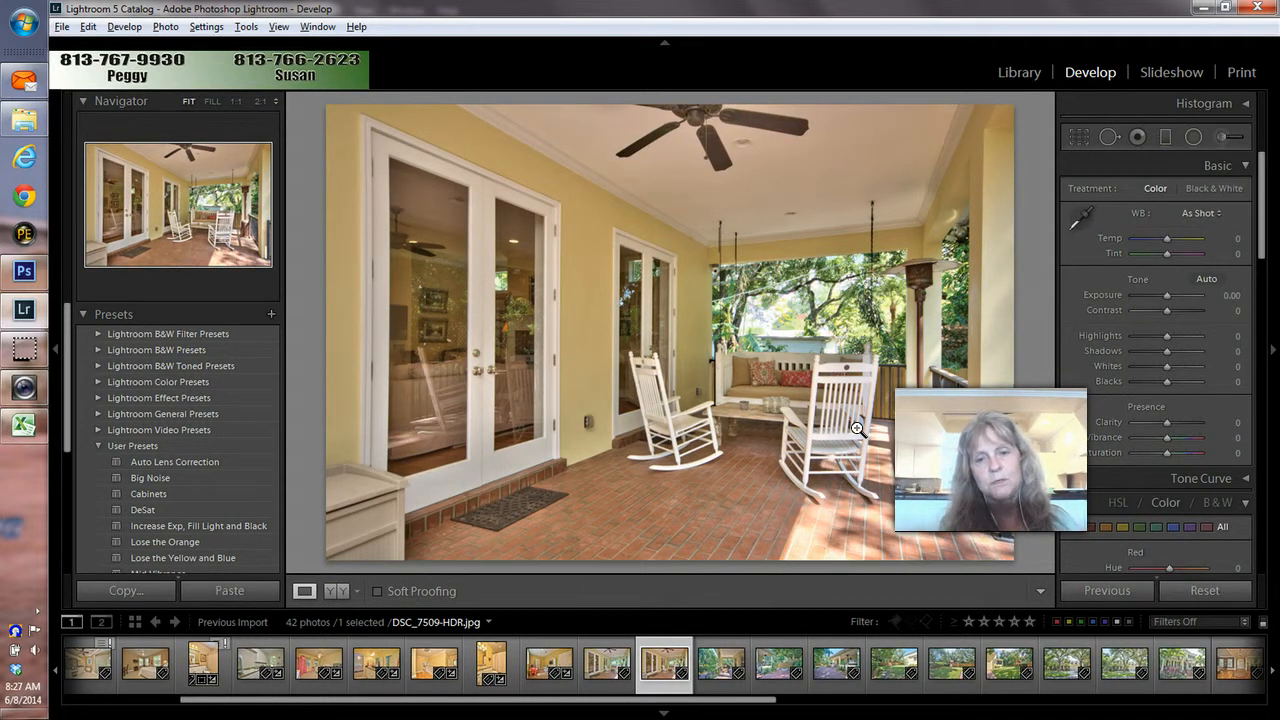
pyautogui.press('Left')
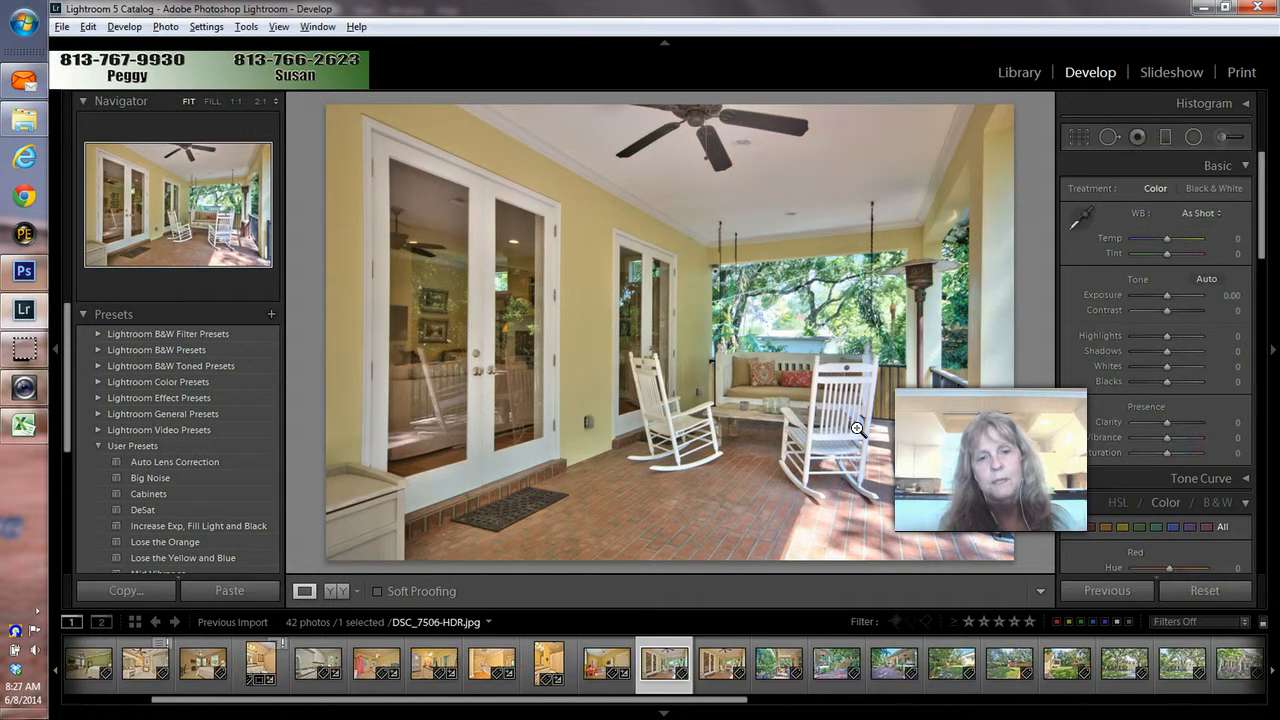
pyautogui.press('Right')
pyautogui.press('Left')
pyautogui.press('Delete')
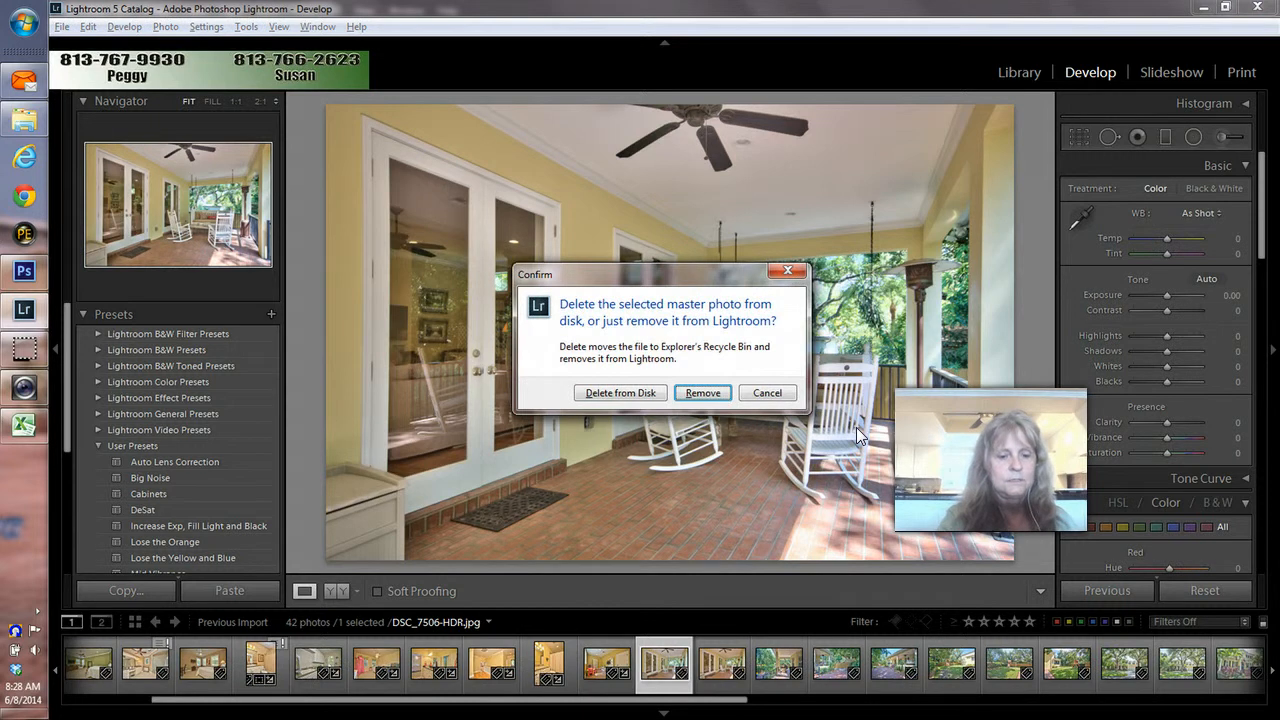
pyautogui.press('Return')
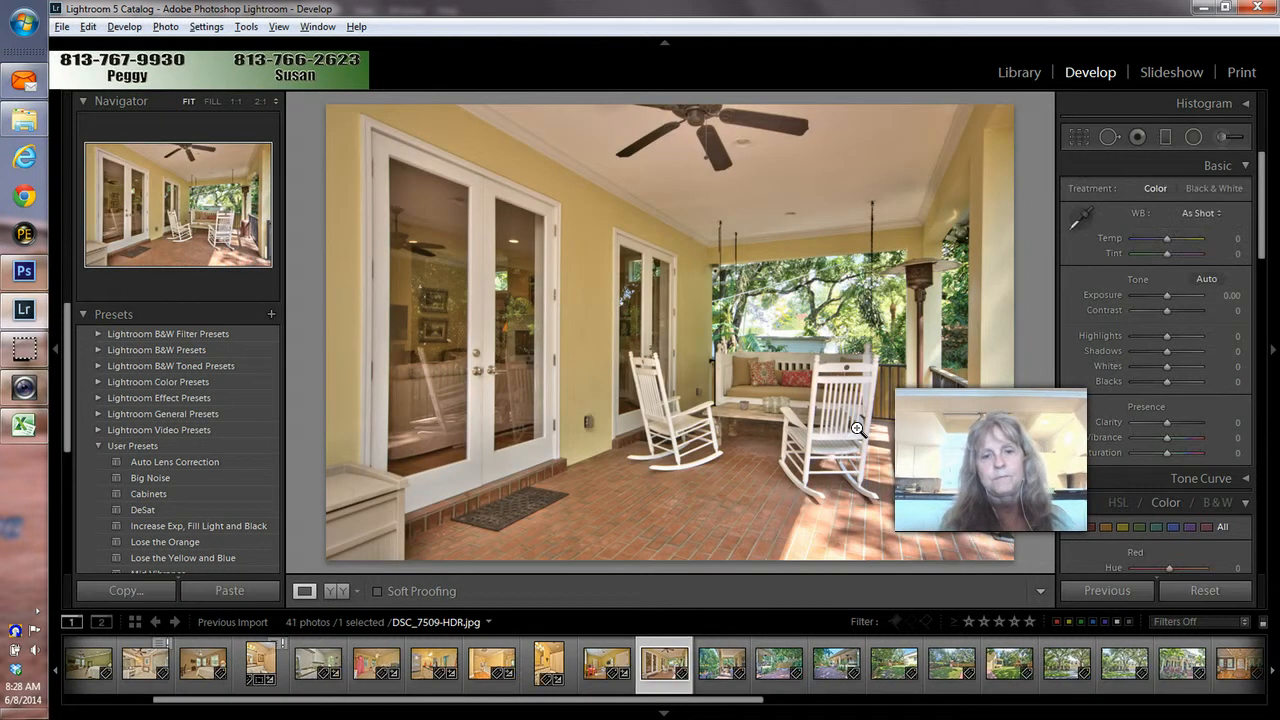
# Apply the Auto Lens Correction user preset to the remaining rocking-chair porch photo, DSC_7509-HDR.jpg
pyautogui.click(140, 461)
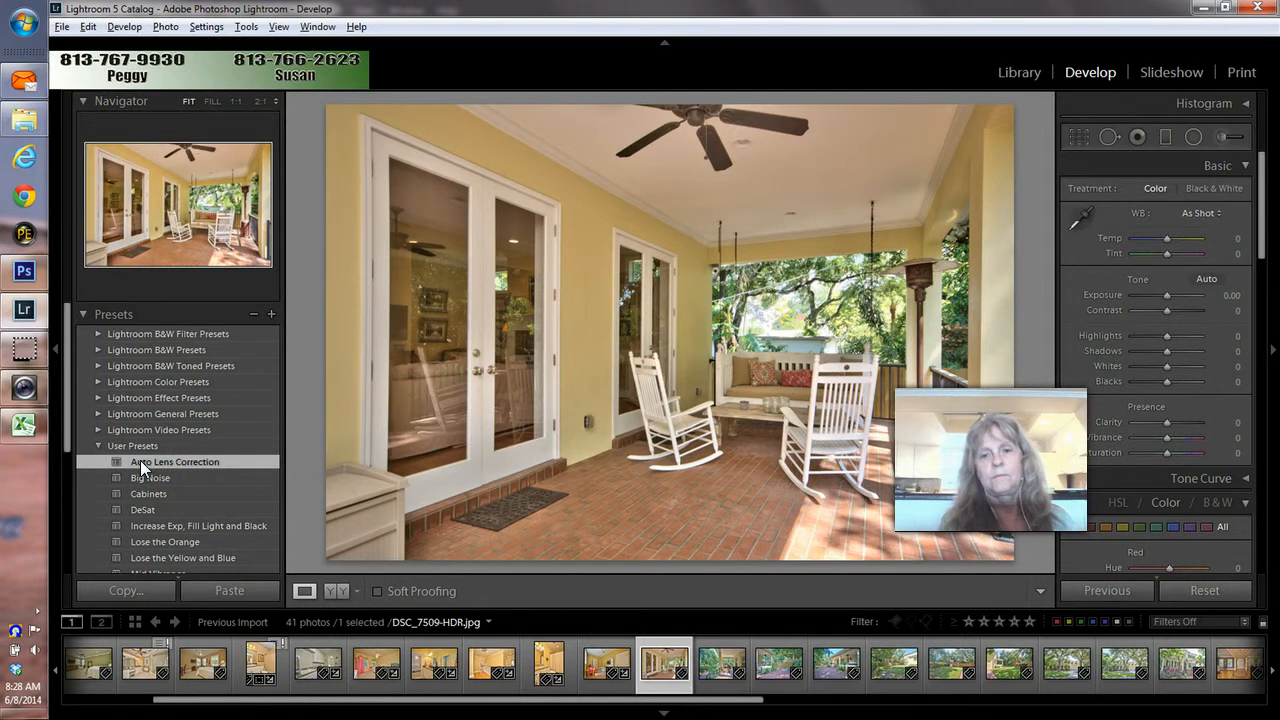
pyautogui.press('Right')
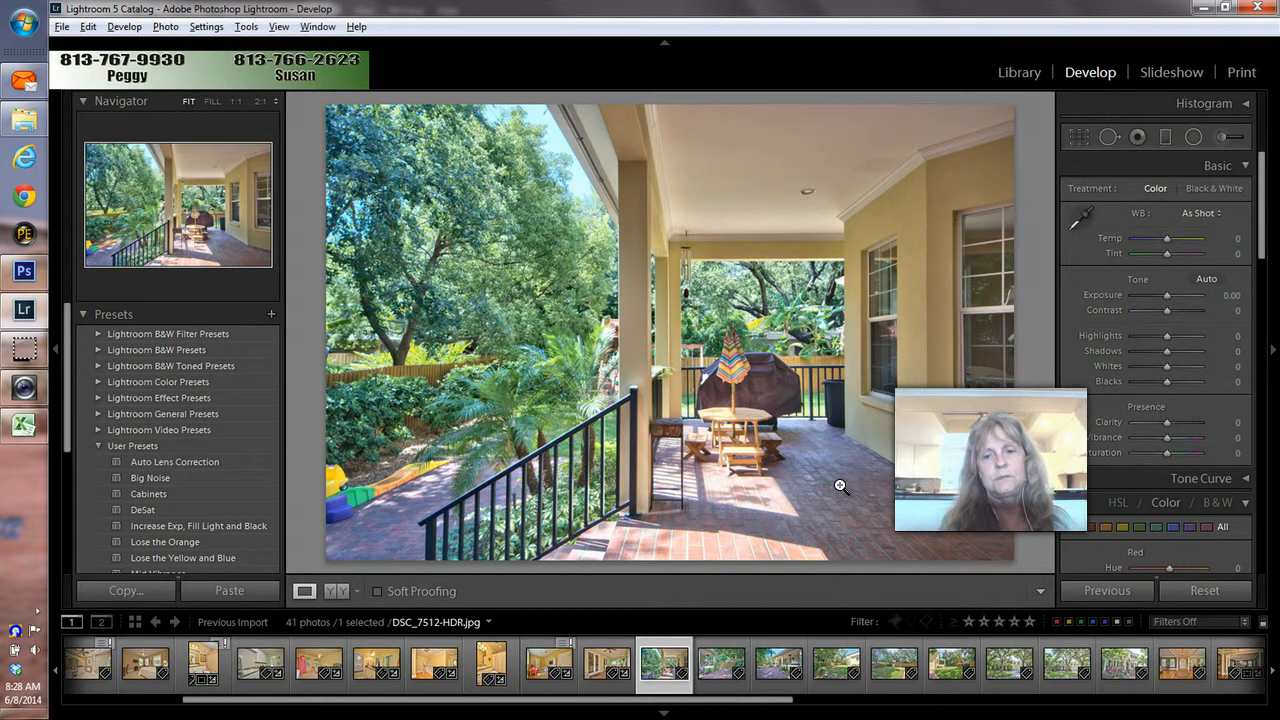
pyautogui.press('Left')
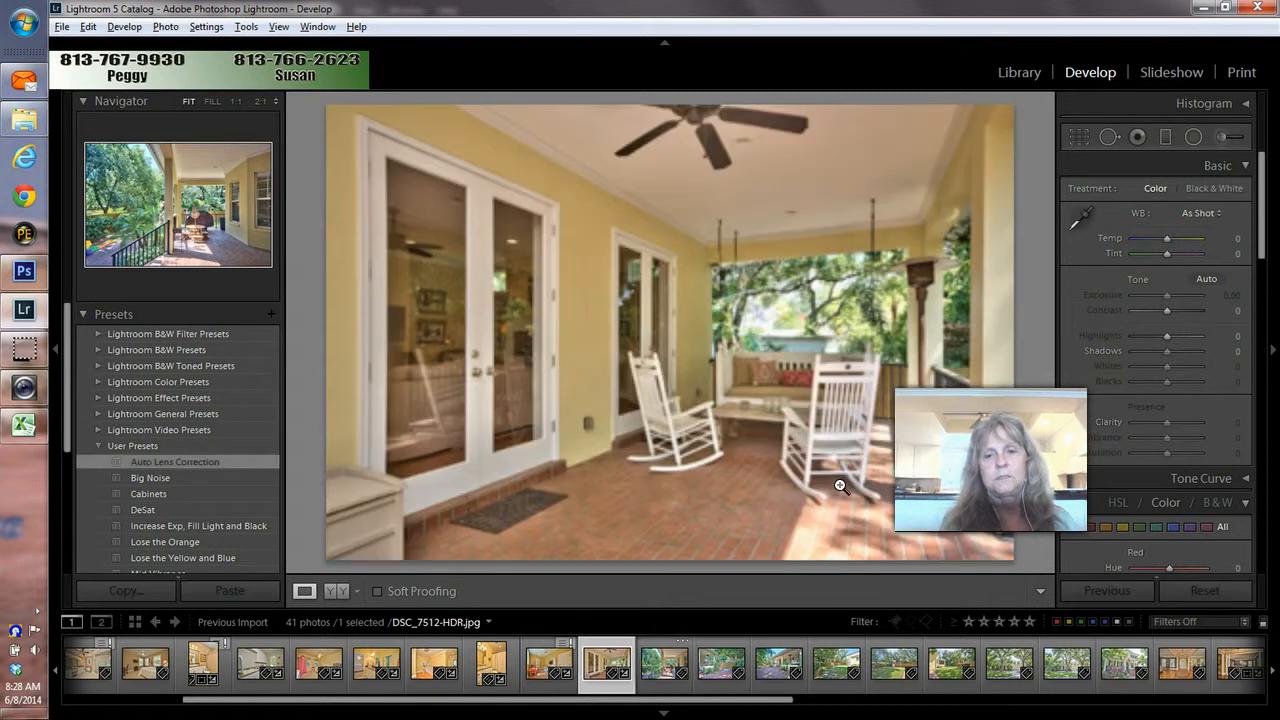
# Look through the outdoor photos that follow the rocking-chair porch, from DSC_7512-HDR.jpg past the fire pit view
pyautogui.press('Right')
pyautogui.press('Right')
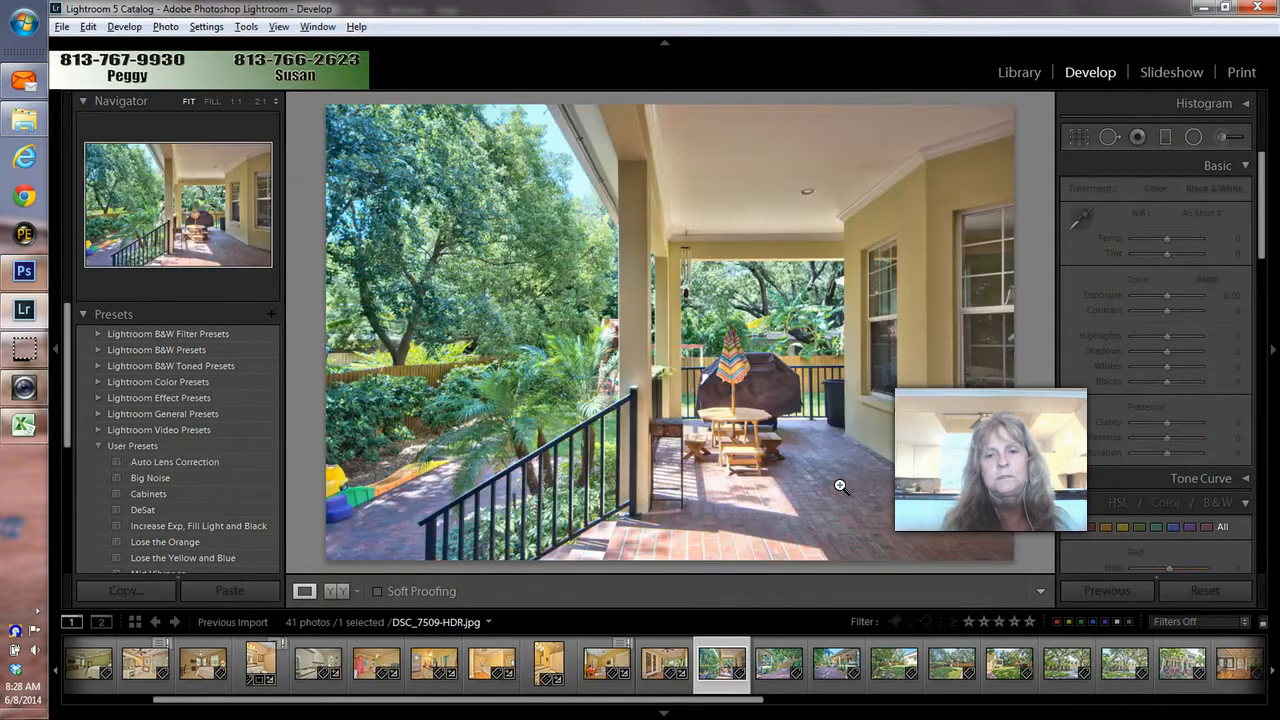
pyautogui.press('Right')
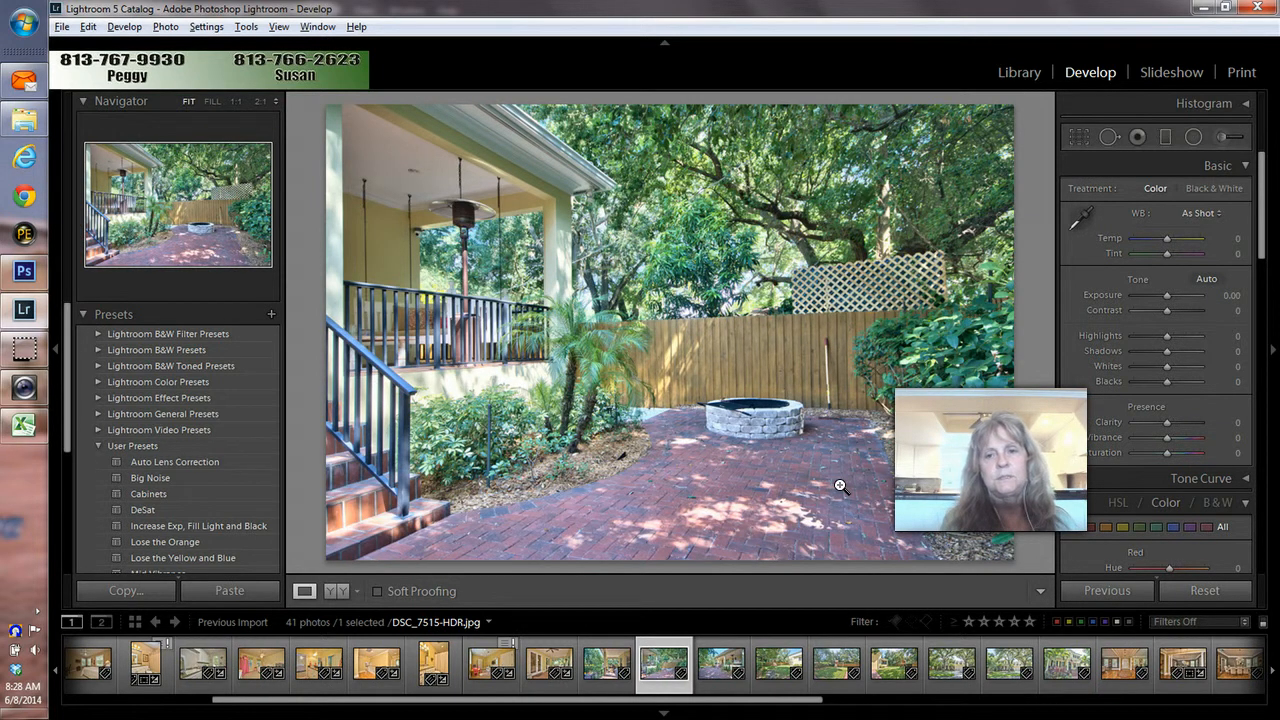
pyautogui.press('Right')
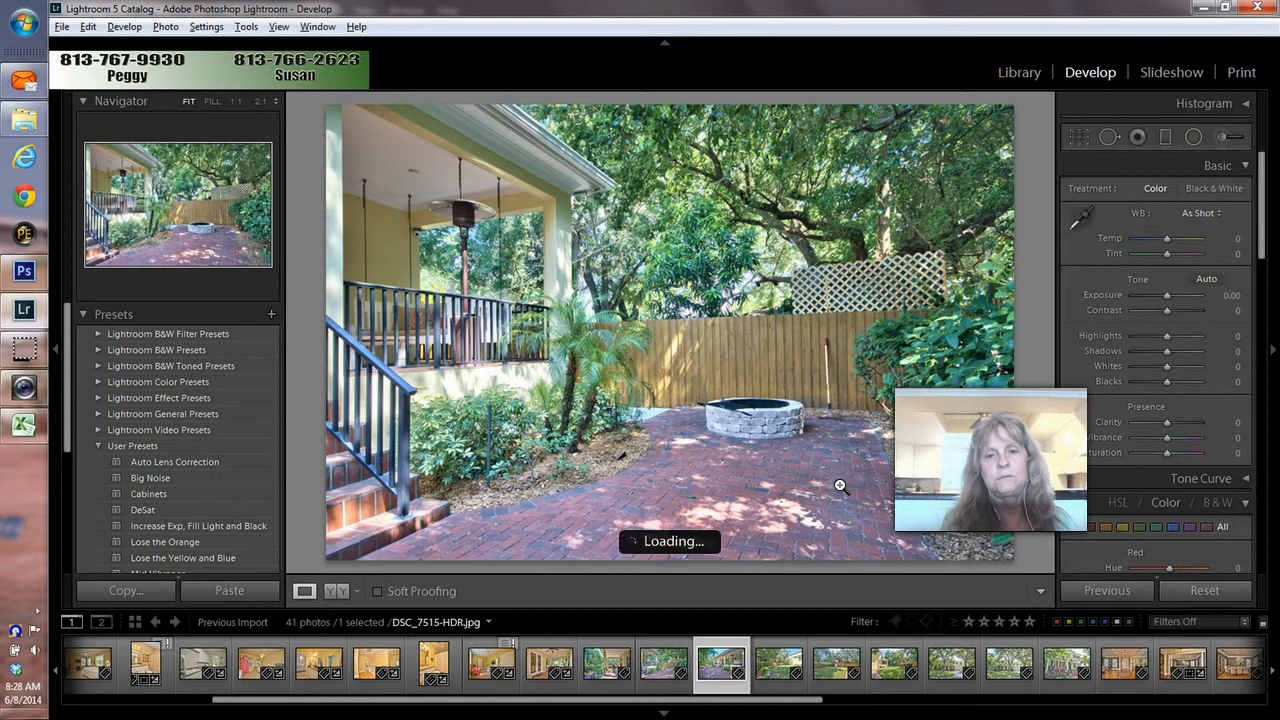
# Compare the neighbouring outdoor photos and remove the covered porch photo with the picnic table, DSC_7512-HDR.jpg, from the catalog
pyautogui.press('Left')
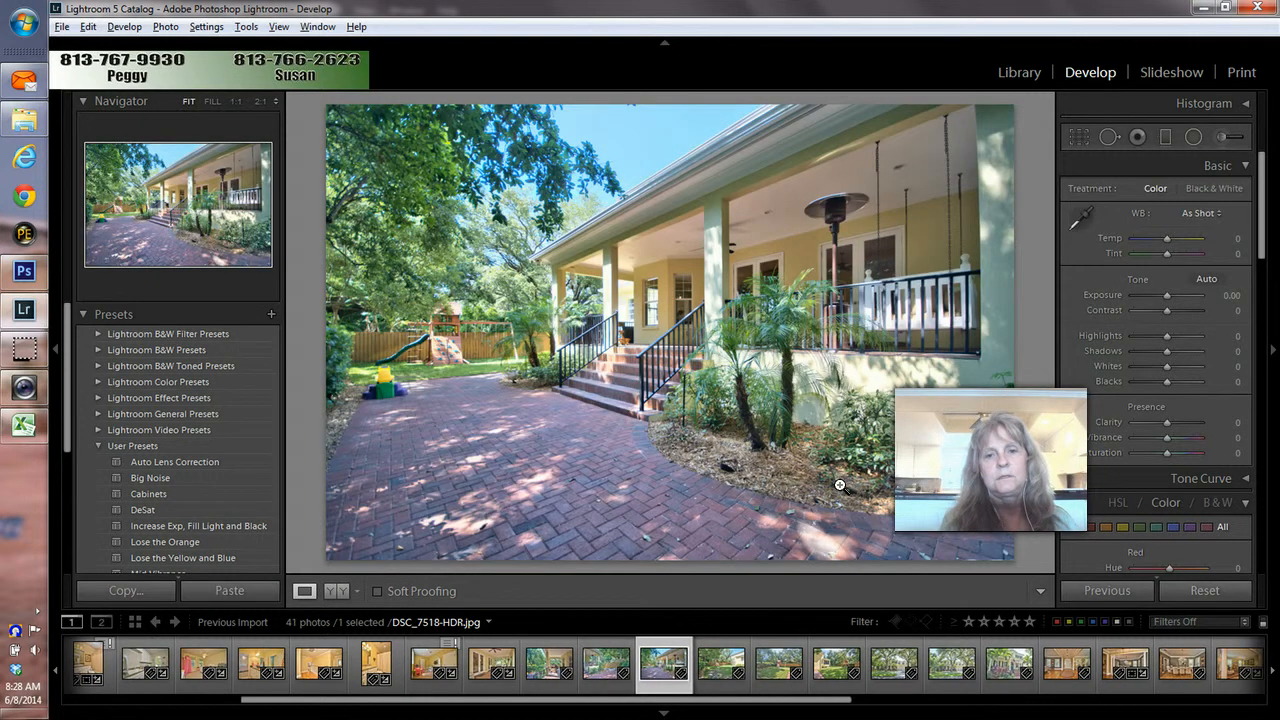
pyautogui.press('Right')
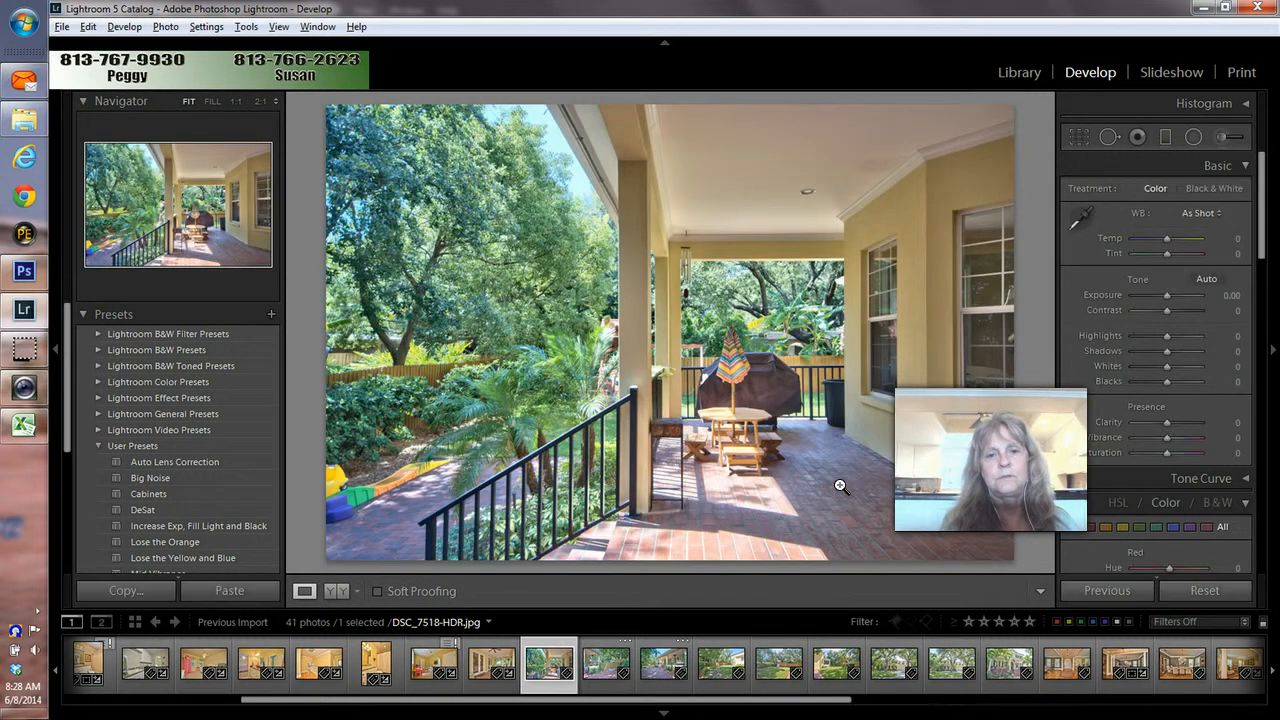
pyautogui.press('Delete')
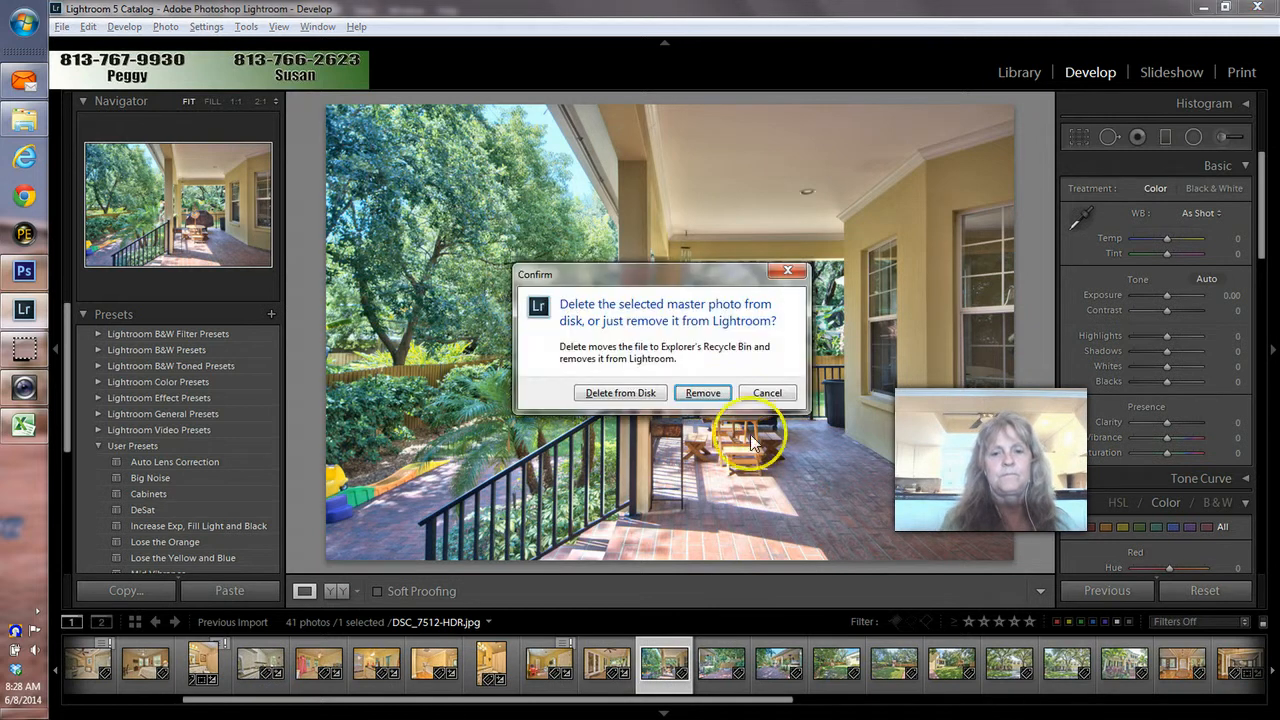
pyautogui.click(716, 398)
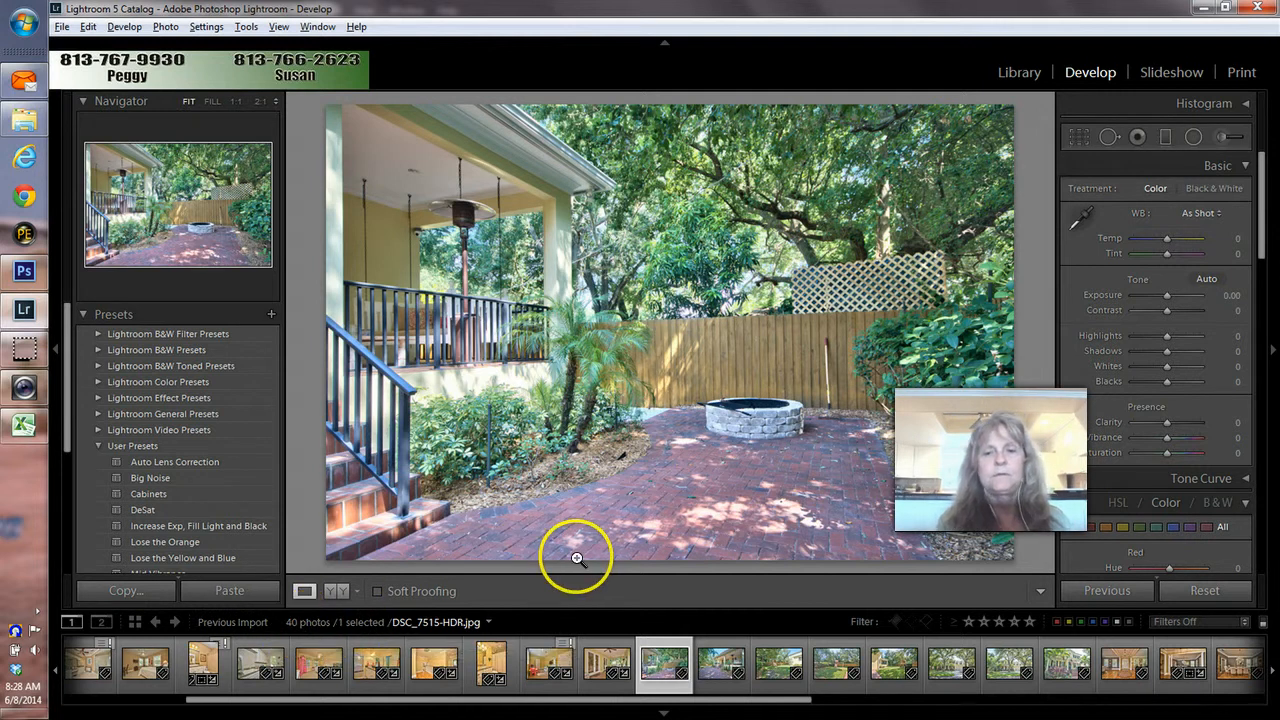
# Apply auto tone to the fire pit photo, DSC_7515-HDR.jpg, and set its blacks to -38
pyautogui.press('Right')
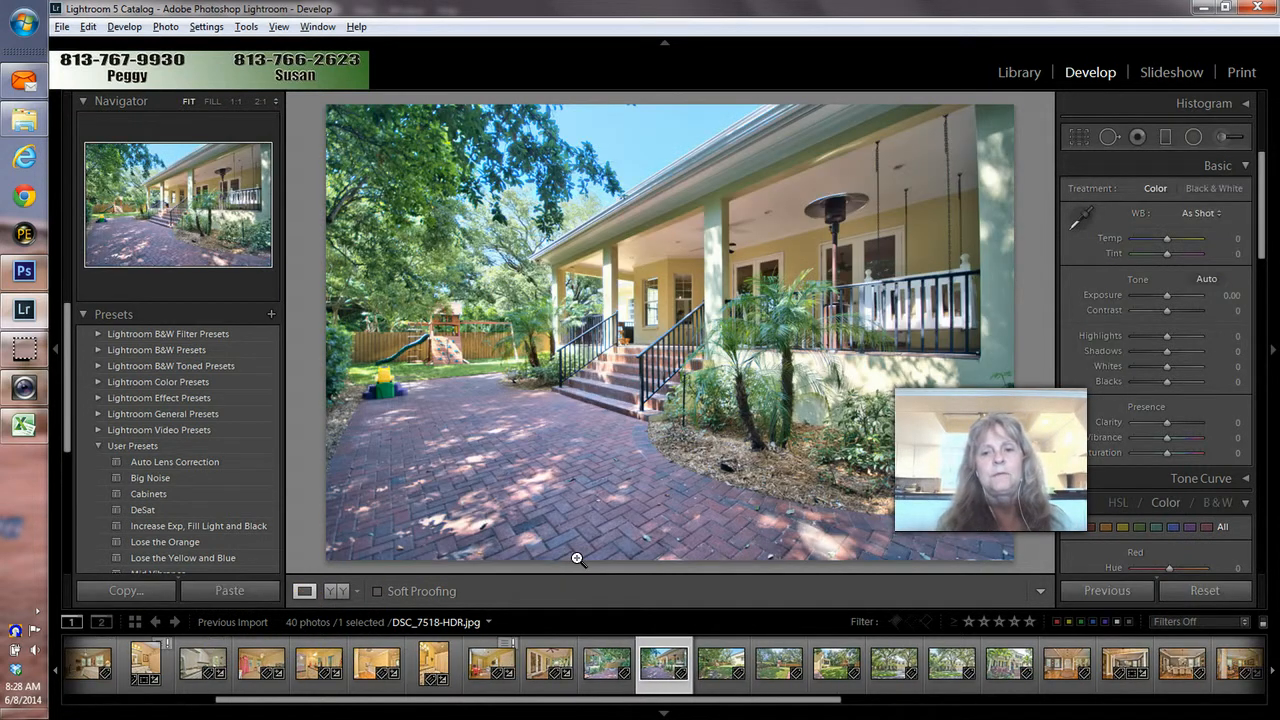
pyautogui.press('Left')
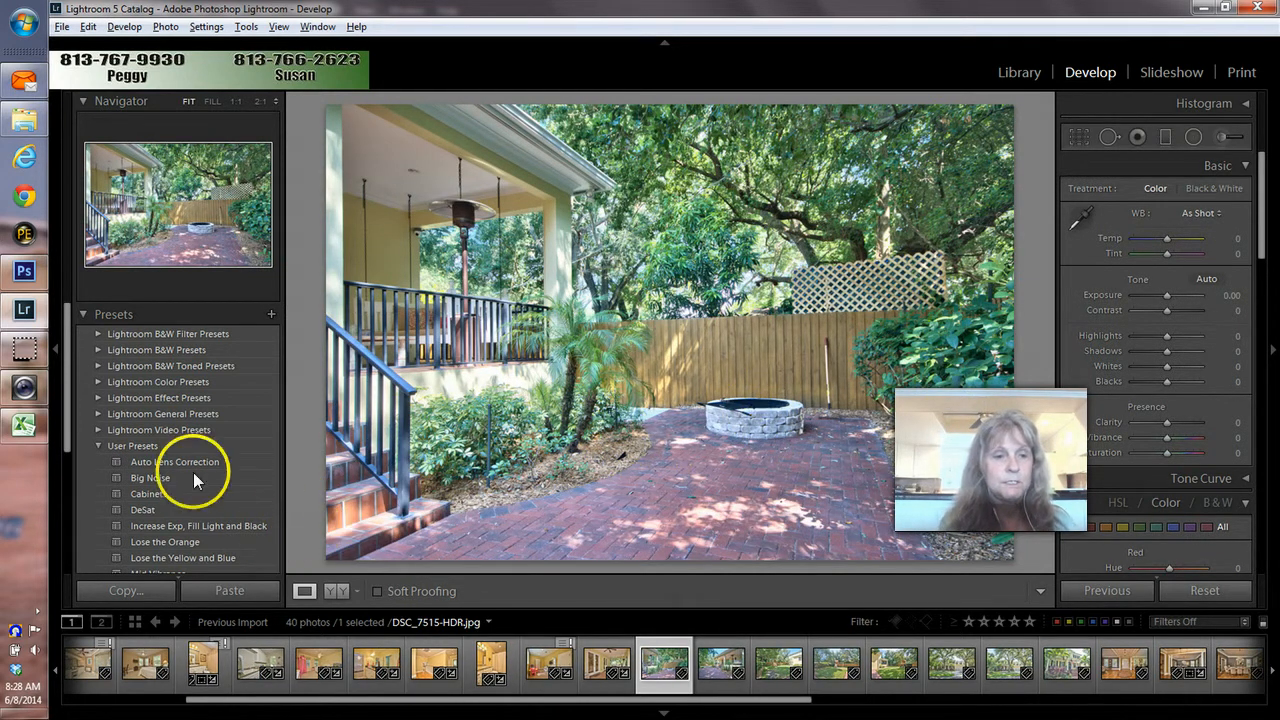
pyautogui.click(1208, 279)
pyautogui.moveTo(1165, 381); pyautogui.dragTo(1152, 380)
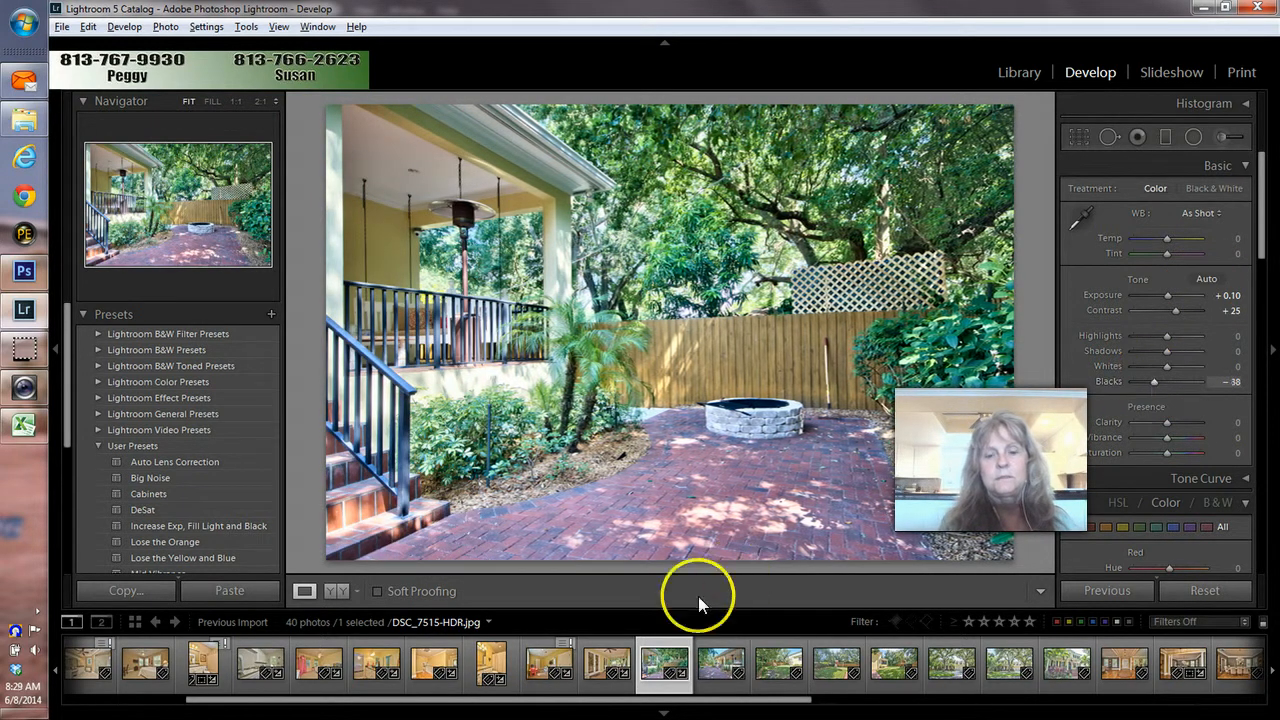
# Apply auto tone and auto white balance to the brick patio and porch steps photo, DSC_7518-HDR.jpg
pyautogui.click(703, 684)
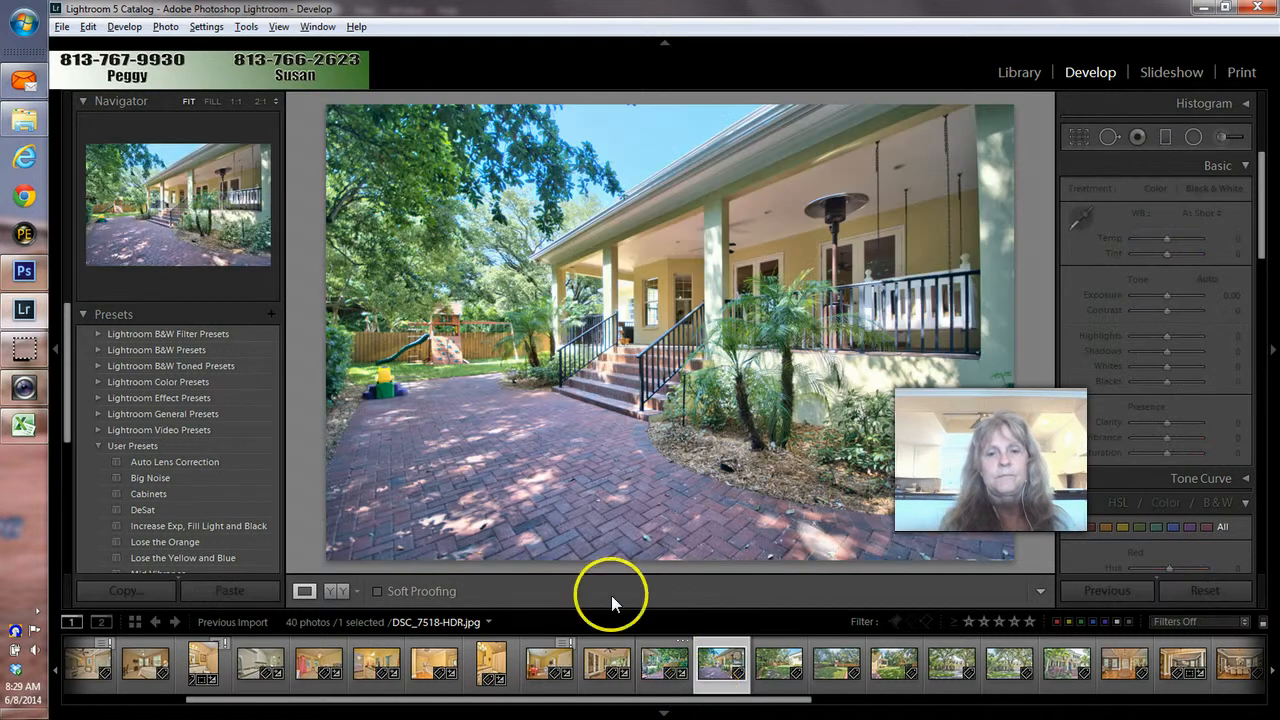
pyautogui.click(1208, 280)
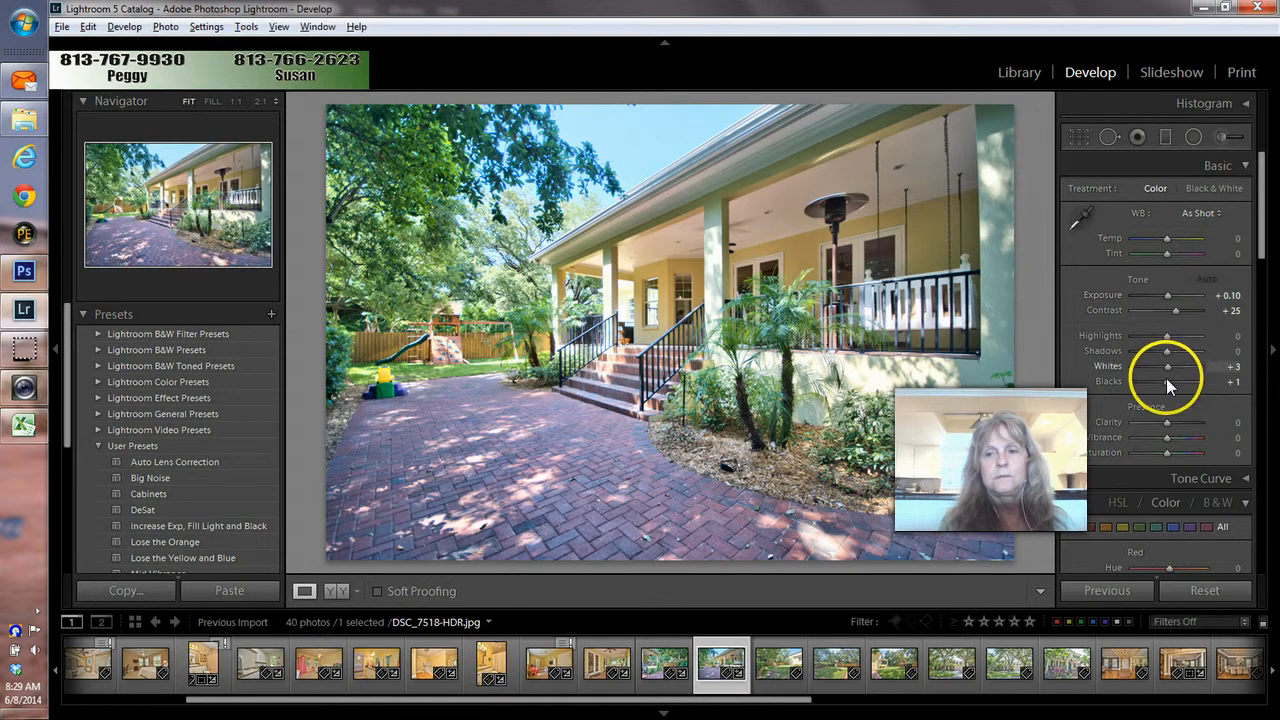
pyautogui.click(1185, 214)
pyautogui.click(1167, 250)
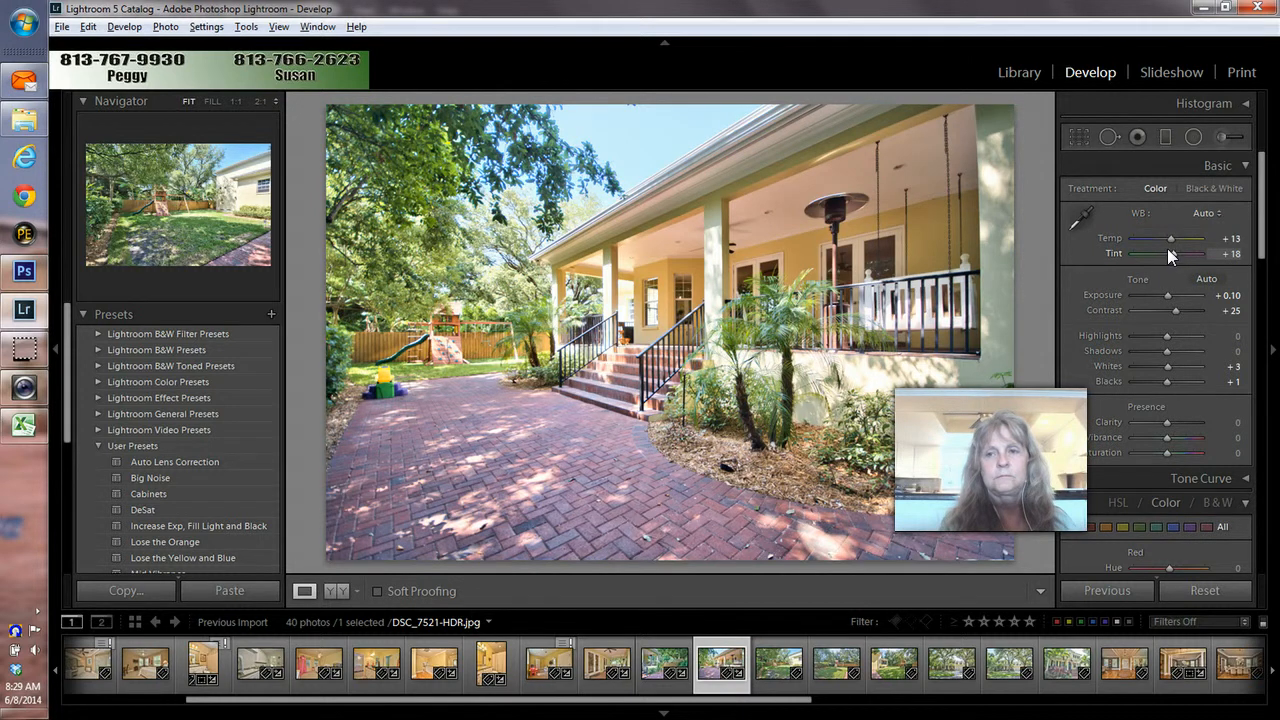
# Set the highlights to -100 on the backyard play-set photo, DSC_7521-HDR.jpg
pyautogui.click(777, 688)
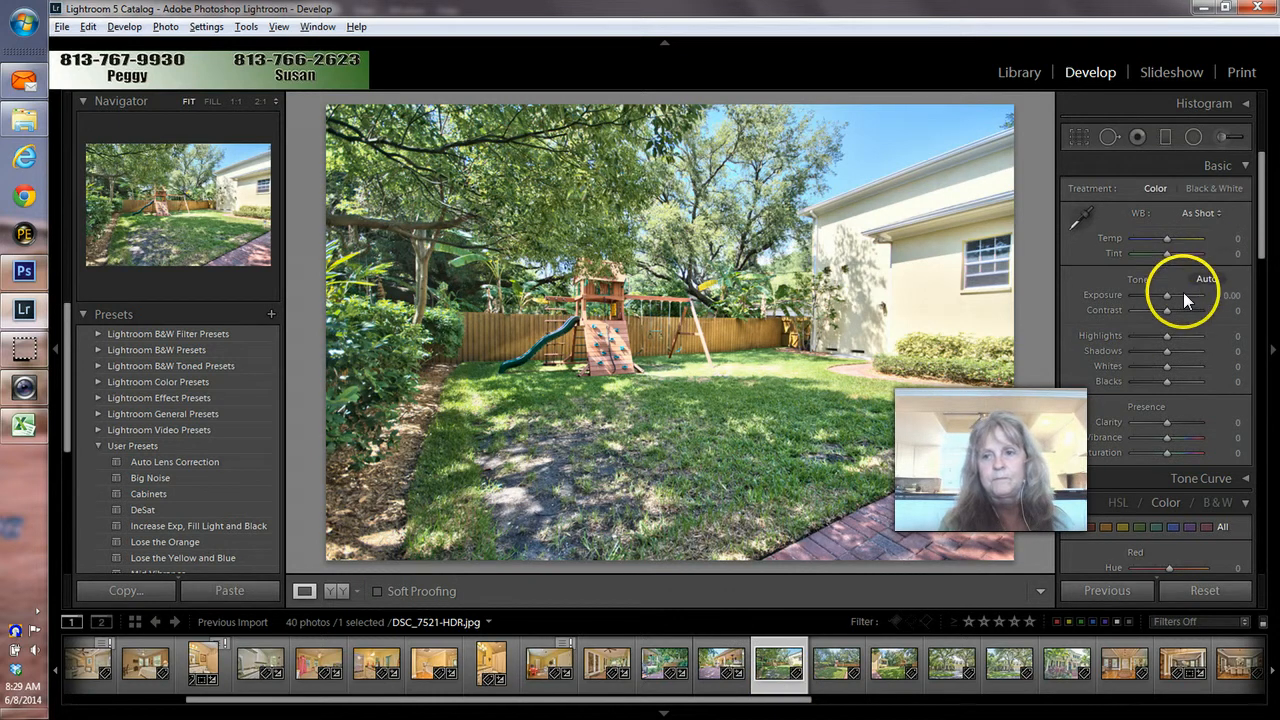
pyautogui.moveTo(1167, 336); pyautogui.dragTo(1096, 336)
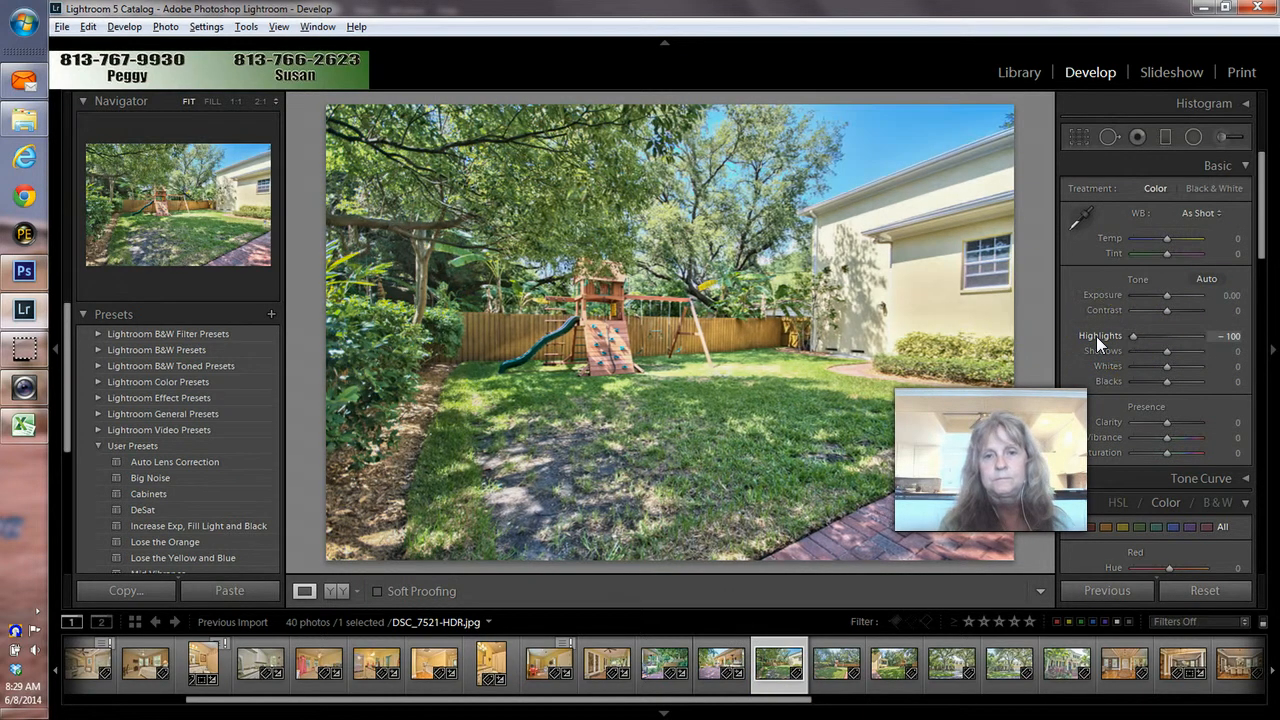
# Set the highlights to -88 and the temperature to +17 on the fire pit photo, DSC_7515-HDR.jpg
pyautogui.click(698, 688)
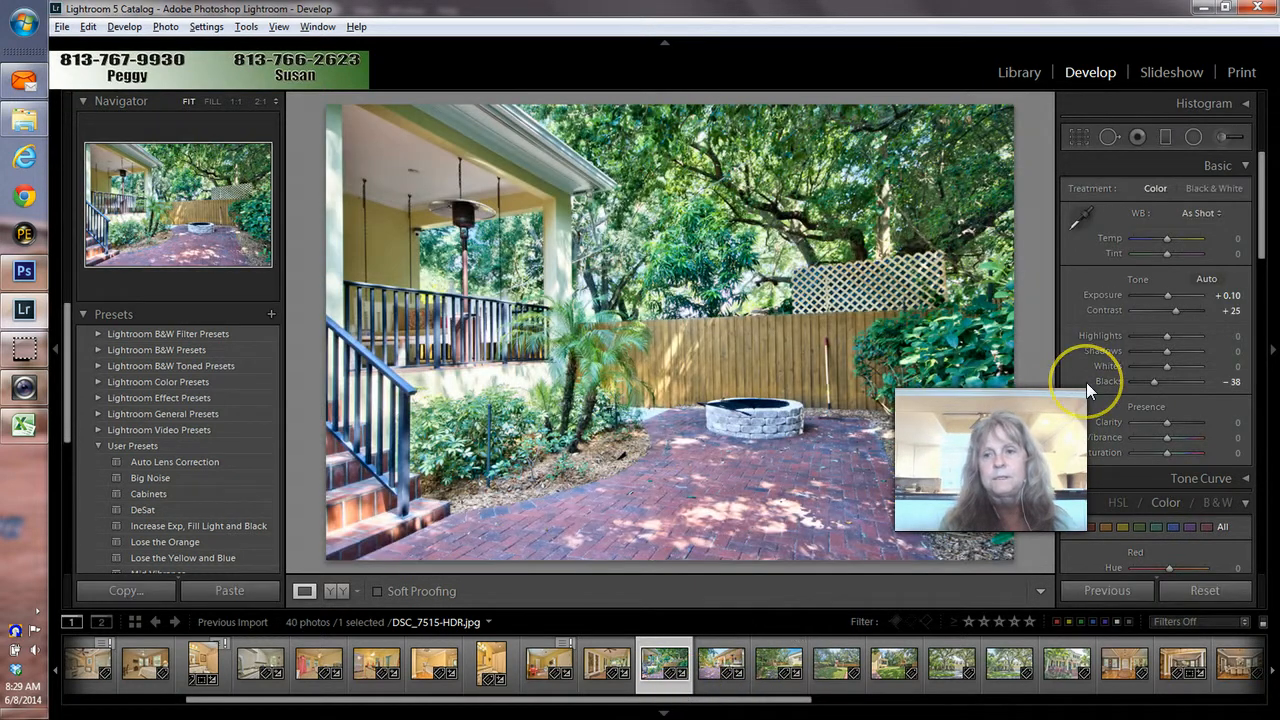
pyautogui.moveTo(1164, 339); pyautogui.dragTo(1124, 336)
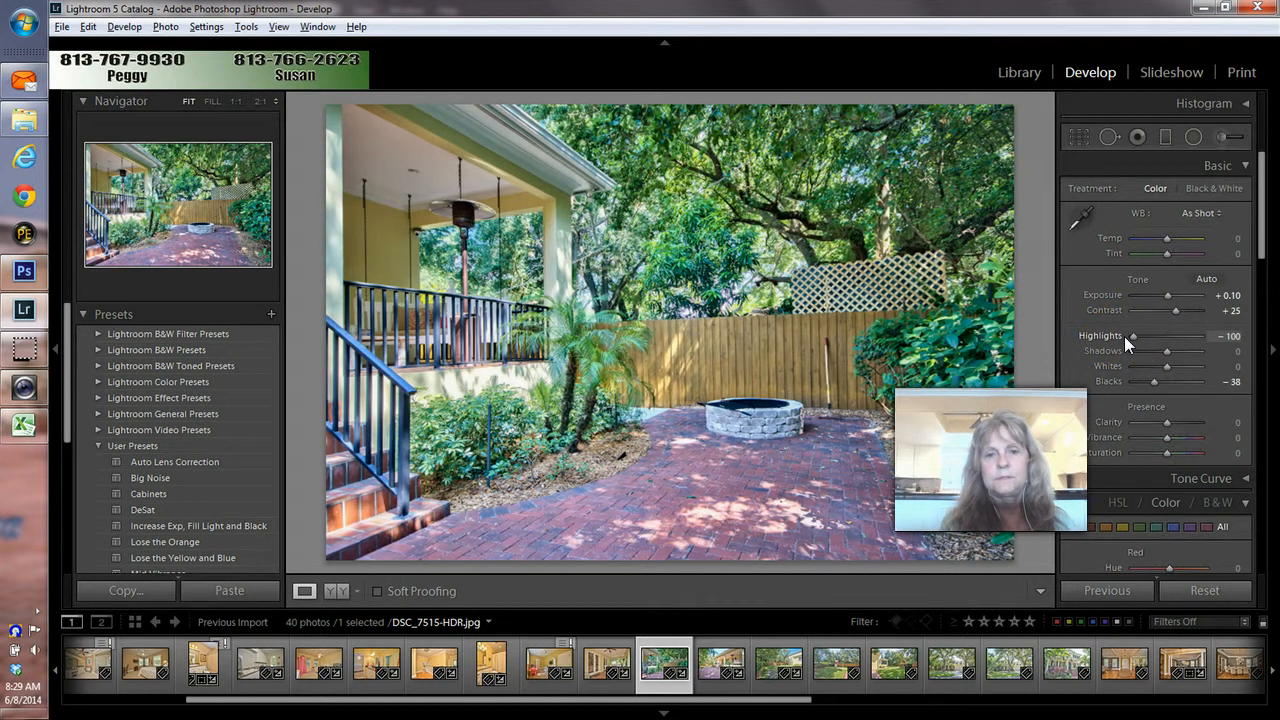
pyautogui.moveTo(1131, 336); pyautogui.dragTo(1140, 336)
pyautogui.moveTo(1168, 238); pyautogui.dragTo(1166, 237)
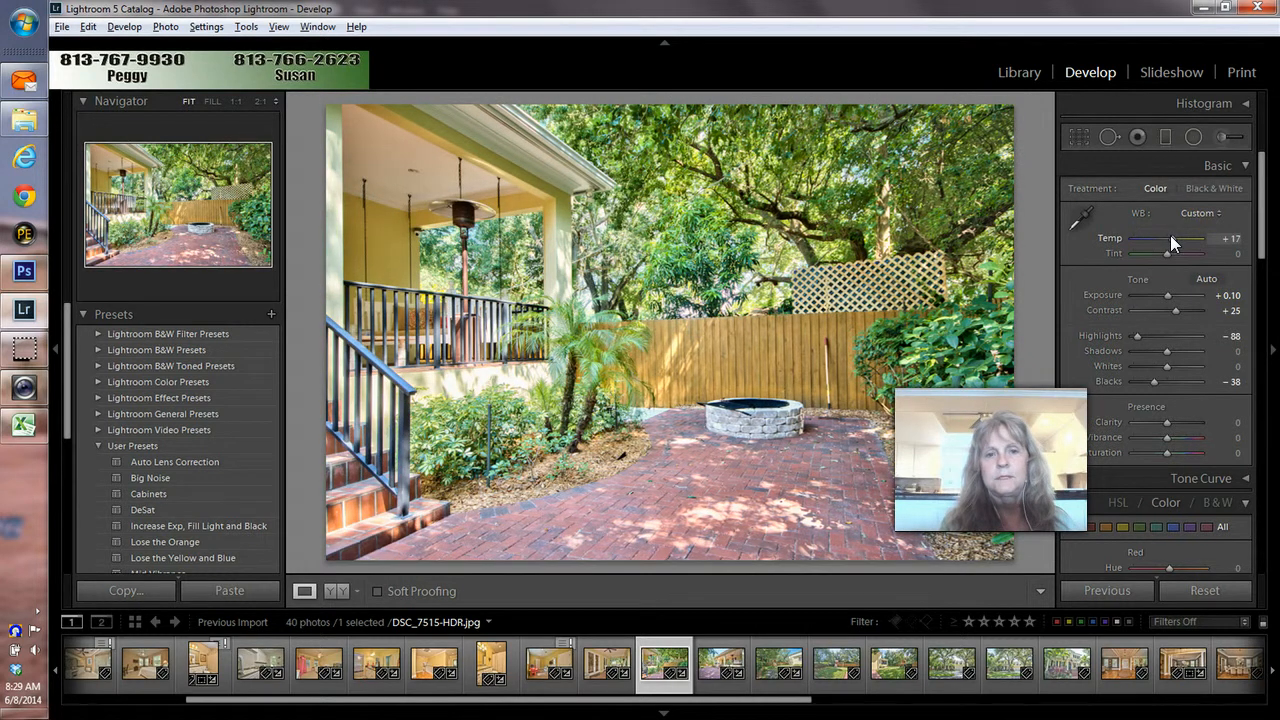
# On DSC_7518-HDR.jpg, set highlights to -100, reset white balance to As Shot, and set temperature to +14 and exposure to -0.24
pyautogui.click(708, 676)
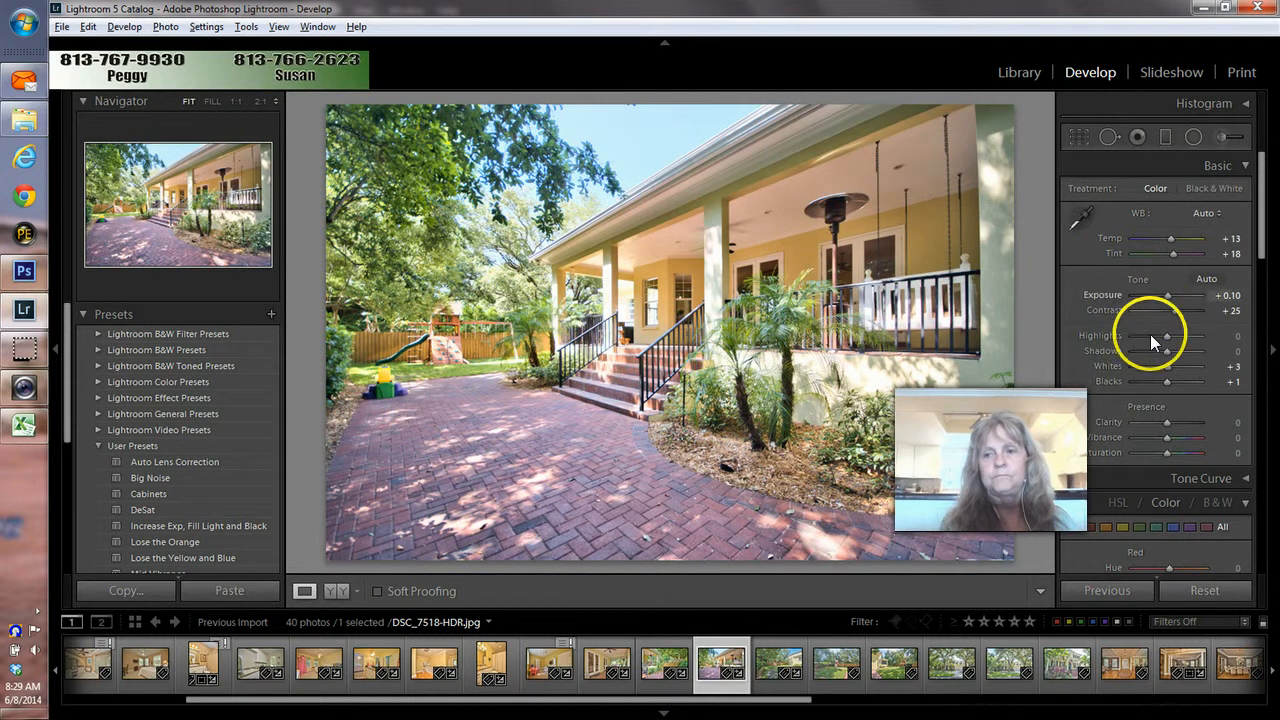
pyautogui.moveTo(1167, 336); pyautogui.dragTo(1121, 335)
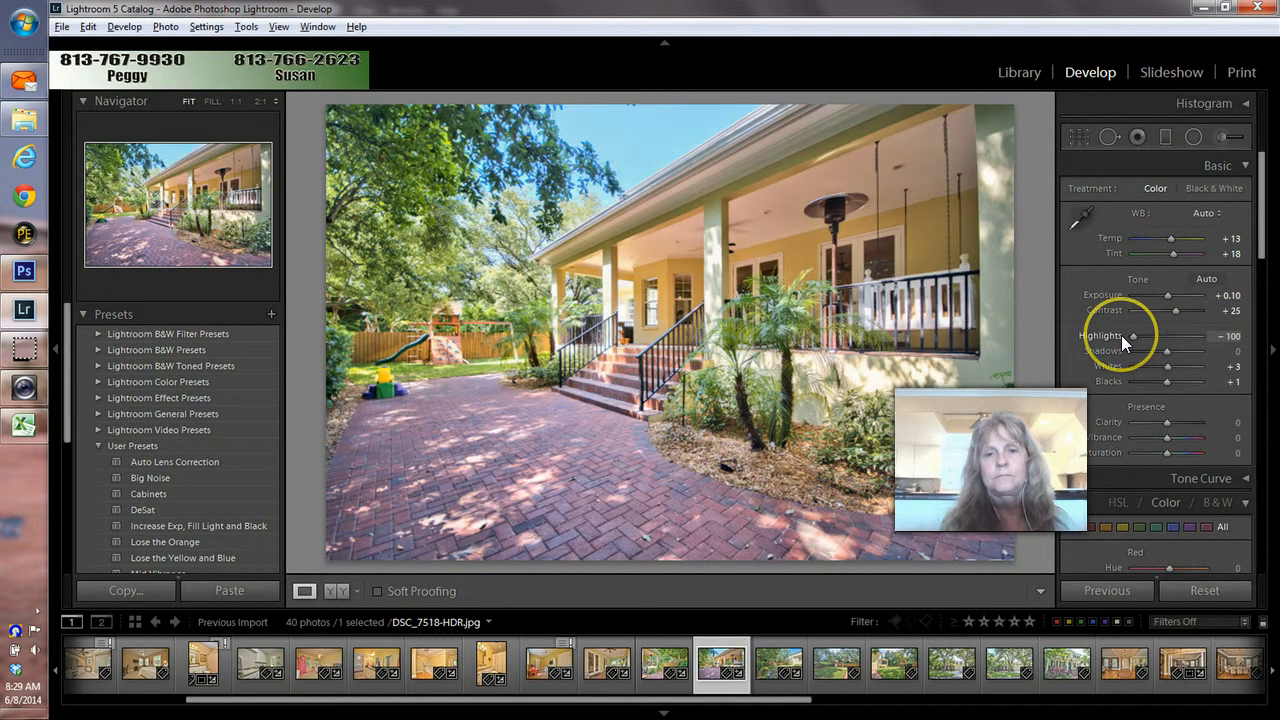
pyautogui.moveTo(1169, 235); pyautogui.dragTo(1172, 239)
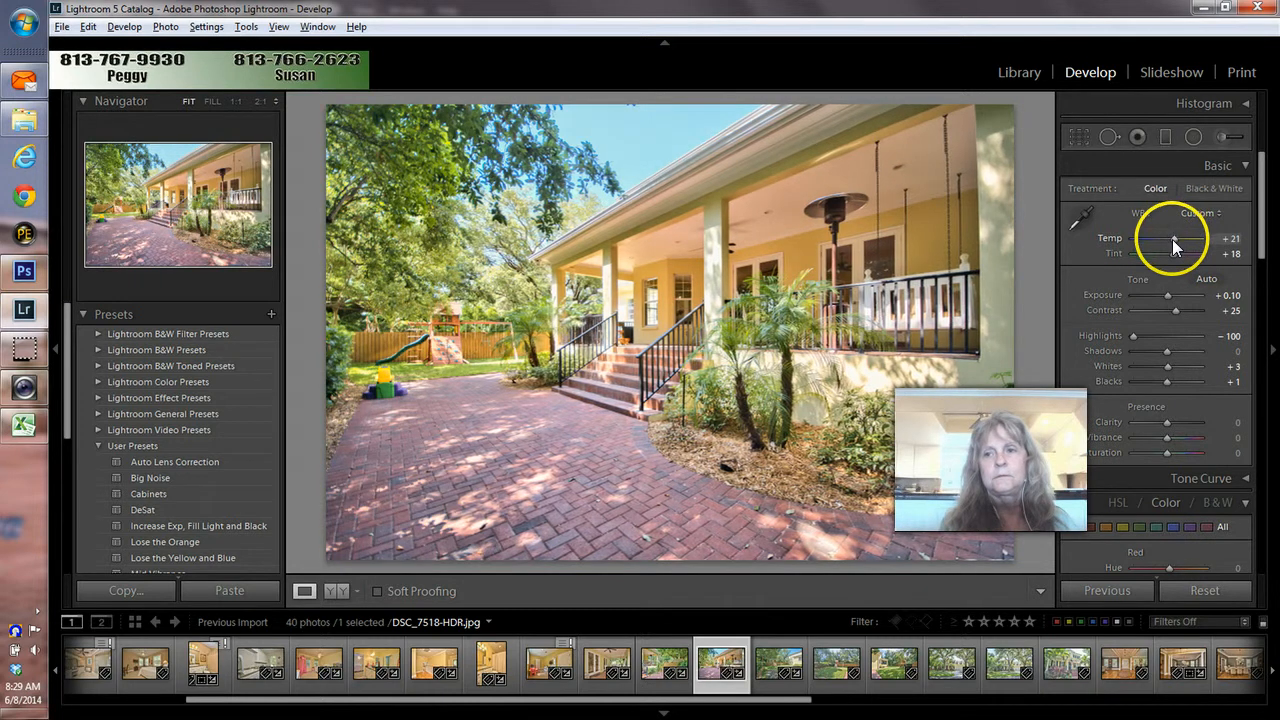
pyautogui.click(1198, 214)
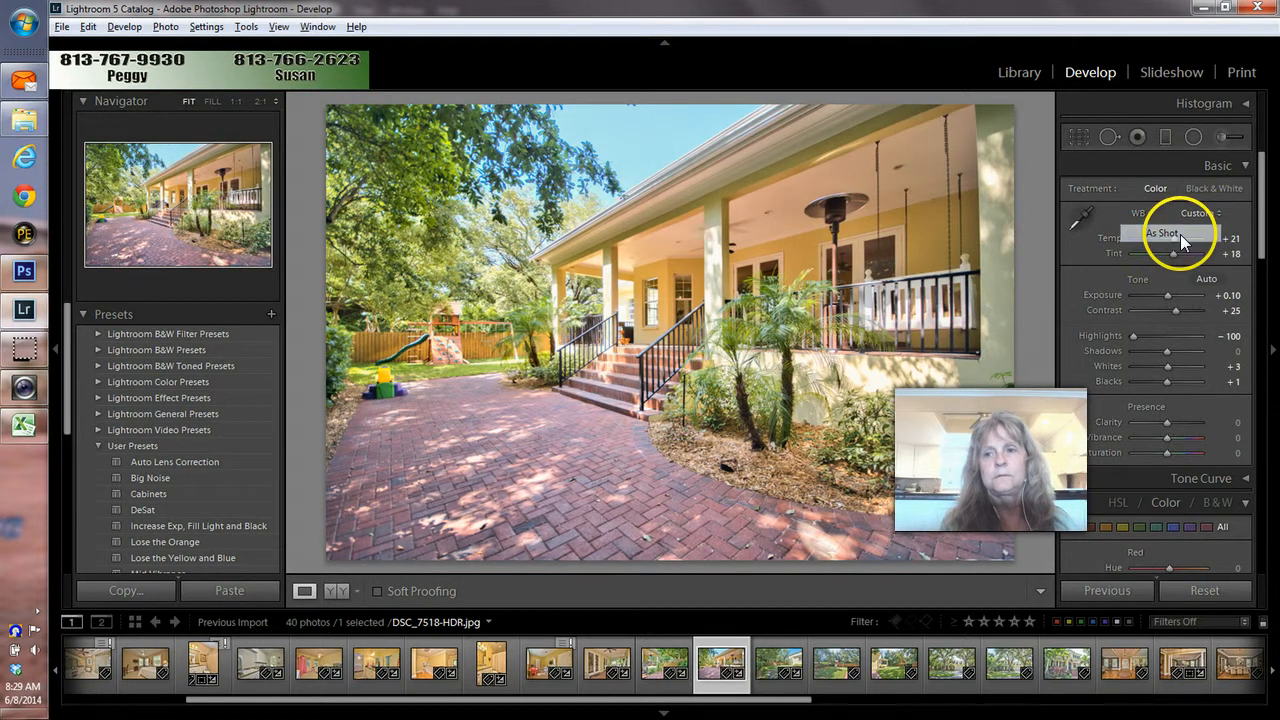
pyautogui.click(1163, 233)
pyautogui.click(1172, 237)
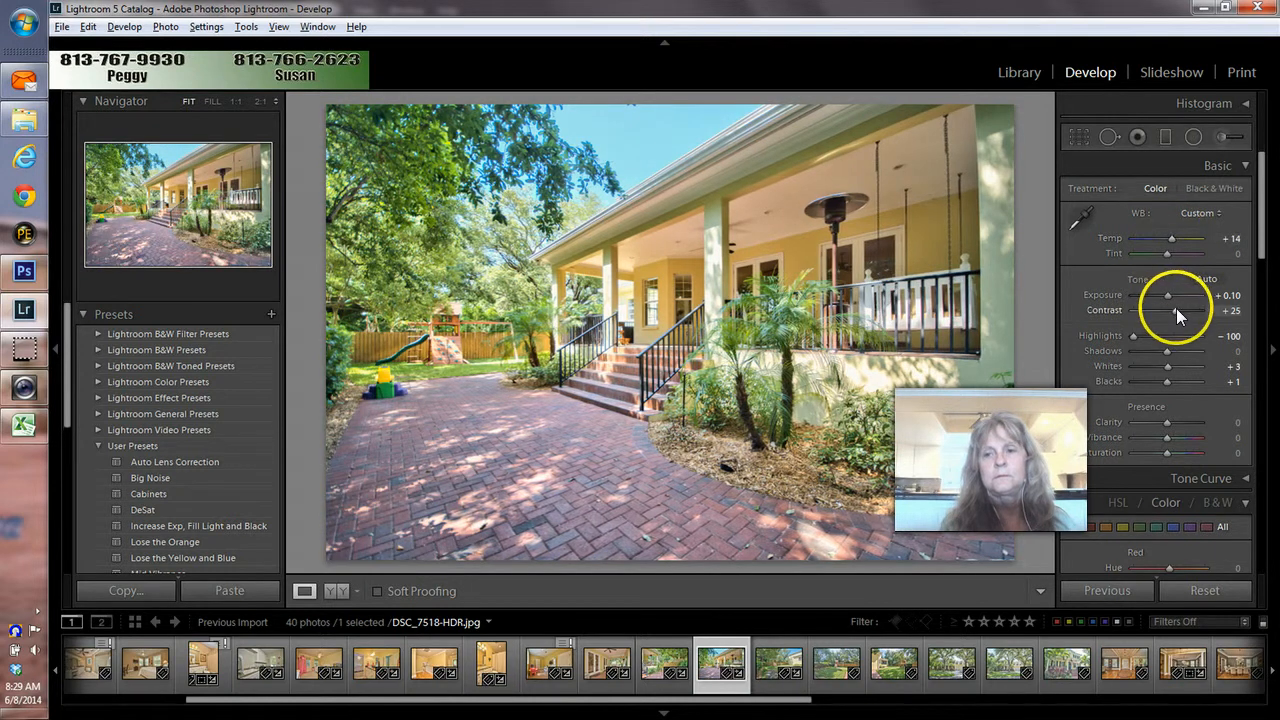
pyautogui.moveTo(1168, 298); pyautogui.dragTo(1165, 296)
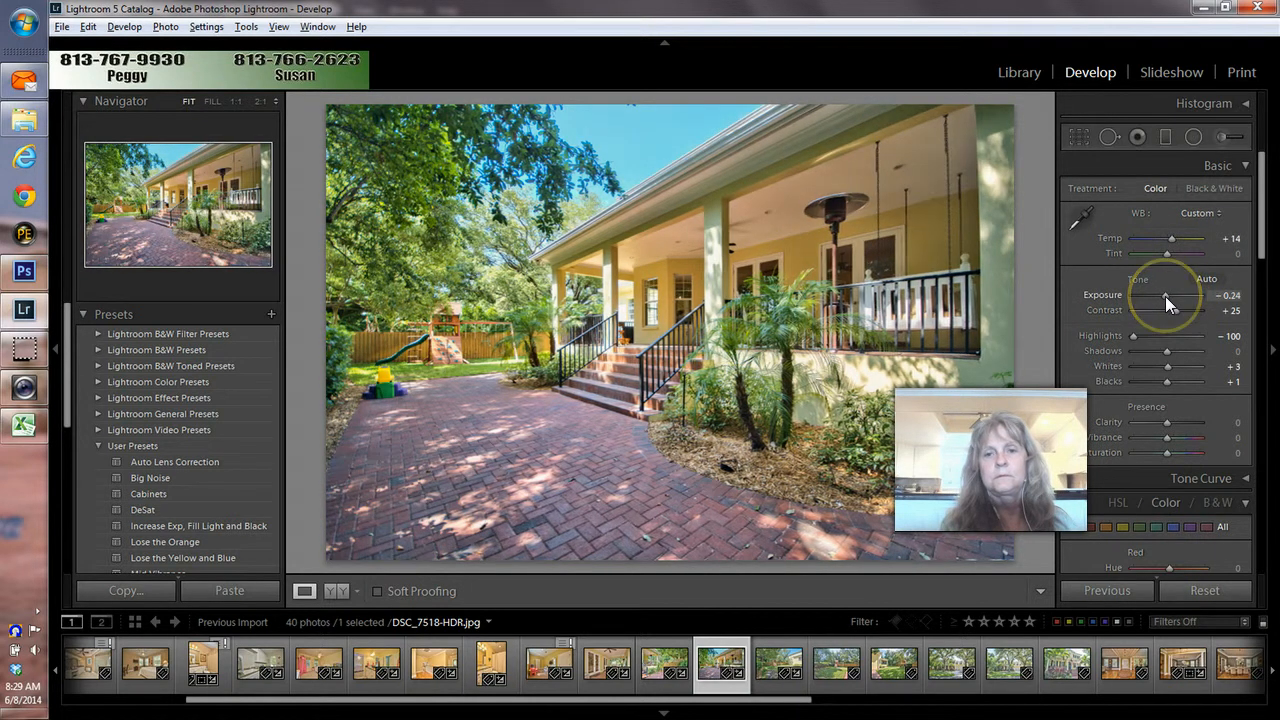
# Set the temperature to +5 and the exposure to -0.48 on the play-set photo, DSC_7521-HDR.jpg
pyautogui.click(791, 681)
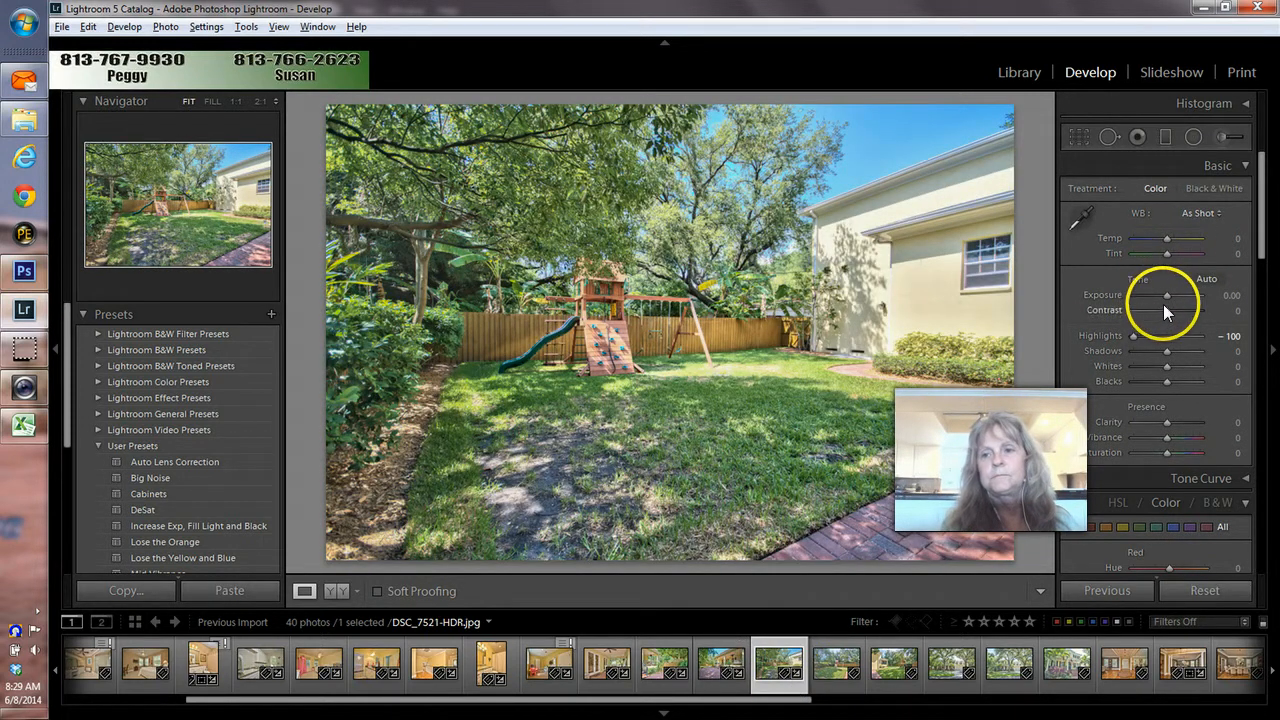
pyautogui.moveTo(1167, 237); pyautogui.dragTo(1168, 239)
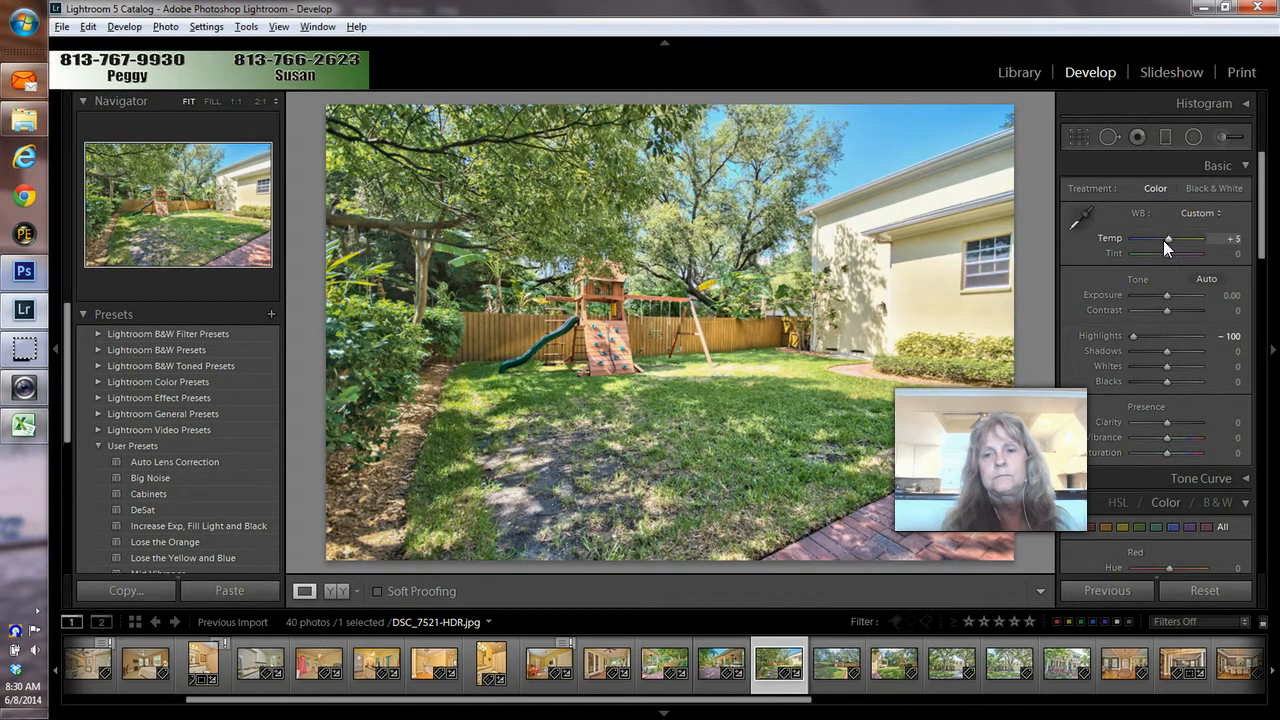
pyautogui.moveTo(1167, 293); pyautogui.dragTo(1164, 294)
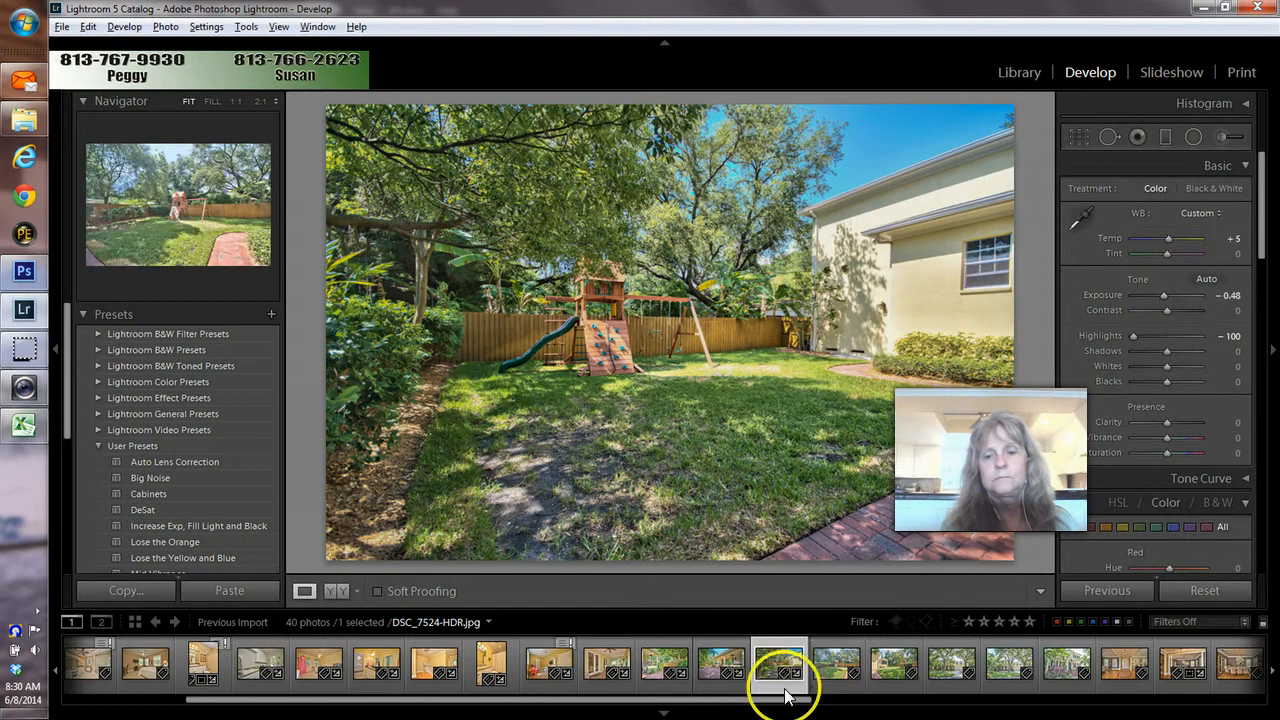
# Review the corrected fire pit, brick patio and play-set photos against each other
pyautogui.click(731, 688)
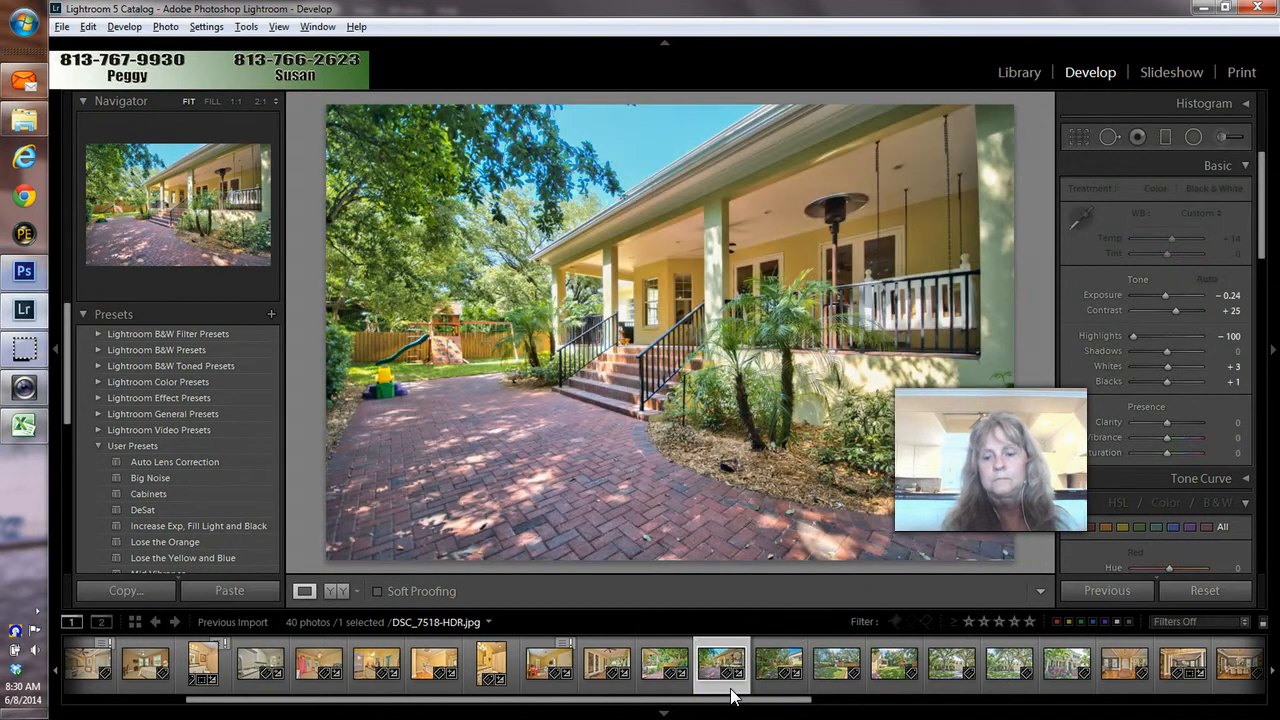
pyautogui.press('Left')
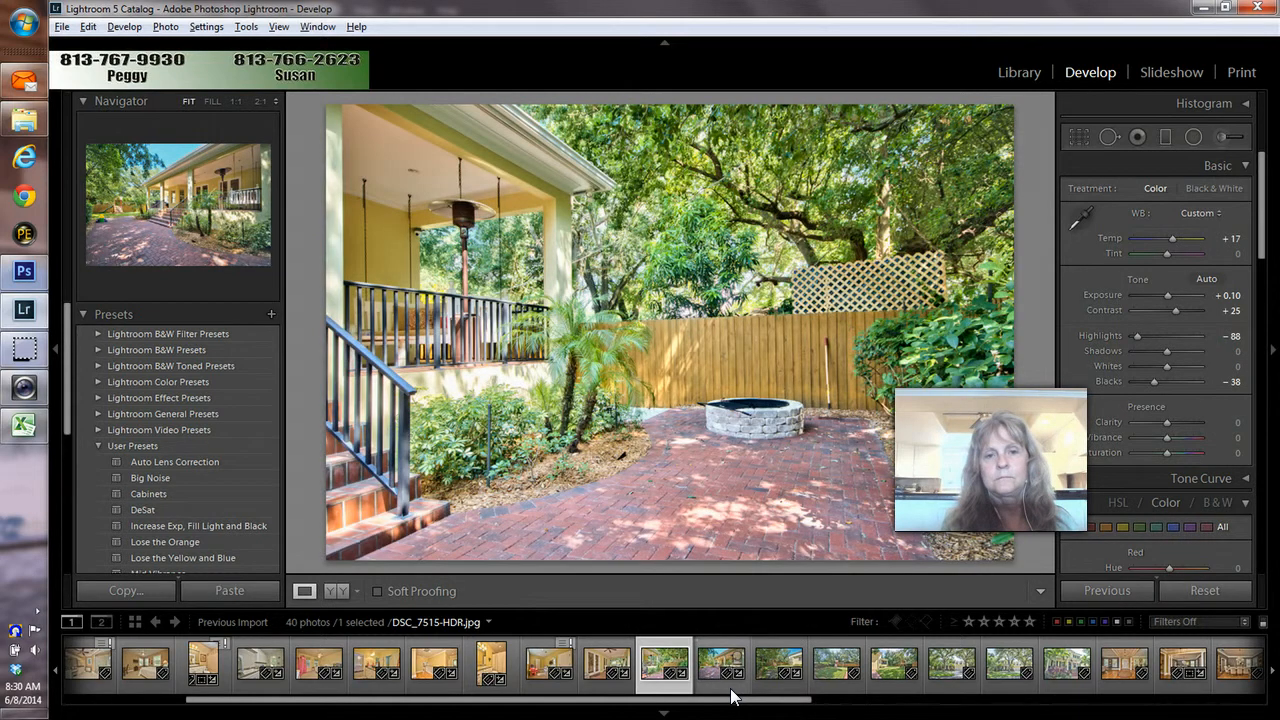
pyautogui.press('Right')
pyautogui.press('Right')
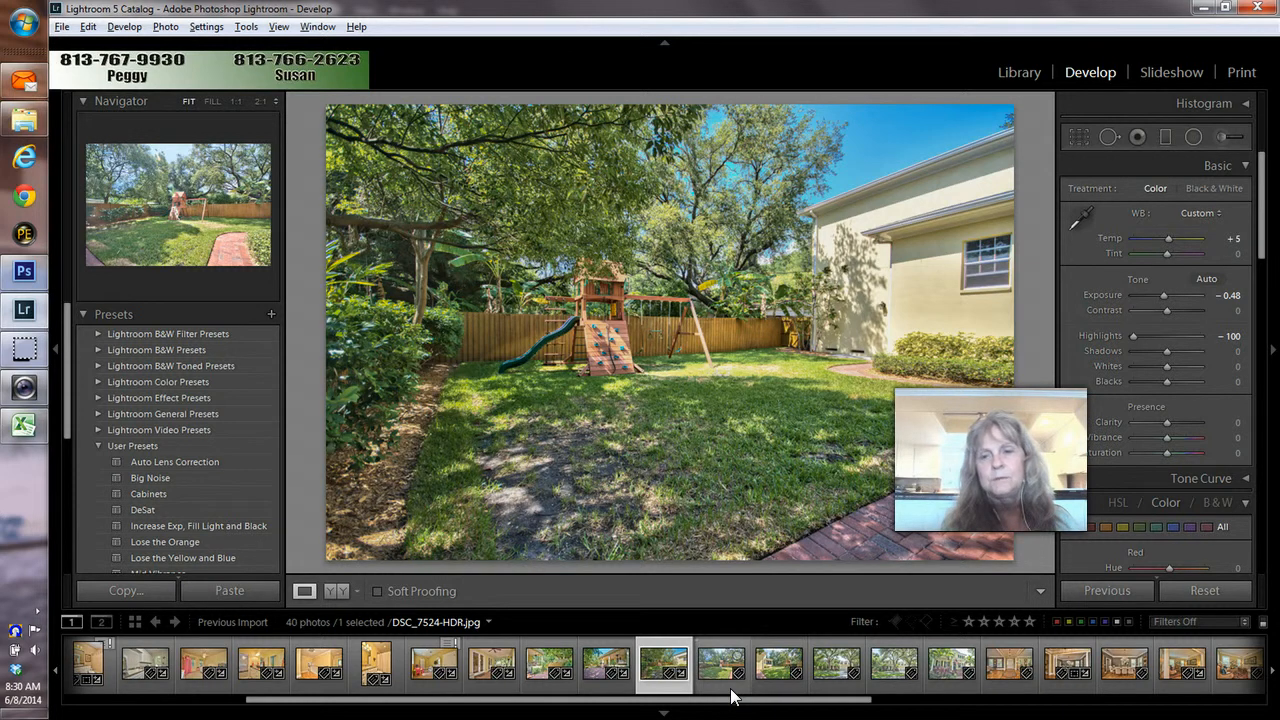
# Apply auto tone to the following swing-set lawn photo, then set exposure to -0.60, highlights to -88 and clarity to +57
pyautogui.press('Right')
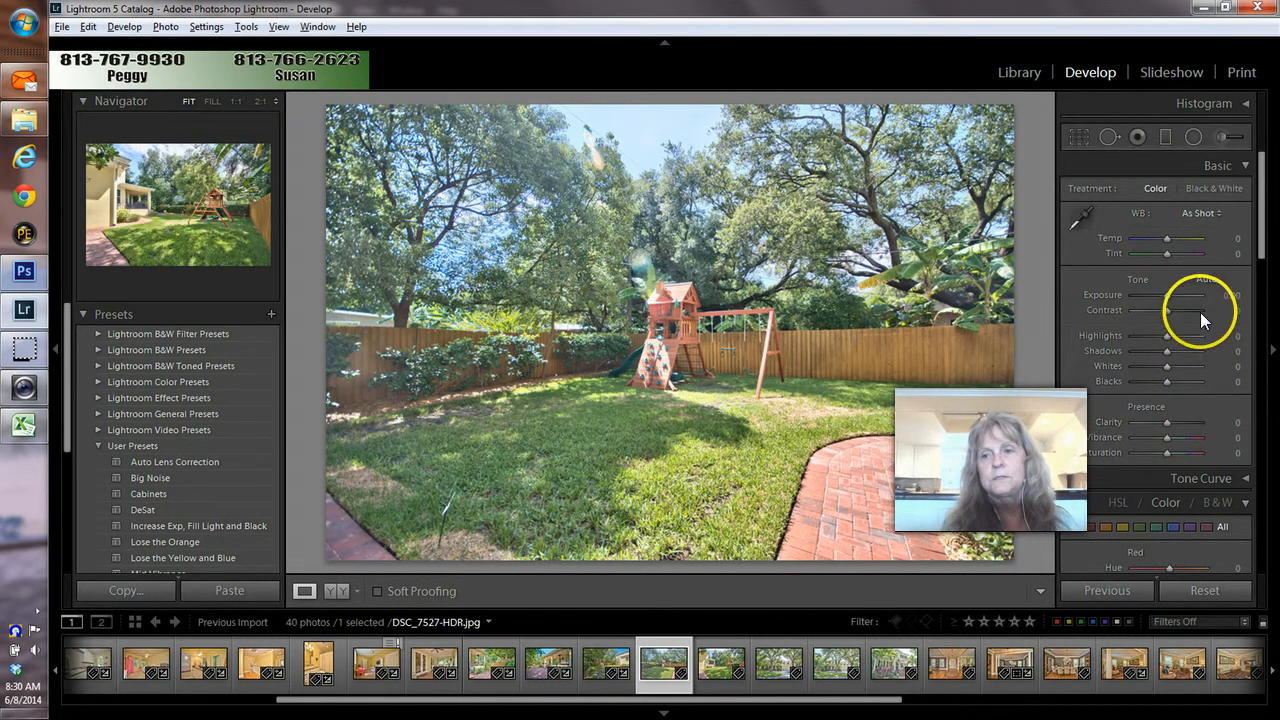
pyautogui.click(1204, 278)
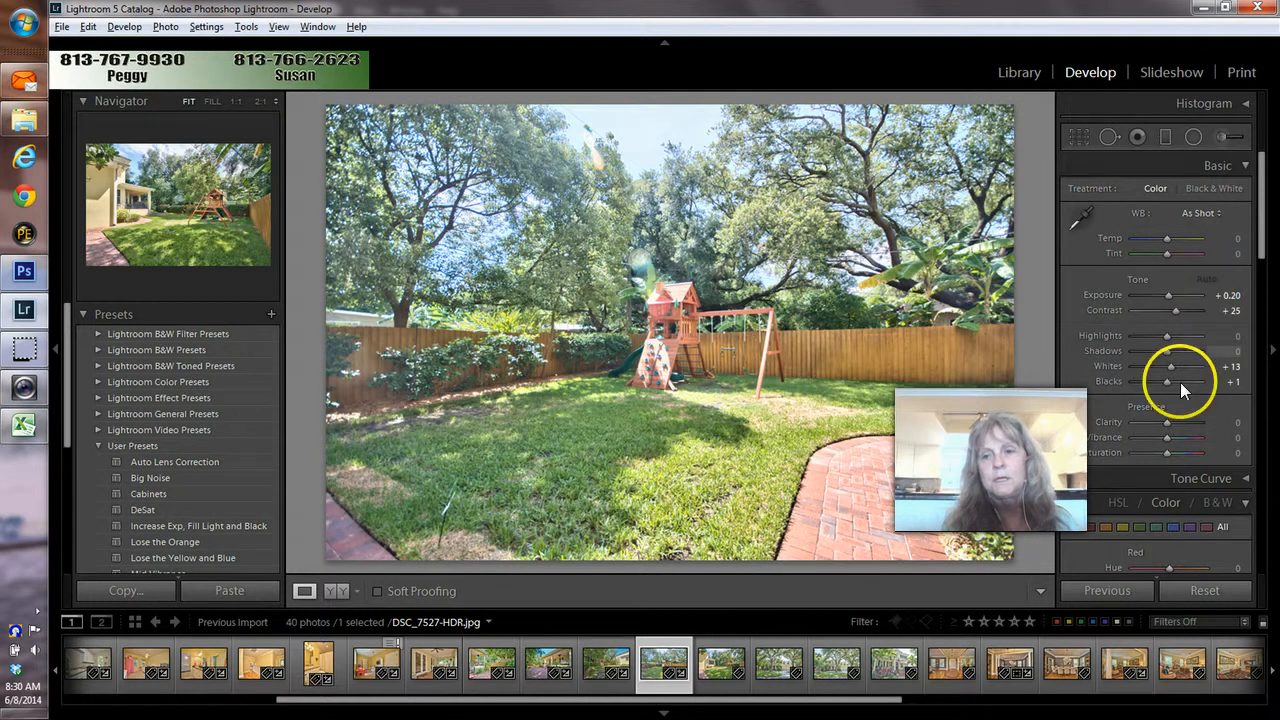
pyautogui.moveTo(1169, 298); pyautogui.dragTo(1137, 335)
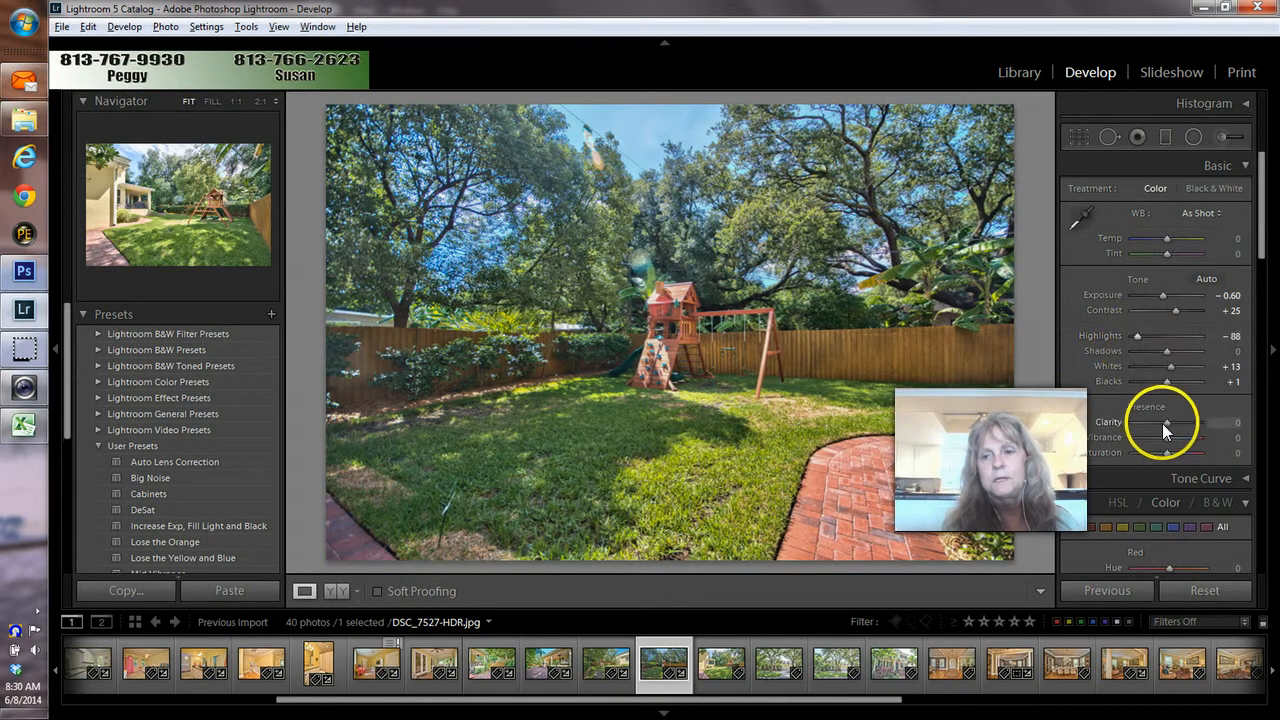
pyautogui.moveTo(1167, 423); pyautogui.dragTo(1195, 422)
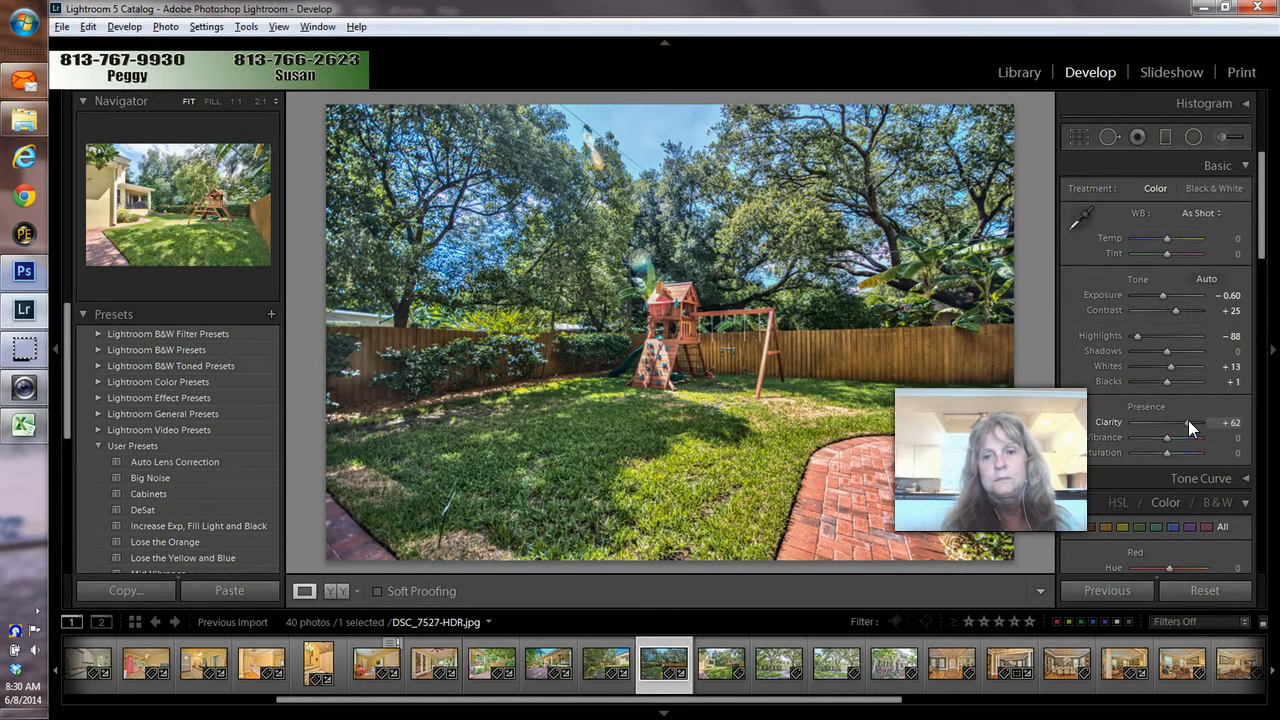
pyautogui.moveTo(1187, 422); pyautogui.dragTo(1186, 422)
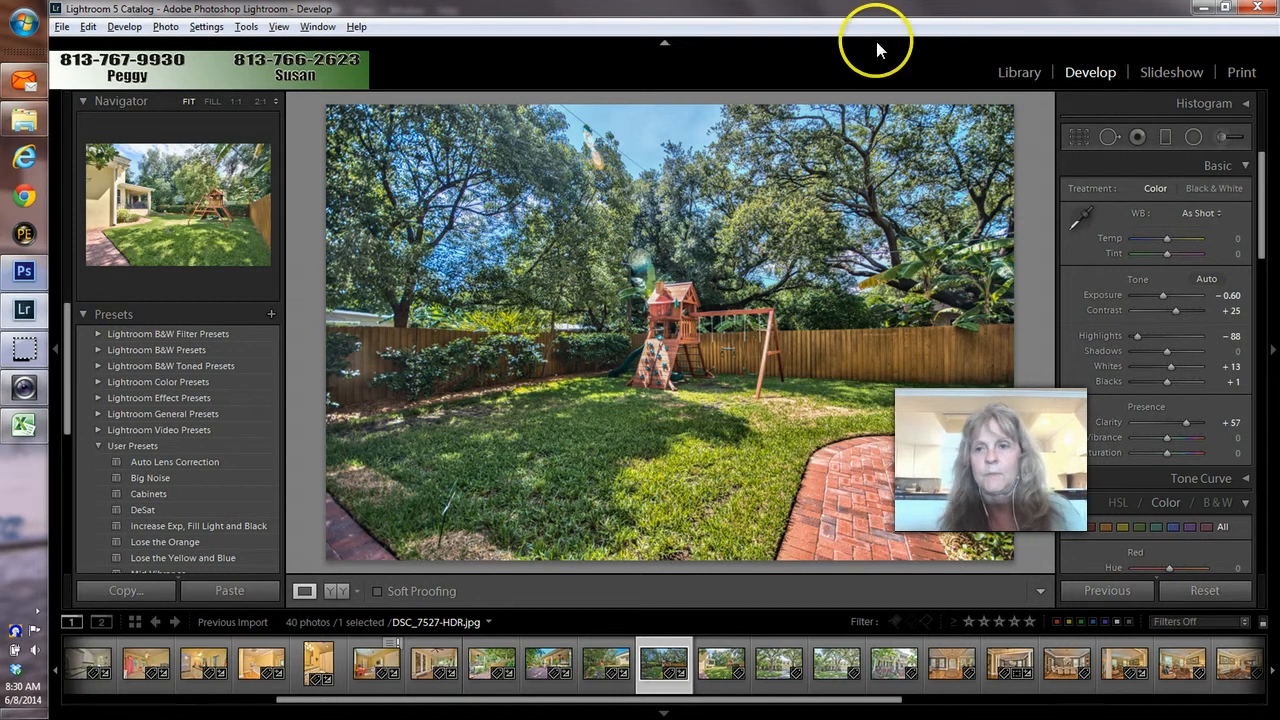
# Heal the lens flare streak in the treetops above the swing set with a size 76 spot removal brush
pyautogui.click(1112, 137)
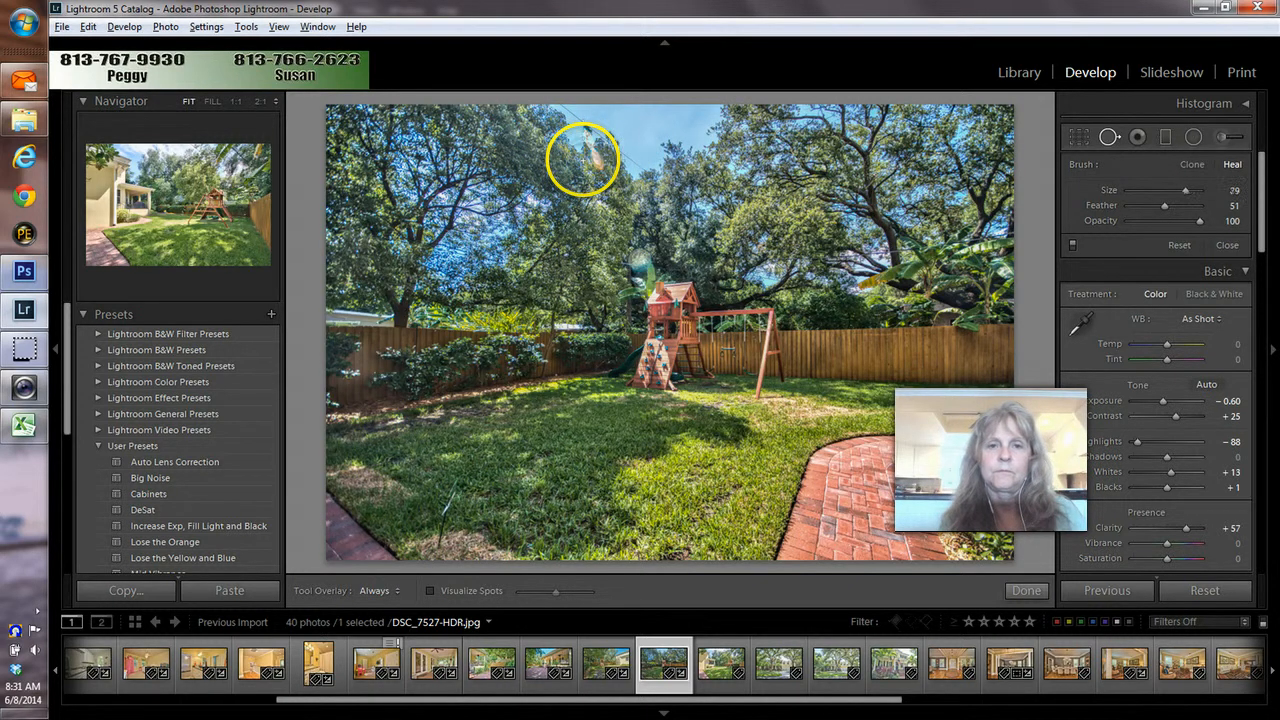
pyautogui.scroll(2, 583, 159)
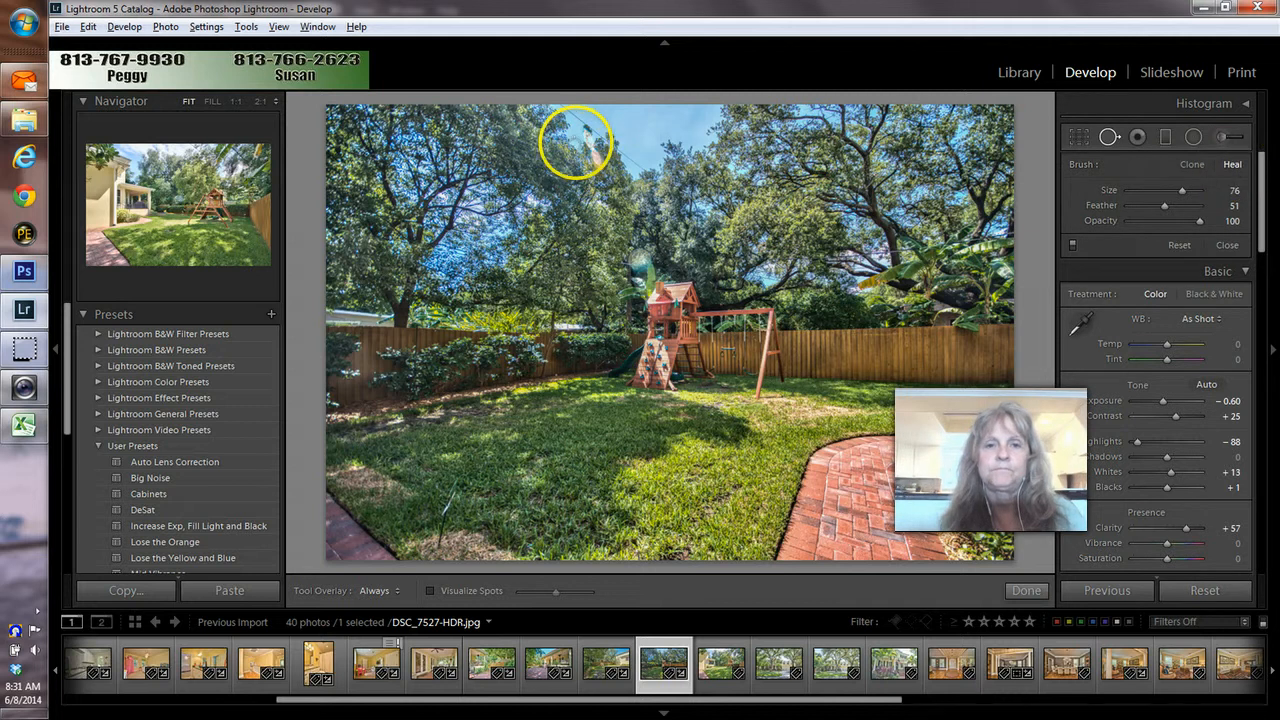
pyautogui.moveTo(585, 133); pyautogui.dragTo(598, 165)
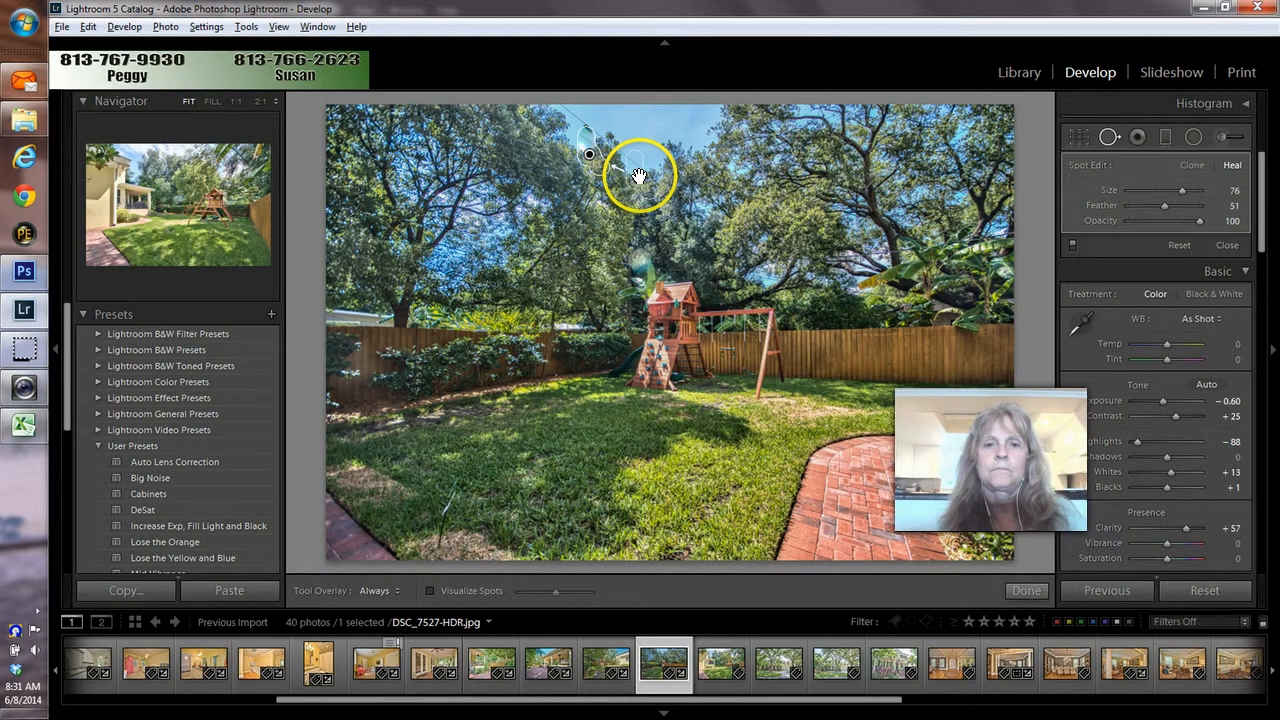
# Heal the remaining lens flare spots in the trees above the play tower and close the spot removal tool
pyautogui.moveTo(635, 180); pyautogui.dragTo(615, 193)
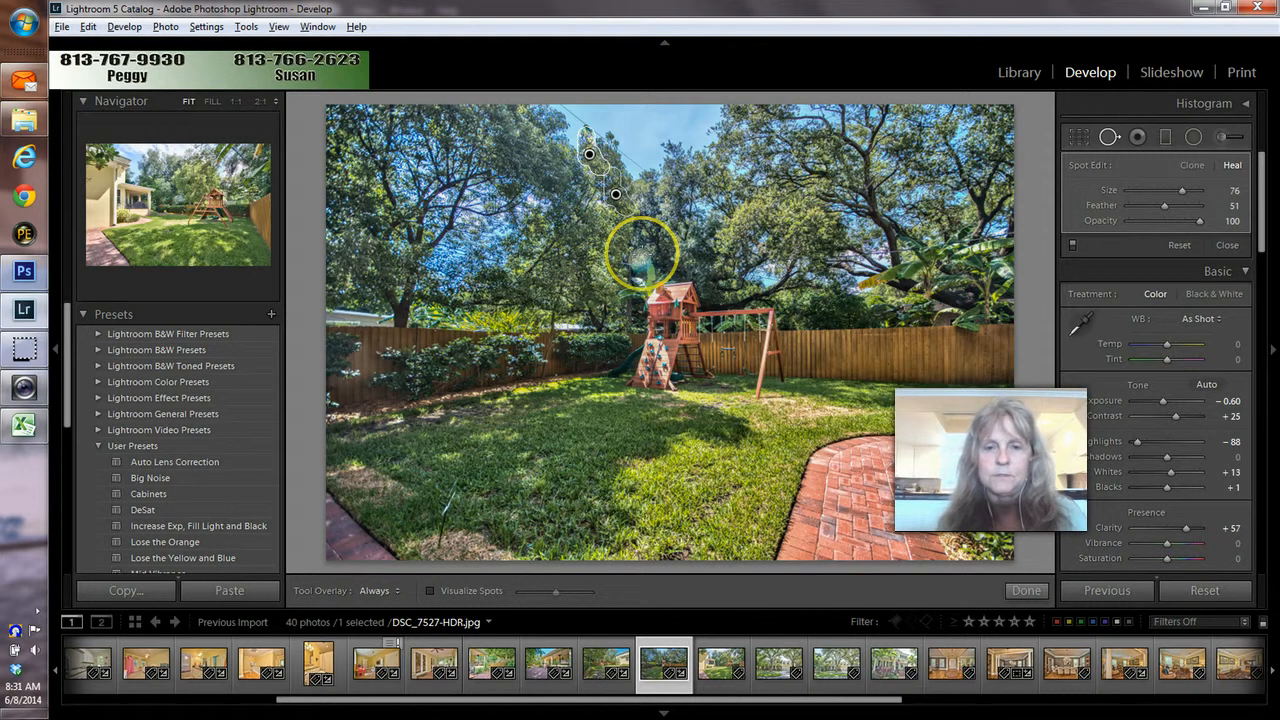
pyautogui.click(641, 255)
pyautogui.moveTo(642, 259); pyautogui.dragTo(639, 266)
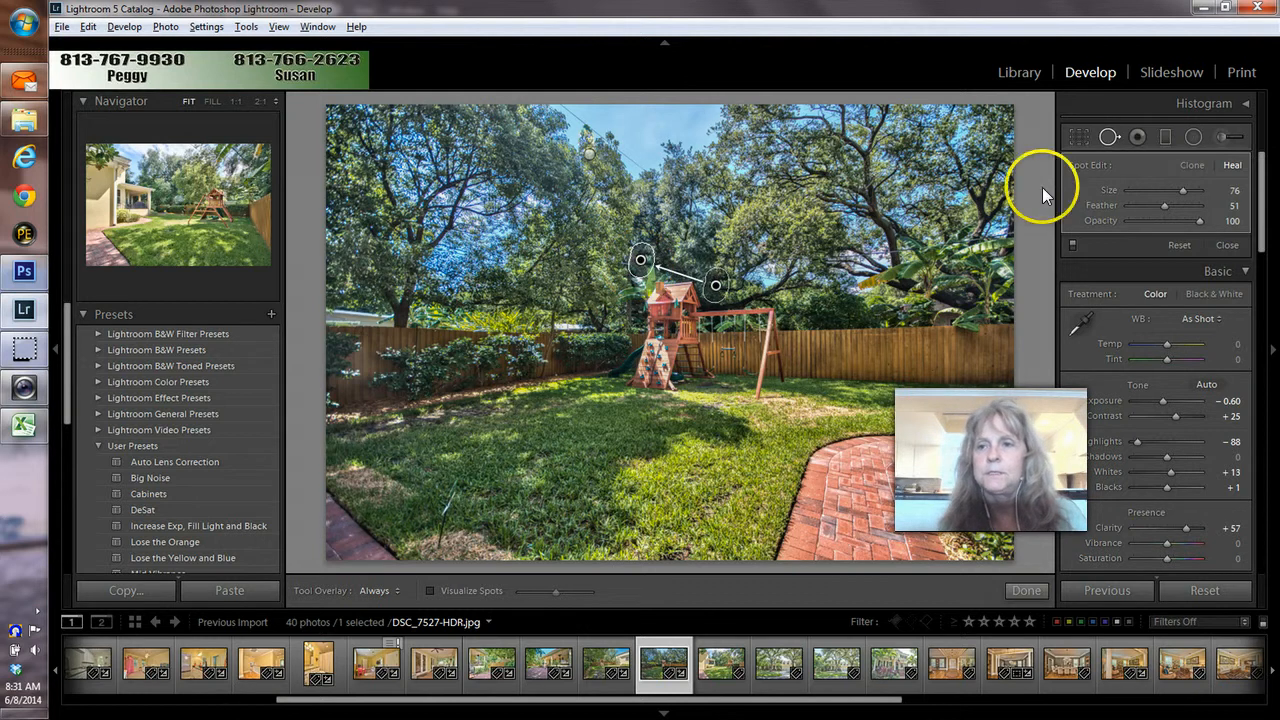
pyautogui.click(1226, 246)
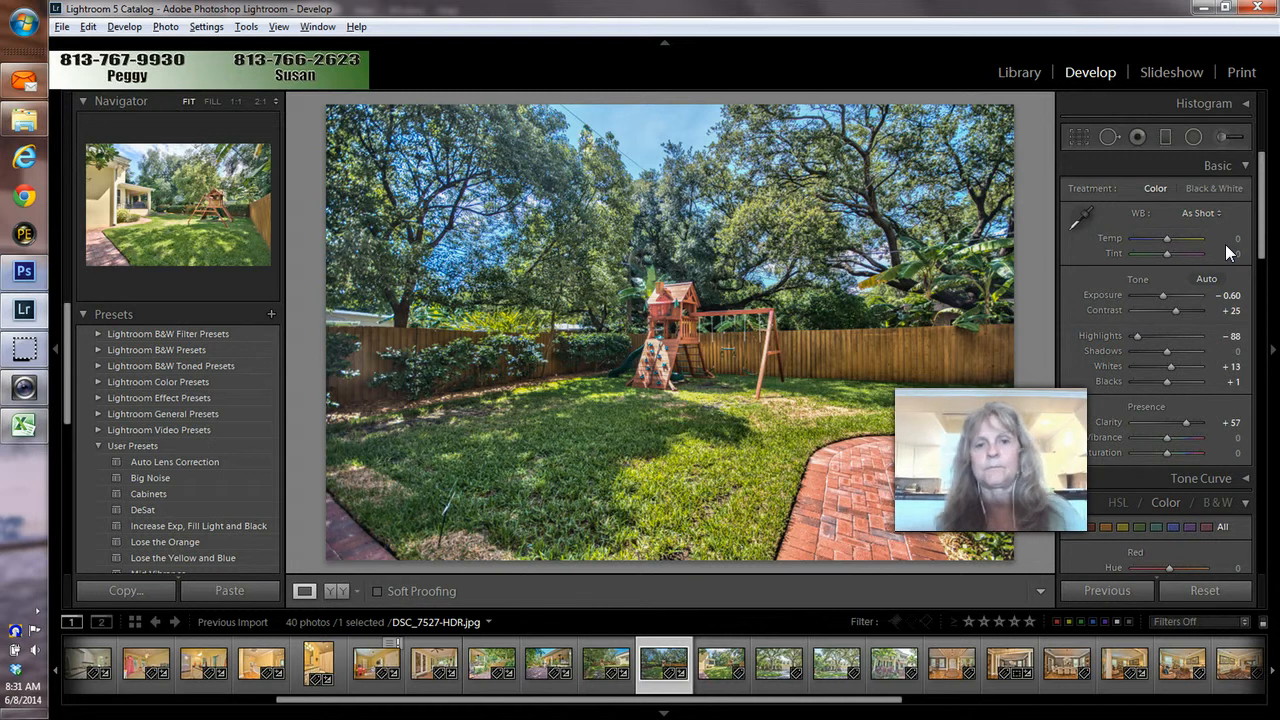
pyautogui.click(1233, 257)
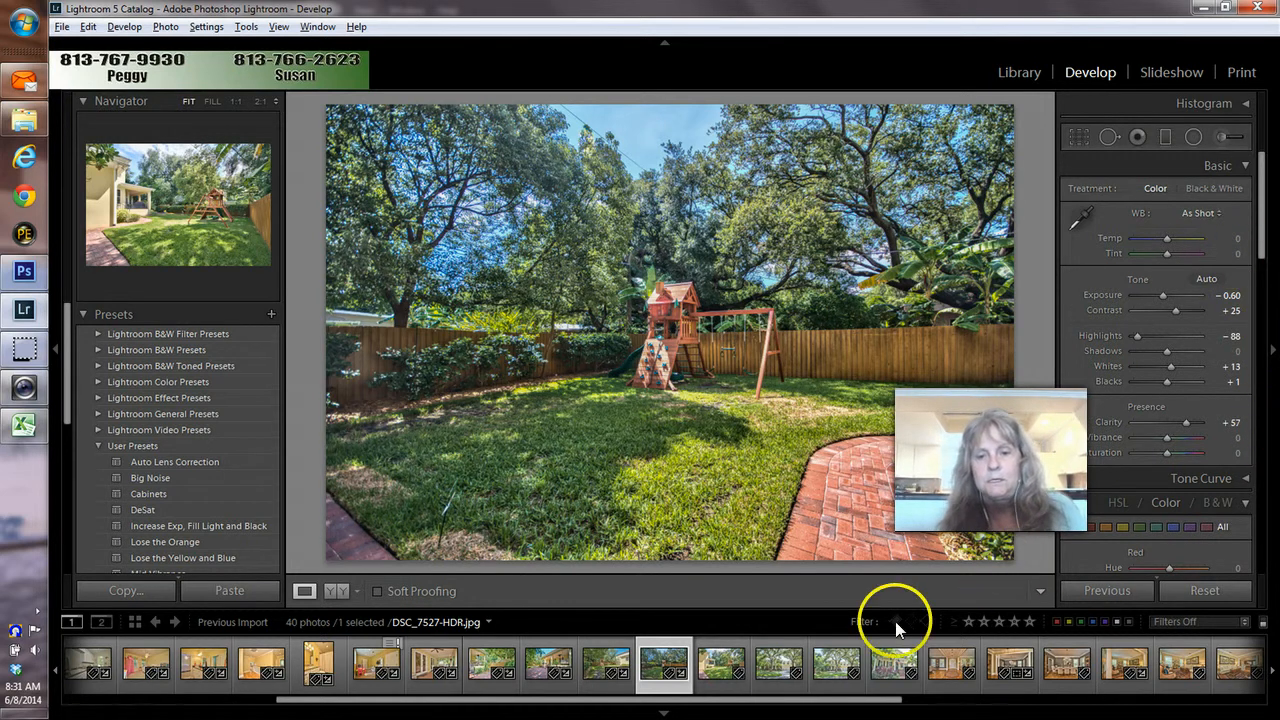
# Copy only the white balance and basic tone settings from the corrected play-set photo, DSC_7521-HDR.jpg
pyautogui.click(707, 686)
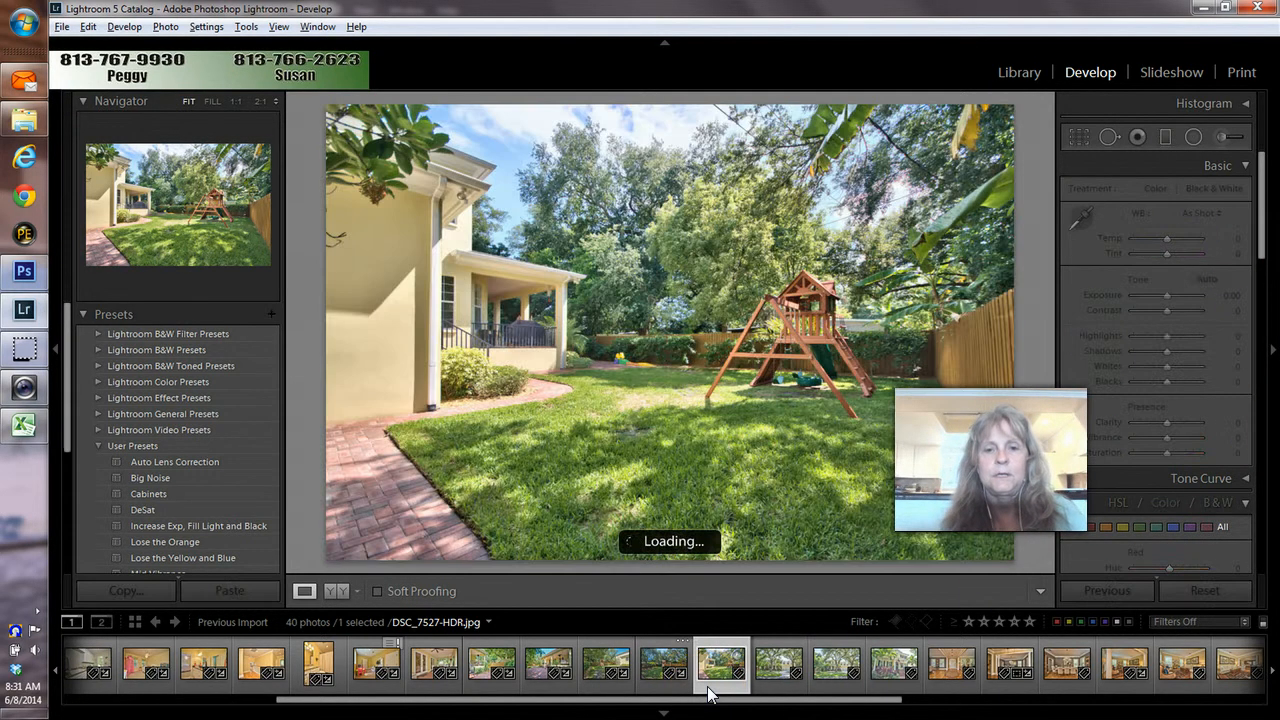
pyautogui.click(592, 688)
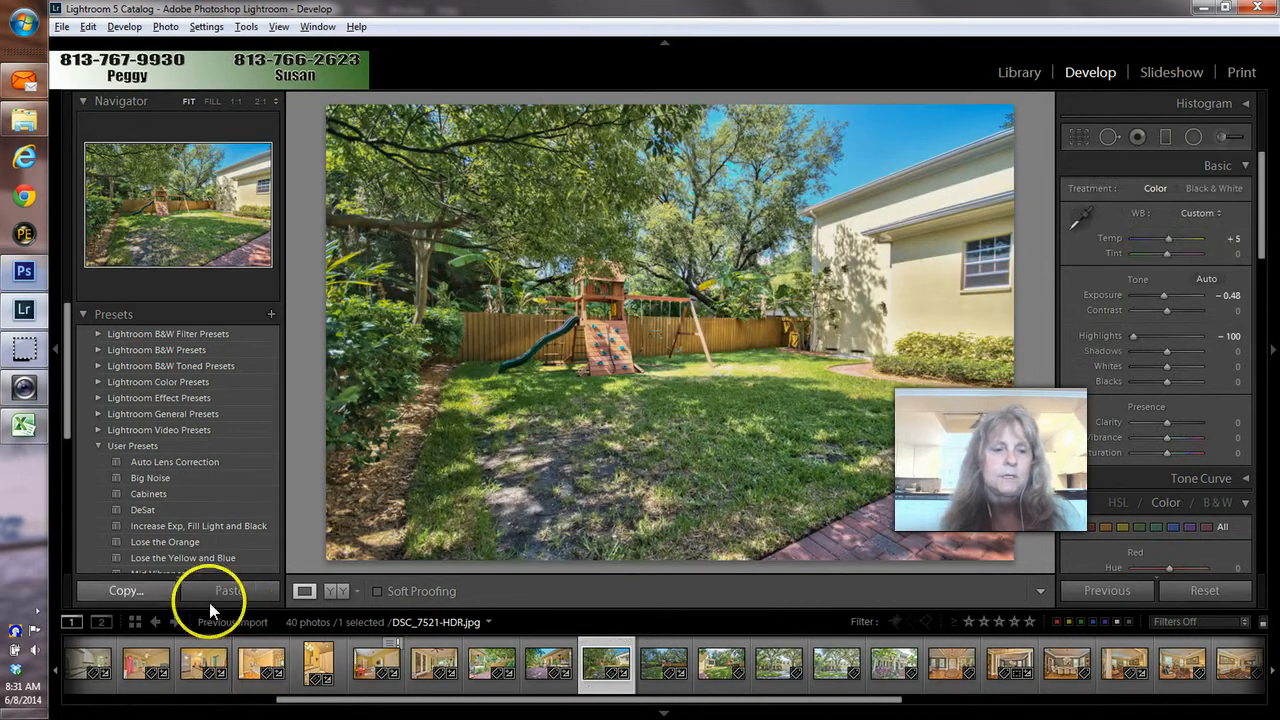
pyautogui.click(133, 591)
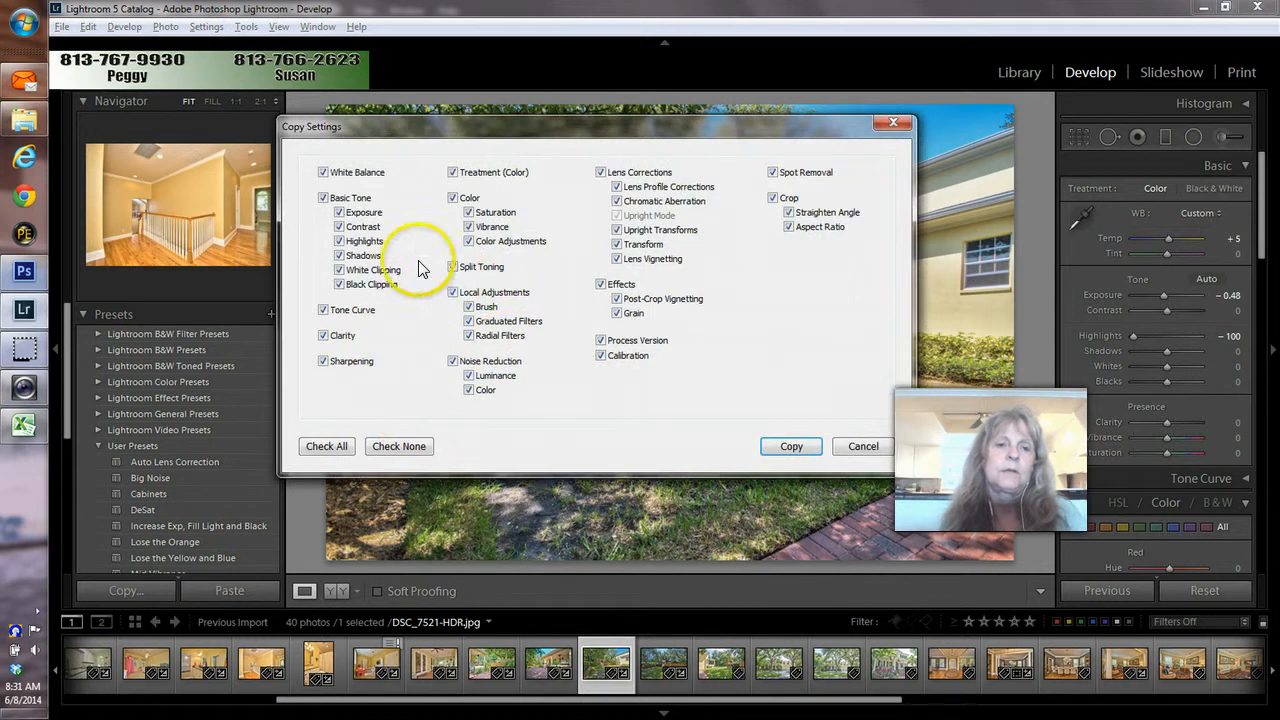
pyautogui.click(391, 450)
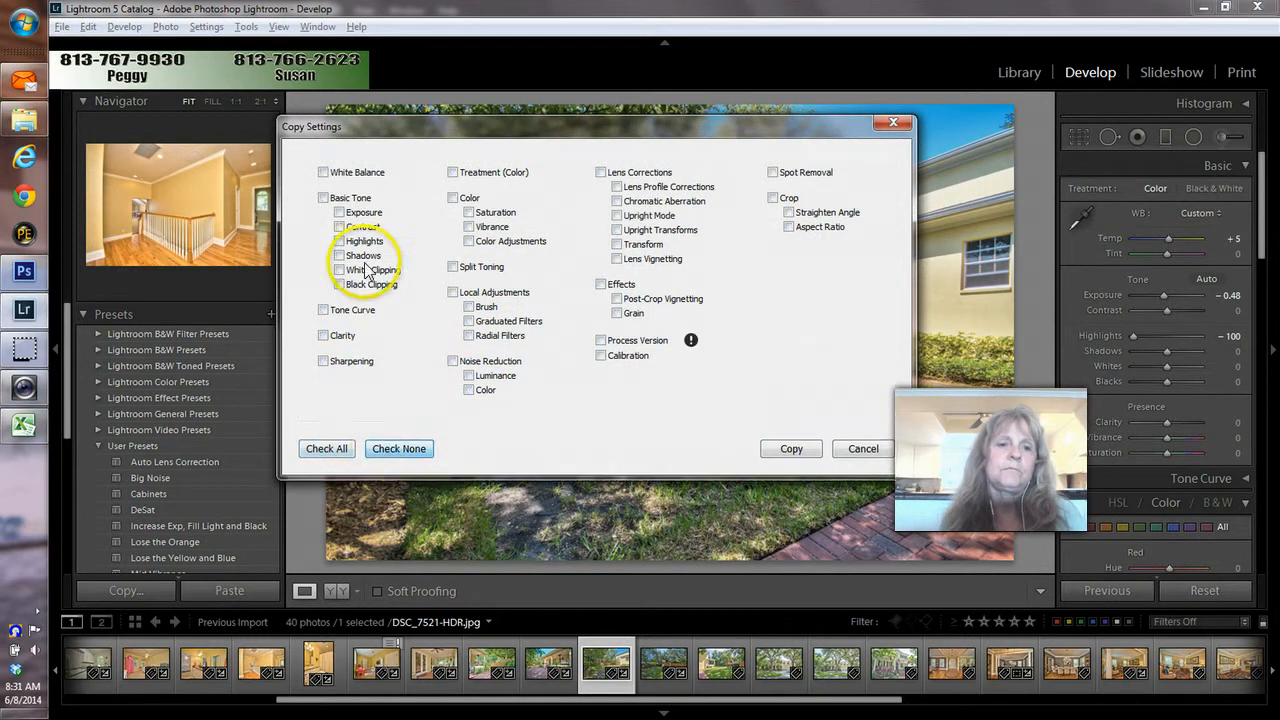
pyautogui.click(323, 173)
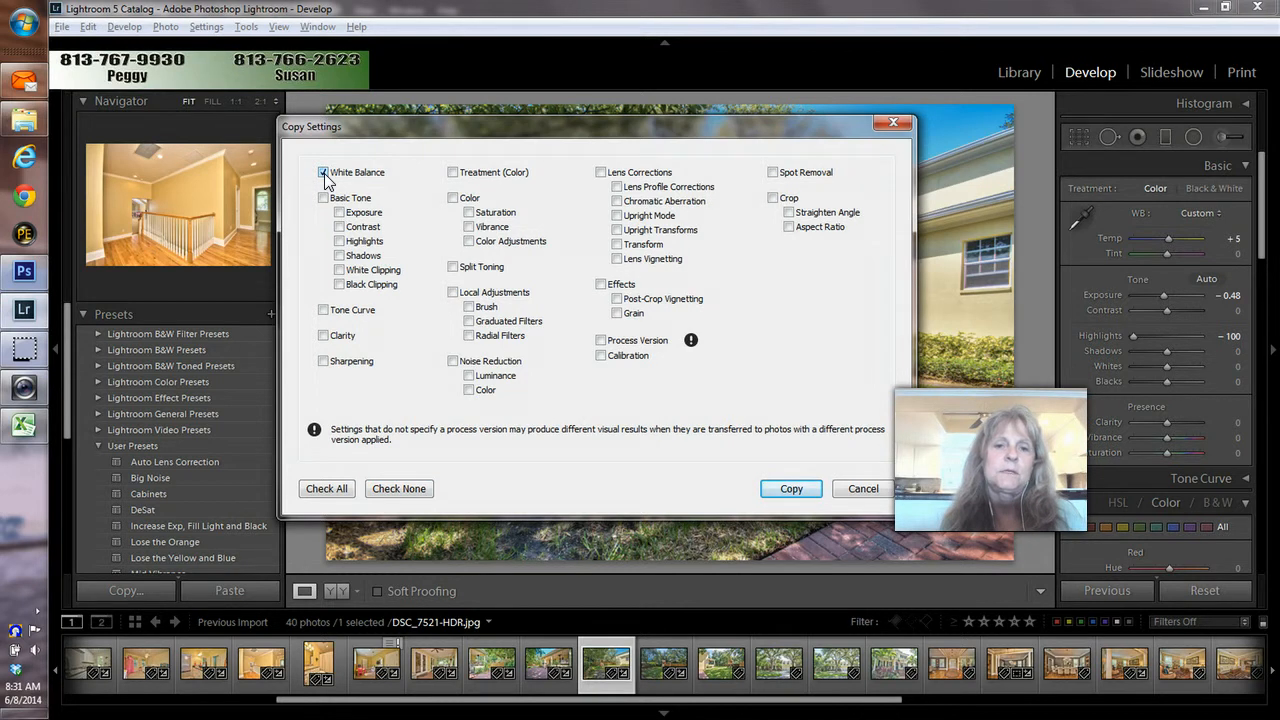
pyautogui.click(323, 198)
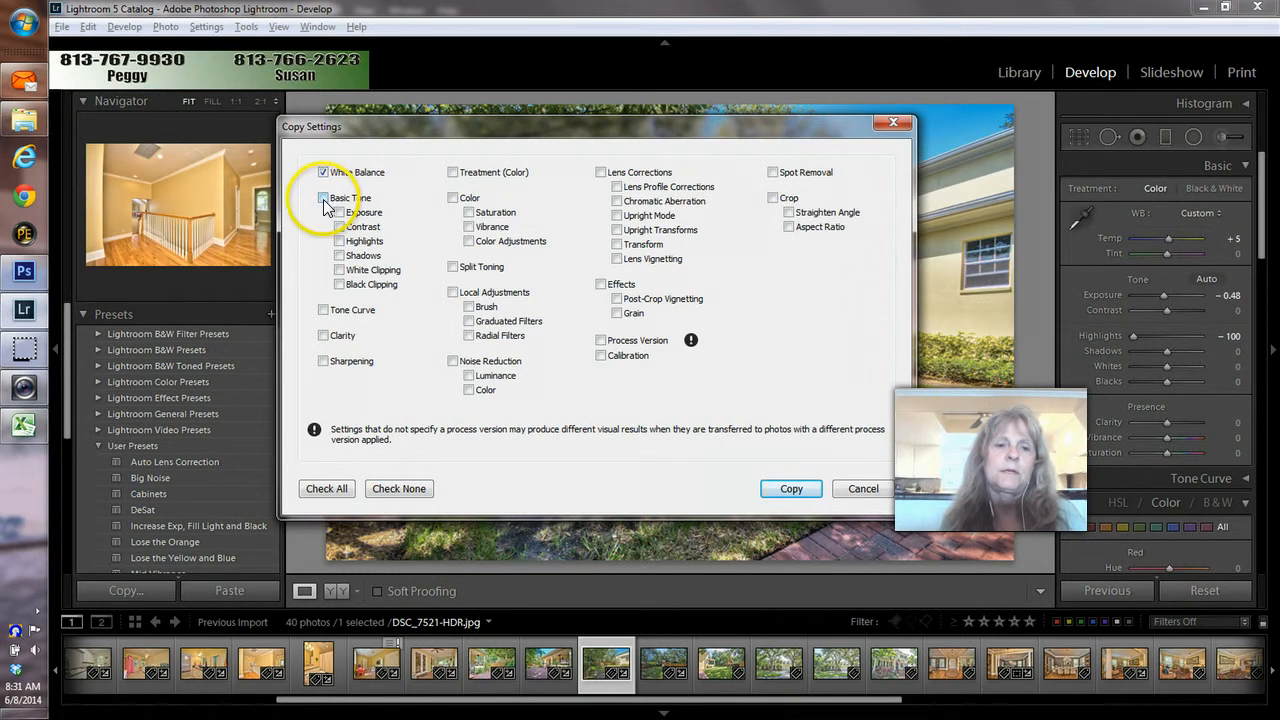
pyautogui.click(779, 490)
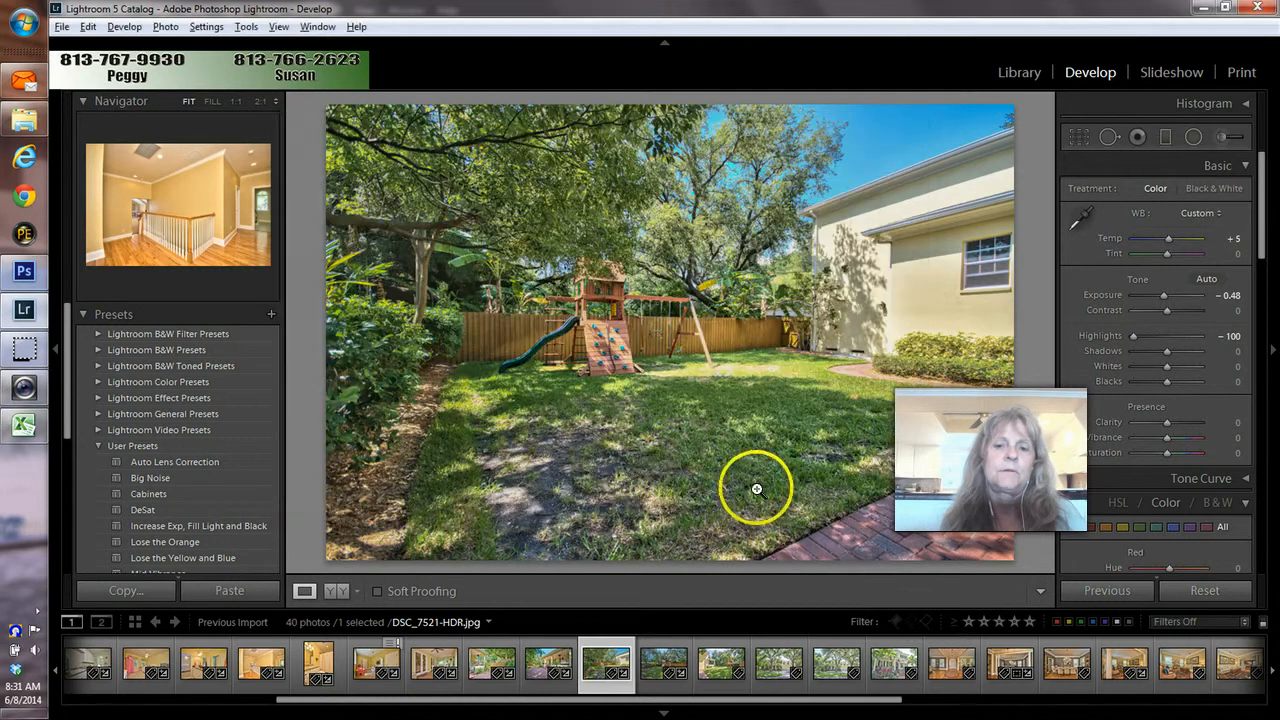
# Paste the copied settings onto the side-yard photo with the porch and onto the front-of-house photo, DSC_7530-HDR.jpg
pyautogui.click(725, 684)
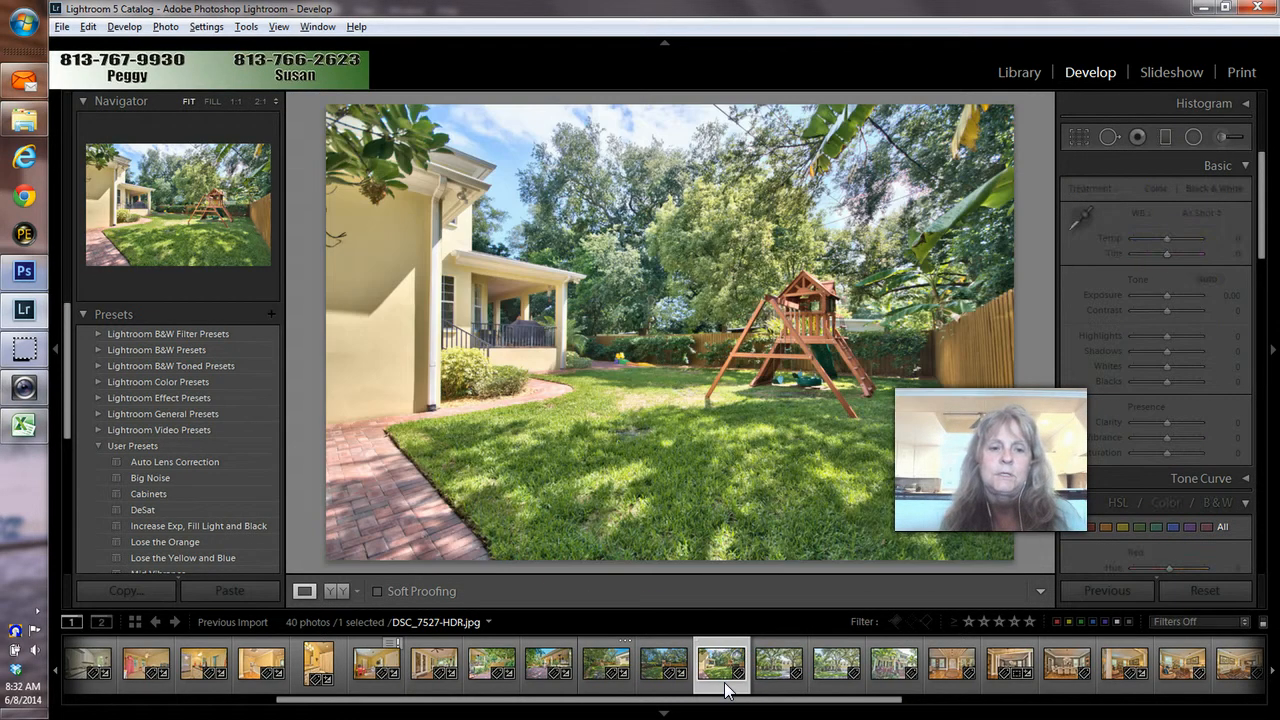
pyautogui.click(249, 592)
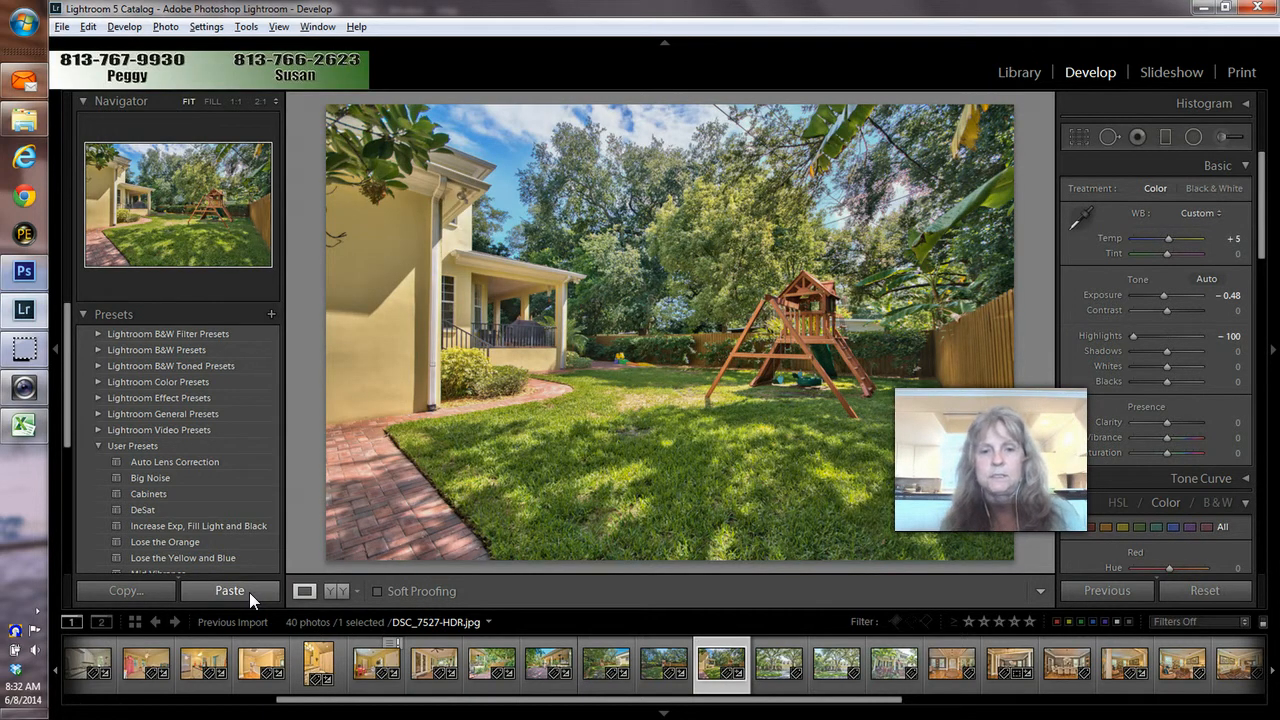
pyautogui.press('Right')
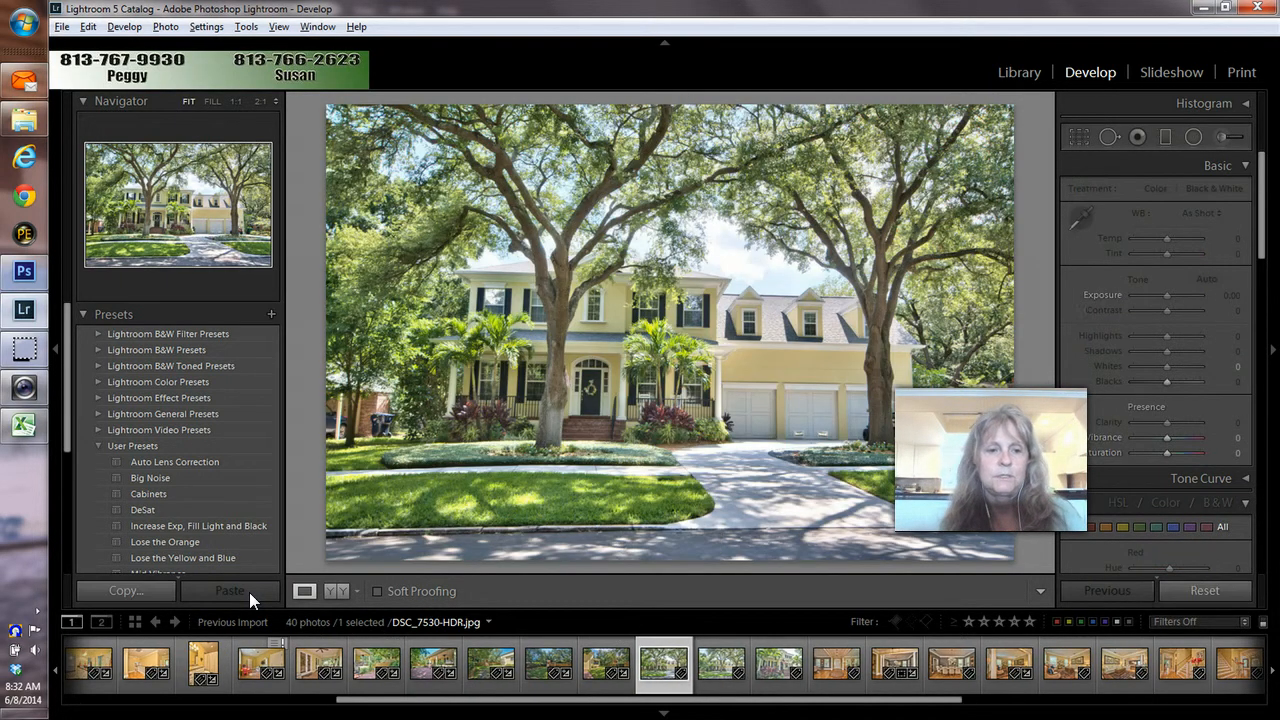
pyautogui.click(249, 592)
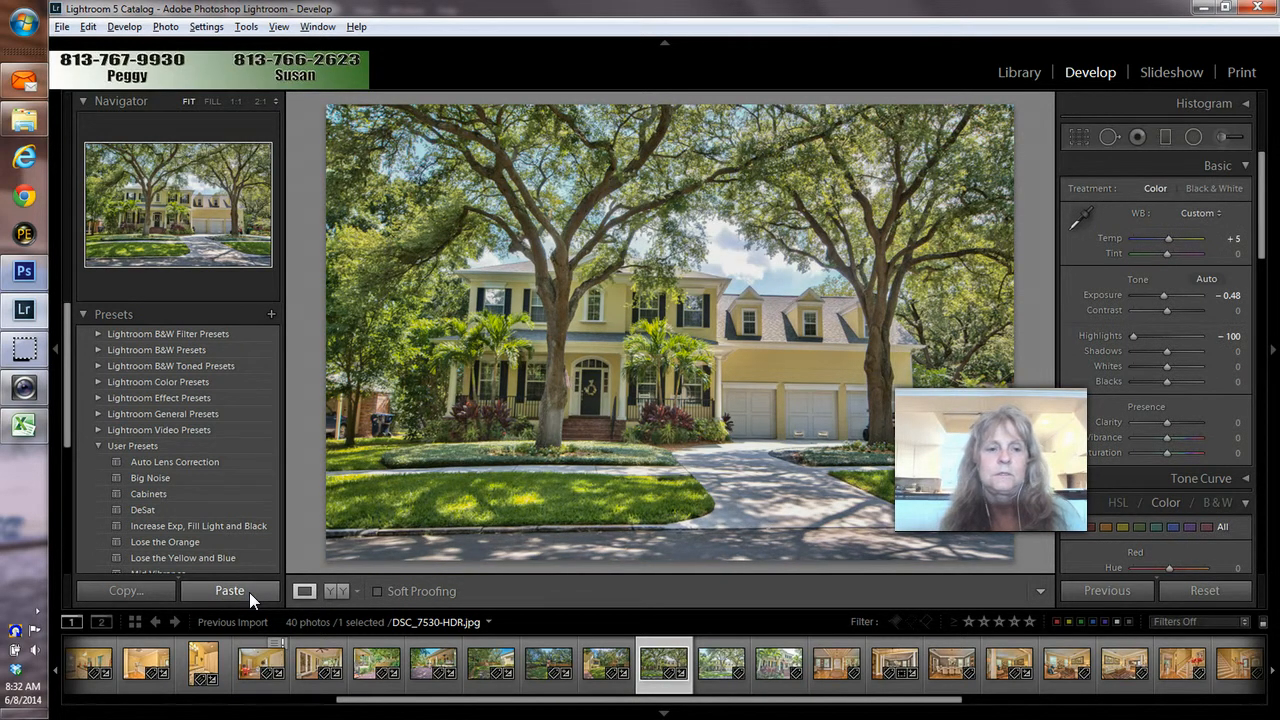
# Apply the Auto Lens Correction preset to the front-of-house photo and set clarity to +55
pyautogui.click(188, 464)
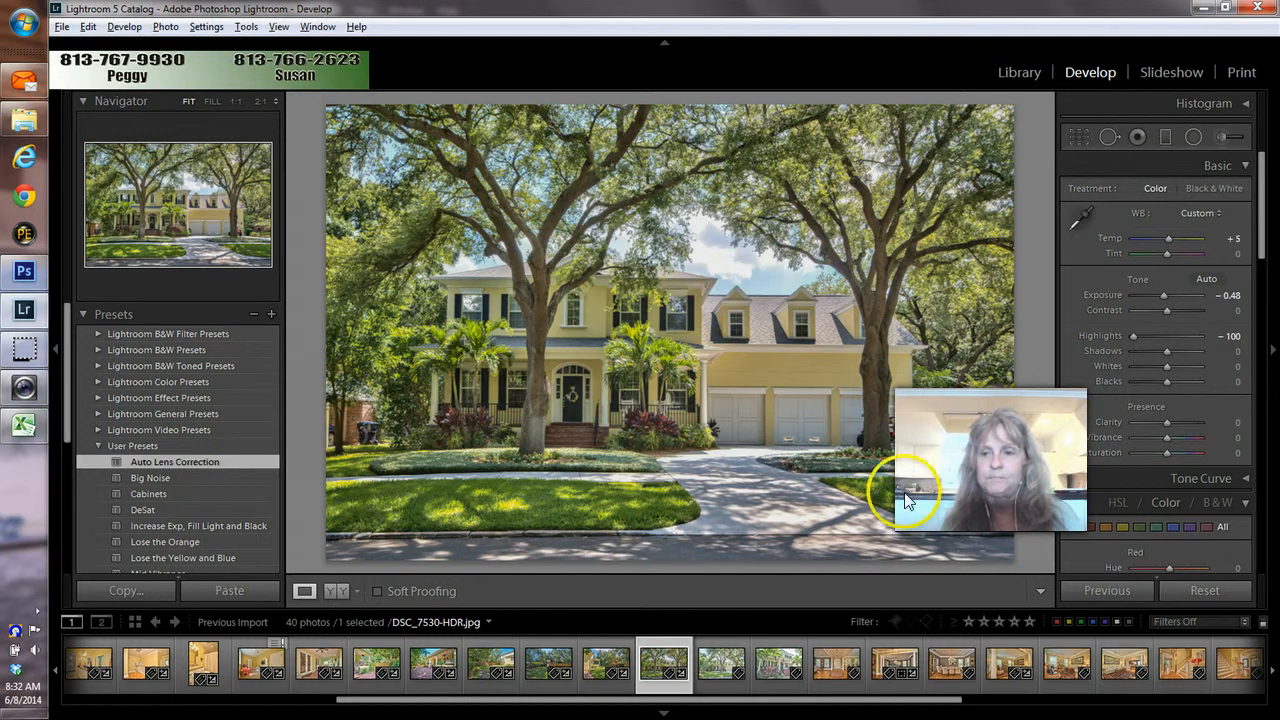
pyautogui.moveTo(1167, 422); pyautogui.dragTo(1185, 420)
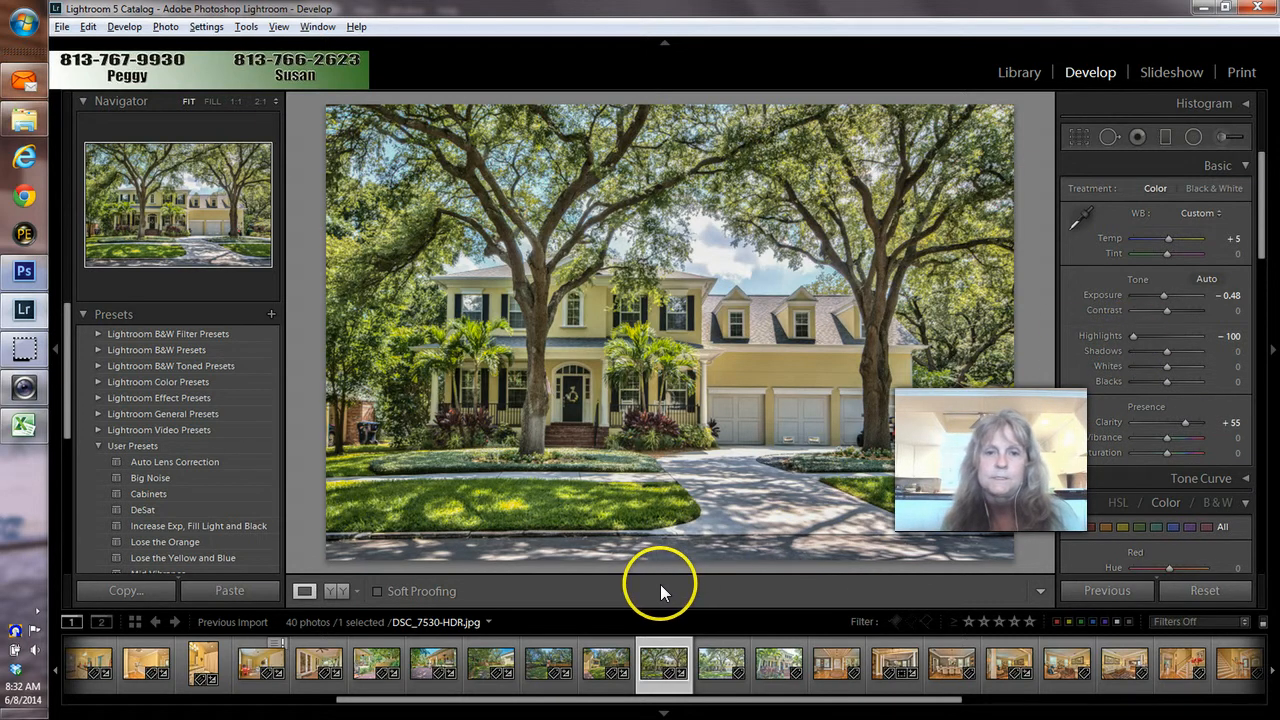
# Open the original of DSC_7530-HDR.jpg in Photoshop CS6 and add a Curves adjustment layer with automatic correction
pyautogui.rightClick(723, 370)
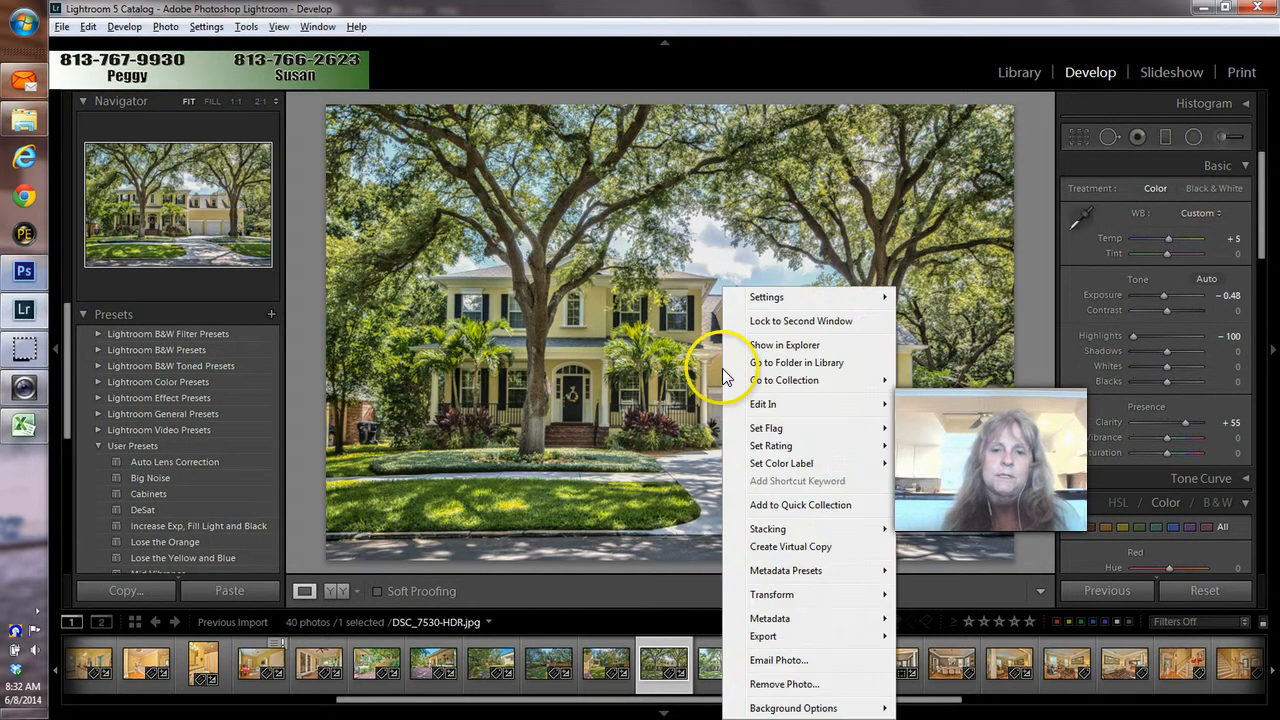
pyautogui.moveTo(751, 402)
pyautogui.click(612, 403)
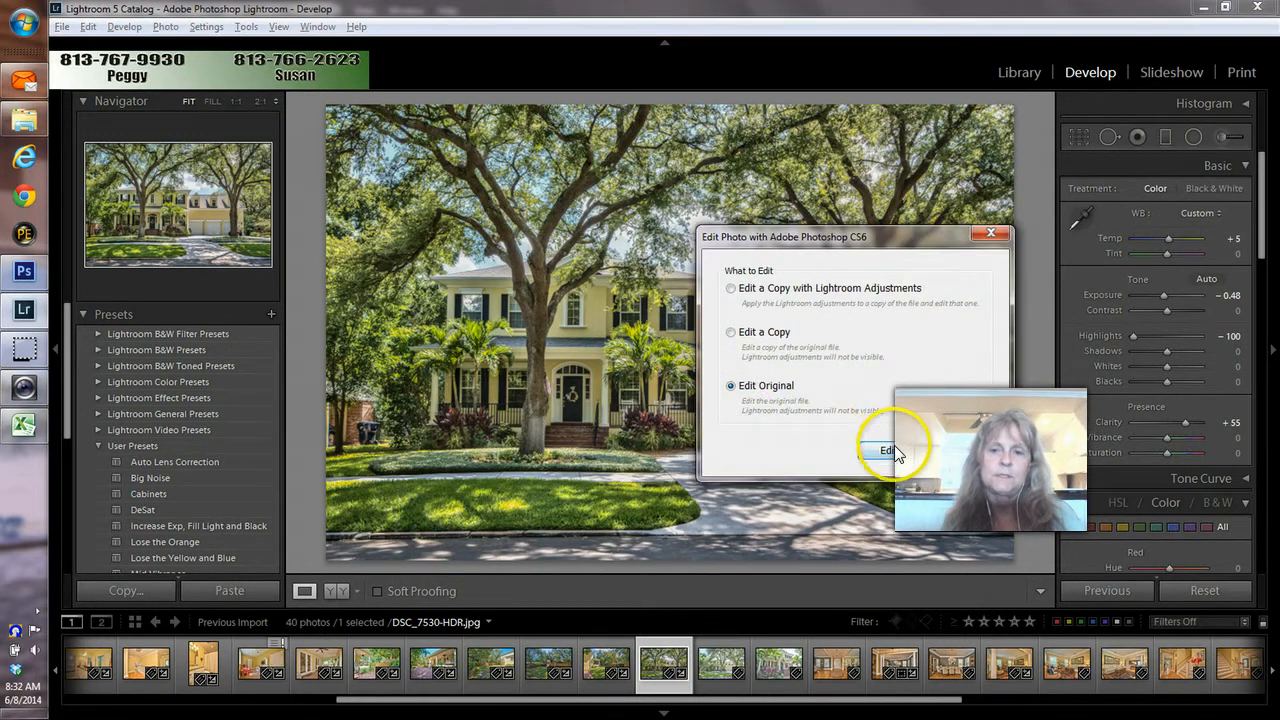
pyautogui.click(887, 450)
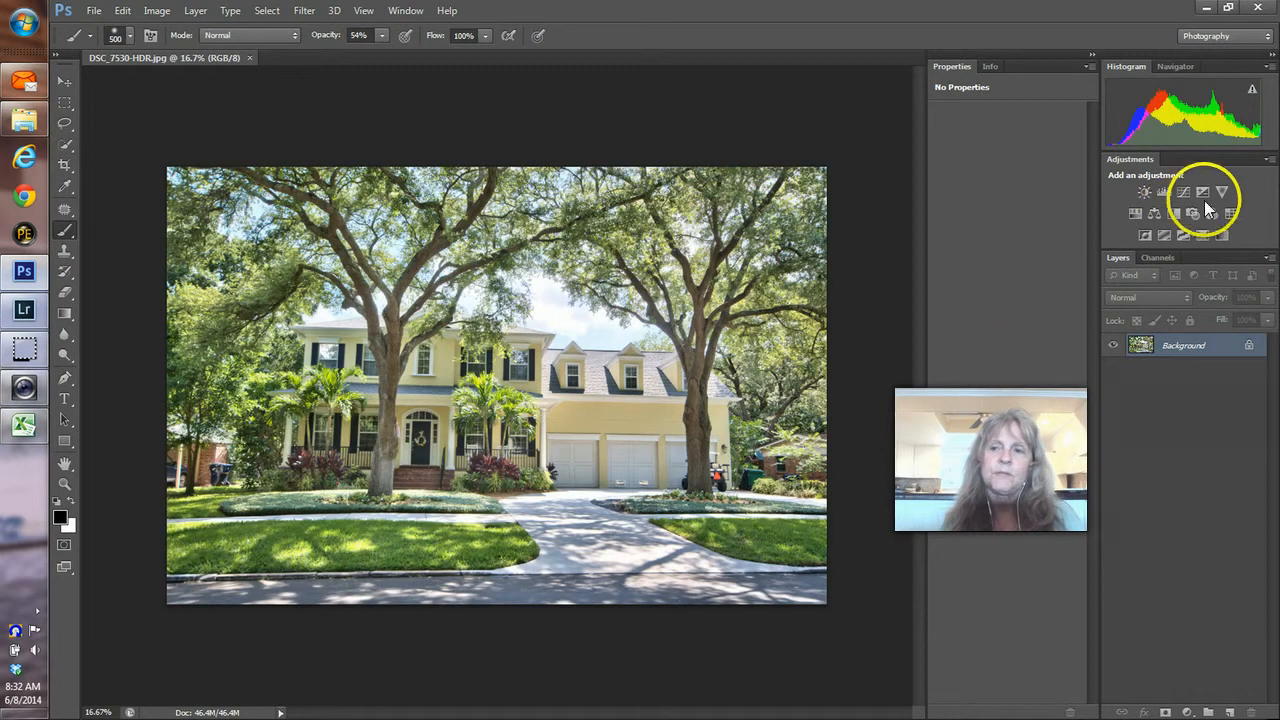
pyautogui.click(1186, 192)
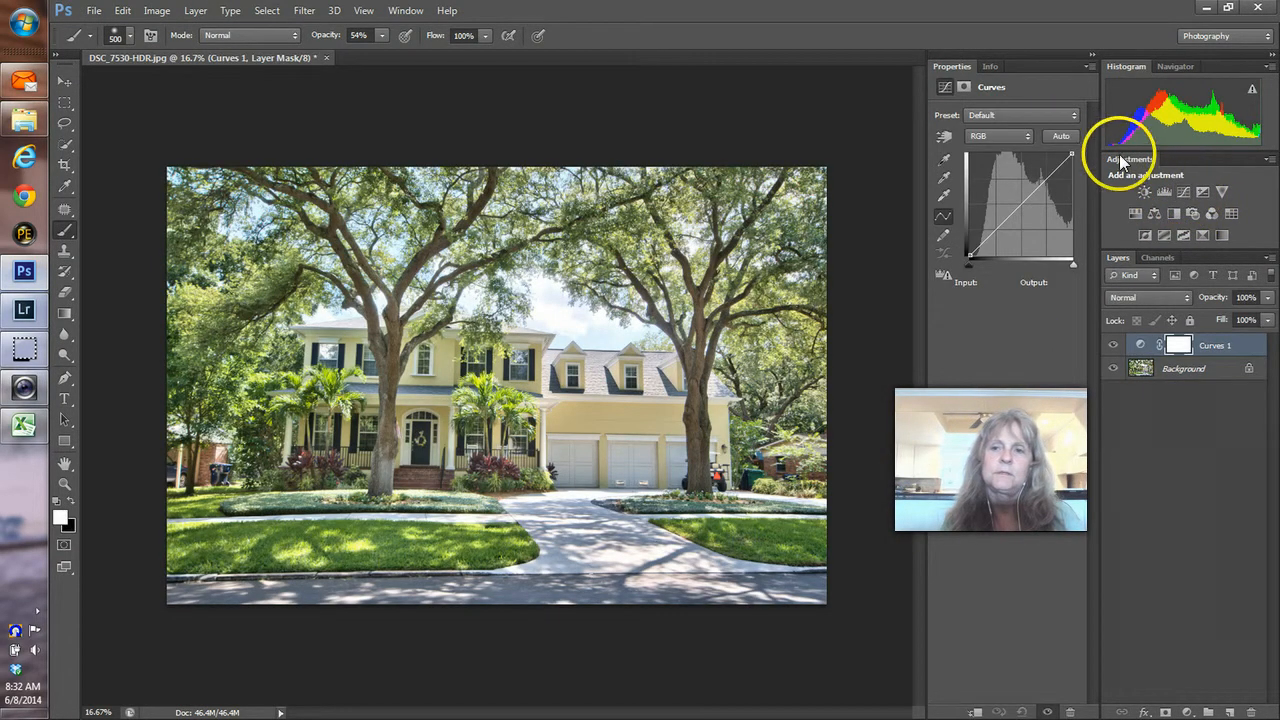
pyautogui.click(1064, 136)
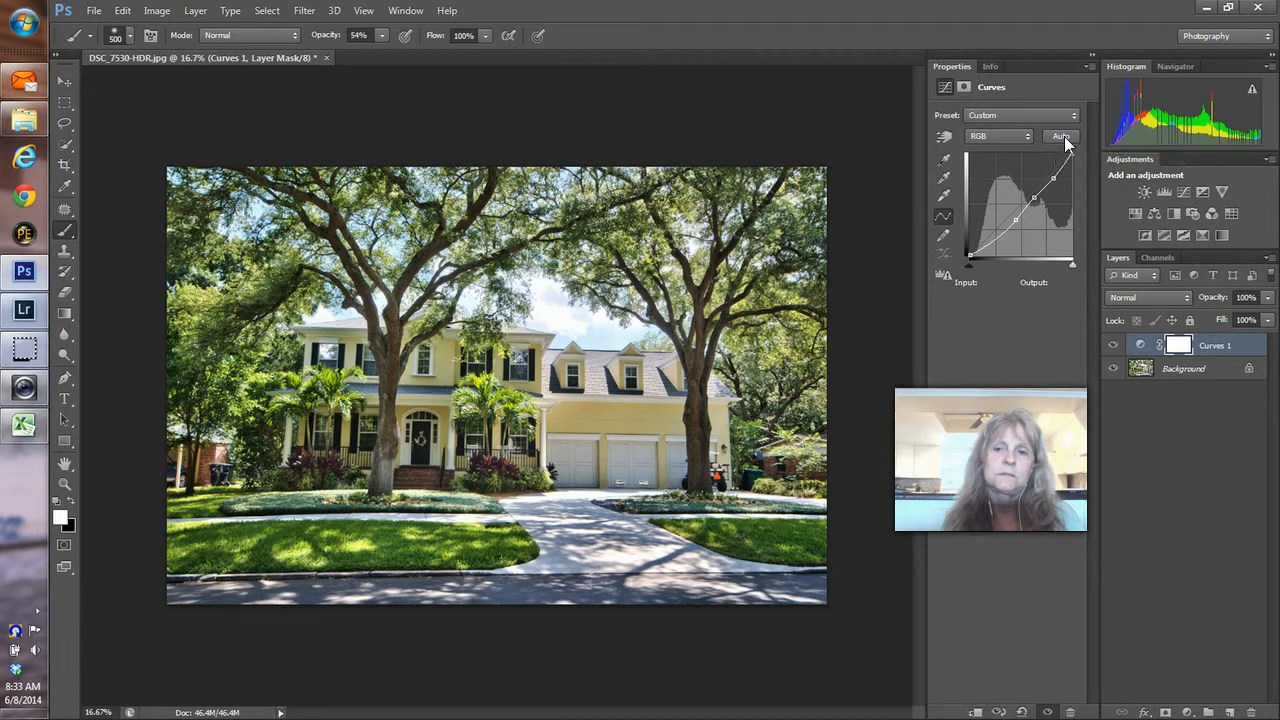
# Flatten the Curves layer into the background and save the JPEG at quality 8
pyautogui.rightClick(1174, 370)
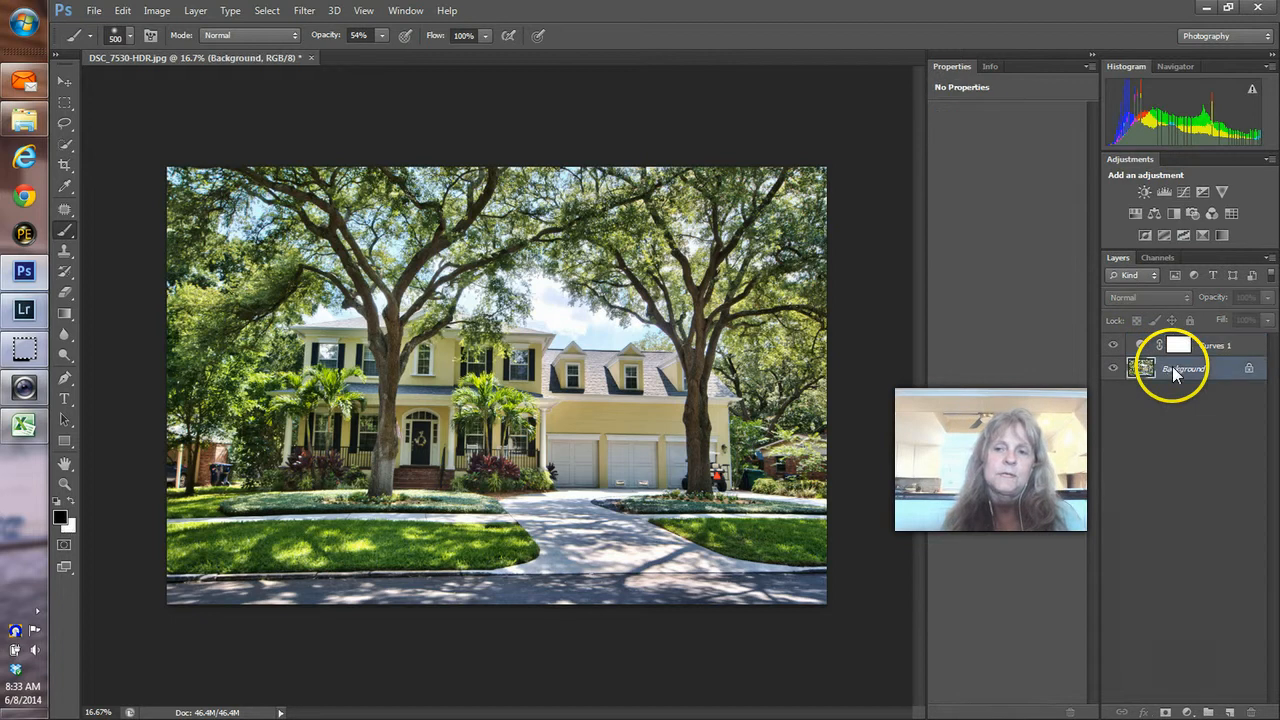
pyautogui.click(1157, 503)
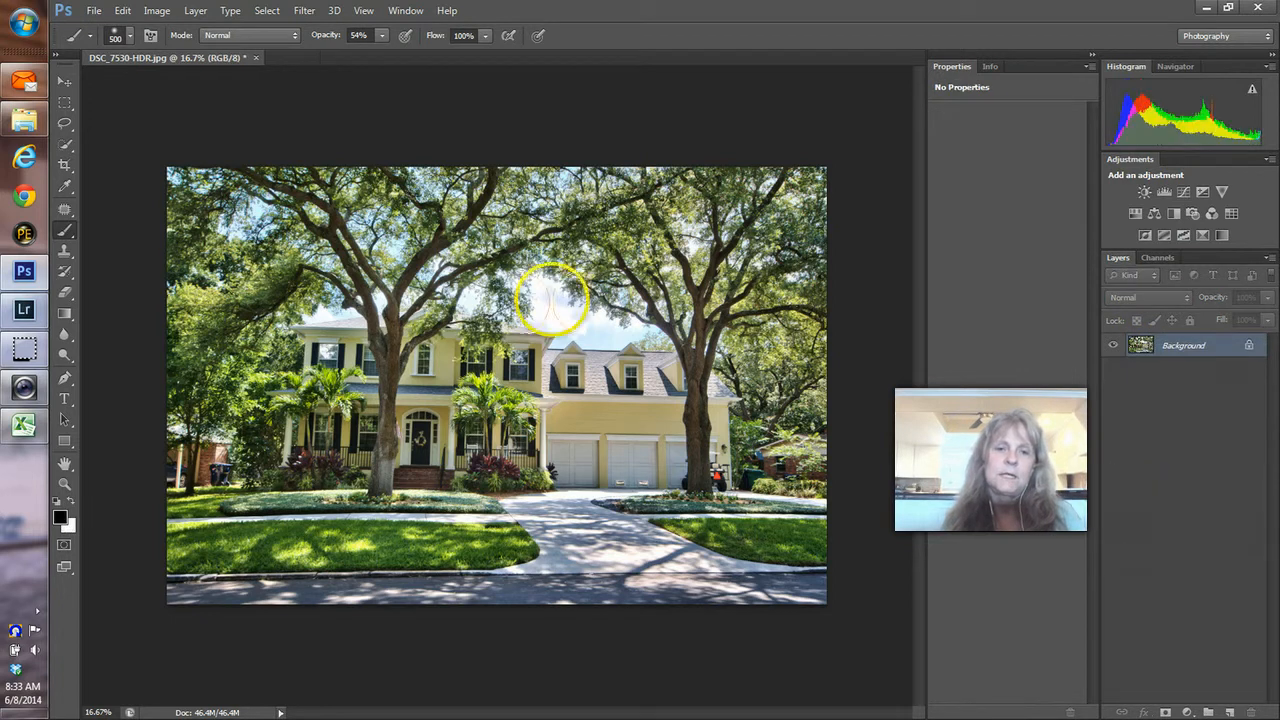
pyautogui.hotkey('ctrl', 's')
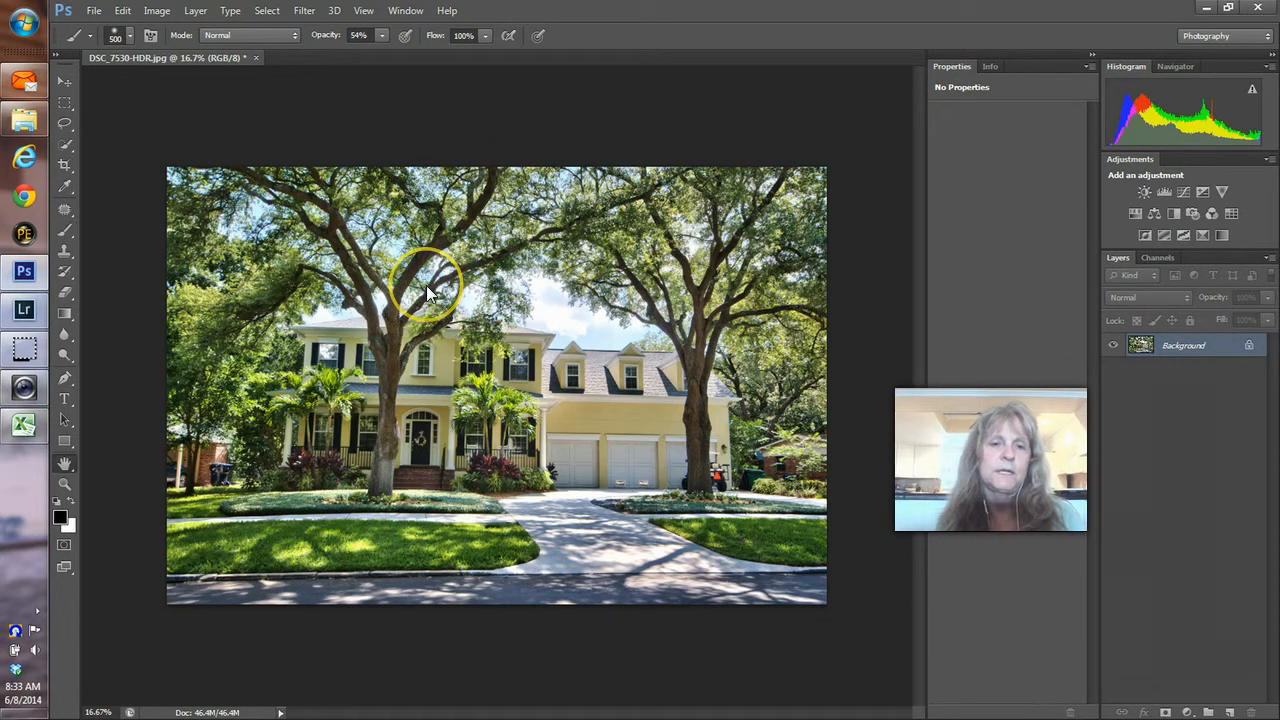
pyautogui.click(740, 181)
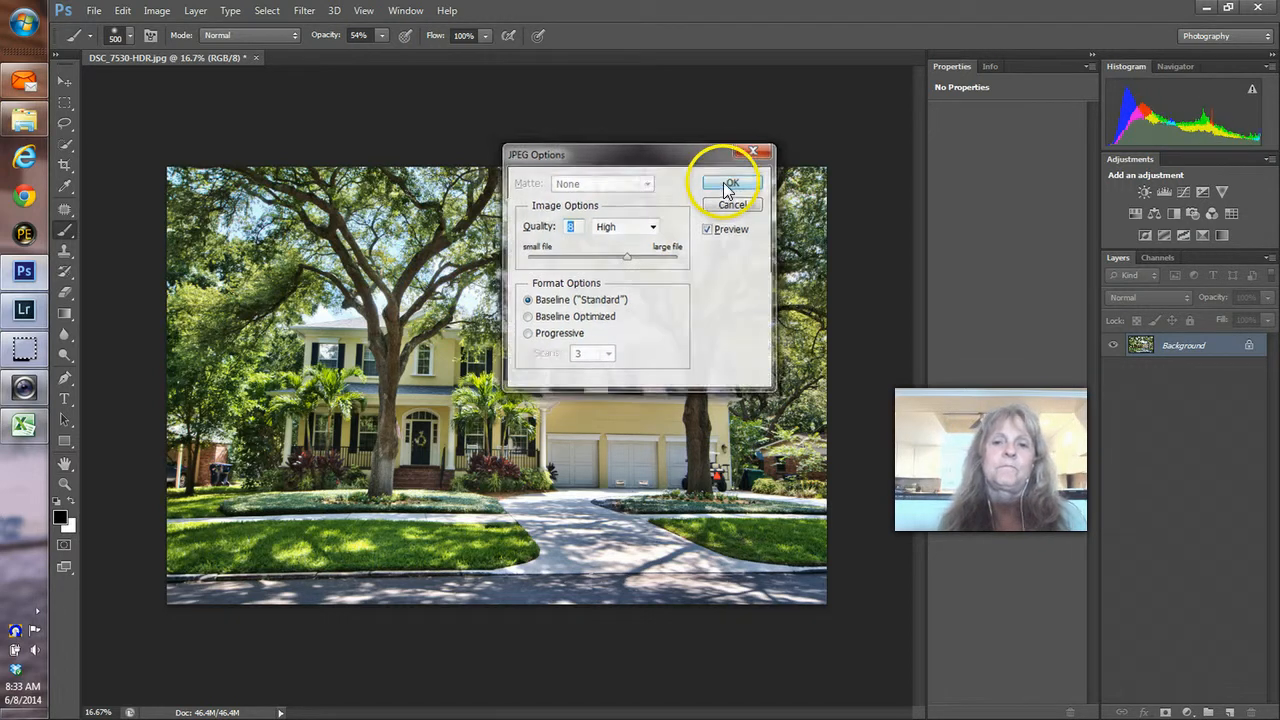
# Switch back to Lightroom and set the exposure of DSC_7530-HDR.jpg to +0.12
pyautogui.hotkey('alt', 'Tab')
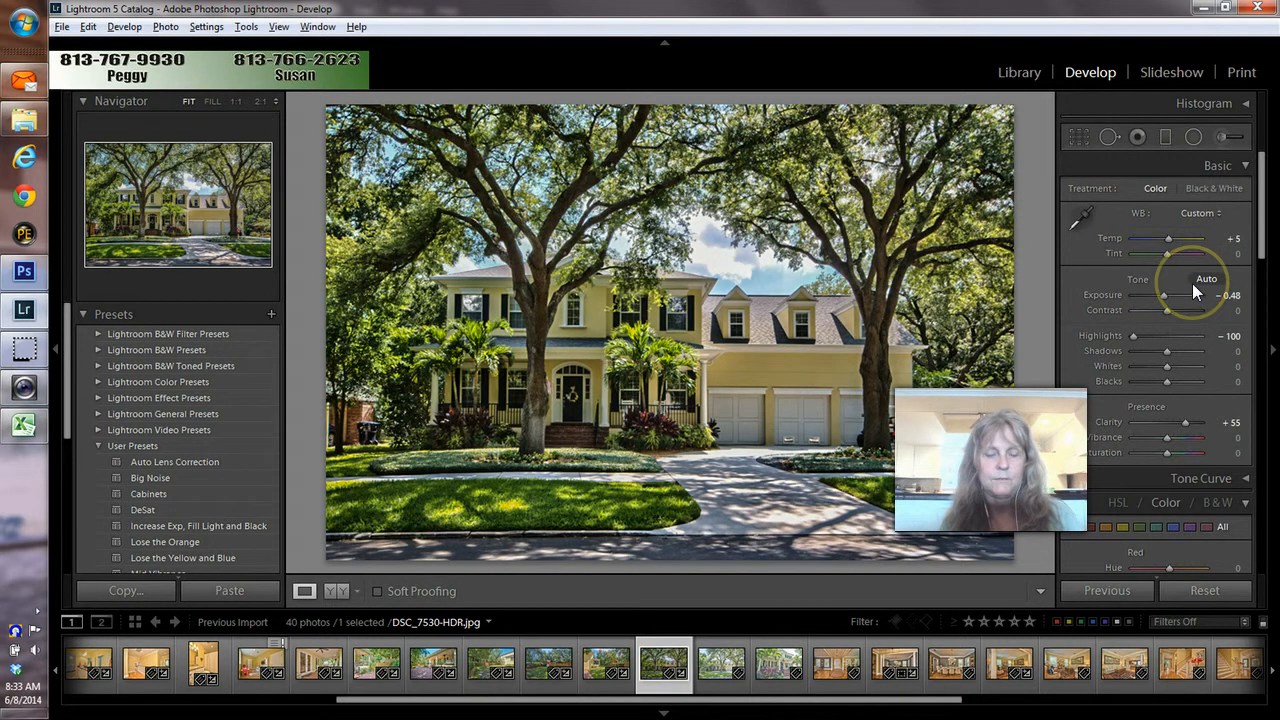
pyautogui.hotkey('ctrl', 'z')
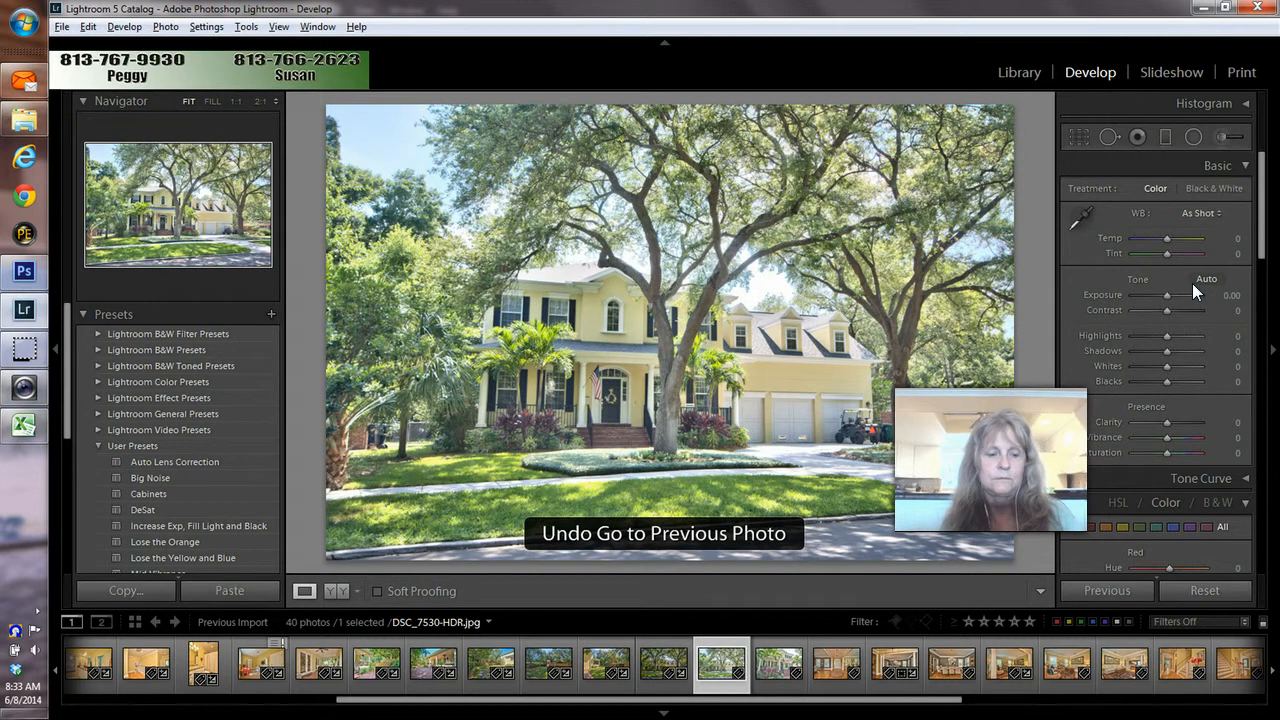
pyautogui.hotkey('ctrl', 'z')
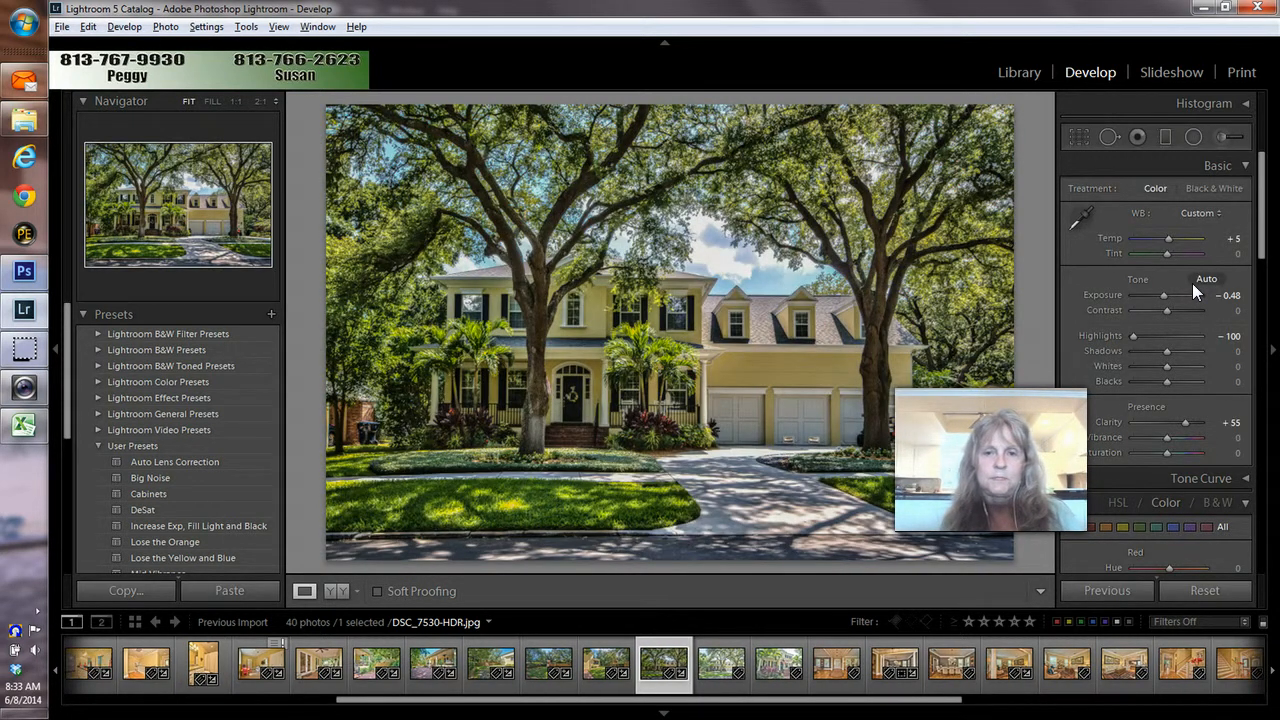
pyautogui.moveTo(1176, 290); pyautogui.dragTo(1165, 296)
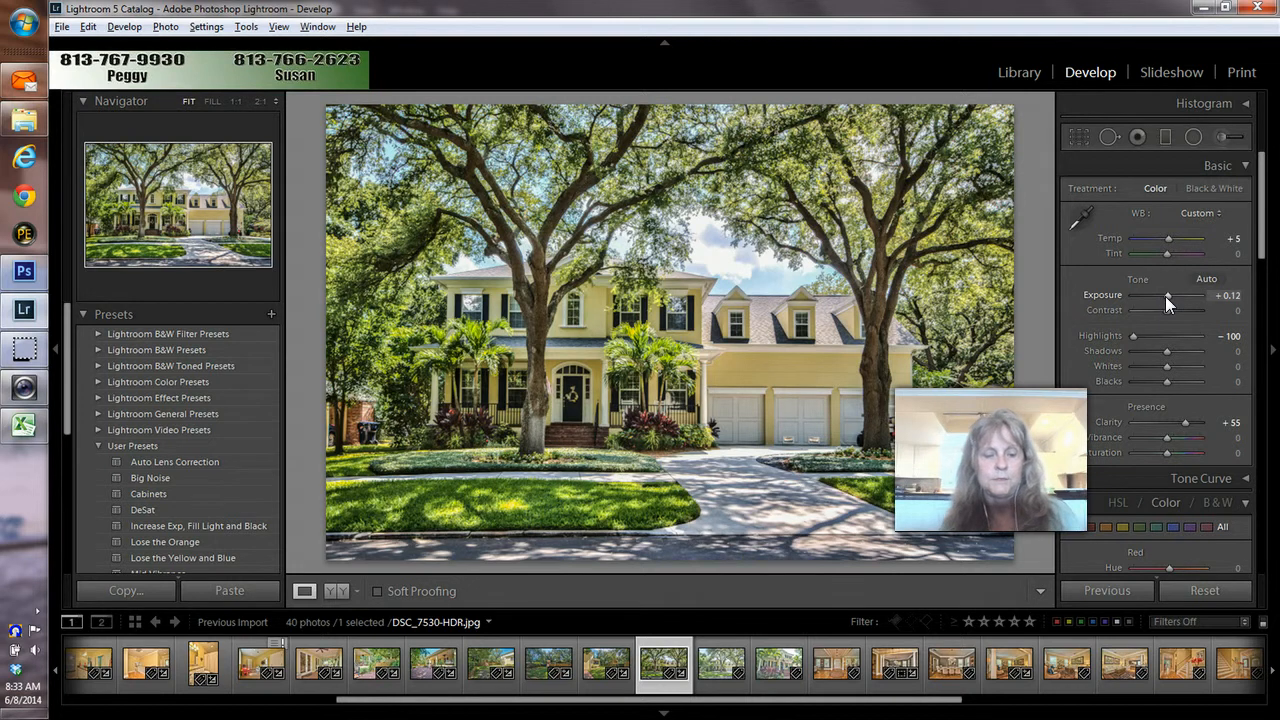
# Close the saved front-of-house photo in Photoshop and return to Lightroom
pyautogui.hotkey('alt', 'Tab')
pyautogui.hotkey('ctrl', 'w')
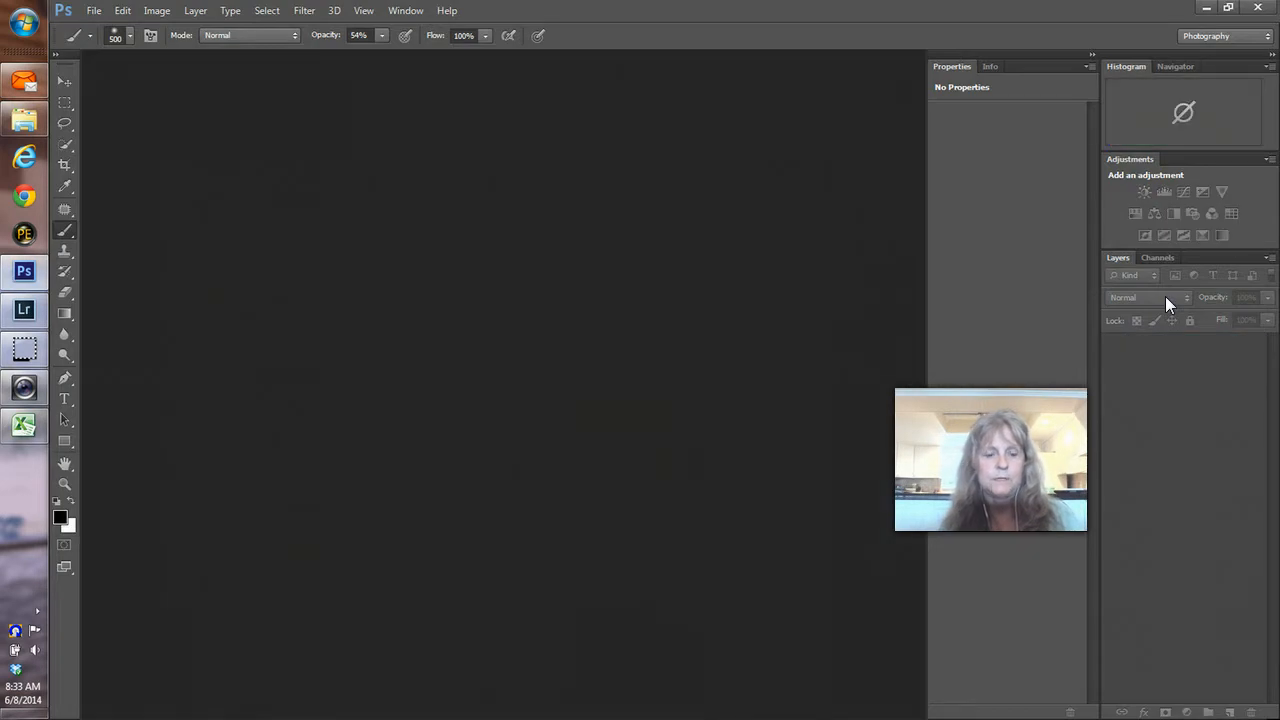
pyautogui.hotkey('alt', 'Tab')
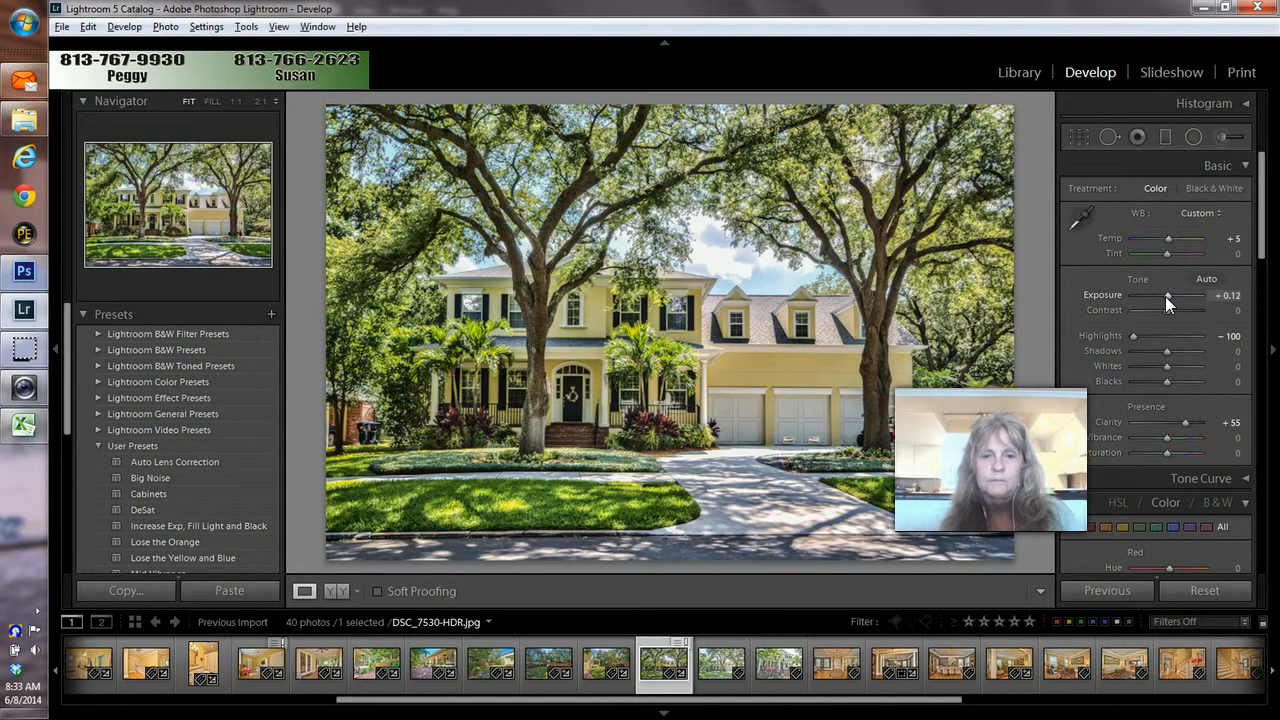
pyautogui.press('Up')
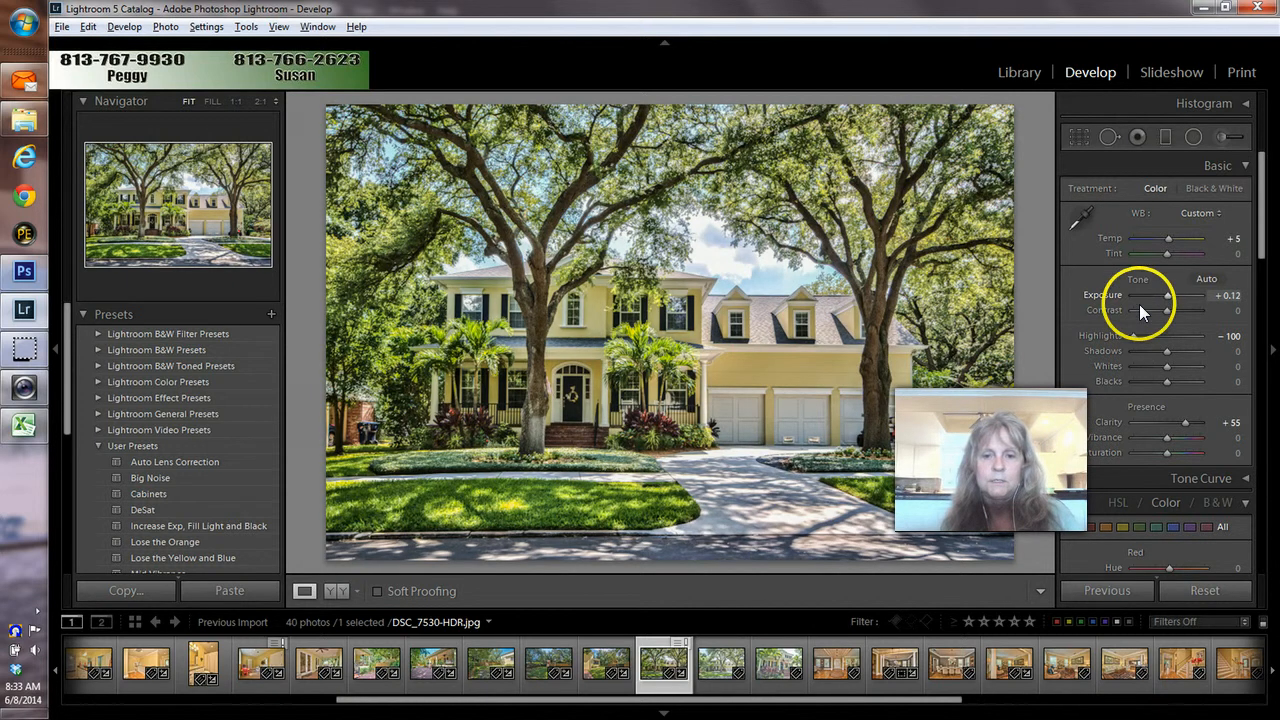
# Open the original of the angled front-of-house photo, DSC_7533-HDR.jpg, in Photoshop CS6 and add a Curves adjustment layer
pyautogui.click(708, 686)
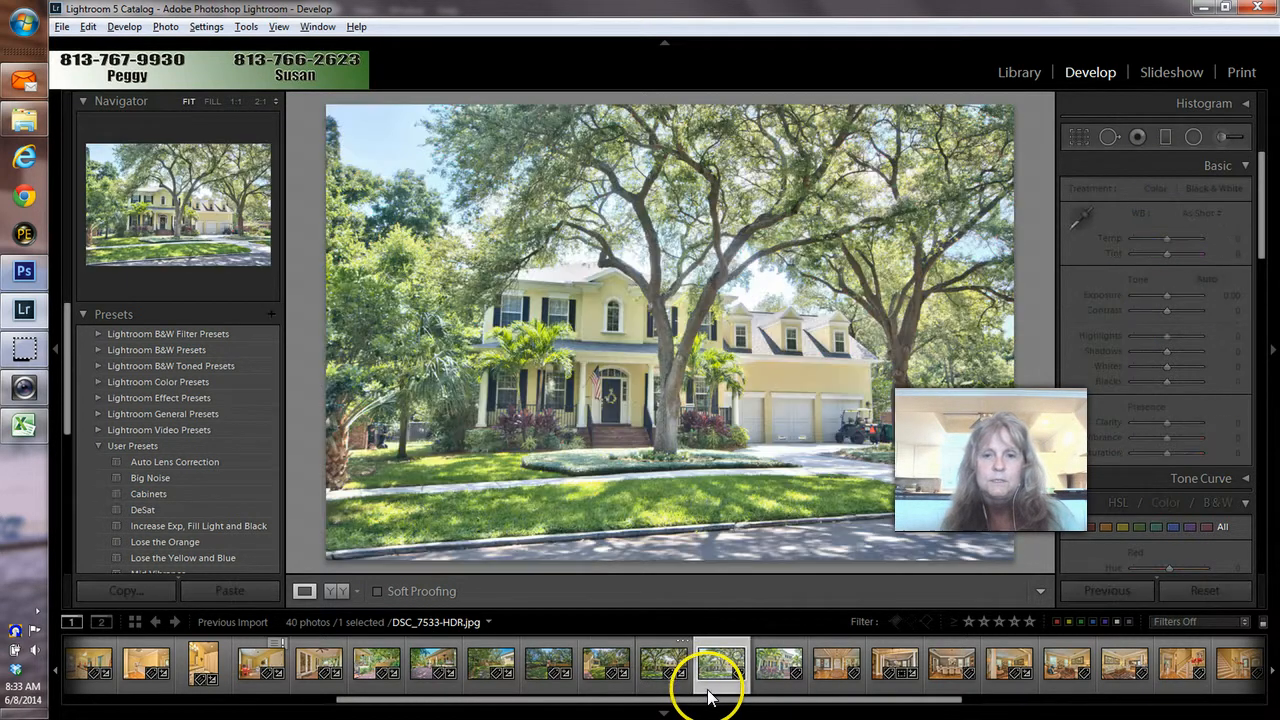
pyautogui.rightClick(865, 347)
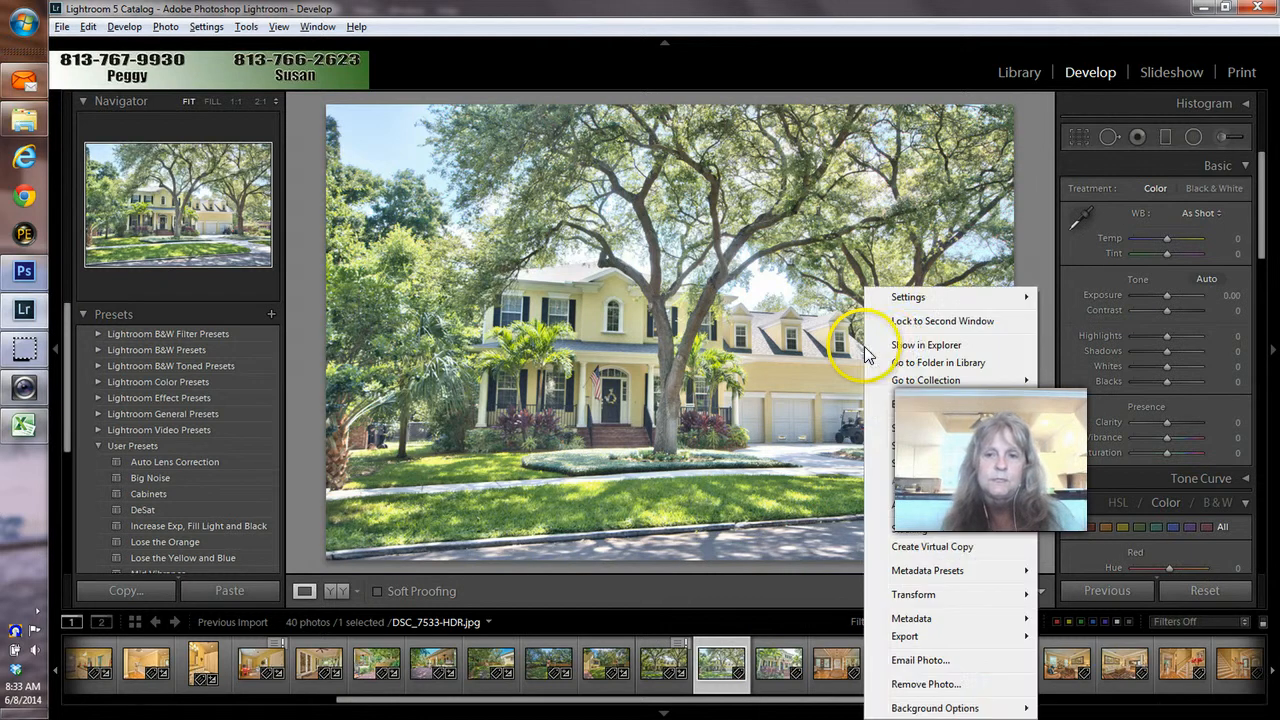
pyautogui.moveTo(900, 404)
pyautogui.click(791, 404)
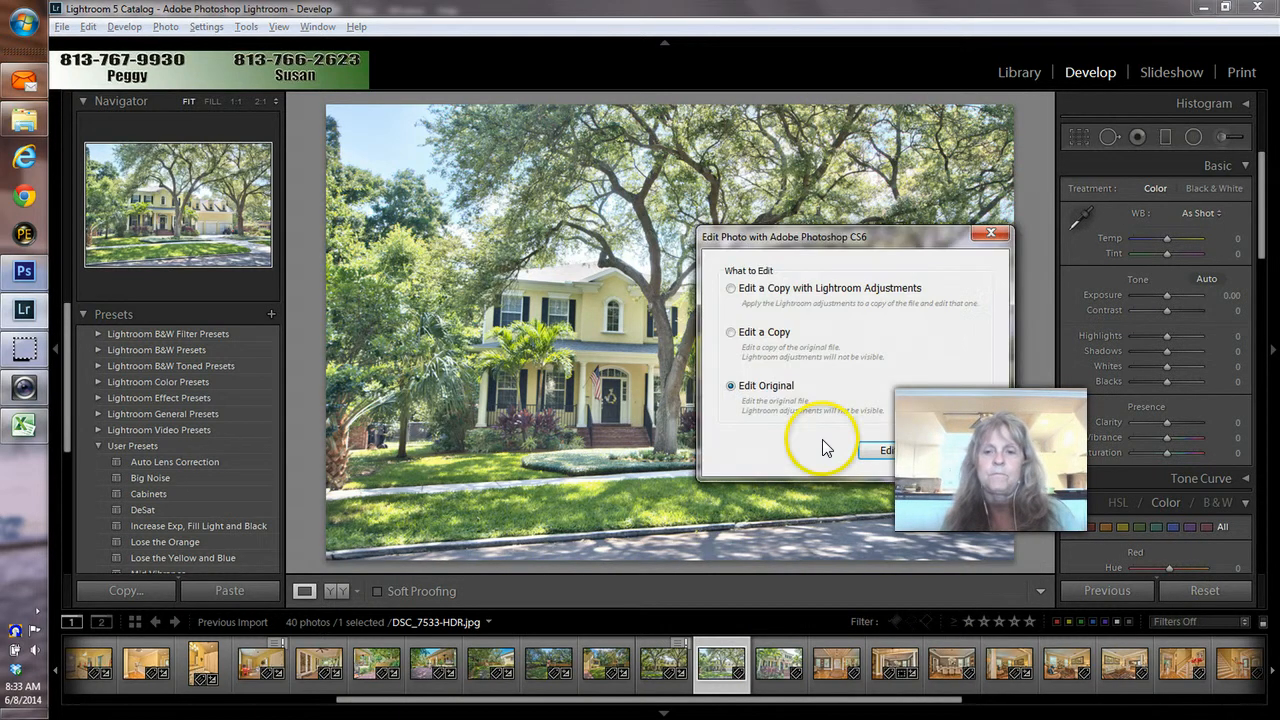
pyautogui.click(873, 447)
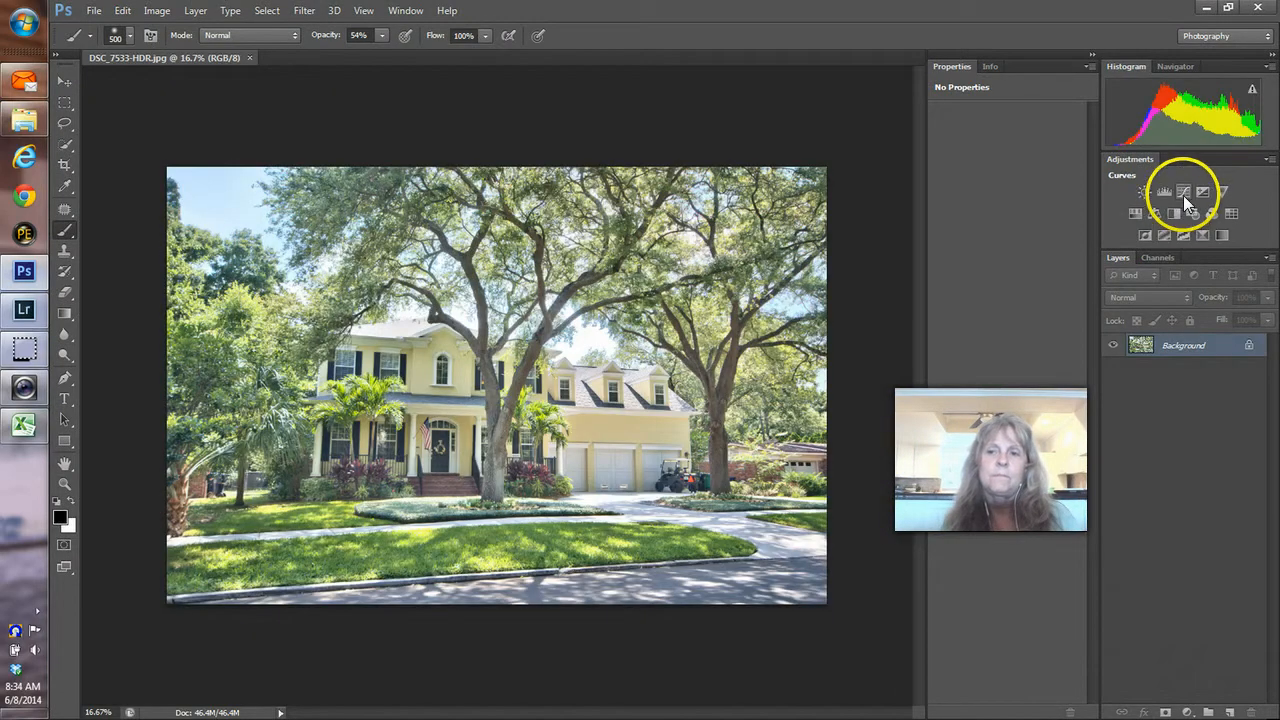
pyautogui.click(1183, 195)
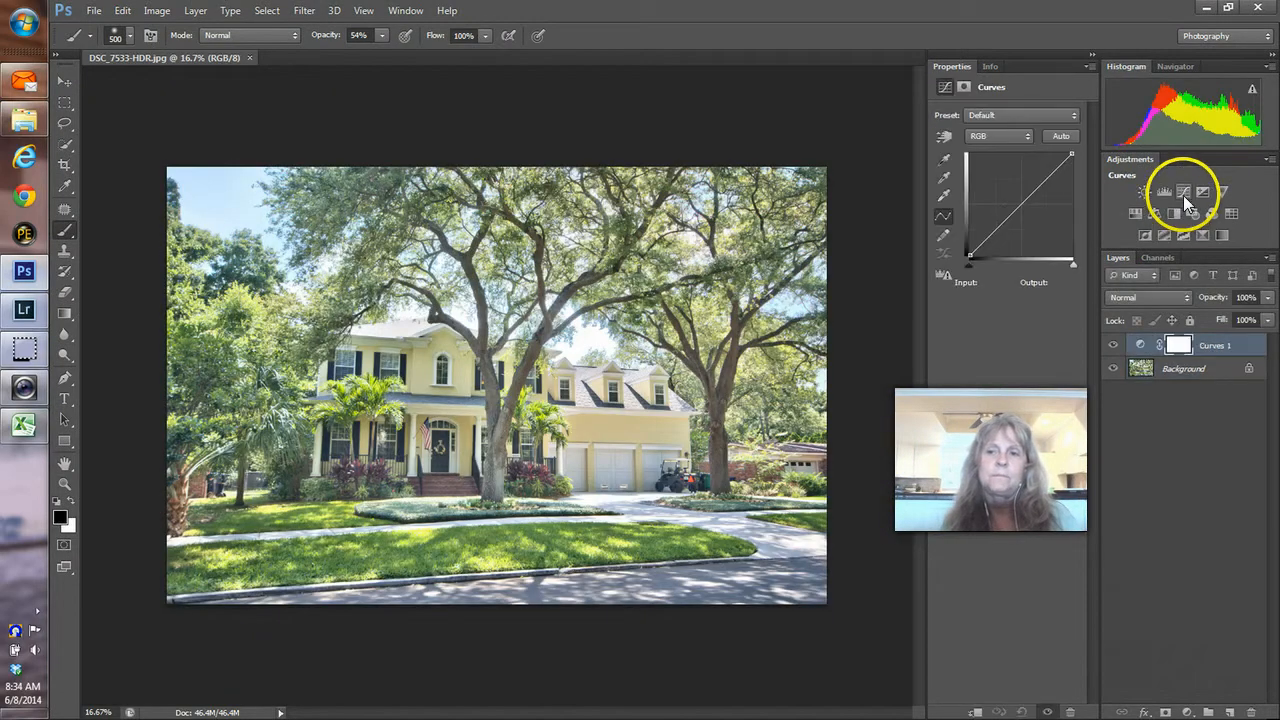
# Apply the automatic correction to the Curves adjustment on DSC_7533-HDR.jpg and flatten the image
pyautogui.click(1059, 136)
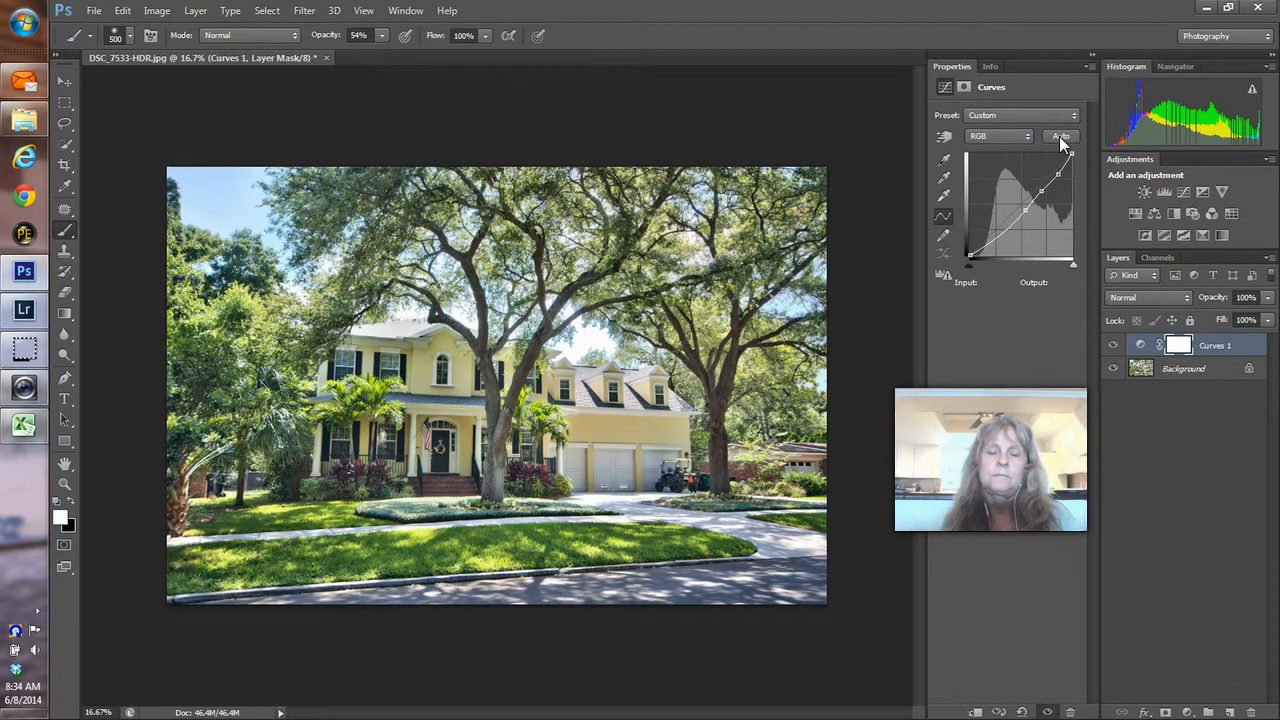
pyautogui.click(1180, 370)
pyautogui.rightClick(1180, 370)
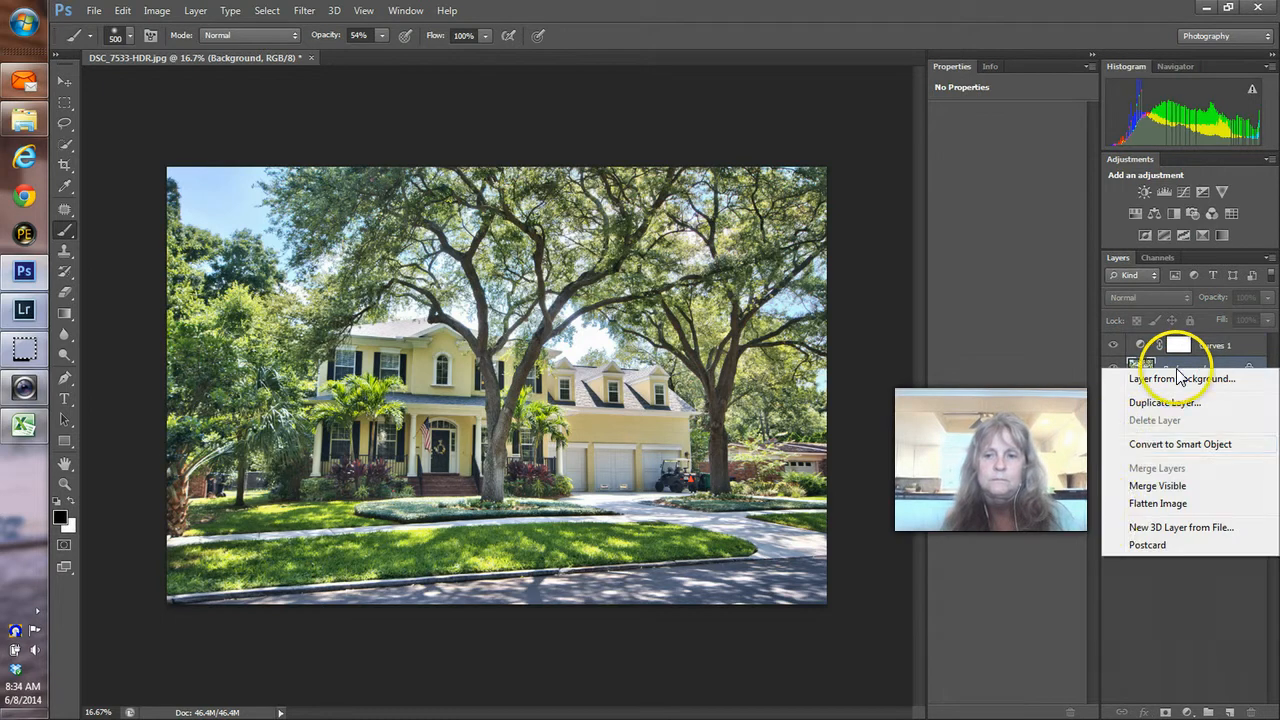
pyautogui.click(1143, 508)
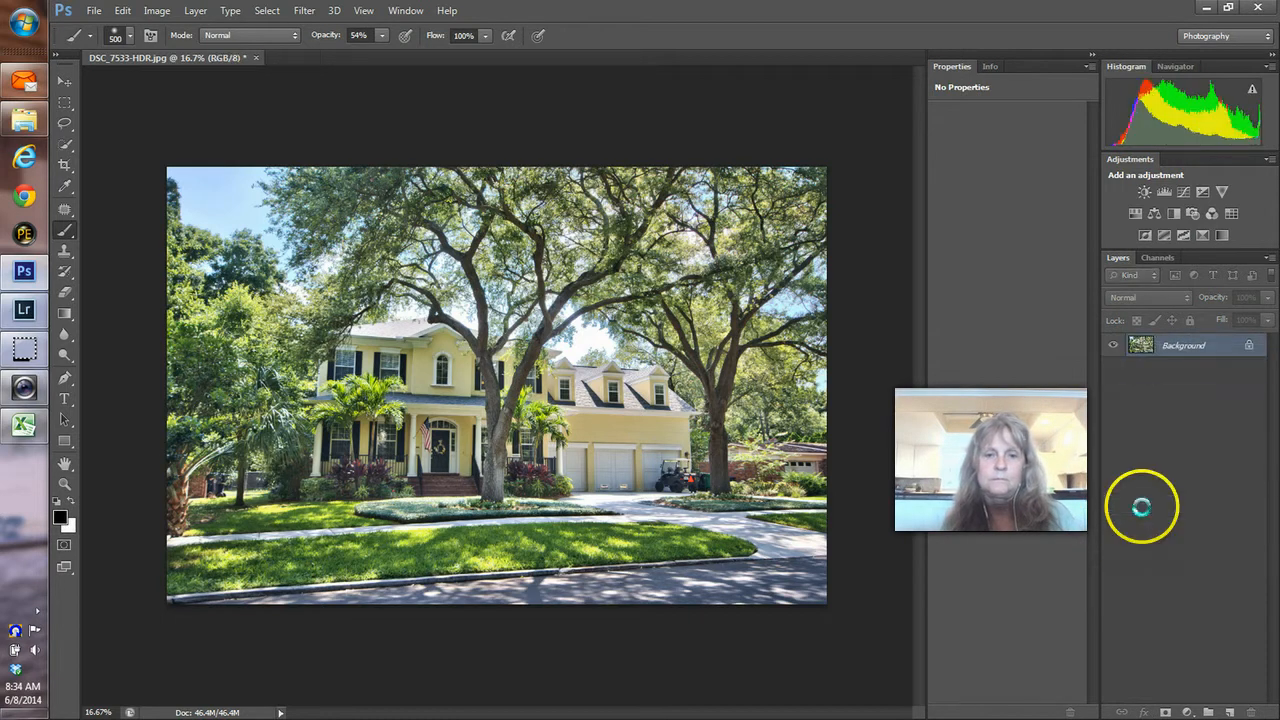
# Close DSC_7533-HDR.jpg with its changes saved and switch back to Lightroom
pyautogui.hotkey('ctrl', 'w')
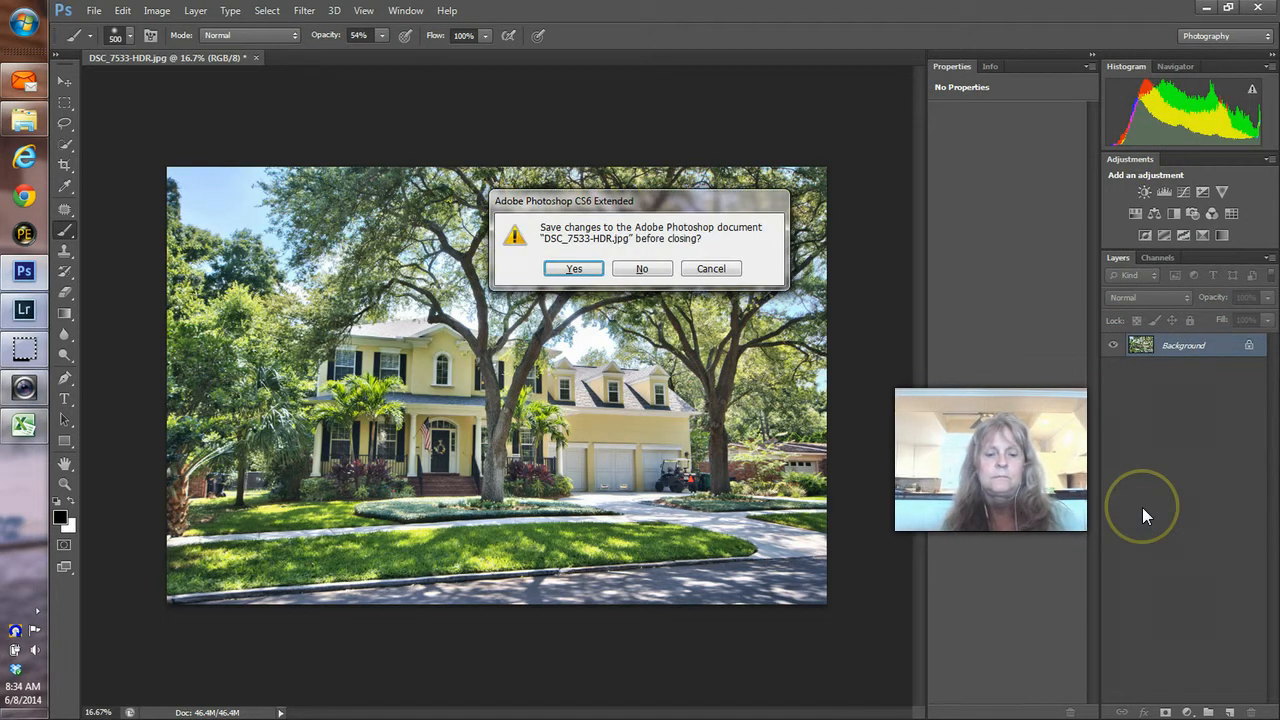
pyautogui.press('Return')
pyautogui.press('Return')
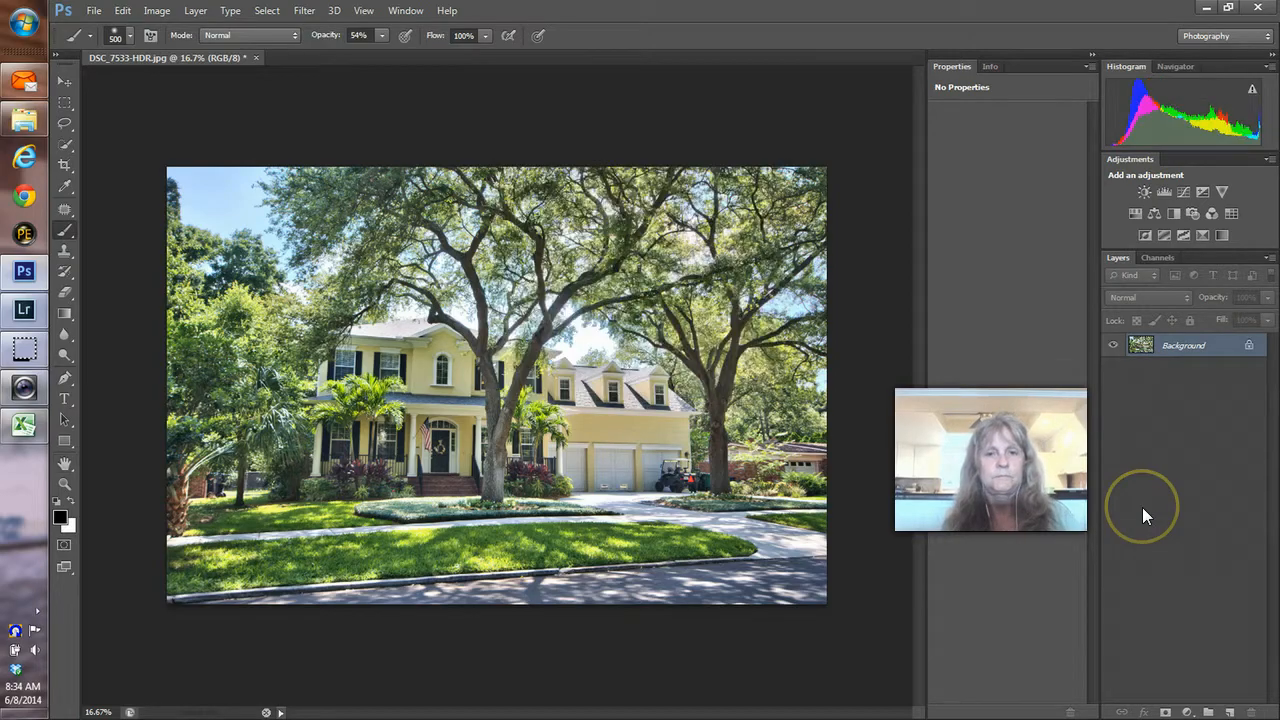
pyautogui.hotkey('alt', 'Tab')
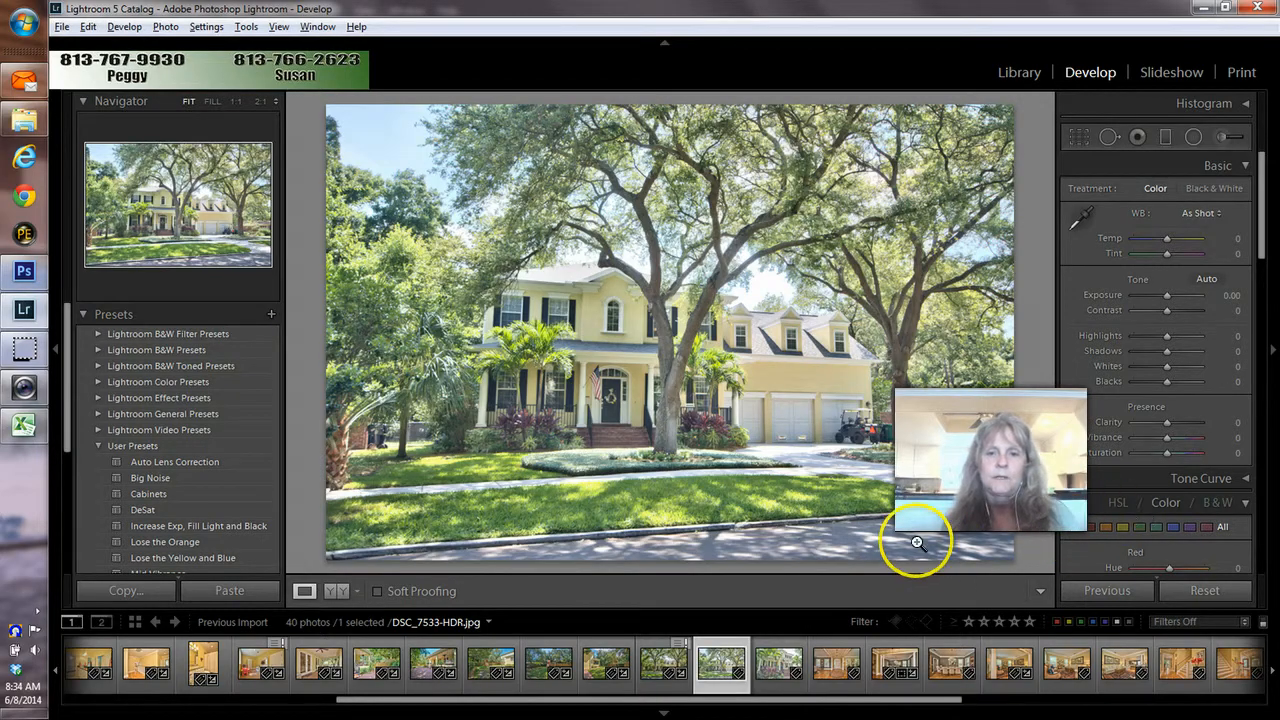
# Lower Highlights to -55 and raise Clarity on DSC_7533-HDR.jpg, and paste the copied develop settings onto it
pyautogui.press('Left')
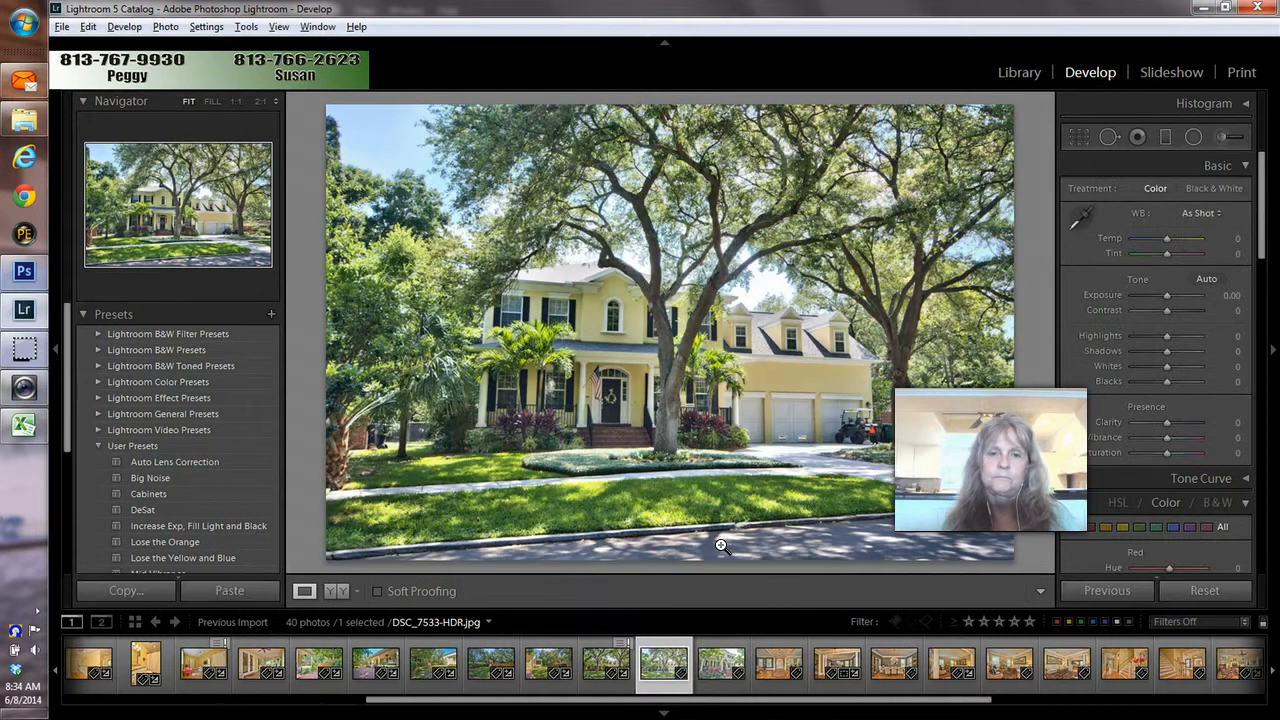
pyautogui.click(1205, 279)
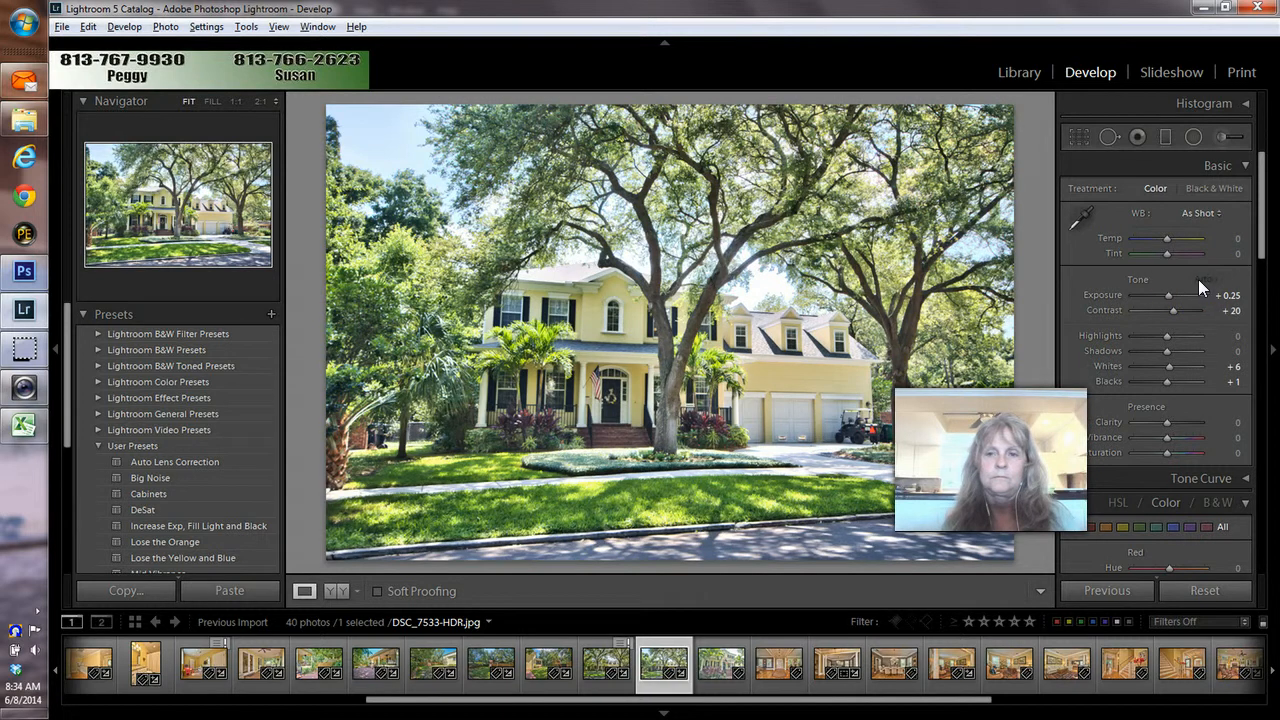
pyautogui.hotkey('ctrl', 'z')
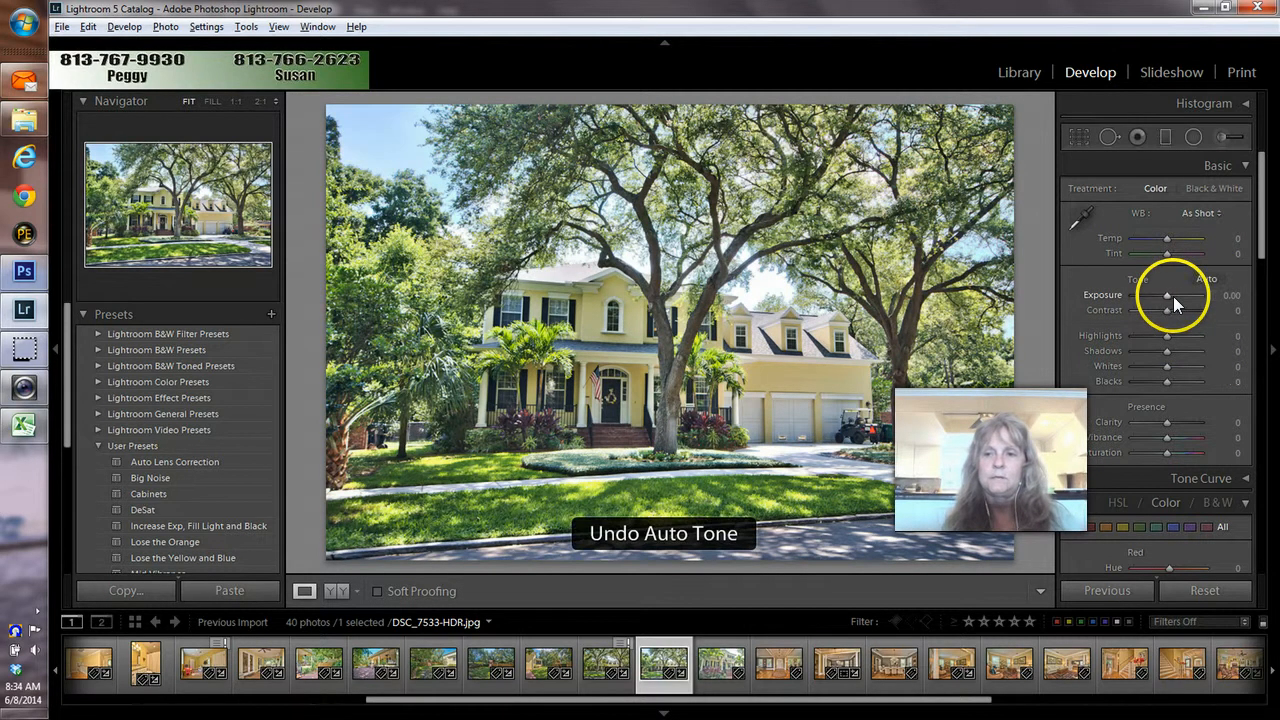
pyautogui.moveTo(1129, 337); pyautogui.dragTo(1148, 339)
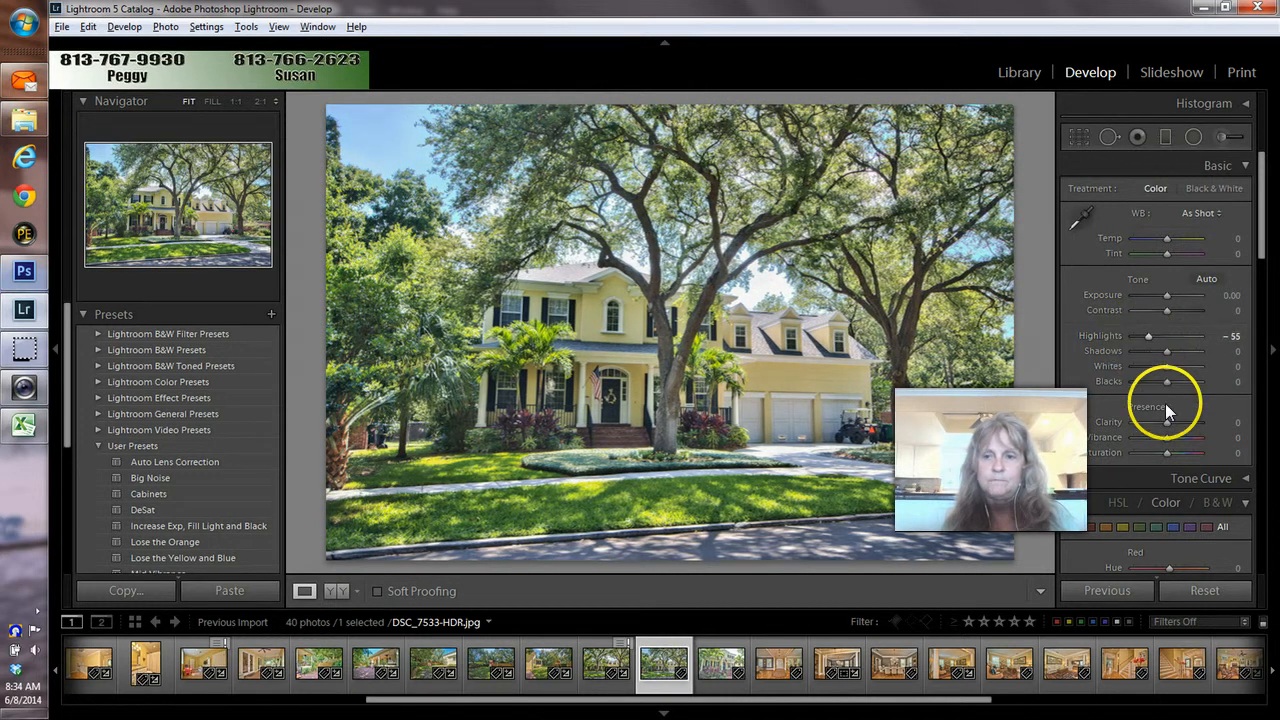
pyautogui.moveTo(1166, 423); pyautogui.dragTo(1182, 425)
pyautogui.click(233, 588)
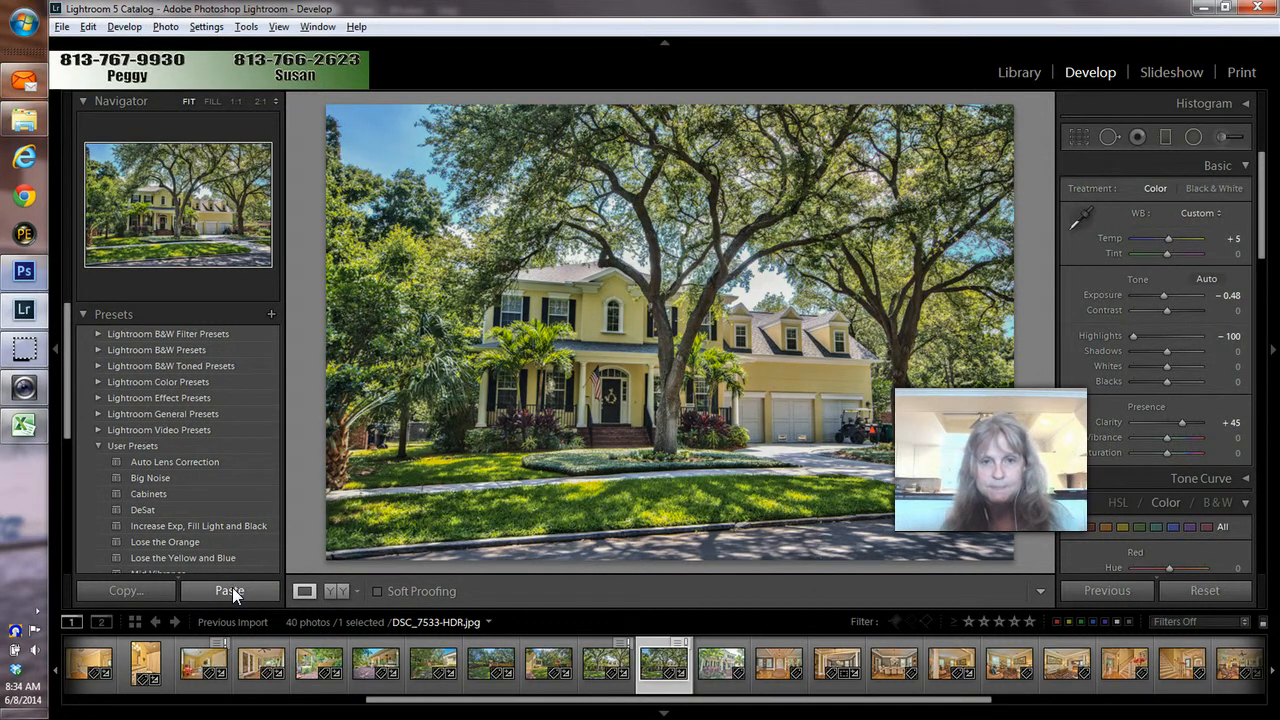
# Apply the Auto Lens Correction preset and set the manual lens transform to Horizontal +17 and Rotate -1.4
pyautogui.click(184, 460)
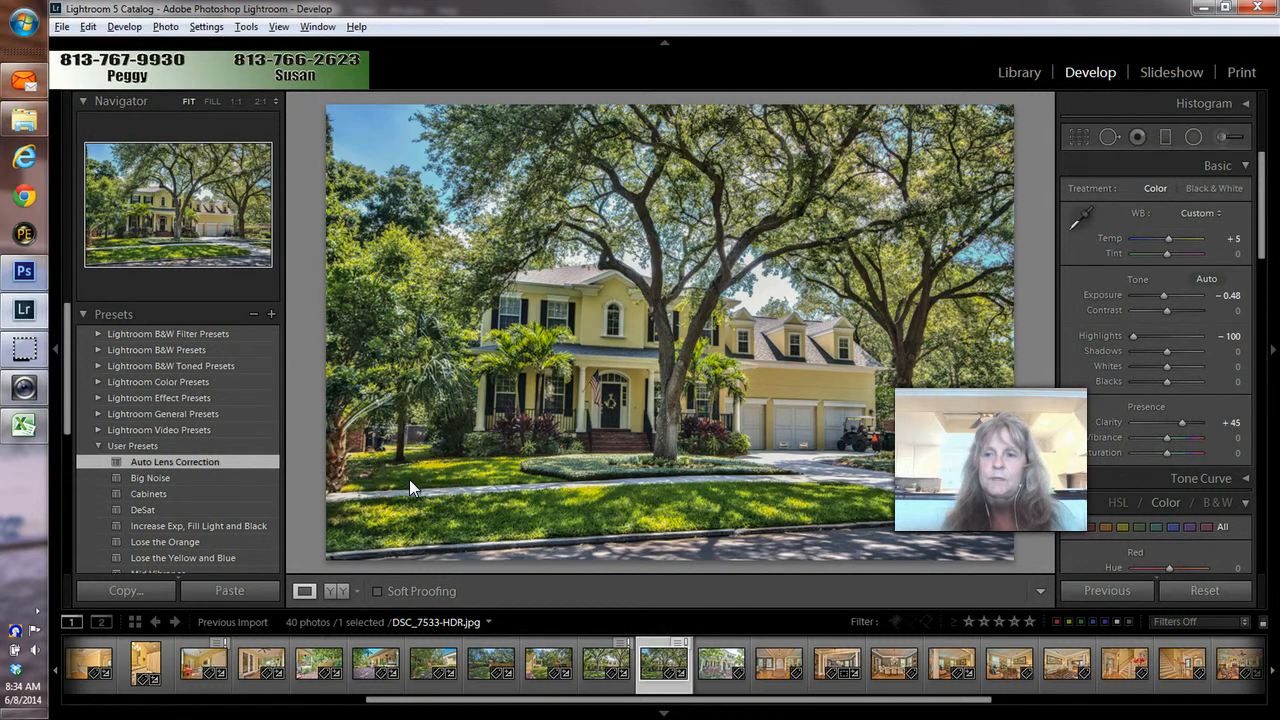
pyautogui.moveTo(1262, 200); pyautogui.dragTo(1250, 550)
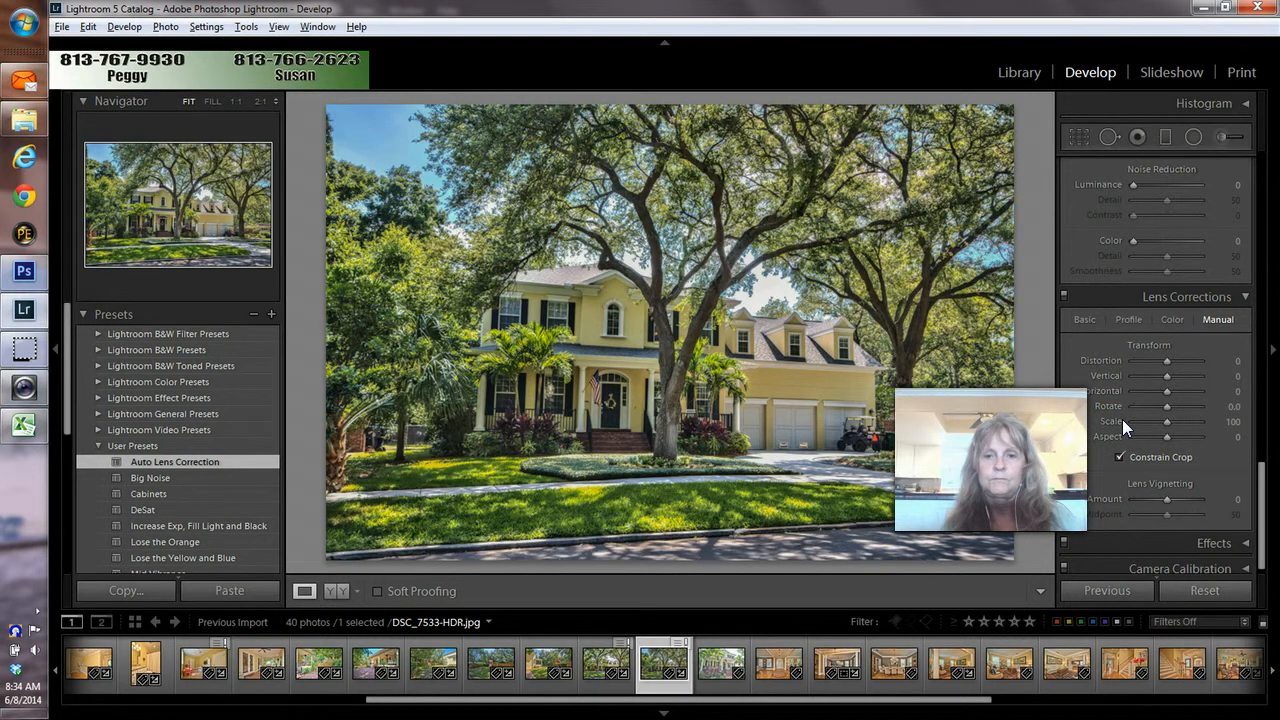
pyautogui.moveTo(1168, 391); pyautogui.dragTo(1161, 400)
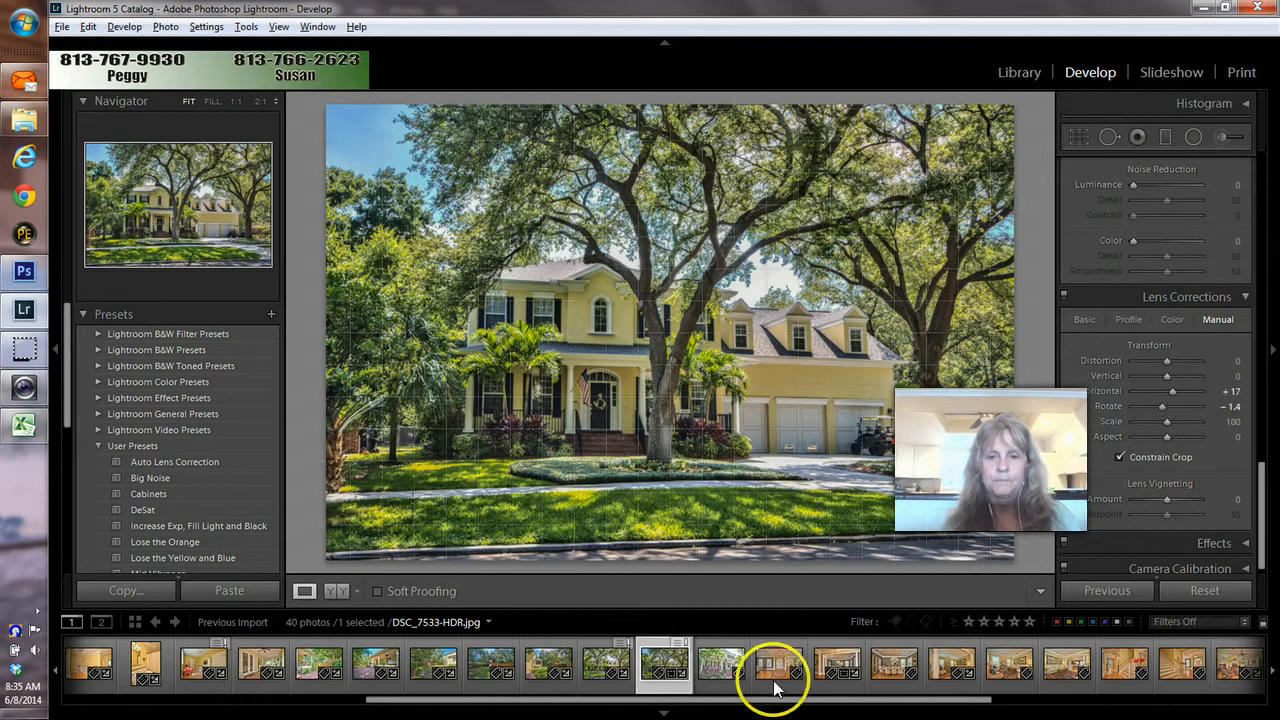
# Flag the front porch photo DSC_7536-HDR.jpg as a pick
pyautogui.click(716, 680)
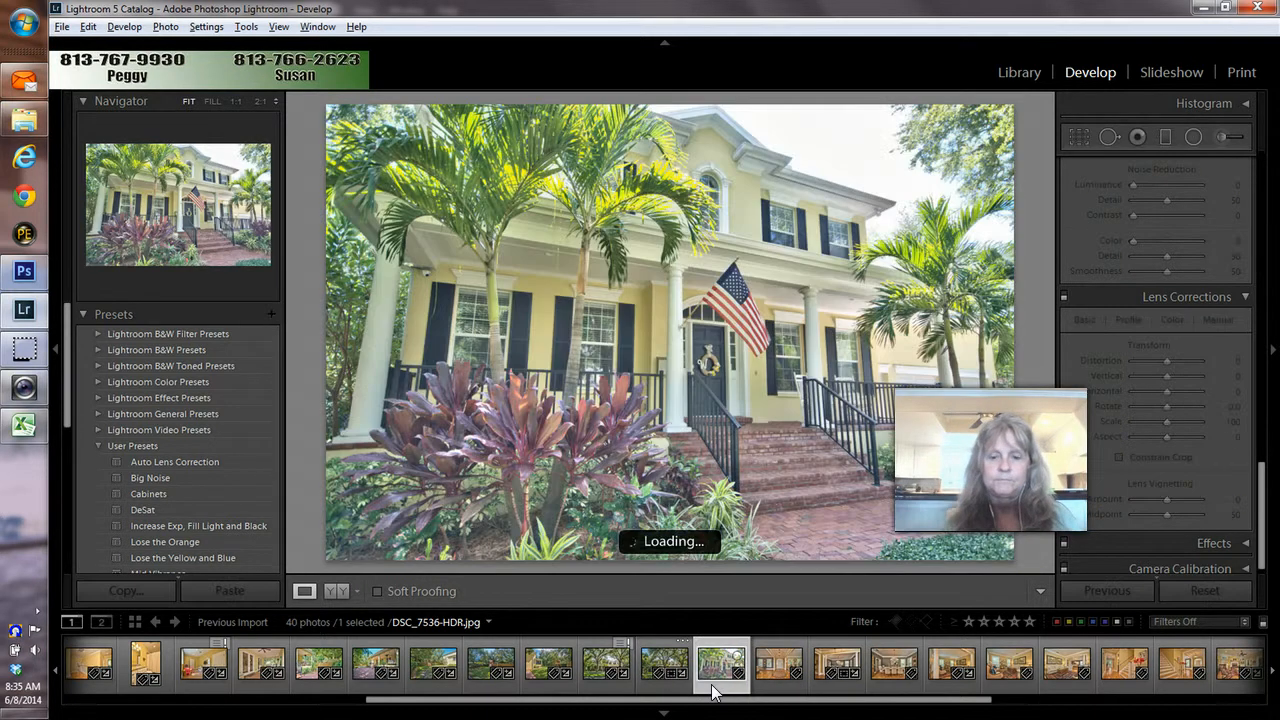
pyautogui.press('p')
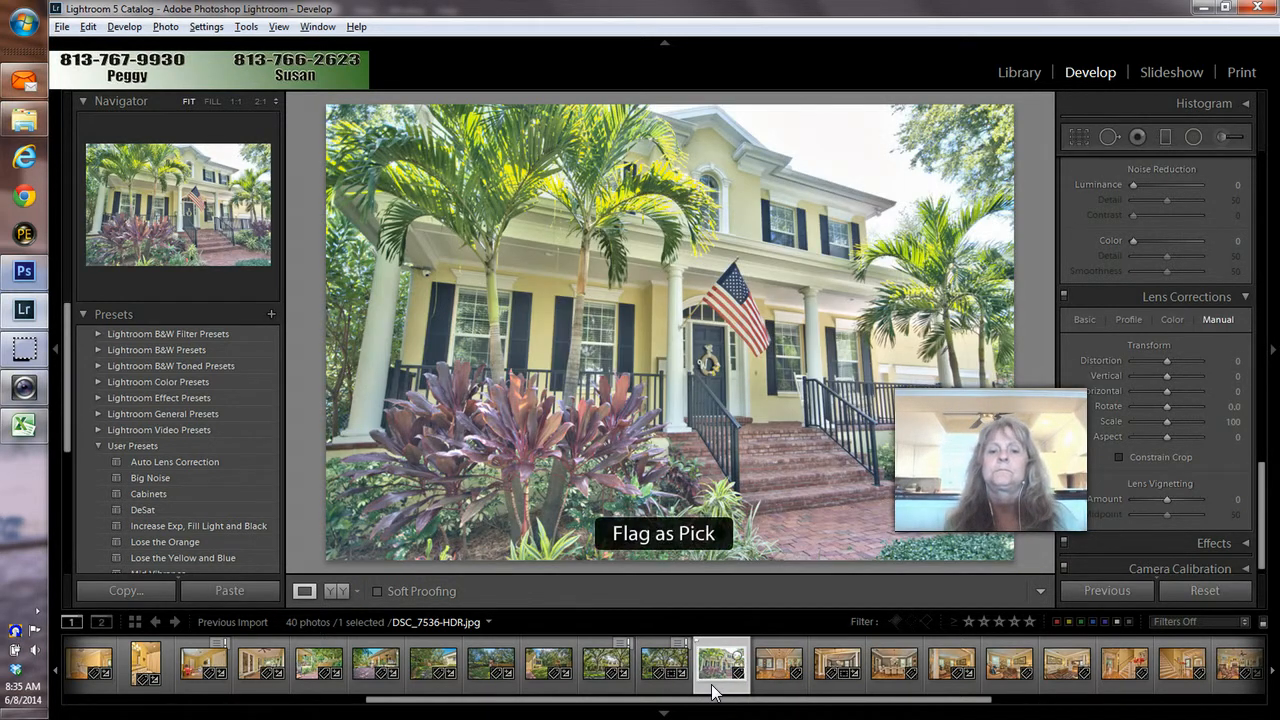
pyautogui.press('p')
pyautogui.click(617, 683)
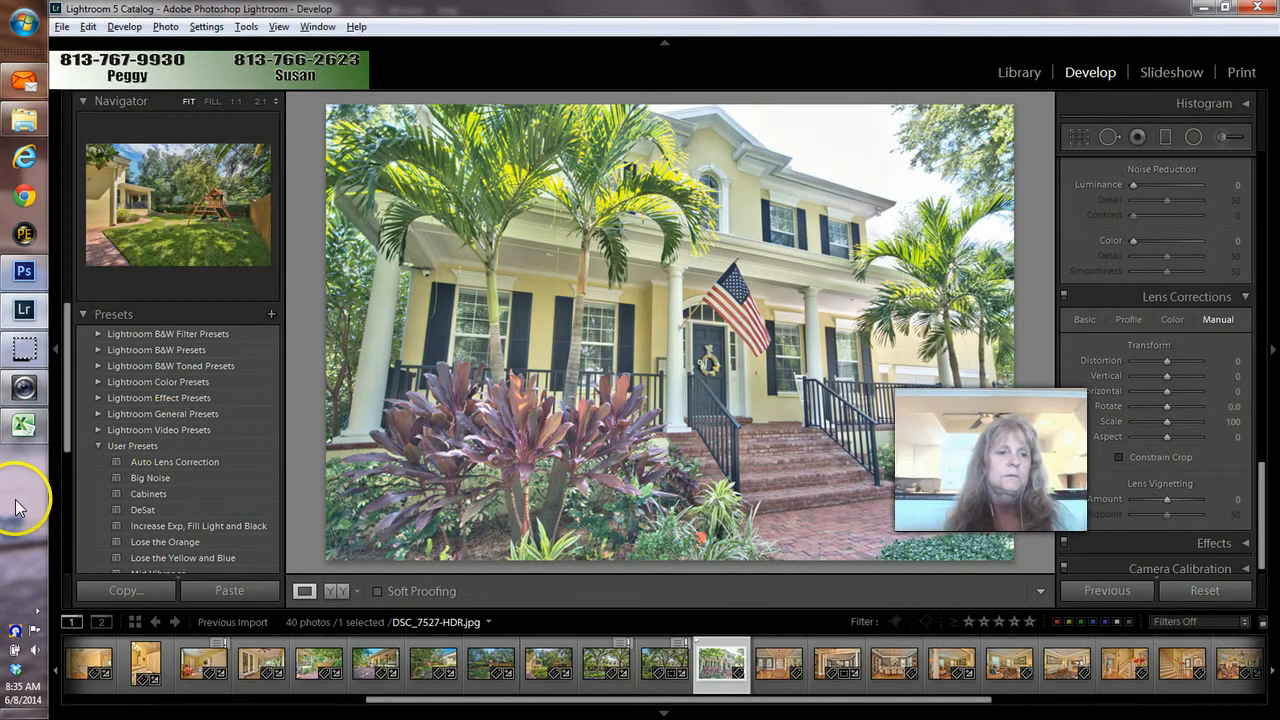
pyautogui.click(24, 387)
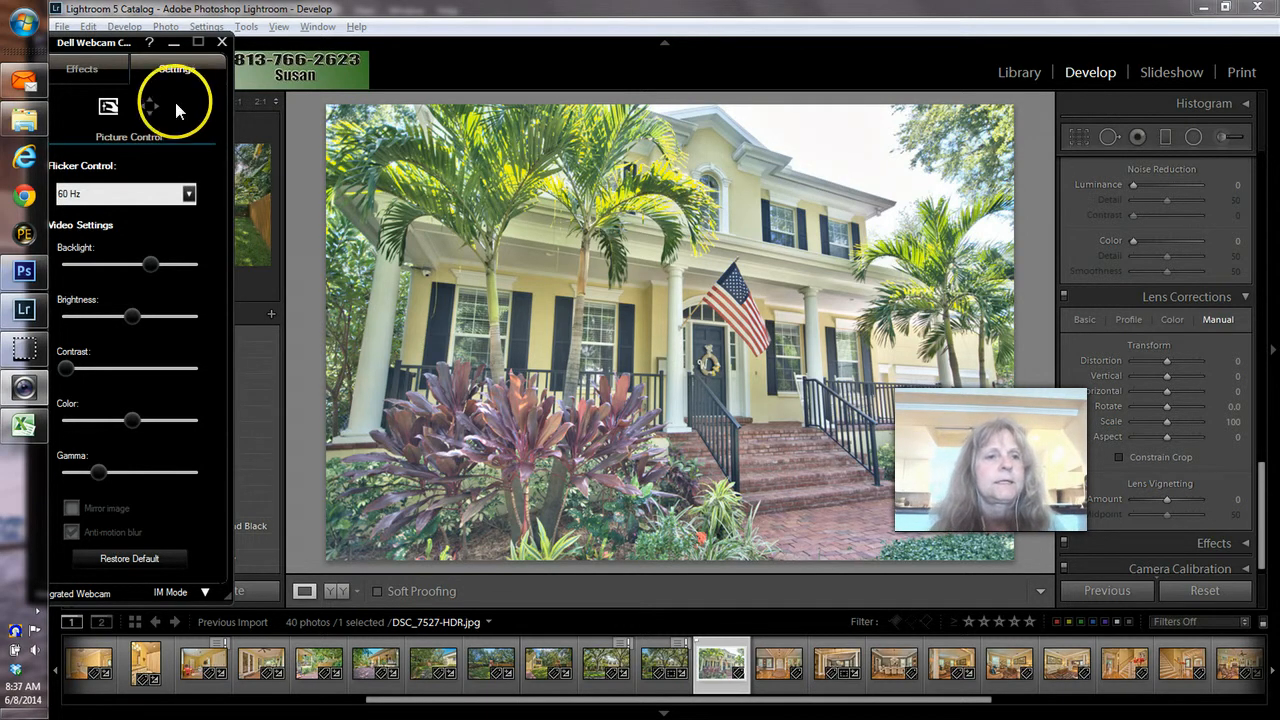
pyautogui.click(173, 42)
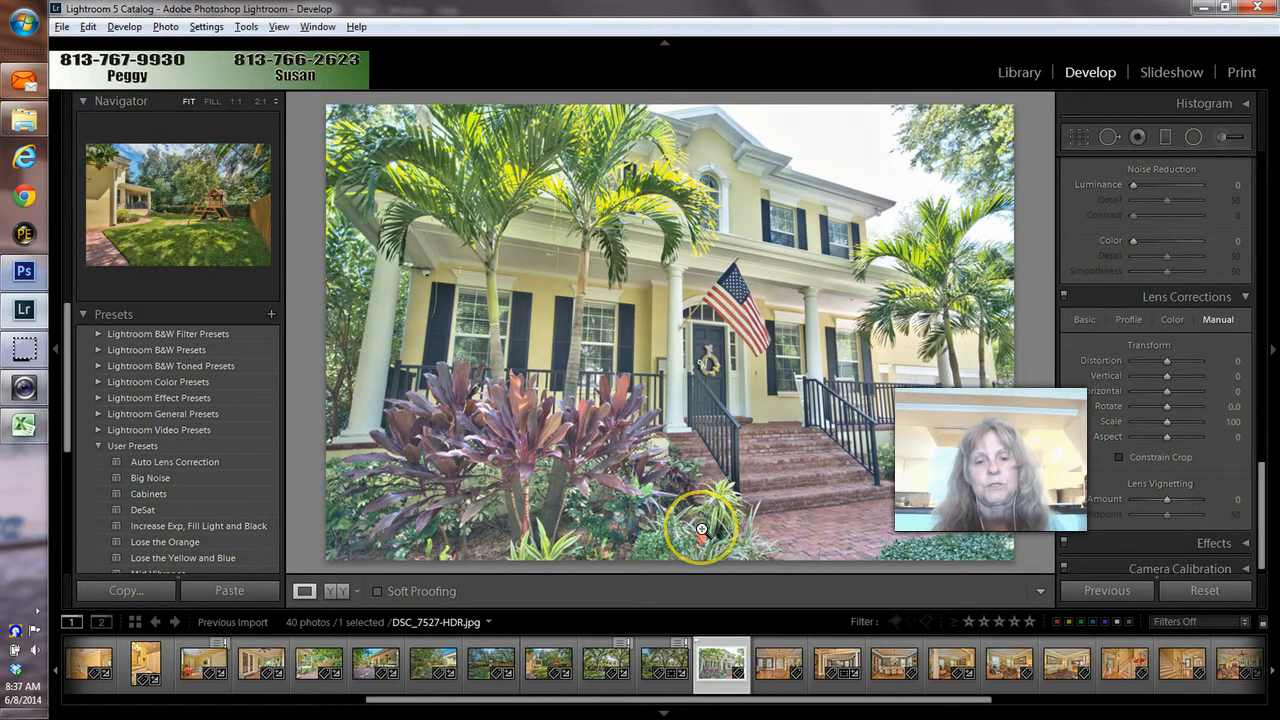
# Open DSC_7536-HDR.jpg for editing in Adobe Photoshop CS6, using the Edit Original option
pyautogui.rightClick(608, 410)
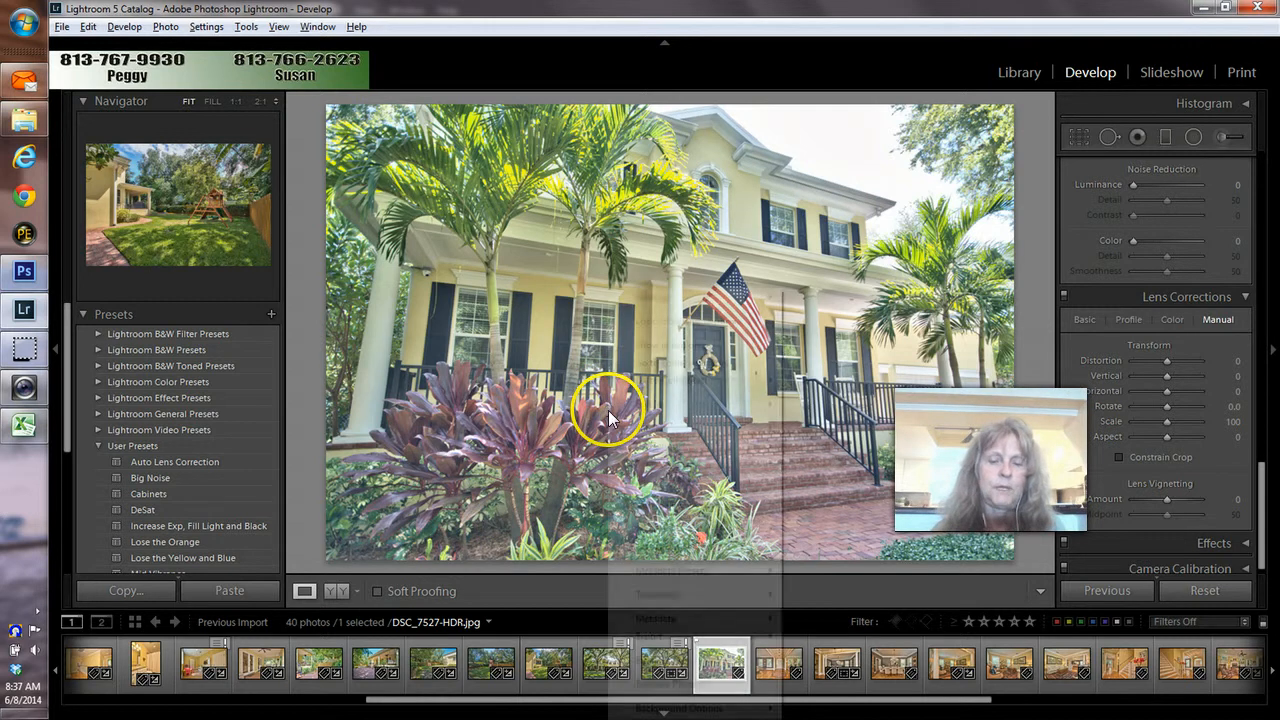
pyautogui.moveTo(640, 404)
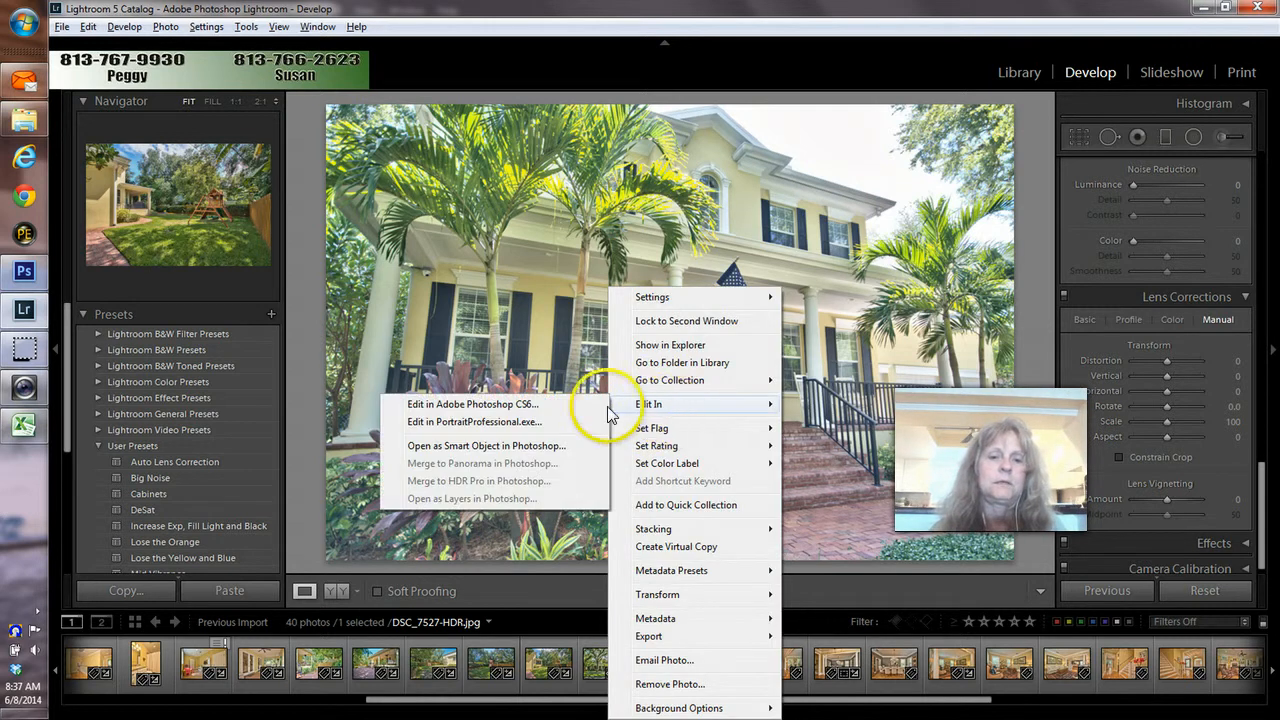
pyautogui.click(531, 405)
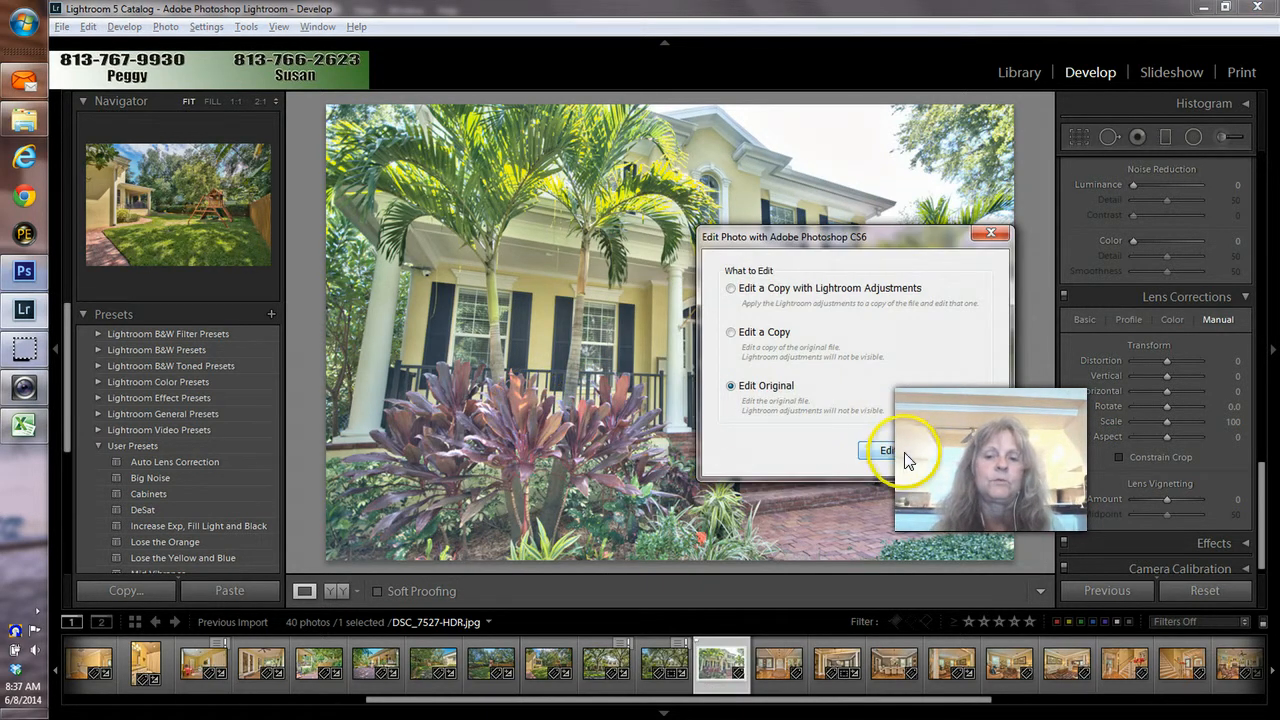
pyautogui.click(898, 450)
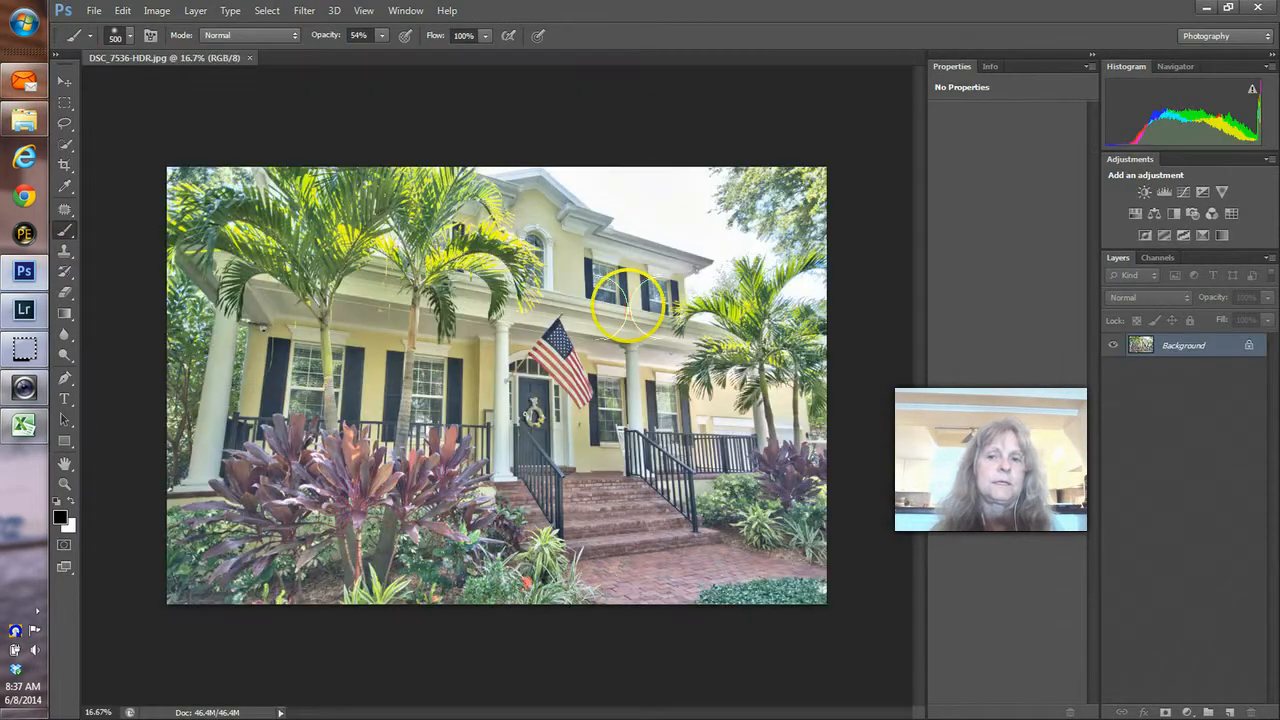
# Add a Curves adjustment layer with automatic correction to the porch photo and flatten the image
pyautogui.click(1184, 192)
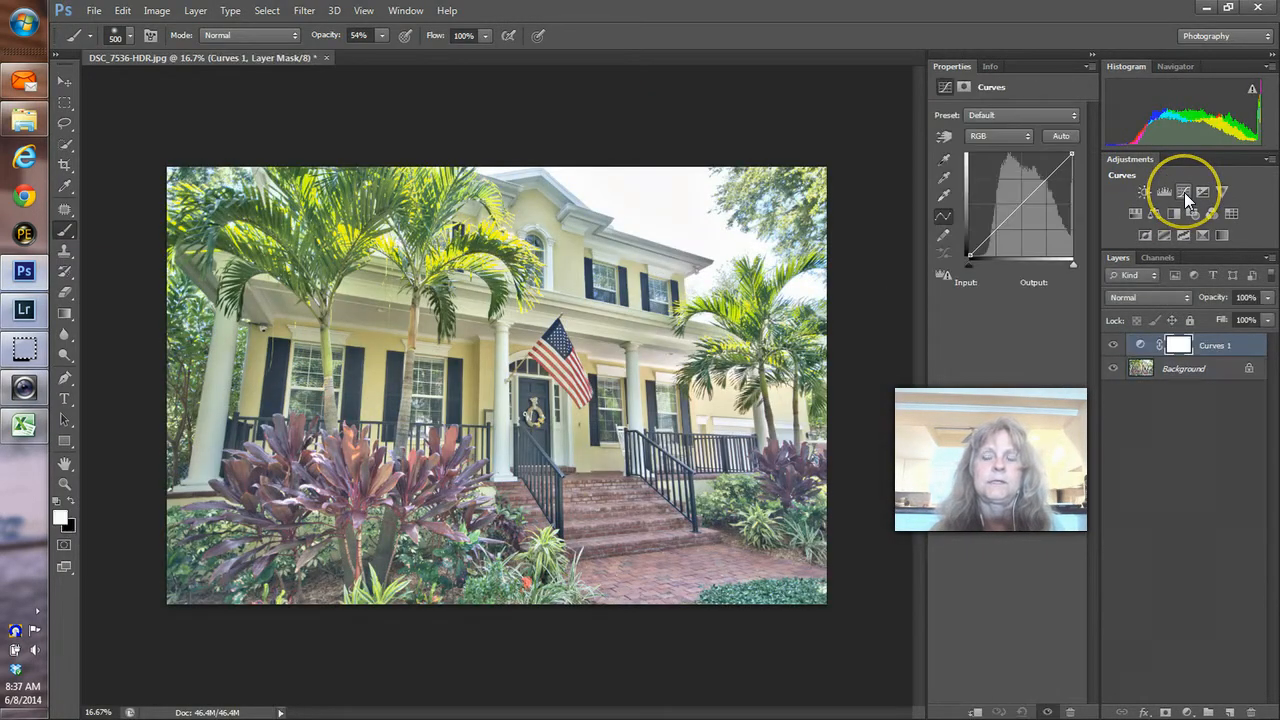
pyautogui.click(1058, 136)
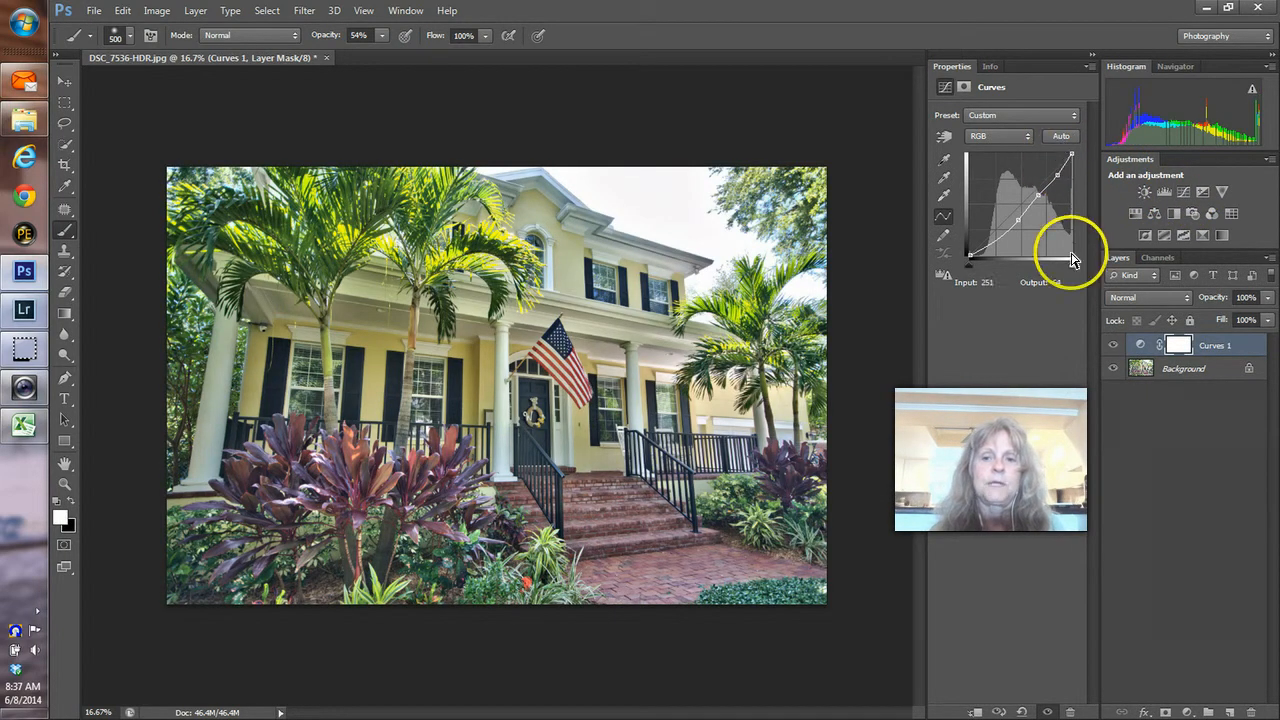
pyautogui.rightClick(1177, 369)
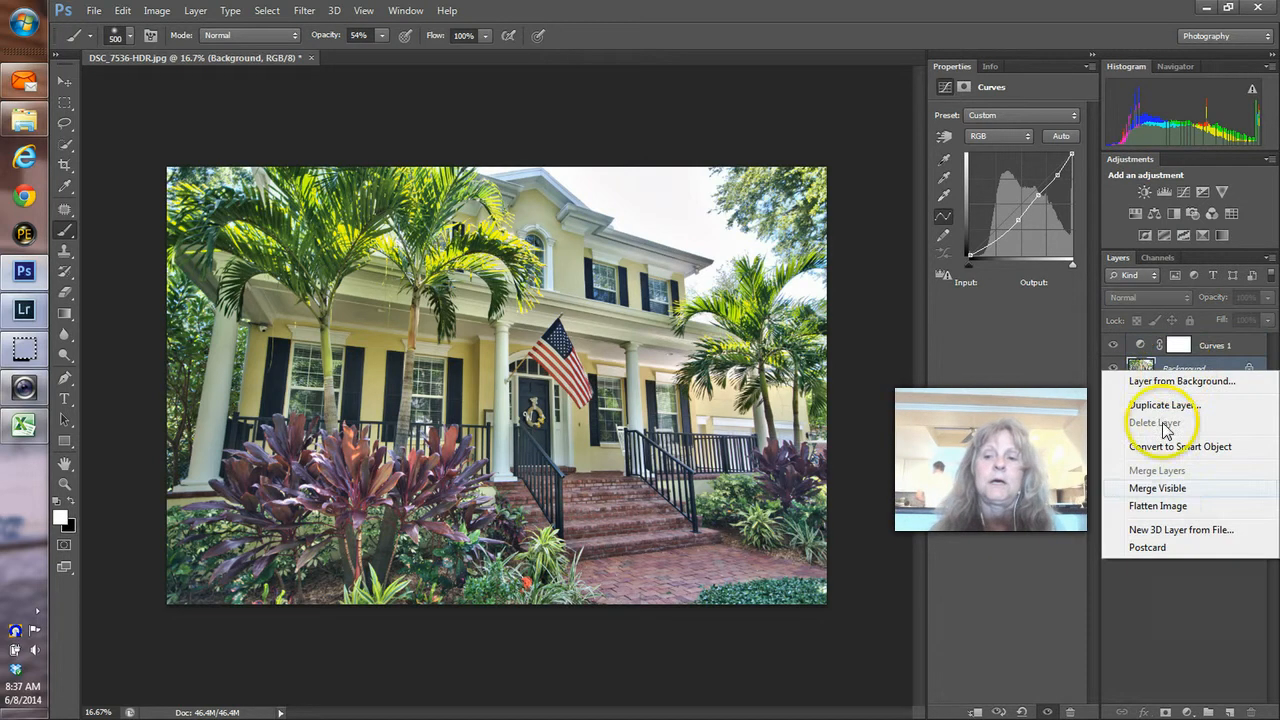
pyautogui.click(1155, 503)
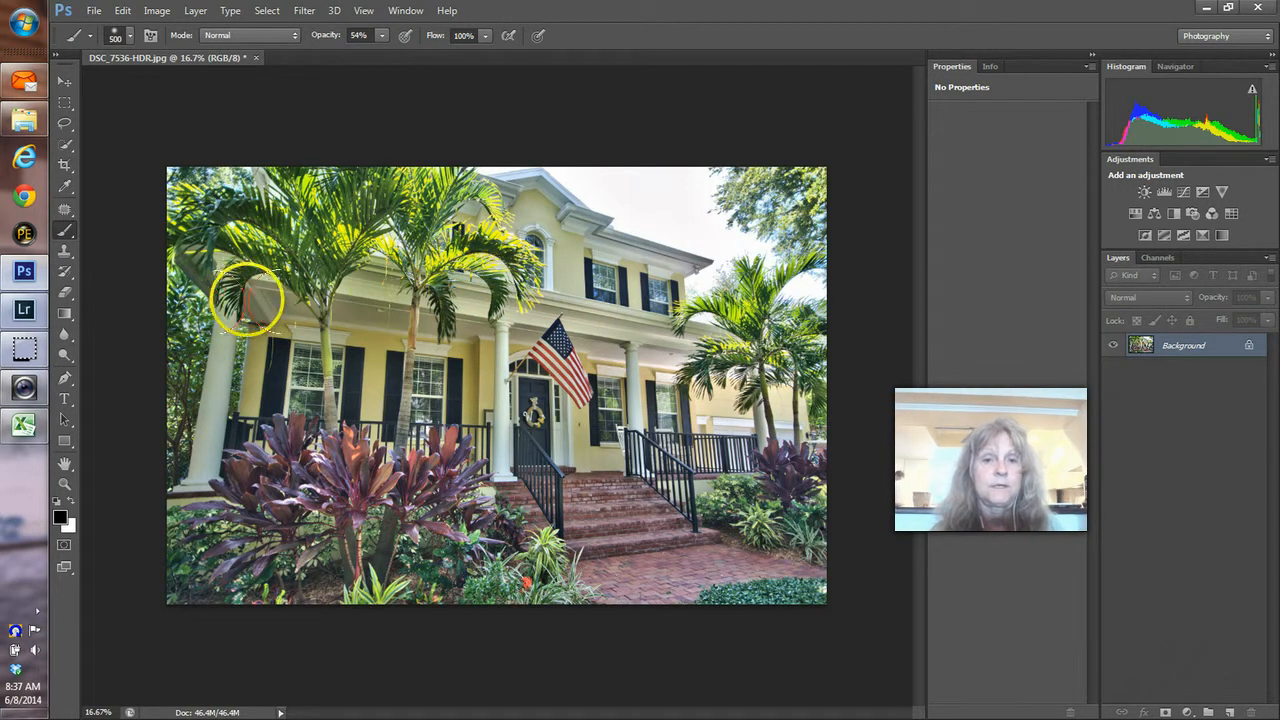
# Close DSC_7536-HDR.jpg and save its changes as a Baseline ("Standard") JPEG at quality 8
pyautogui.hotkey('ctrl', 'w')
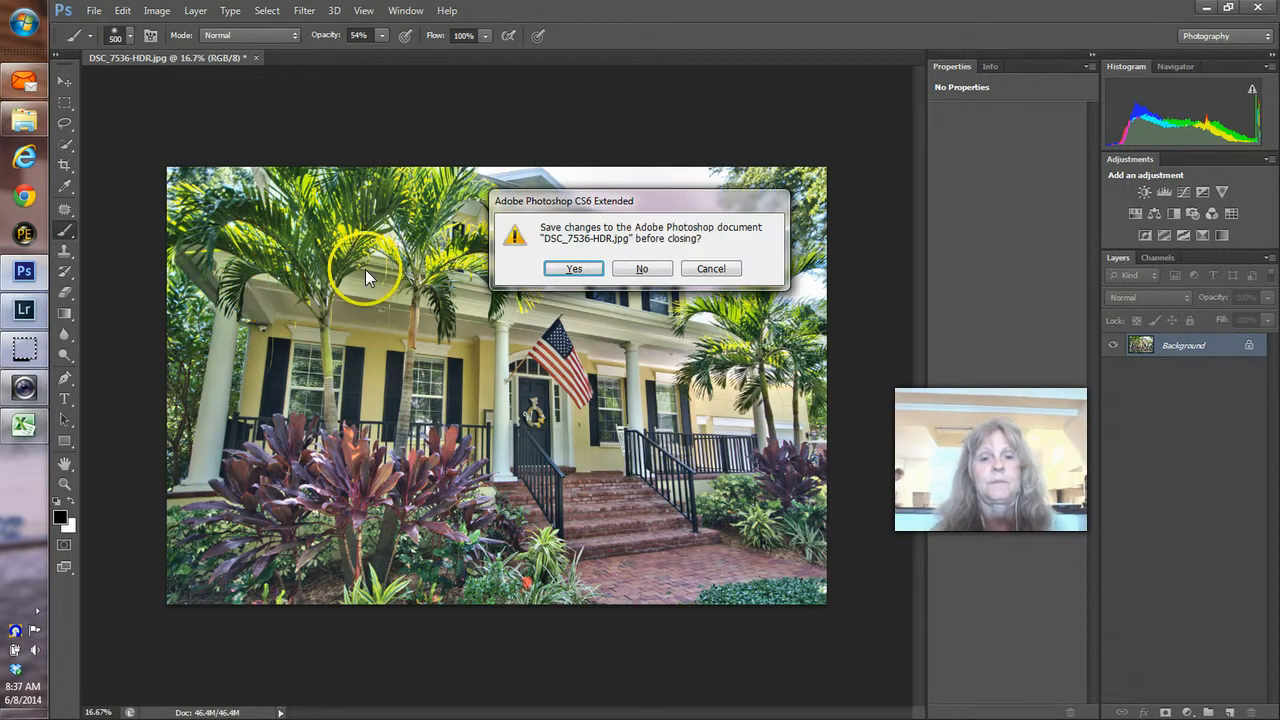
pyautogui.click(572, 270)
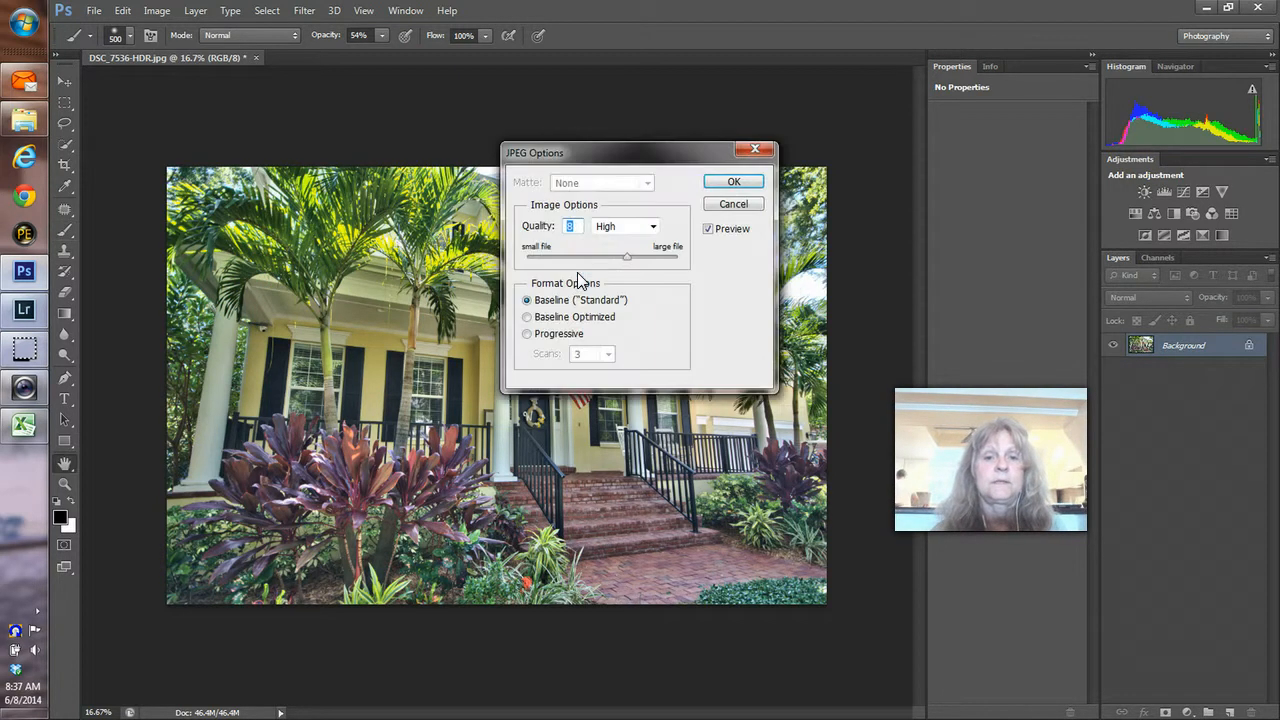
pyautogui.click(733, 181)
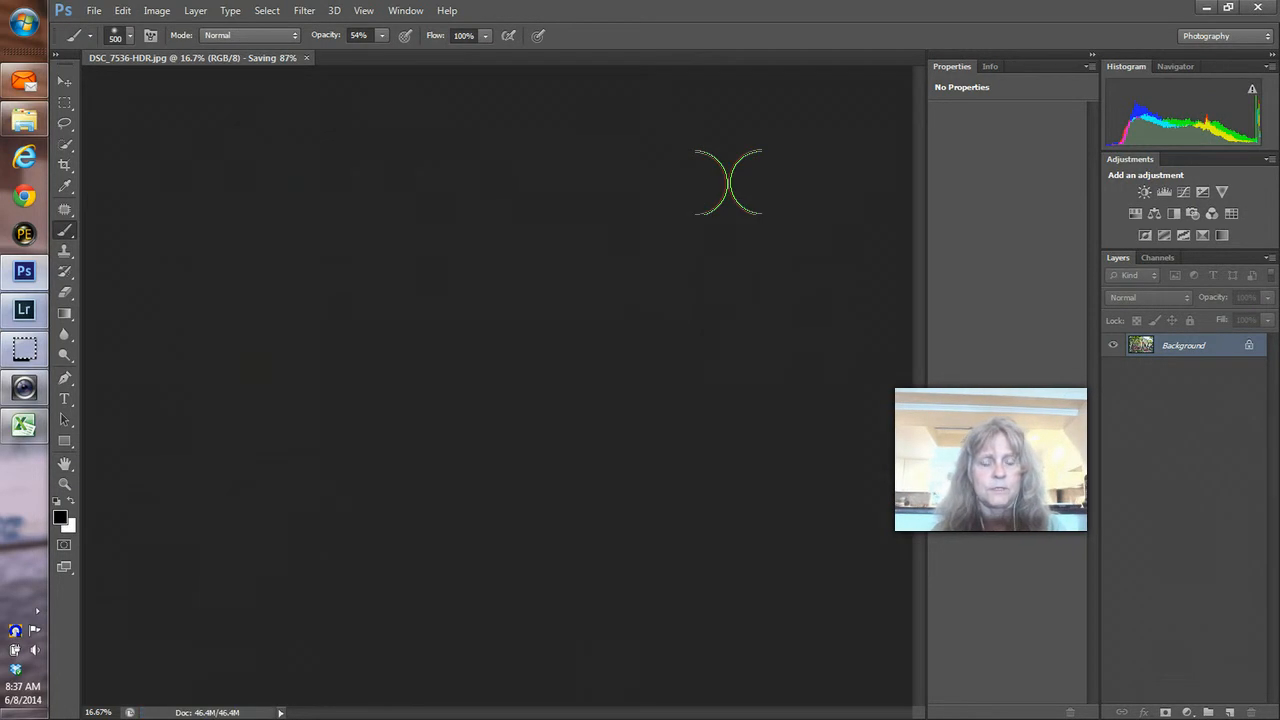
# Switch back to Lightroom and apply the Auto Lens Correction preset to DSC_7536-HDR.jpg
pyautogui.hotkey('alt', 'Tab')
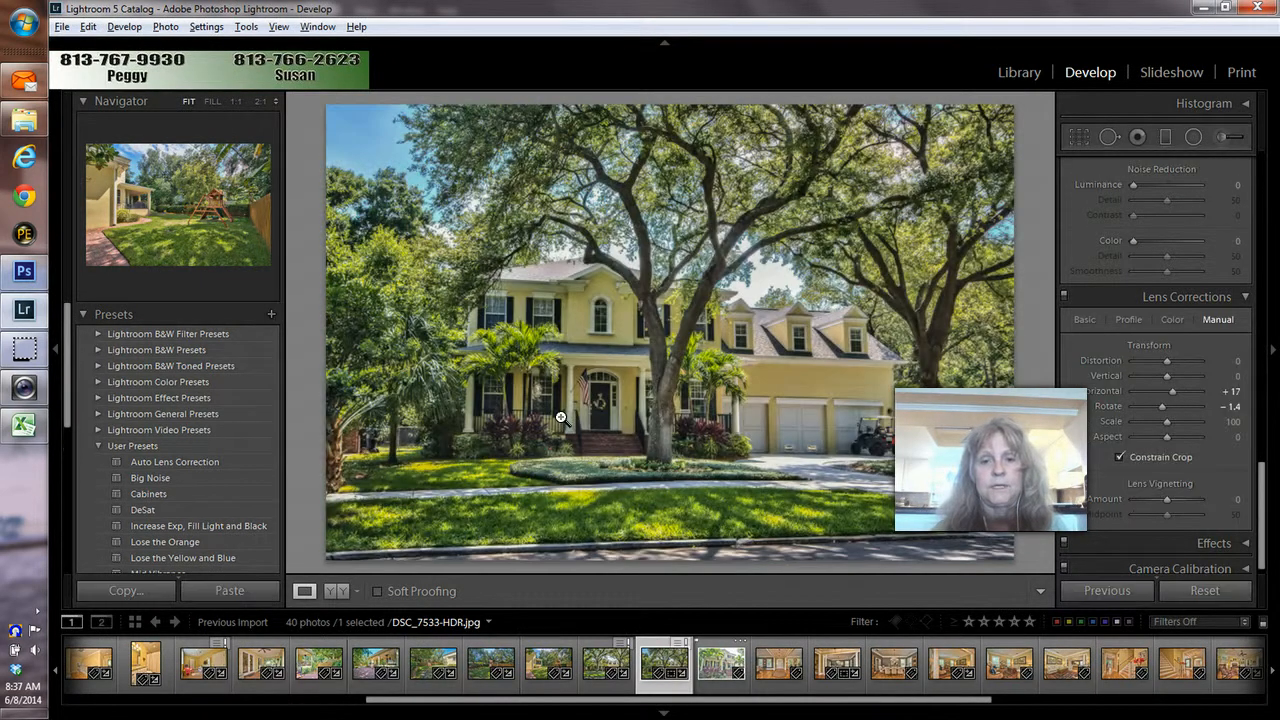
pyautogui.press('Right')
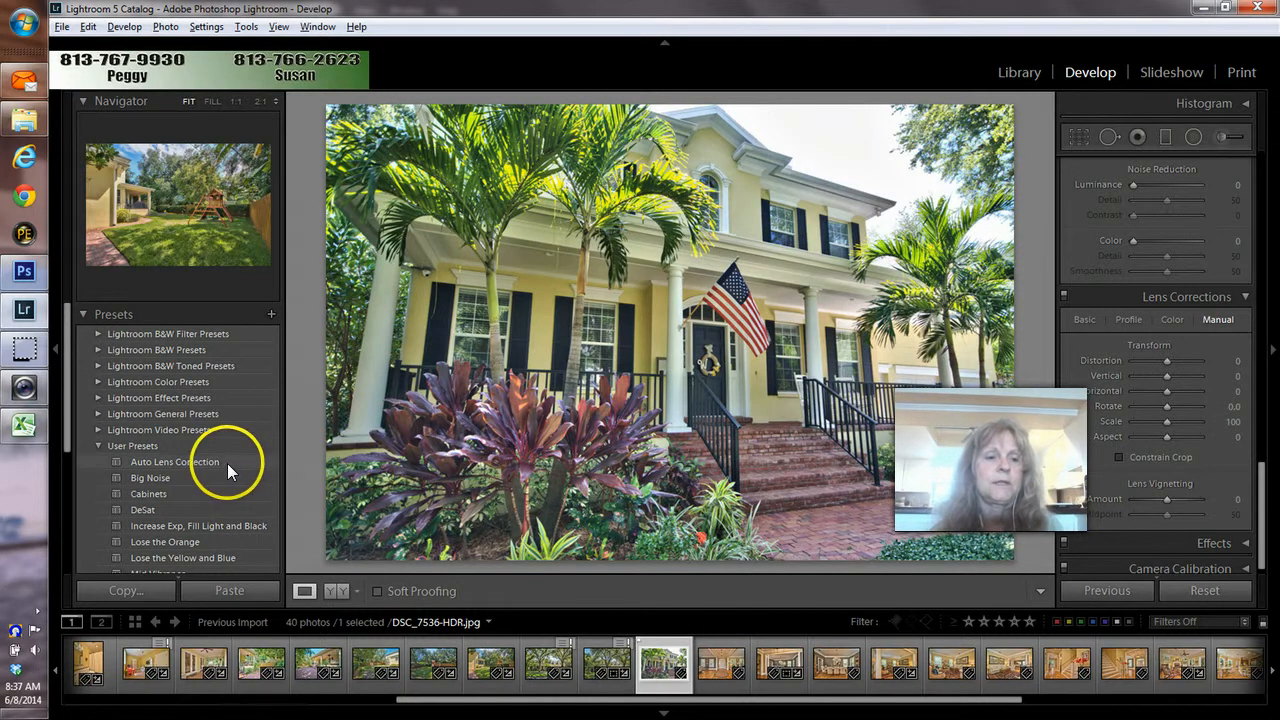
pyautogui.click(207, 461)
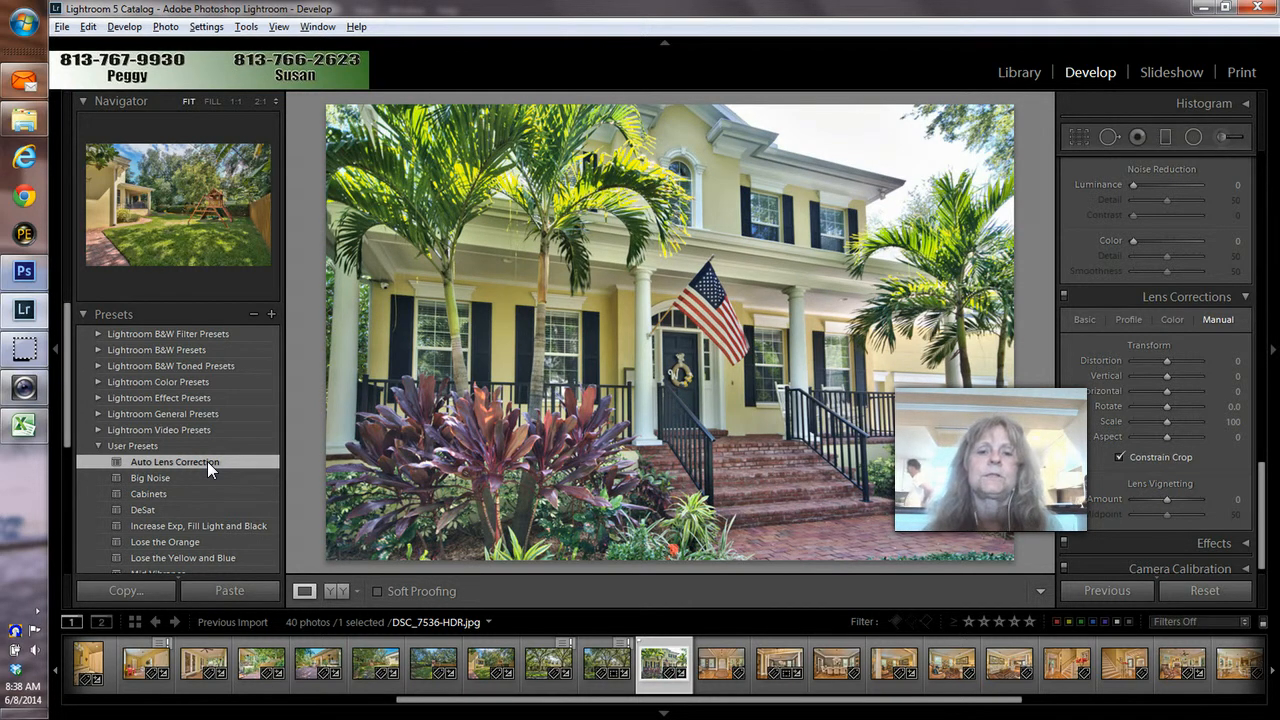
# Turn off Constrain To Warp in the Crop Overlay settings of the porch photo and finish the crop
pyautogui.click(1078, 134)
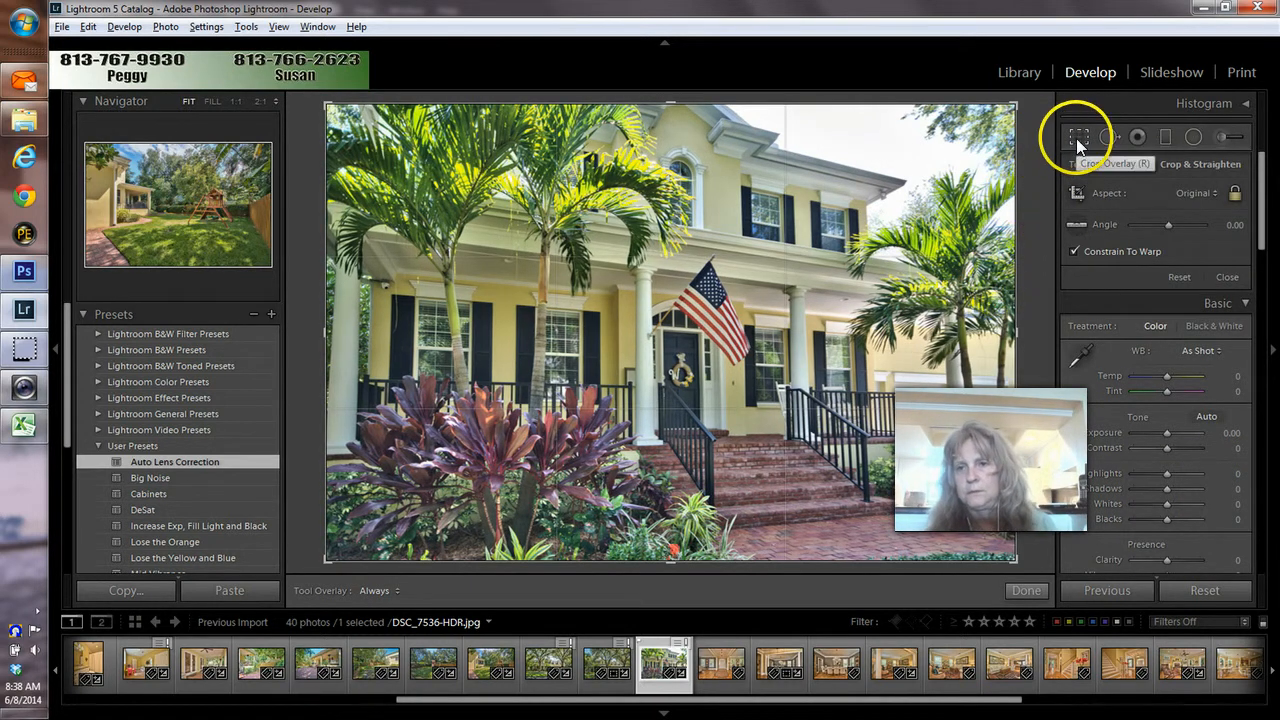
pyautogui.click(1076, 138)
pyautogui.click(1076, 138)
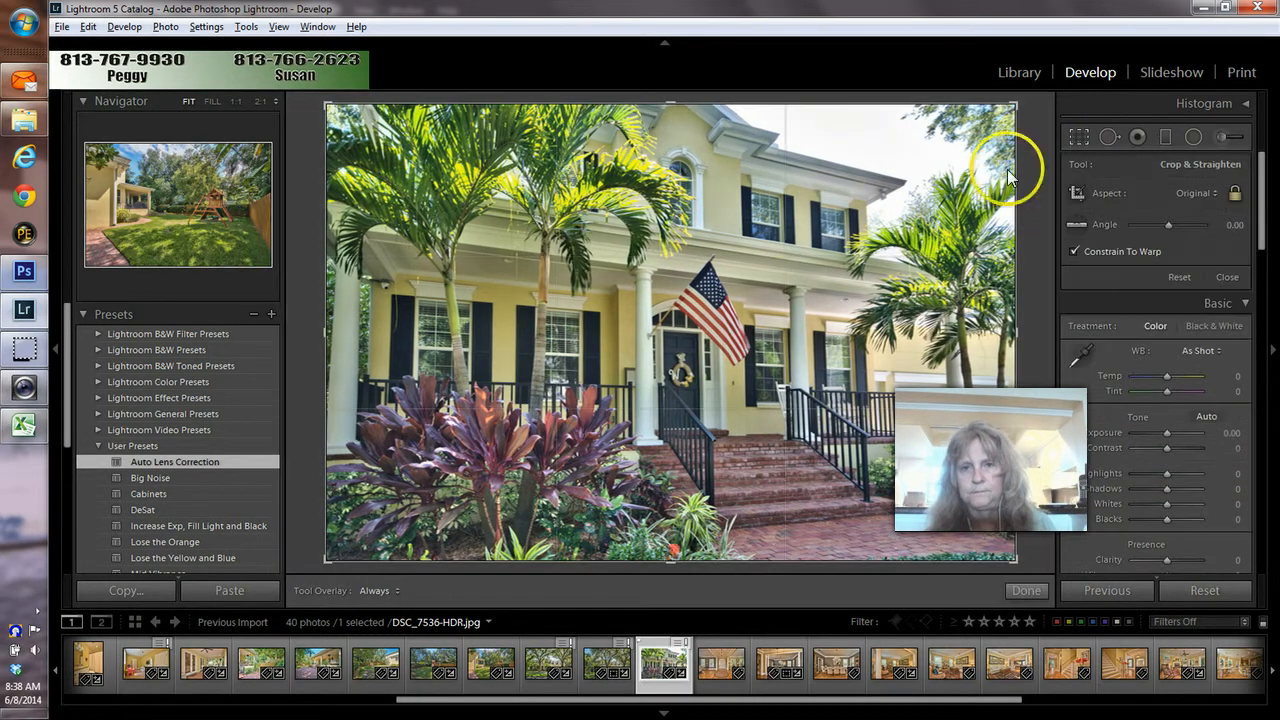
pyautogui.click(746, 233)
pyautogui.hotkey('ctrl', 'z')
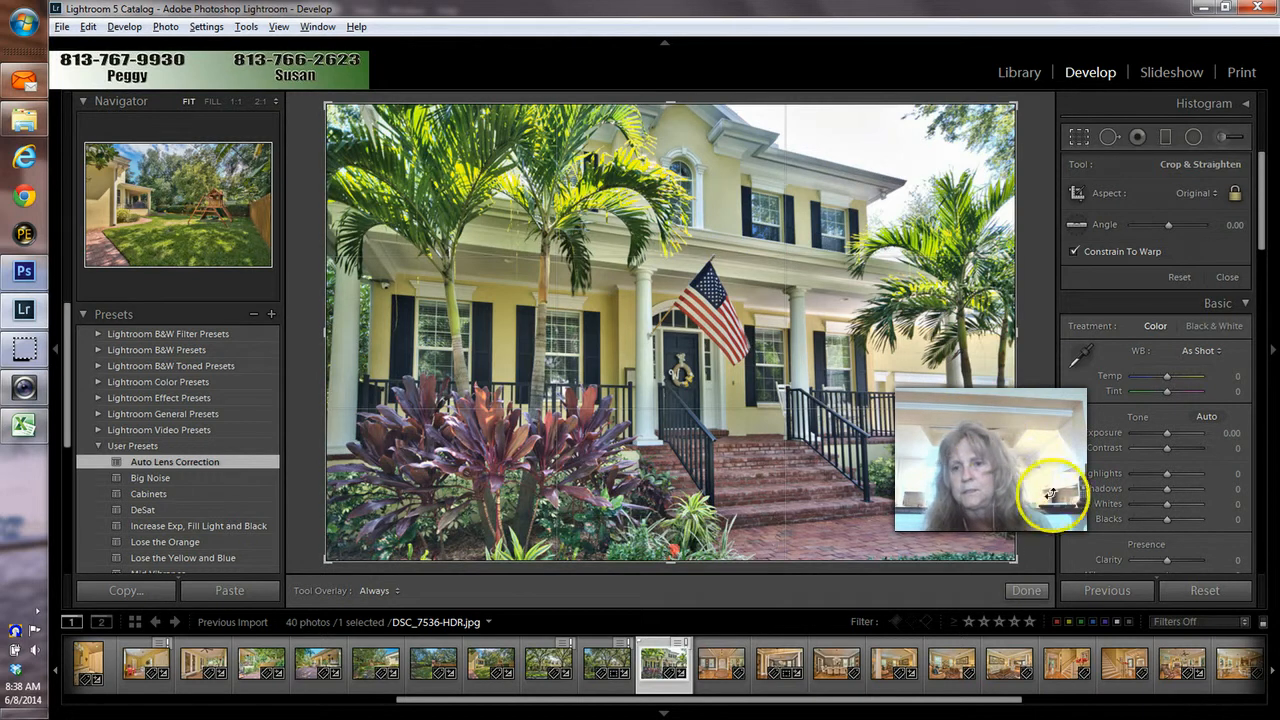
pyautogui.click(1073, 251)
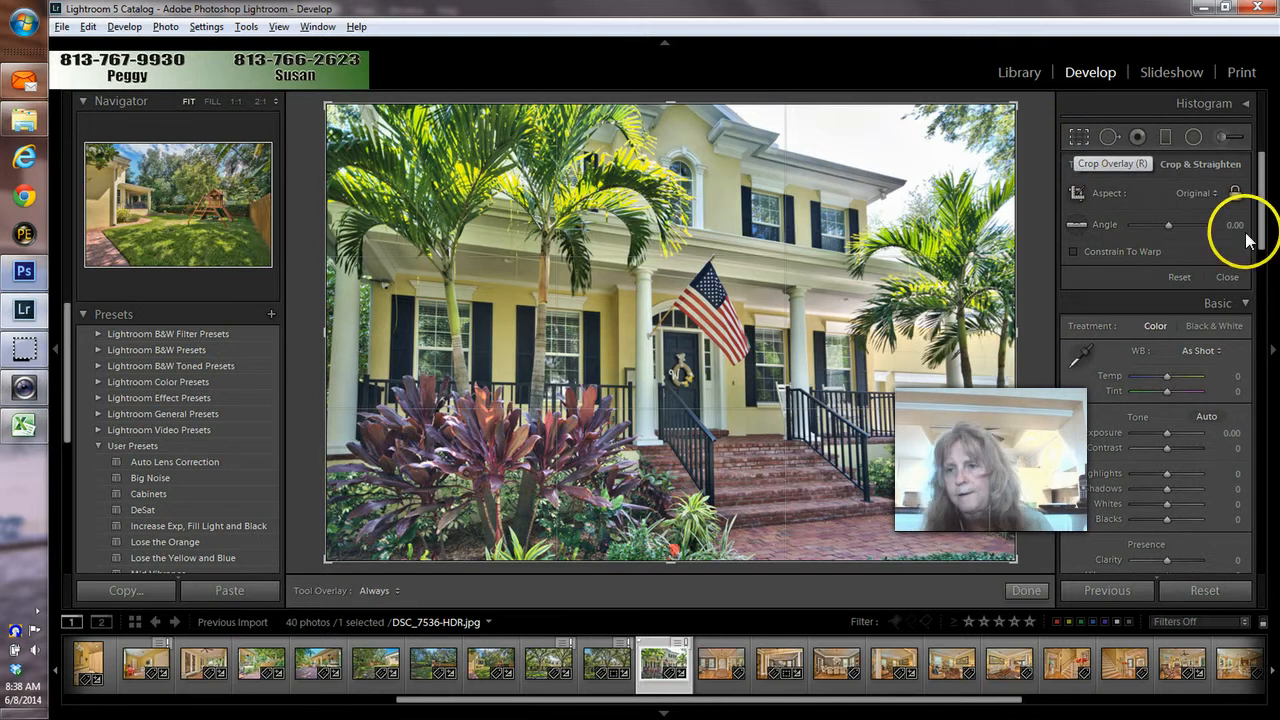
pyautogui.moveTo(1257, 206)
pyautogui.mouseDown()
pyautogui.moveTo(1262, 225)
pyautogui.moveTo(1260, 195)
pyautogui.mouseUp()
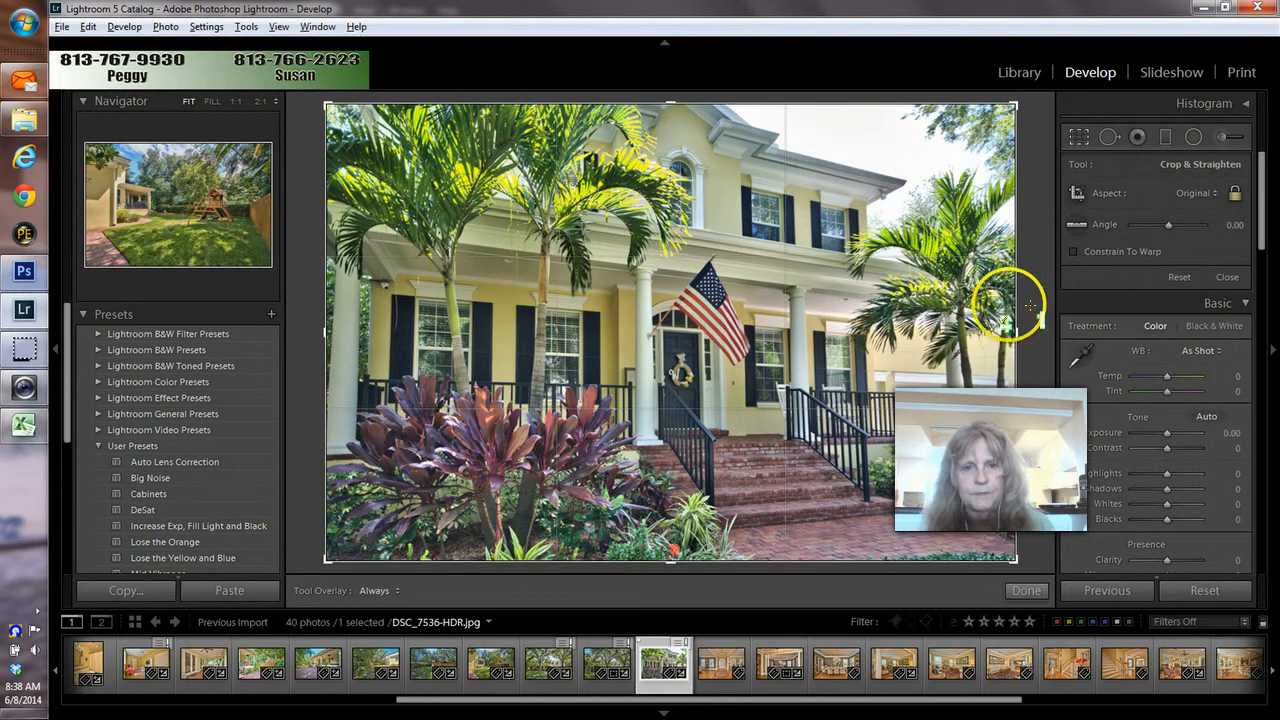
pyautogui.click(1021, 590)
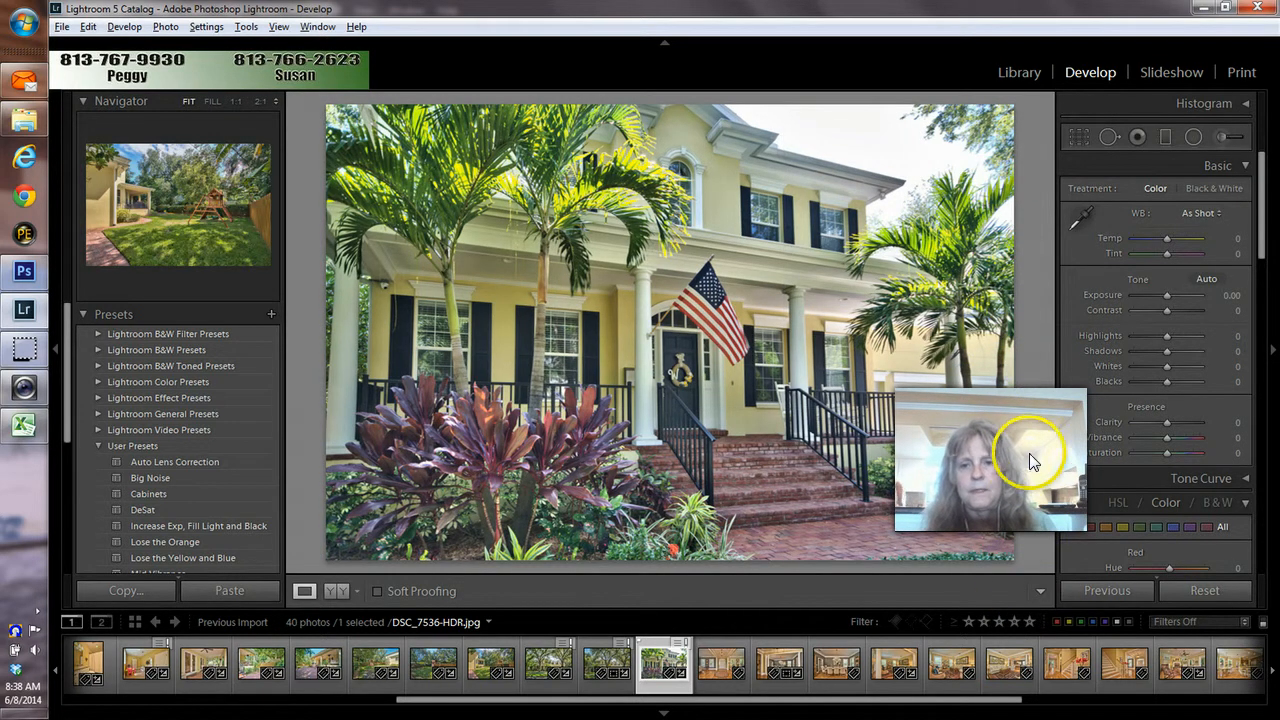
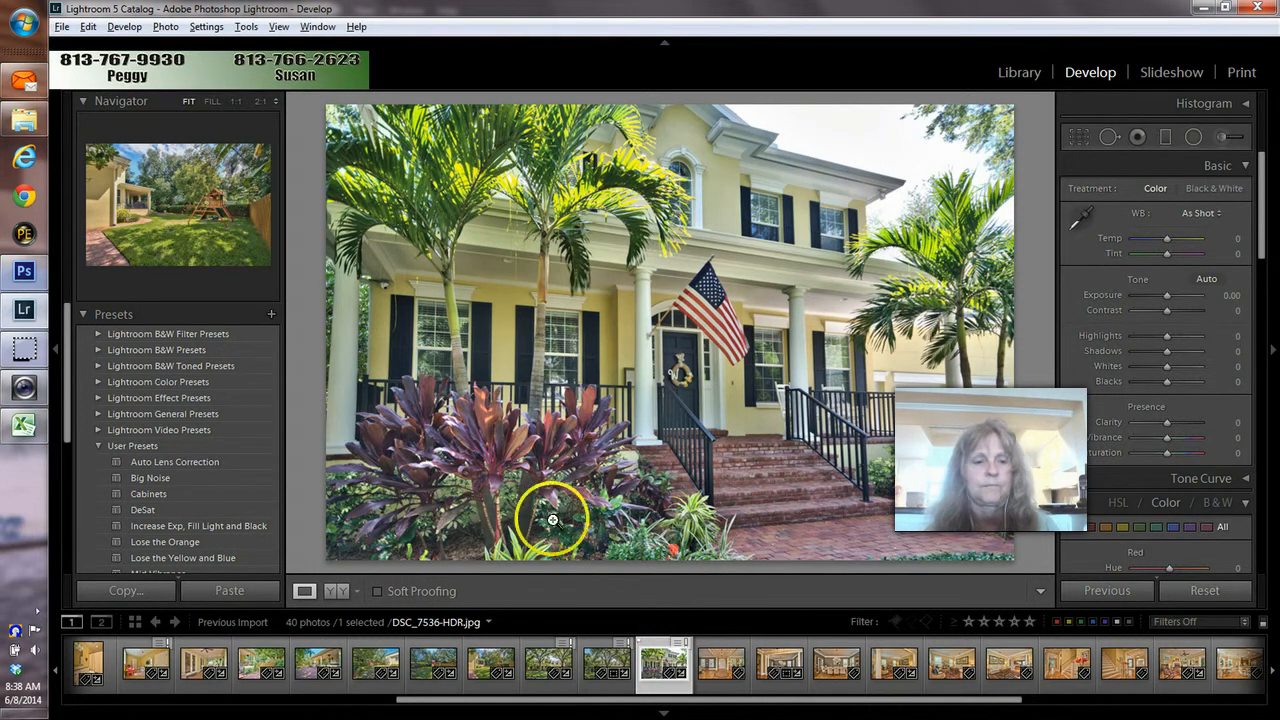
# Paste the copied develop settings onto the porch photo and flag it as a pick
pyautogui.click(229, 590)
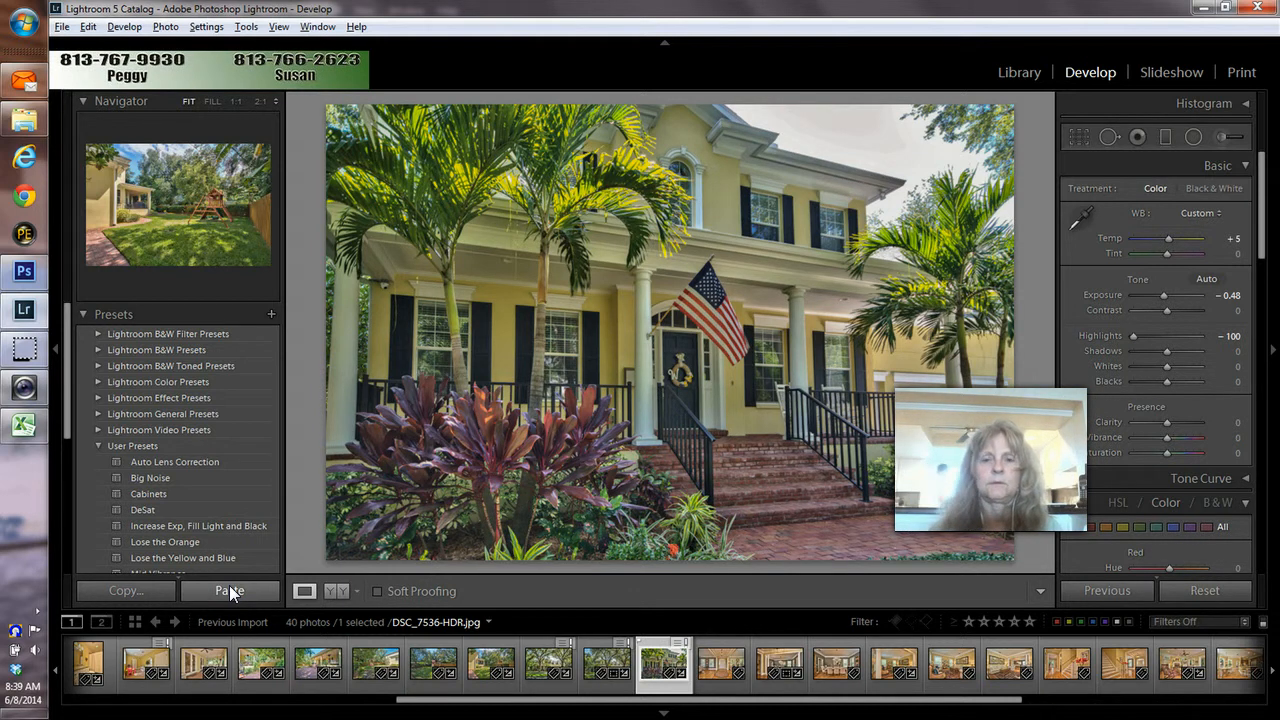
pyautogui.press('p')
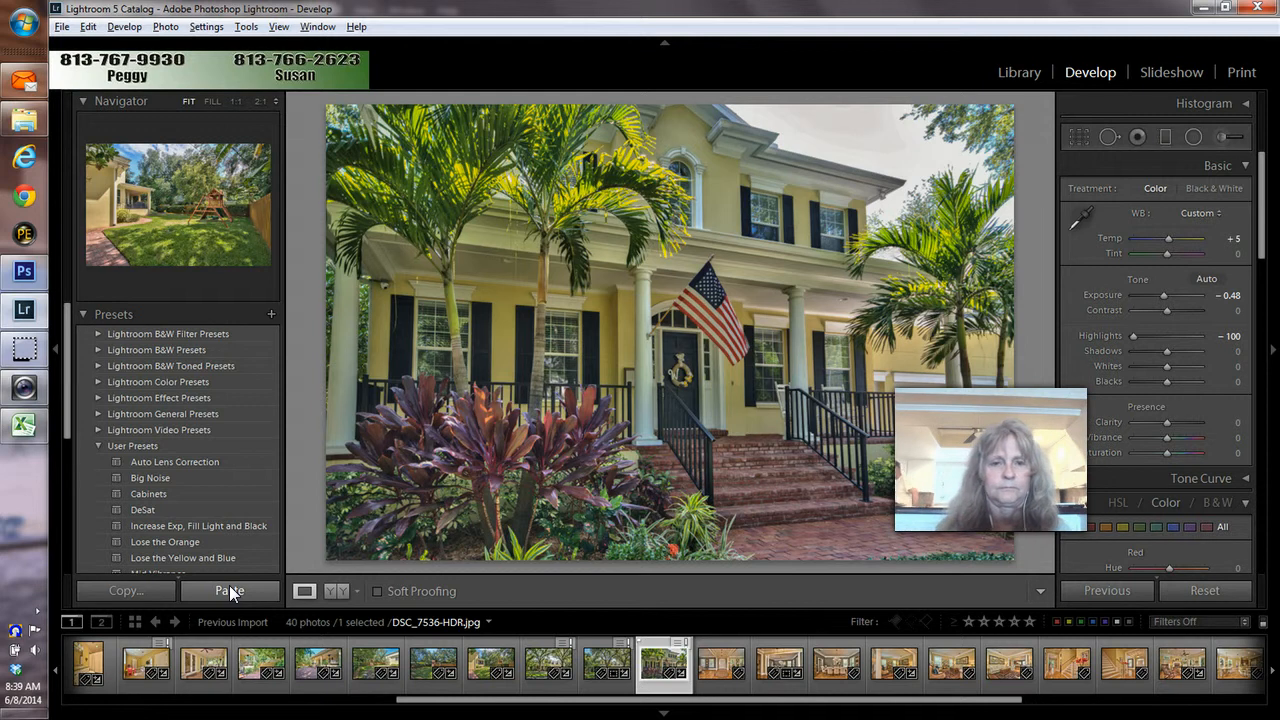
pyautogui.press('p')
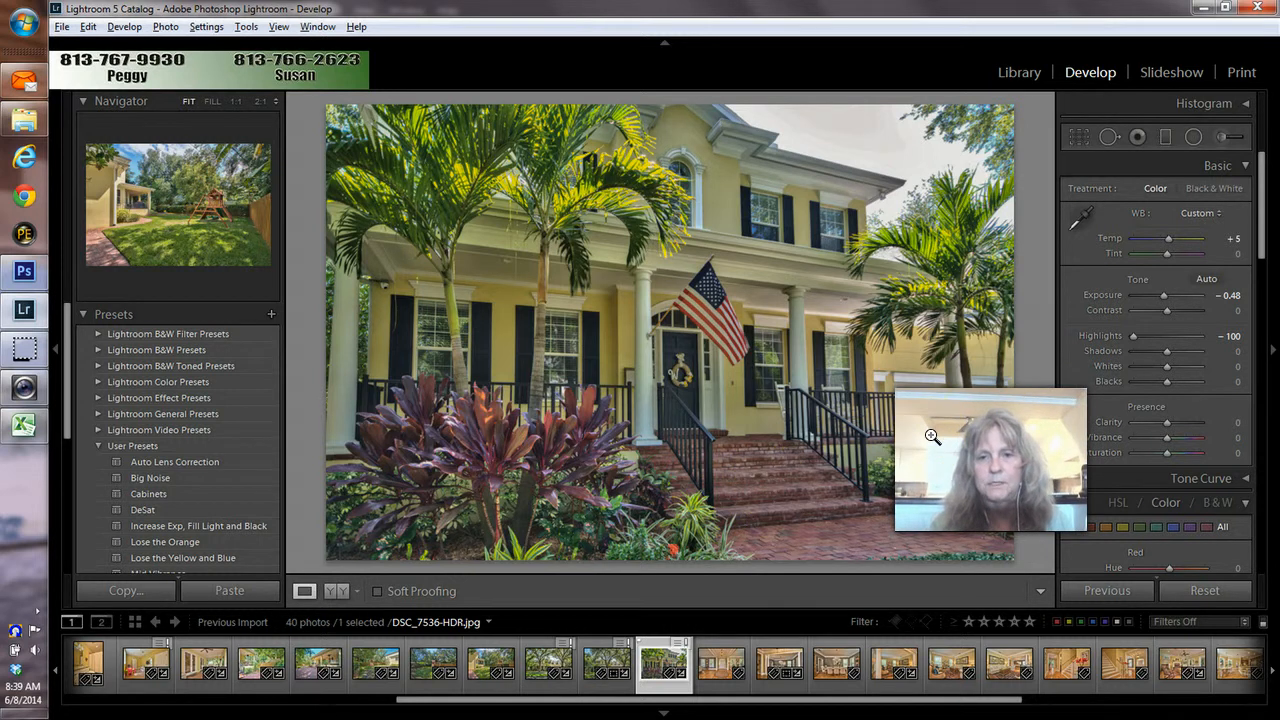
# Advance to the foyer photo DSC_7323-HDR-Edit.psd and apply the Auto Lens Correction preset to it
pyautogui.press('Right')
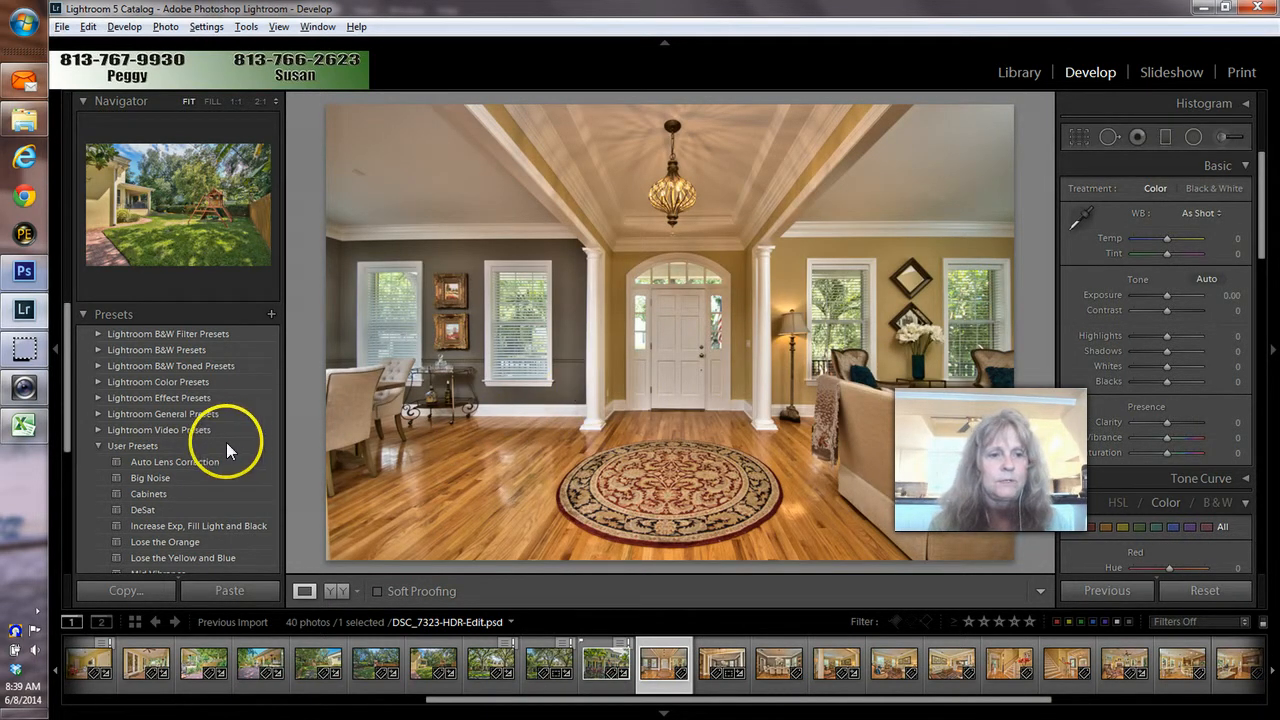
pyautogui.click(205, 465)
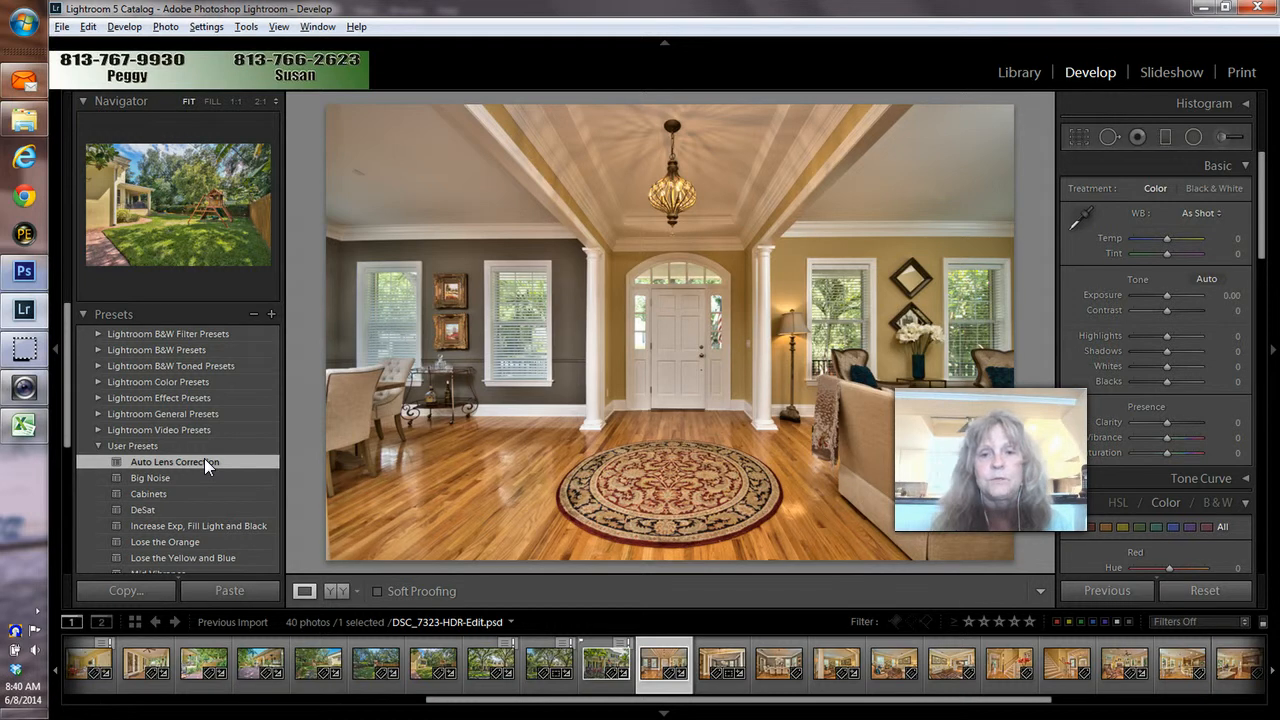
# Try cropping the foyer photo with an unlocked aspect ratio to a narrow portrait framing the front door, columns and round rug
pyautogui.click(1080, 136)
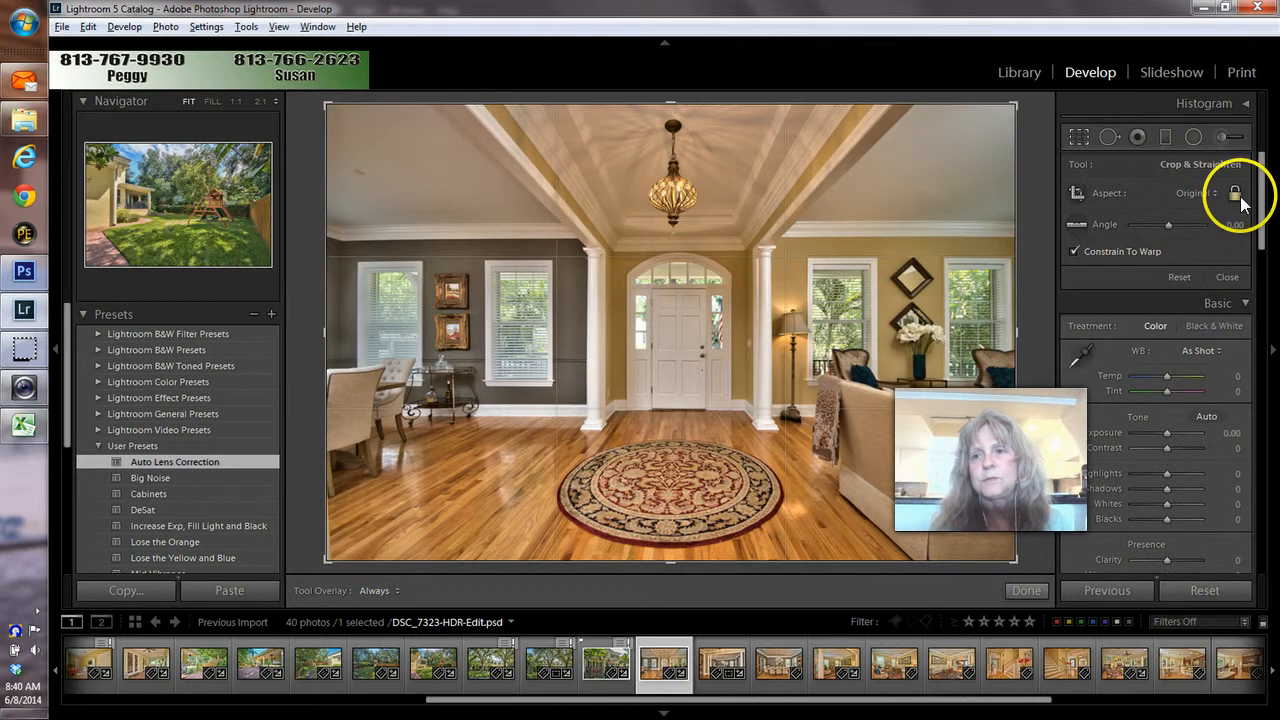
pyautogui.moveTo(1016, 314); pyautogui.dragTo(944, 322)
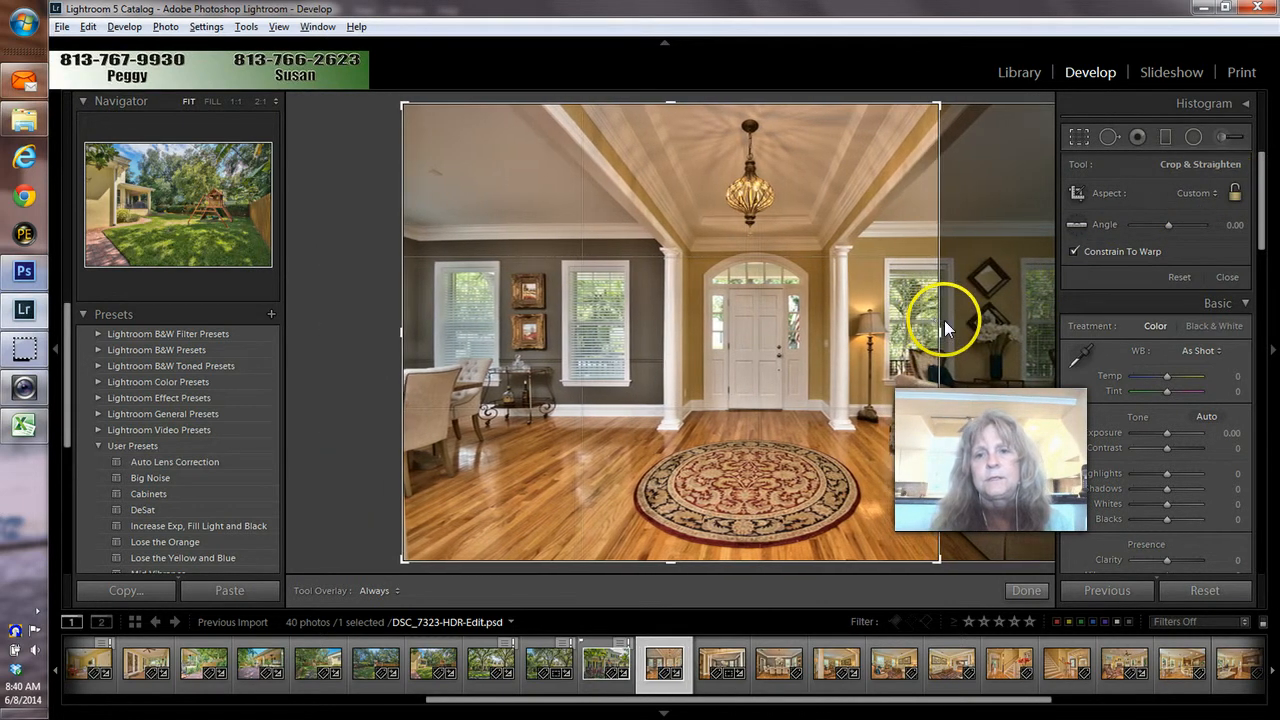
pyautogui.moveTo(406, 337); pyautogui.dragTo(485, 339)
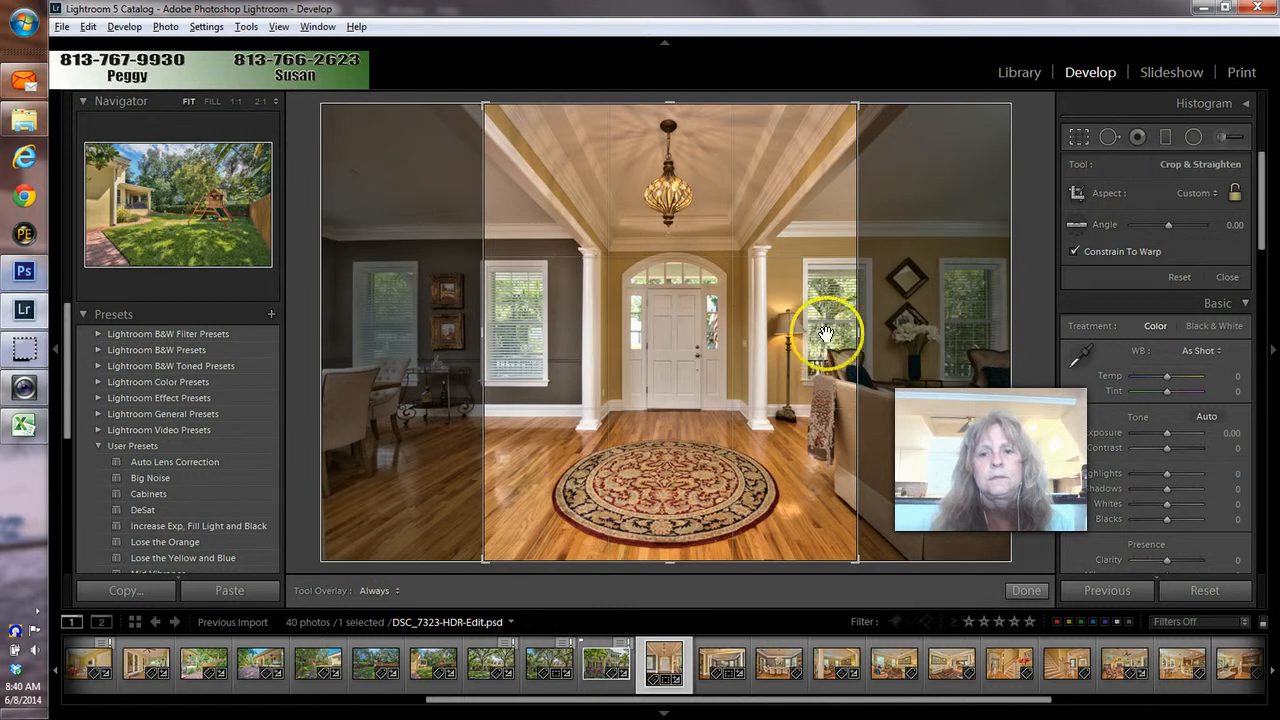
pyautogui.moveTo(857, 334); pyautogui.dragTo(880, 323)
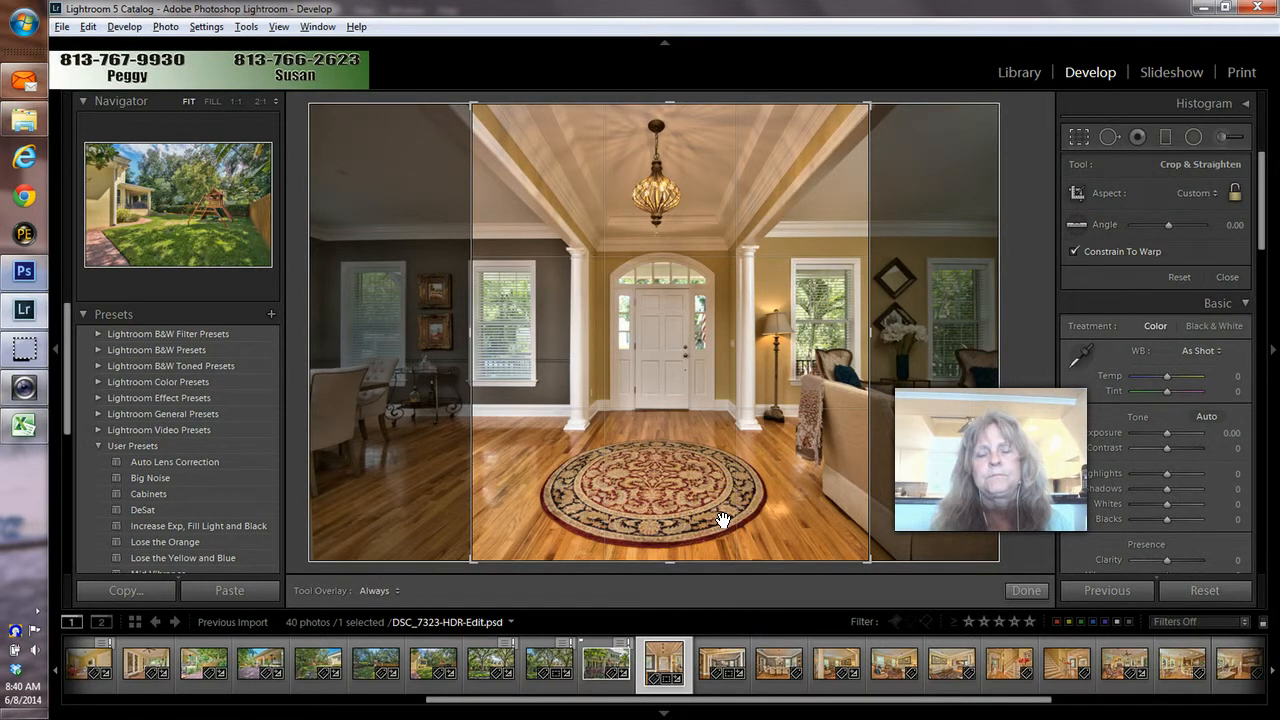
pyautogui.moveTo(874, 336); pyautogui.dragTo(836, 336)
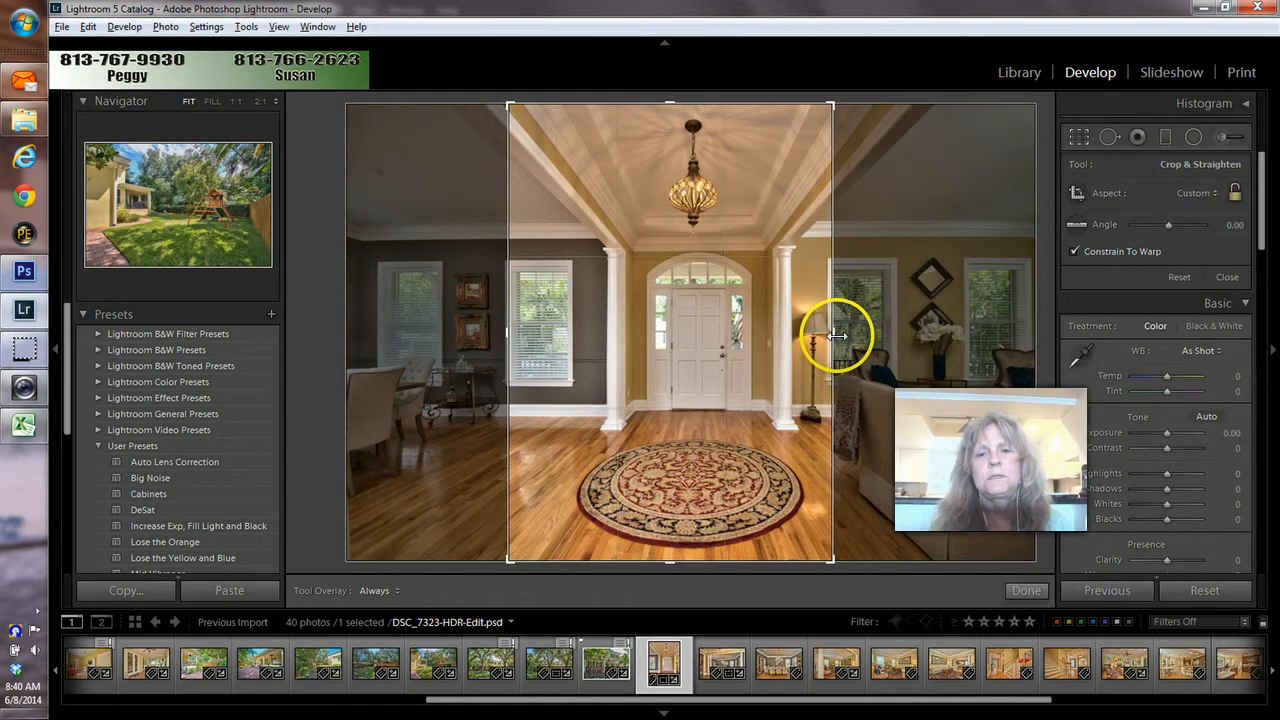
pyautogui.moveTo(503, 323); pyautogui.dragTo(532, 331)
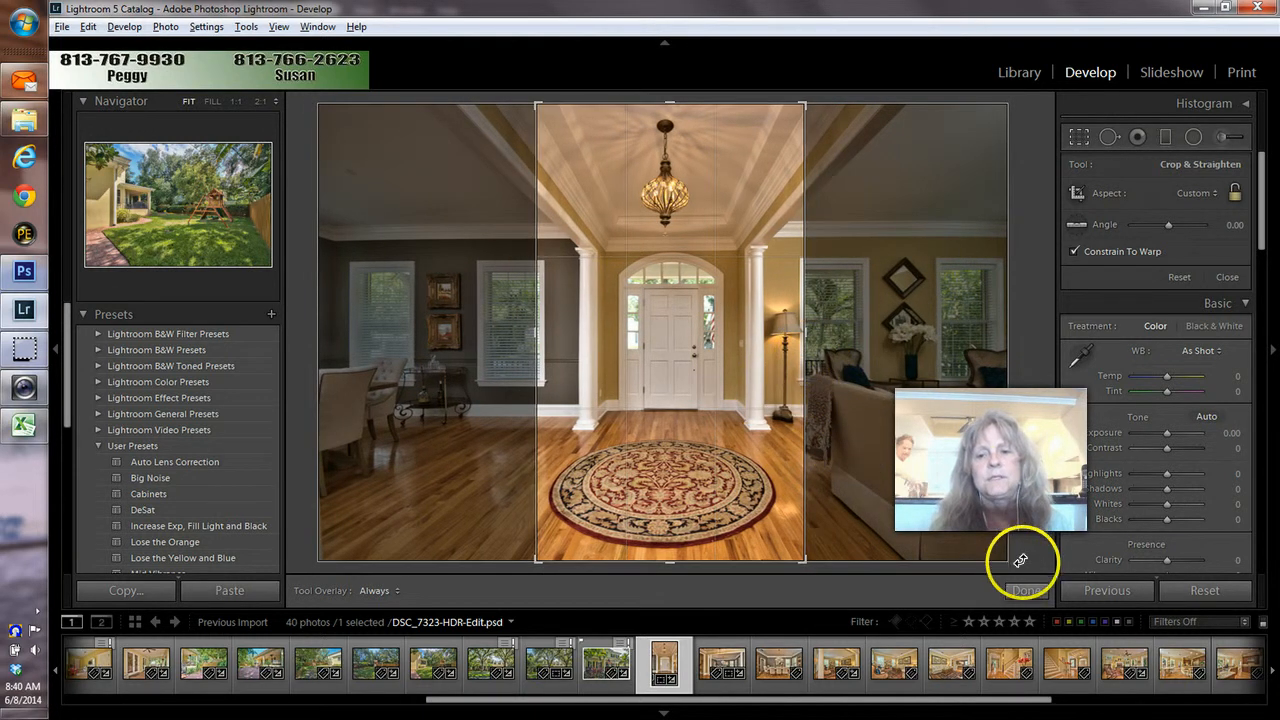
pyautogui.click(1033, 588)
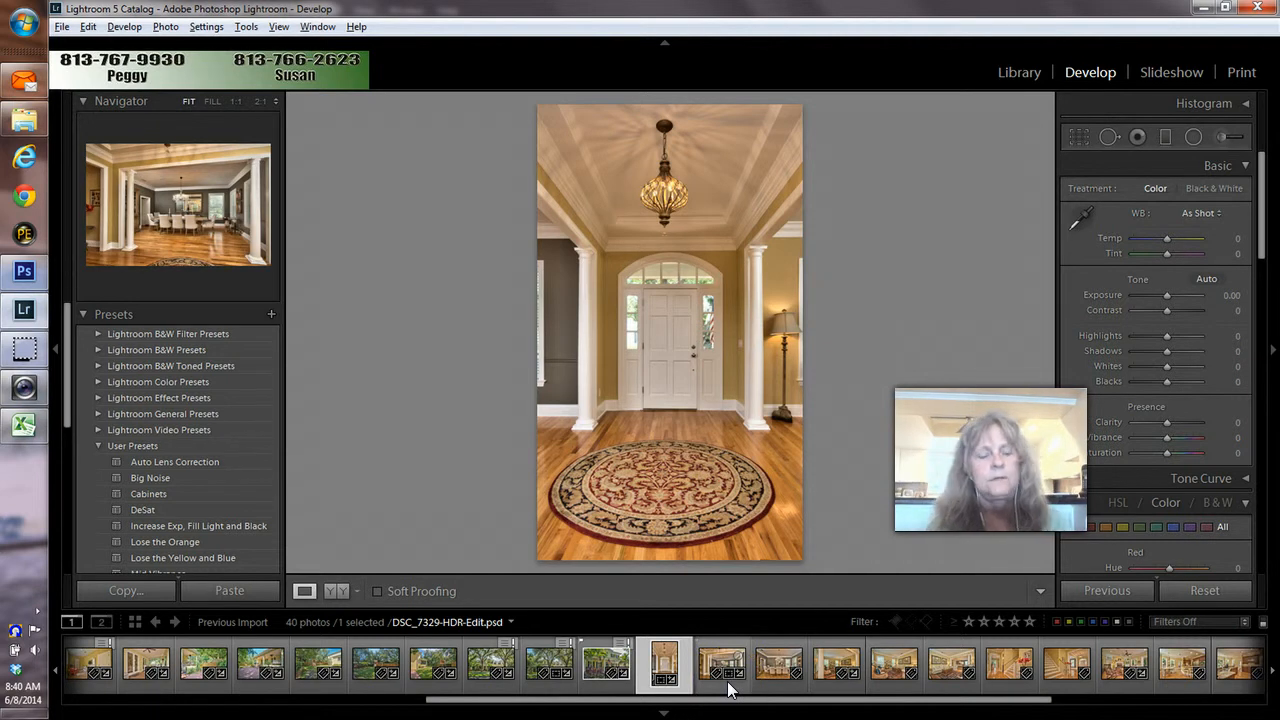
# Undo the latest foyer crop changes, then reset the crop to the full original frame
pyautogui.hotkey('ctrl', 'z')
pyautogui.hotkey('ctrl', 'z')
pyautogui.hotkey('ctrl', 'z')
pyautogui.hotkey('ctrl', 'z')
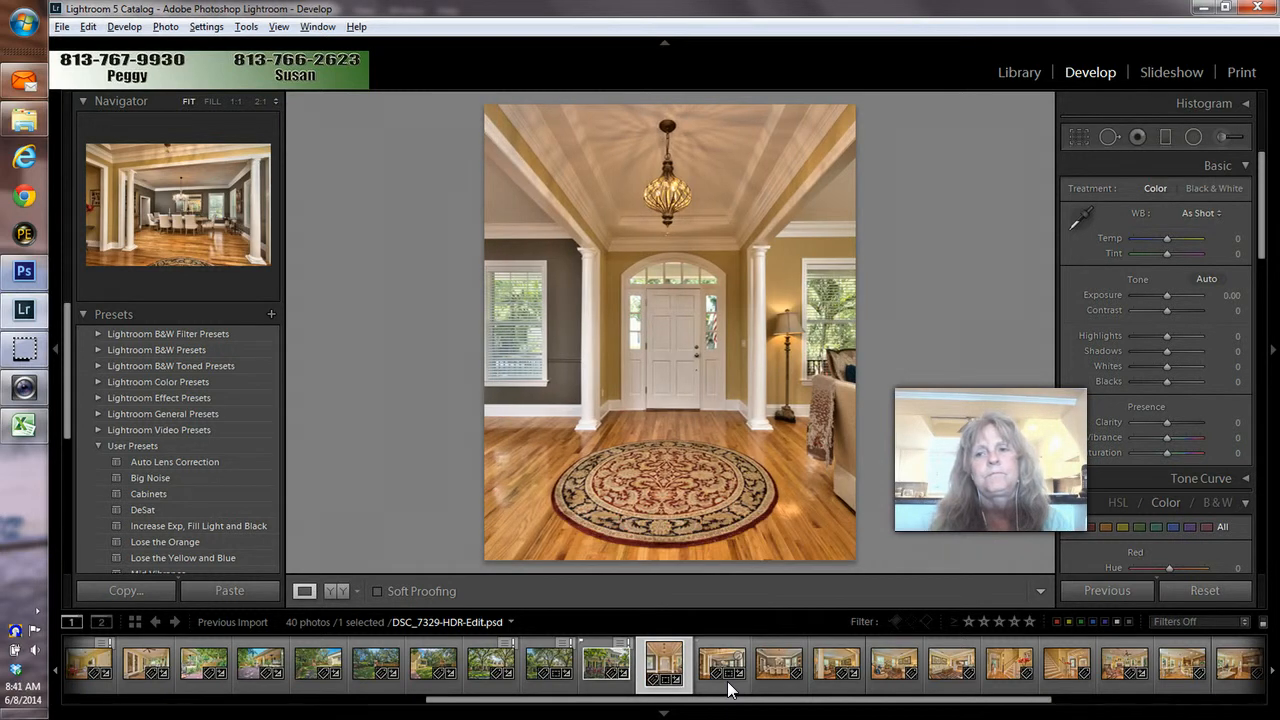
pyautogui.click(1078, 136)
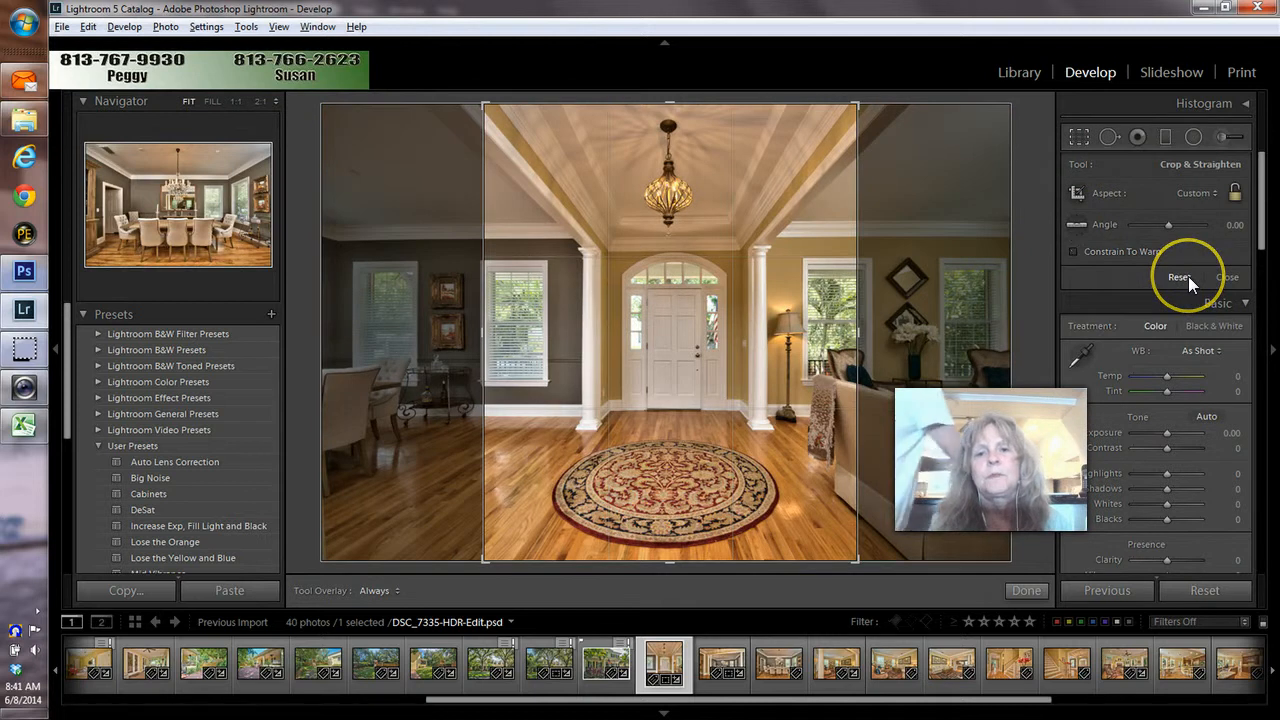
pyautogui.click(1188, 277)
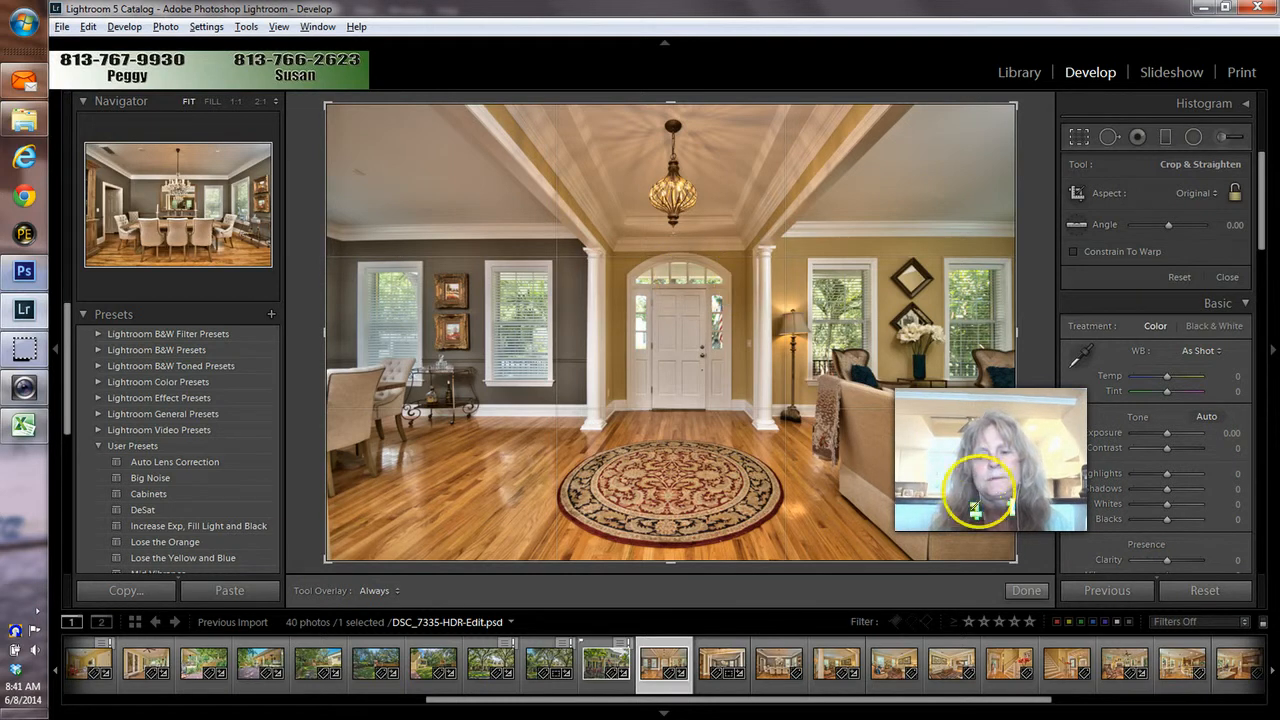
pyautogui.click(1014, 591)
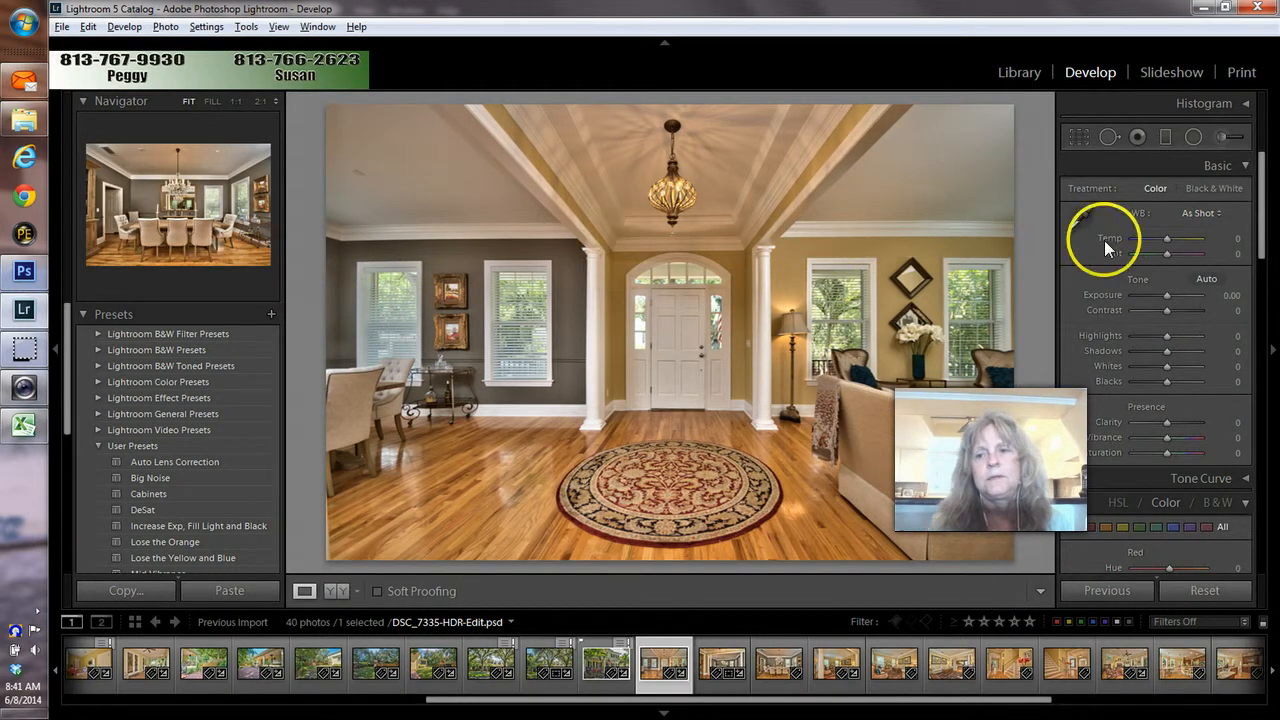
# Set the foyer photo's manual lens Distortion to +19 and turn on Constrain Crop
pyautogui.moveTo(1263, 240); pyautogui.dragTo(1262, 551)
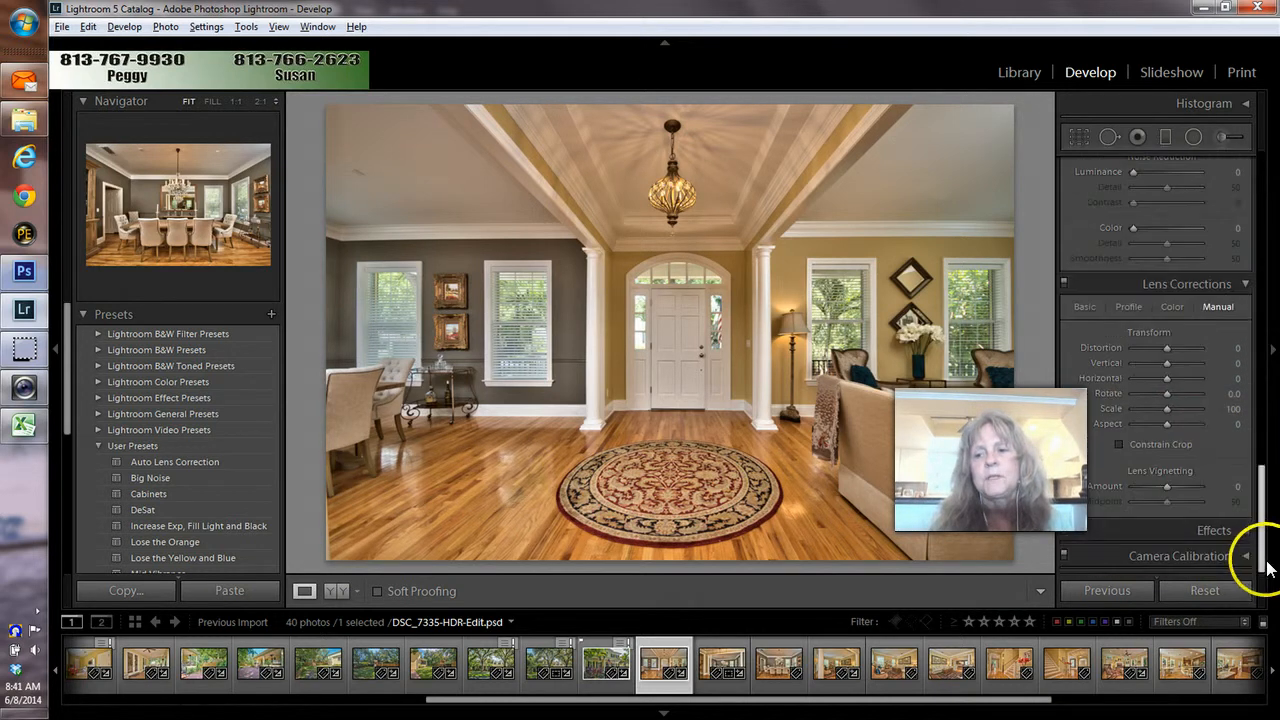
pyautogui.moveTo(1164, 348); pyautogui.dragTo(1173, 356)
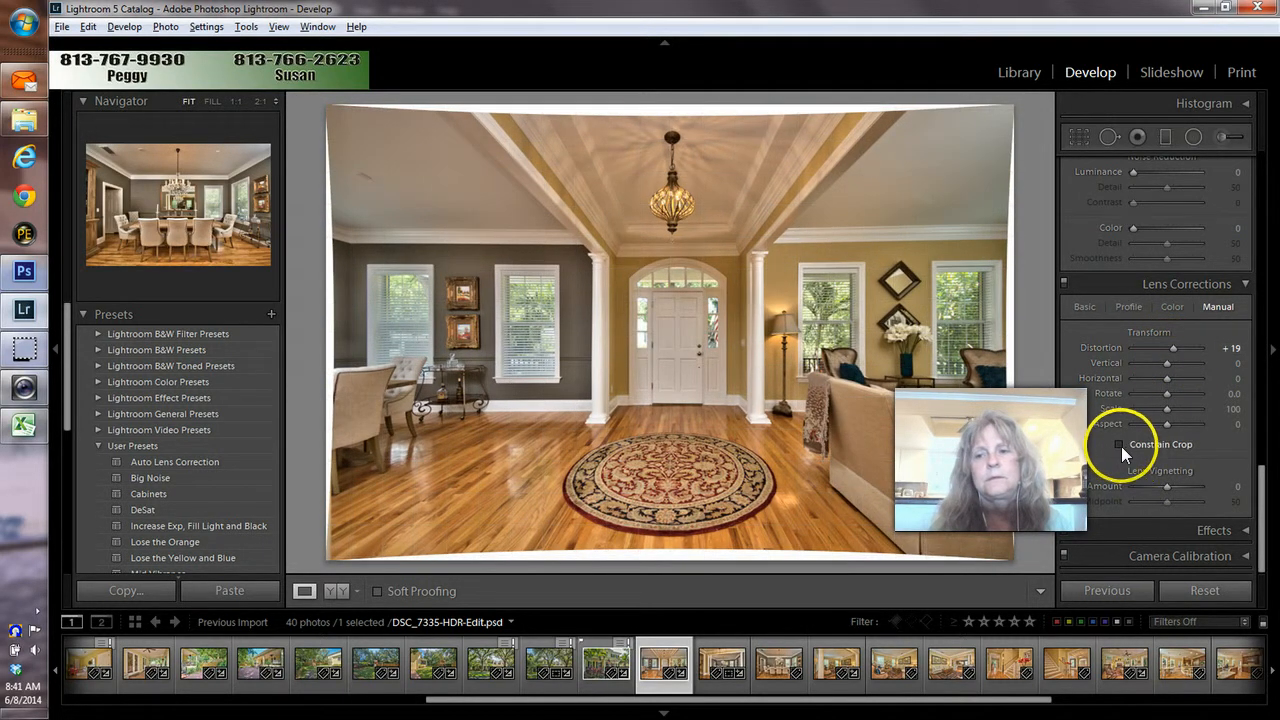
pyautogui.click(1119, 444)
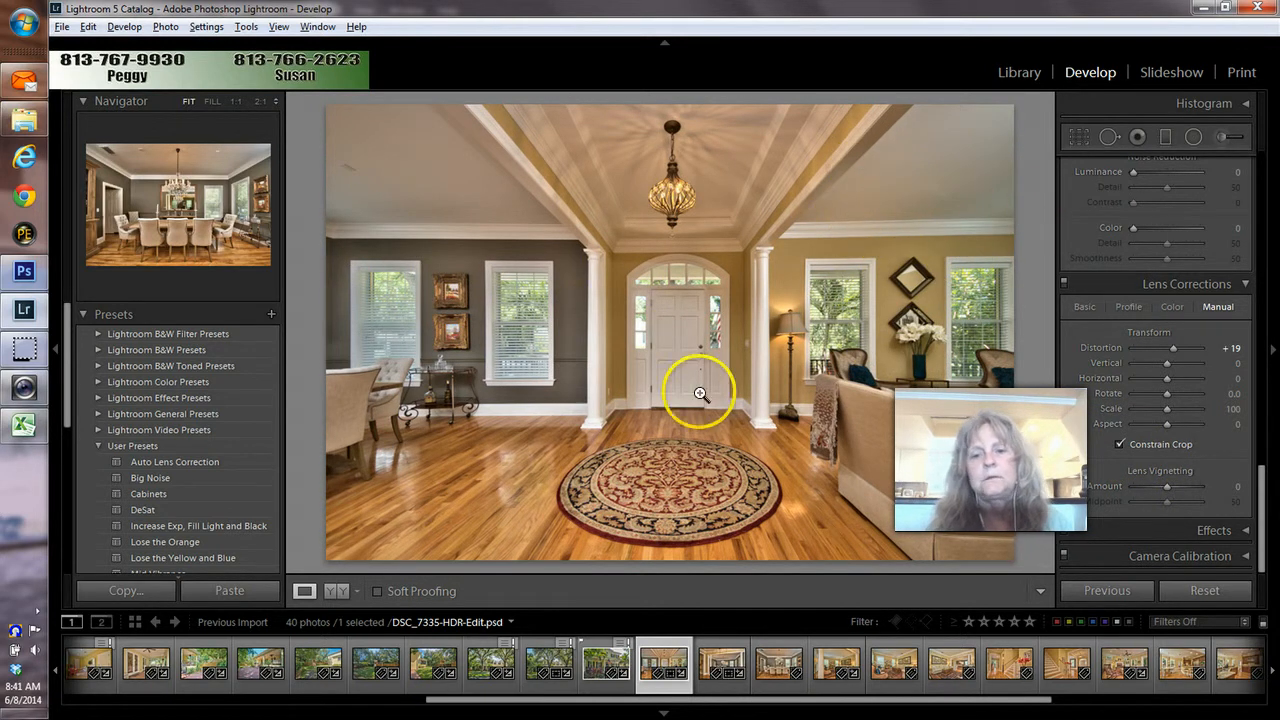
# Browse the interior photos as far as the kitchen shot DSC_7410-HDR-Edit.psd and apply the Auto Lens Correction preset to it
pyautogui.click(732, 690)
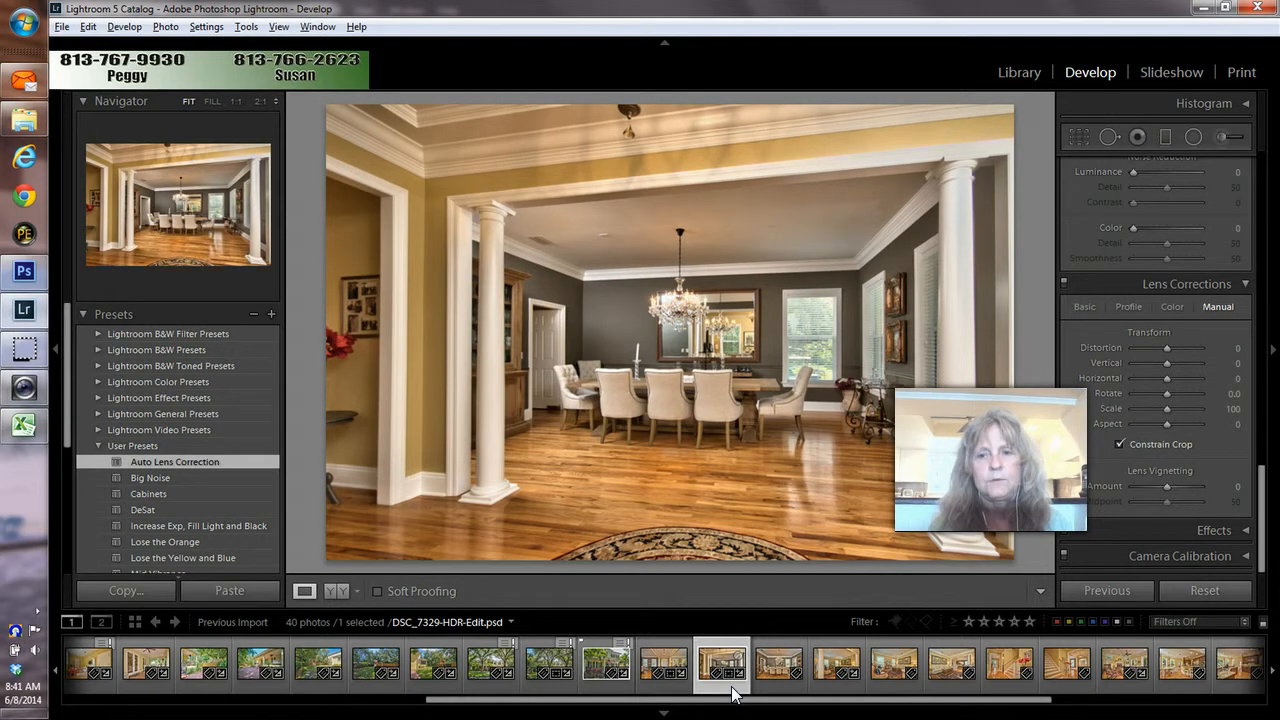
pyautogui.press('Right')
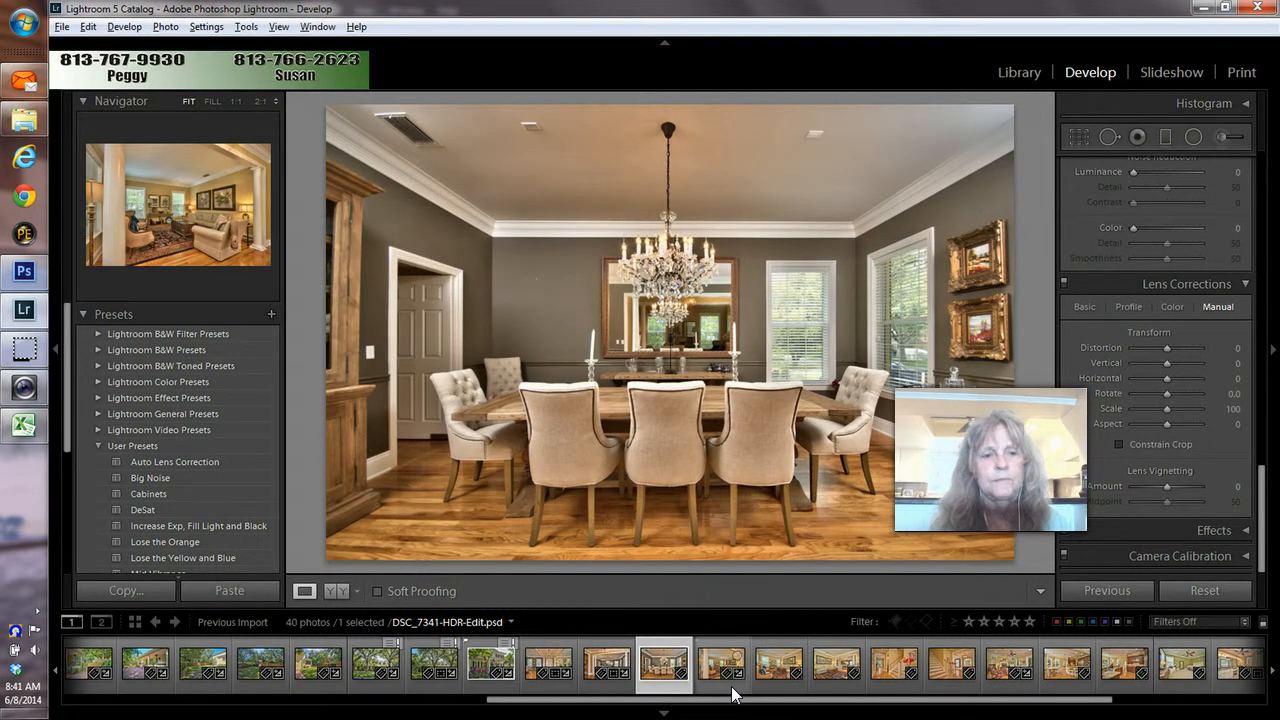
pyautogui.press('Right')
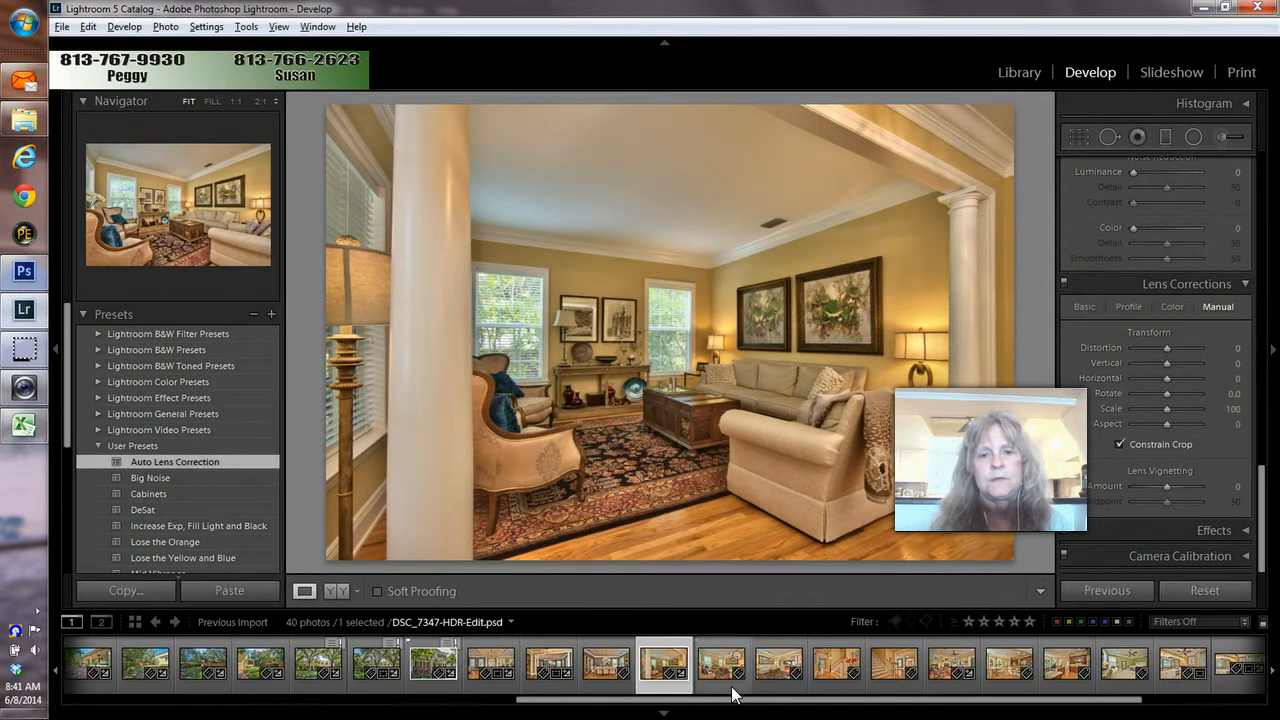
pyautogui.click(731, 686)
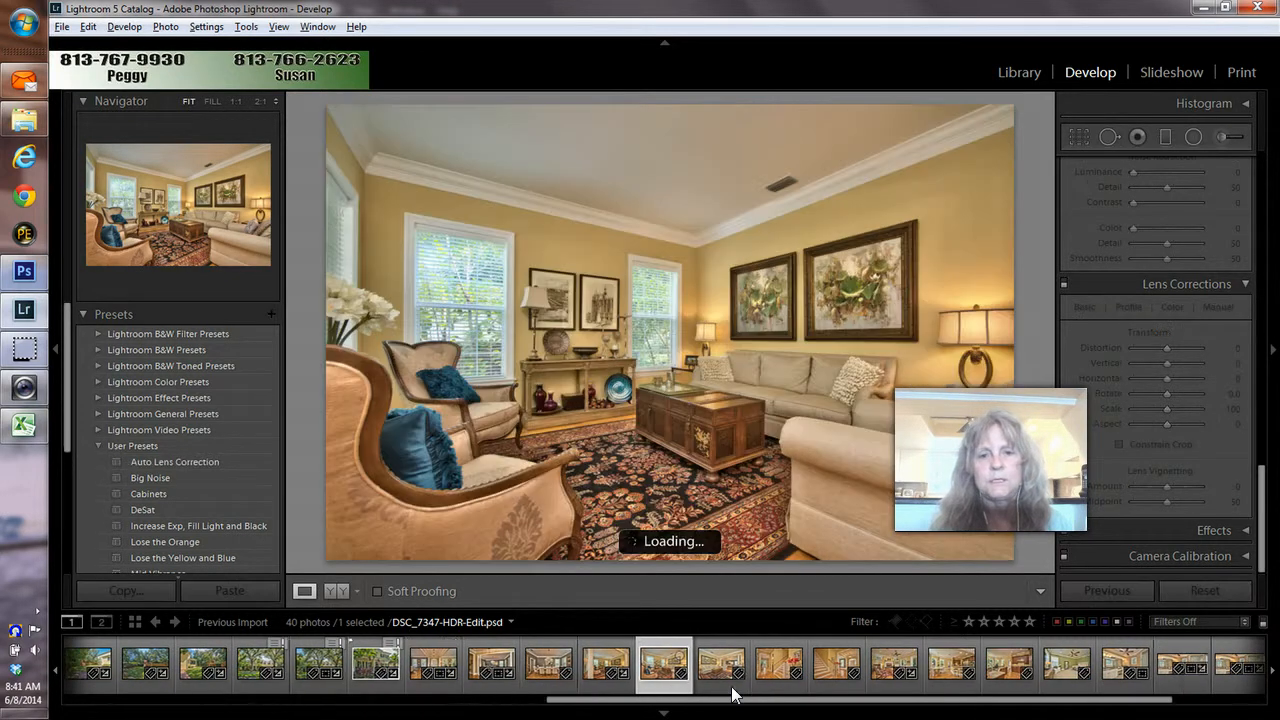
pyautogui.click(731, 686)
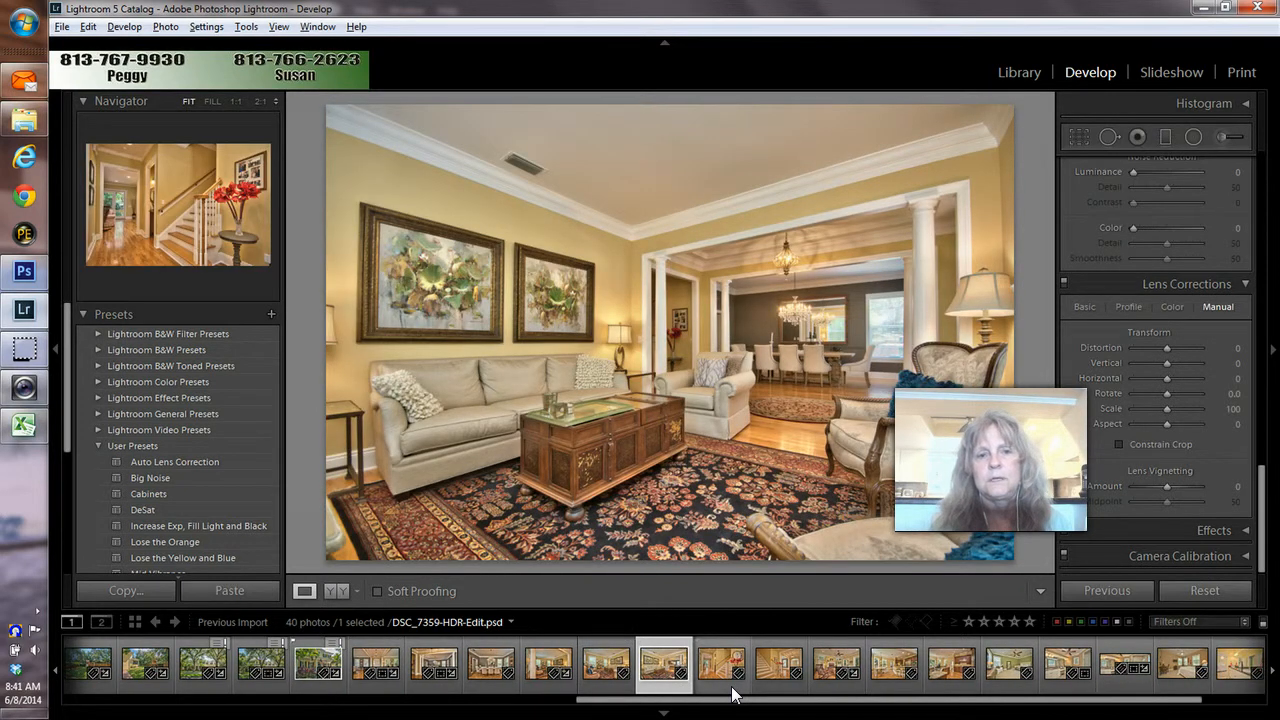
pyautogui.click(731, 686)
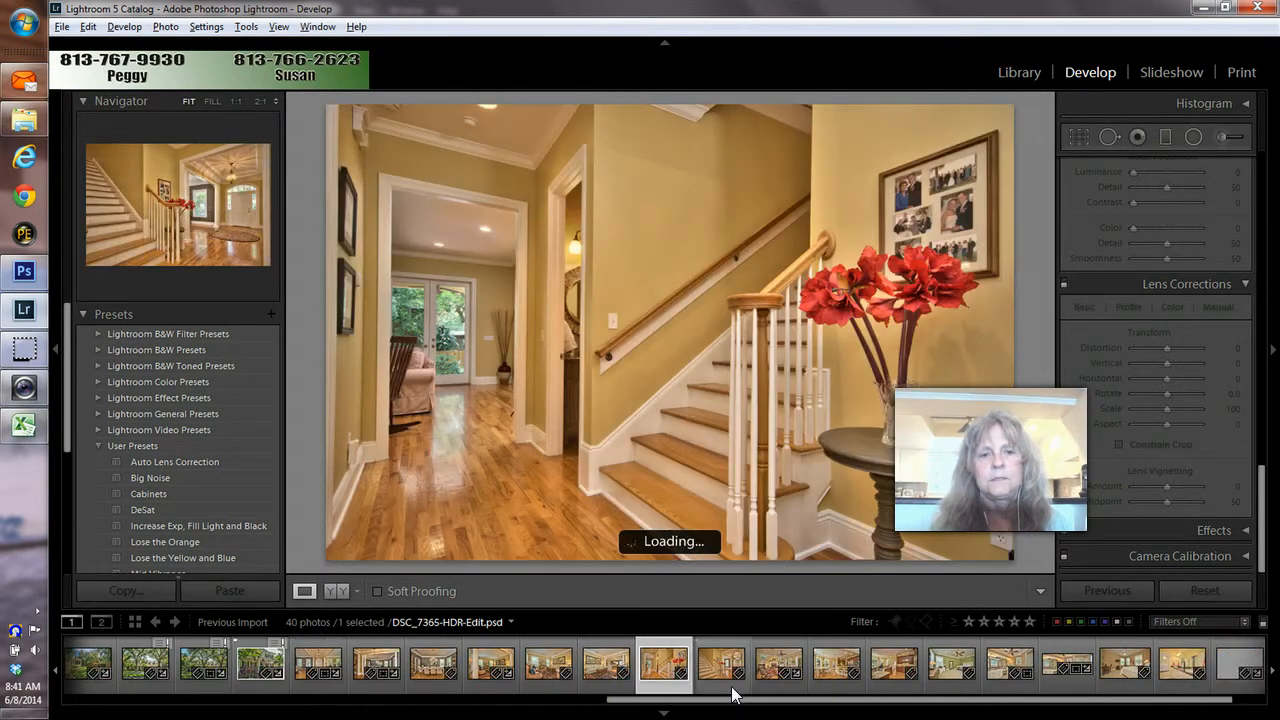
pyautogui.click(731, 686)
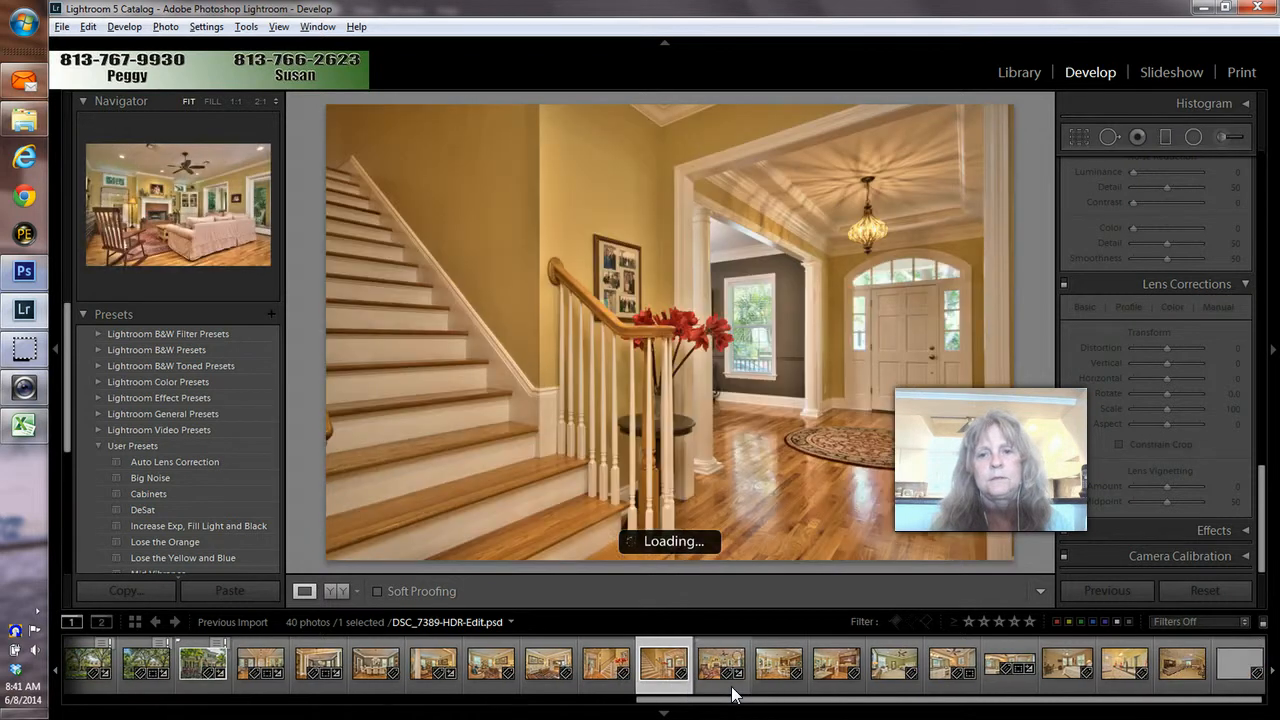
pyautogui.press('Right')
pyautogui.press('Right')
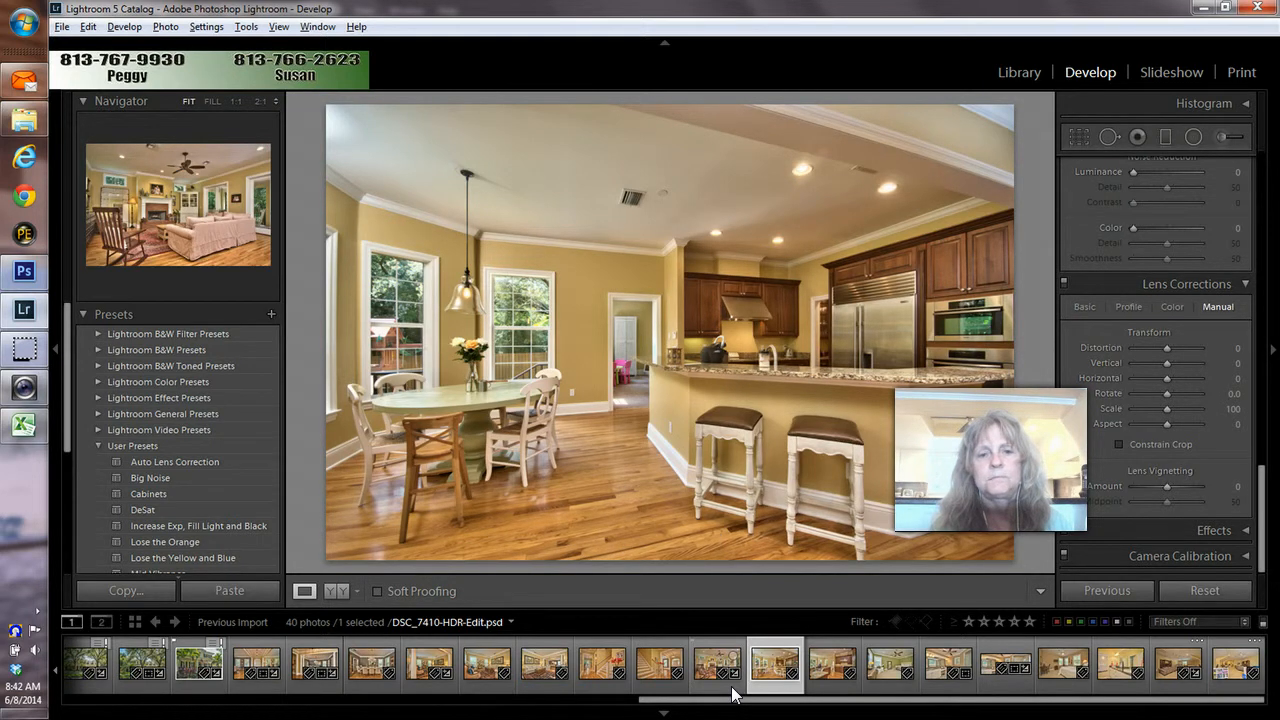
pyautogui.click(207, 466)
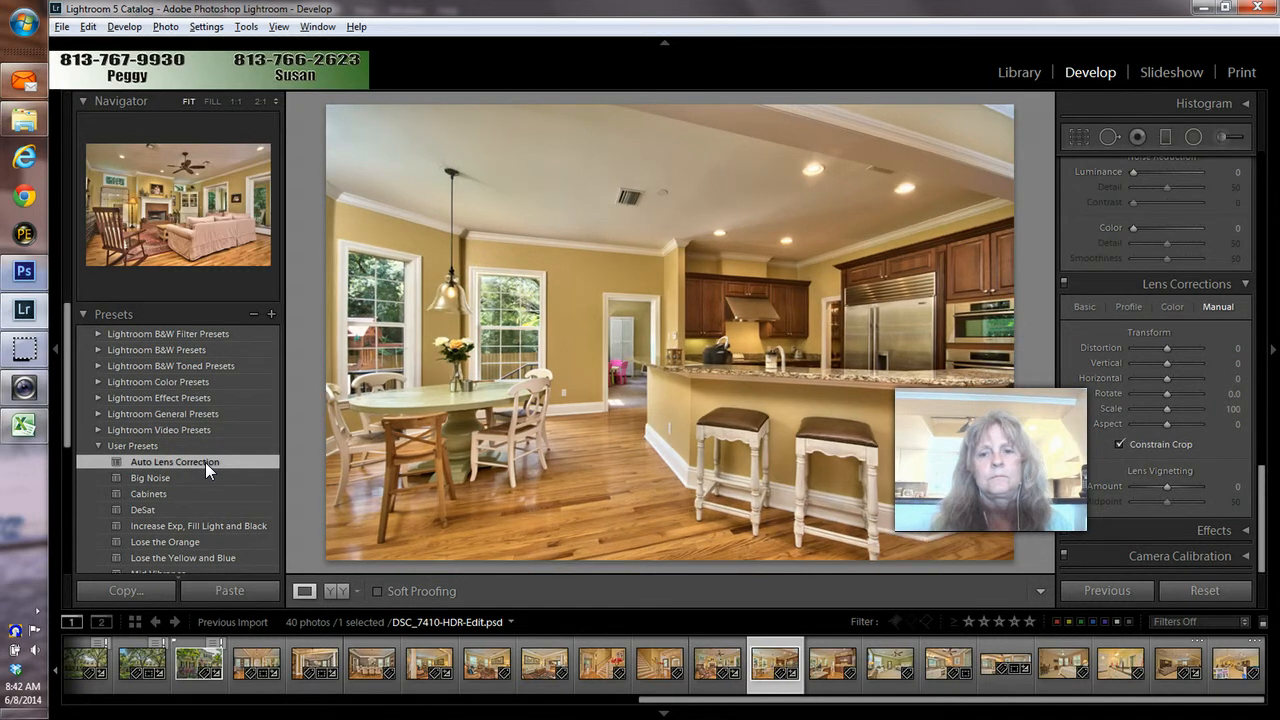
# Undo the preset on kitchen photo DSC_7410, and apply Auto Lens Correction to kitchen photo DSC_7416 and green bedroom photo DSC_7431
pyautogui.hotkey('ctrl', 'z')
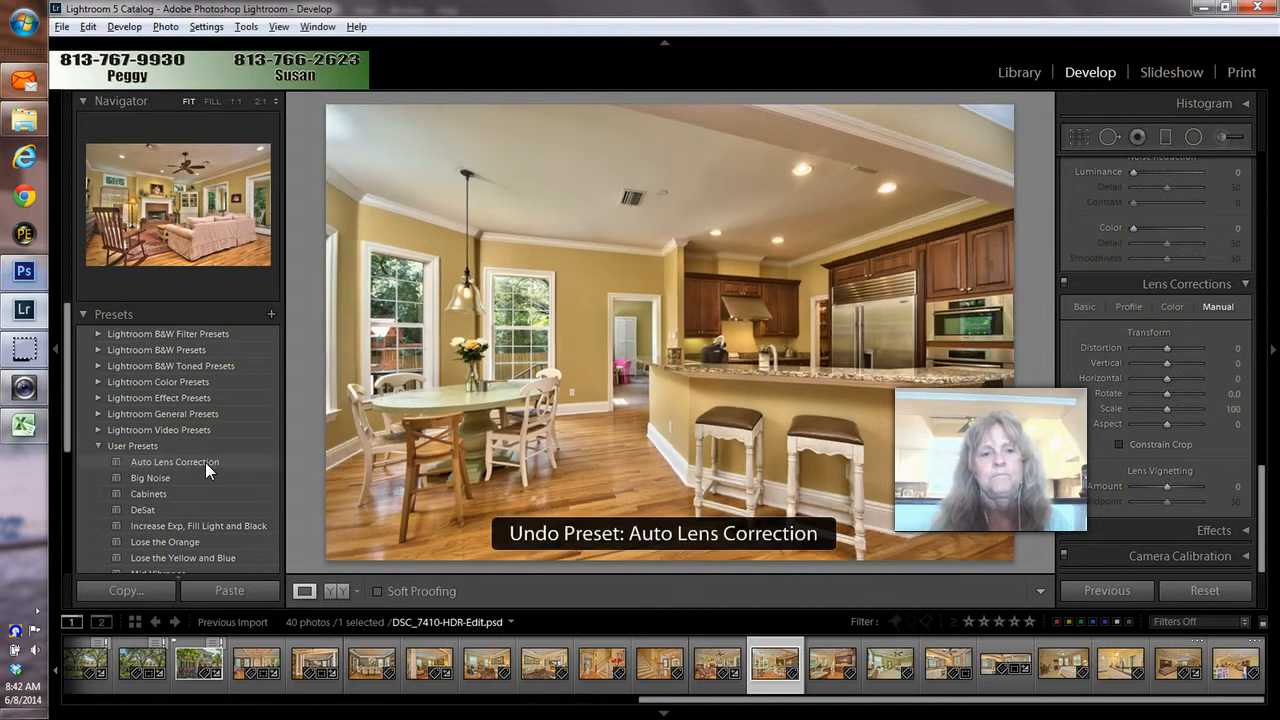
pyautogui.press('Right')
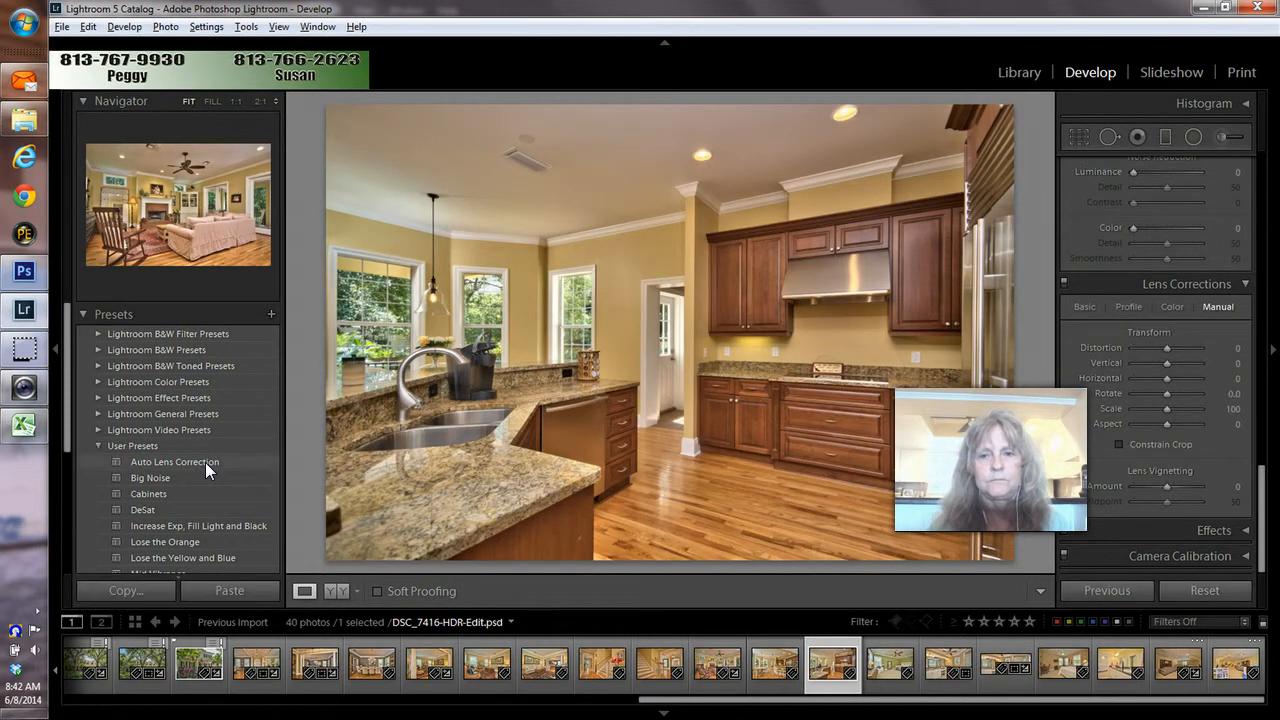
pyautogui.click(207, 464)
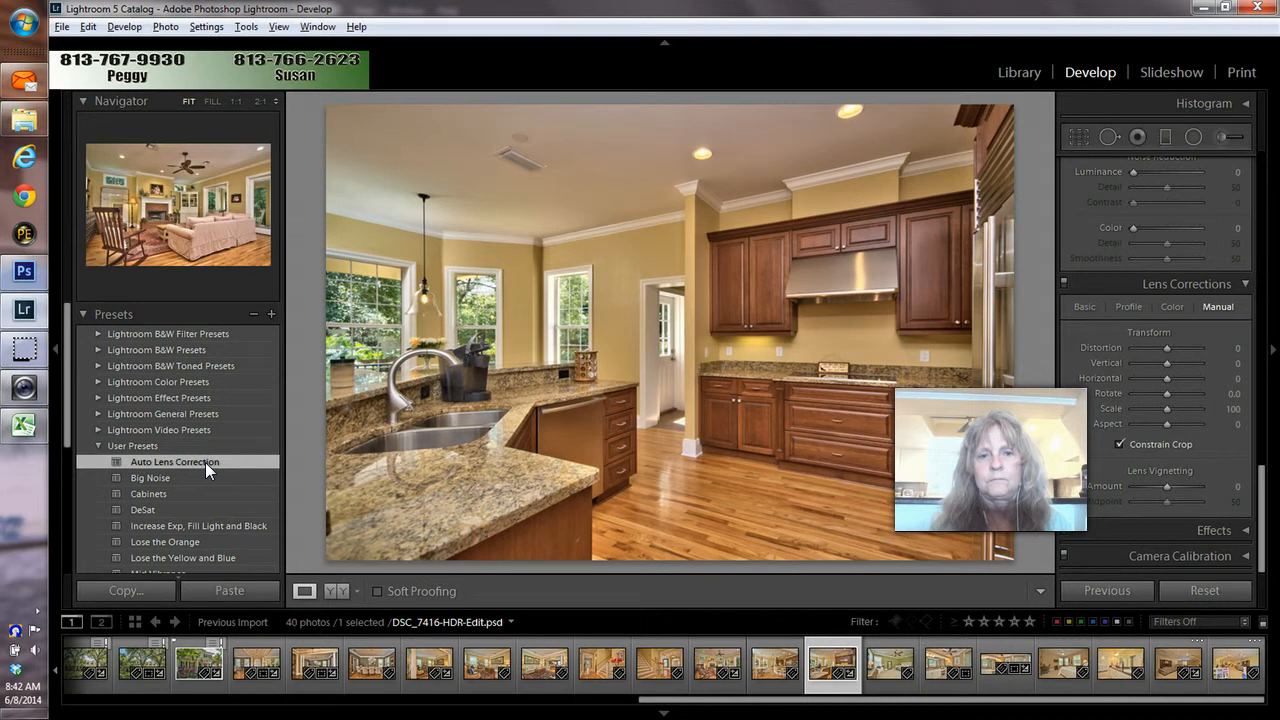
pyautogui.press('Right')
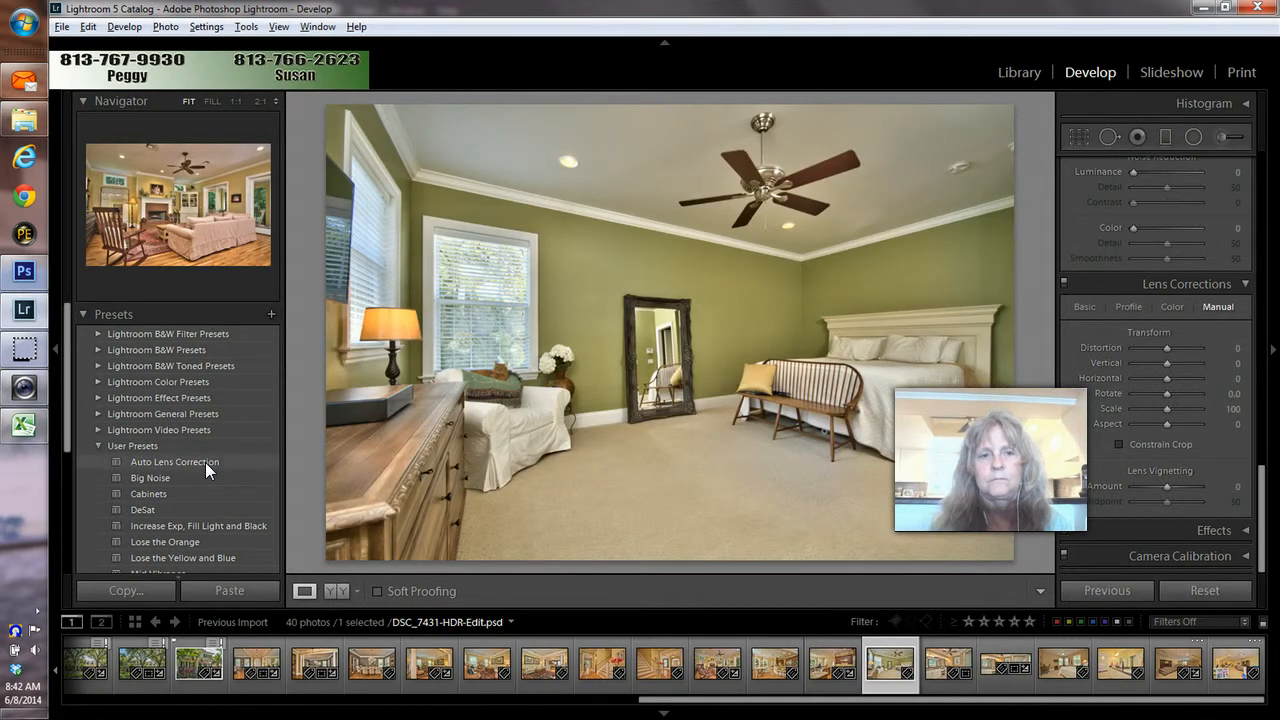
pyautogui.click(208, 465)
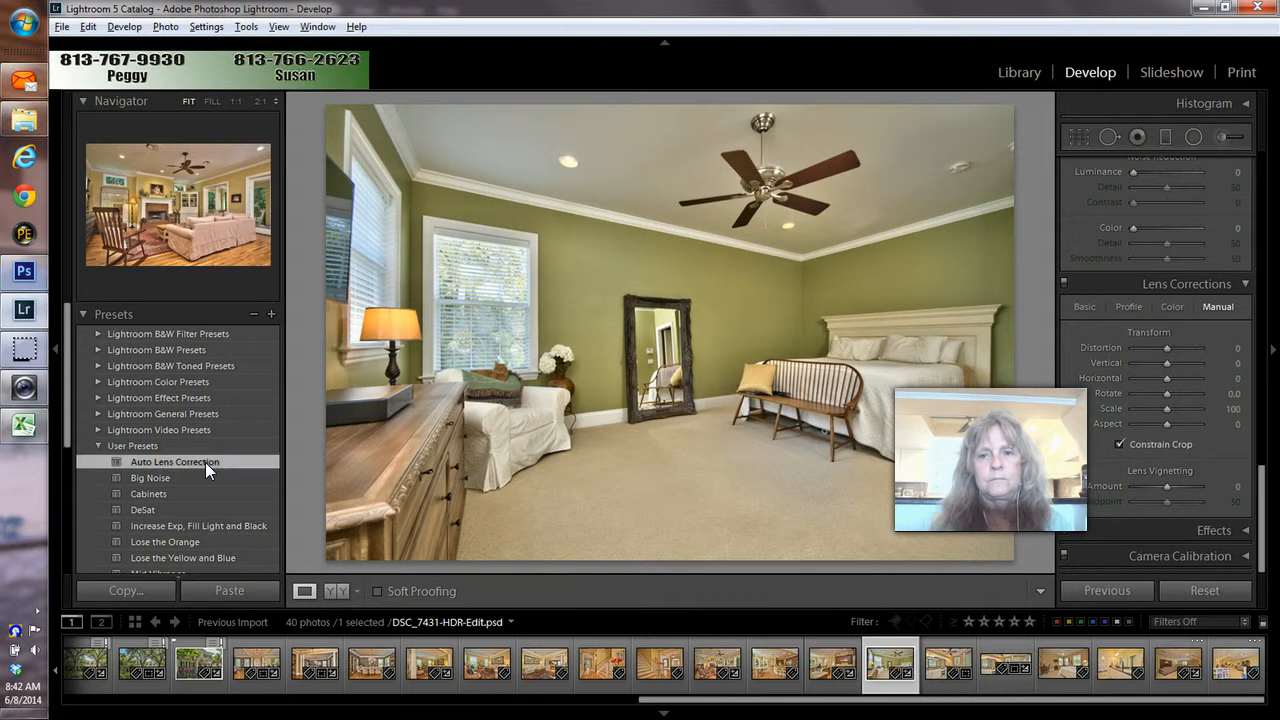
# Browse past the bathroom and bedroom shots to the double-sink bathroom photo DSC_7473-HDR-Edit.psd and remove it from Lightroom without deleting it from disk
pyautogui.press('Right')
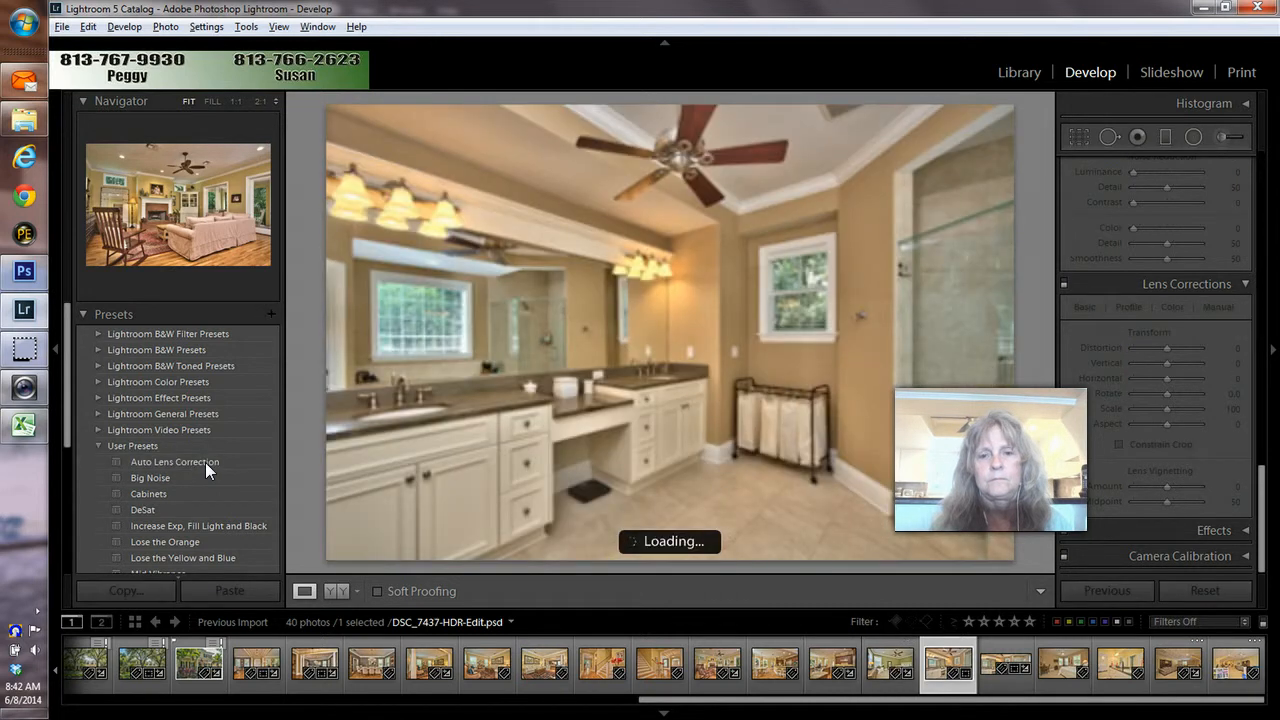
pyautogui.press('Right')
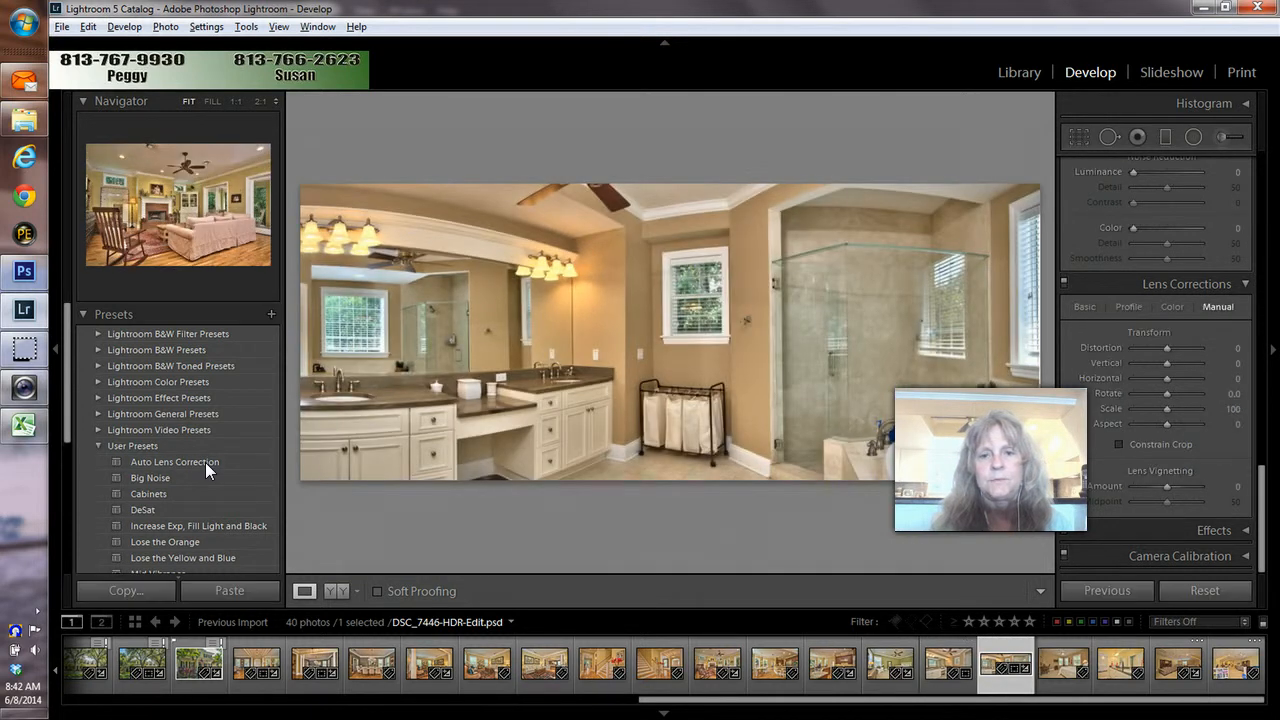
pyautogui.press('Right')
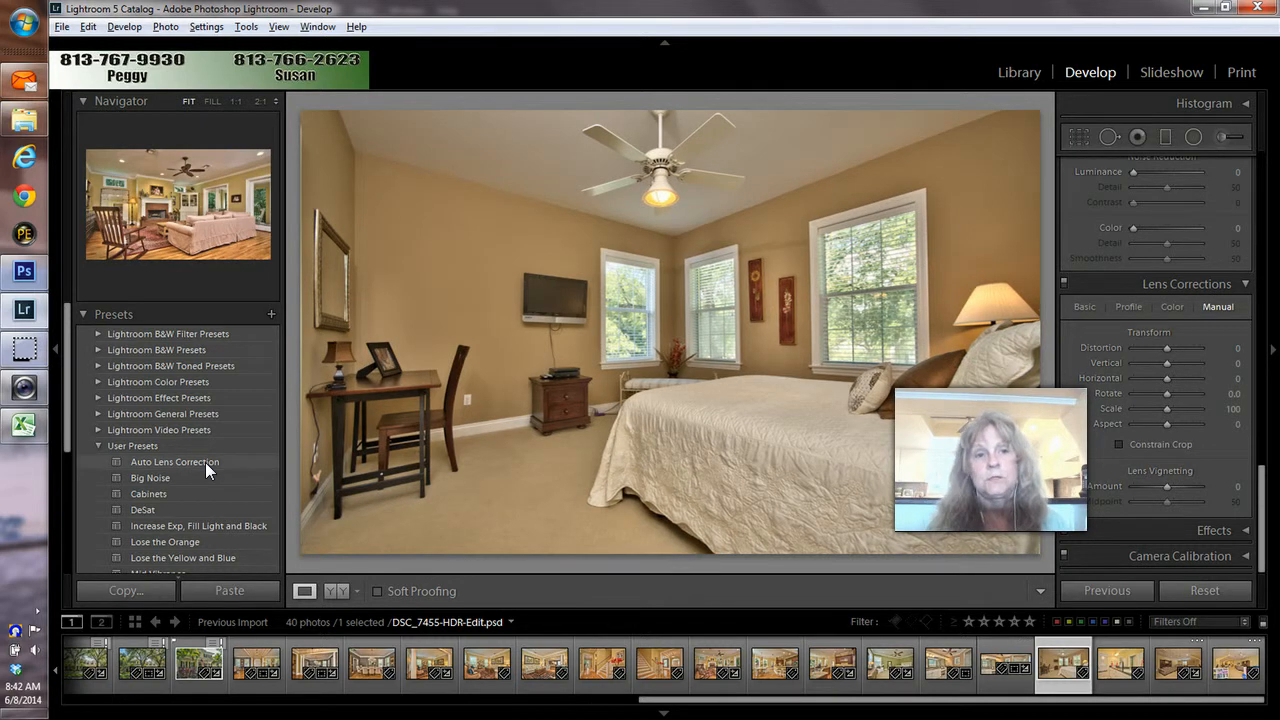
pyautogui.press('Right')
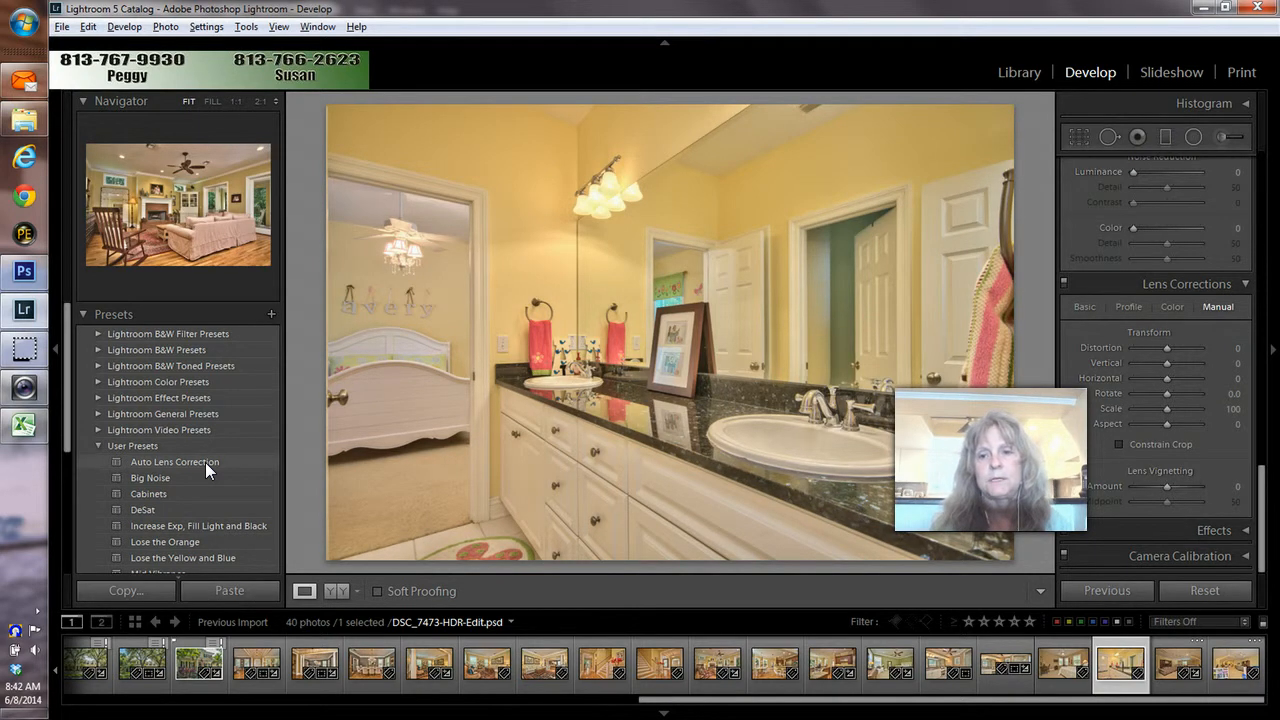
pyautogui.press('Delete')
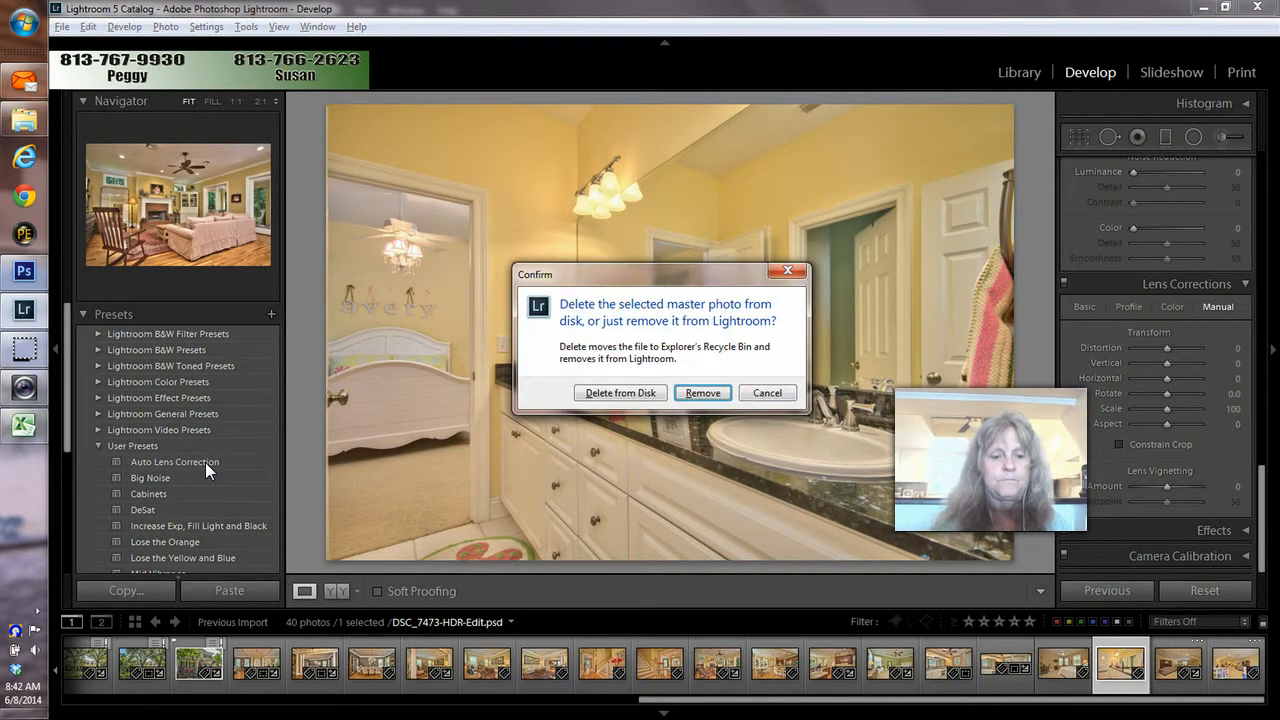
pyautogui.press('Return')
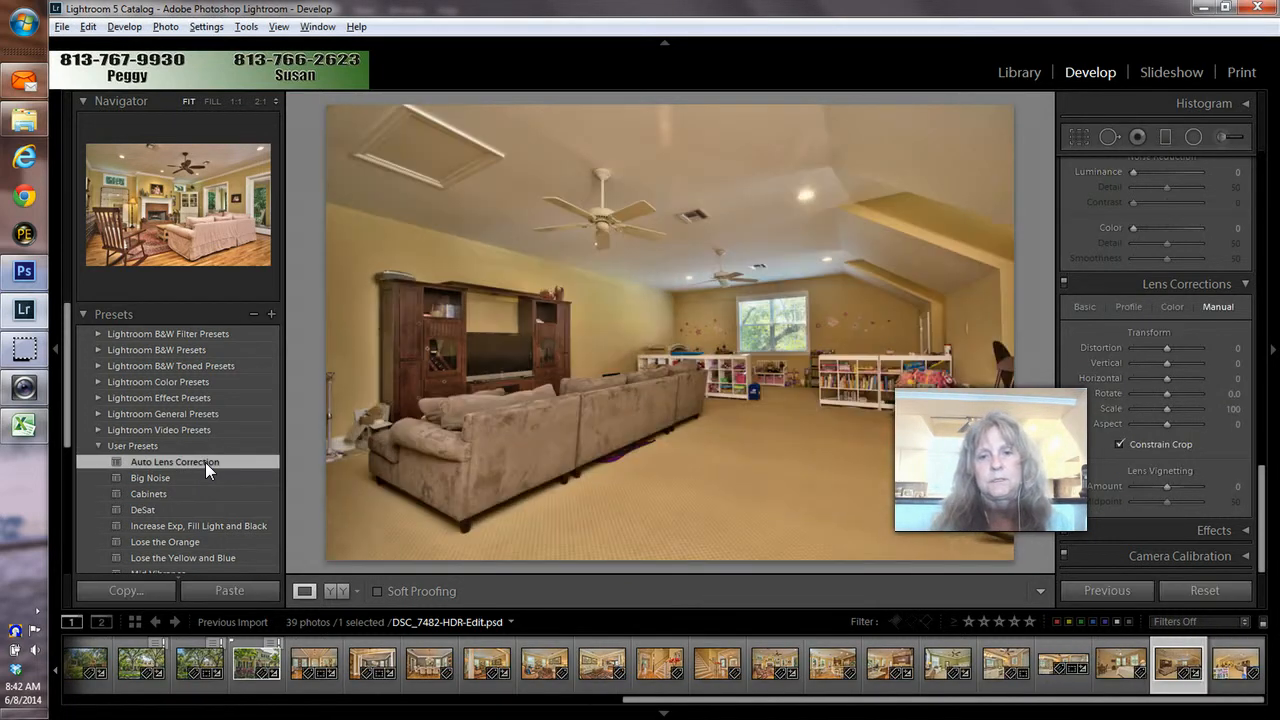
# Apply the Auto Lens Correction preset to the bonus room photos DSC_7482 and DSC_7488
pyautogui.press('Right')
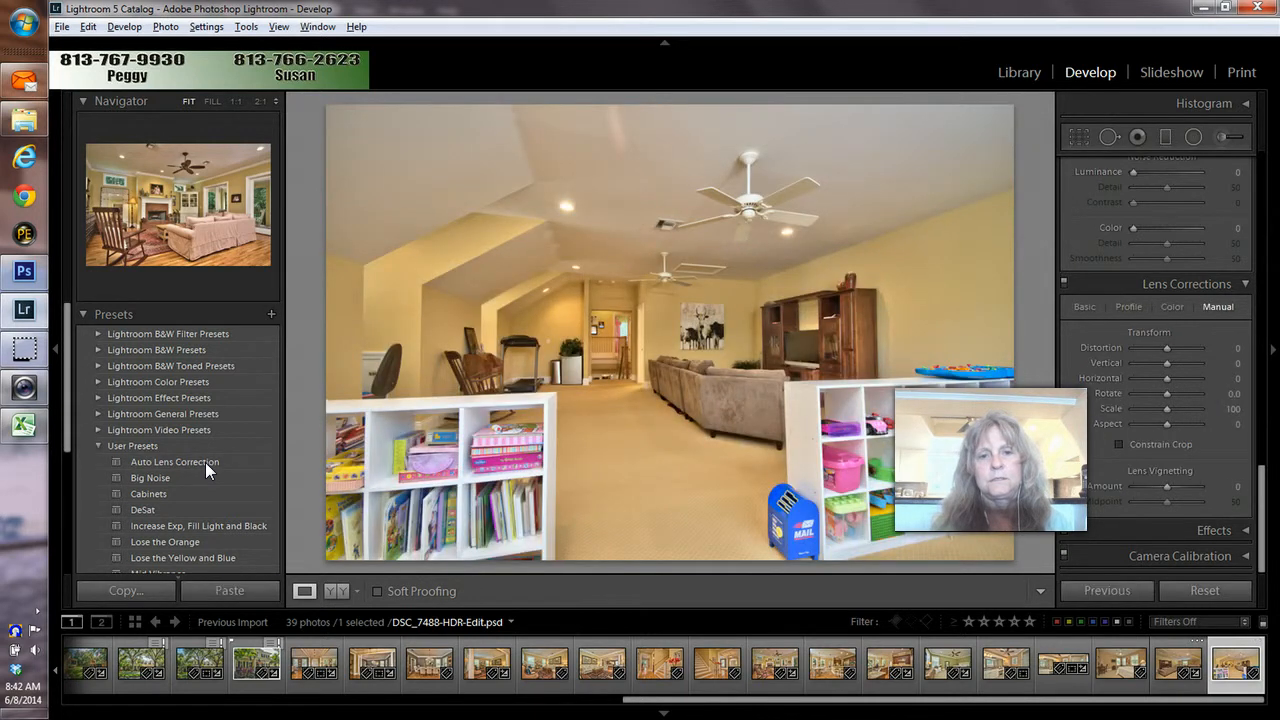
pyautogui.click(207, 466)
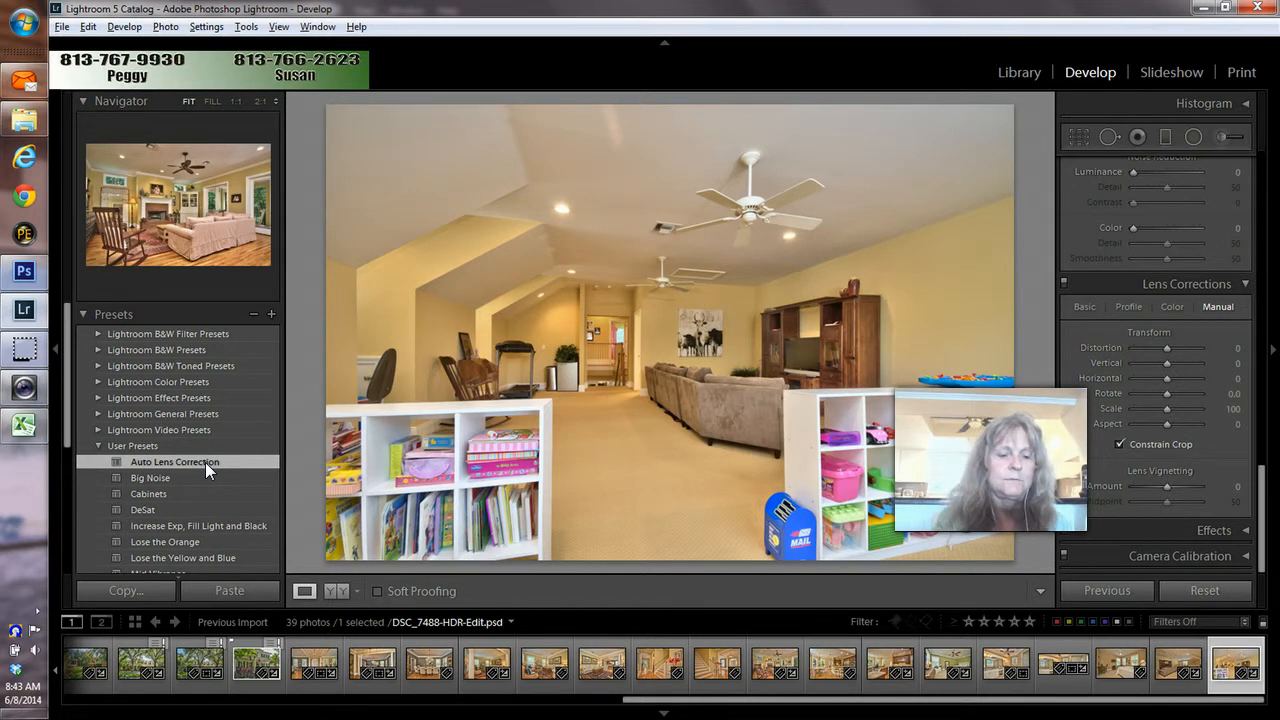
# Select all photos for export, name the subfolder with the property's address plus Finals, and set the custom file name text to Severn
pyautogui.press('g')
pyautogui.press('g')
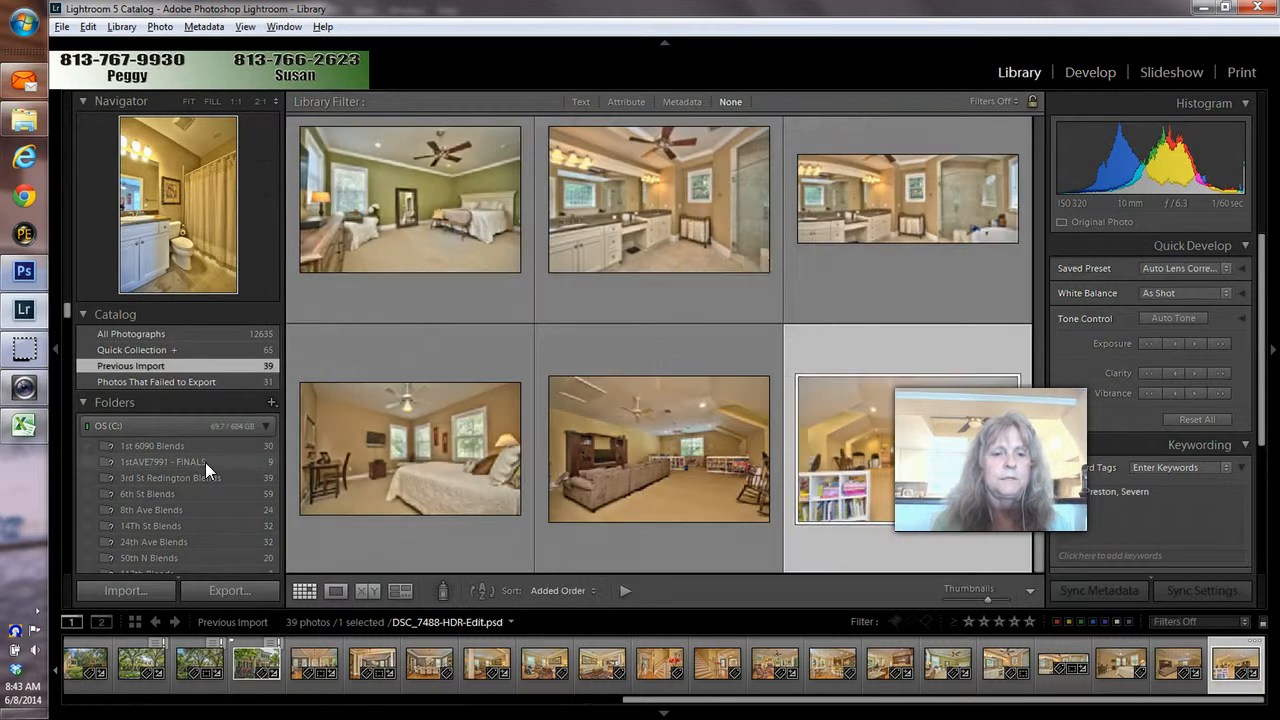
pyautogui.hotkey('ctrl', 'a')
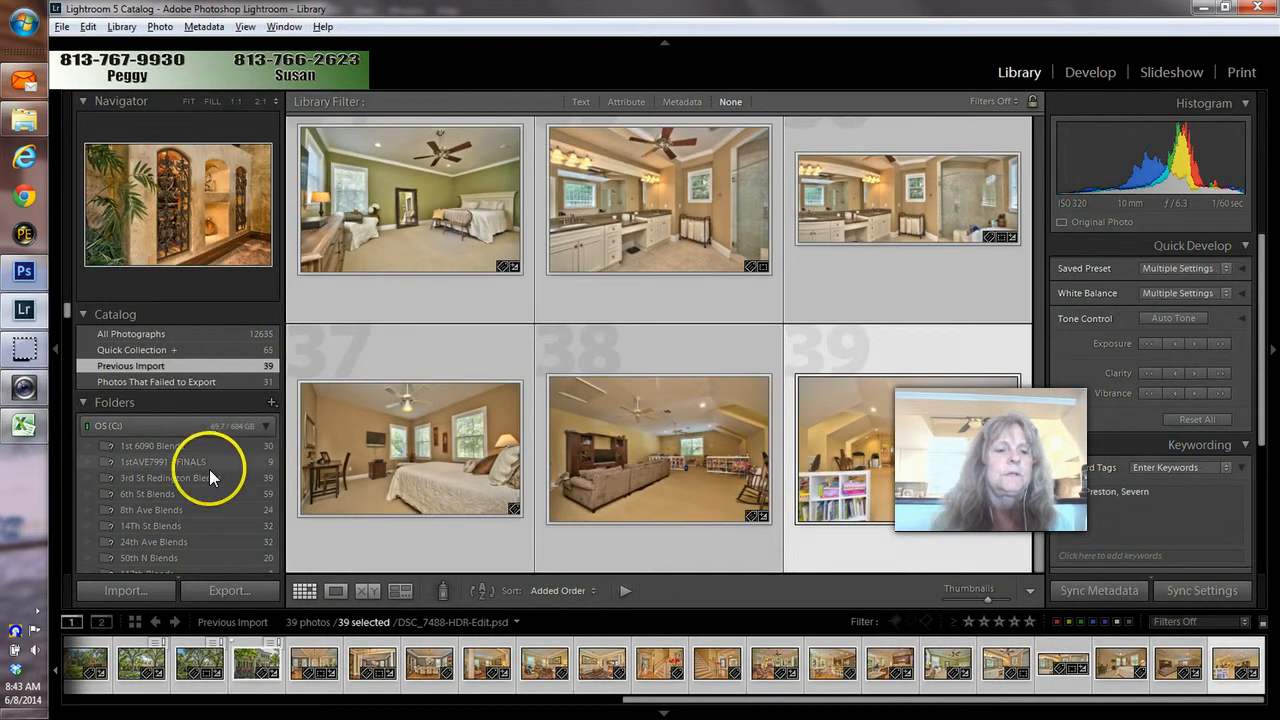
pyautogui.click(231, 592)
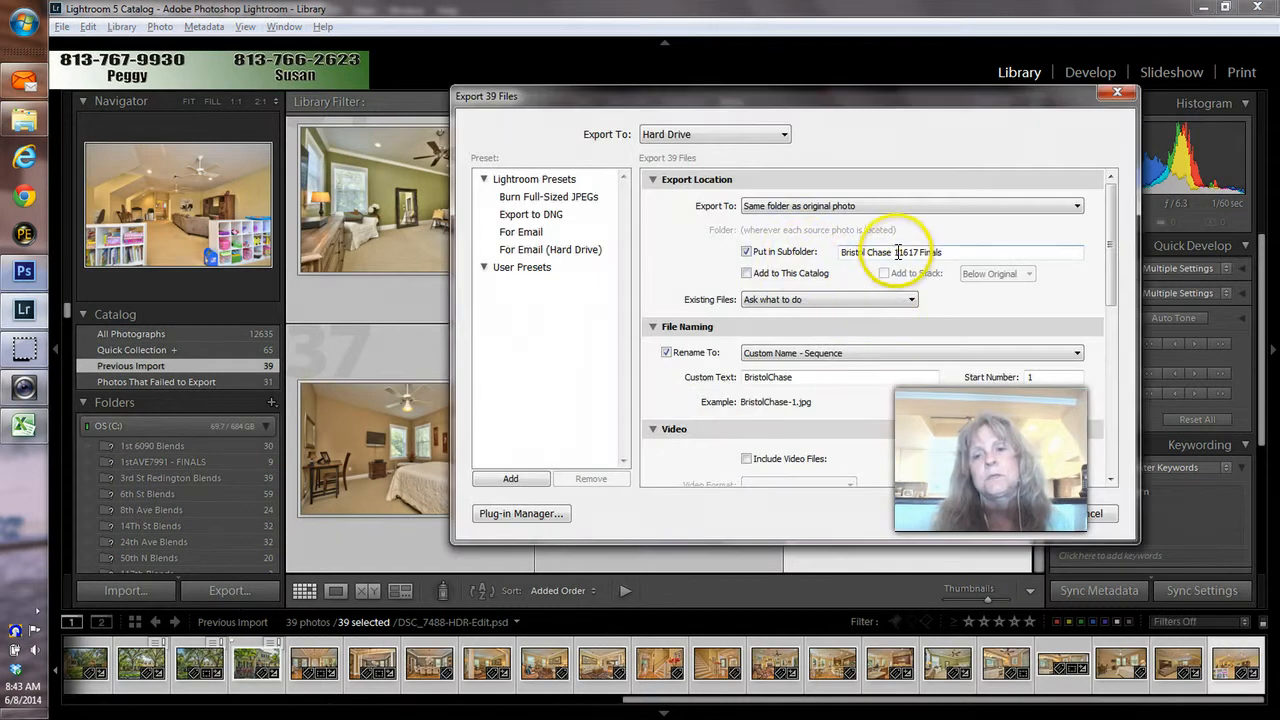
pyautogui.doubleClick(906, 254)
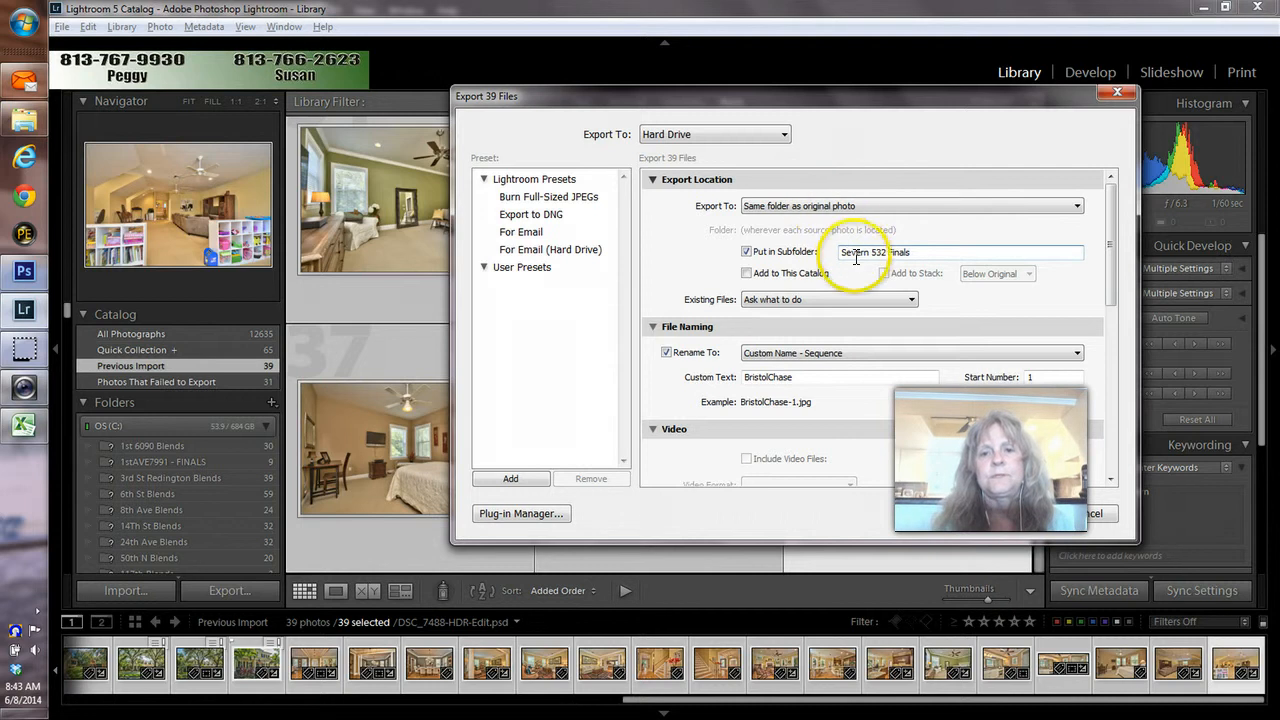
pyautogui.write('Severn')
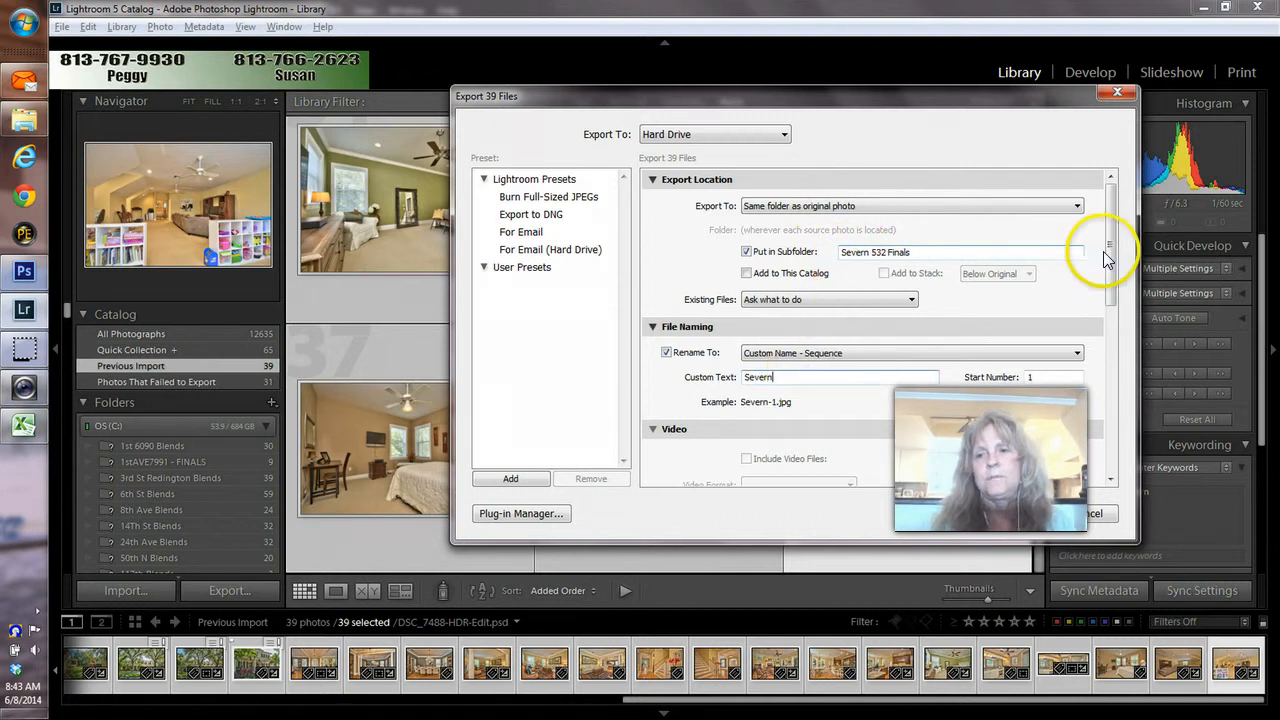
# Review the export's file format, image sizing and post-processing settings, and start exporting the selected photos
pyautogui.scroll(-1, 1108, 265)
pyautogui.moveTo(1108, 265); pyautogui.dragTo(1108, 368)
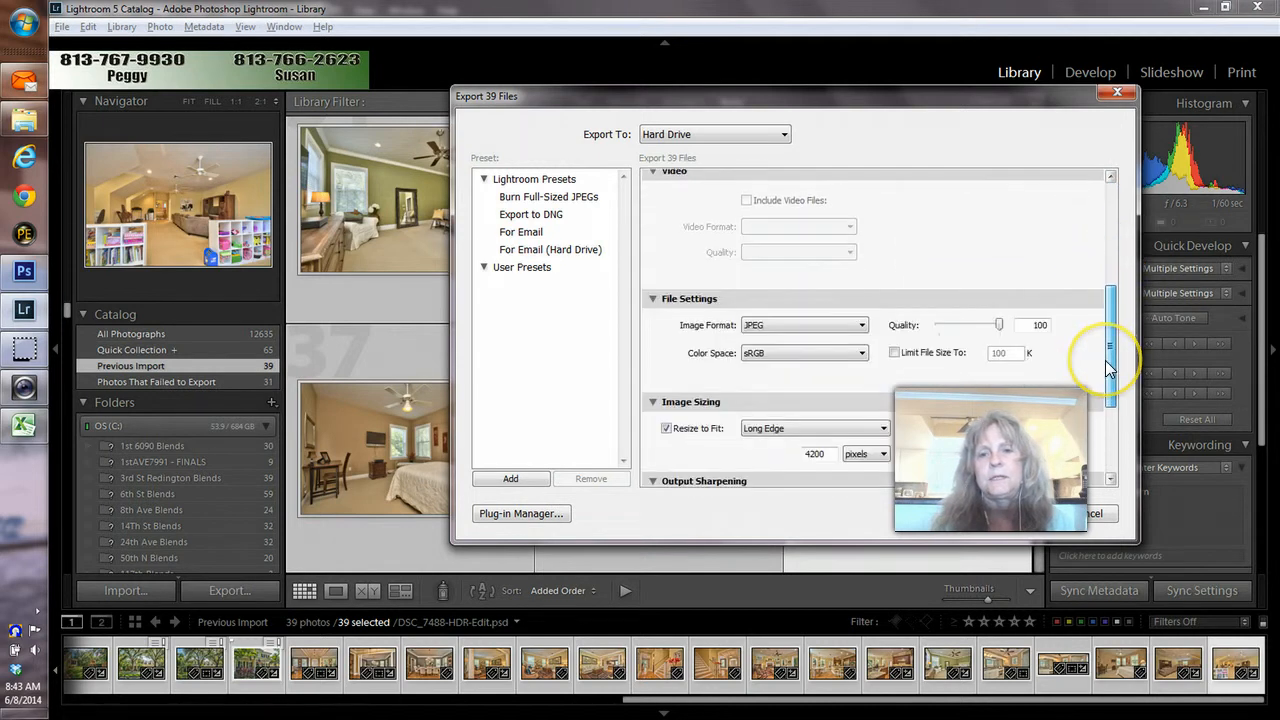
pyautogui.scroll(-3, 1106, 370)
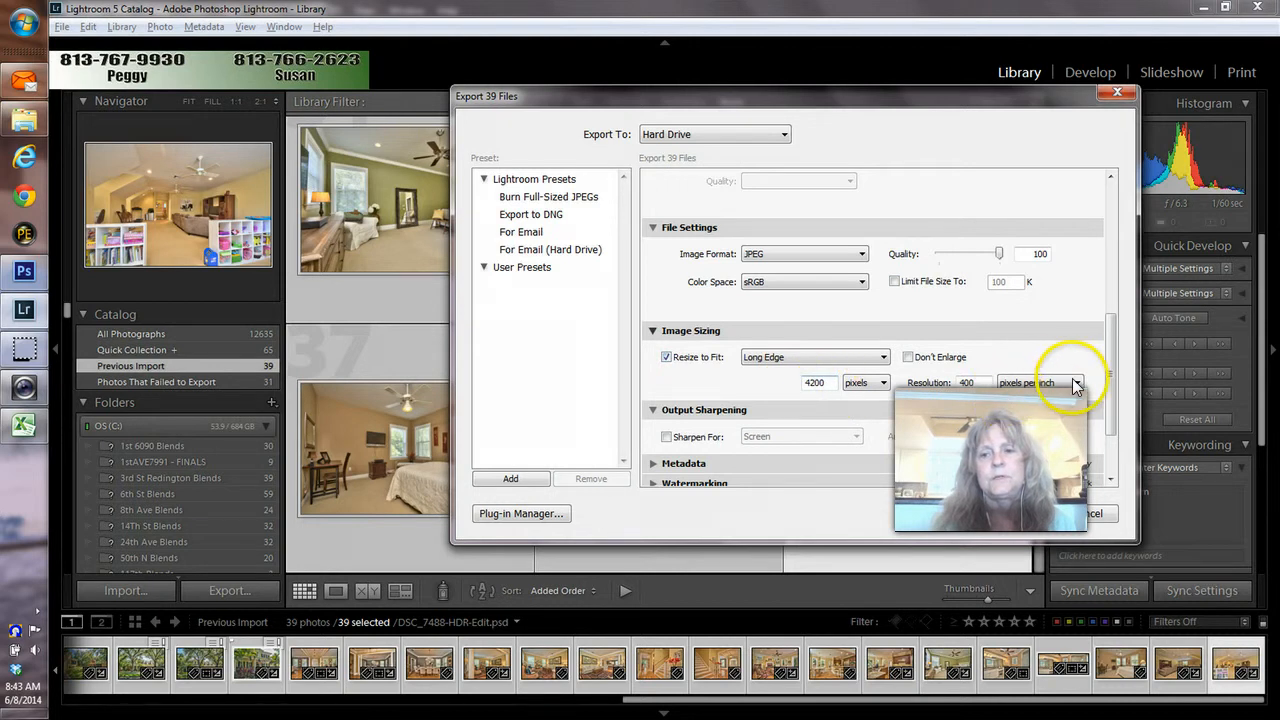
pyautogui.moveTo(1114, 371); pyautogui.dragTo(1114, 420)
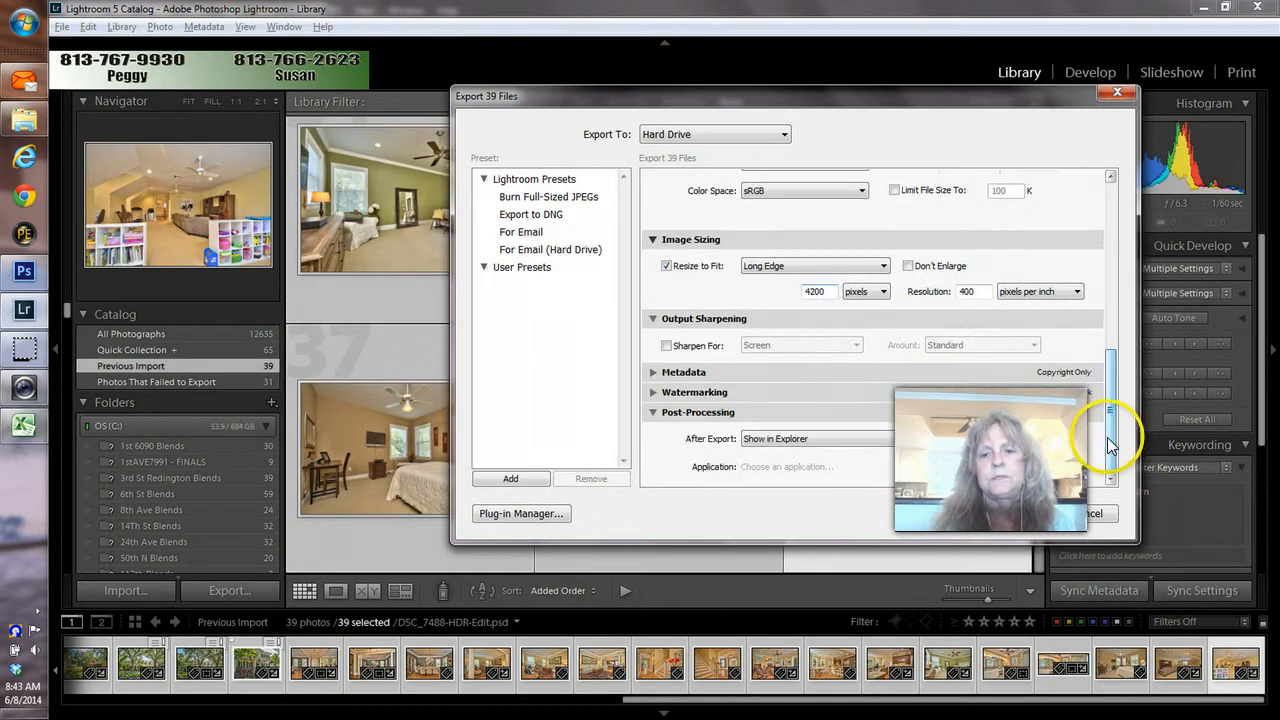
pyautogui.click(1025, 519)
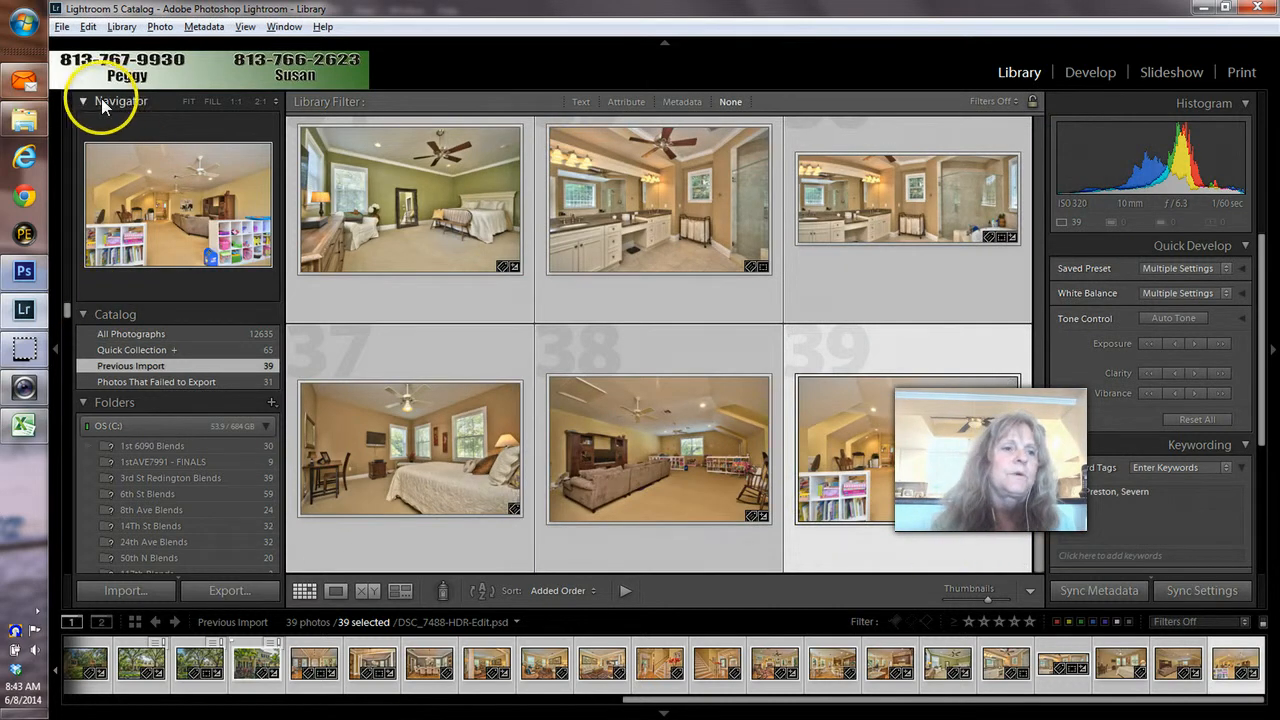
pyautogui.click(30, 199)
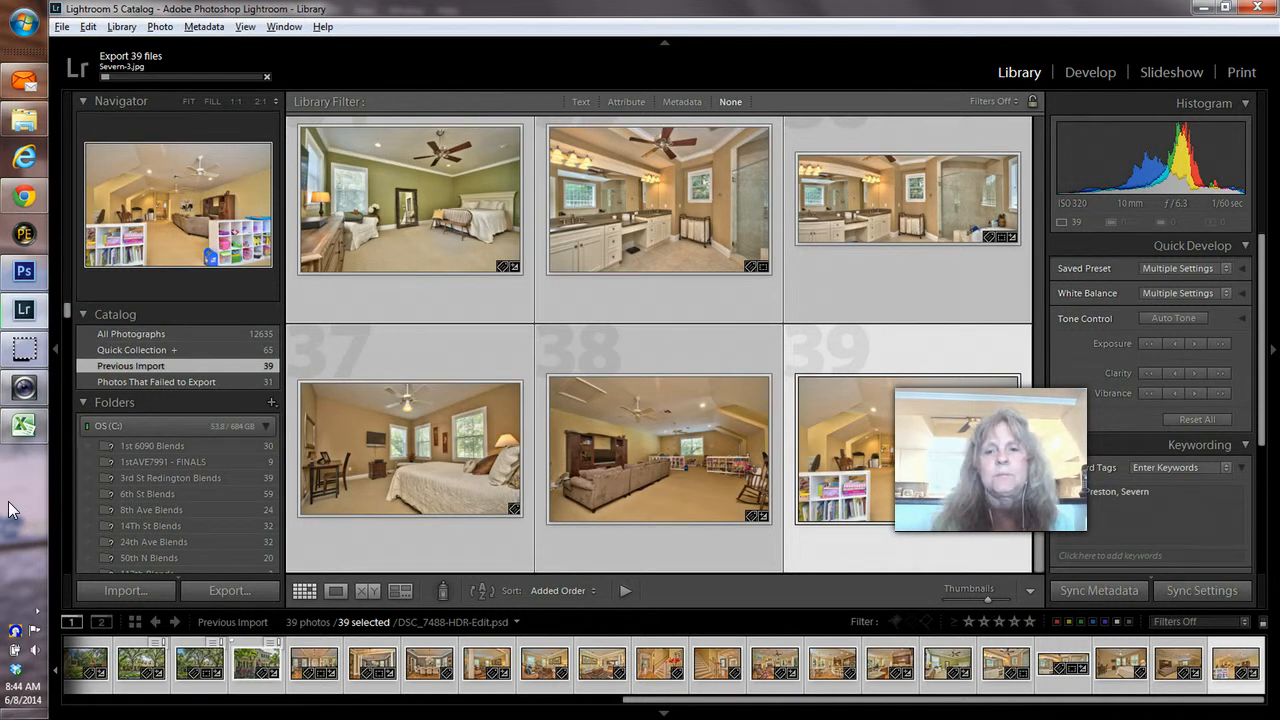
pyautogui.press('p')
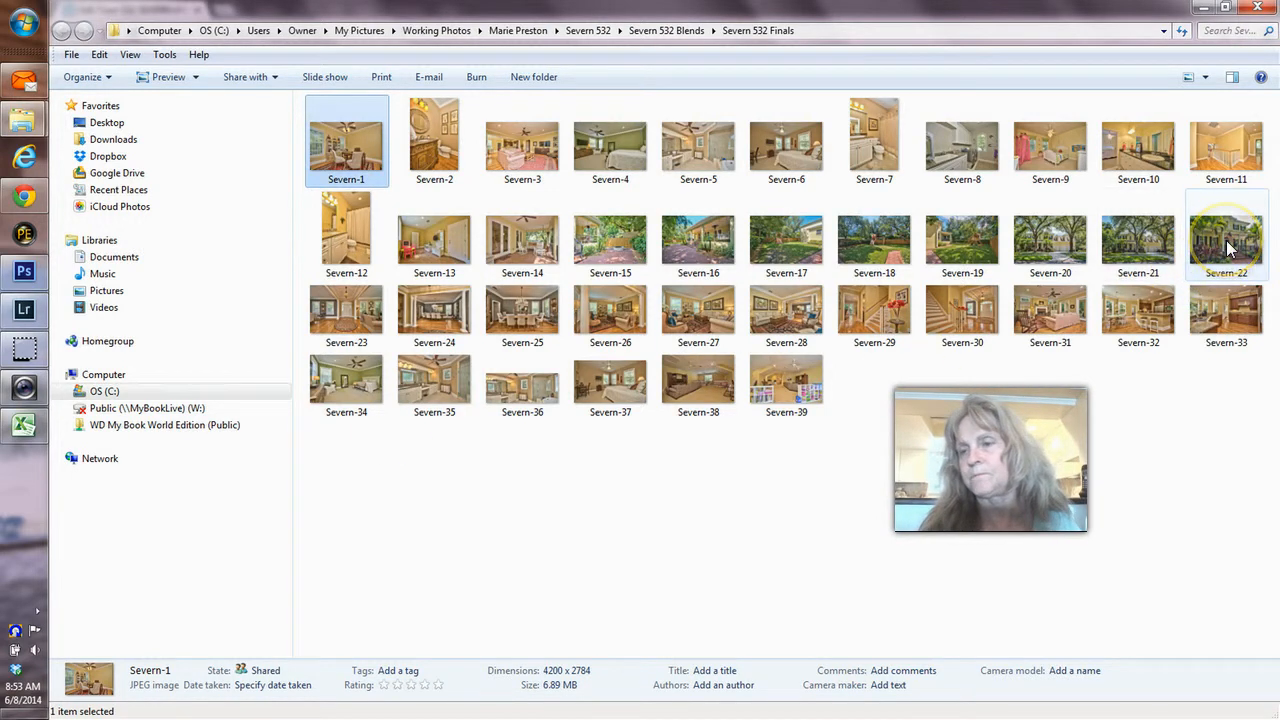
# Open the exported front exterior photo Severn-22 in Windows Photo Viewer, and from there open it in Adobe Photoshop CS6
pyautogui.moveTo(1229, 249)
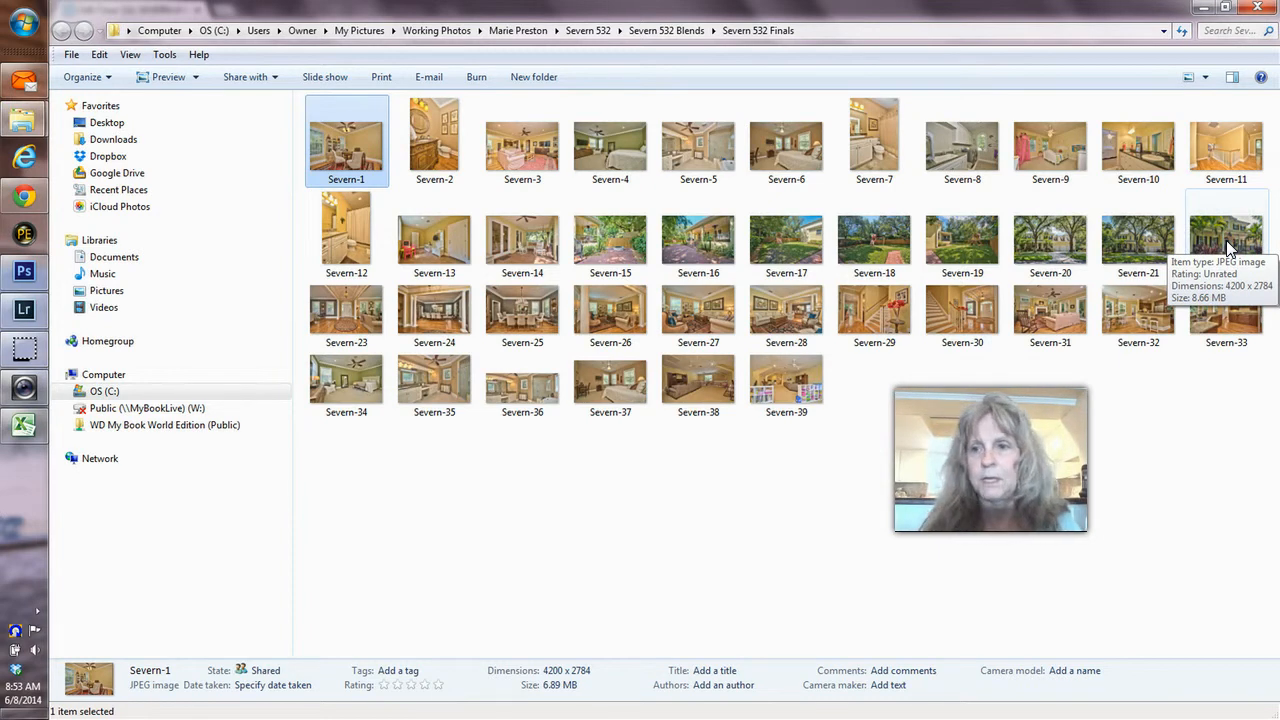
pyautogui.click(1229, 249)
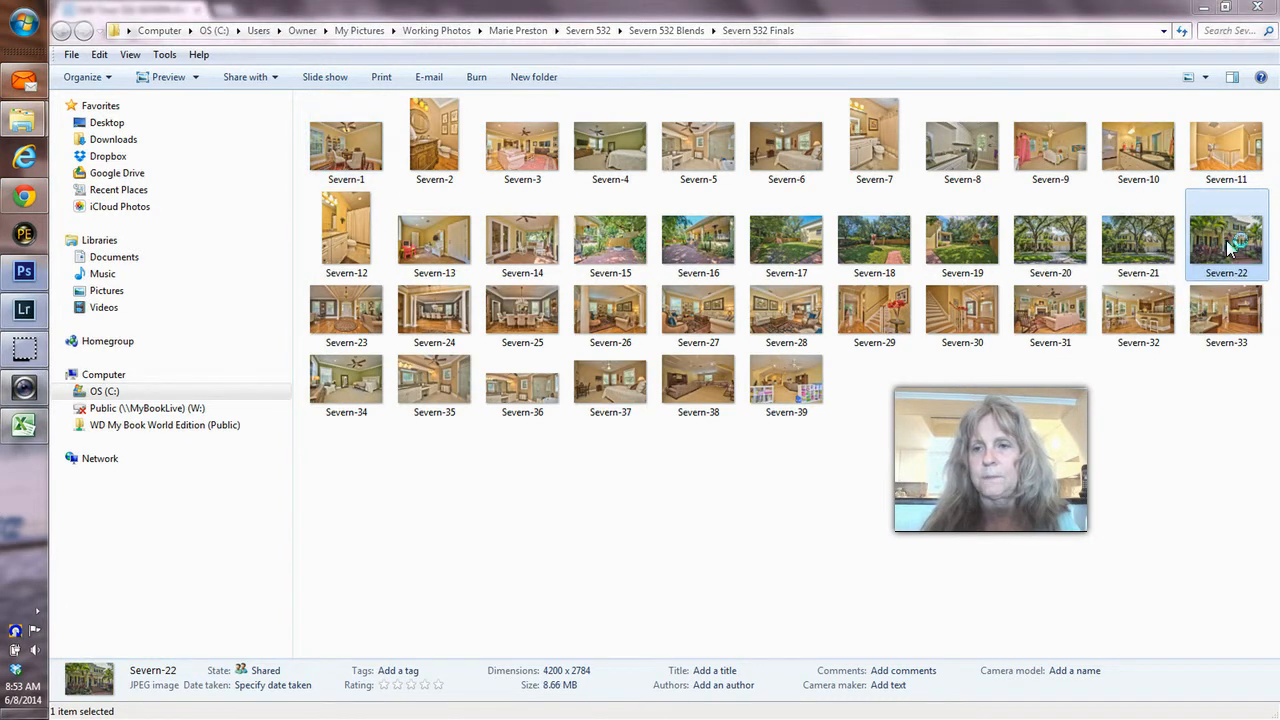
pyautogui.doubleClick(1229, 249)
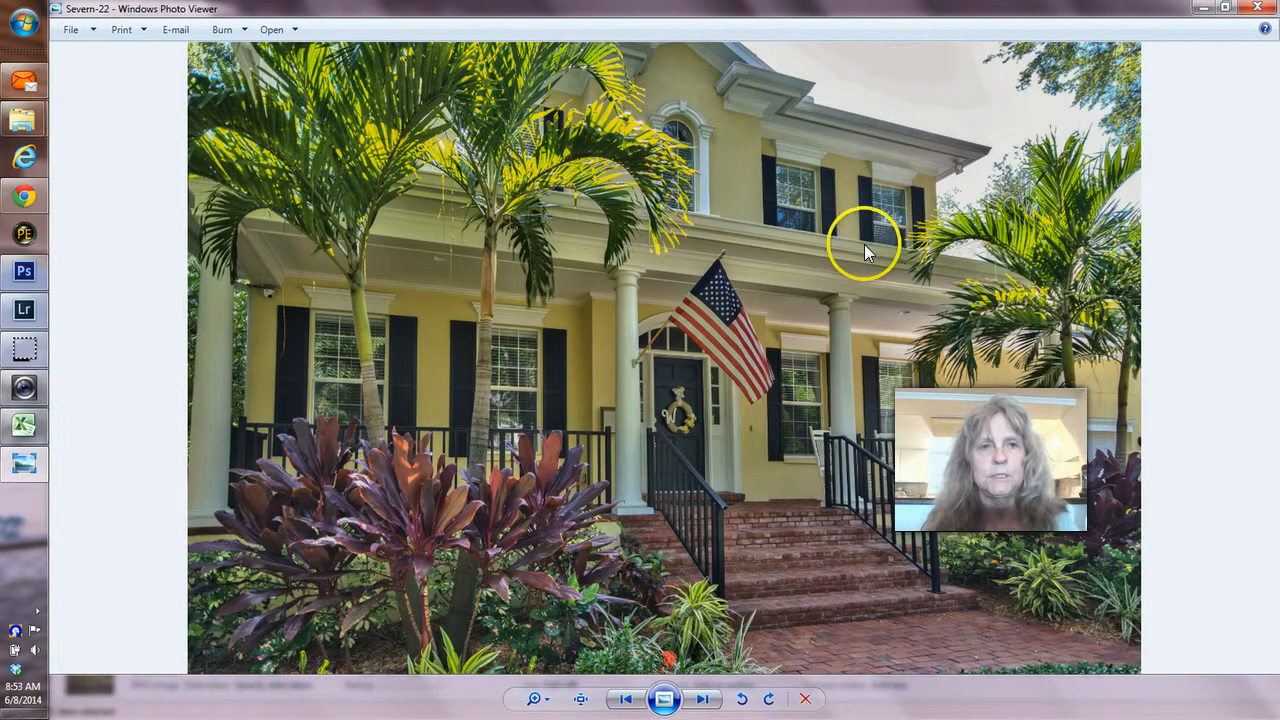
pyautogui.click(288, 47)
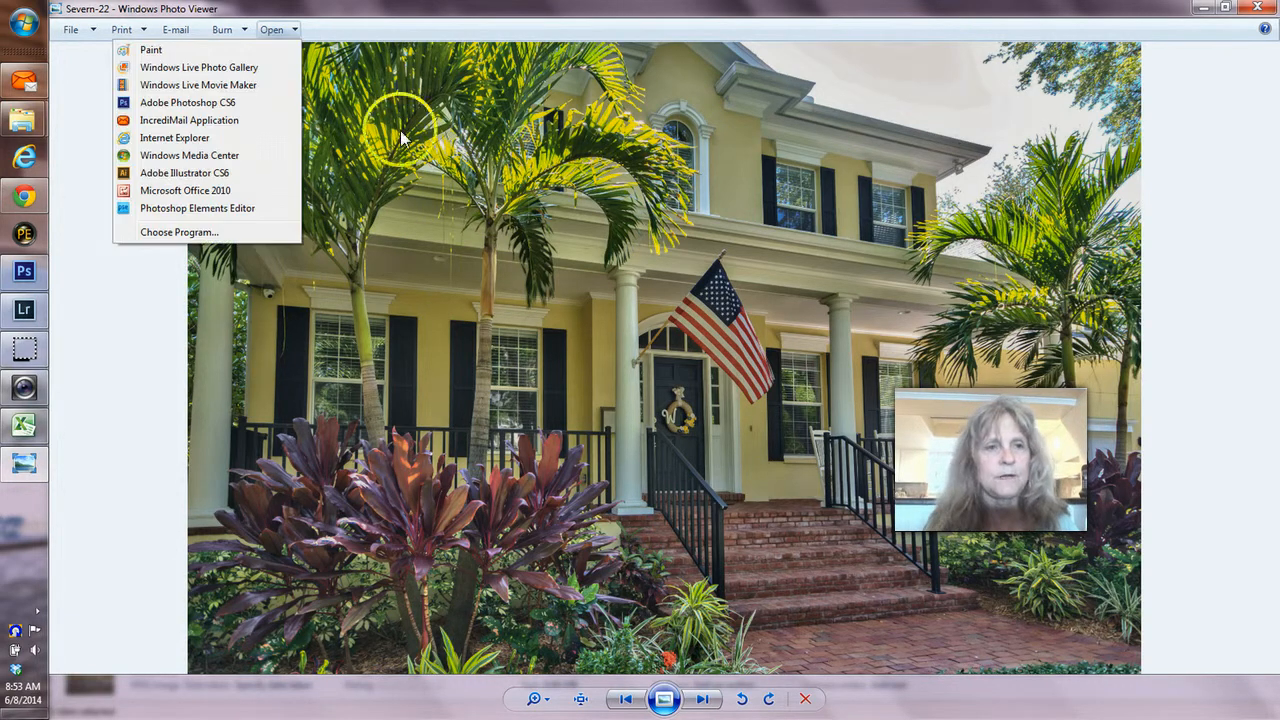
pyautogui.click(233, 107)
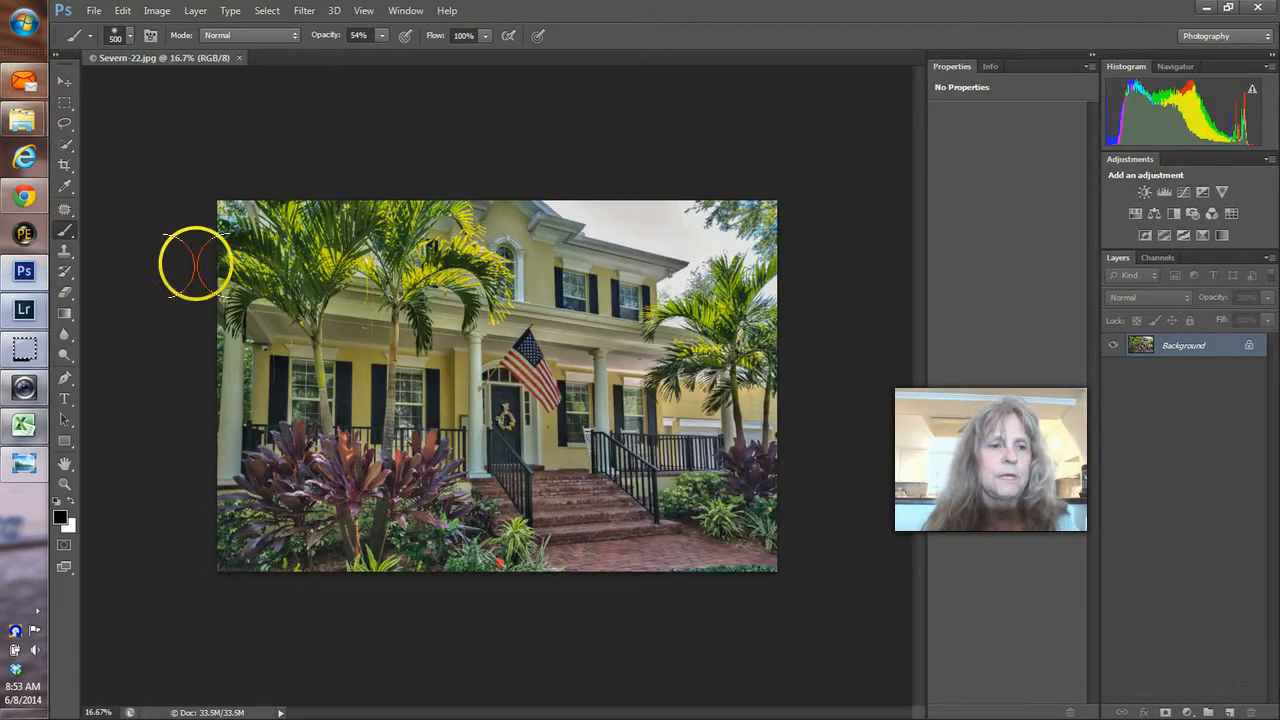
# Fit the whole front exterior photo to the window with the Zoom tool
pyautogui.click(64, 483)
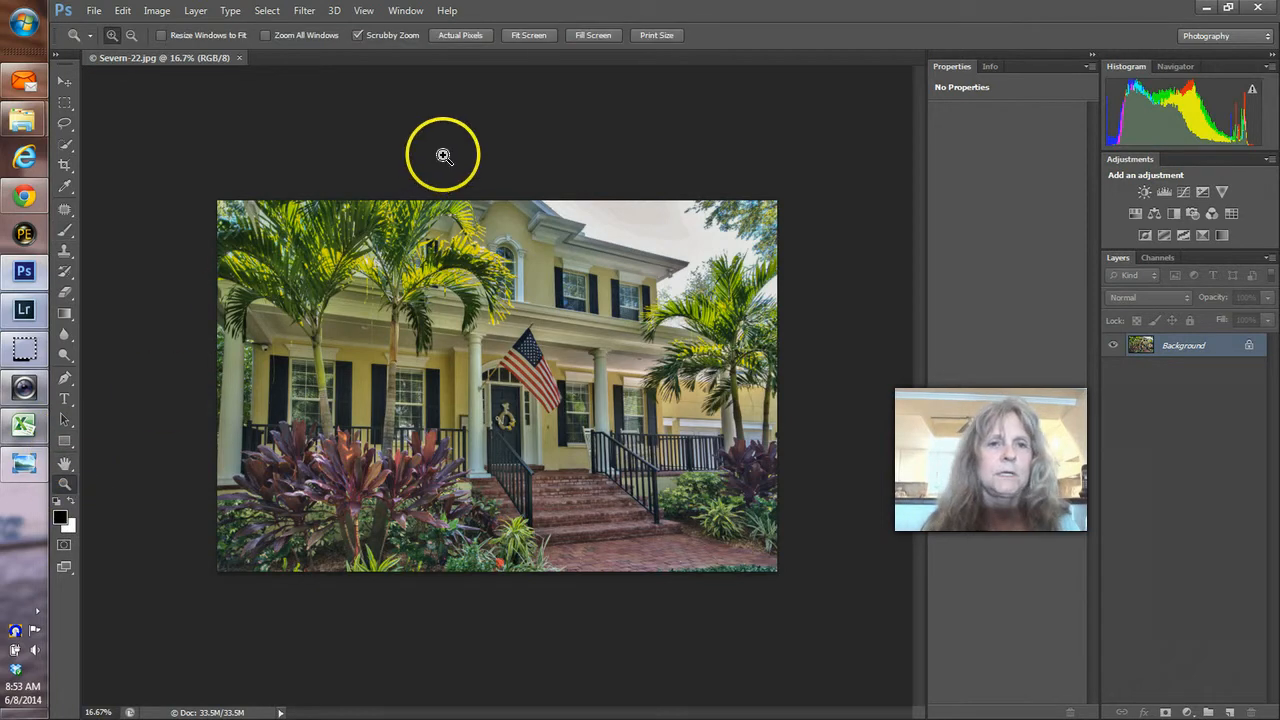
pyautogui.click(528, 35)
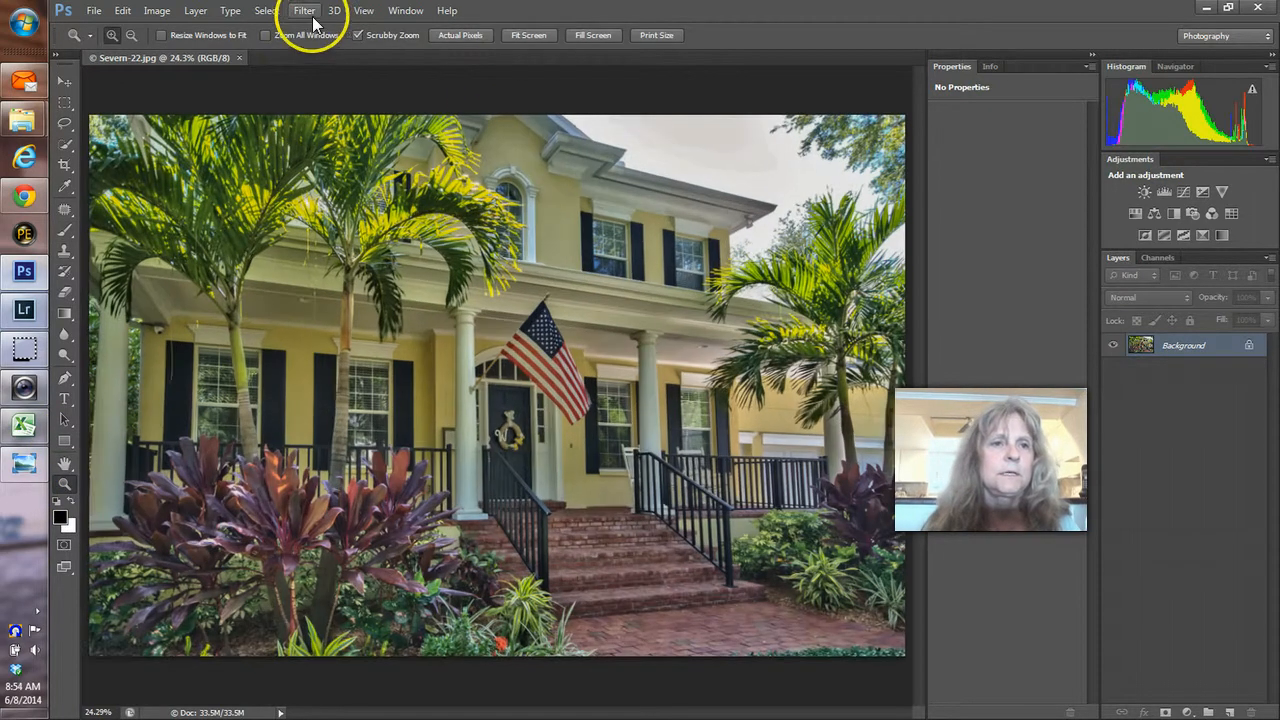
pyautogui.click(267, 10)
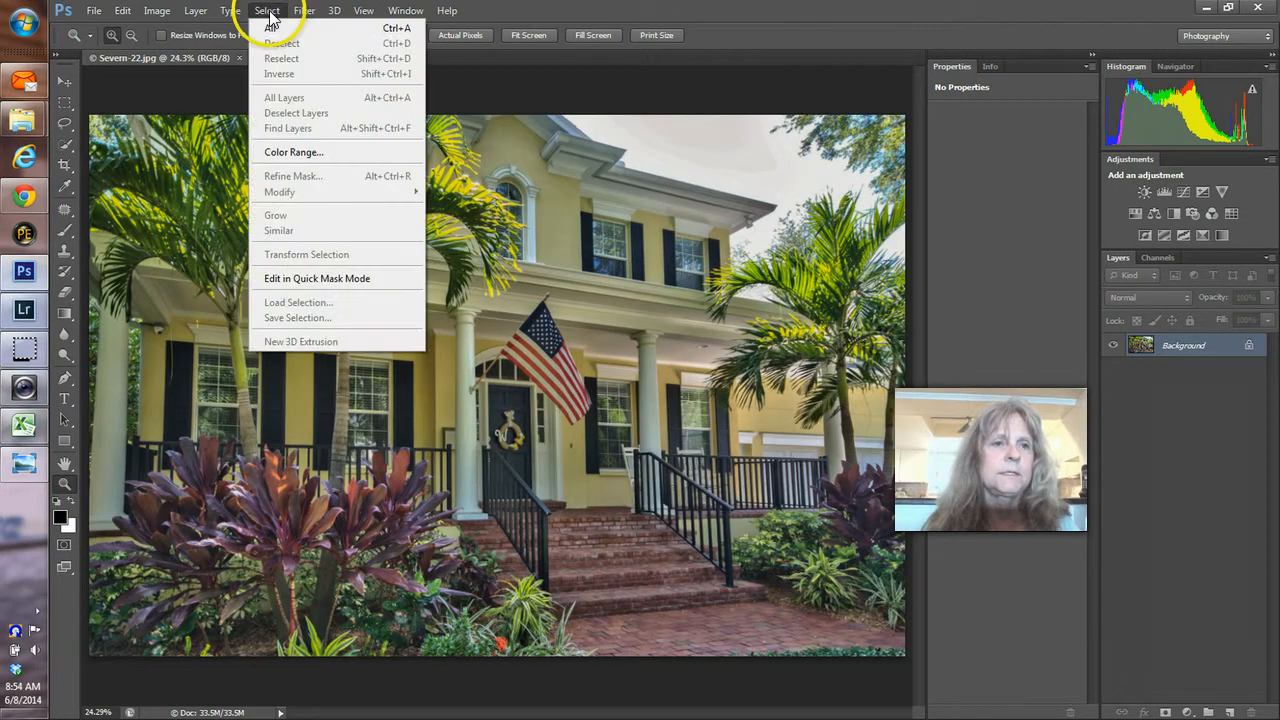
pyautogui.click(288, 153)
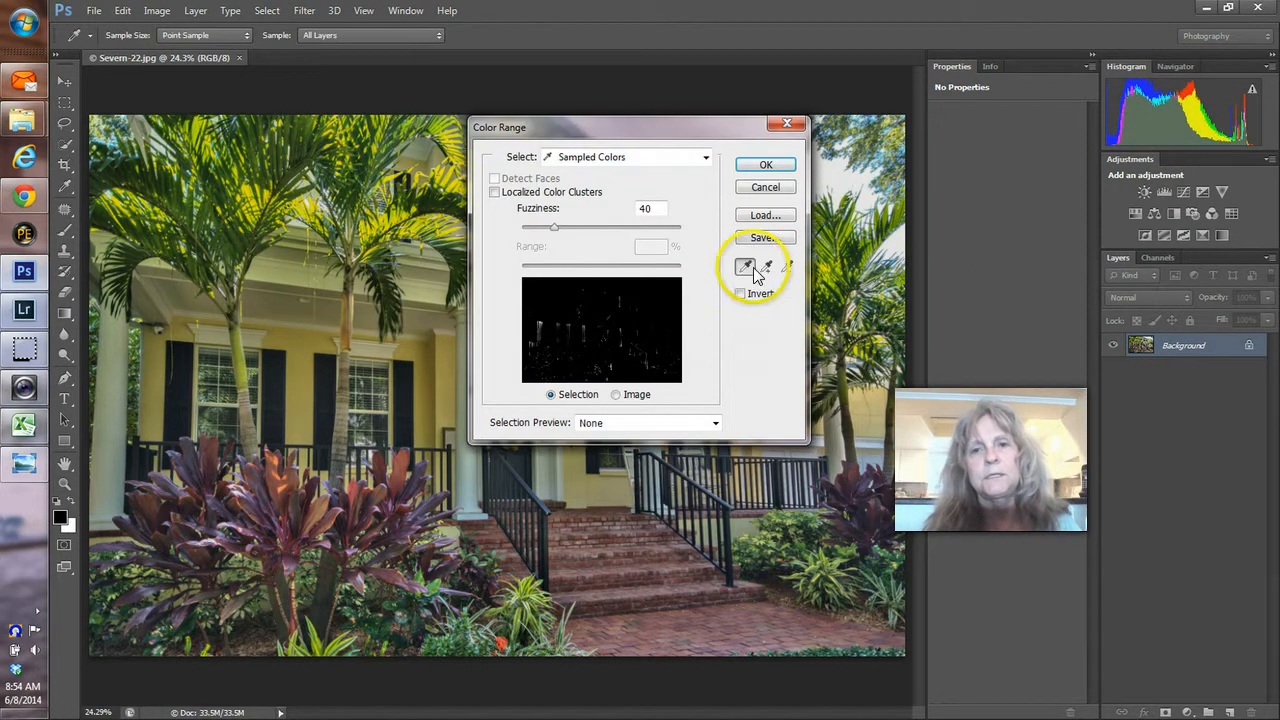
pyautogui.click(765, 268)
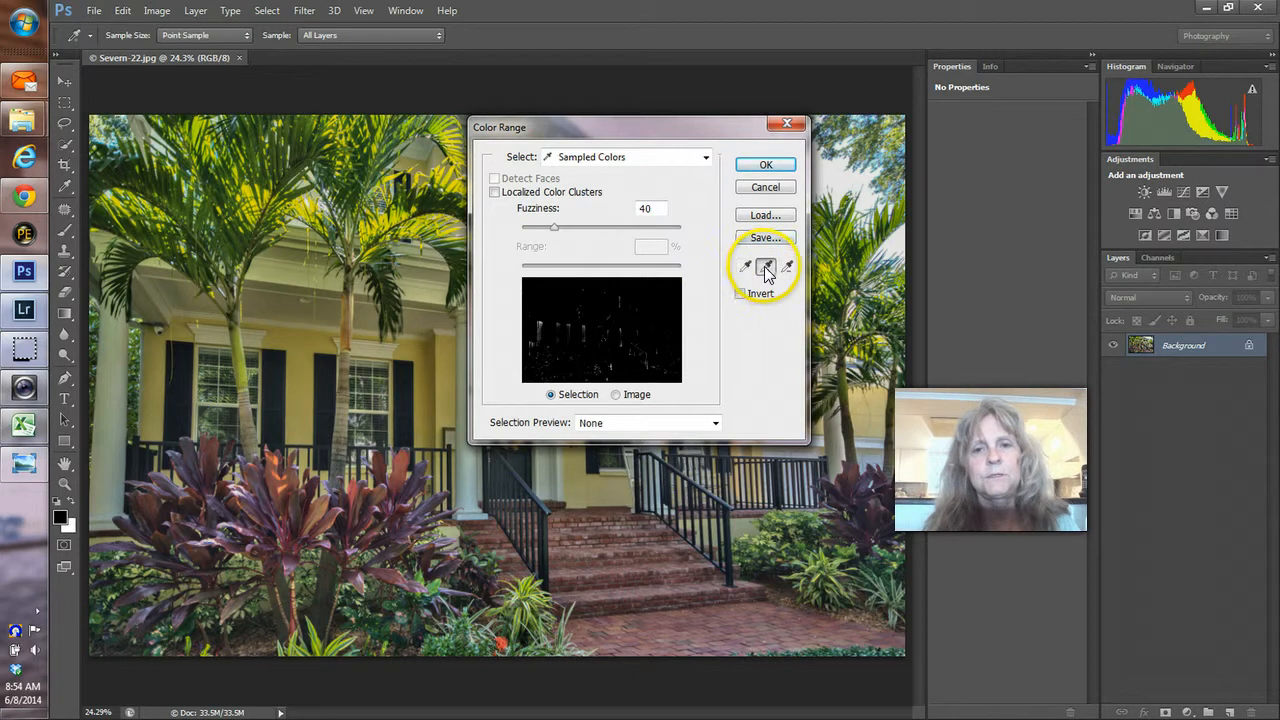
pyautogui.click(830, 180)
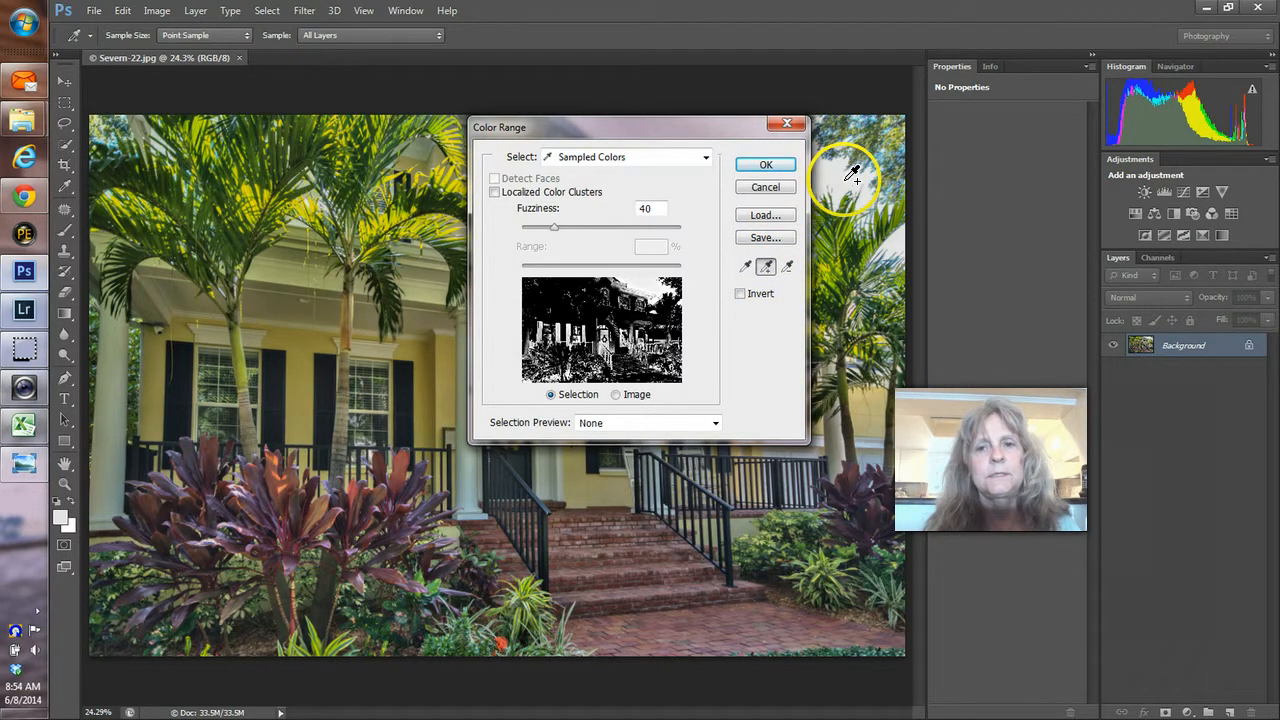
pyautogui.moveTo(731, 129); pyautogui.dragTo(568, 197)
pyautogui.click(694, 135)
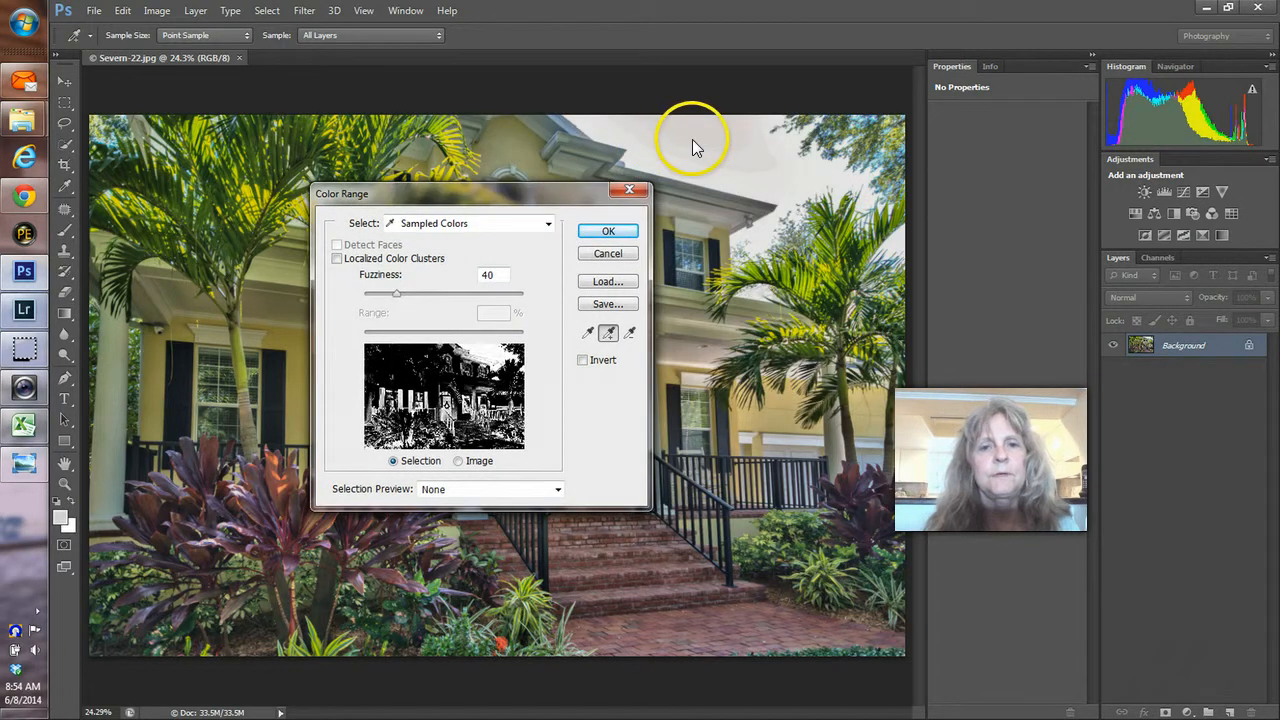
pyautogui.click(609, 252)
pyautogui.press('z')
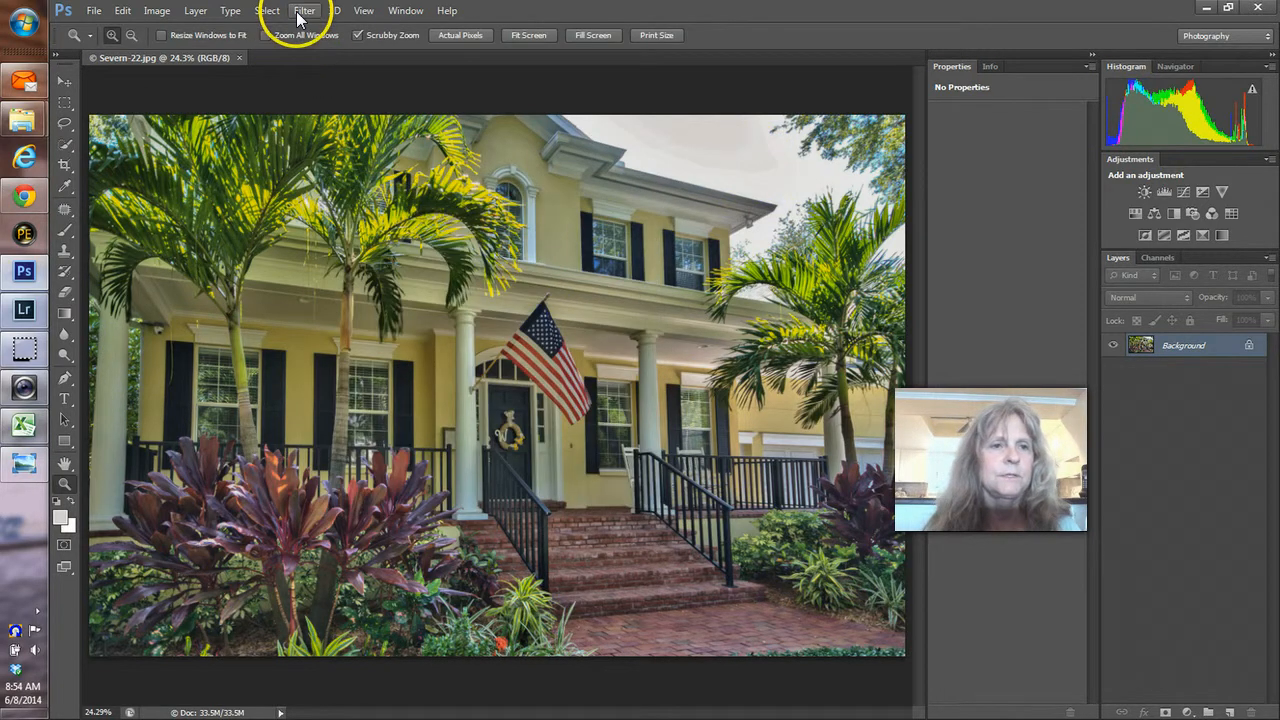
# Select the bright sky of the front exterior photo with Color Range, using sampled colors and a fuzziness of 40
pyautogui.click(266, 11)
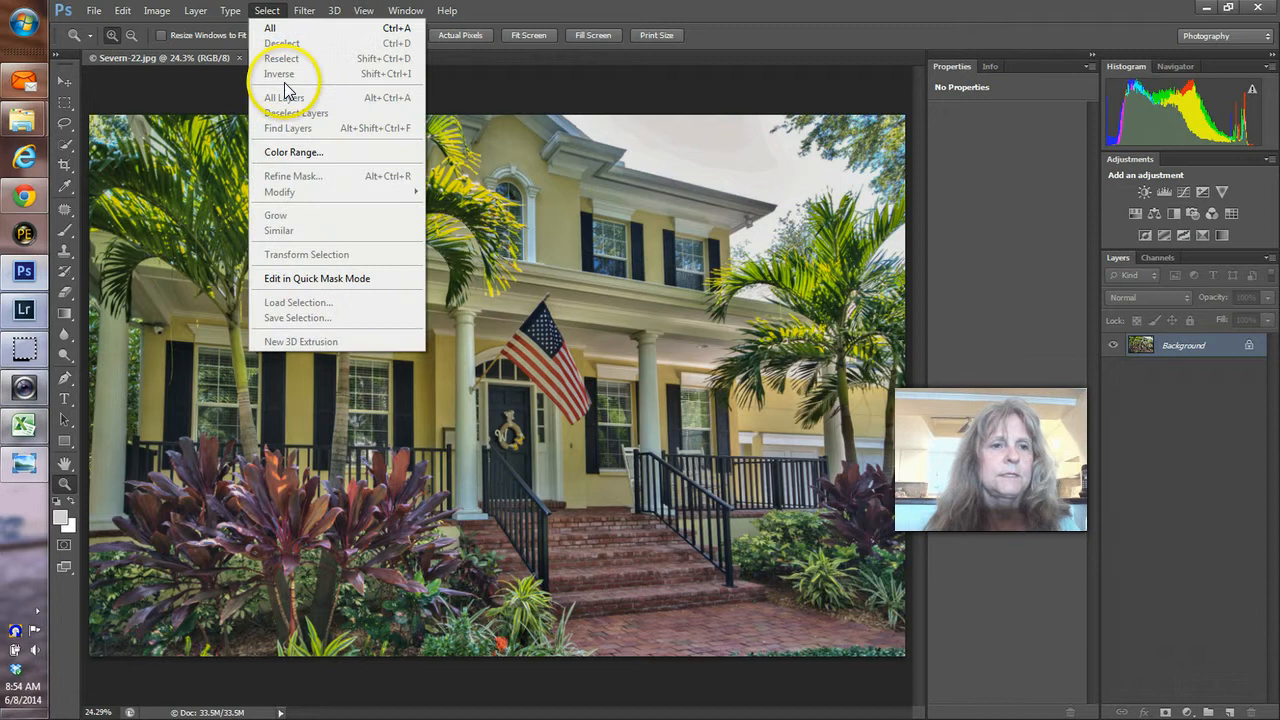
pyautogui.click(293, 154)
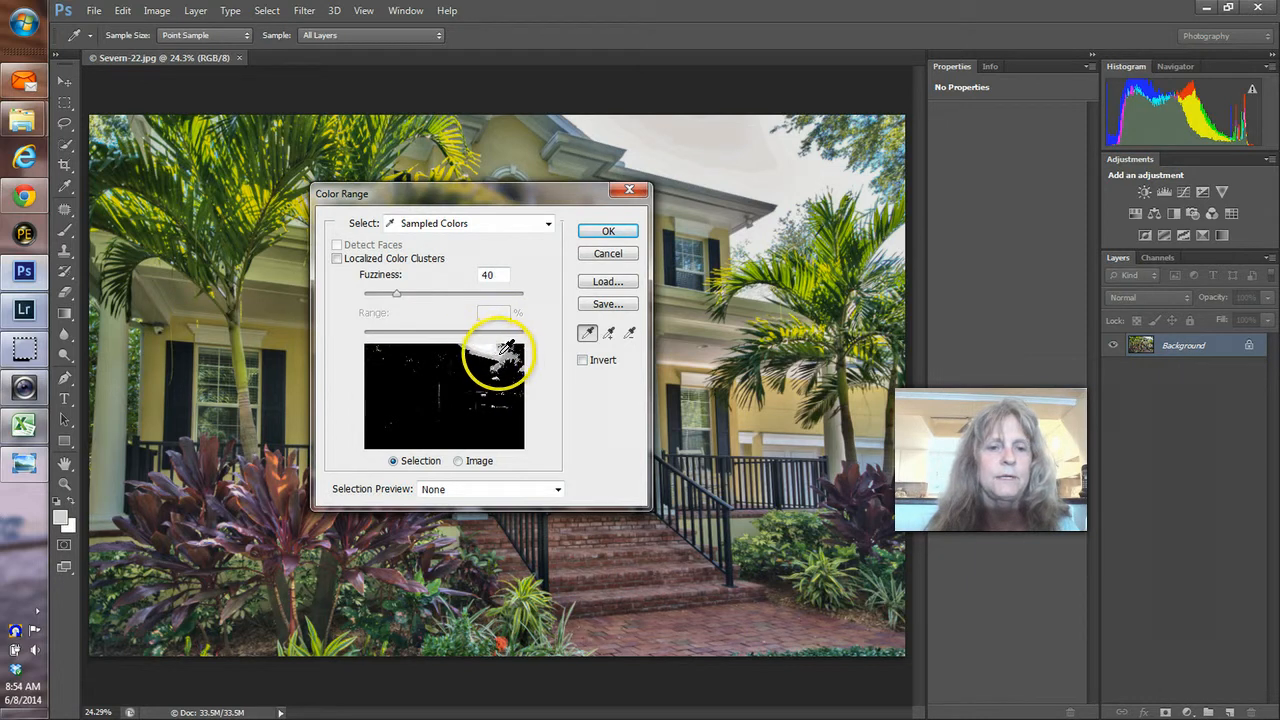
pyautogui.click(626, 237)
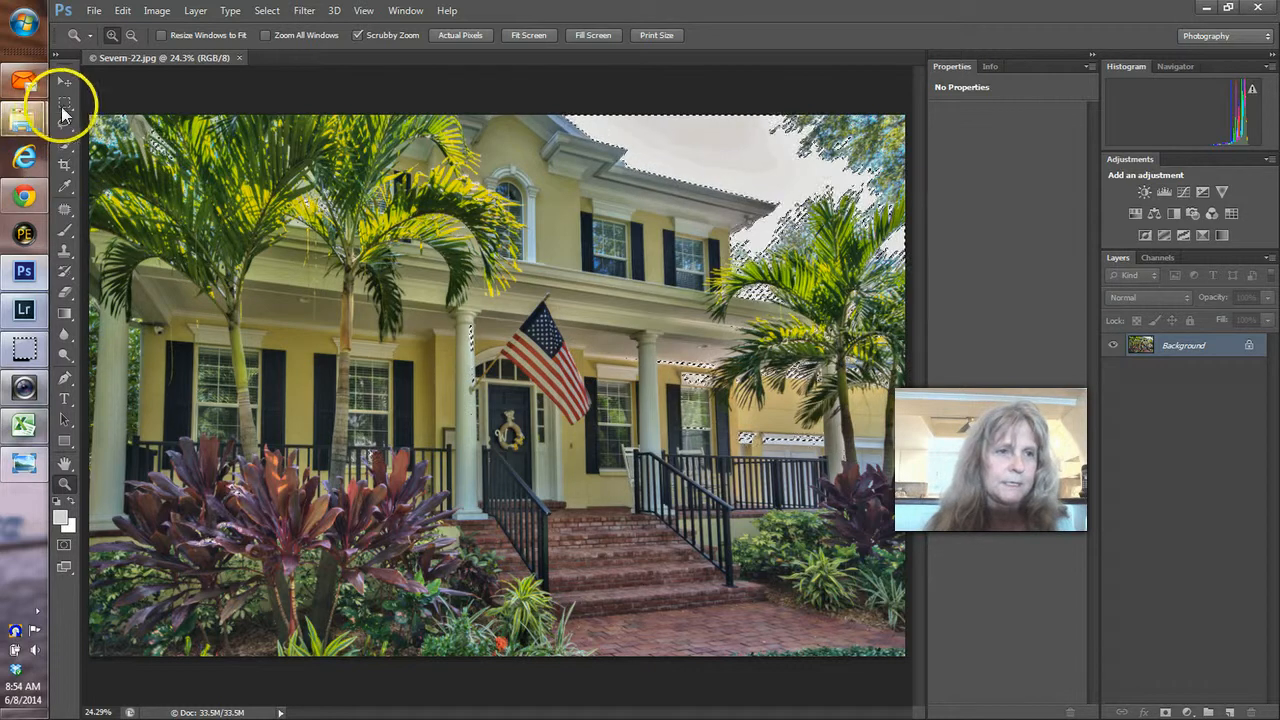
# Remove the stray areas across the lower part of the house from the sky selection with the Rectangular Marquee tool
pyautogui.click(63, 104)
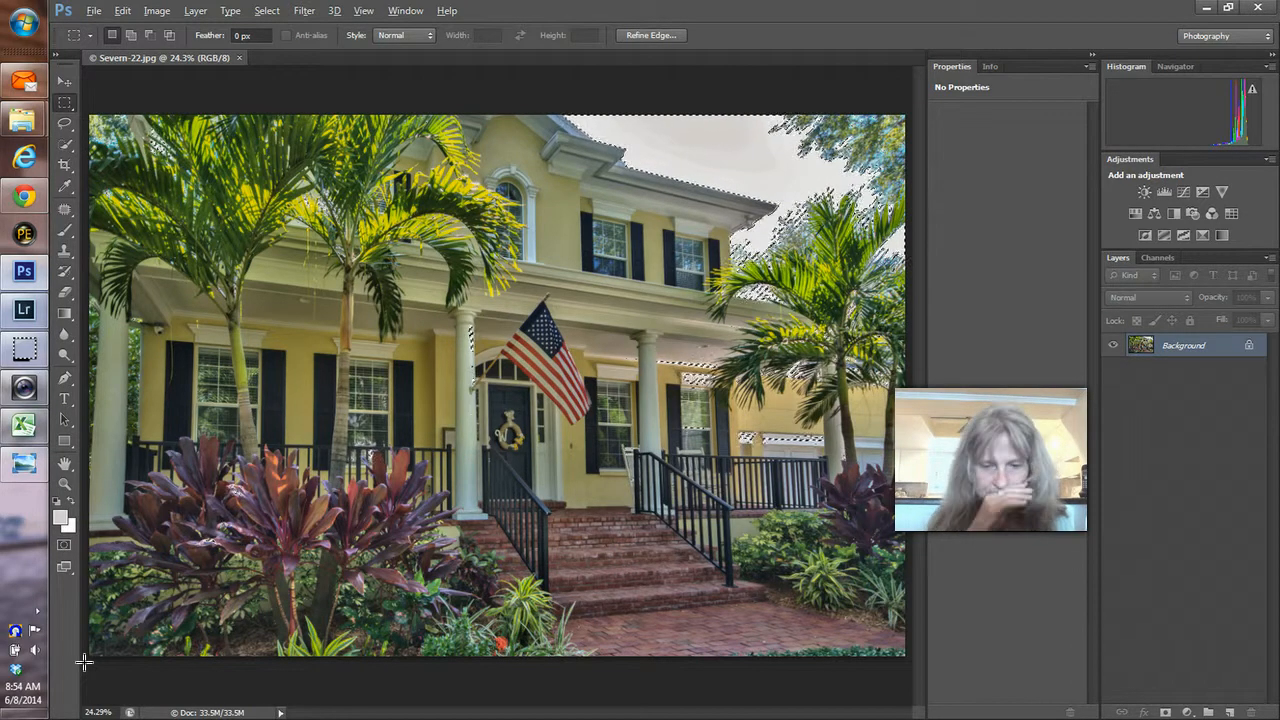
pyautogui.moveTo(84, 662); pyautogui.dragTo(916, 309)
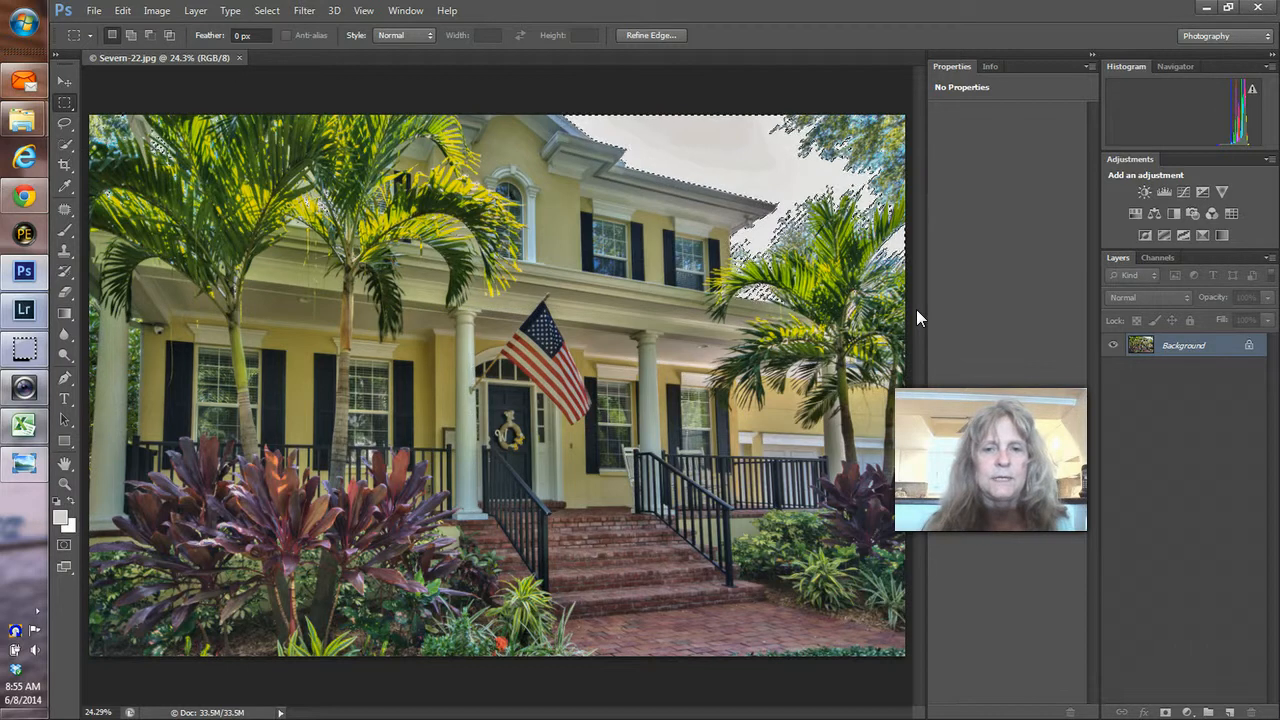
pyautogui.click(820, 395)
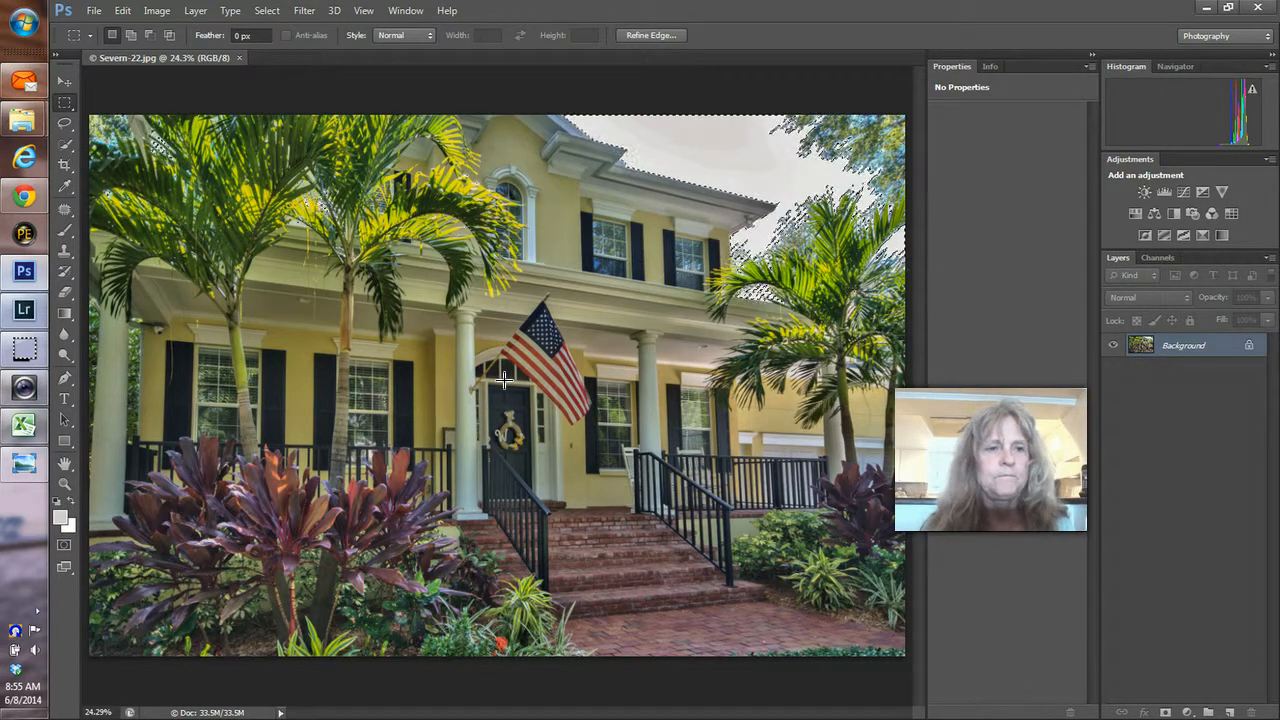
# Clean up the sky selection around the leftmost palm's fronds with the Quick Selection tool, subtracting stray areas
pyautogui.click(66, 147)
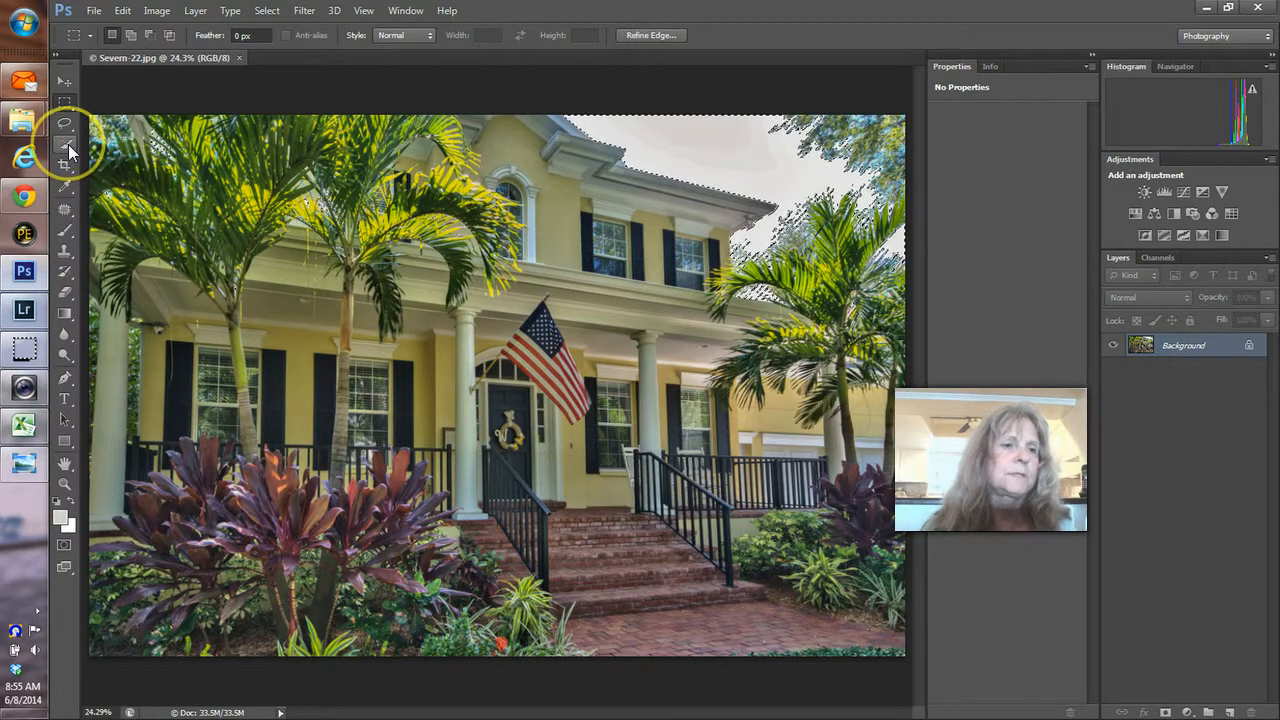
pyautogui.click(140, 141)
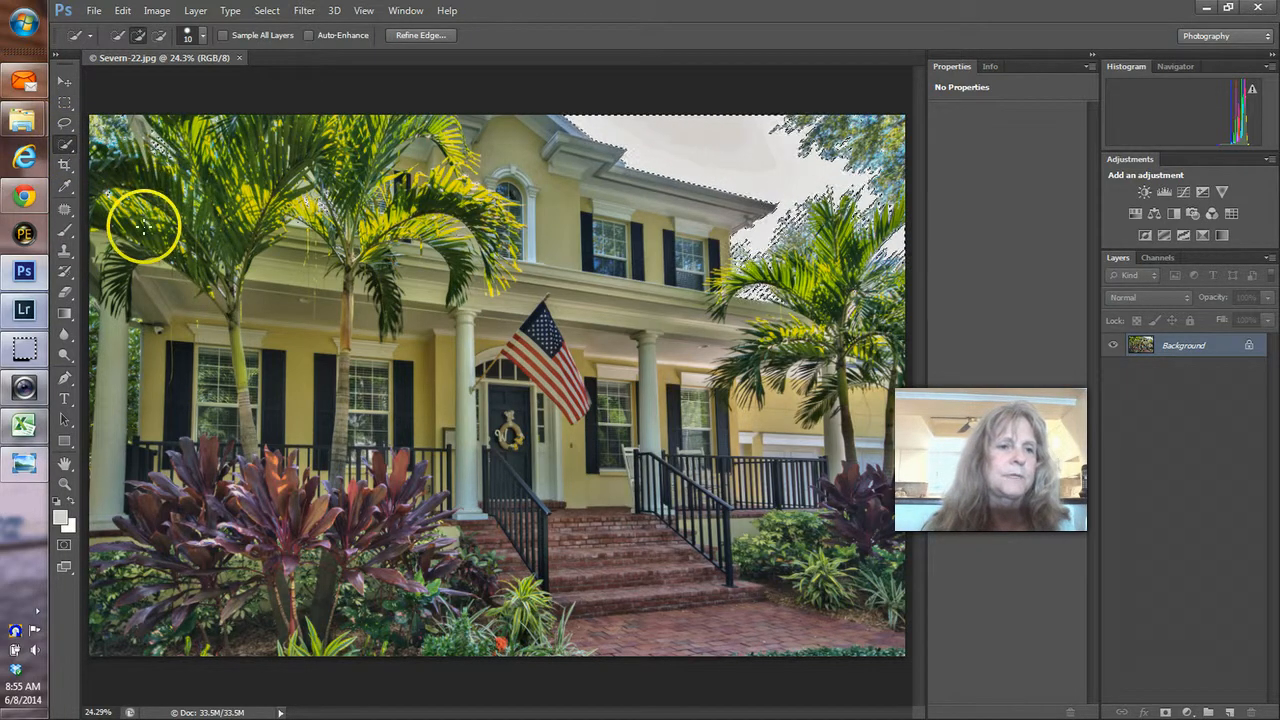
pyautogui.press('alt')
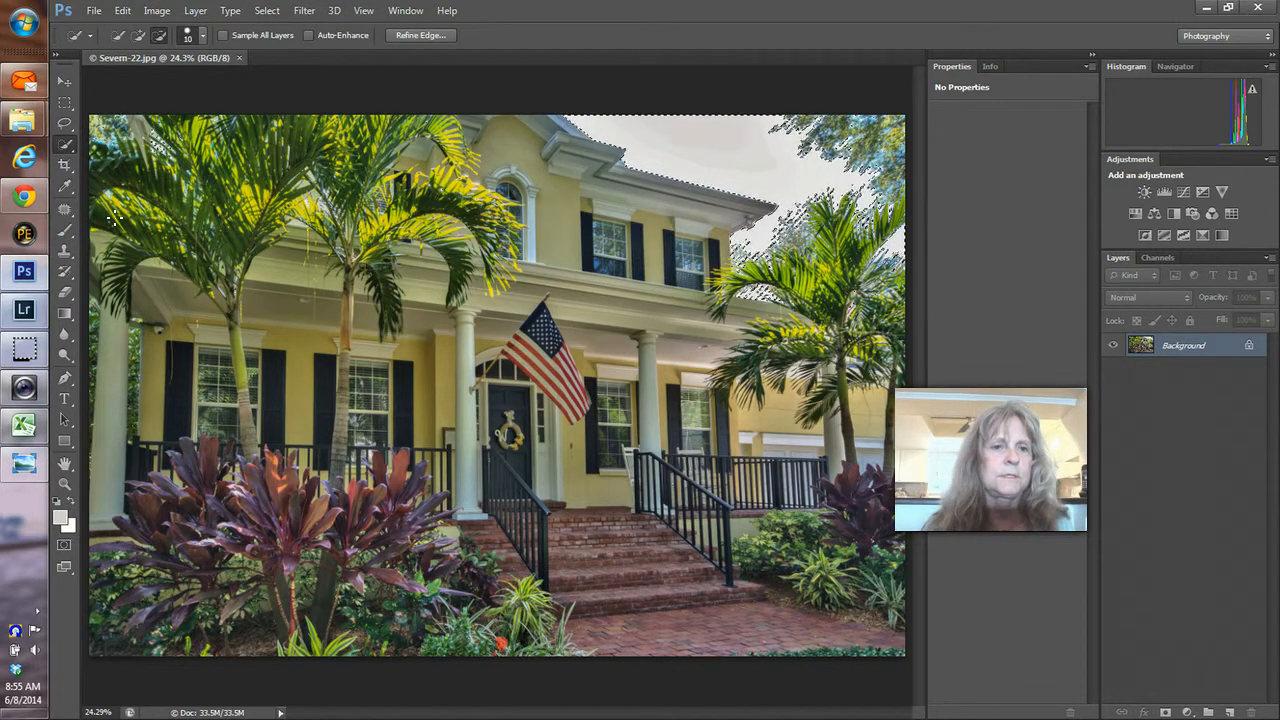
pyautogui.moveTo(417, 217)
pyautogui.mouseDown()
pyautogui.moveTo(512, 207)
pyautogui.moveTo(451, 204)
pyautogui.moveTo(449, 150)
pyautogui.mouseUp()
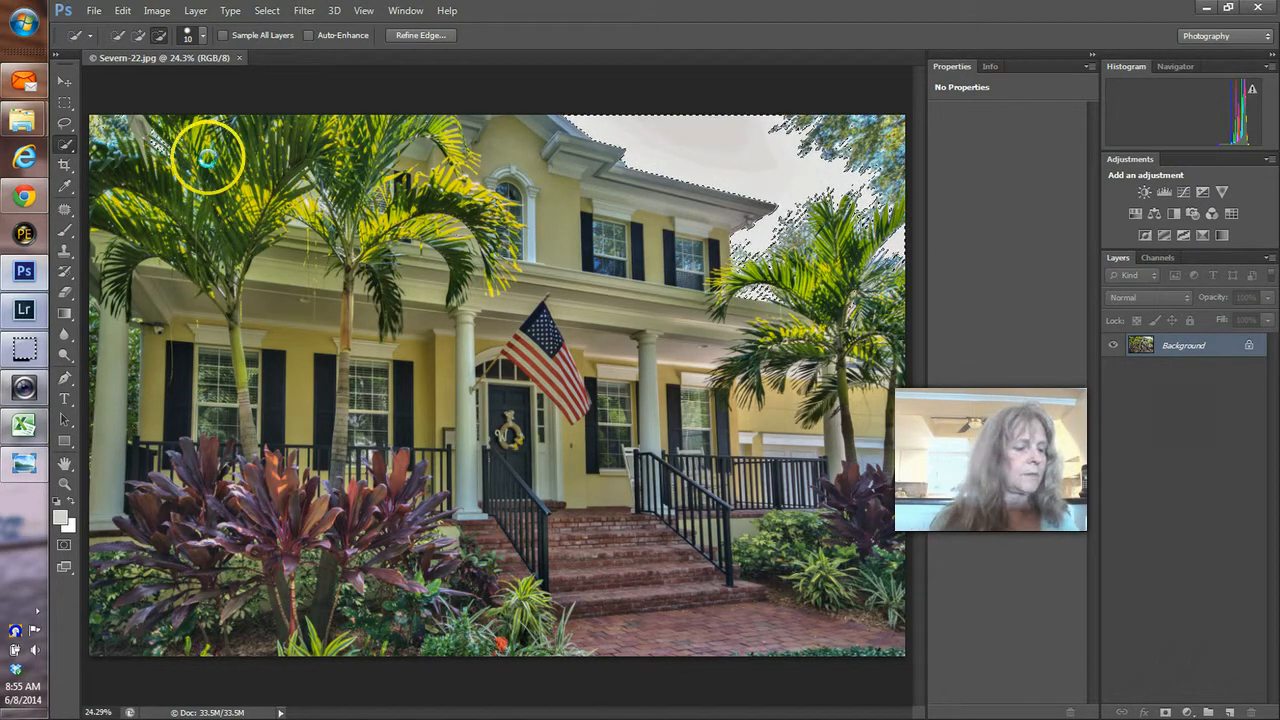
pyautogui.moveTo(208, 157)
pyautogui.keyDown('alt'); pyautogui.mouseDown()
pyautogui.moveTo(163, 151)
pyautogui.moveTo(208, 157)
pyautogui.mouseUp(); pyautogui.keyUp('alt')
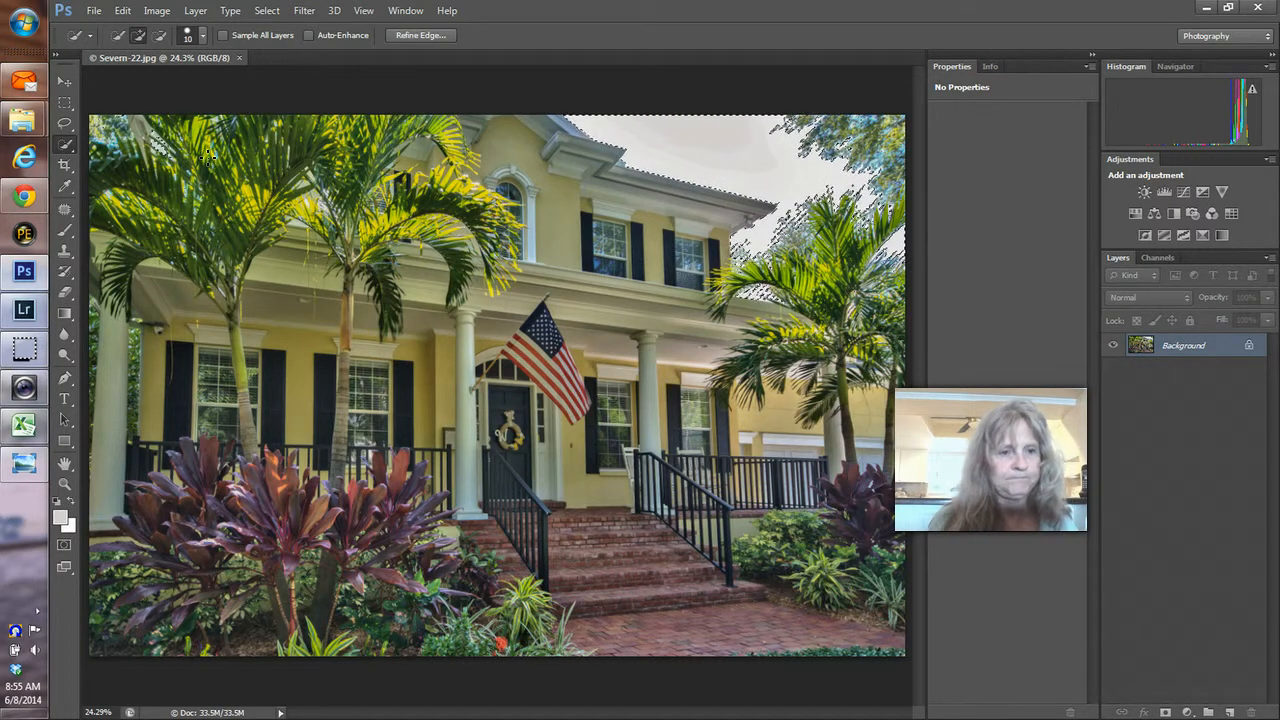
pyautogui.moveTo(160, 141); pyautogui.dragTo(135, 146)
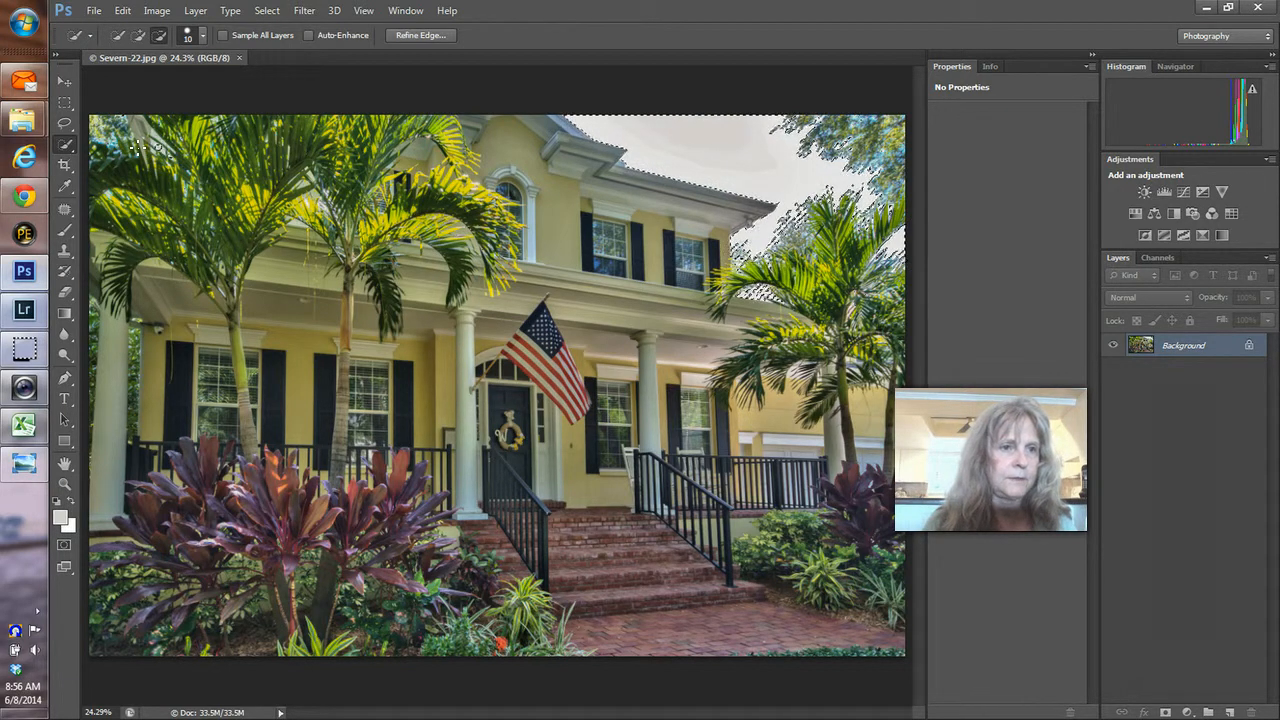
pyautogui.moveTo(135, 146)
pyautogui.mouseDown()
pyautogui.moveTo(171, 157)
pyautogui.moveTo(137, 143)
pyautogui.moveTo(140, 111)
pyautogui.moveTo(100, 128)
pyautogui.moveTo(112, 130)
pyautogui.mouseUp()
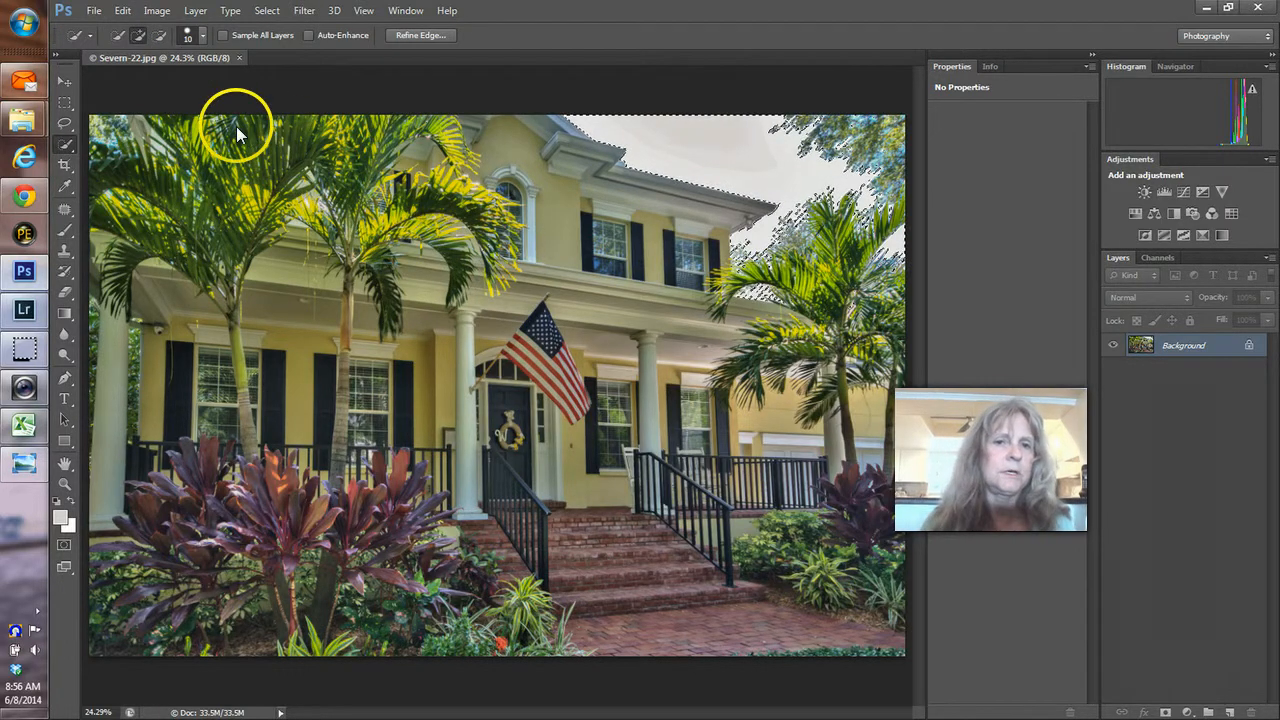
# Open the sky image Channelside_0097-HDR.jpg from the sky folder in the Pictures library
pyautogui.hotkey('ctrl', 'o')
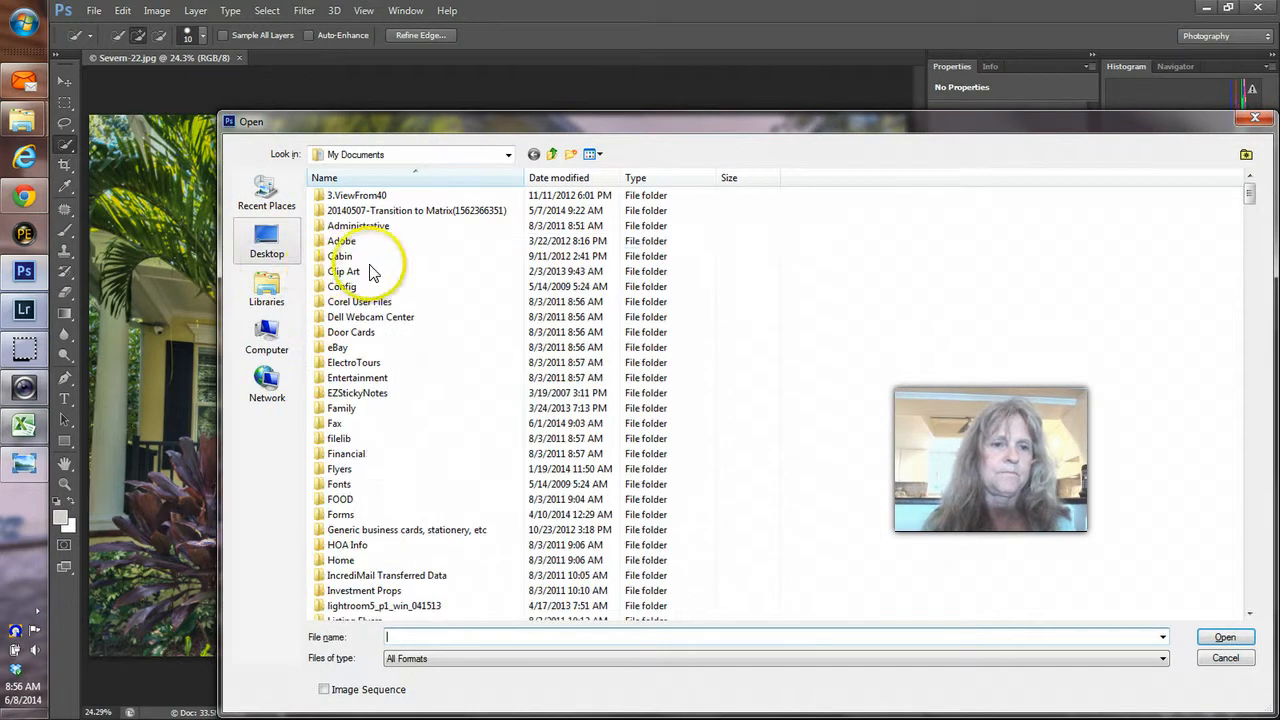
pyautogui.click(270, 290)
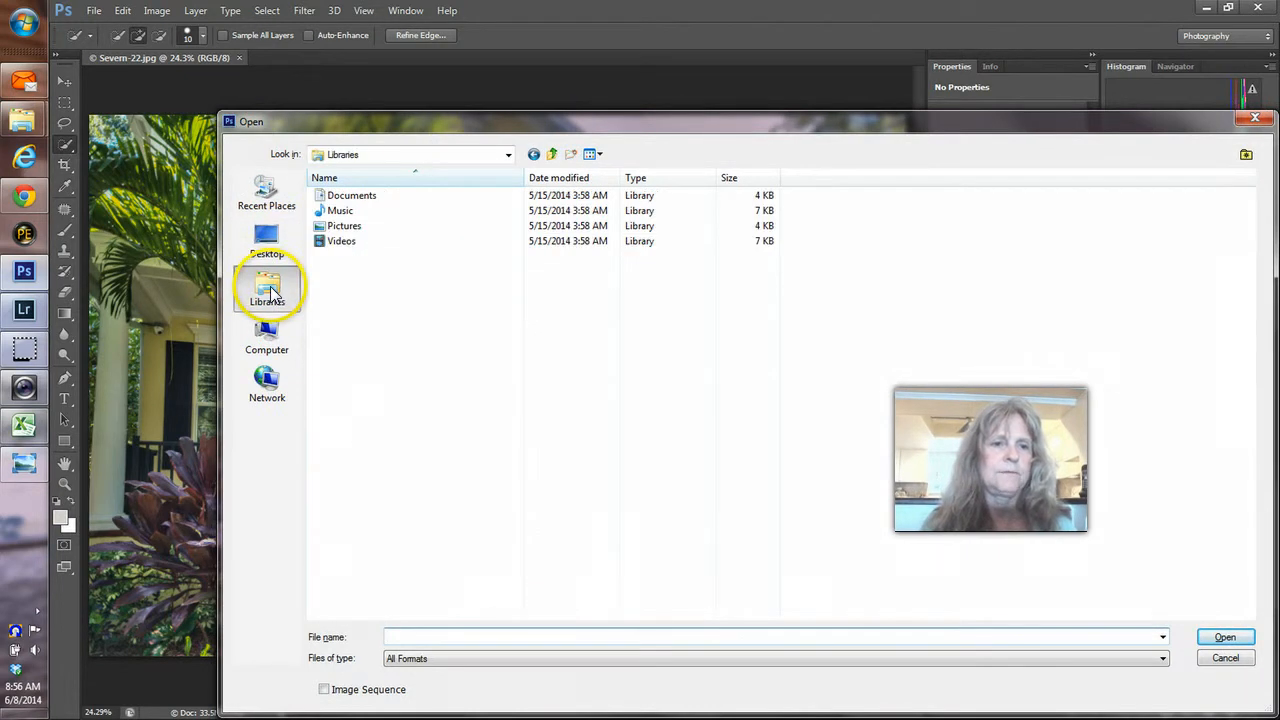
pyautogui.doubleClick(337, 226)
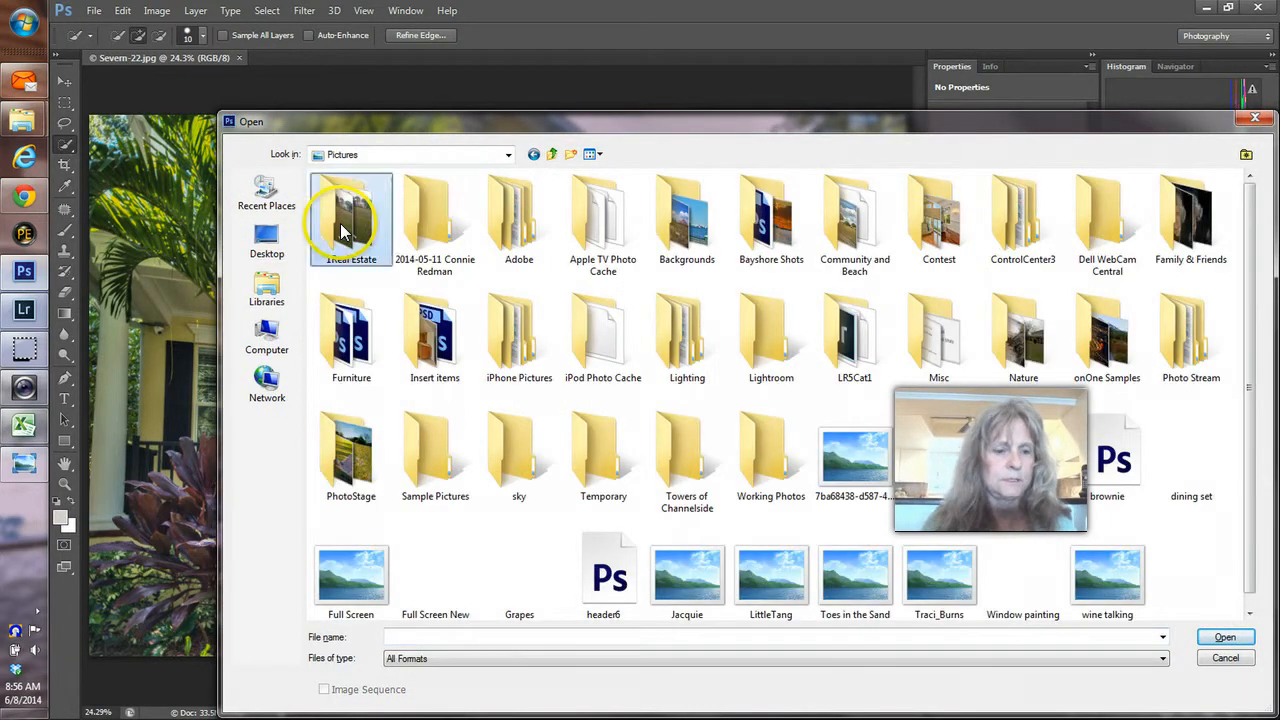
pyautogui.doubleClick(530, 452)
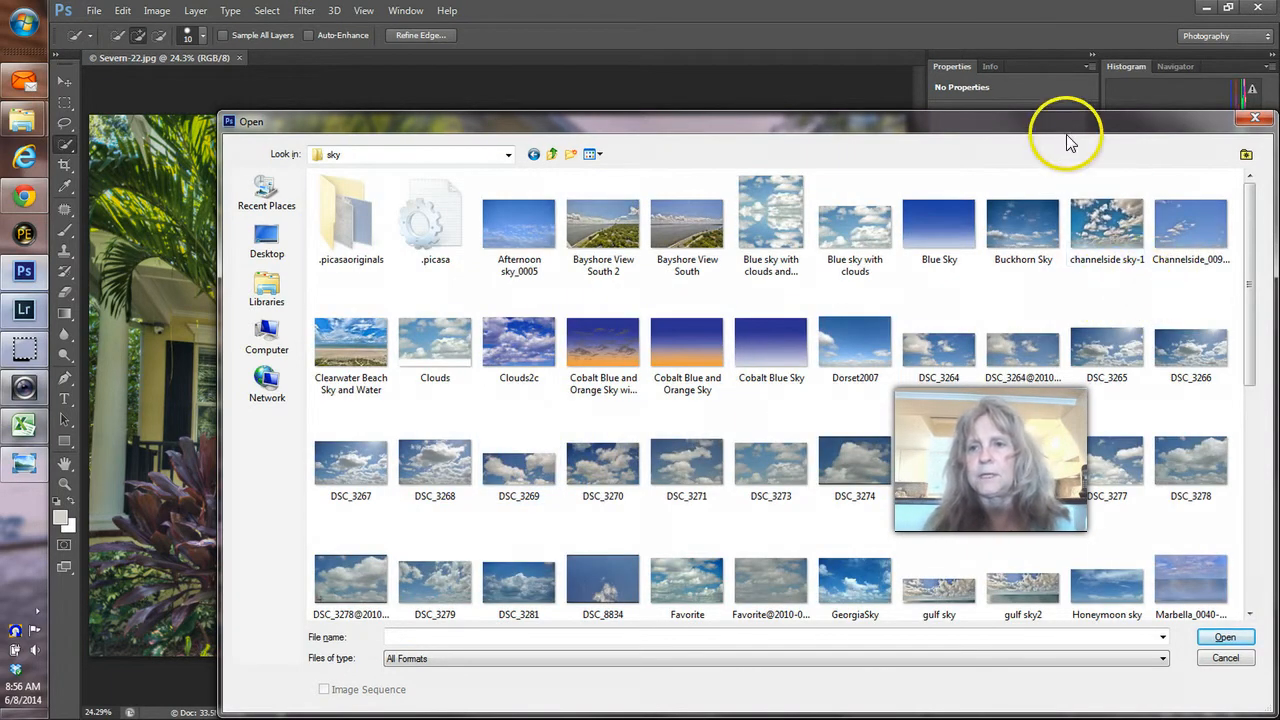
pyautogui.moveTo(1066, 124); pyautogui.dragTo(844, 350)
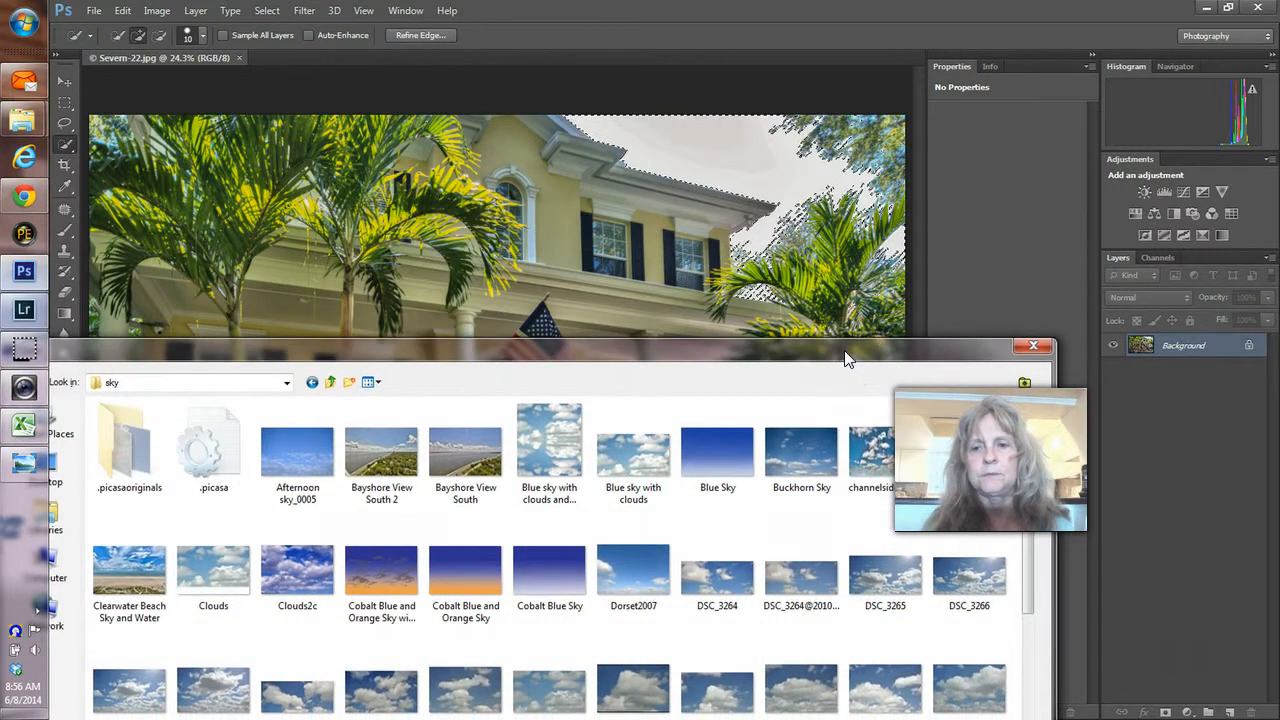
pyautogui.doubleClick(957, 464)
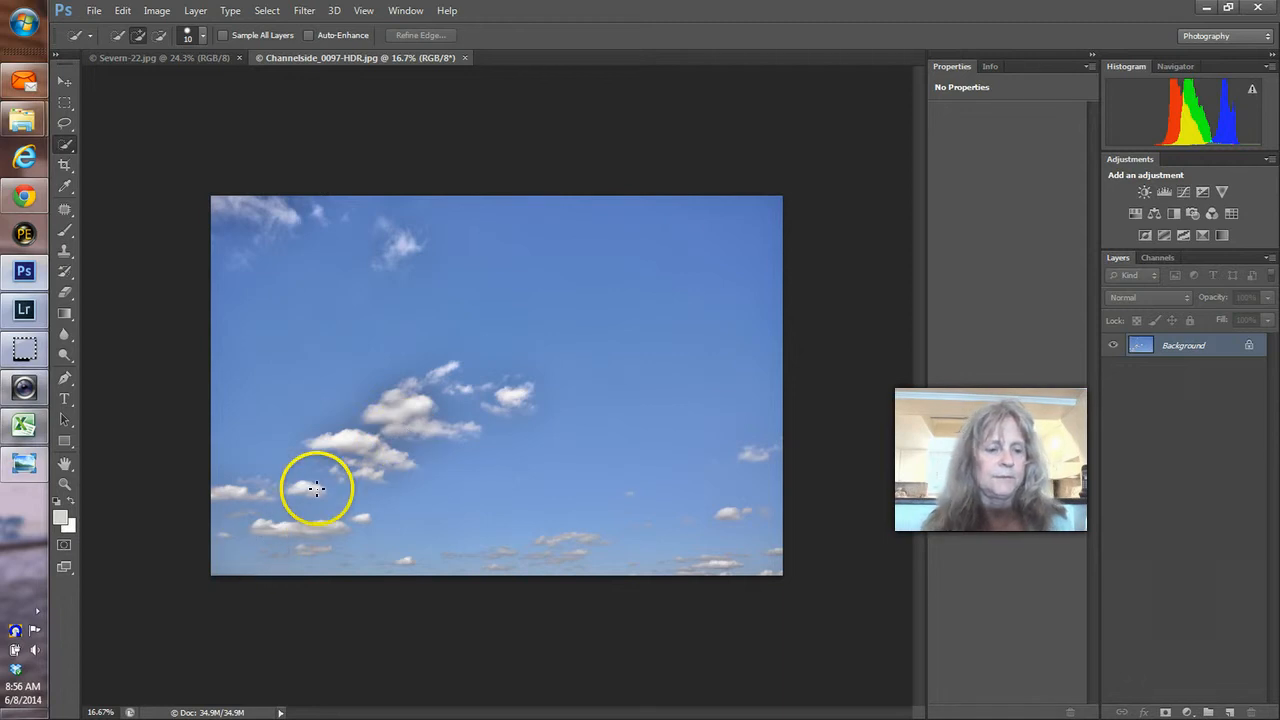
# Select the entire Channelside_0097-HDR sky image and copy it
pyautogui.hotkey('ctrl', 'a')
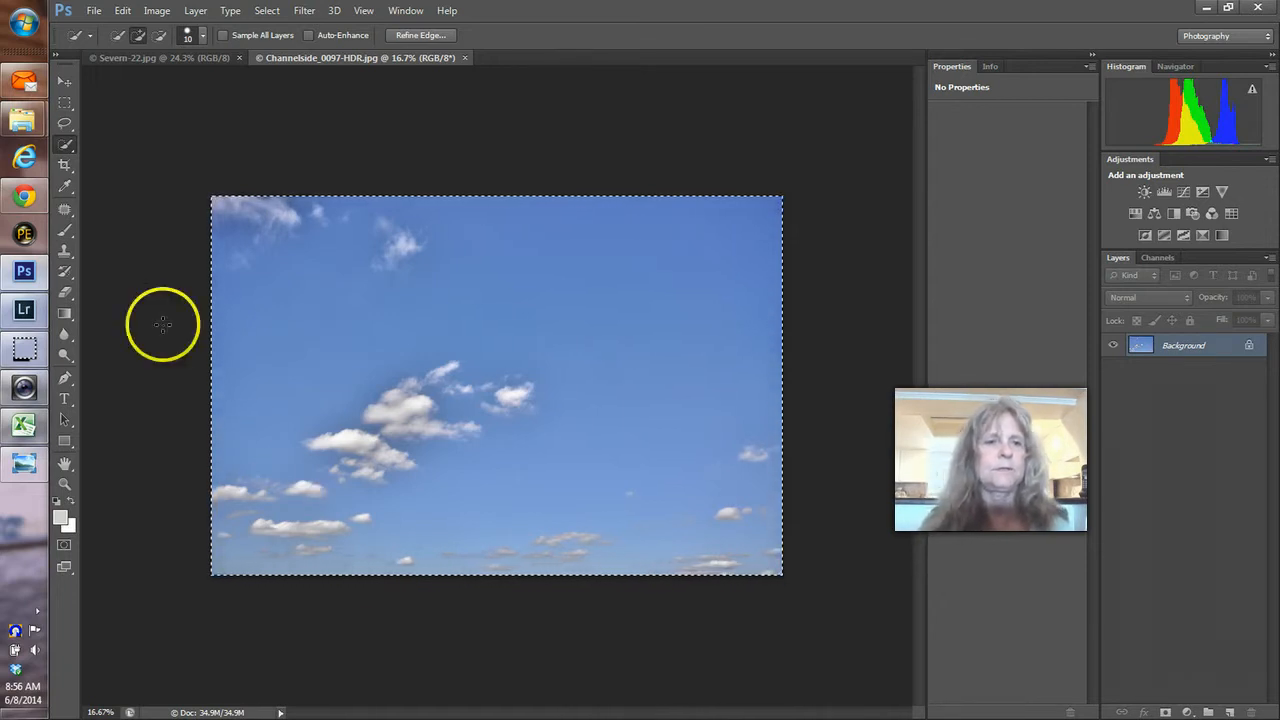
pyautogui.click(122, 12)
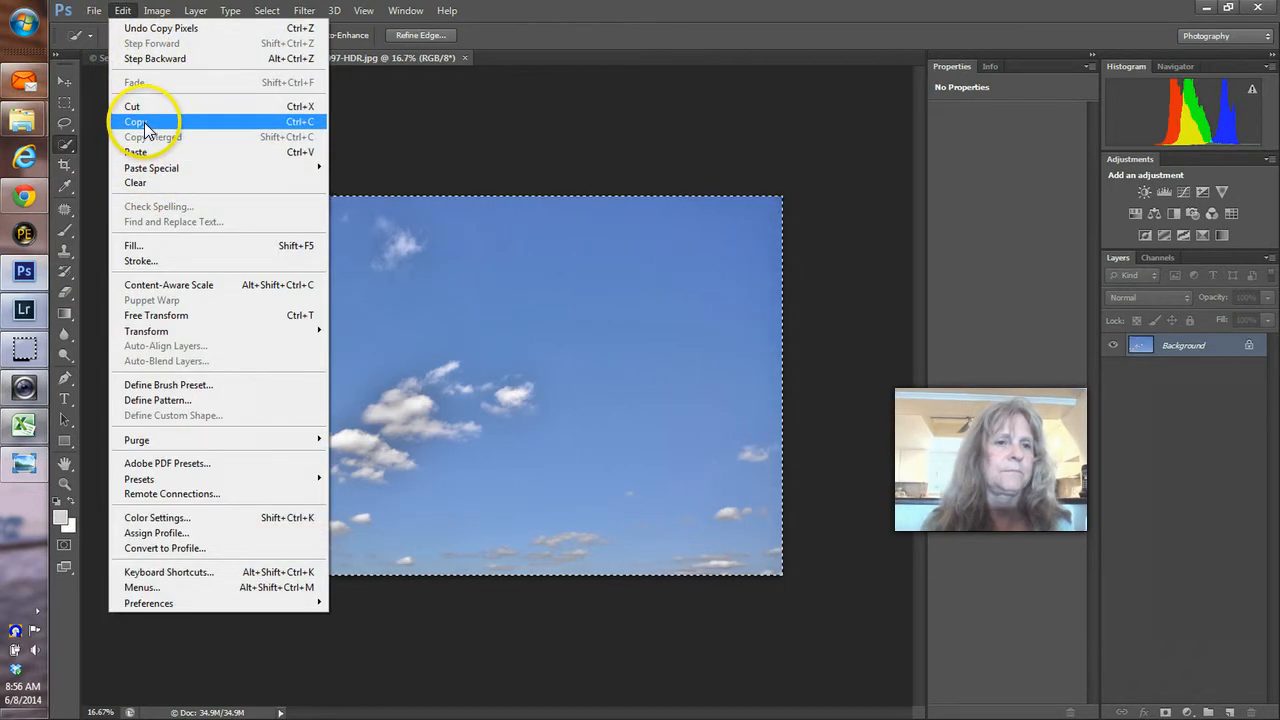
pyautogui.click(413, 135)
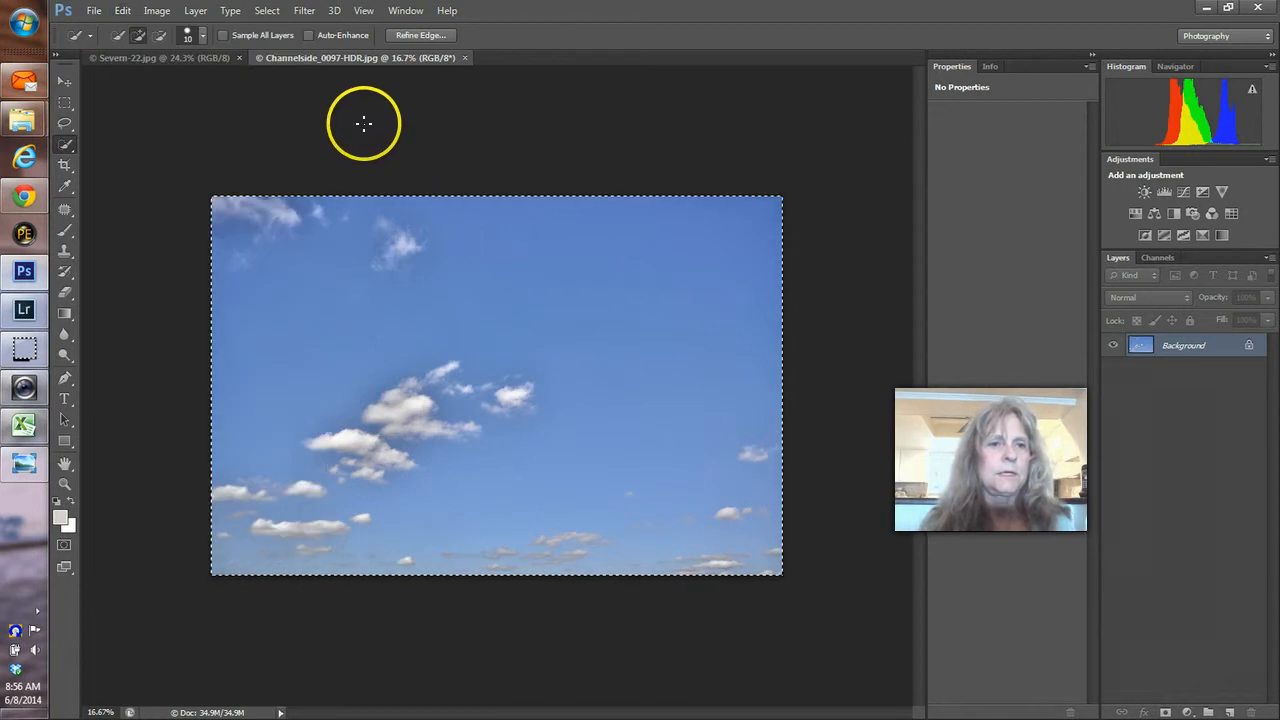
# Paste the copied sky into the sky selection of Severn-22.jpg with Paste Into
pyautogui.click(200, 58)
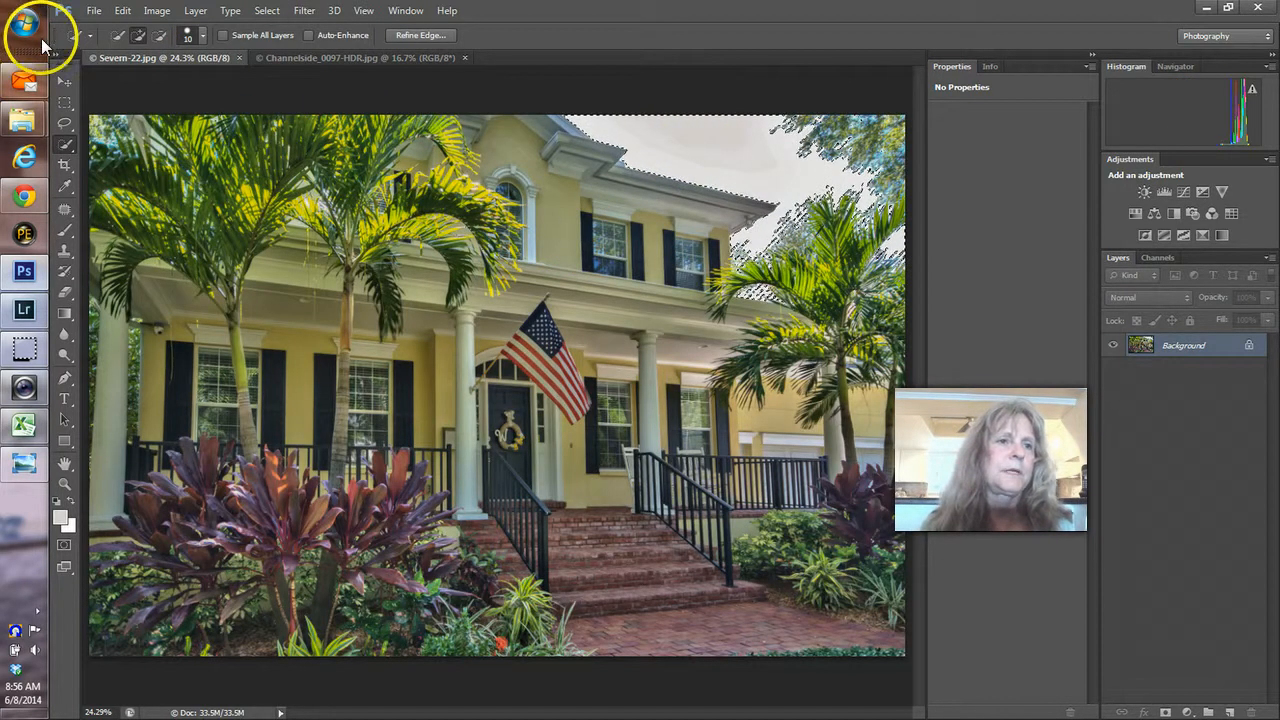
pyautogui.click(121, 12)
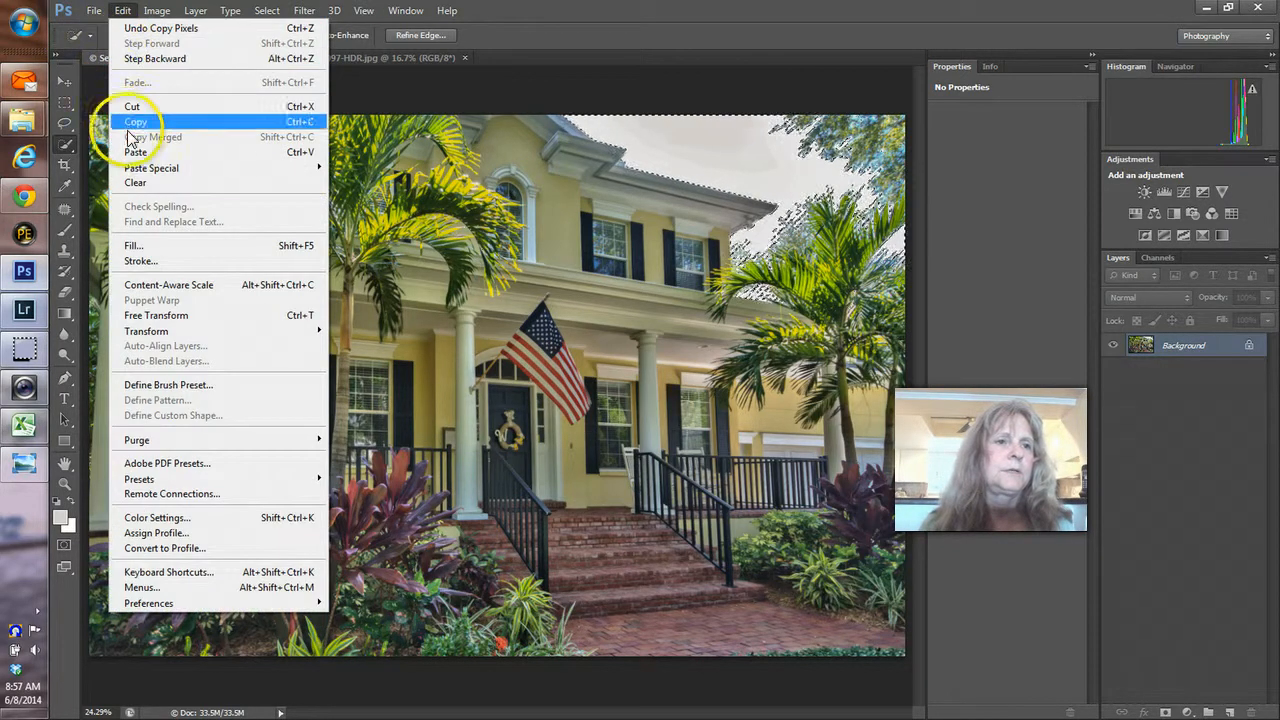
pyautogui.moveTo(134, 168)
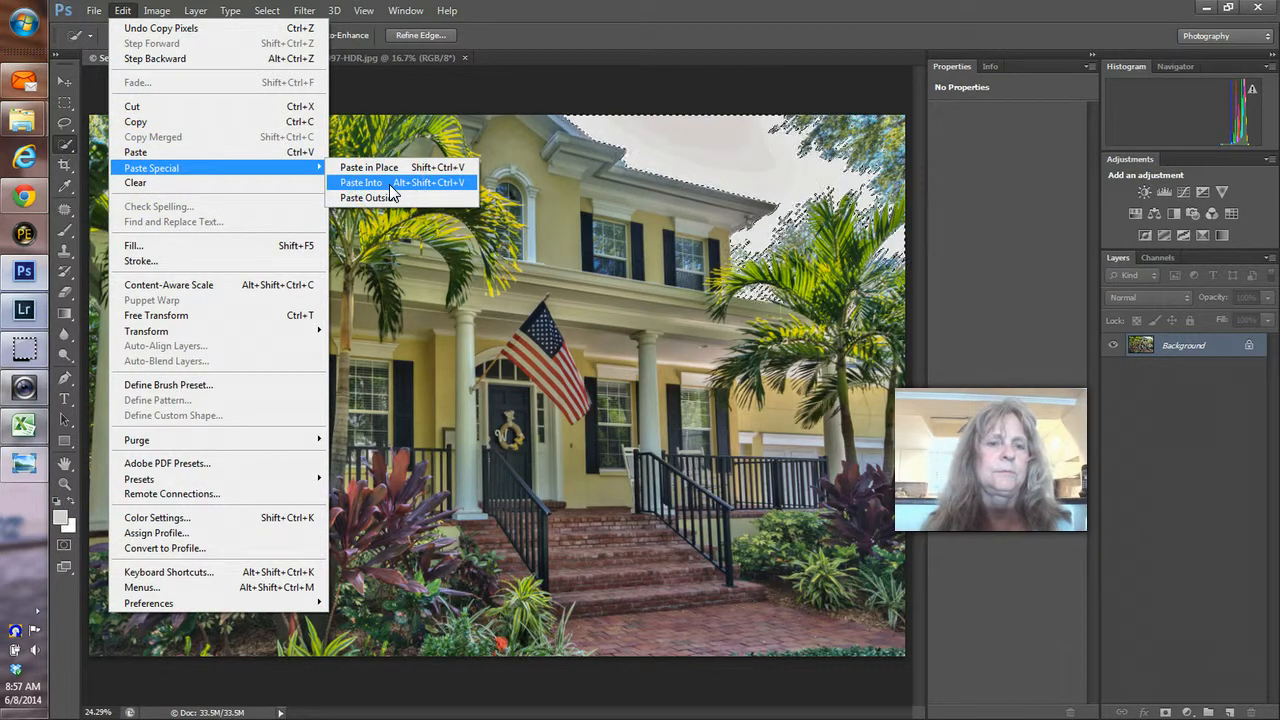
pyautogui.click(460, 182)
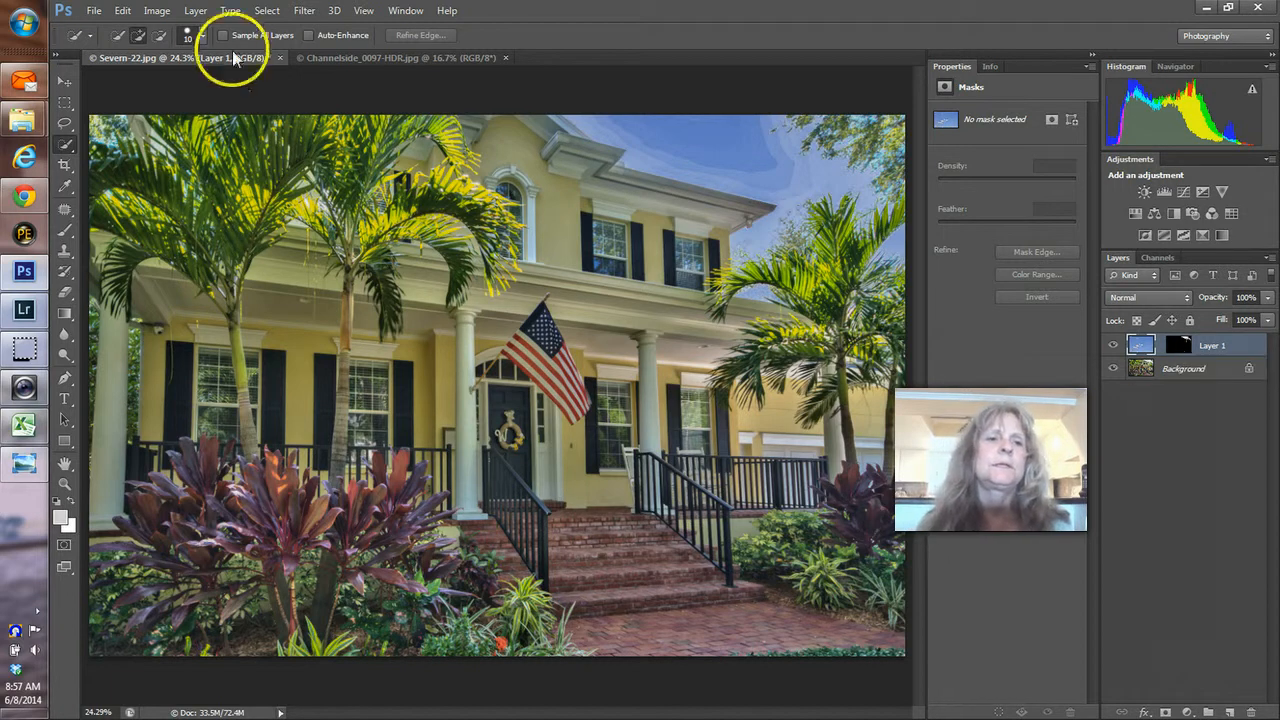
# Try pasting the copied sky into a Color Range selection of sampled sky colors at fuzziness 40, and undo the paste
pyautogui.click(265, 11)
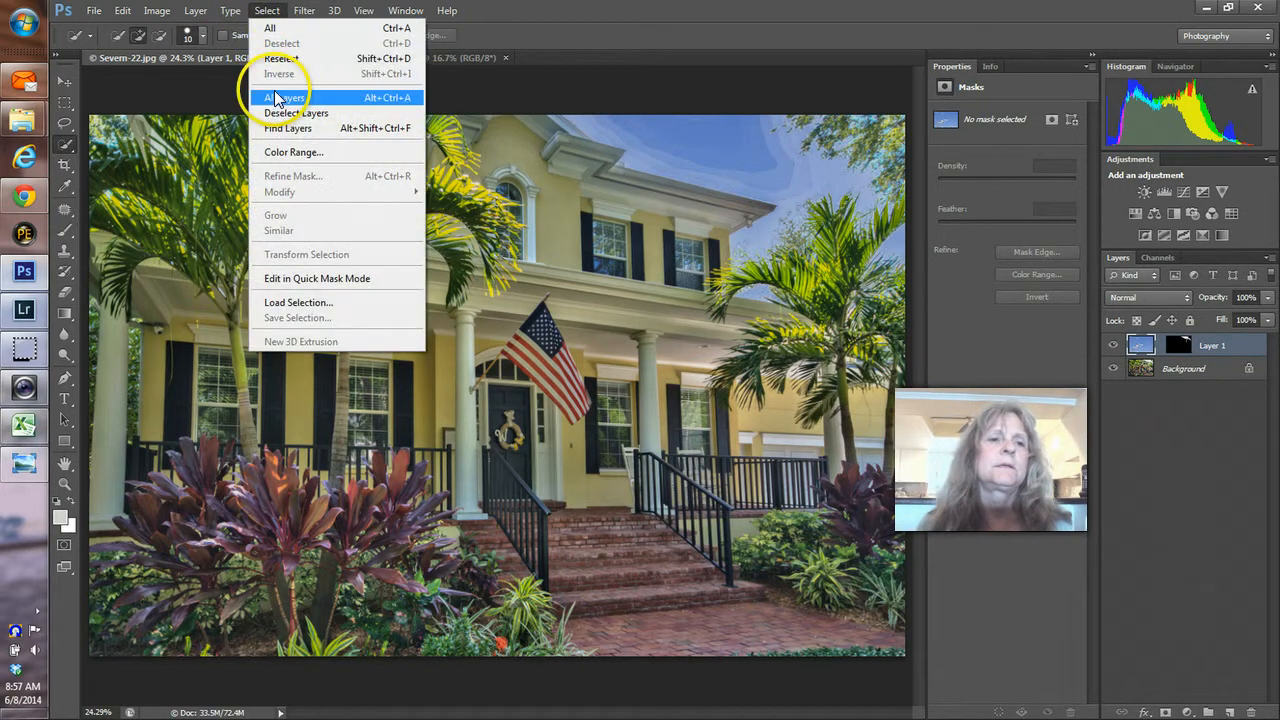
pyautogui.click(294, 152)
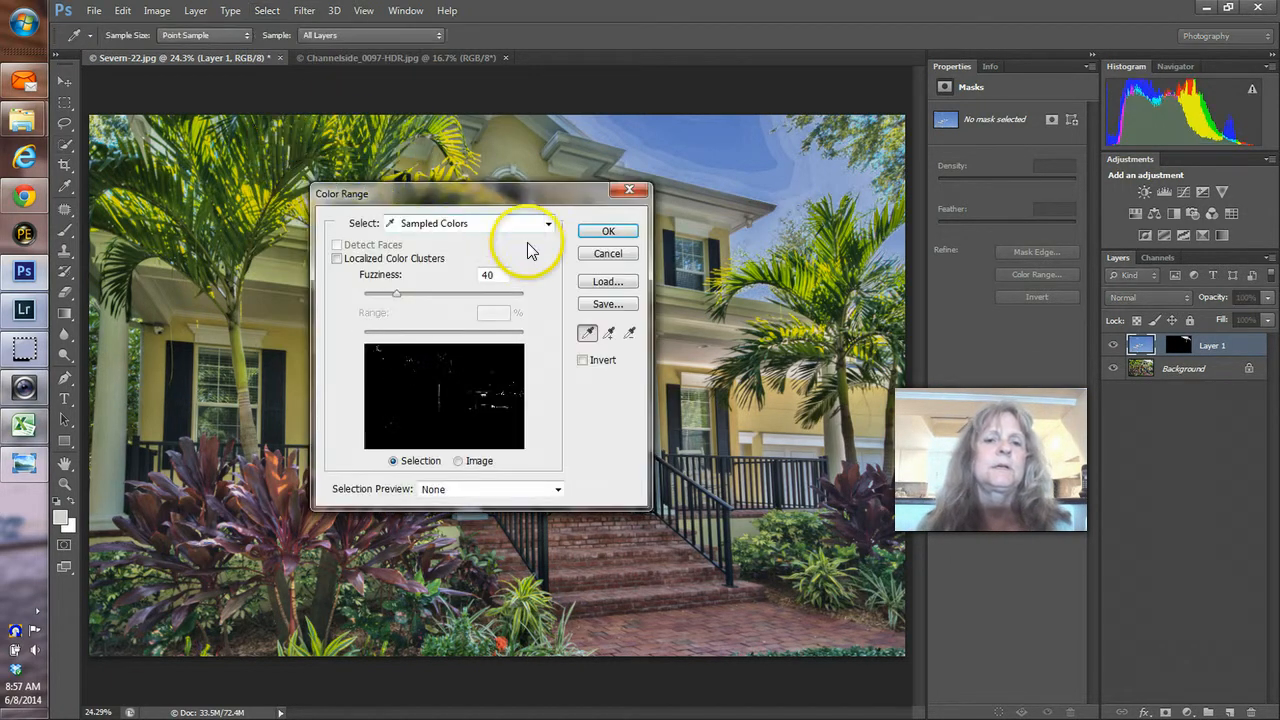
pyautogui.click(608, 333)
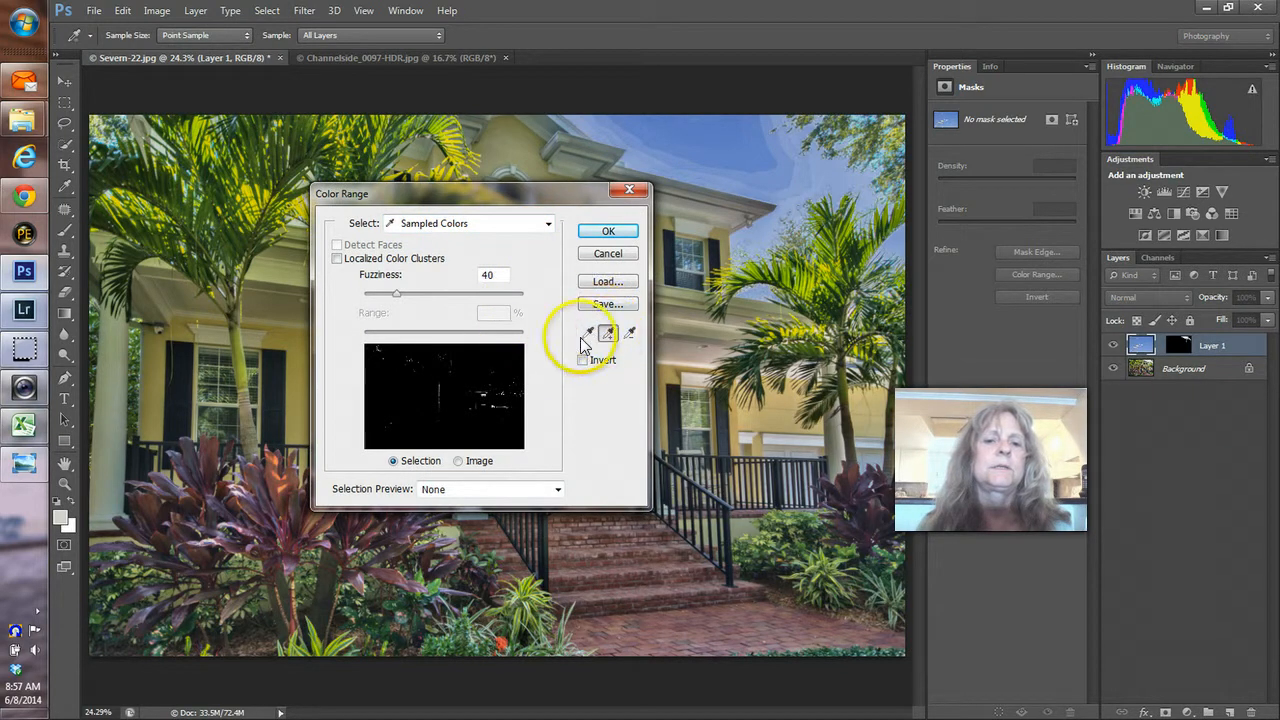
pyautogui.click(509, 347)
pyautogui.click(499, 342)
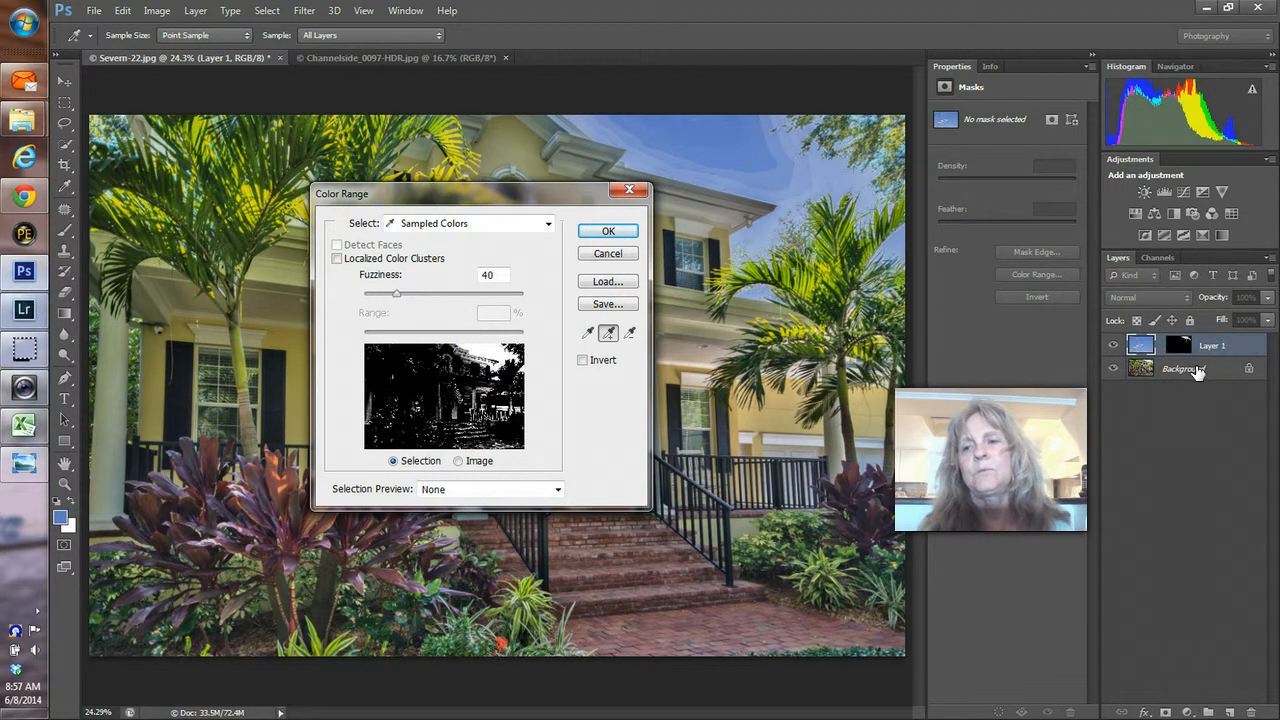
pyautogui.click(612, 229)
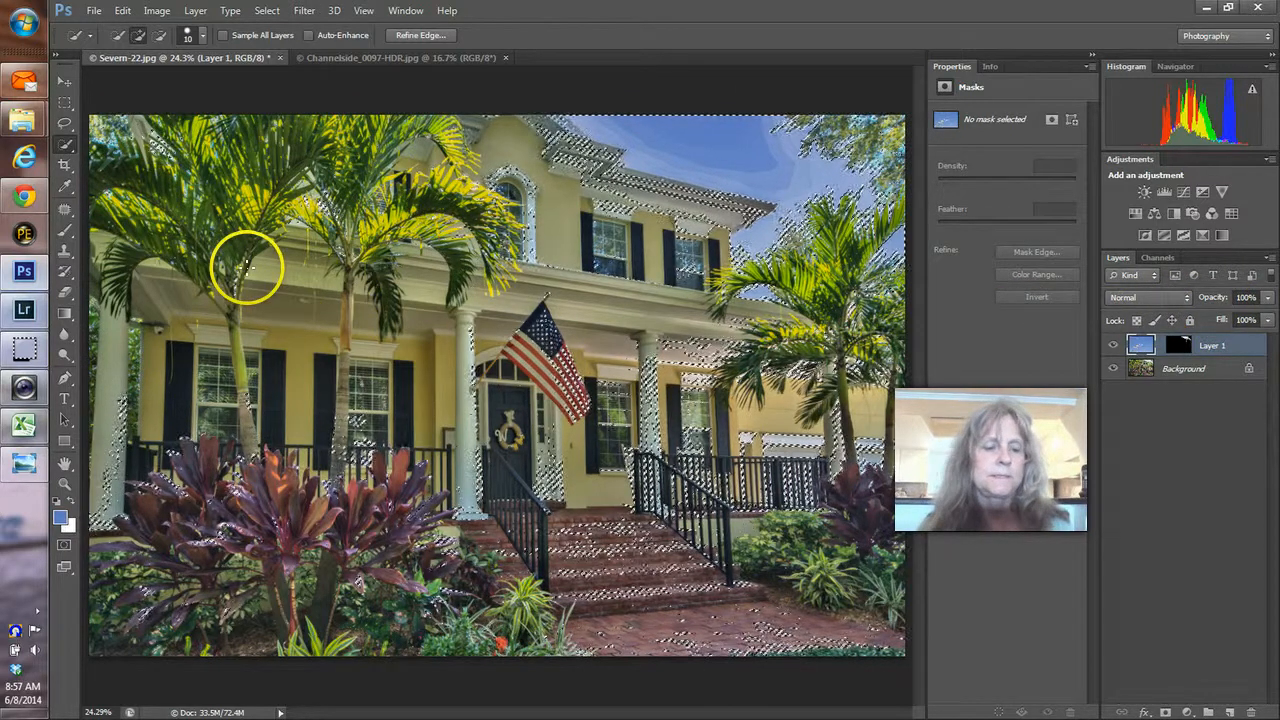
pyautogui.hotkey('ctrl', 'alt', 'shift', 'v')
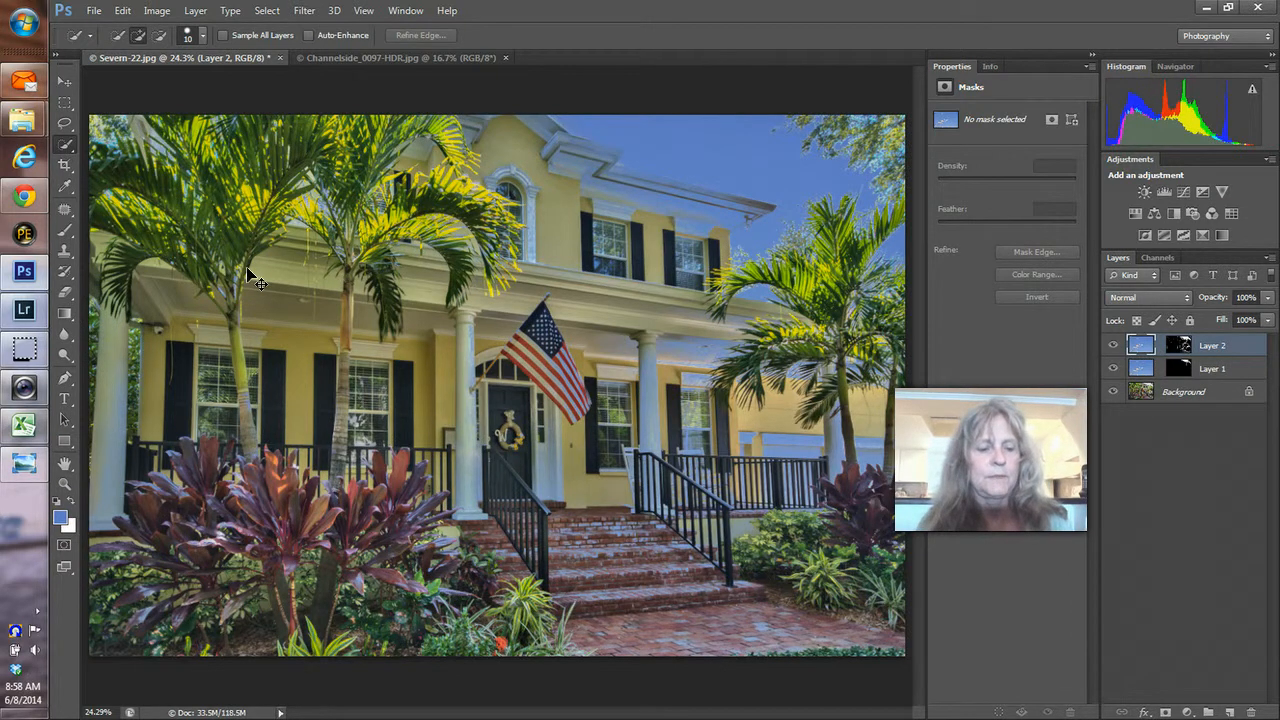
pyautogui.hotkey('ctrl', 'z')
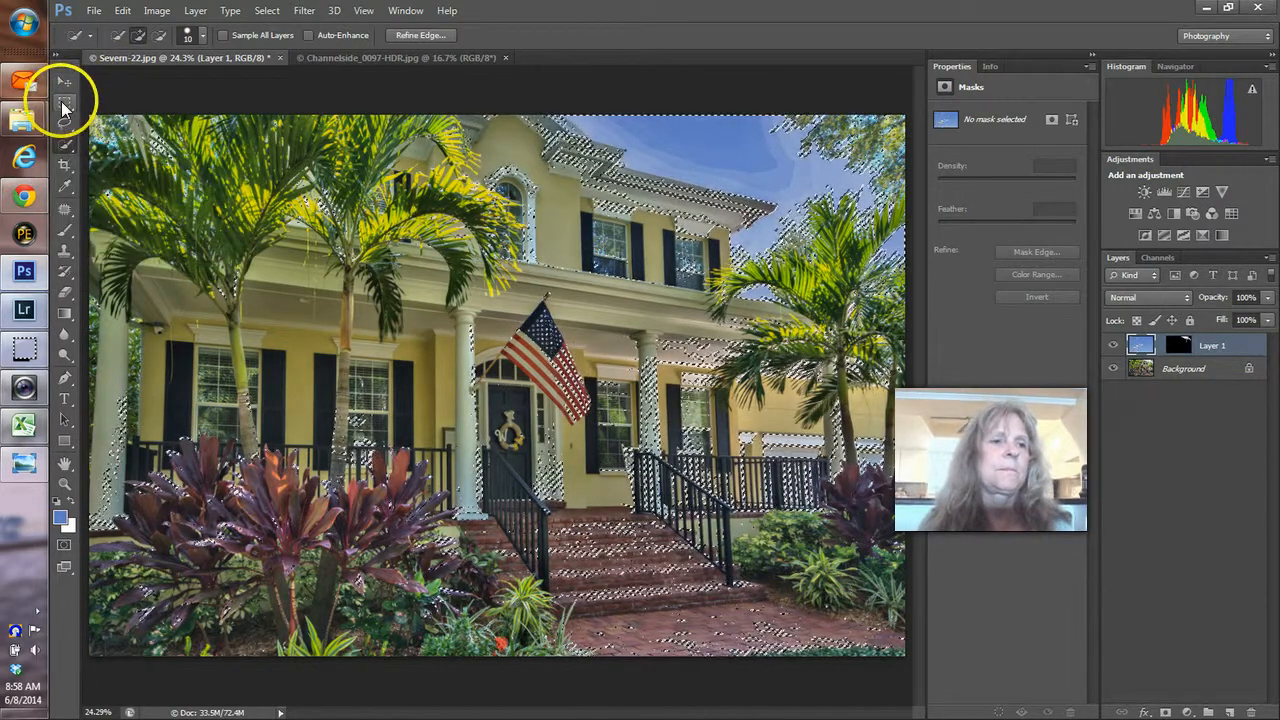
# Subtract the area below the porch roof and the house facade from the selection with the Rectangular Marquee tool
pyautogui.click(64, 102)
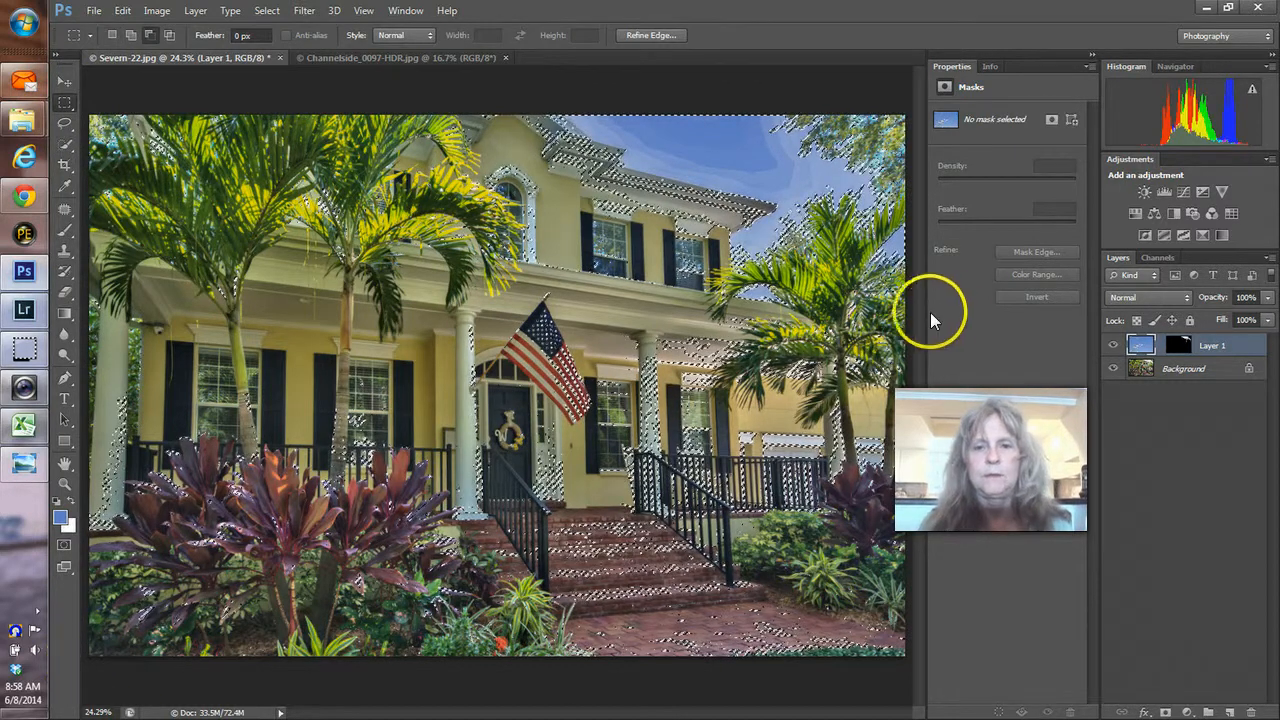
pyautogui.moveTo(431, 637)
pyautogui.mouseDown()
pyautogui.moveTo(90, 668)
pyautogui.moveTo(657, 600)
pyautogui.moveTo(918, 440)
pyautogui.moveTo(917, 252)
pyautogui.moveTo(866, 316)
pyautogui.mouseUp()
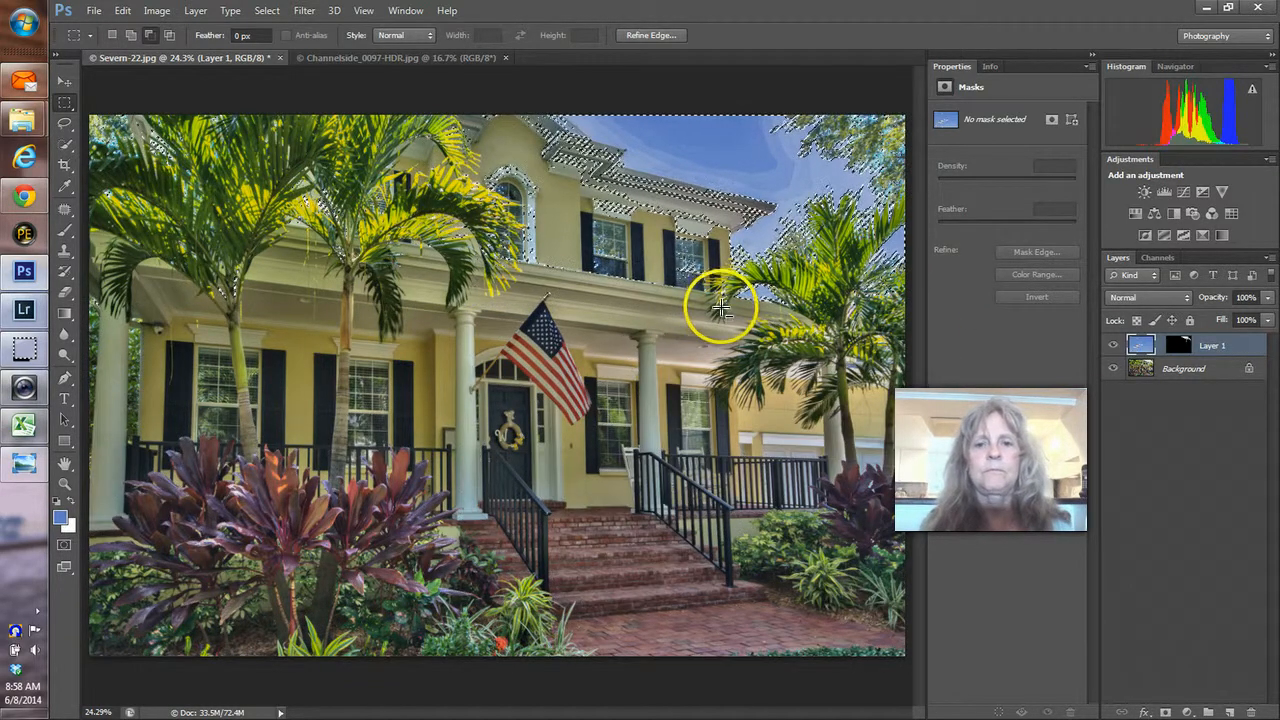
pyautogui.moveTo(720, 306); pyautogui.dragTo(198, 198)
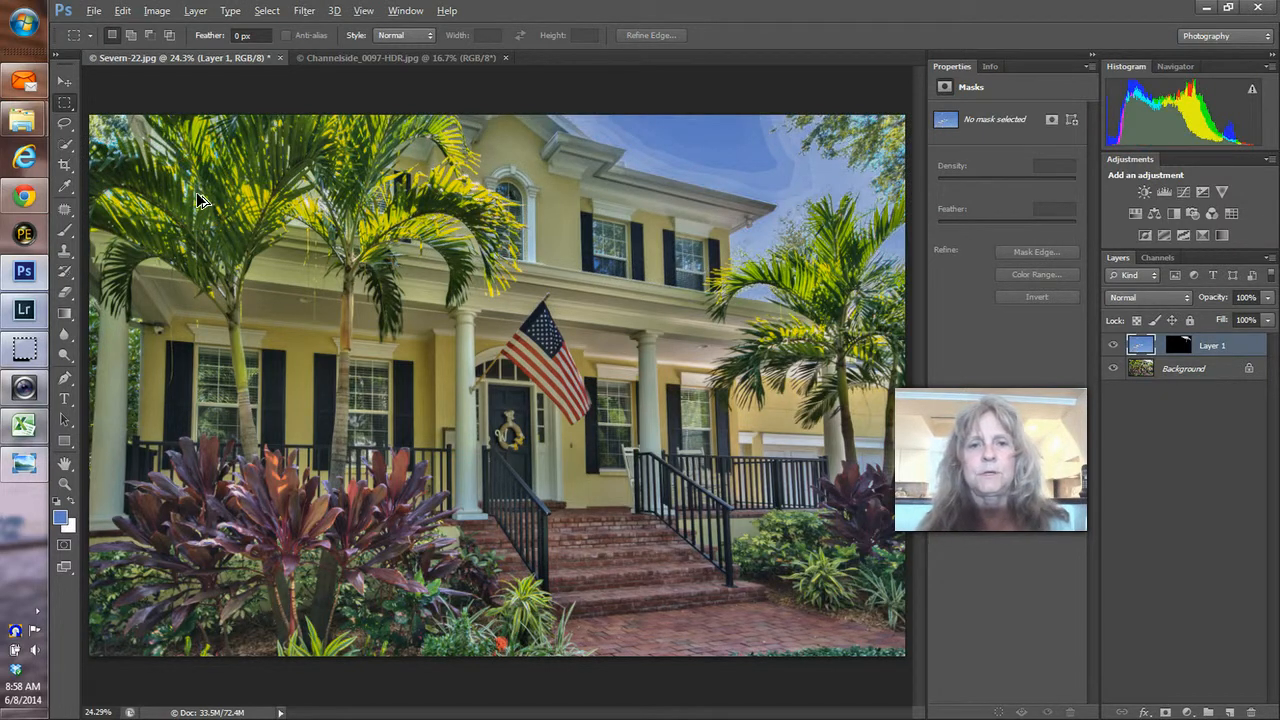
# Paint white over the sky on Layer 1's mask with a 500 px brush at 54% opacity to even out the banding
pyautogui.click(1180, 344)
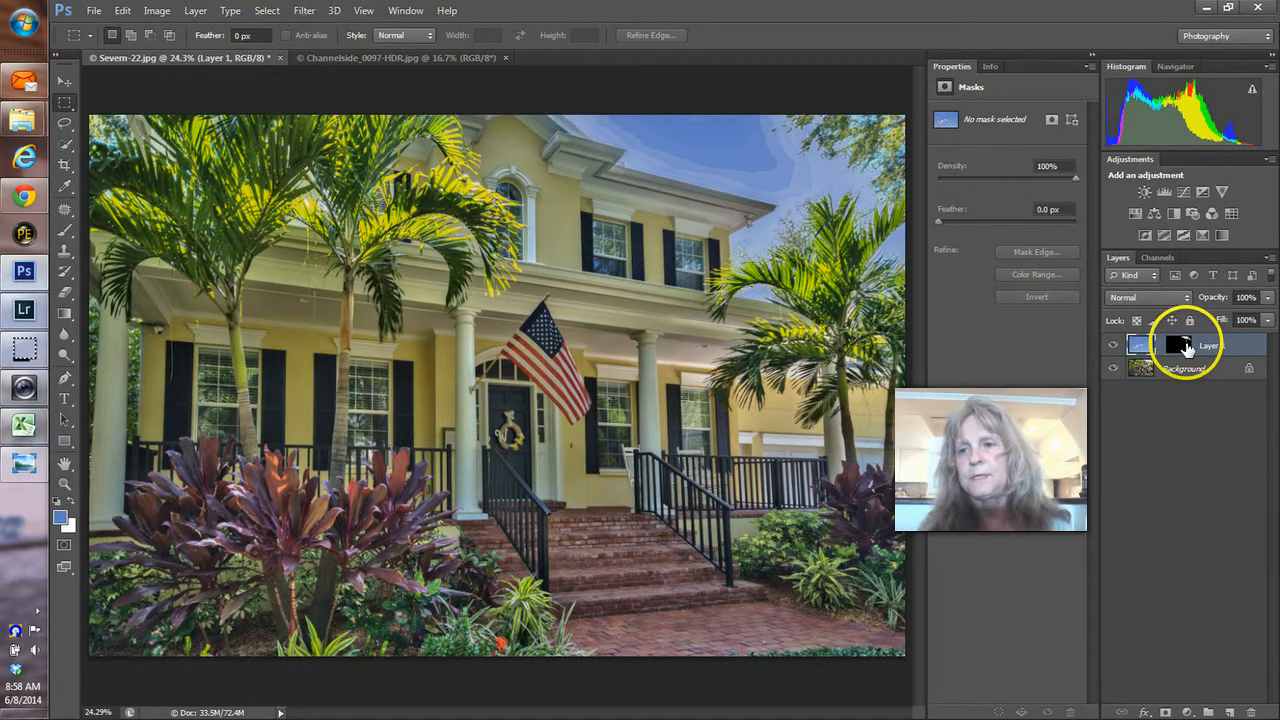
pyautogui.click(65, 230)
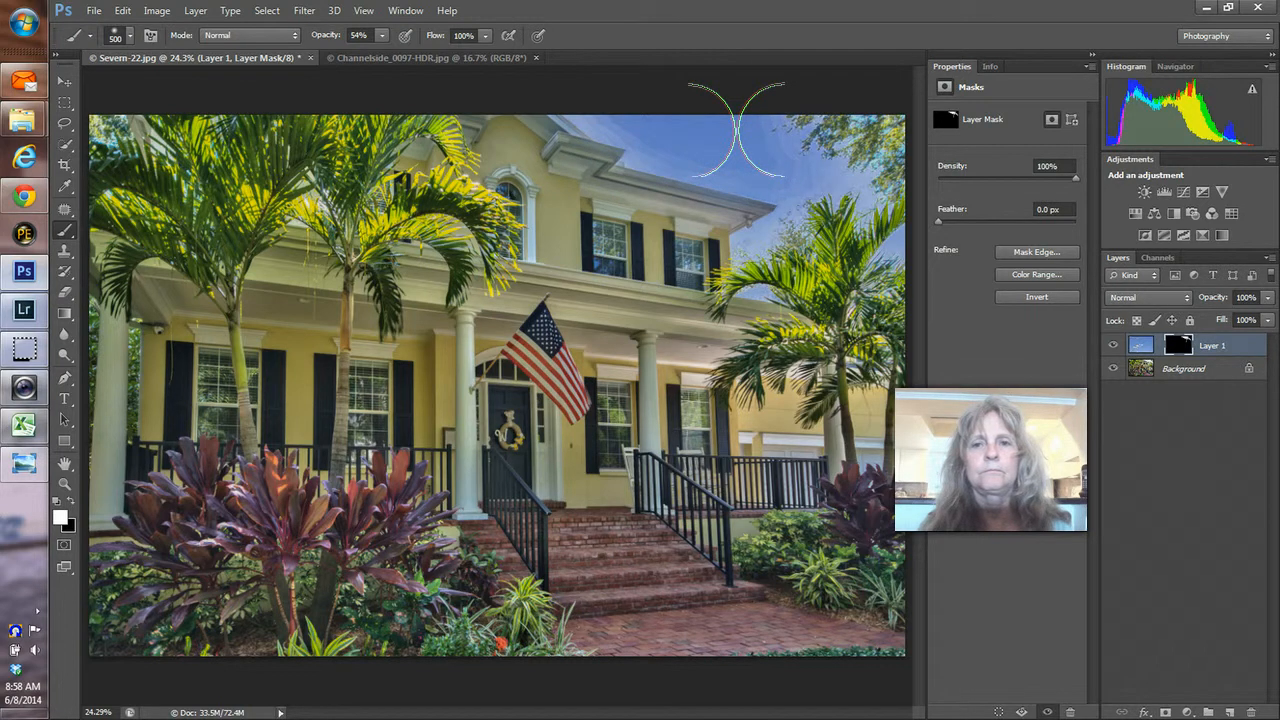
pyautogui.moveTo(641, 109)
pyautogui.mouseDown()
pyautogui.moveTo(686, 139)
pyautogui.moveTo(746, 147)
pyautogui.moveTo(697, 123)
pyautogui.mouseUp()
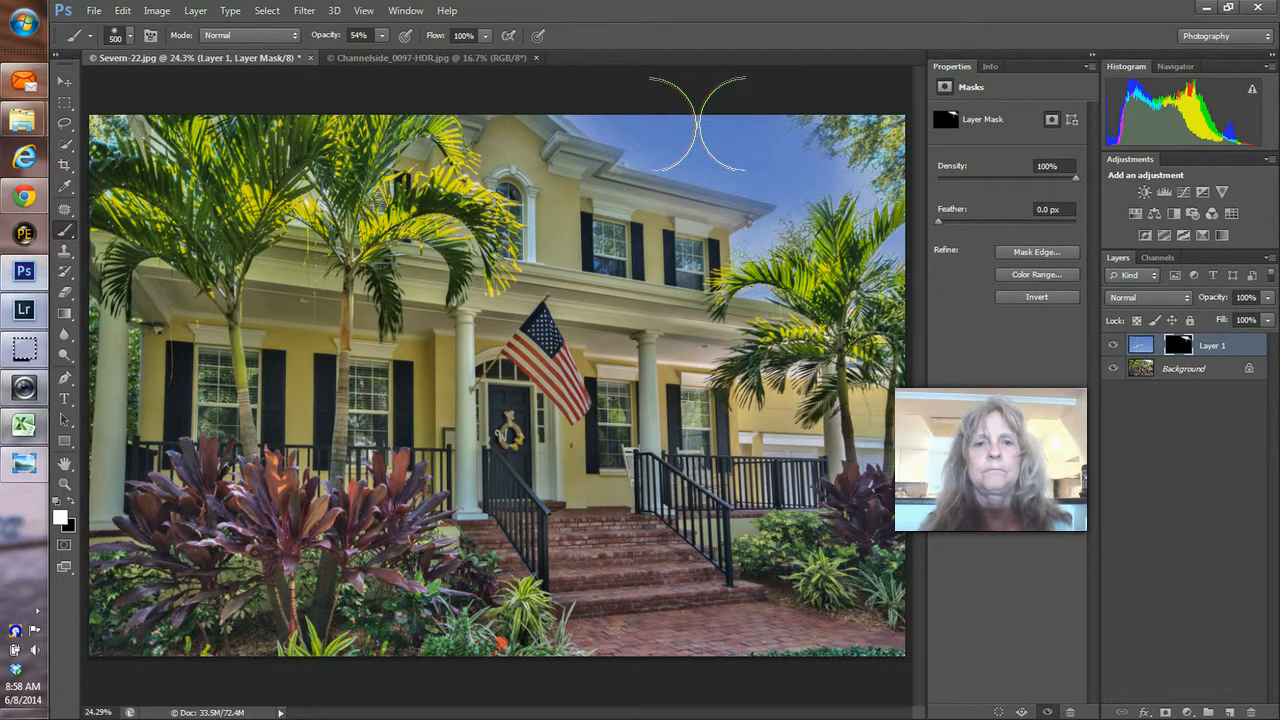
pyautogui.moveTo(697, 123); pyautogui.dragTo(752, 127)
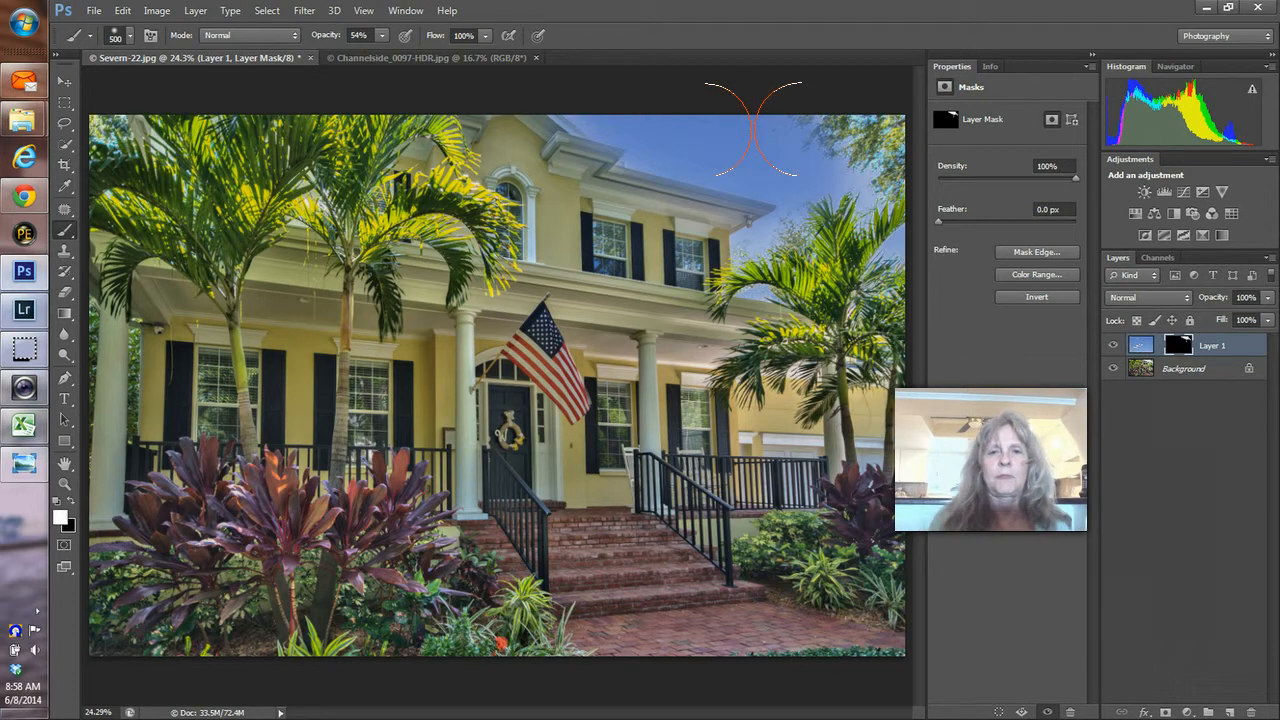
pyautogui.moveTo(710, 126)
pyautogui.mouseDown()
pyautogui.moveTo(684, 120)
pyautogui.moveTo(693, 131)
pyautogui.mouseUp()
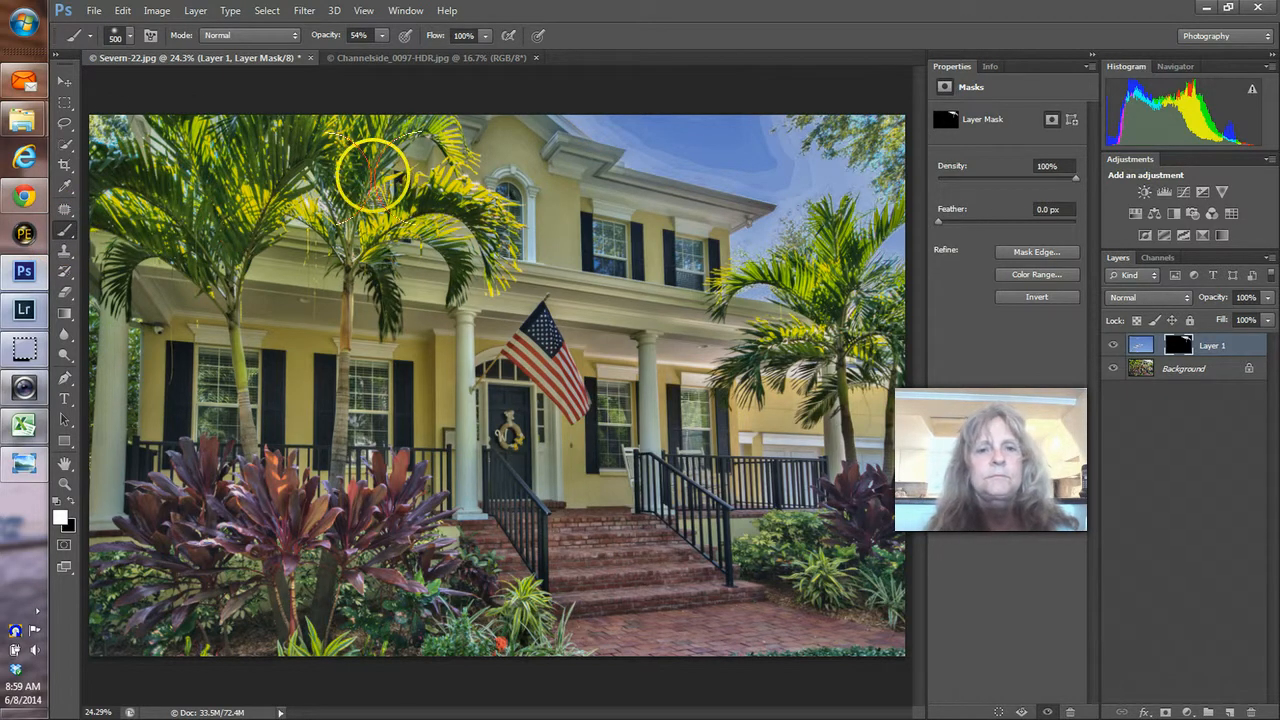
# Toggle the Background layer's visibility repeatedly to examine the masked sky on Layer 1
pyautogui.click(1112, 369)
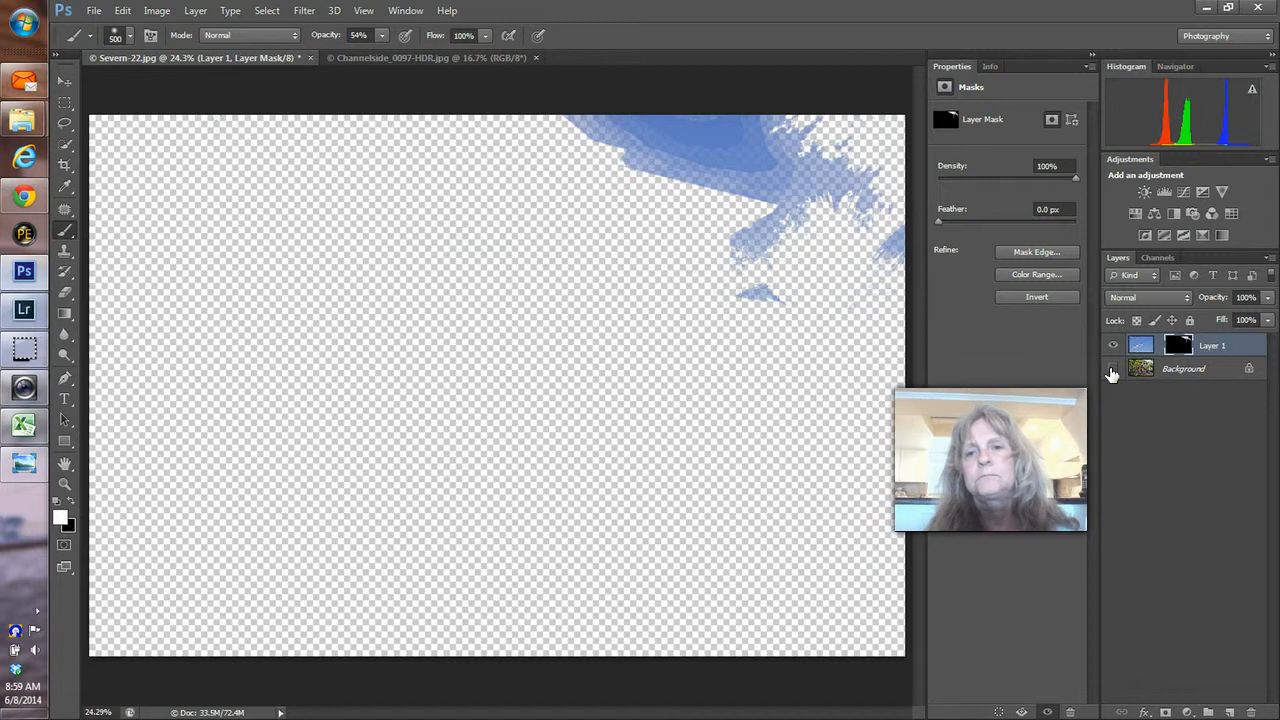
pyautogui.click(1112, 370)
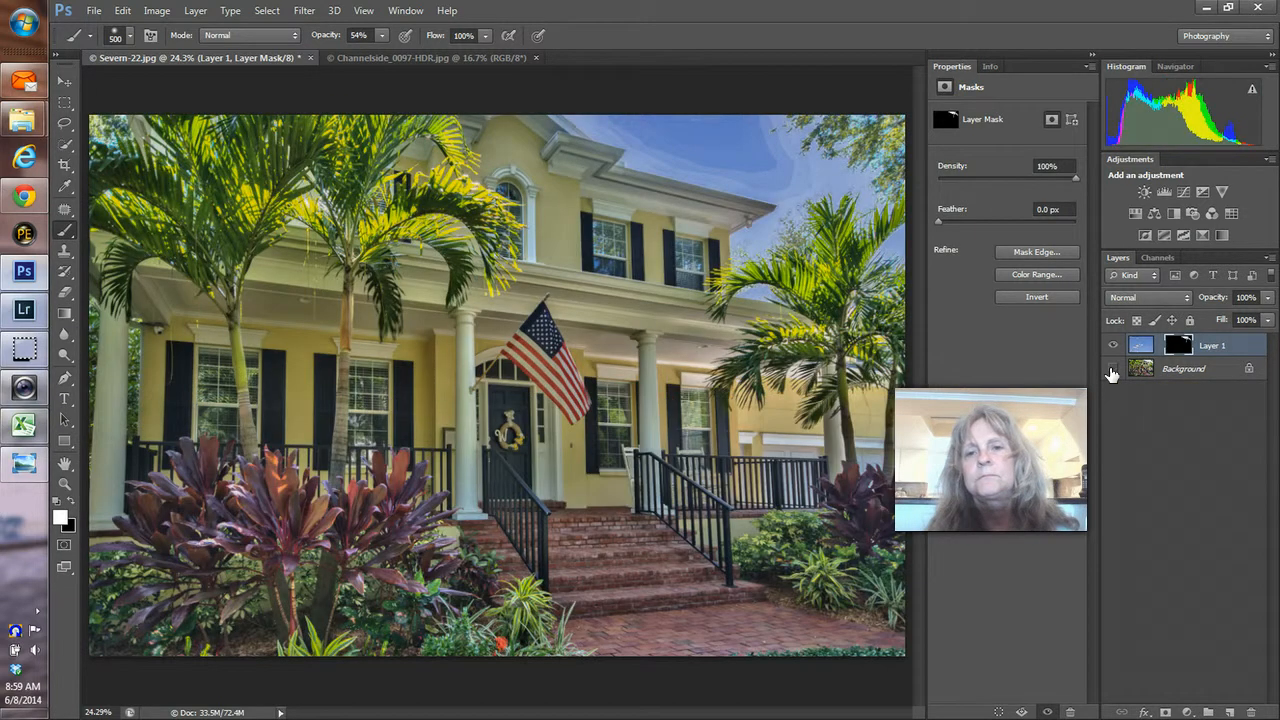
pyautogui.click(1112, 370)
pyautogui.click(1112, 370)
pyautogui.click(1112, 370)
pyautogui.click(1112, 370)
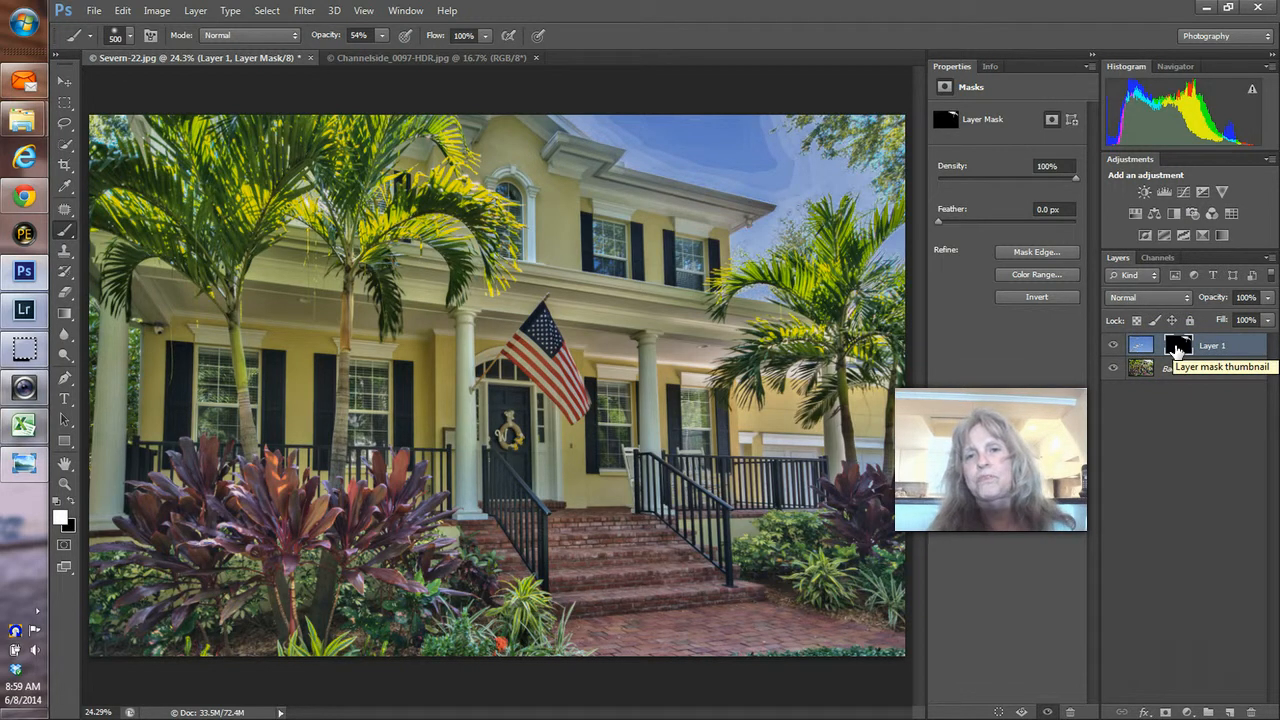
# Select the sky above the roofline on Layer 1's mask with the Quick Selection tool
pyautogui.click(1177, 347)
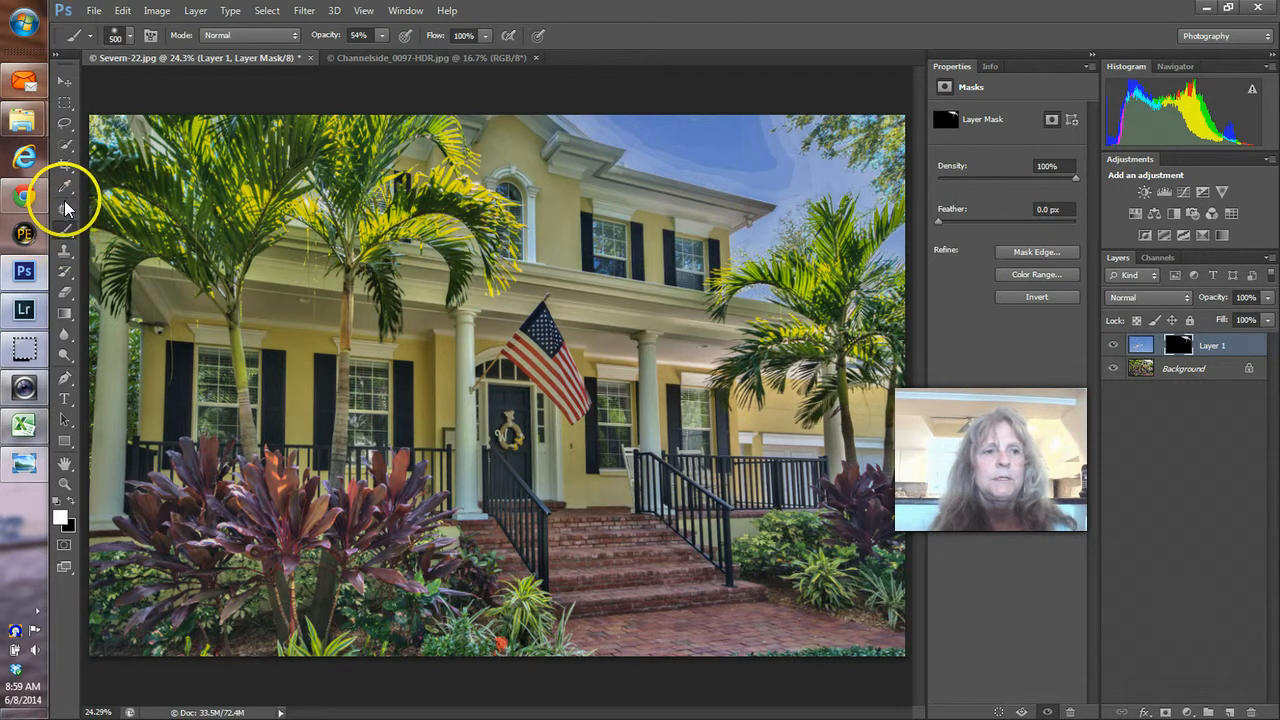
pyautogui.click(64, 143)
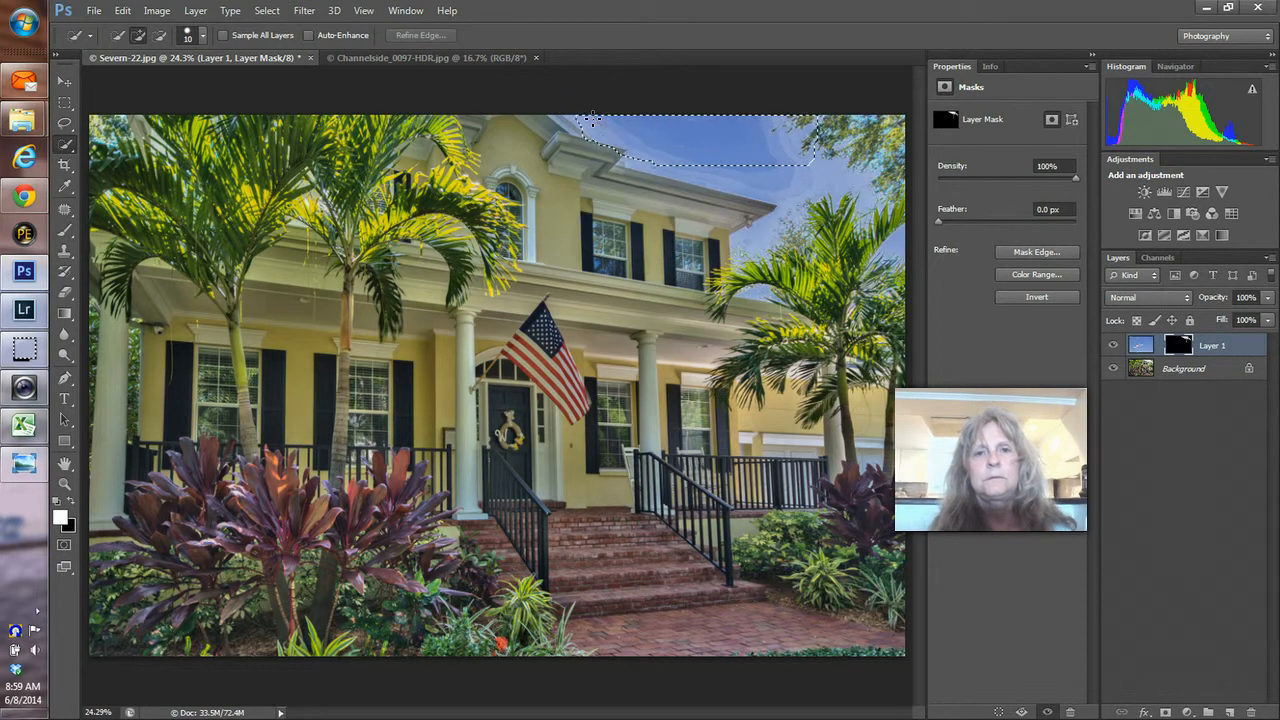
pyautogui.moveTo(774, 168); pyautogui.dragTo(740, 180)
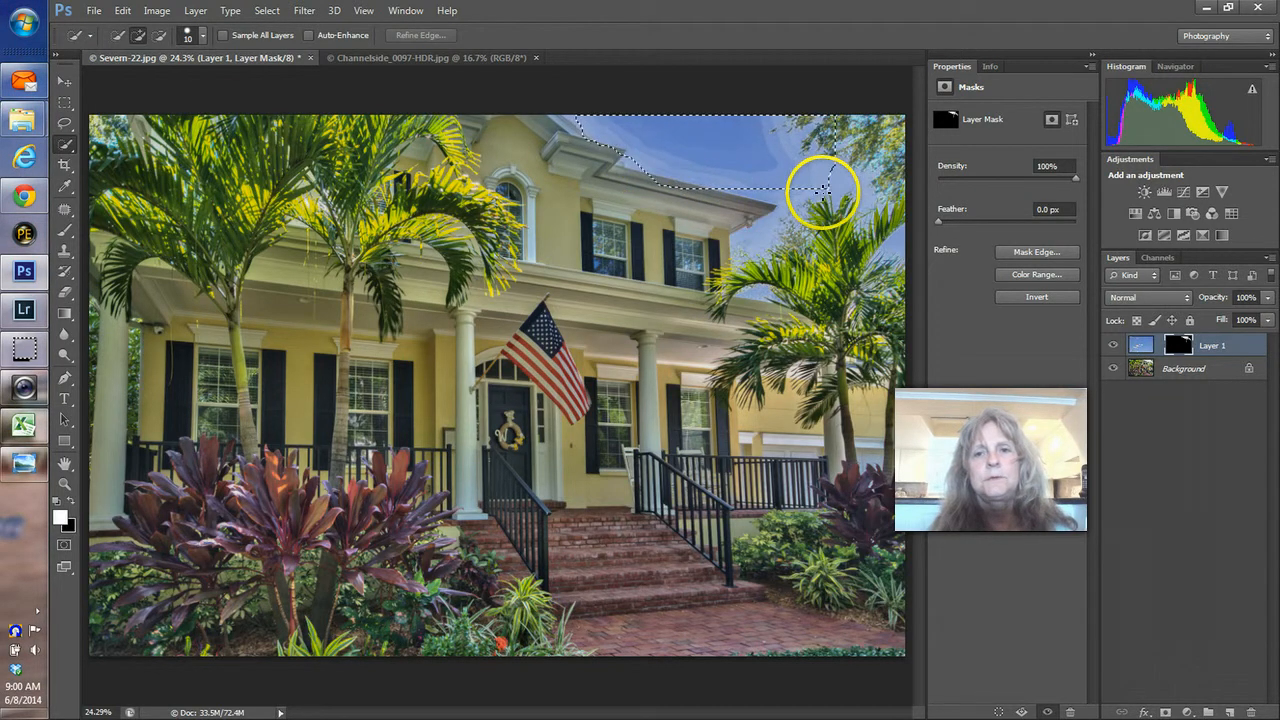
pyautogui.moveTo(820, 190); pyautogui.dragTo(900, 194)
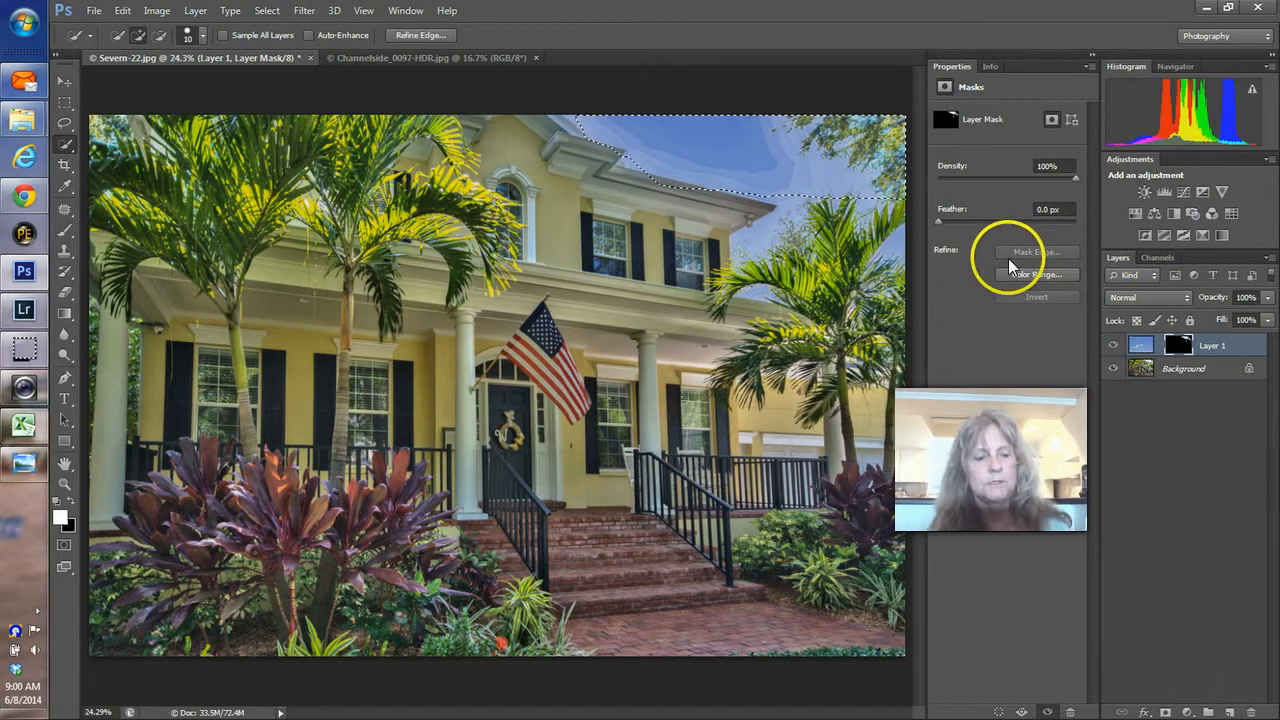
# Undo the edits in Severn-22.jpg back to before the sky was pasted, and clear the sky selection
pyautogui.hotkey('ctrl', 'alt', 'z')
pyautogui.hotkey('ctrl', 'alt', 'z')
pyautogui.hotkey('ctrl', 'alt', 'z')
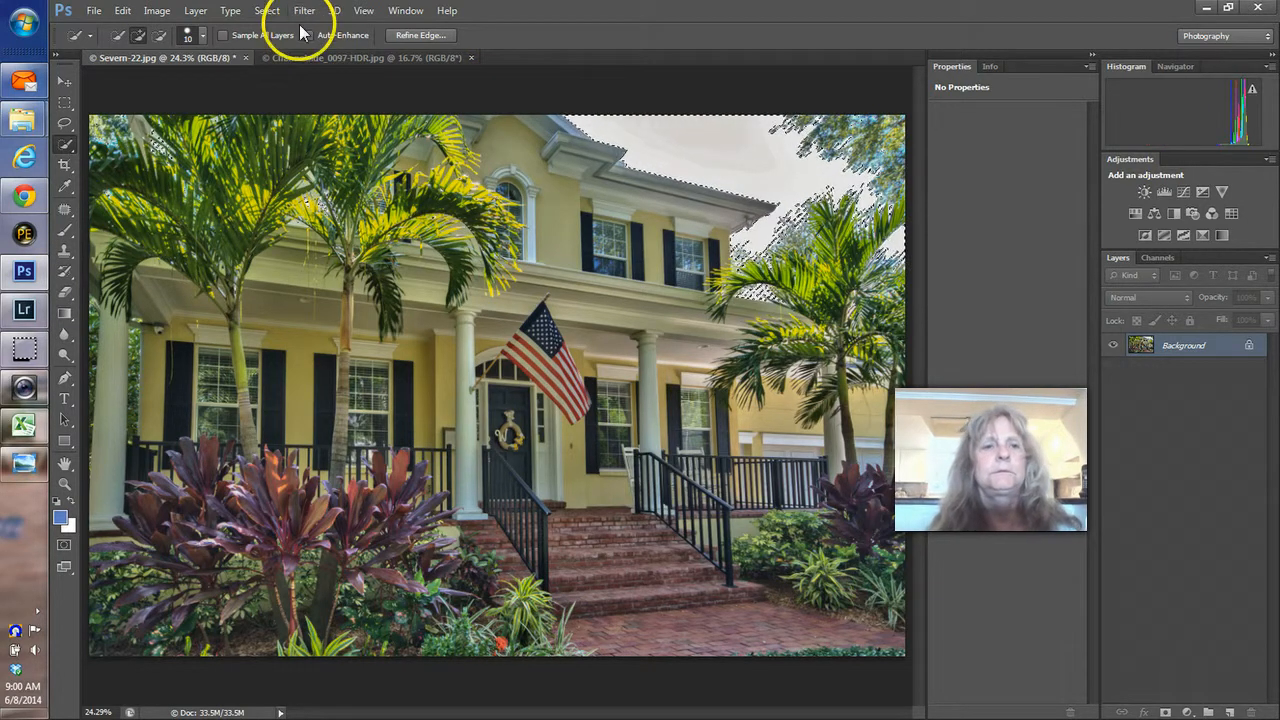
pyautogui.hotkey('ctrl', 'd')
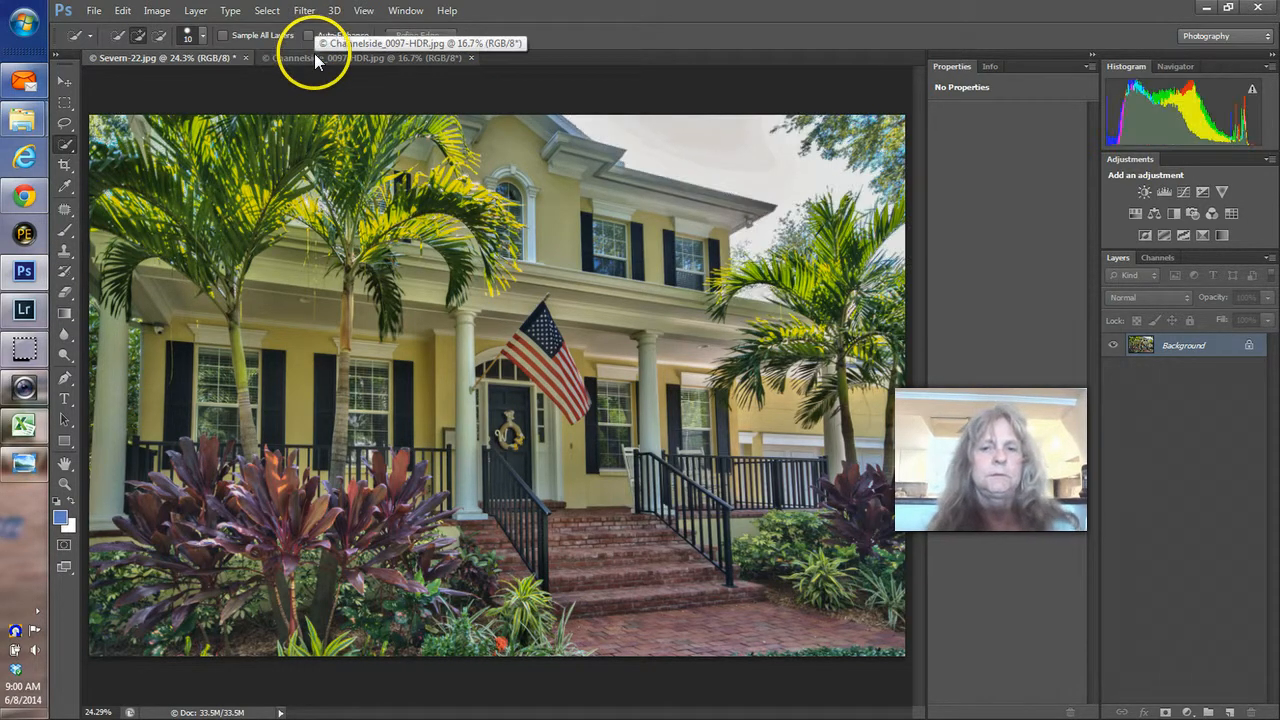
# Select the washed-out sky with Color Range, adding sampled sky colors at a fuzziness of 40
pyautogui.click(192, 12)
pyautogui.click(238, 12)
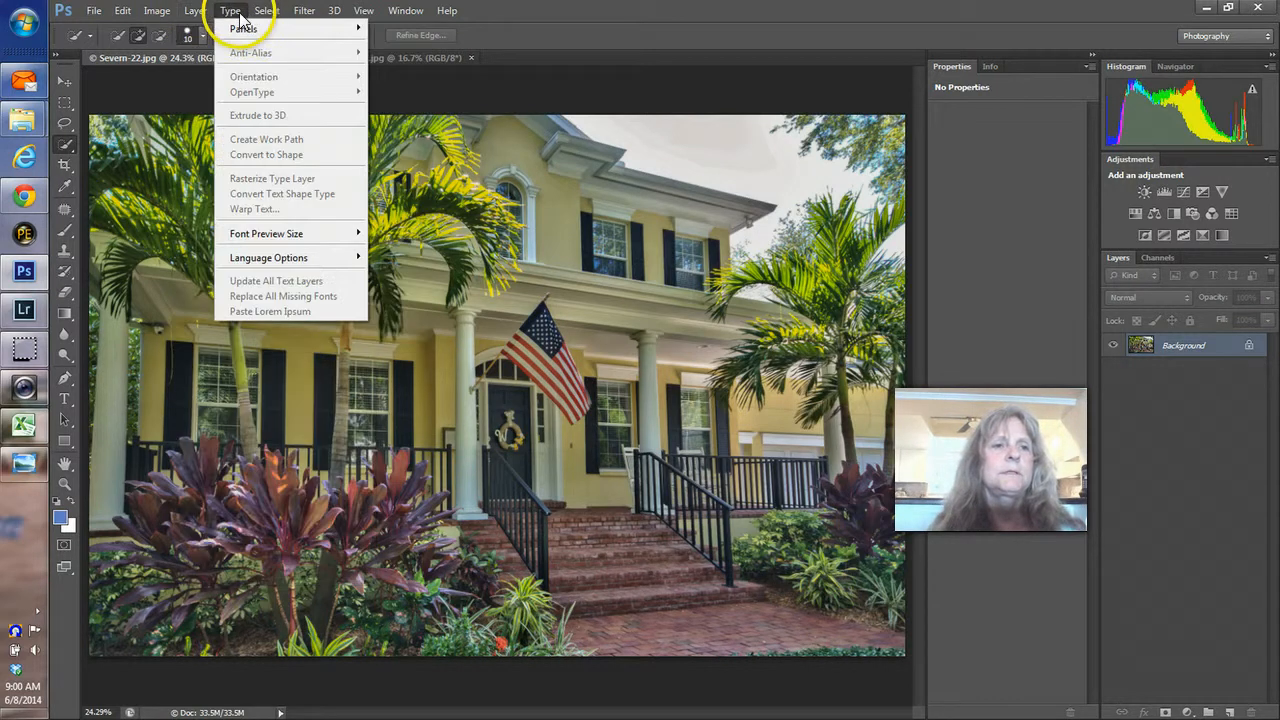
pyautogui.moveTo(270, 10)
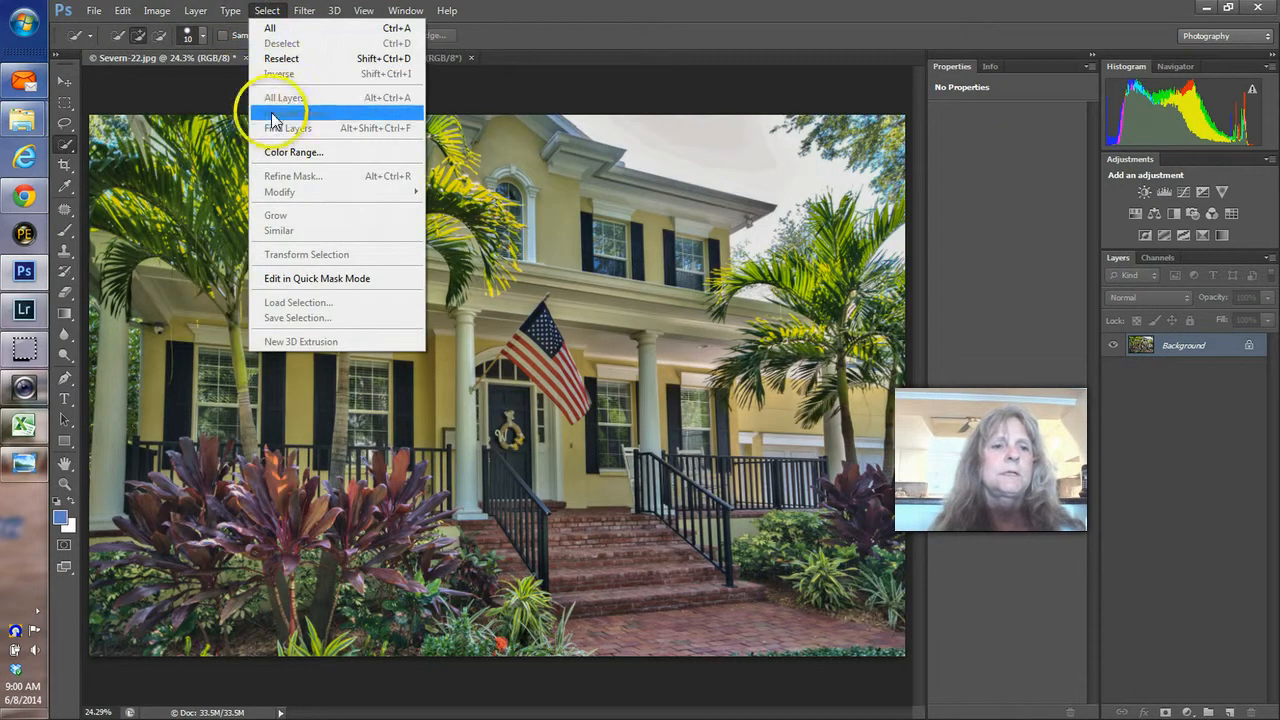
pyautogui.click(288, 152)
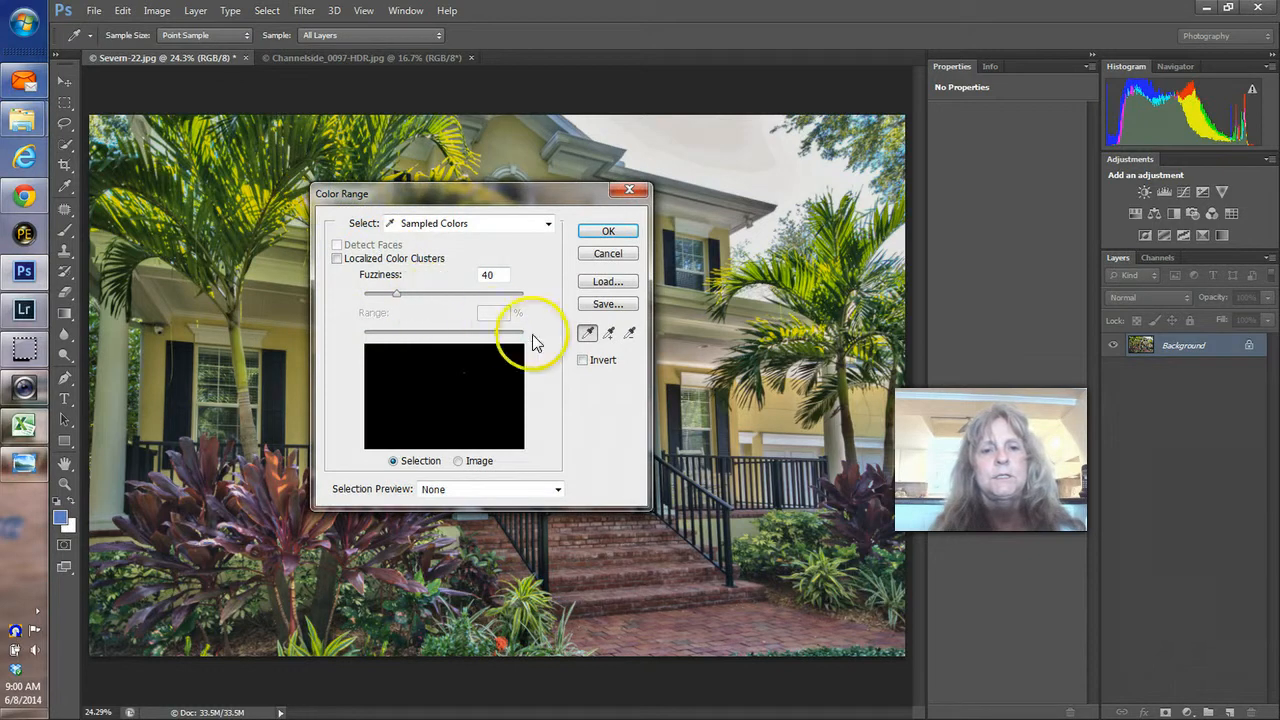
pyautogui.click(608, 333)
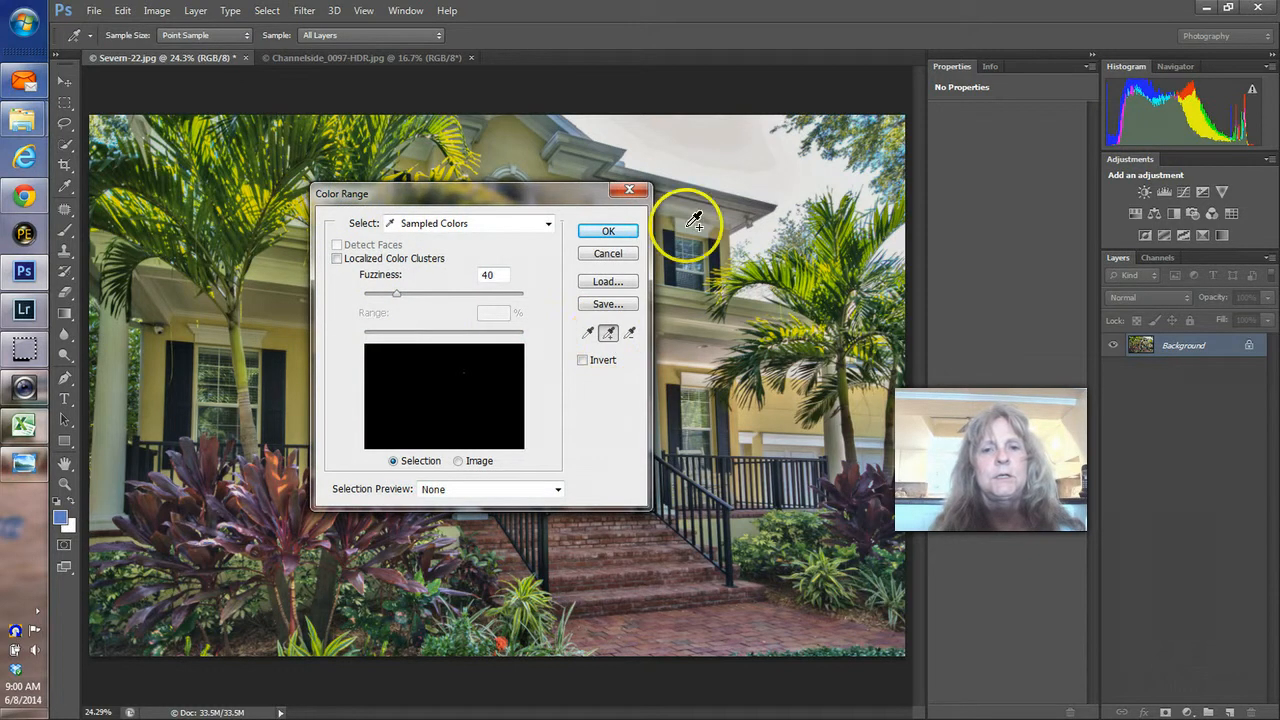
pyautogui.click(708, 174)
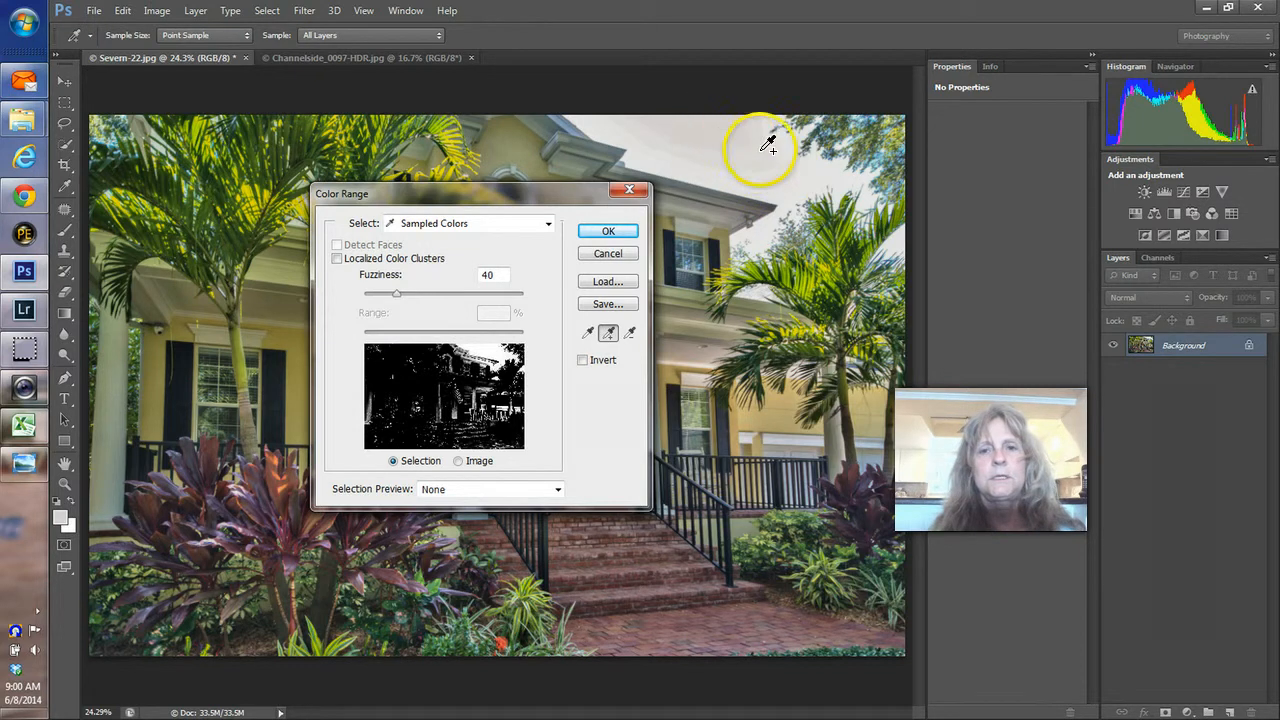
pyautogui.click(780, 180)
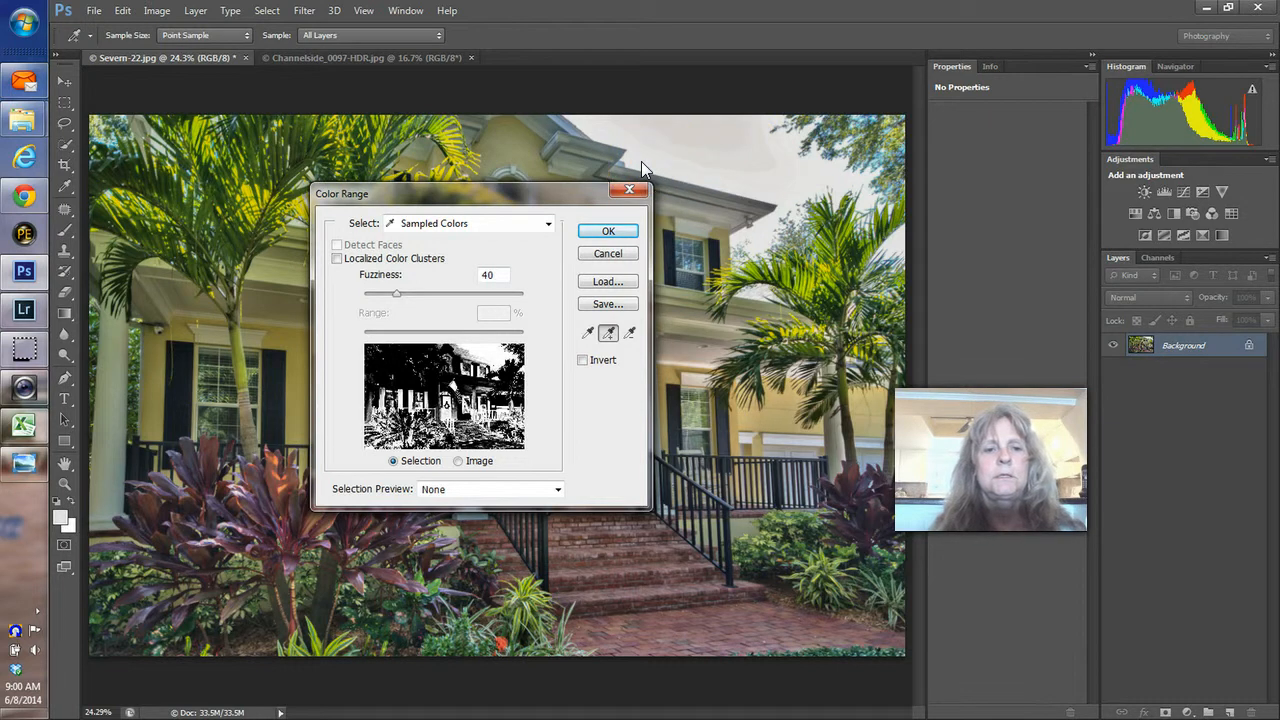
pyautogui.click(610, 229)
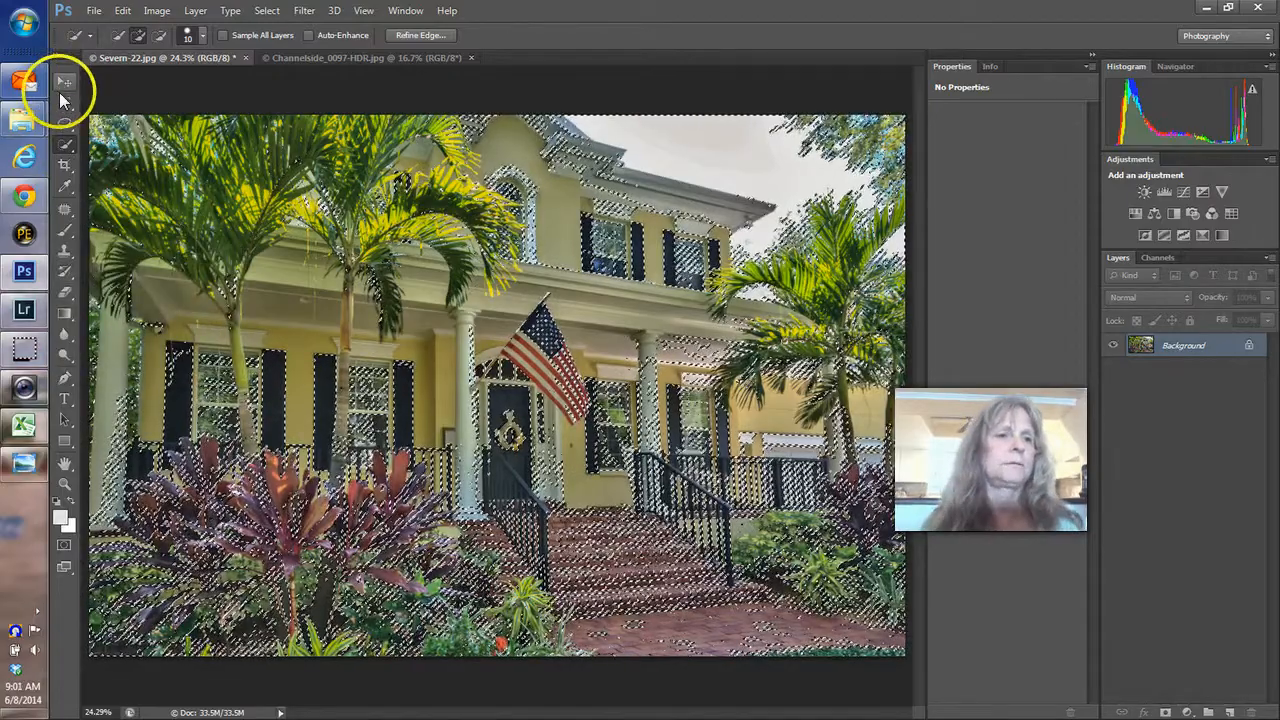
# Subtract the area below the porch roof and the upper-floor facade from the Color Range selection with the Rectangular Marquee tool
pyautogui.click(64, 102)
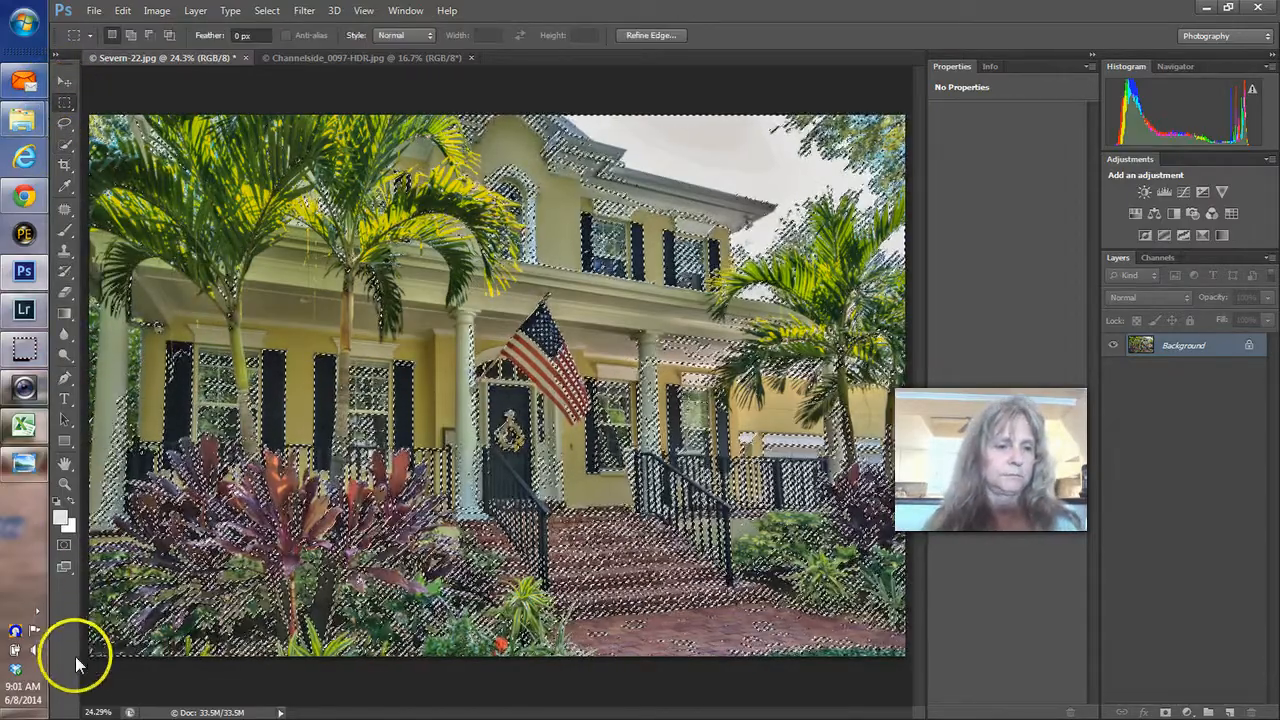
pyautogui.moveTo(86, 660); pyautogui.dragTo(947, 304)
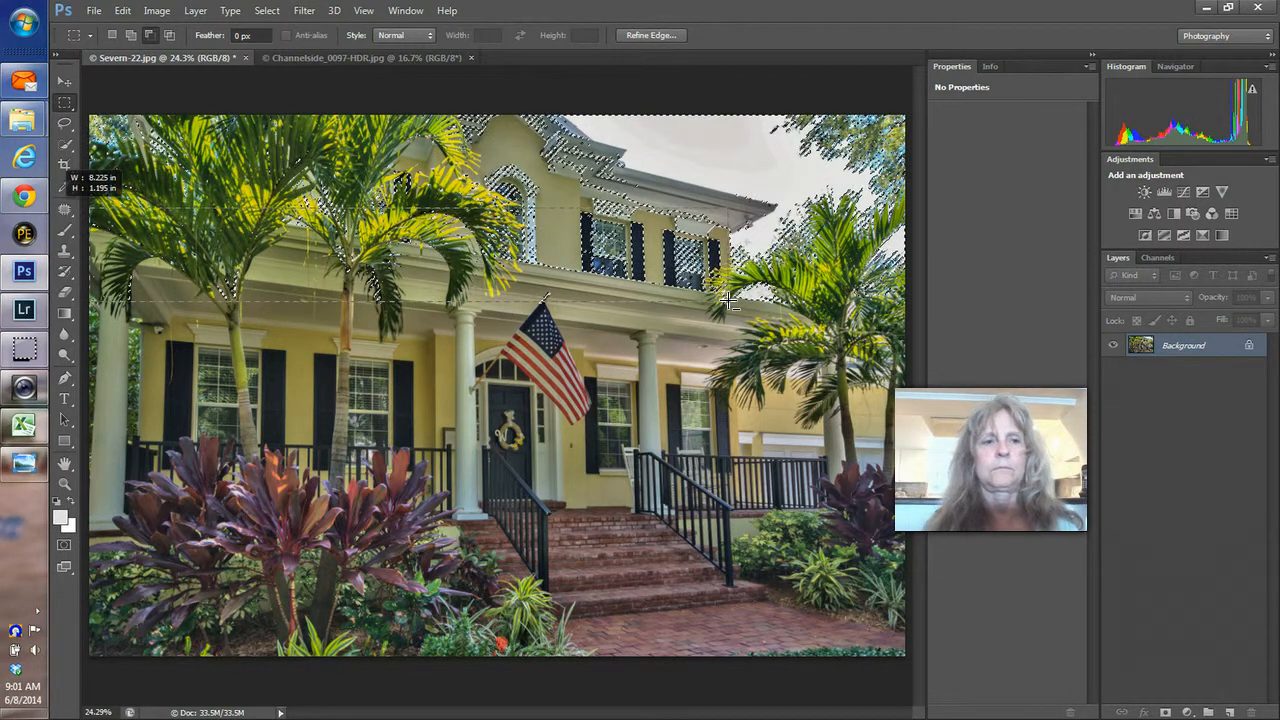
pyautogui.moveTo(730, 300); pyautogui.dragTo(52, 198)
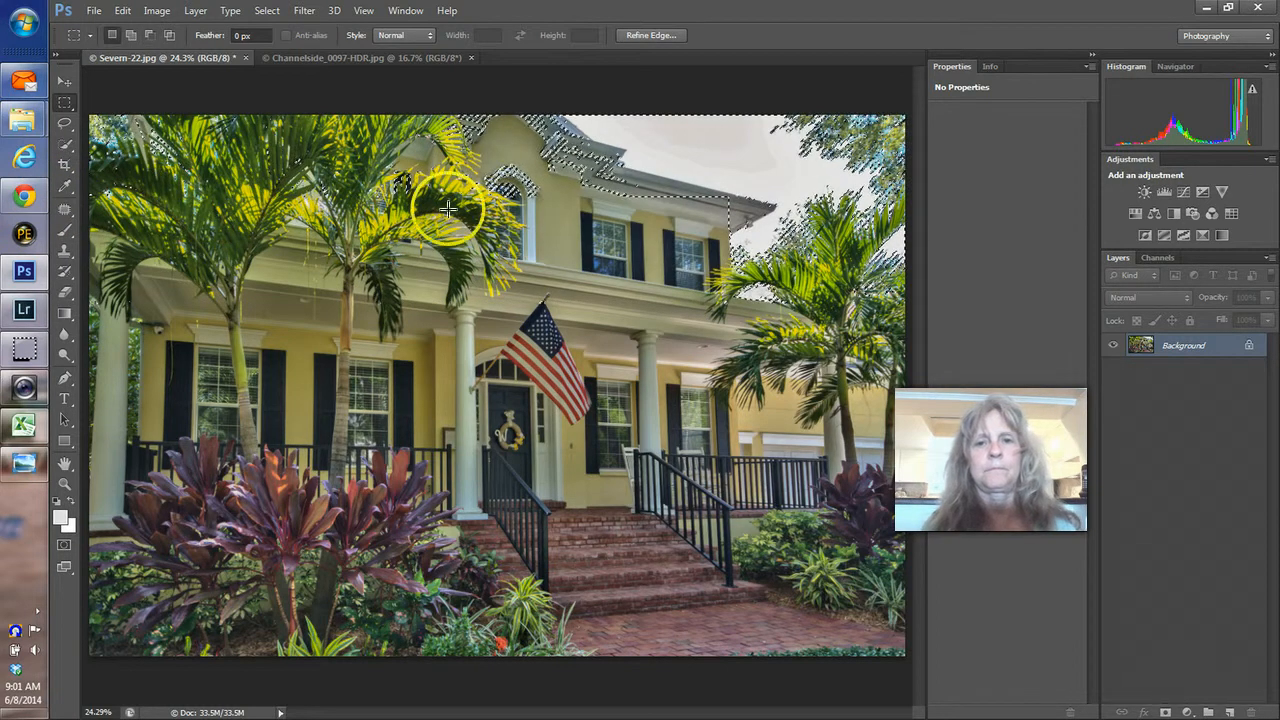
# Subtract the remaining roof edge, arched window and palm areas from the sky selection with the Quick Selection and Rectangular Marquee tools
pyautogui.click(64, 144)
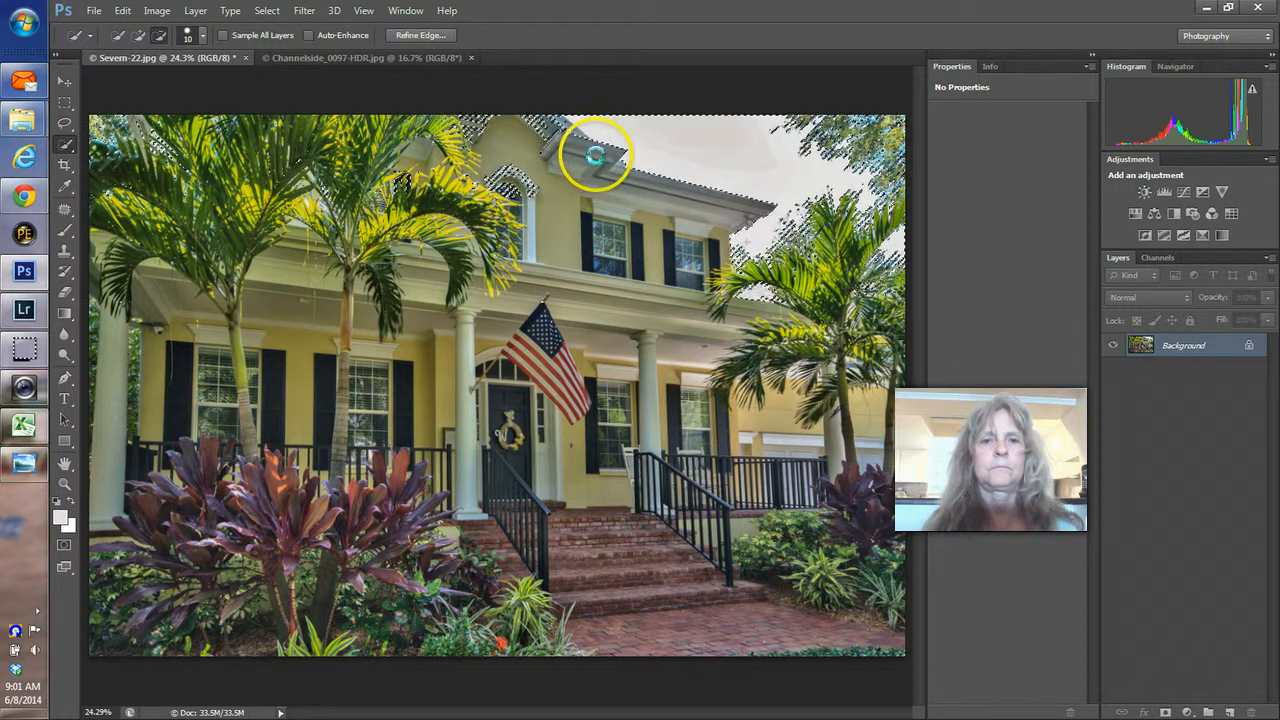
pyautogui.click(526, 145)
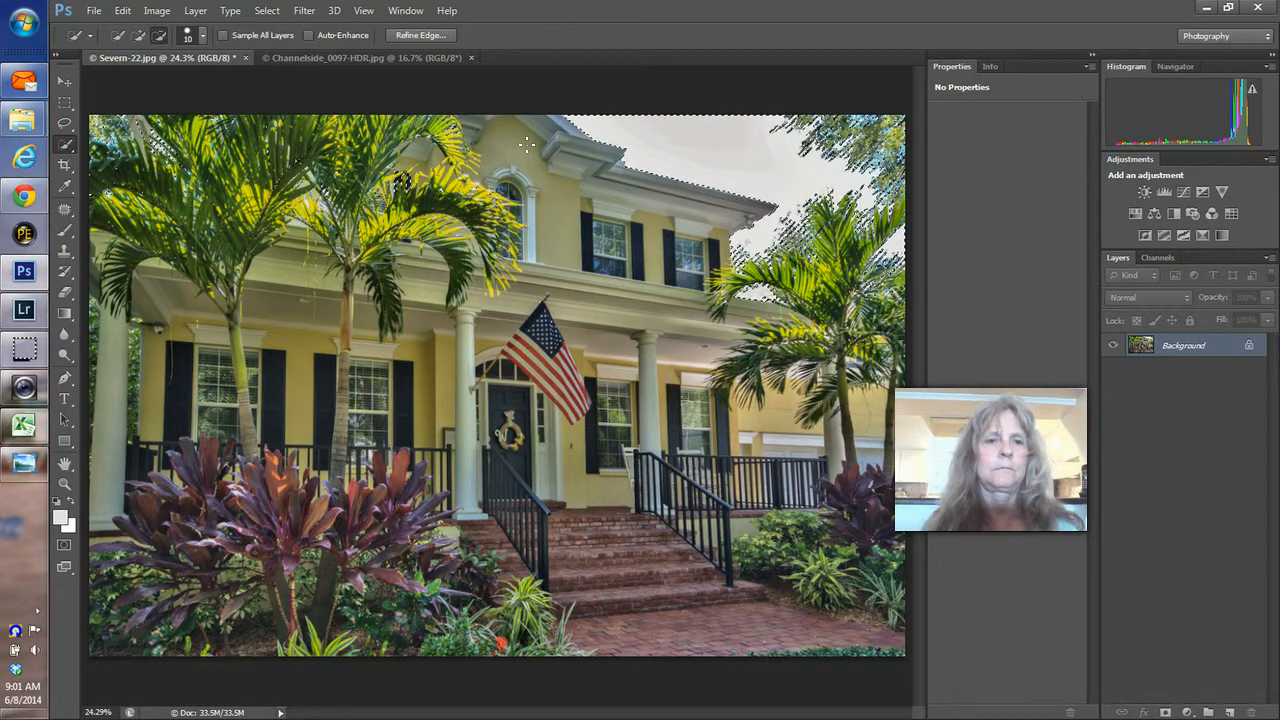
pyautogui.click(443, 165)
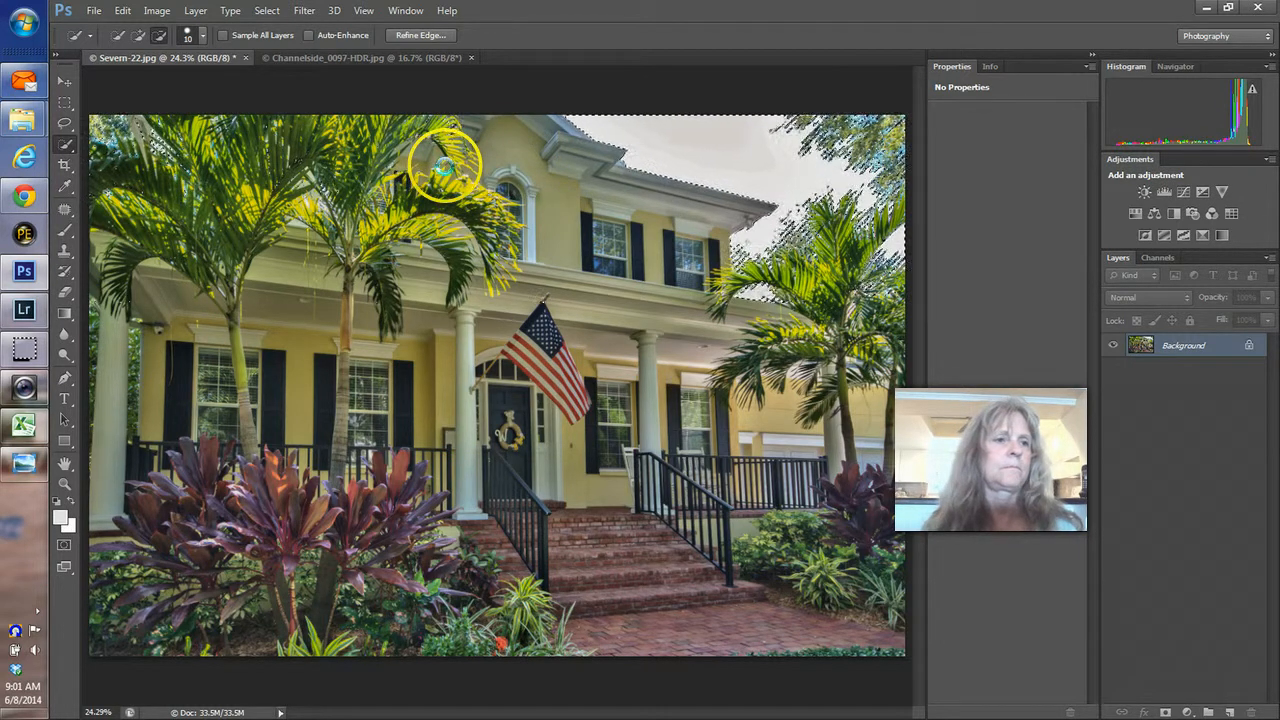
pyautogui.click(64, 100)
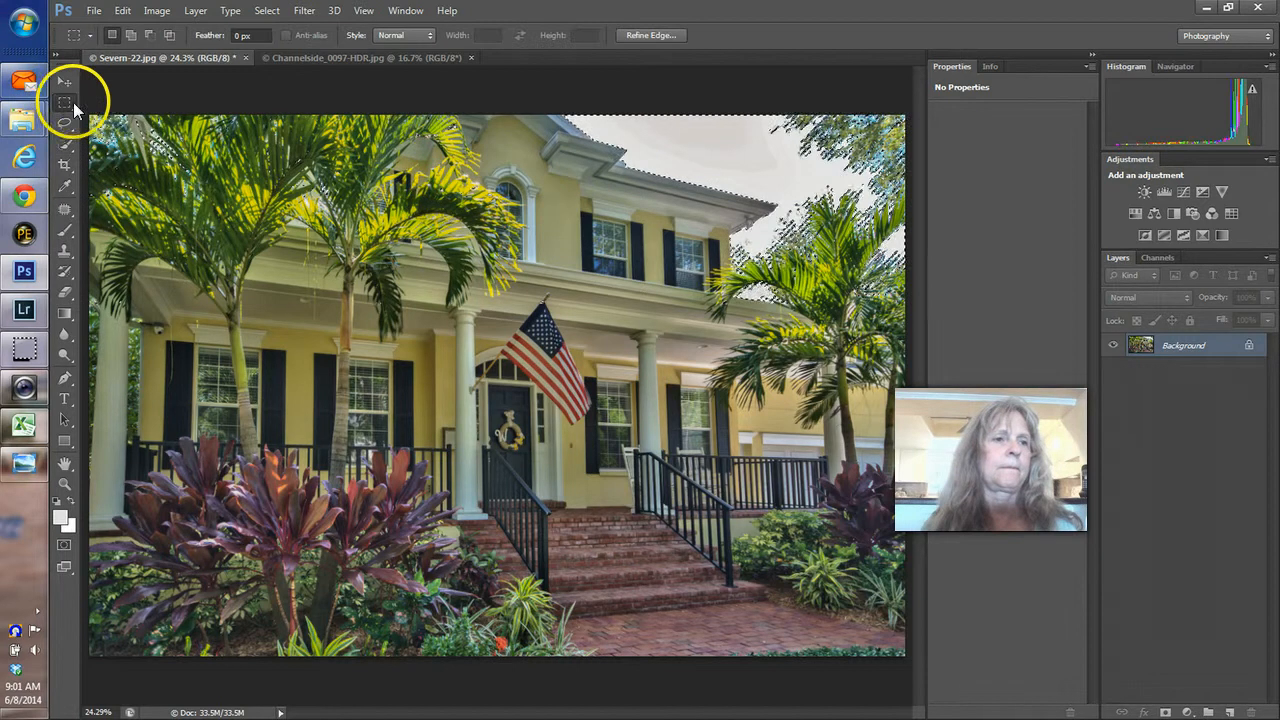
pyautogui.moveTo(84, 108); pyautogui.dragTo(555, 372)
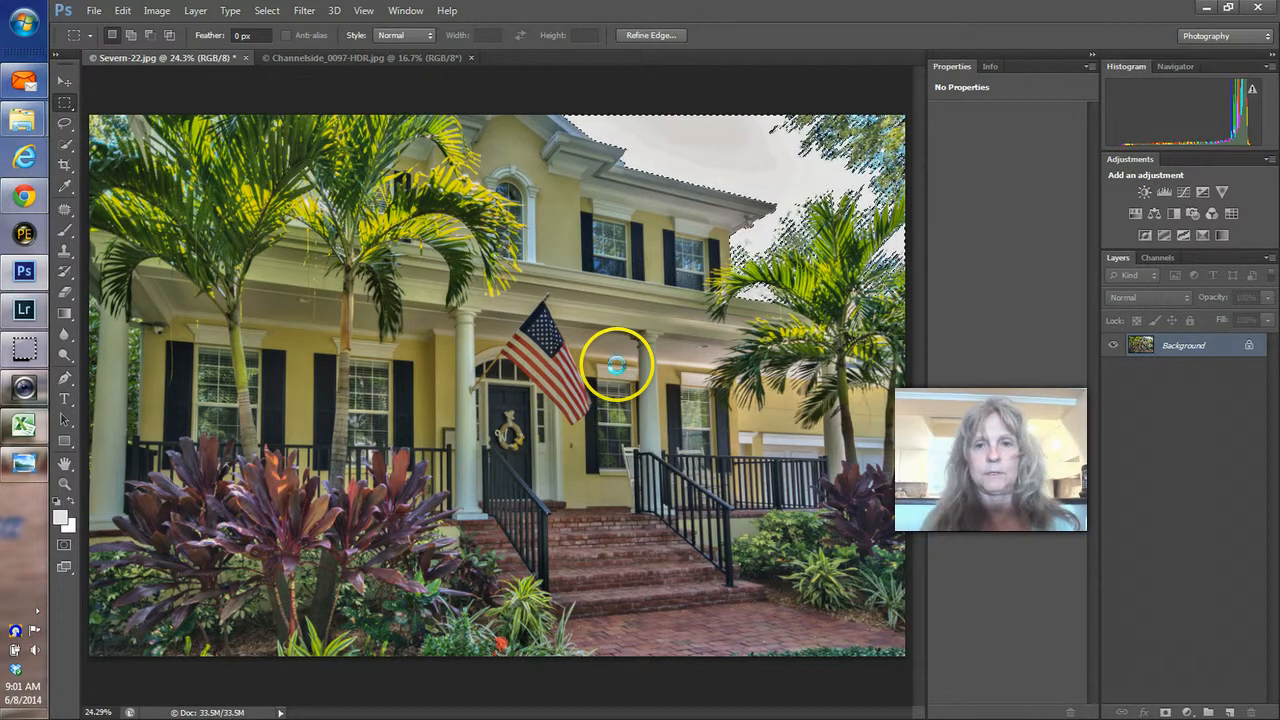
# Paste the copied blue sky into the selection and scale it to 52.57% width and 60.08% height over the sky area
pyautogui.hotkey('ctrl', 'alt', 'shift', 'v')
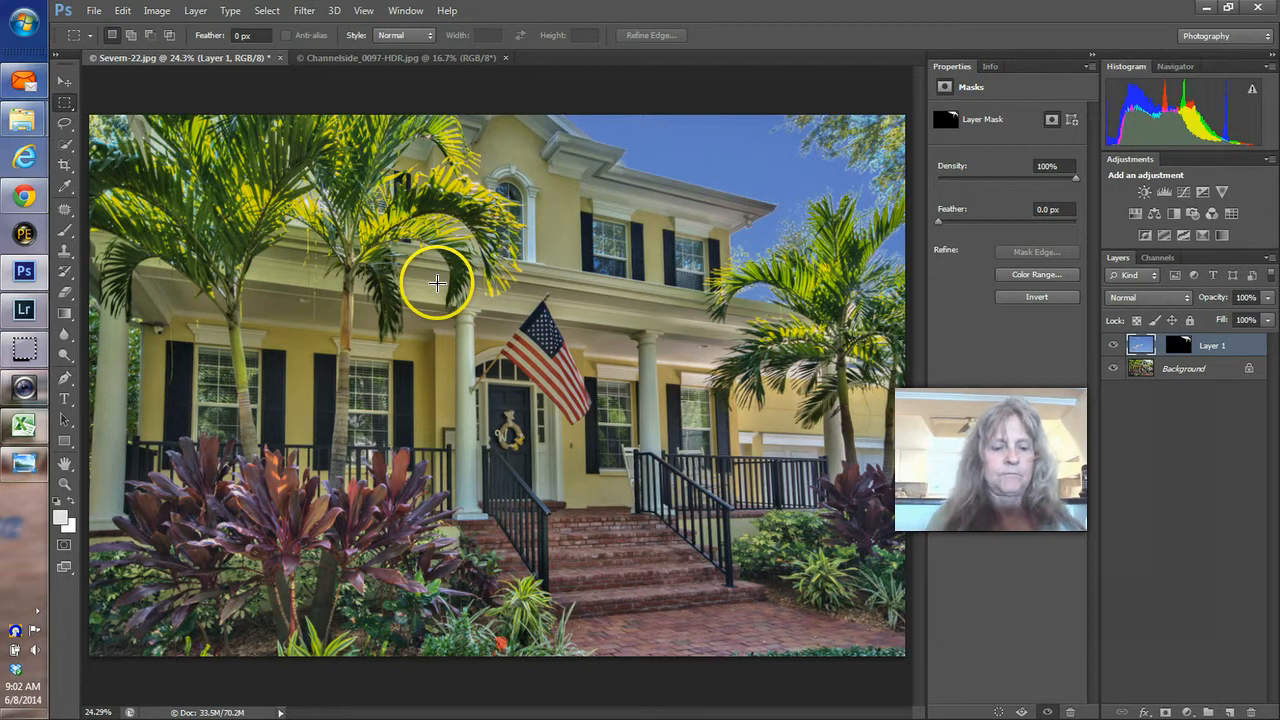
pyautogui.hotkey('ctrl', 't')
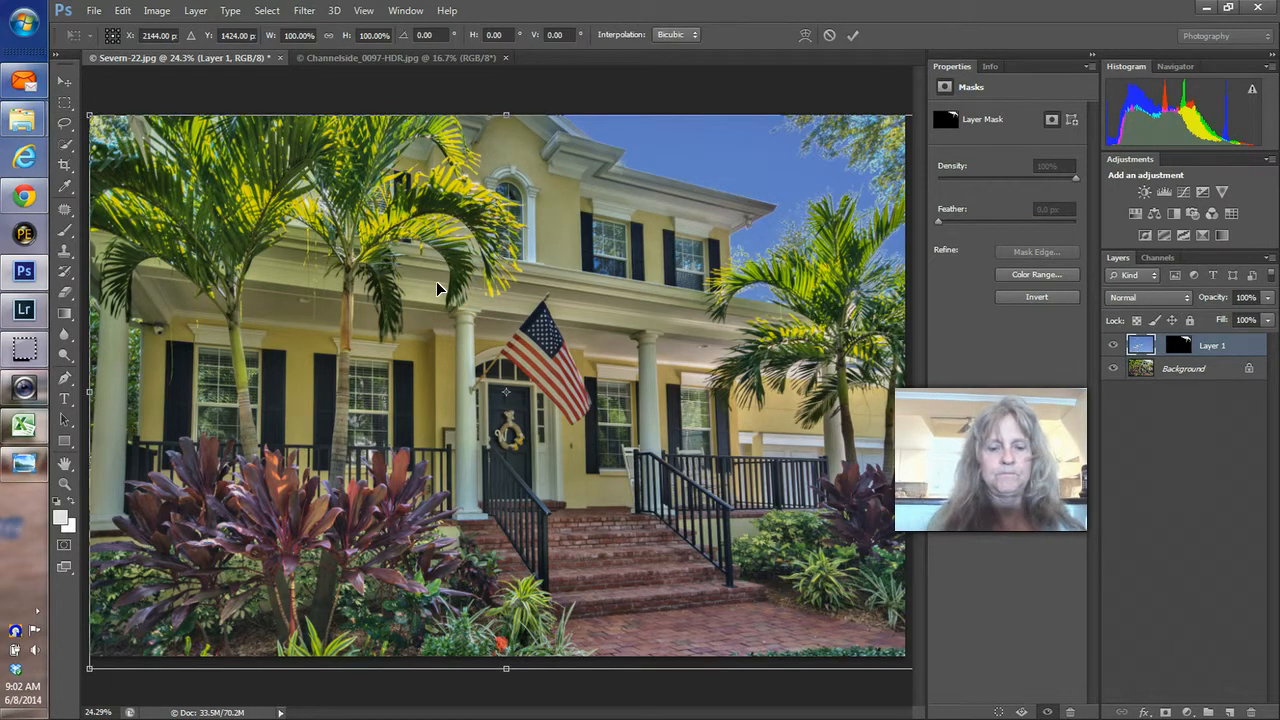
pyautogui.hotkey('ctrl', '0')
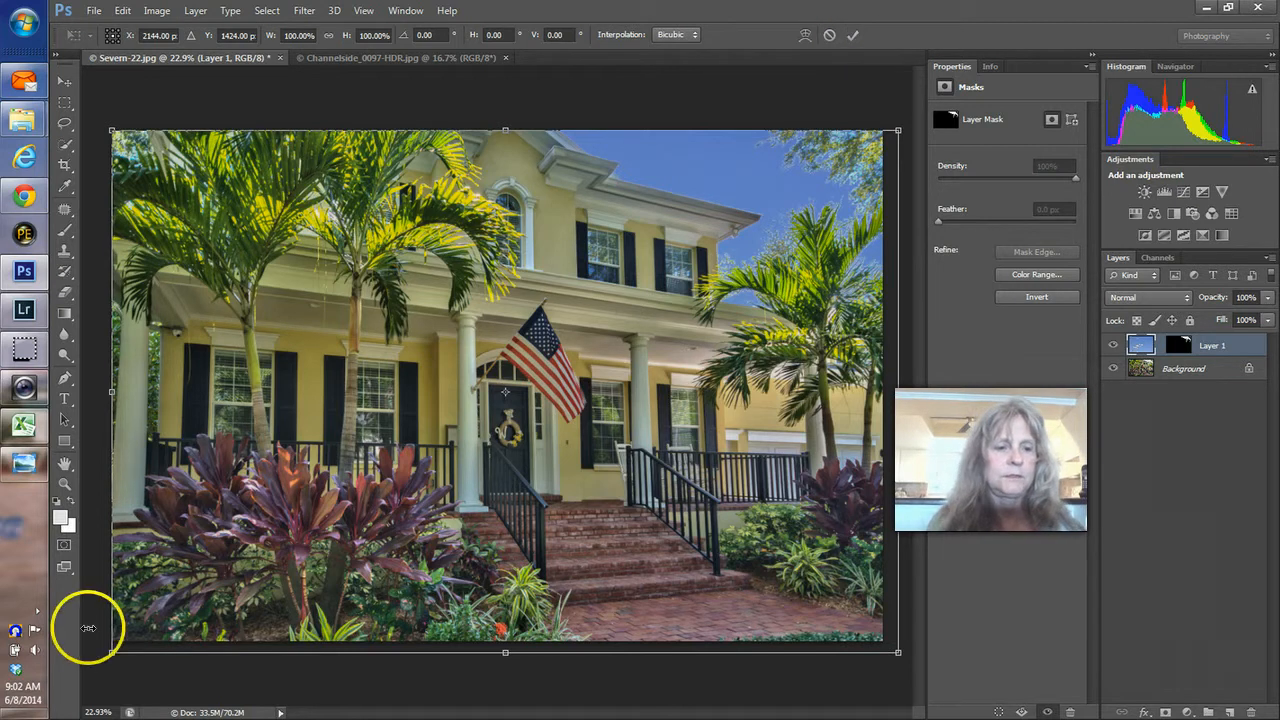
pyautogui.moveTo(103, 656); pyautogui.dragTo(545, 318)
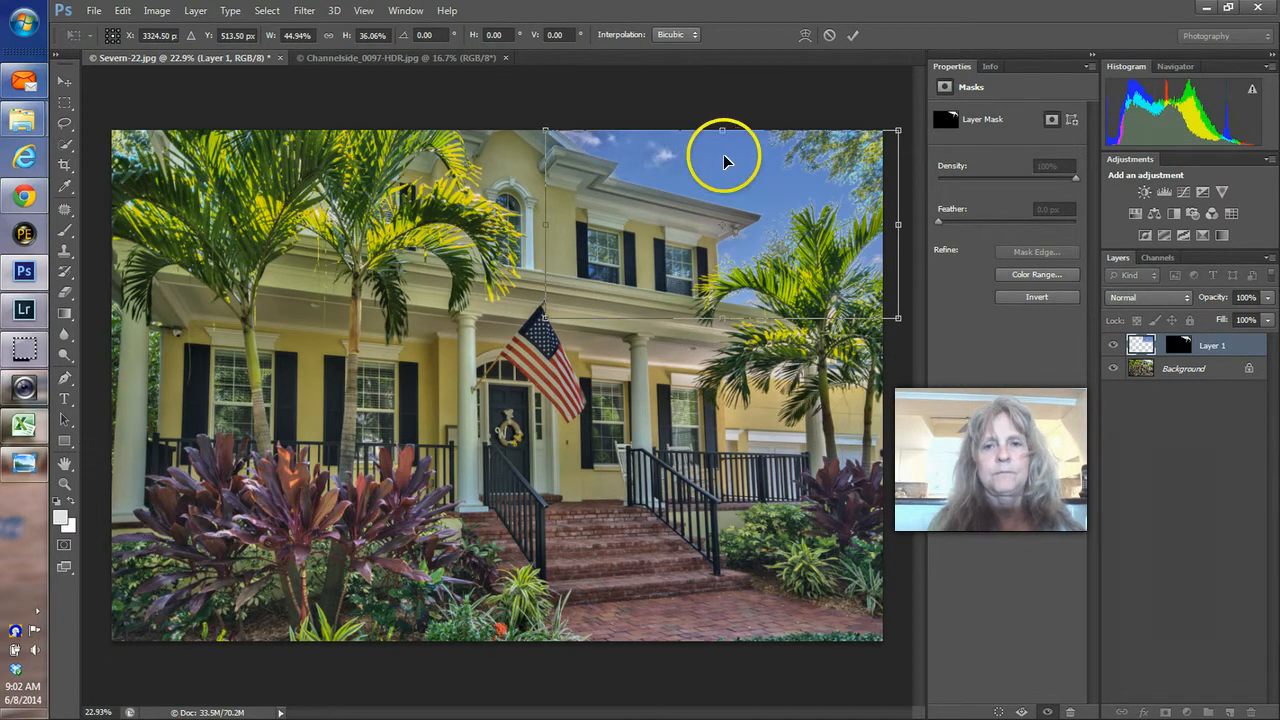
pyautogui.moveTo(722, 126); pyautogui.dragTo(740, 98)
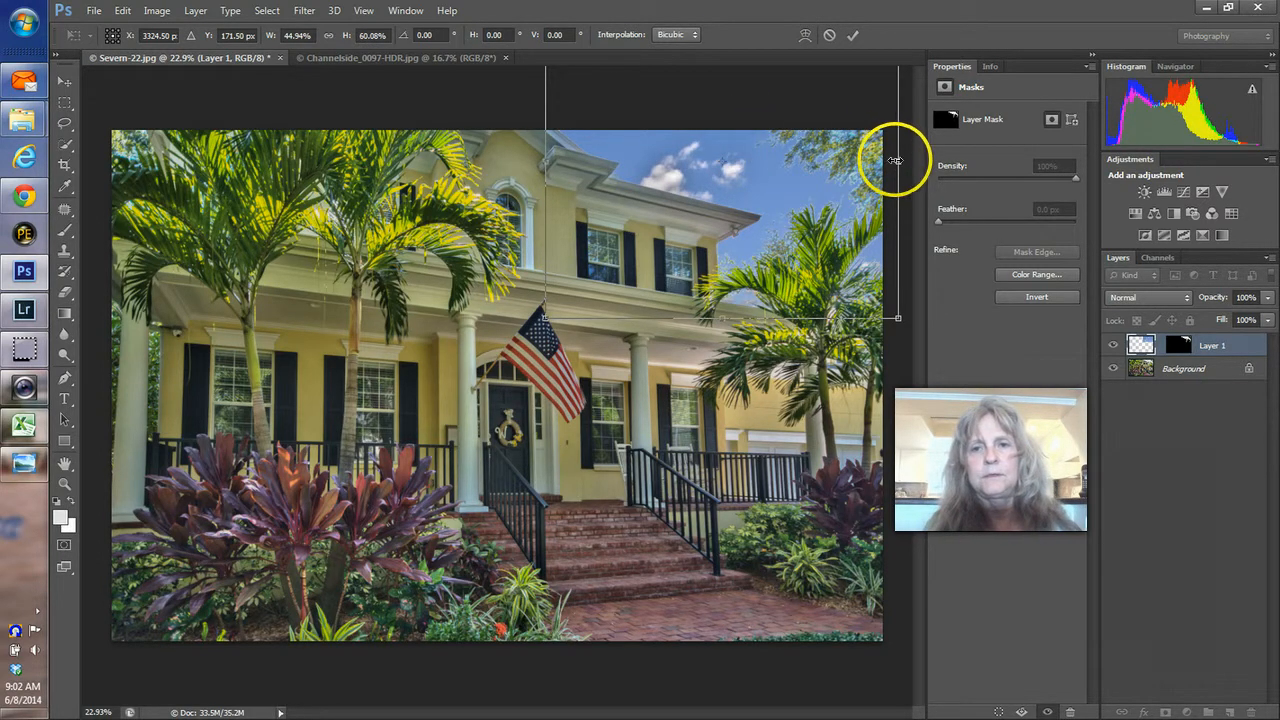
pyautogui.moveTo(897, 160); pyautogui.dragTo(957, 157)
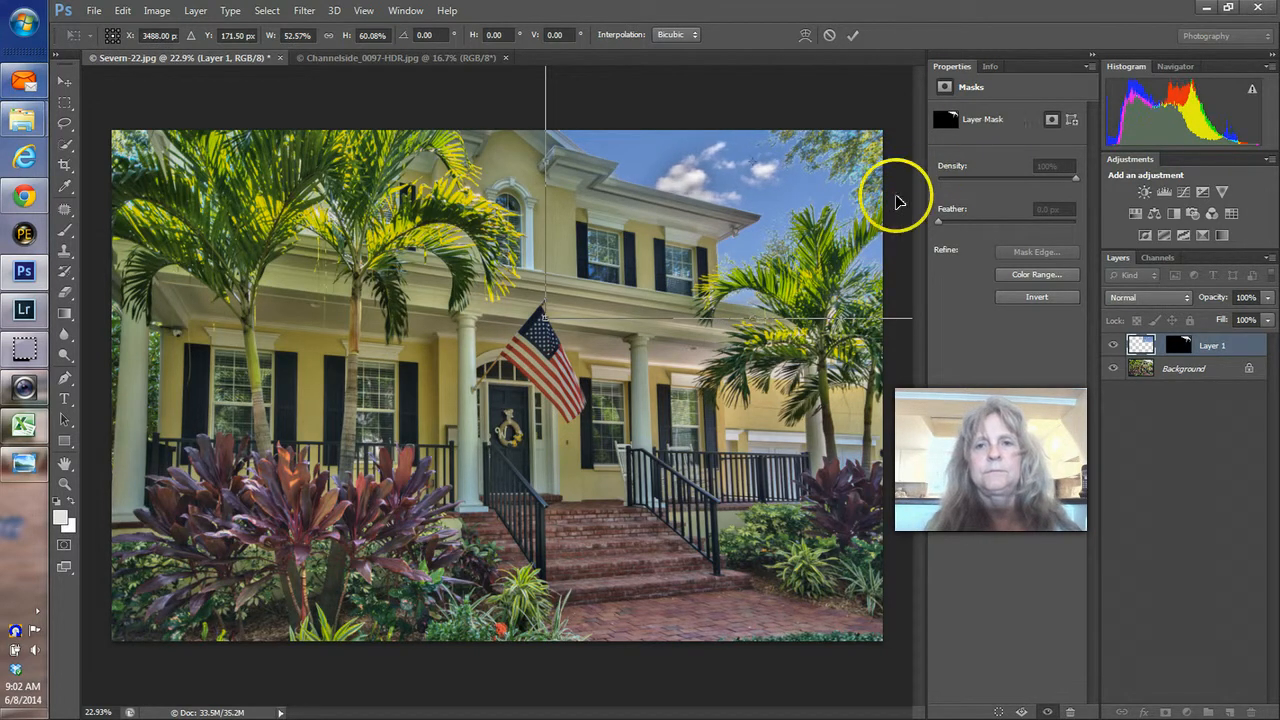
pyautogui.click(849, 35)
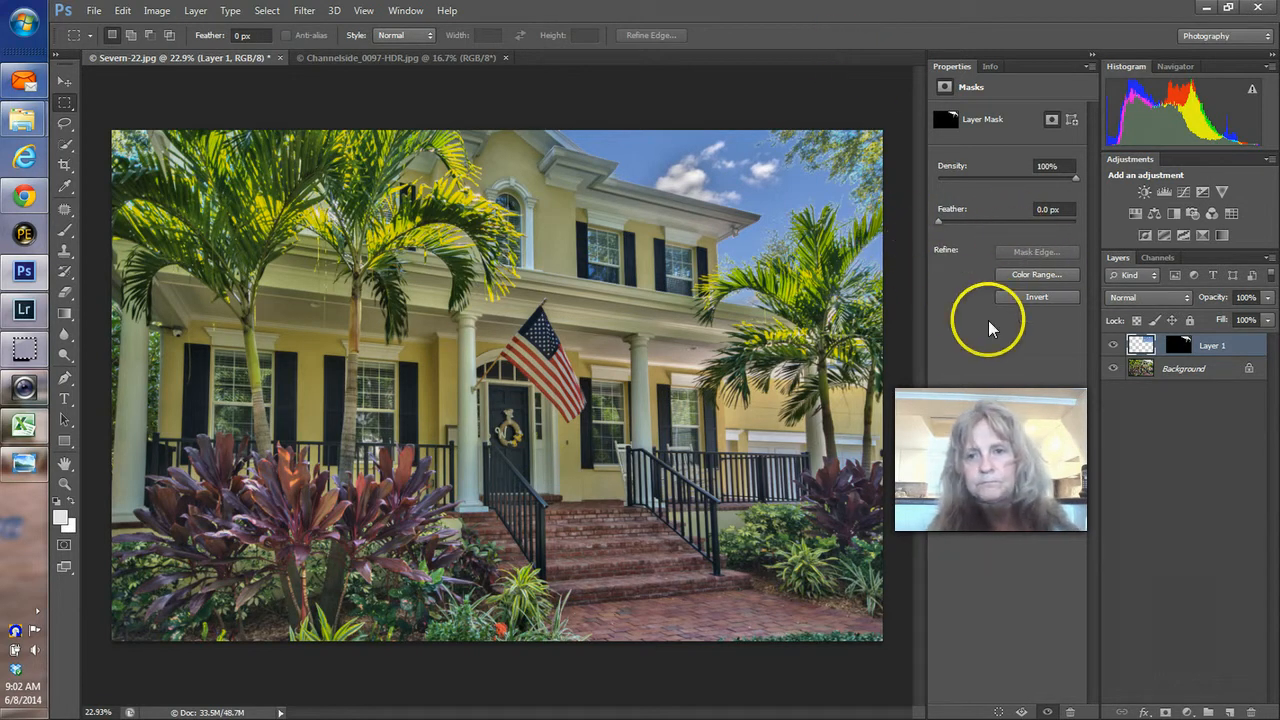
# Compare the original and replaced skies by toggling Layer 1's visibility, leaving the layer shown
pyautogui.click(1113, 345)
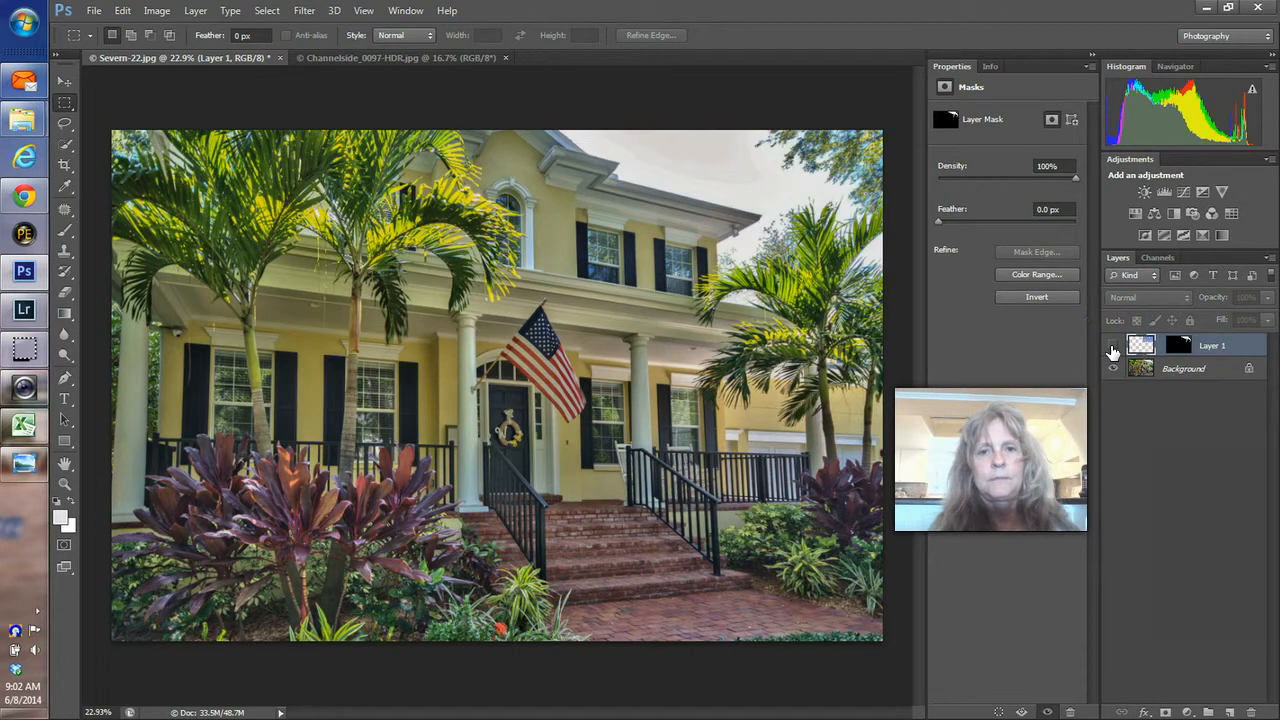
pyautogui.click(1113, 345)
pyautogui.click(1113, 345)
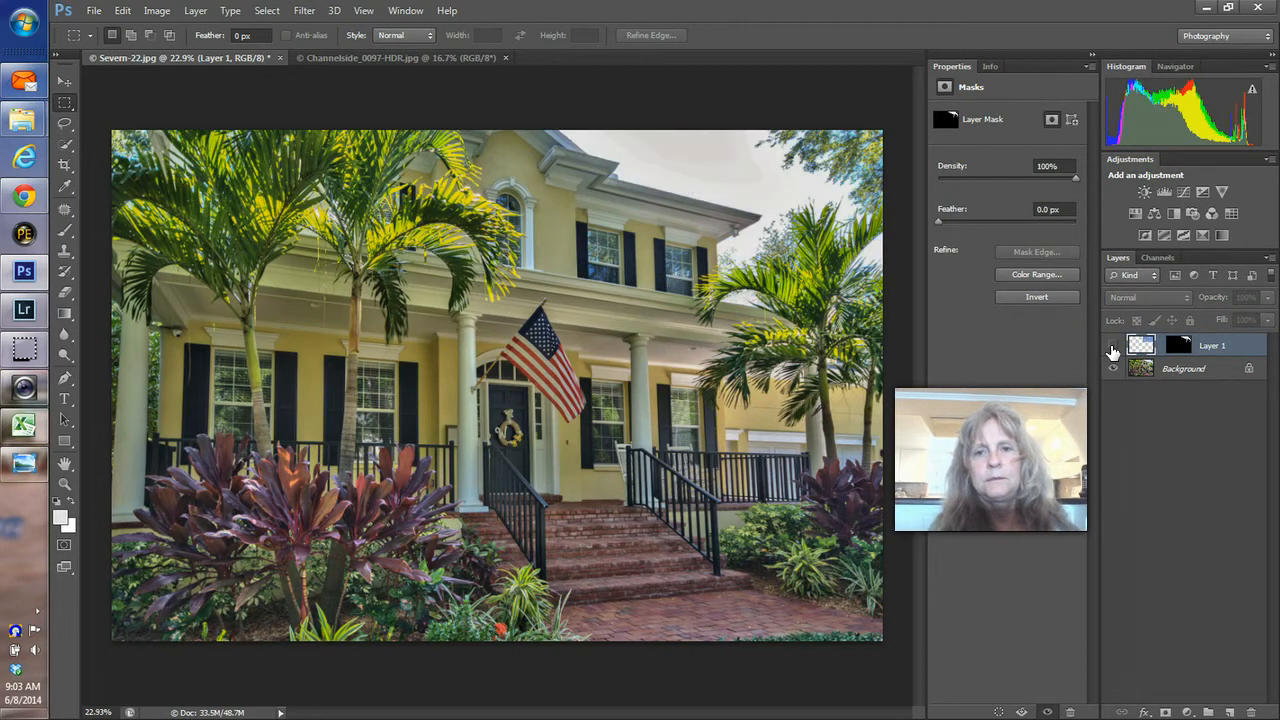
pyautogui.click(1113, 347)
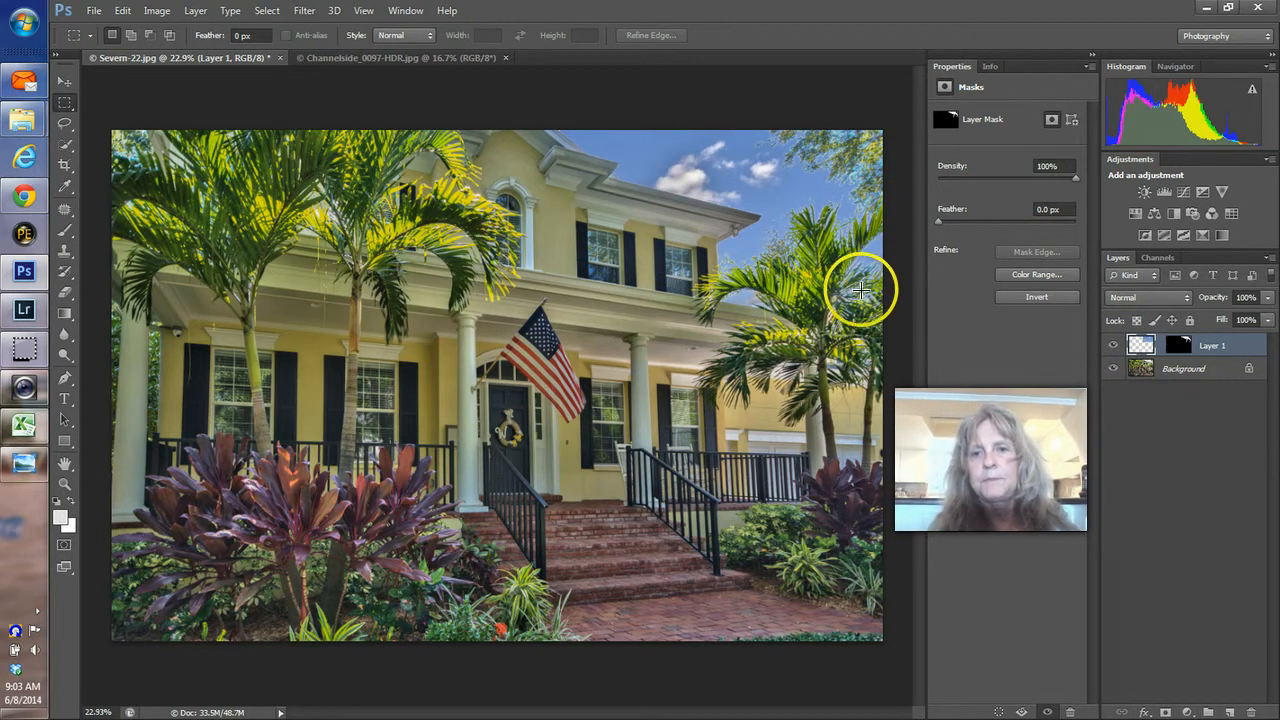
pyautogui.click(1114, 347)
pyautogui.click(1114, 347)
pyautogui.click(1114, 347)
pyautogui.click(1114, 347)
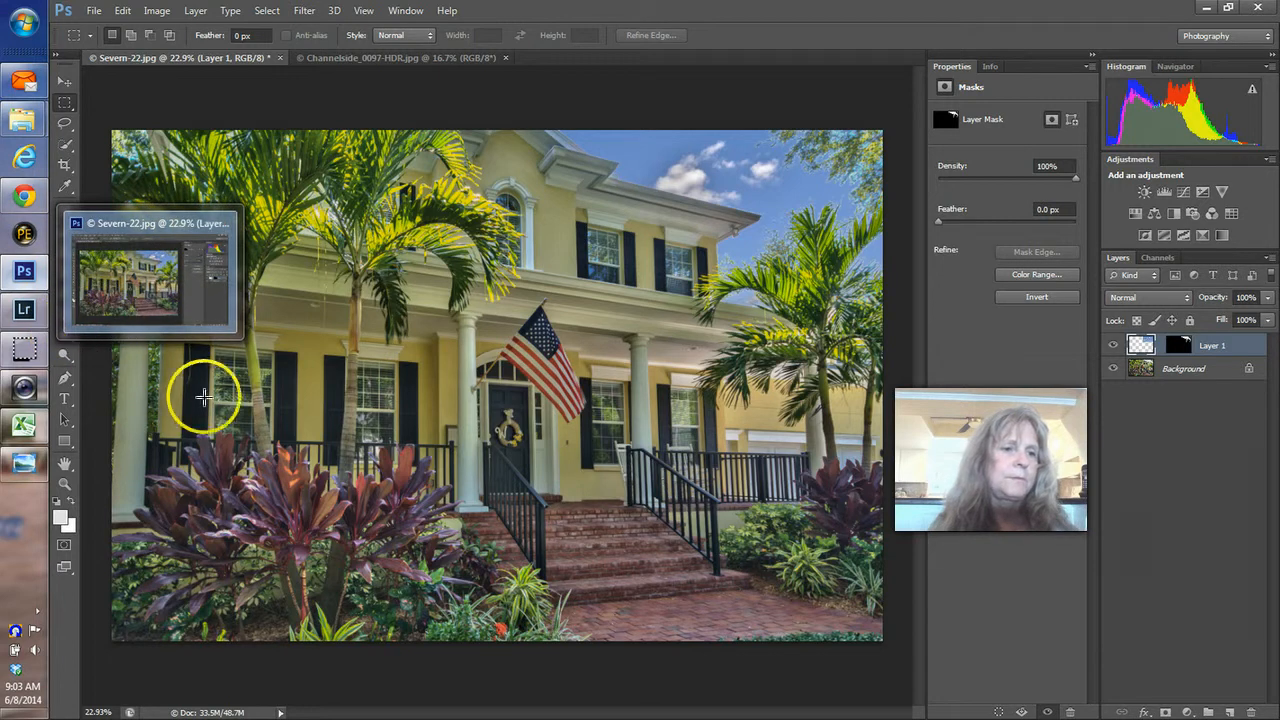
# Set up the Gradient tool with the Foreground to Transparent preset
pyautogui.click(66, 314)
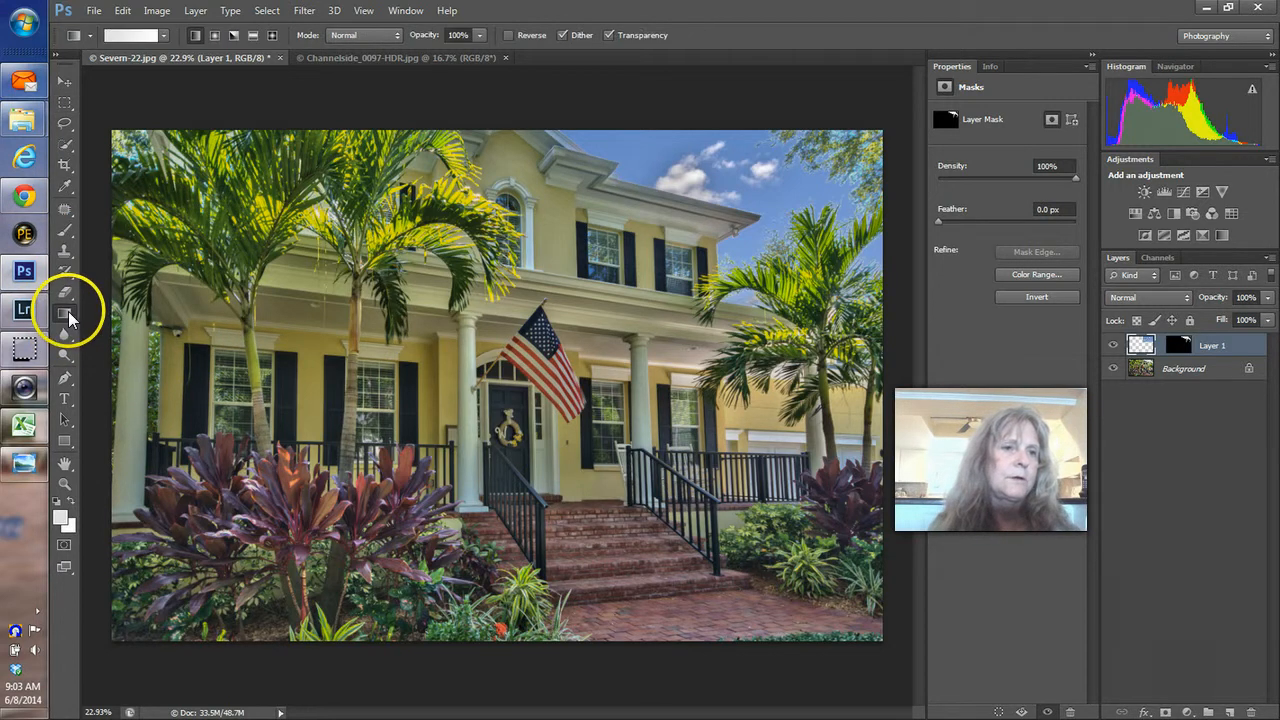
pyautogui.rightClick(66, 316)
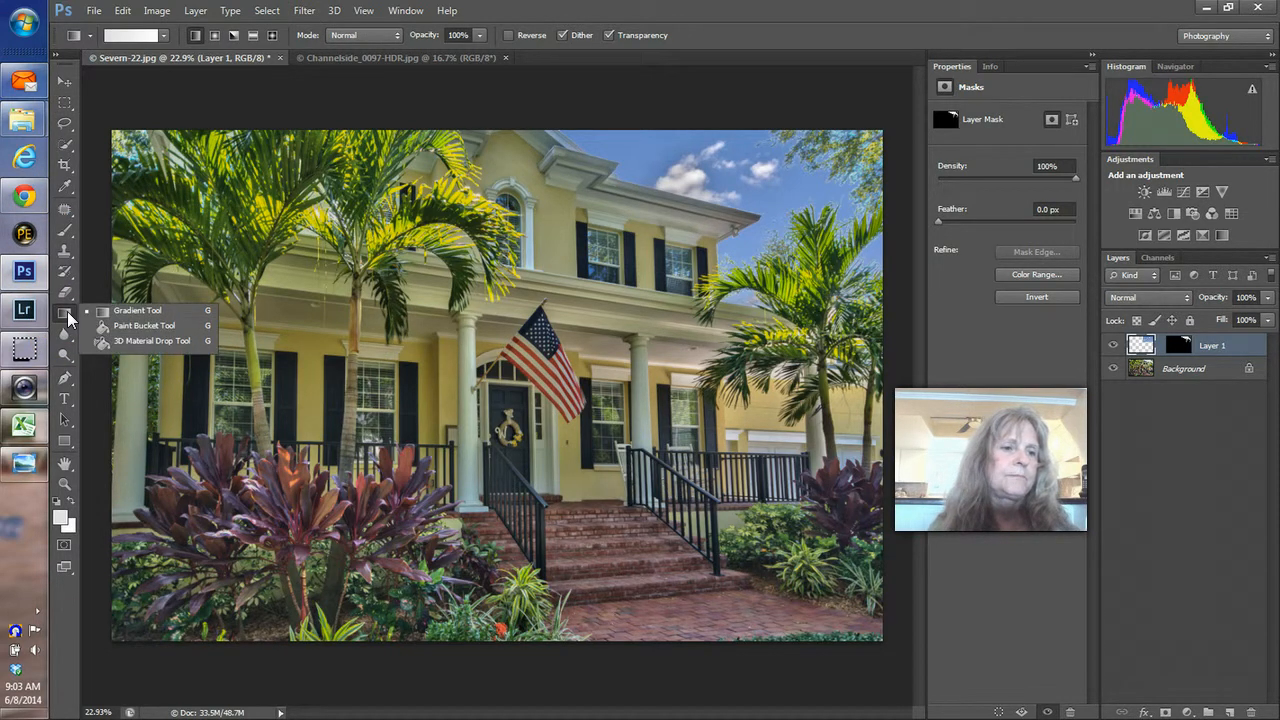
pyautogui.click(68, 318)
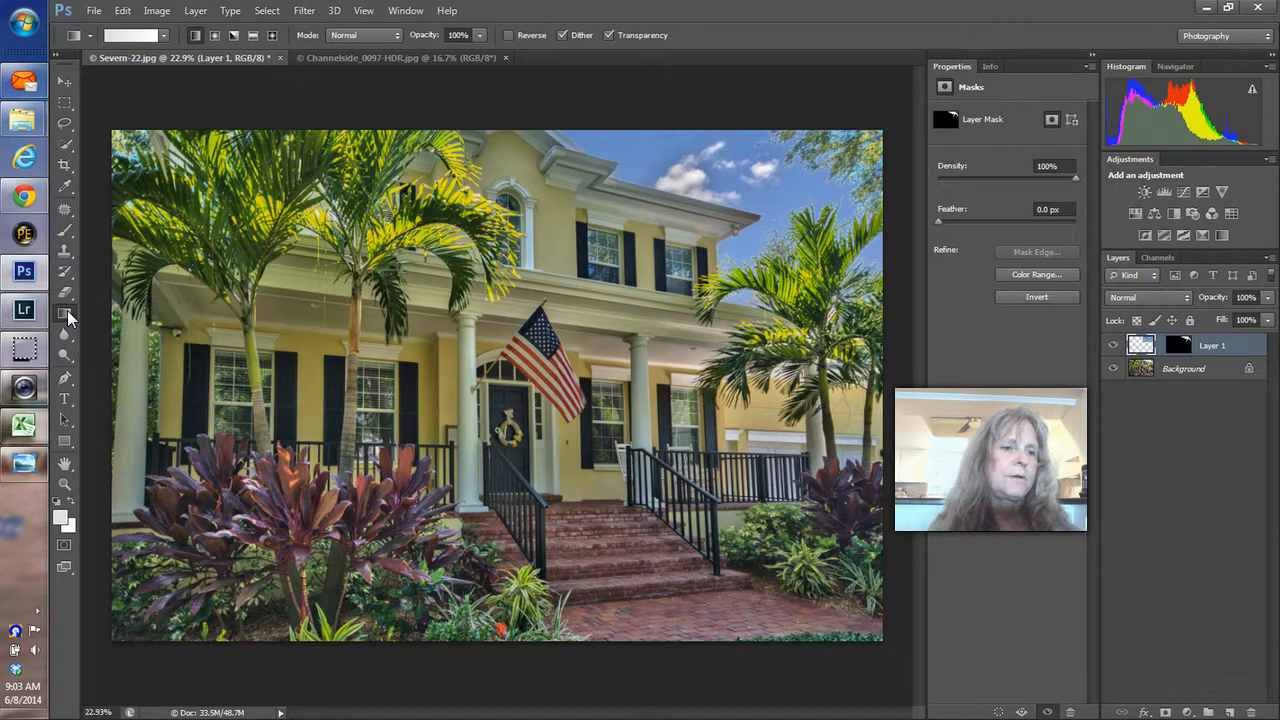
pyautogui.click(90, 40)
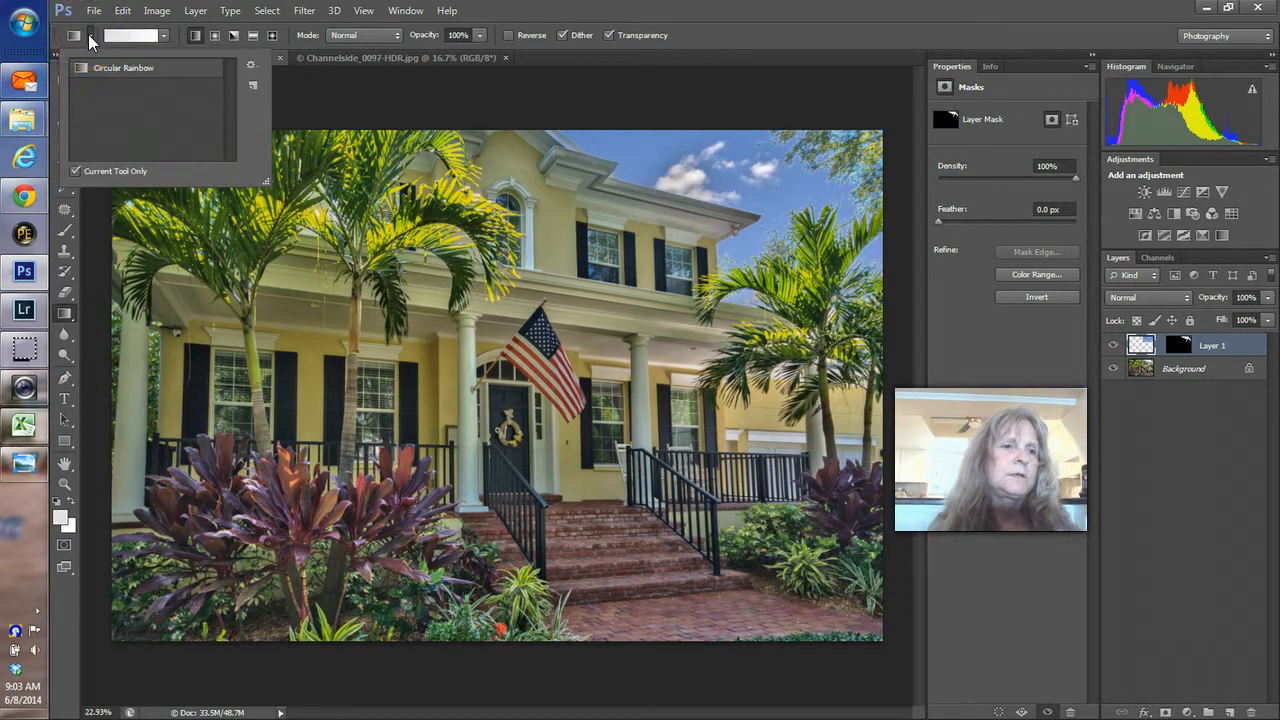
pyautogui.click(90, 40)
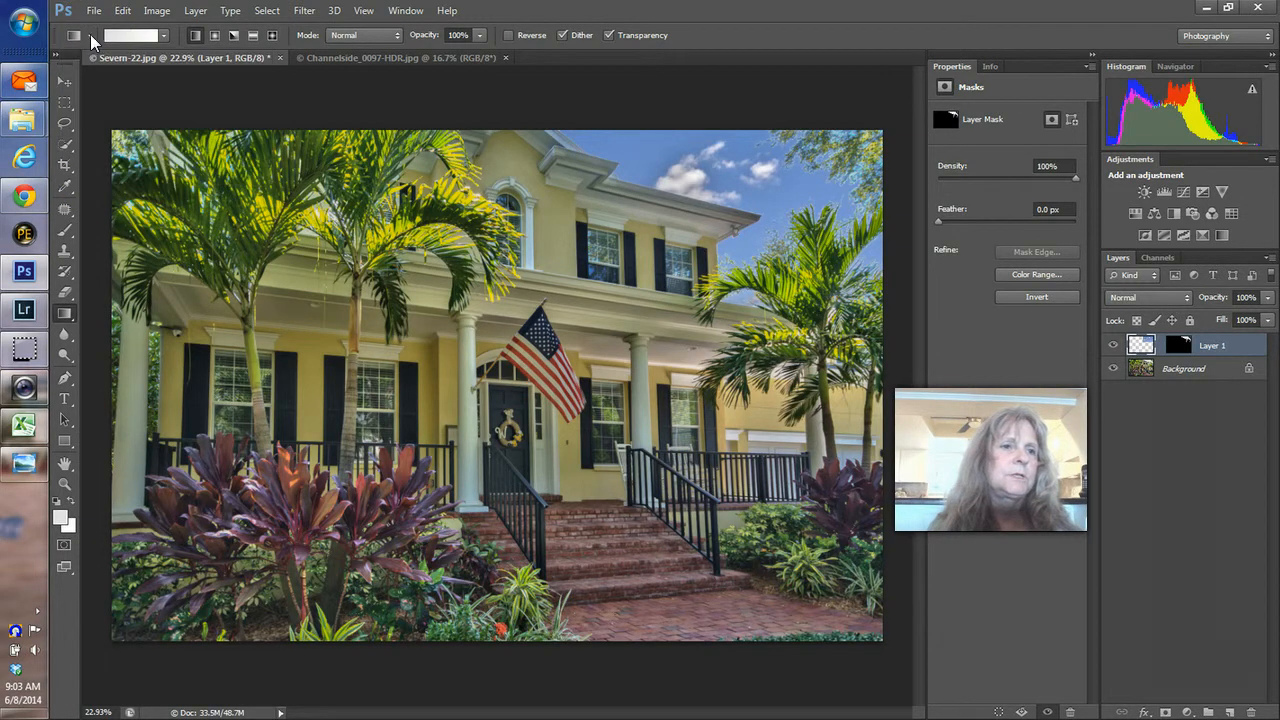
pyautogui.click(162, 37)
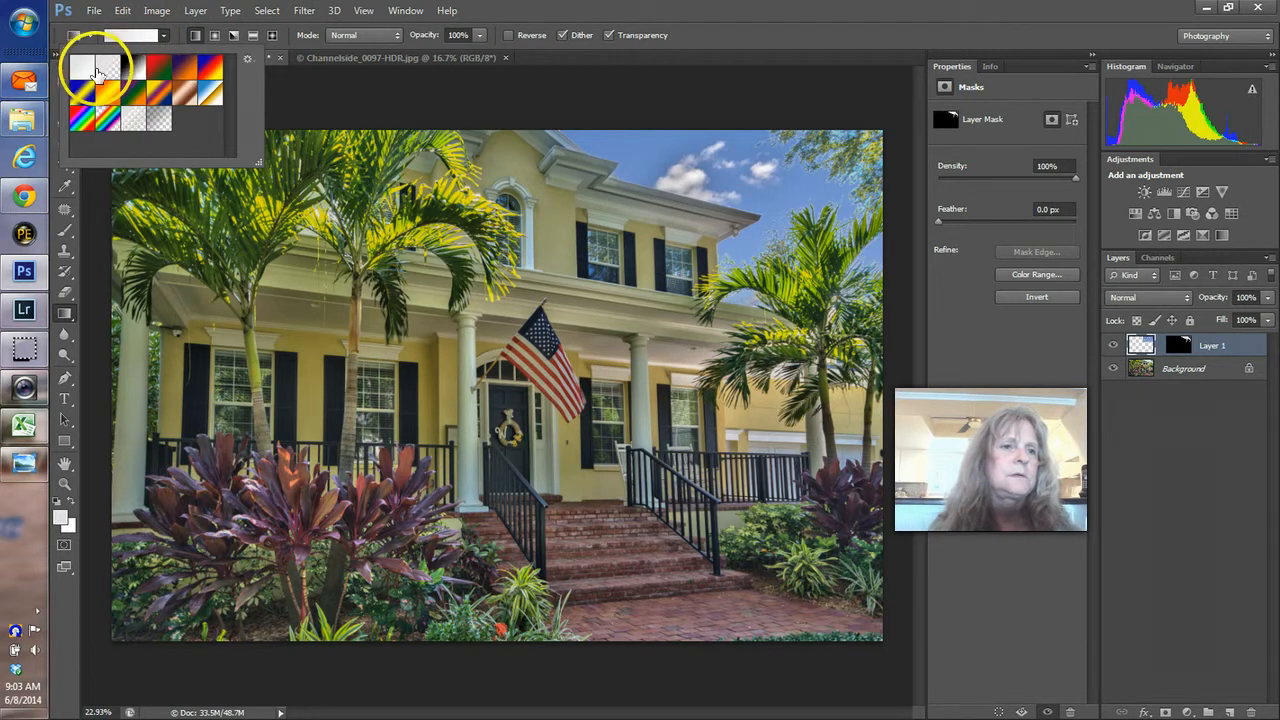
pyautogui.click(163, 37)
pyautogui.click(142, 38)
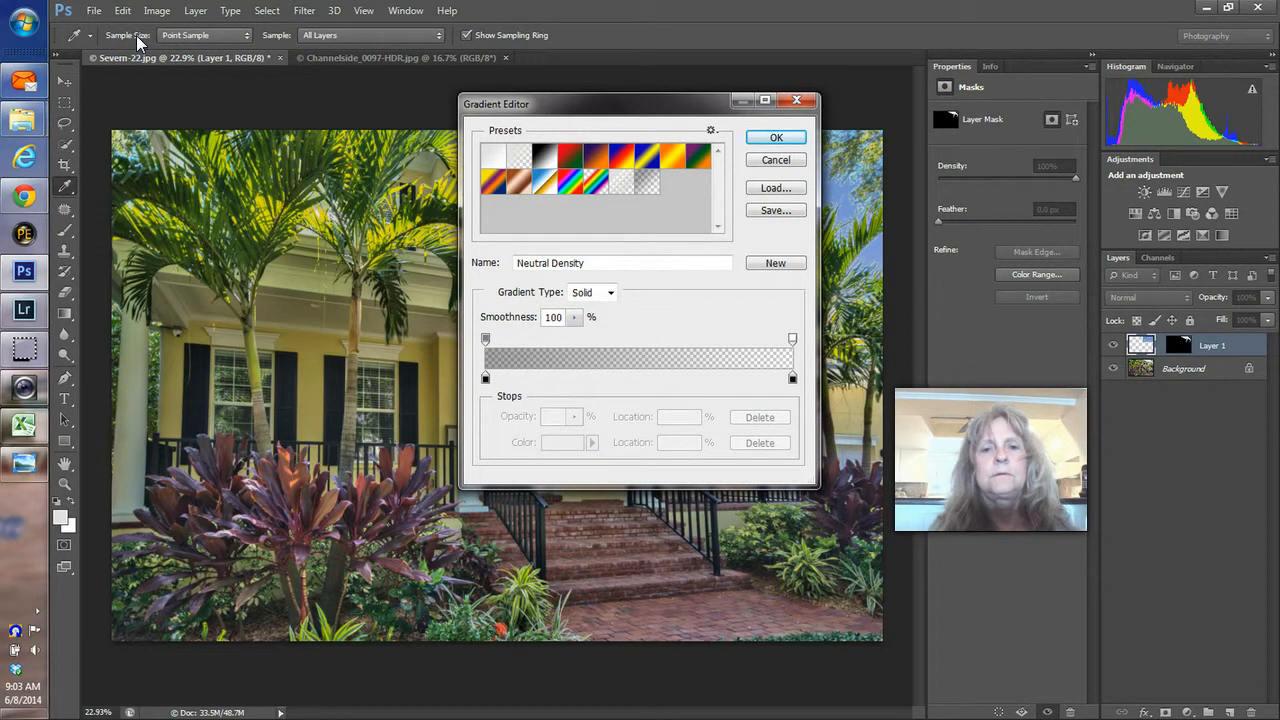
pyautogui.click(621, 188)
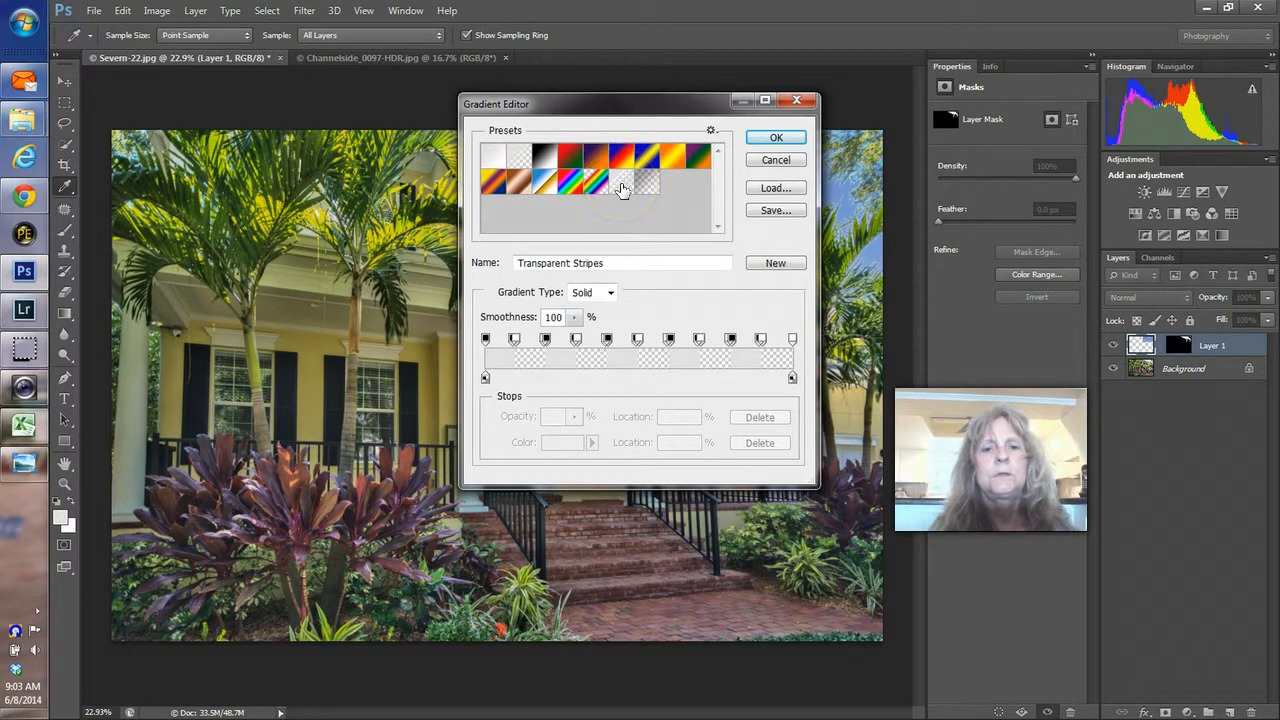
pyautogui.click(518, 155)
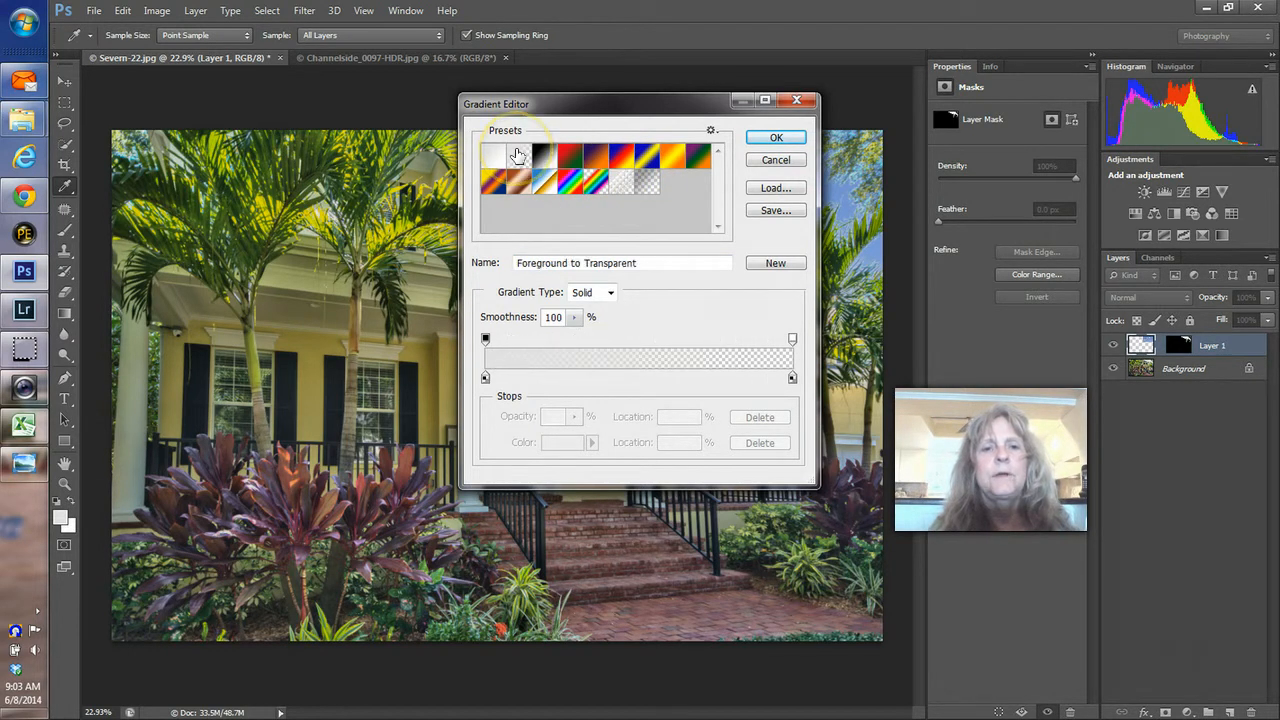
pyautogui.click(777, 140)
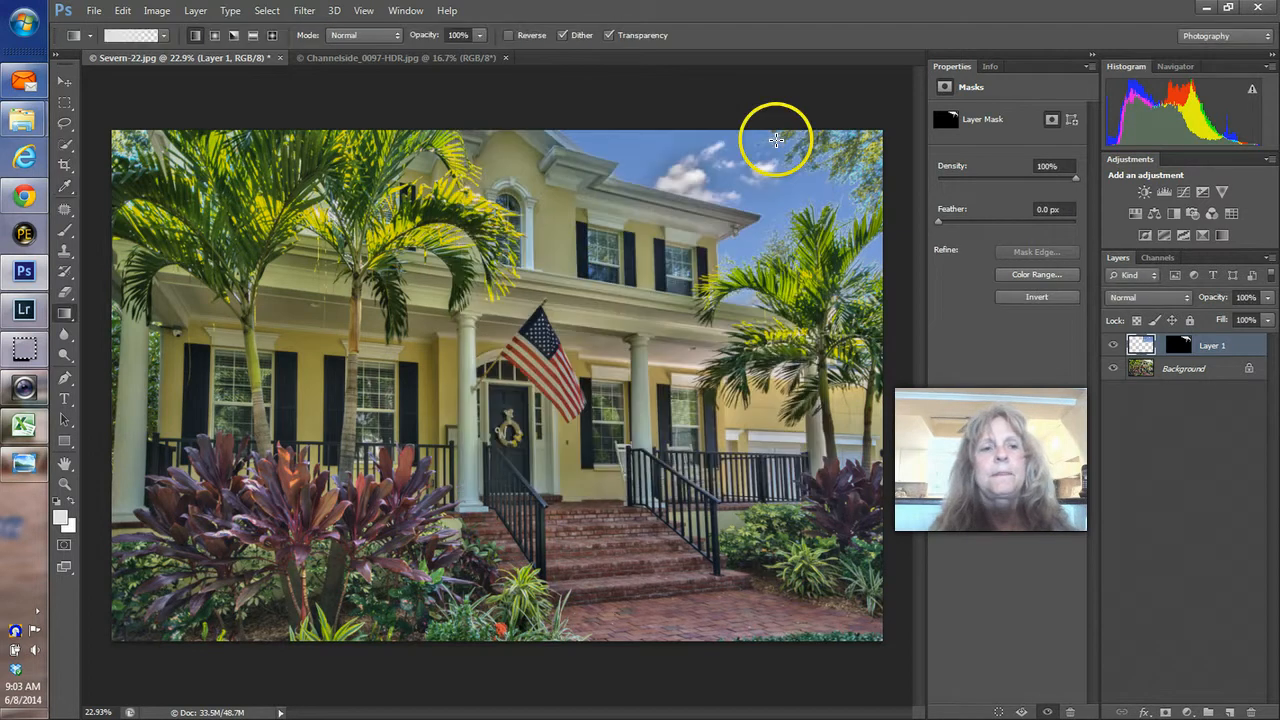
pyautogui.click(90, 37)
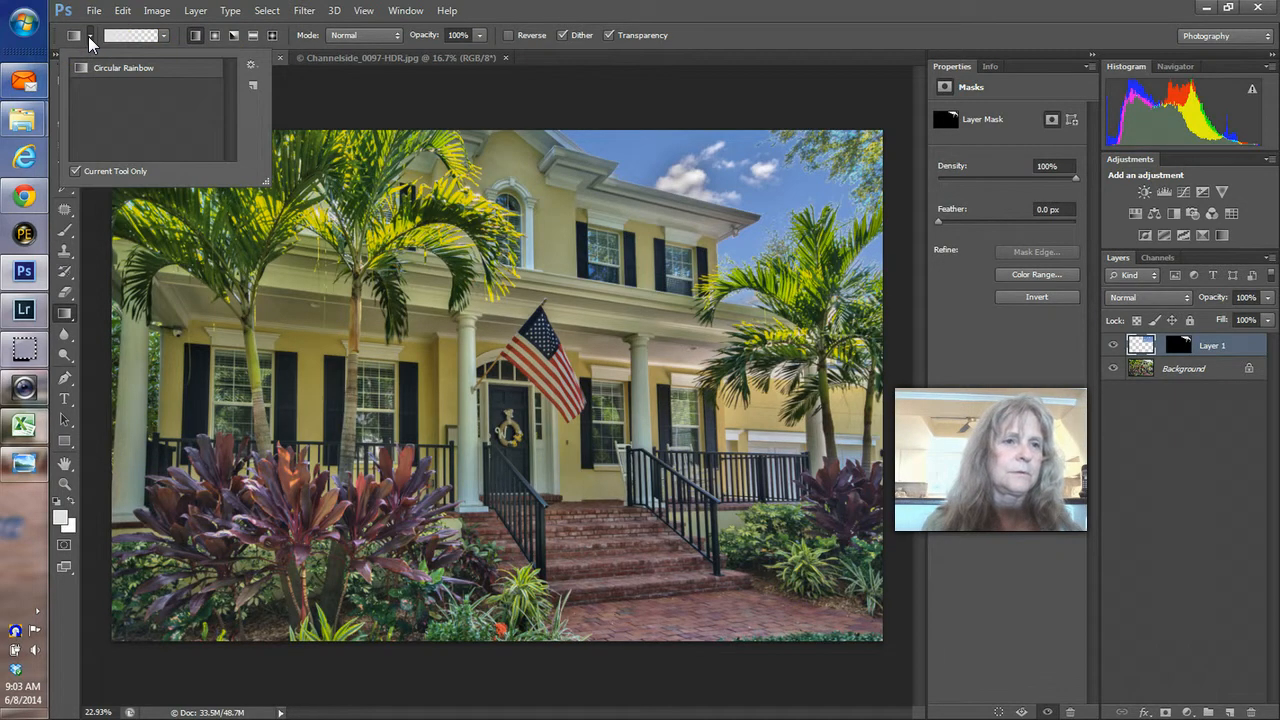
pyautogui.click(251, 65)
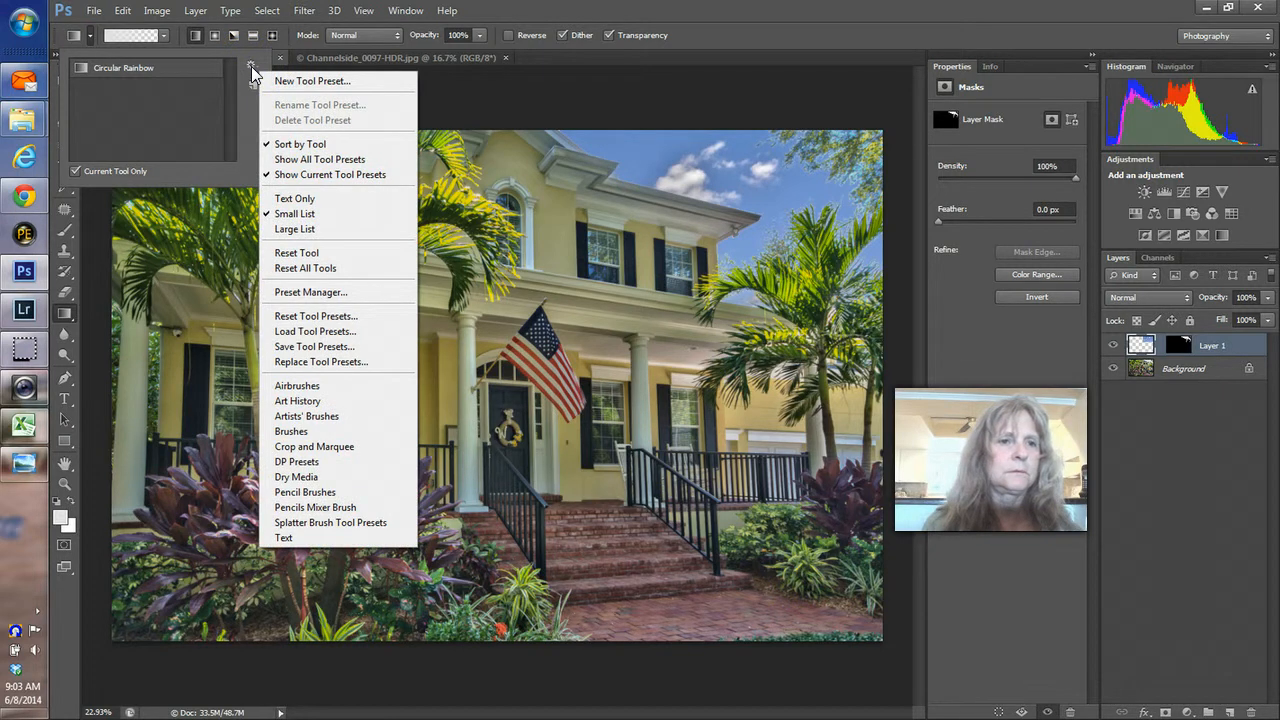
pyautogui.click(251, 66)
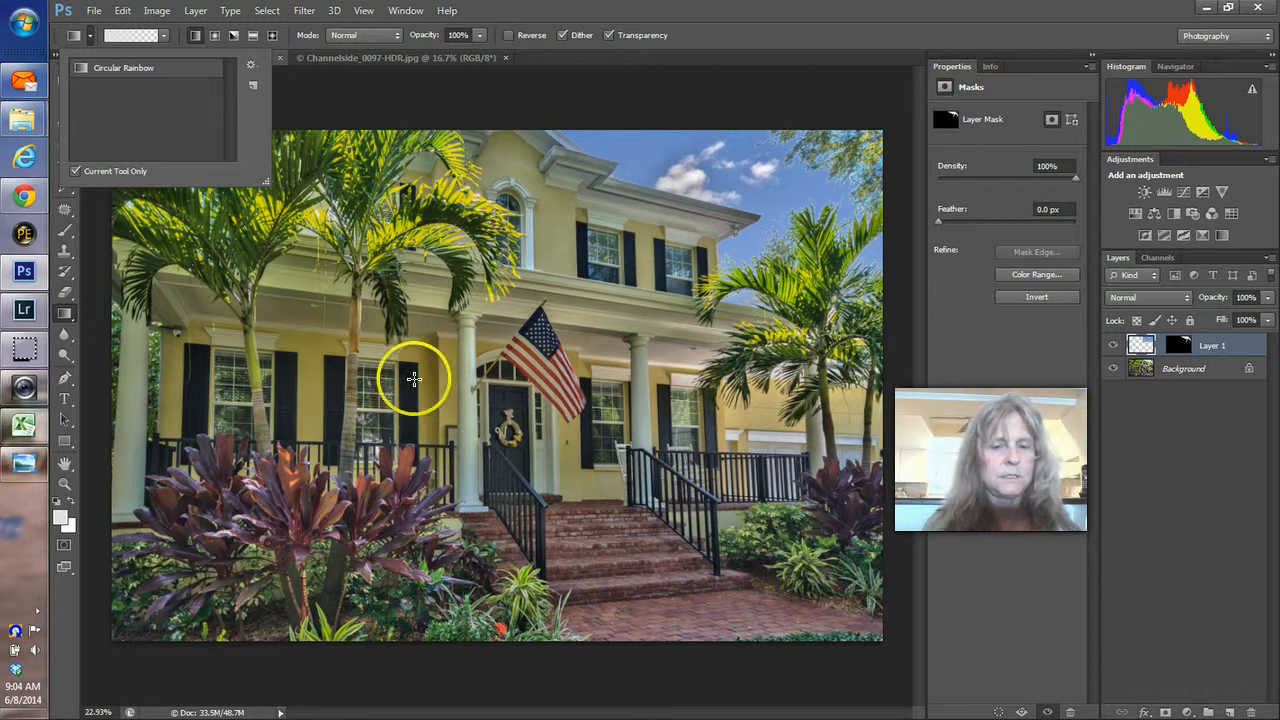
pyautogui.click(940, 327)
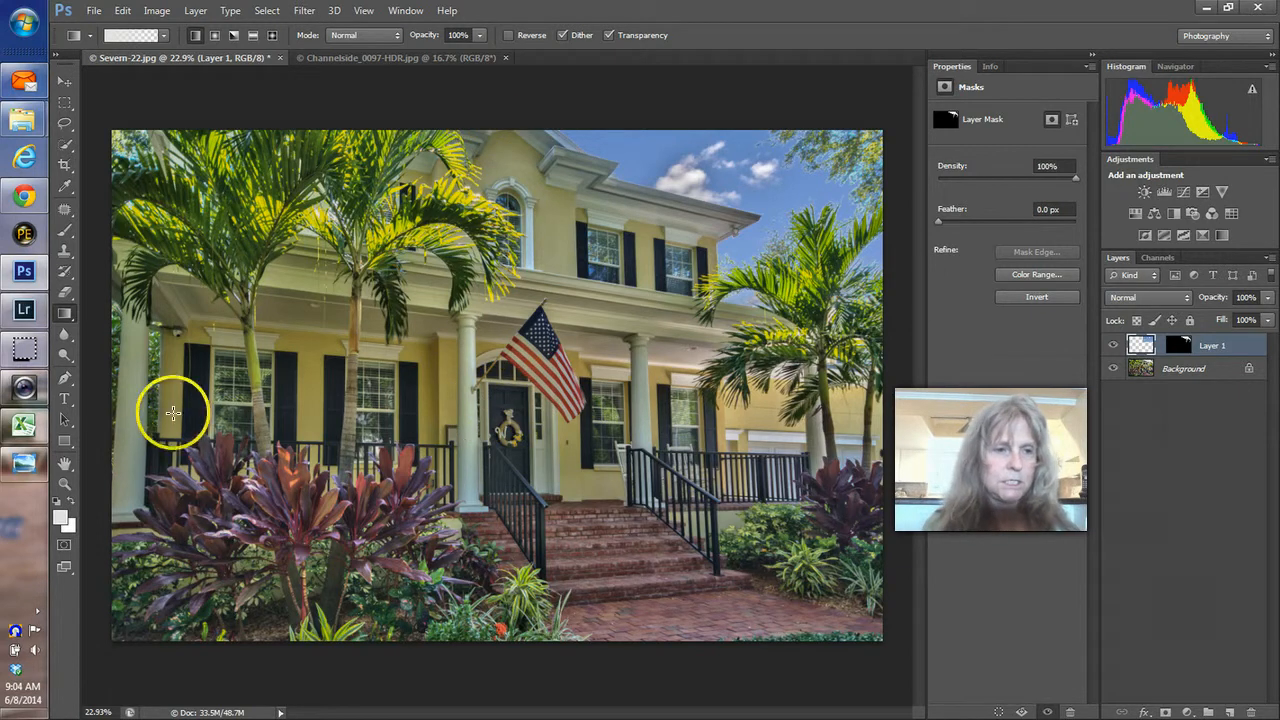
# Lighten the lower sky on Layer 1 with upward gradients using a white foreground color, and flatten the image
pyautogui.click(70, 499)
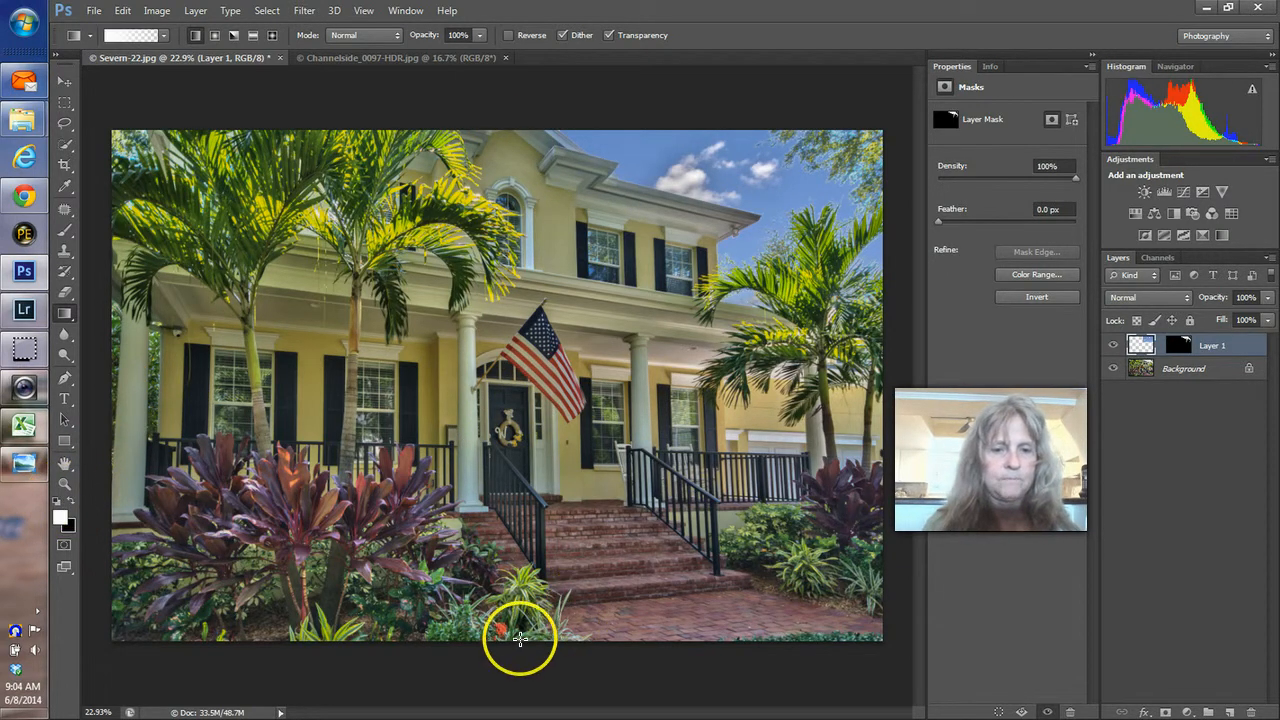
pyautogui.moveTo(511, 642); pyautogui.dragTo(510, 122)
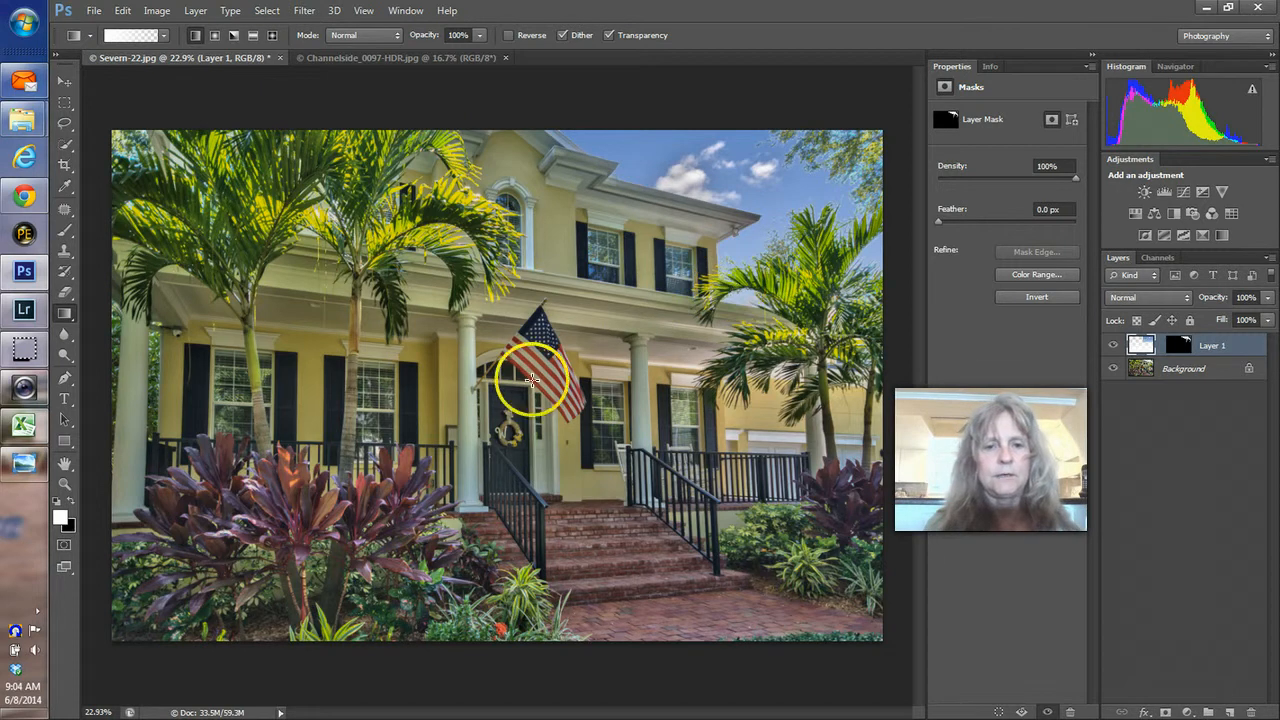
pyautogui.moveTo(517, 435); pyautogui.dragTo(498, 141)
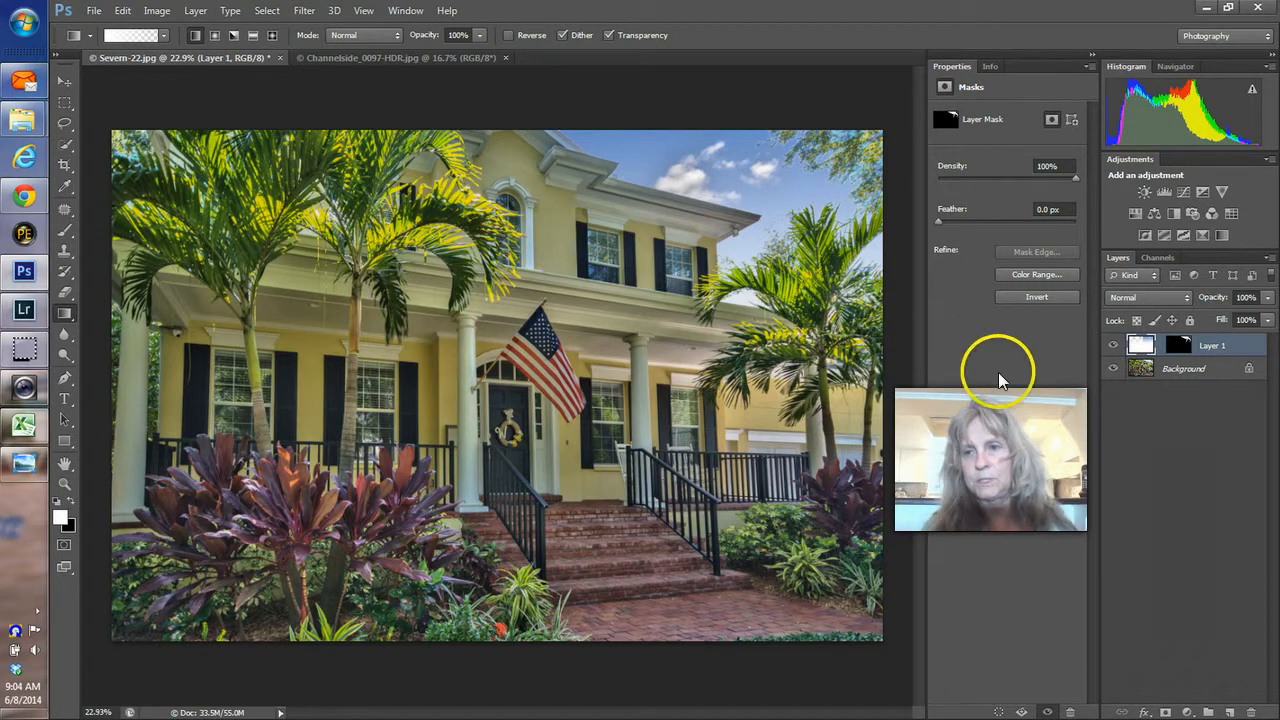
pyautogui.rightClick(1170, 370)
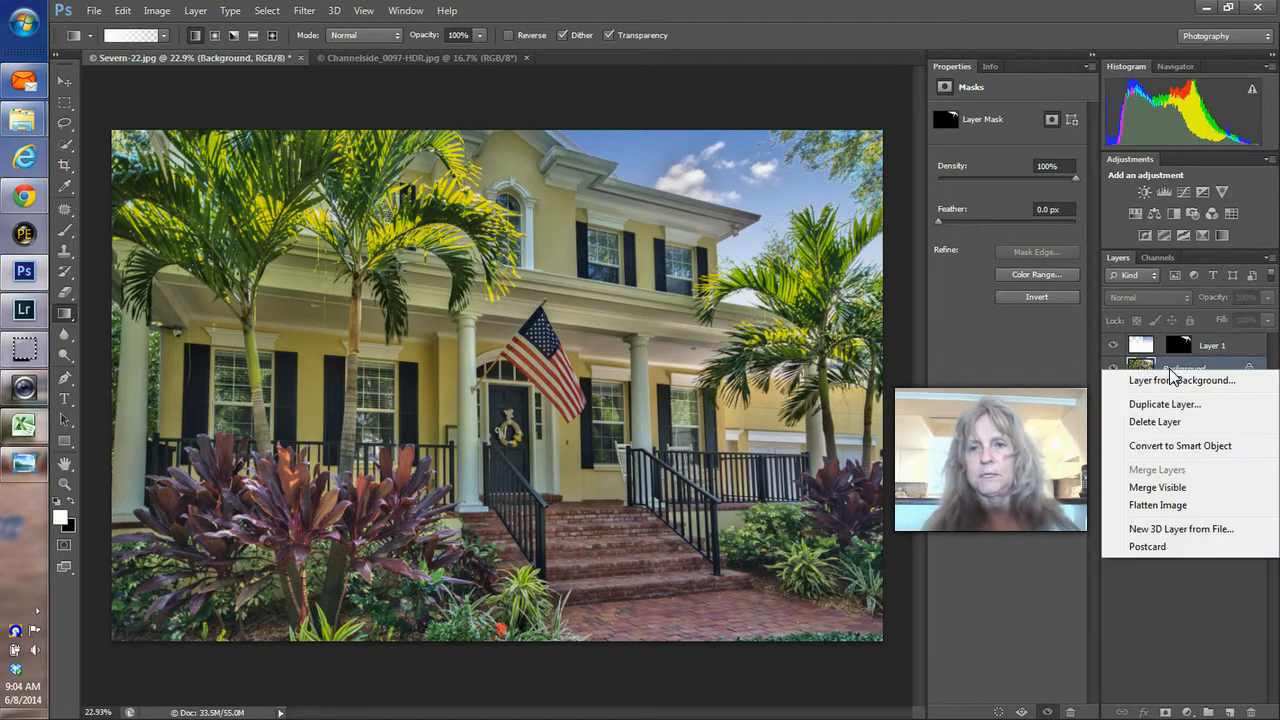
pyautogui.click(1162, 505)
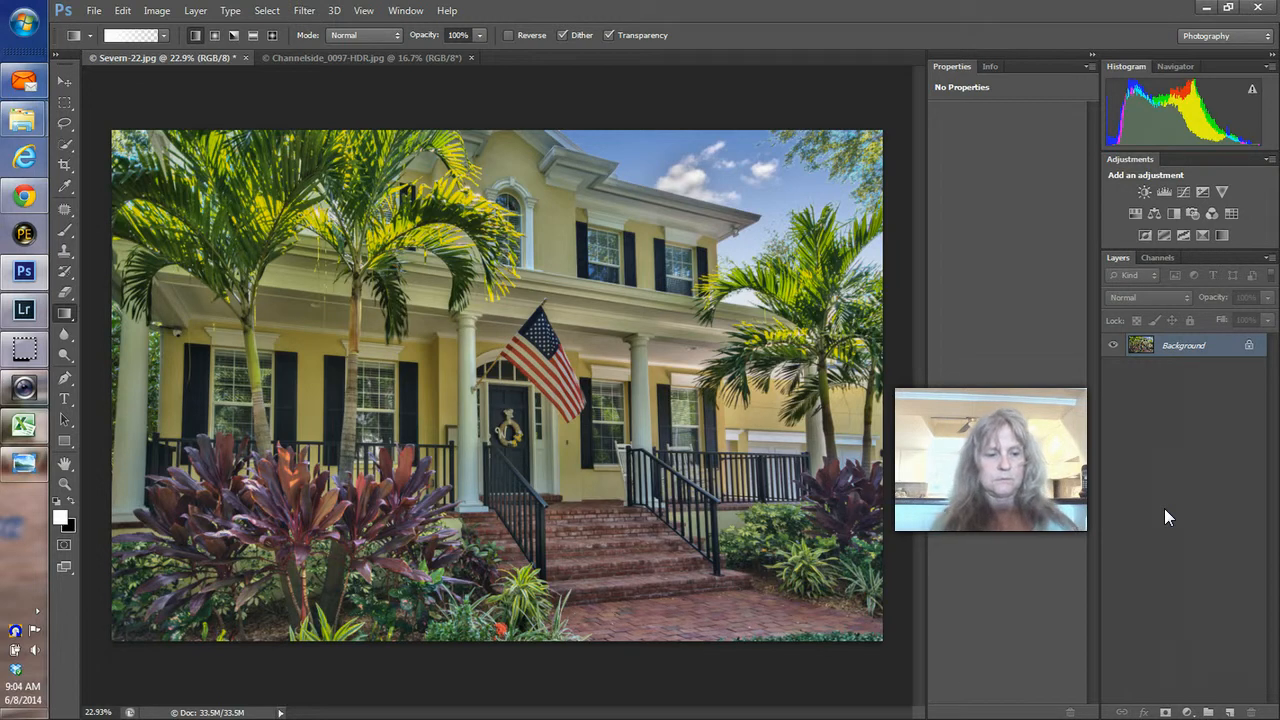
# Close Severn-22.jpg and save its changes as a baseline standard JPEG at quality 8
pyautogui.hotkey('ctrl', 'w')
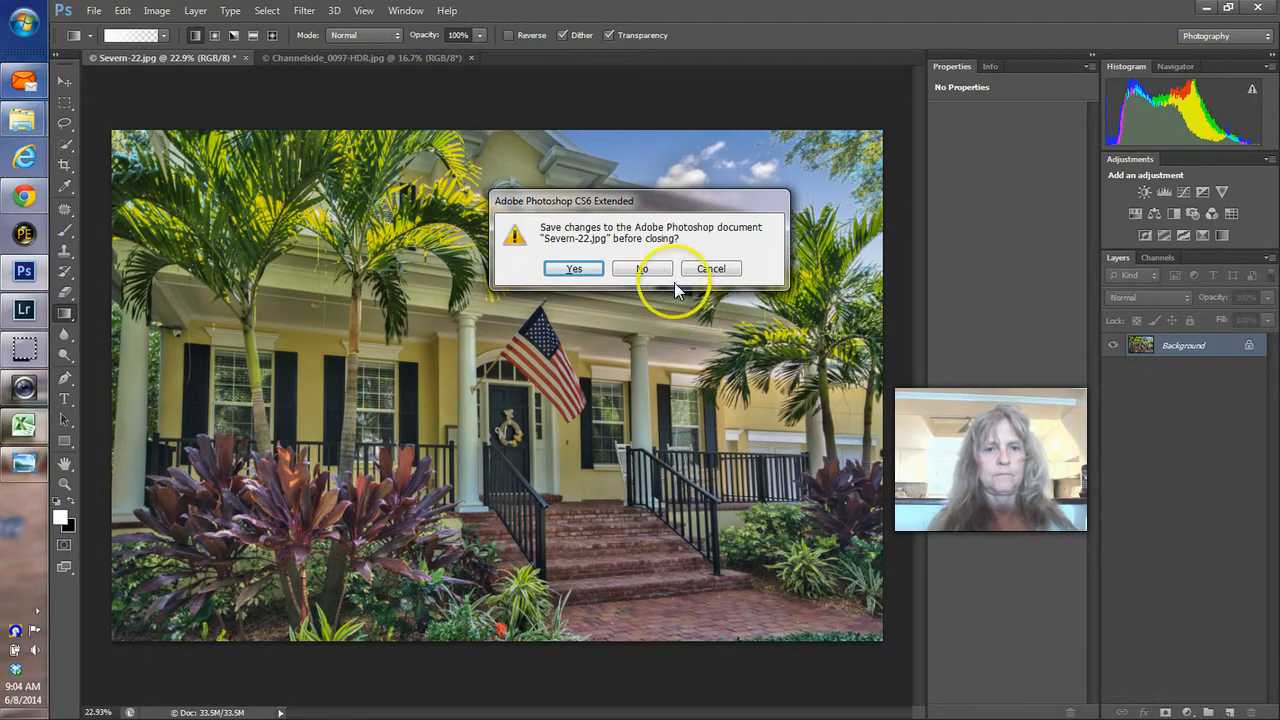
pyautogui.click(588, 269)
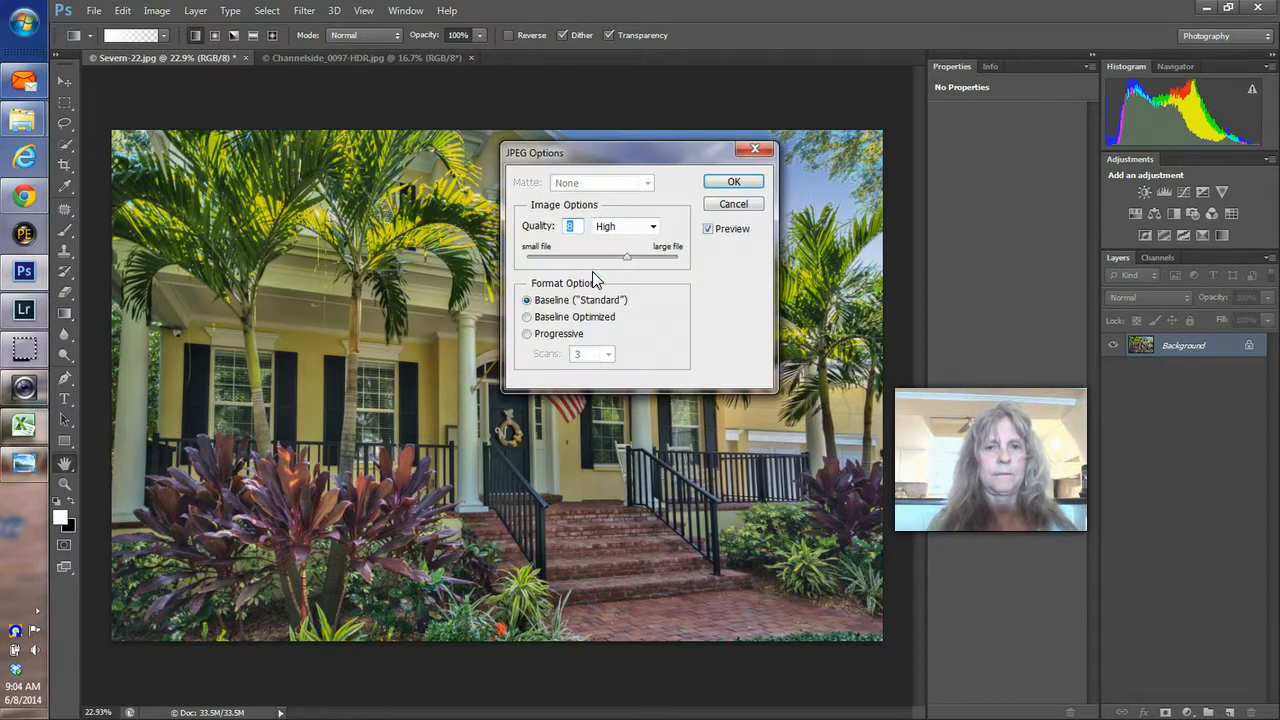
pyautogui.click(730, 182)
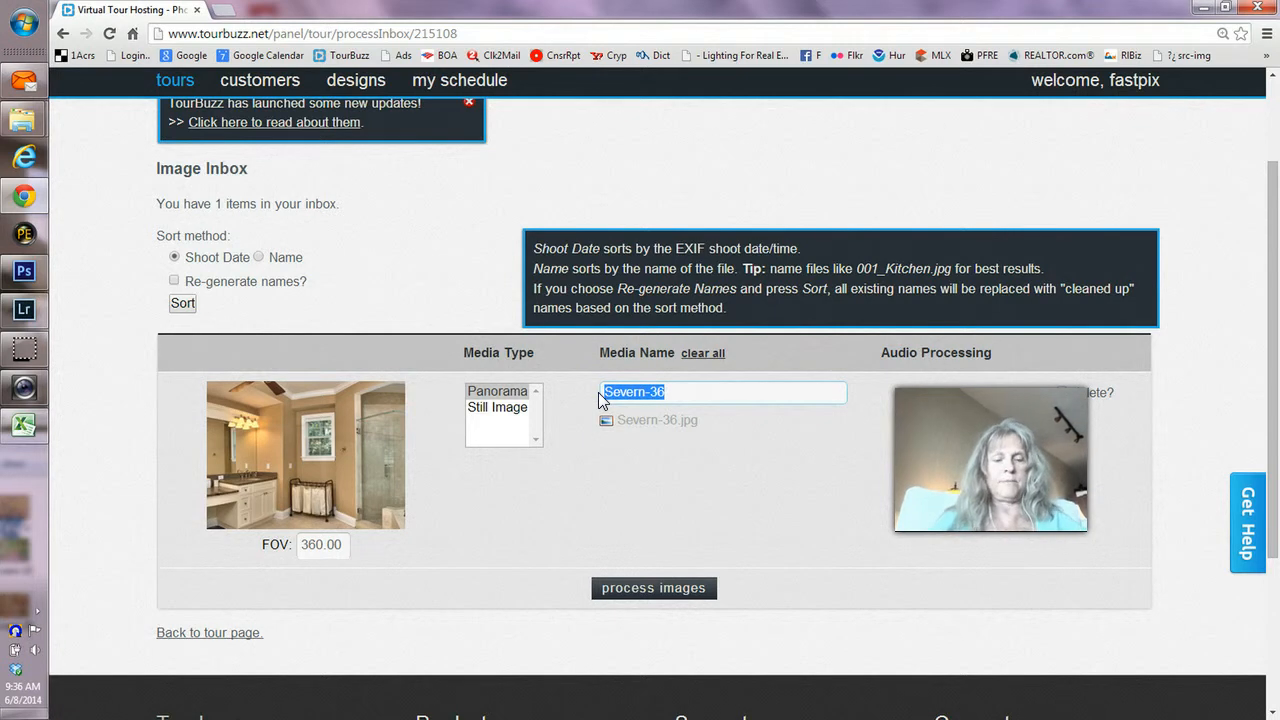
# In the Tourbuzz image inbox, set the media name of the Severn-36.jpg panorama to the suggested Master Bath
pyautogui.write('mas')
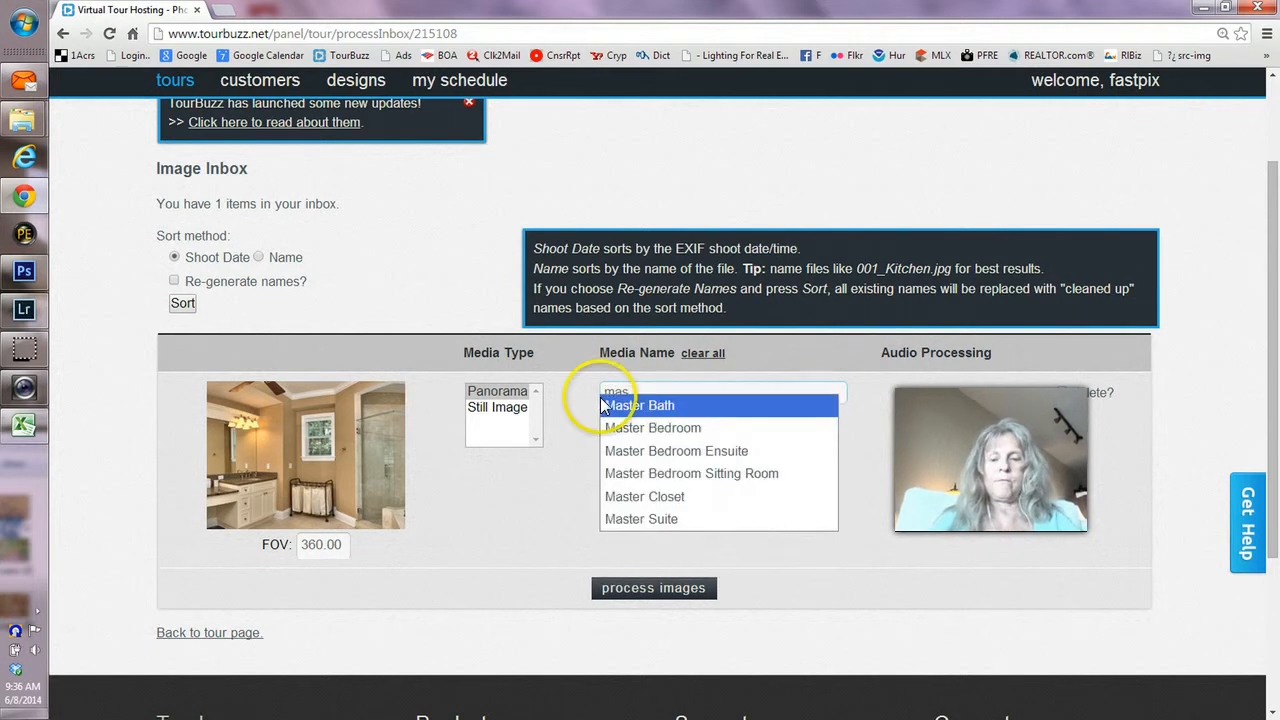
pyautogui.click(601, 399)
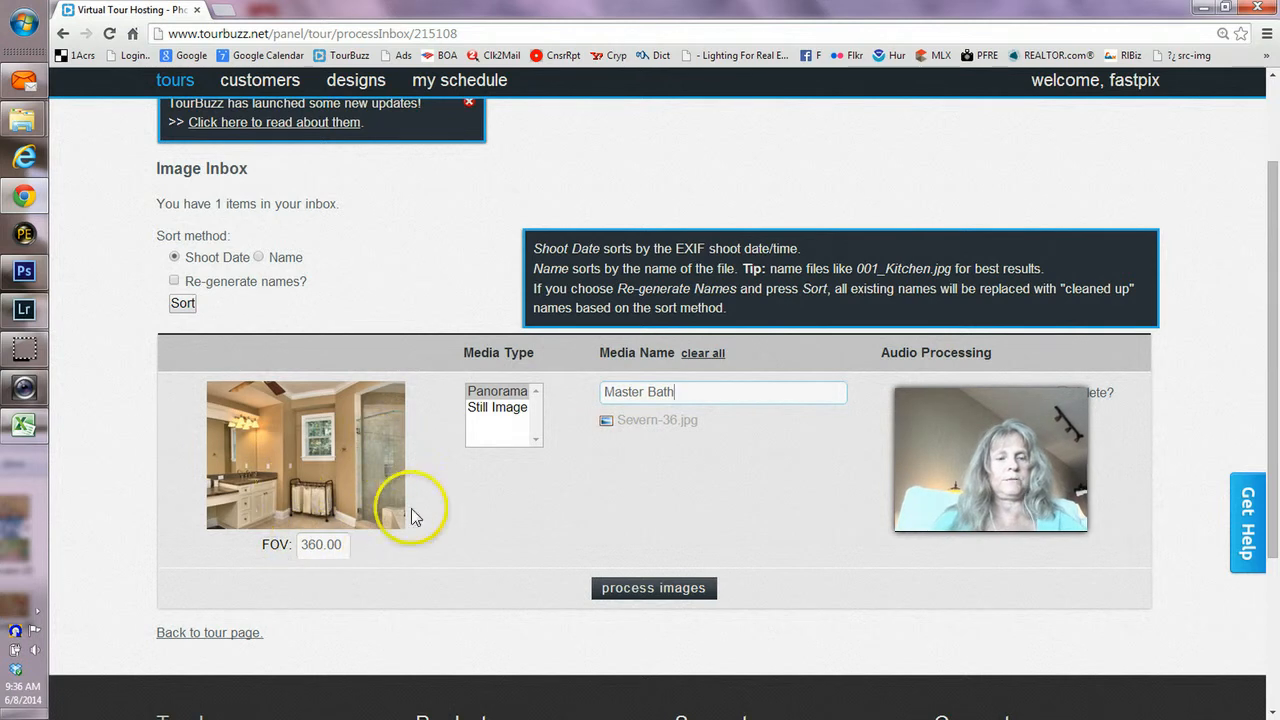
# View the Severn-36 panorama from the finals folder at full size to judge its field of view, and return to the image inbox
pyautogui.moveTo(24, 197)
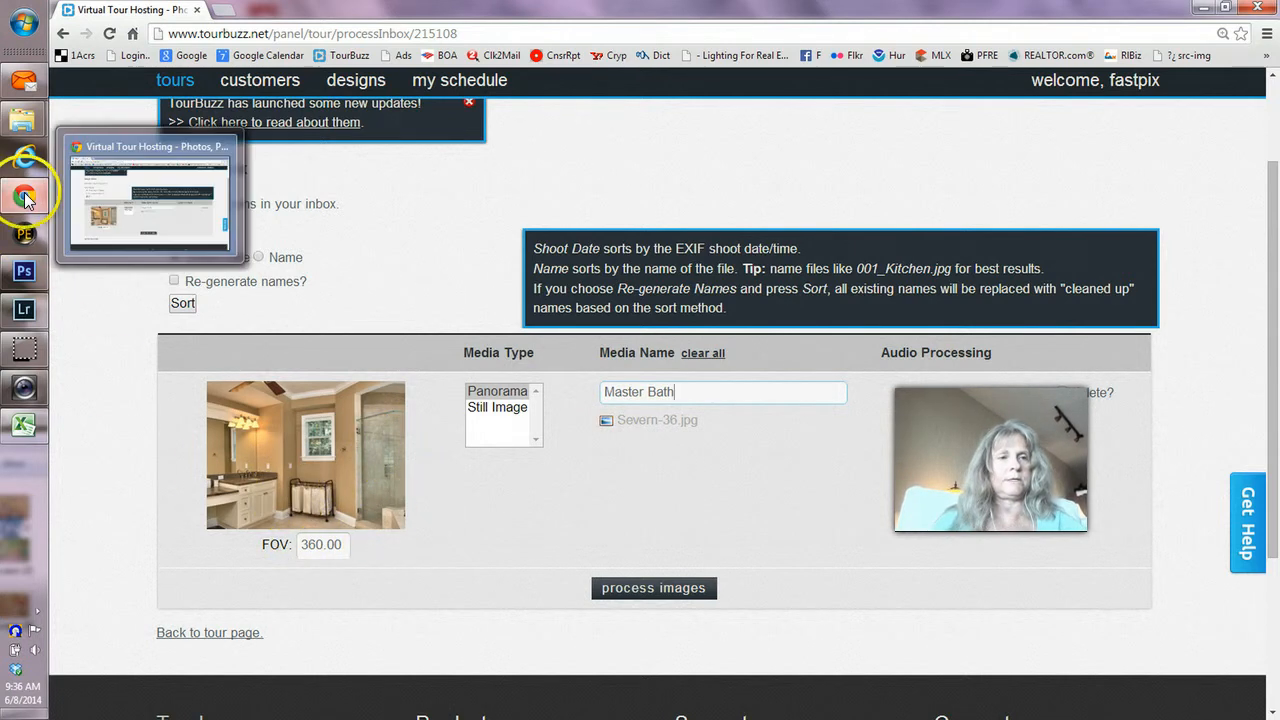
pyautogui.moveTo(22, 118)
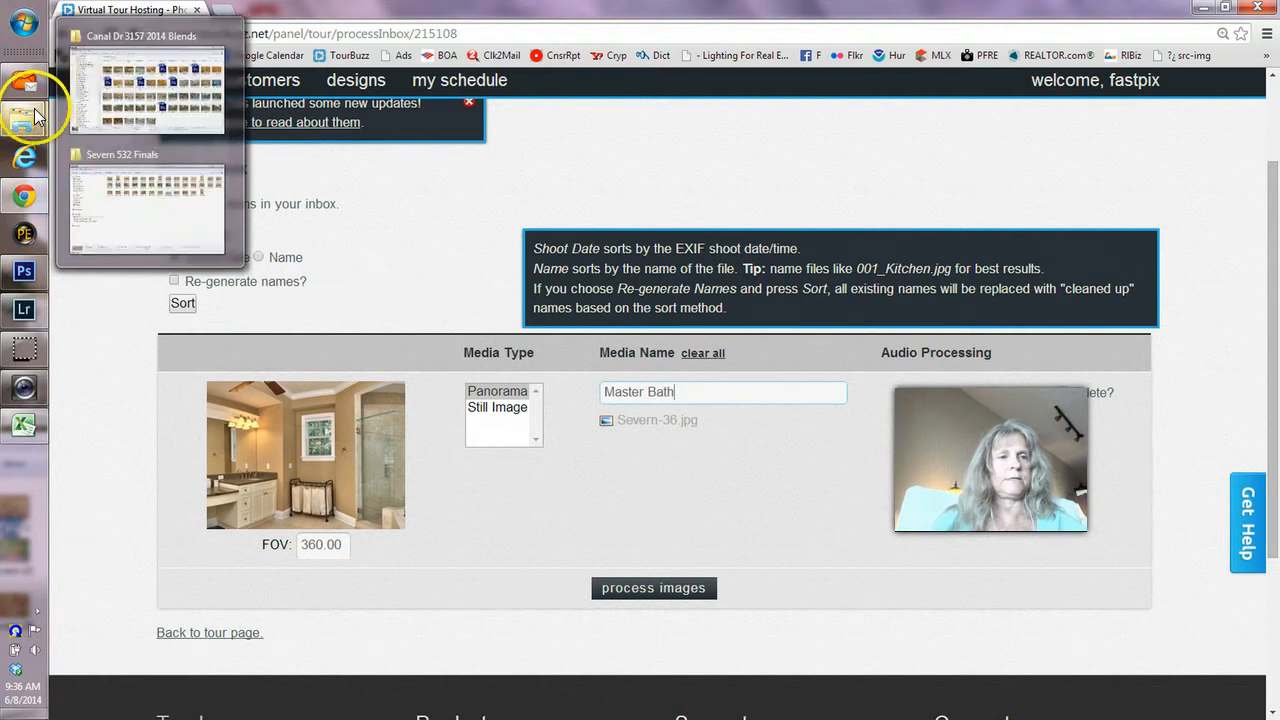
pyautogui.click(95, 150)
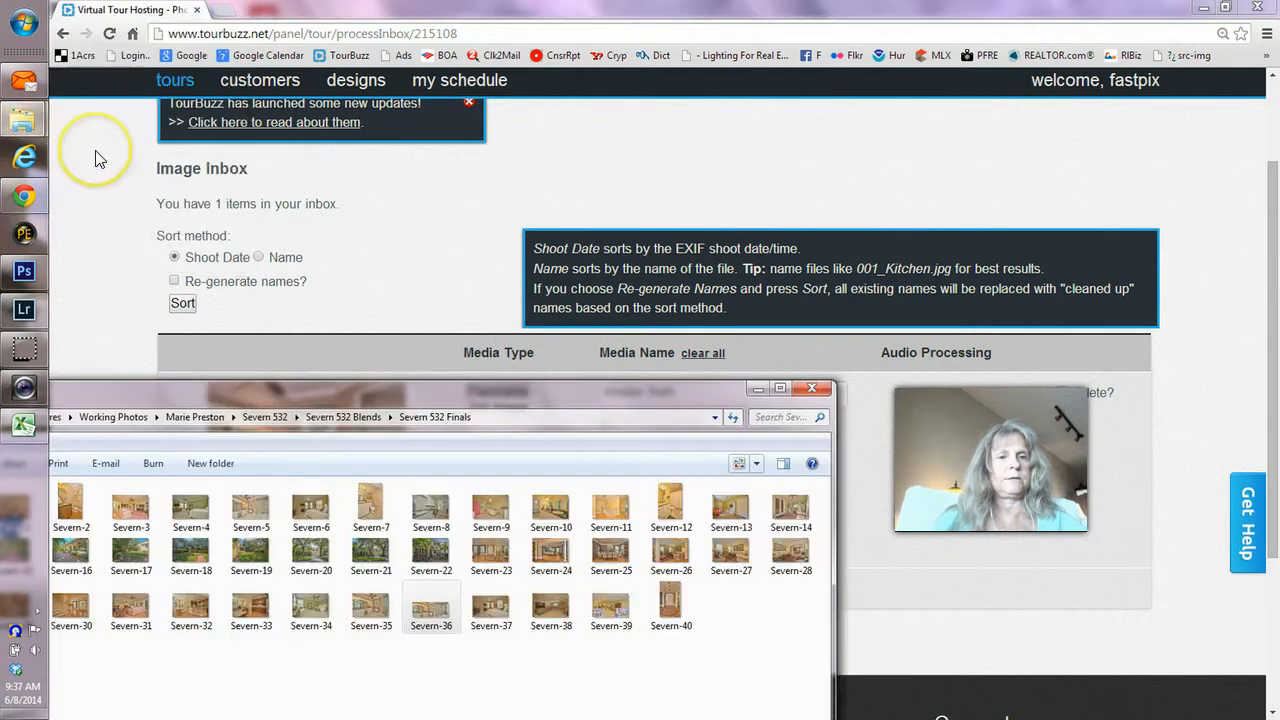
pyautogui.doubleClick(432, 615)
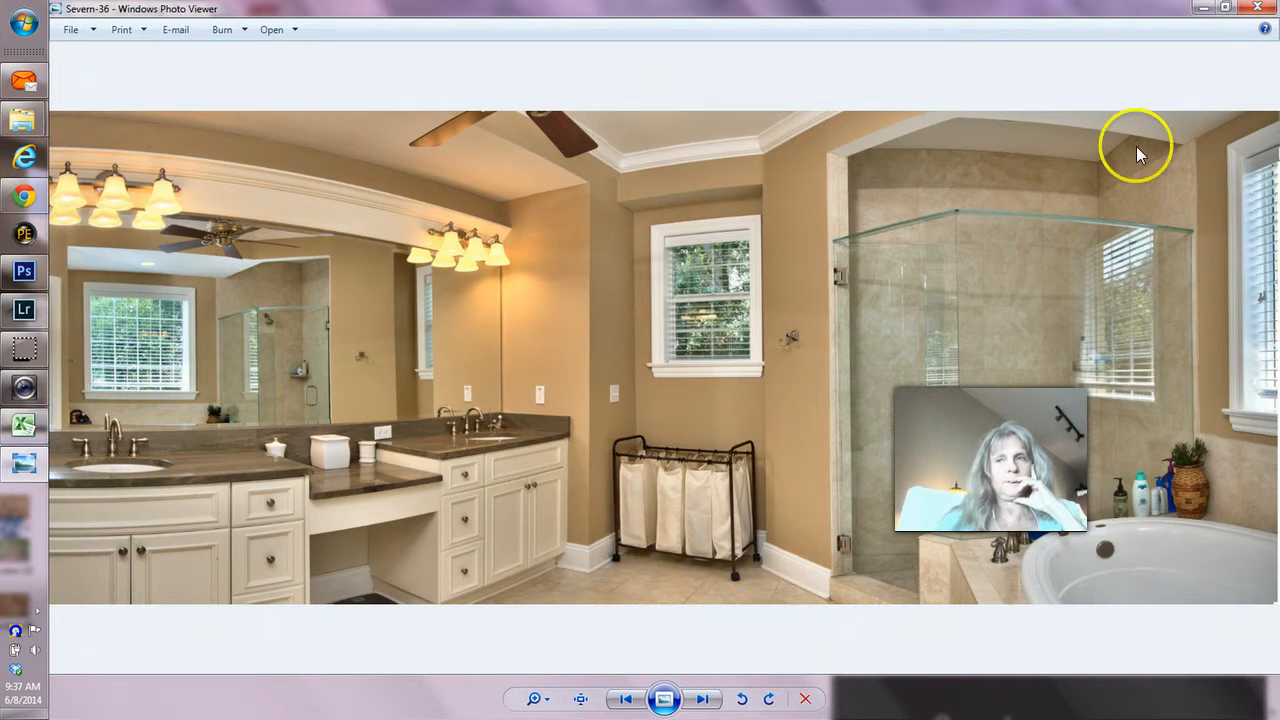
pyautogui.click(1256, 10)
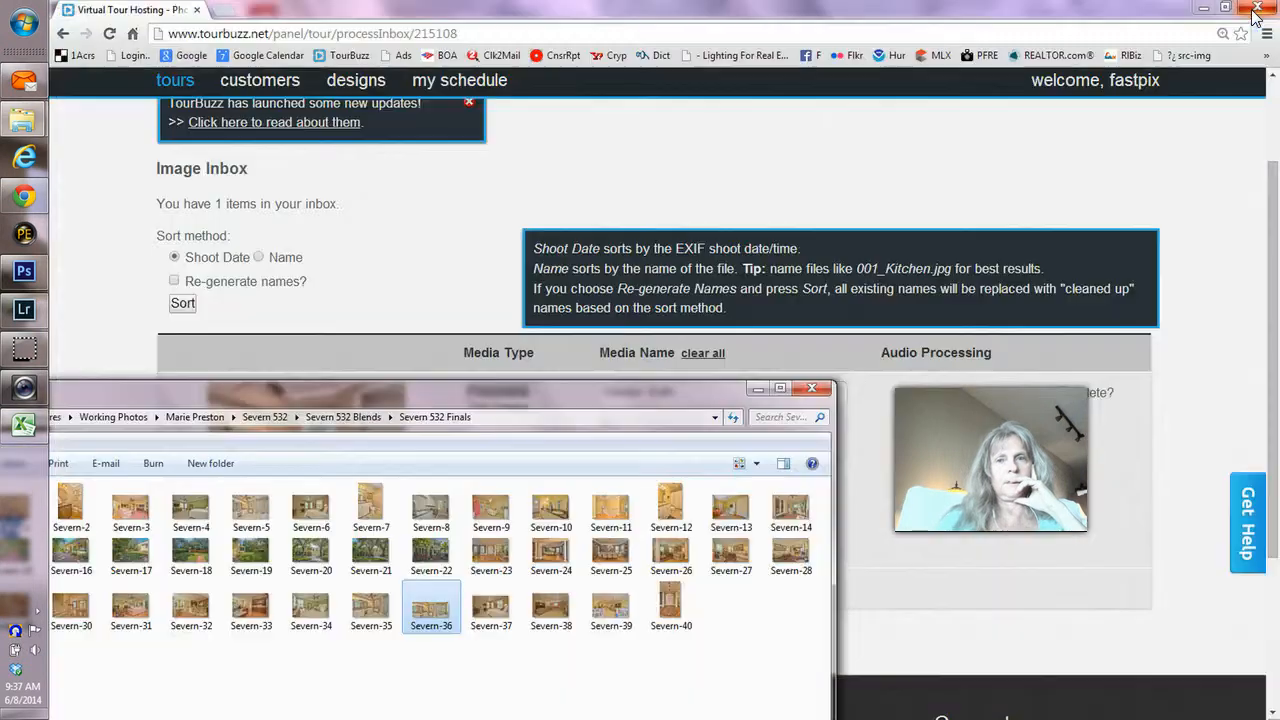
pyautogui.click(756, 390)
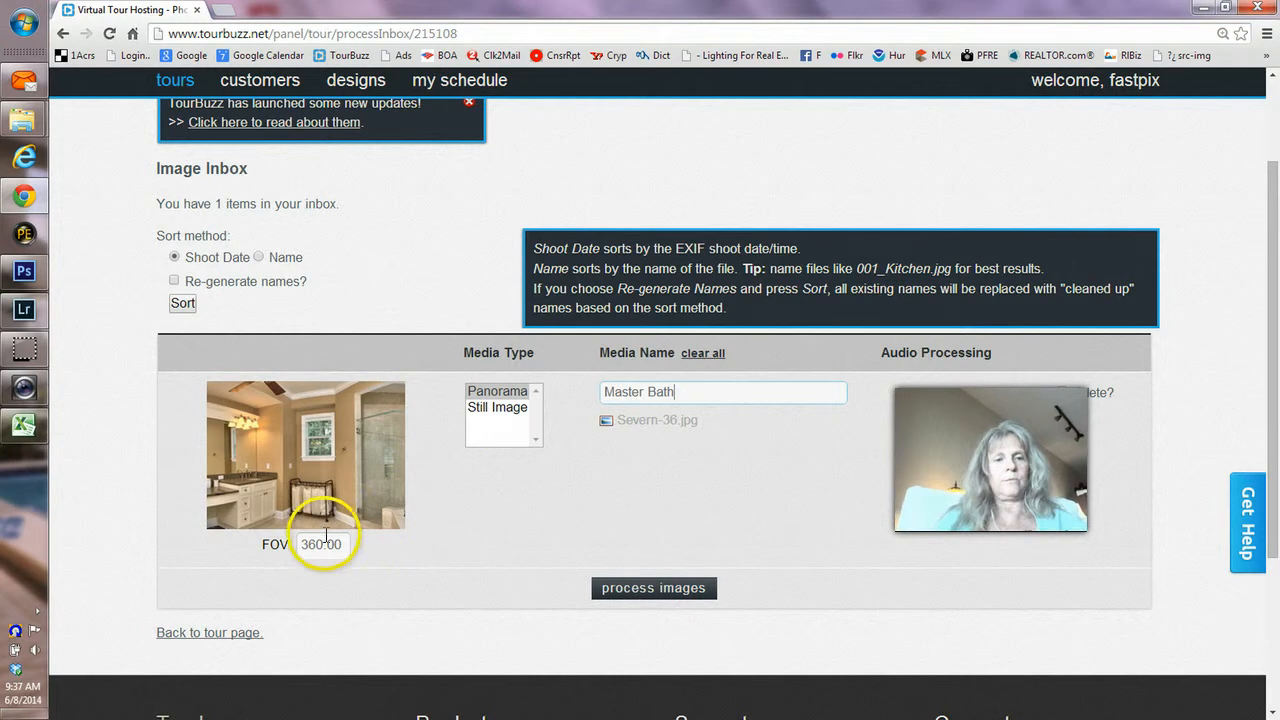
# Set the Master Bath panorama's field of view to 90.00 and process the inbox image into the tour
pyautogui.moveTo(320, 544); pyautogui.dragTo(297, 543)
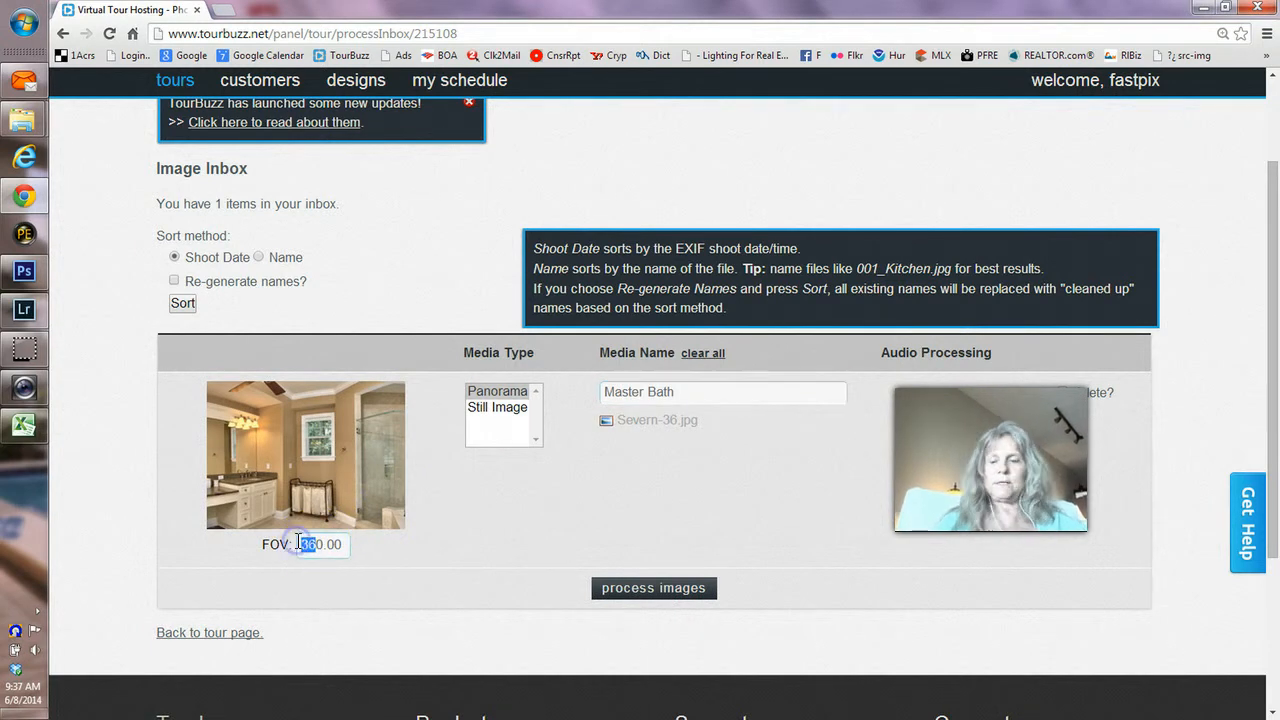
pyautogui.write('9')
pyautogui.click(327, 553)
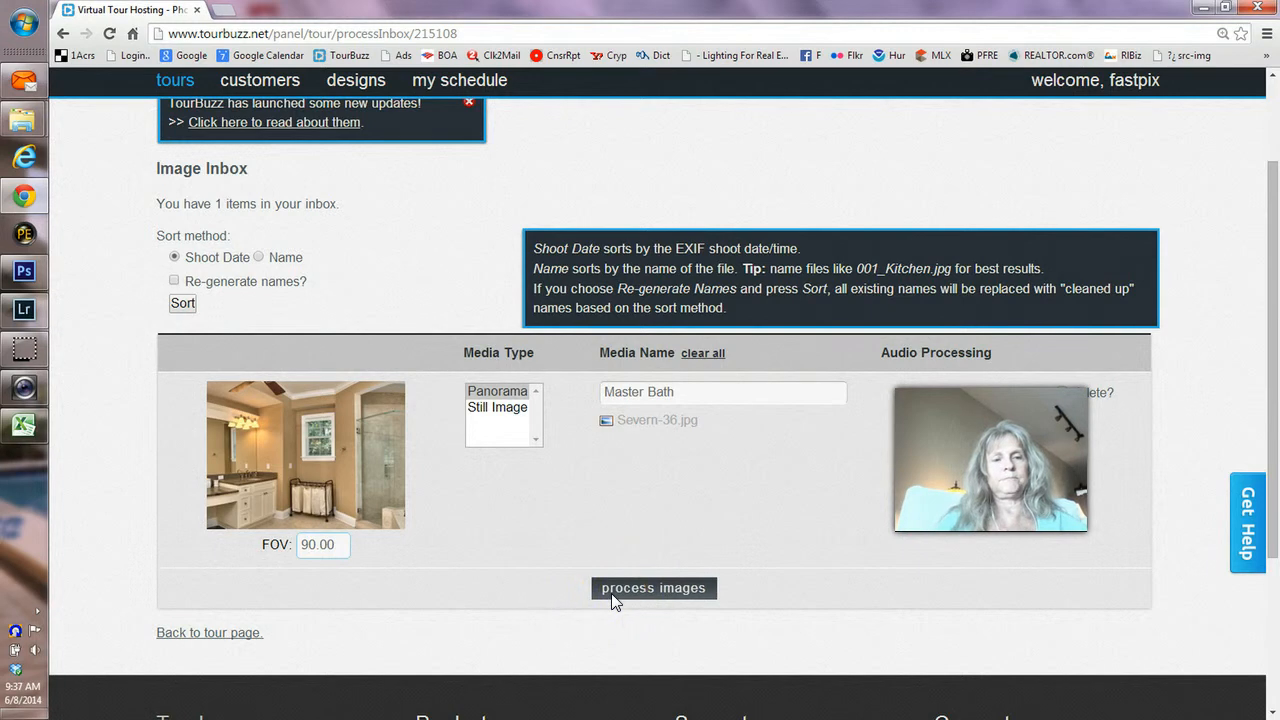
pyautogui.click(612, 592)
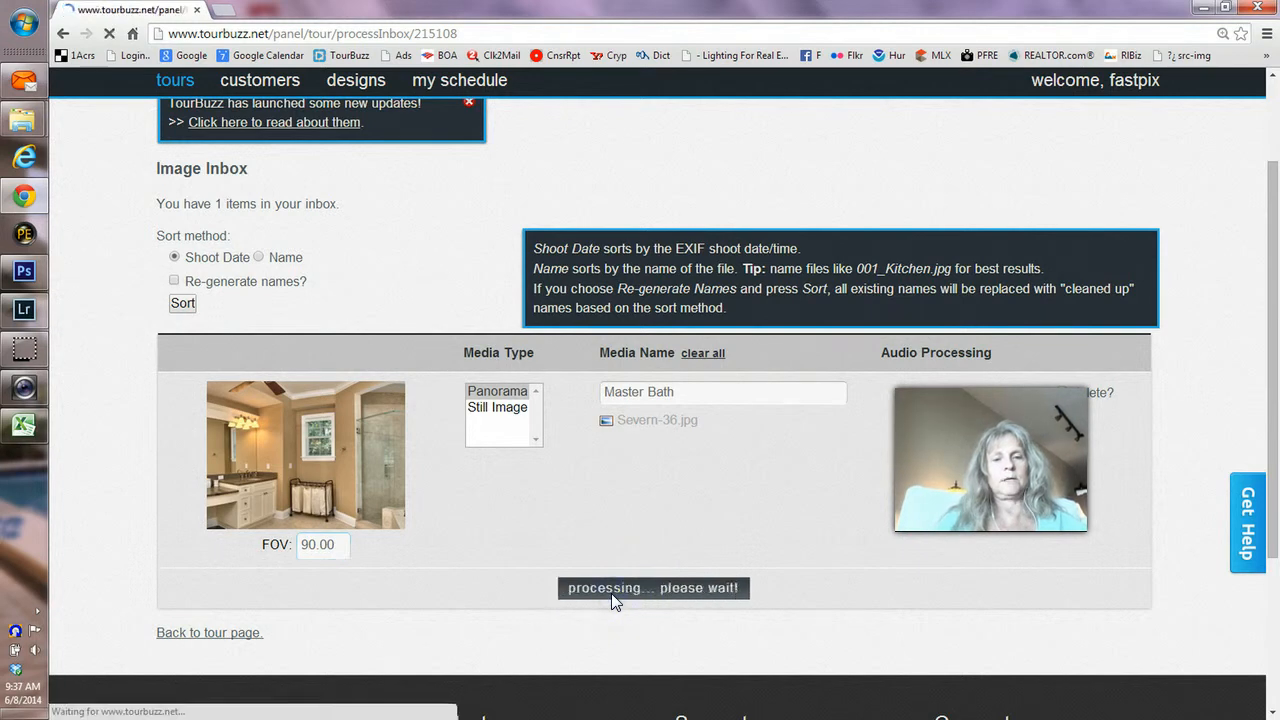
pyautogui.click(590, 540)
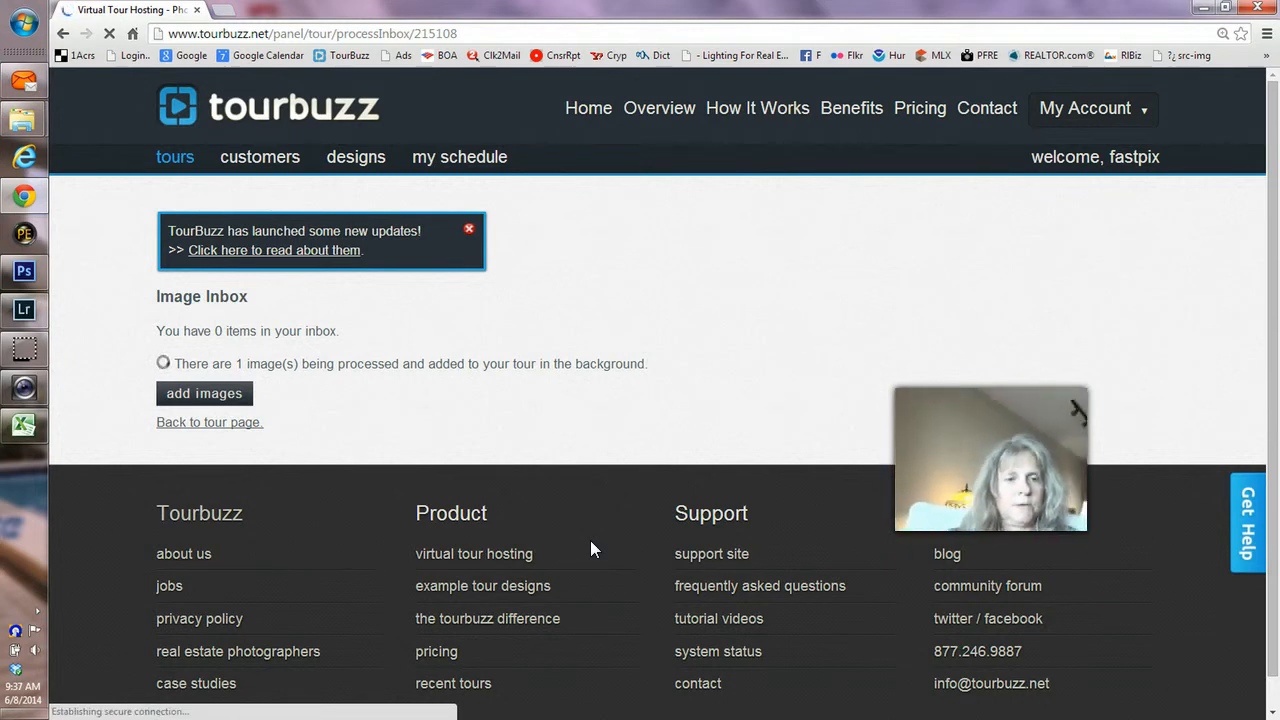
pyautogui.click(542, 548)
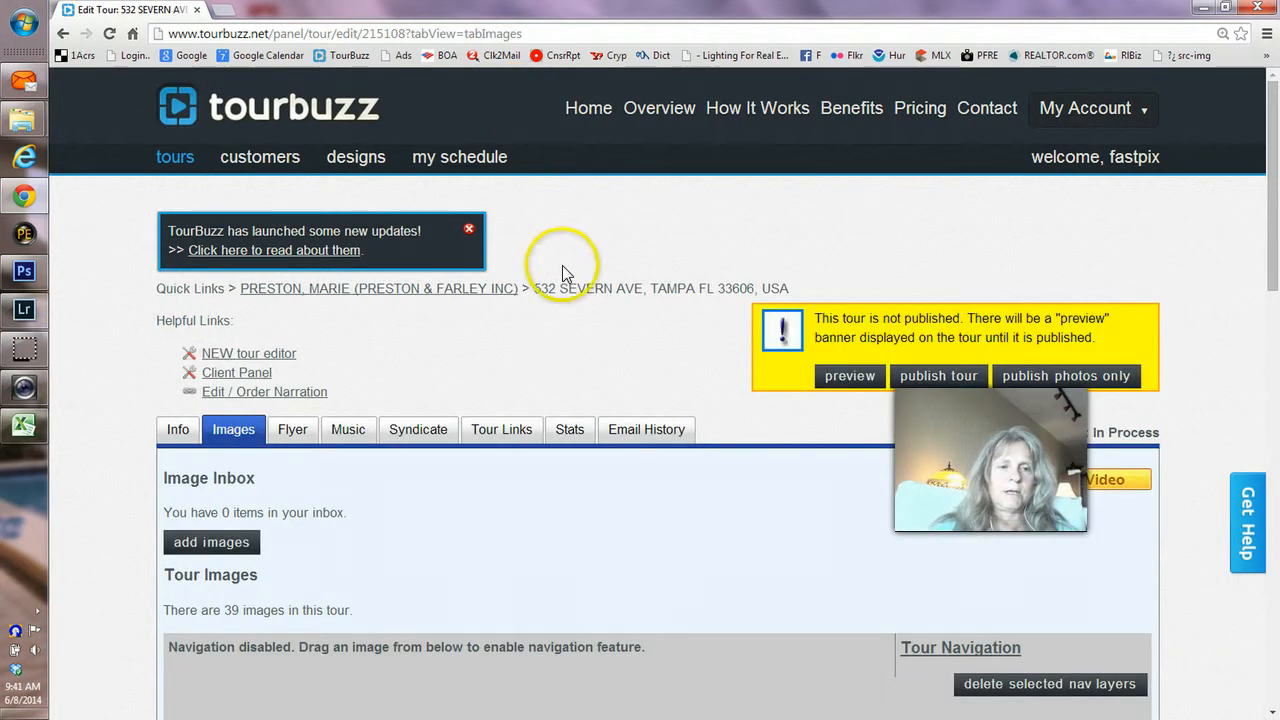
# Open the tour in the new tour editor and shrink the thumbnails until all the tour images fit in view
pyautogui.click(279, 364)
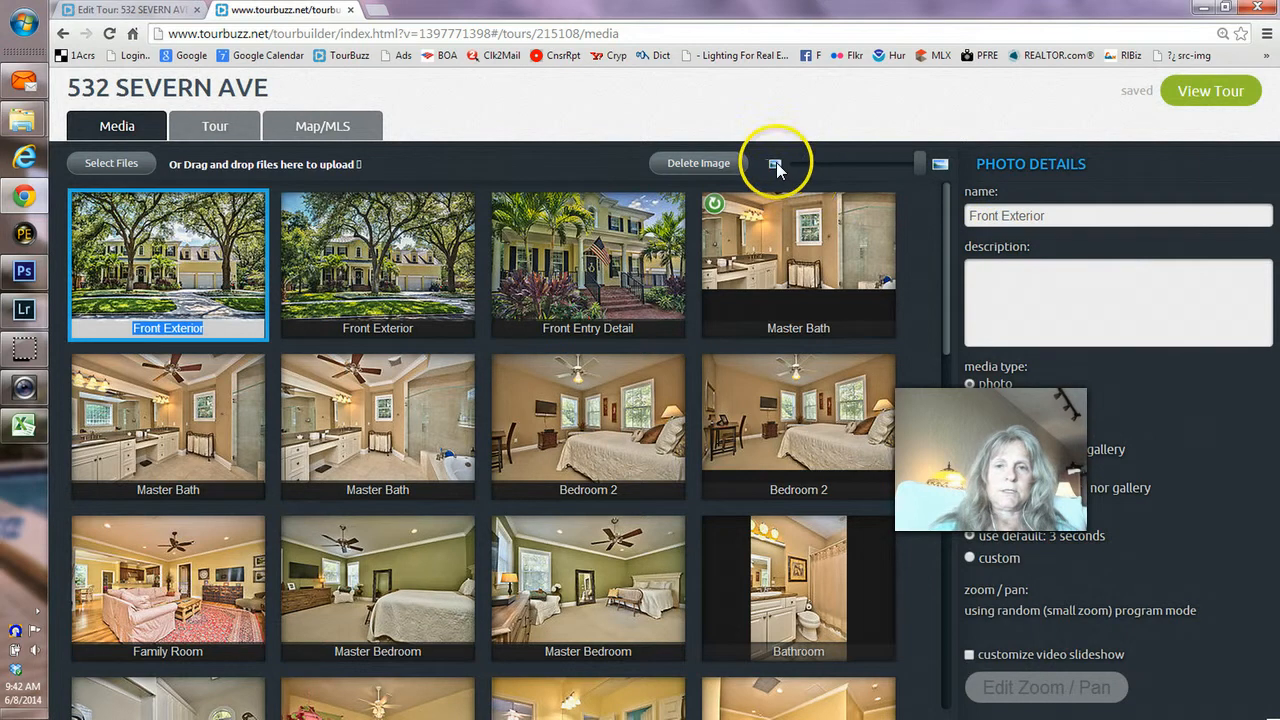
pyautogui.click(810, 164)
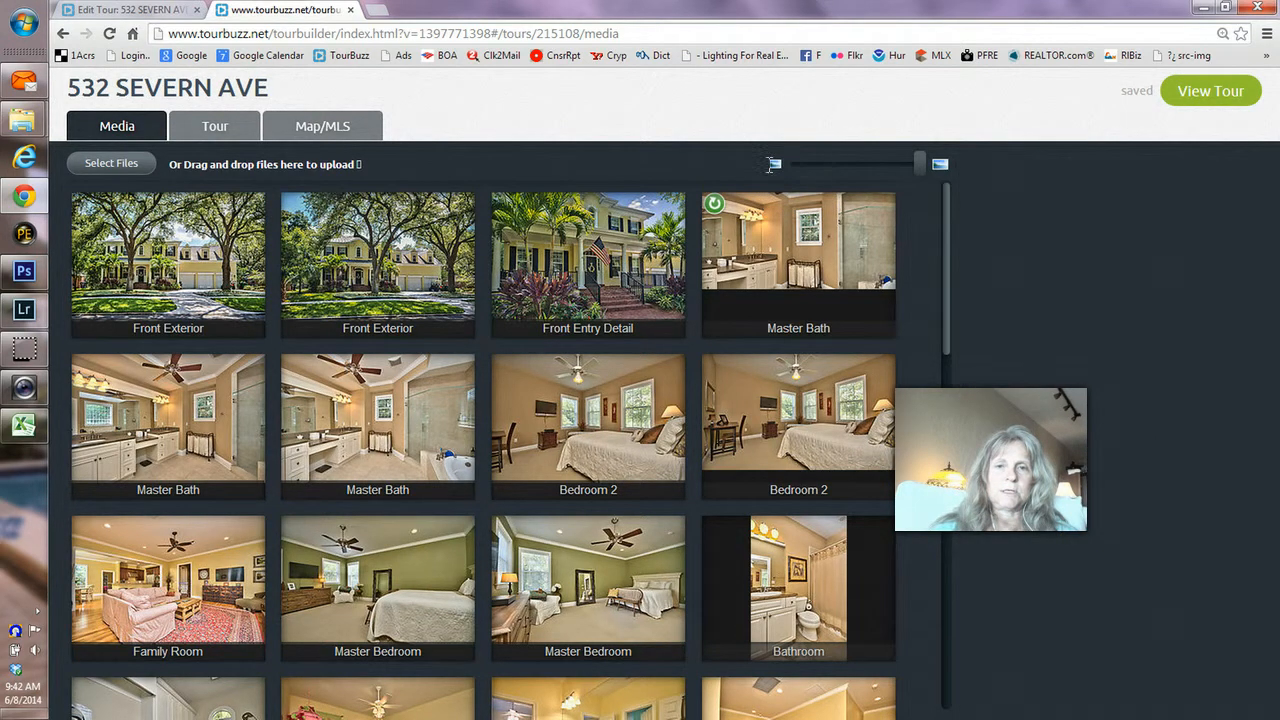
pyautogui.click(820, 208)
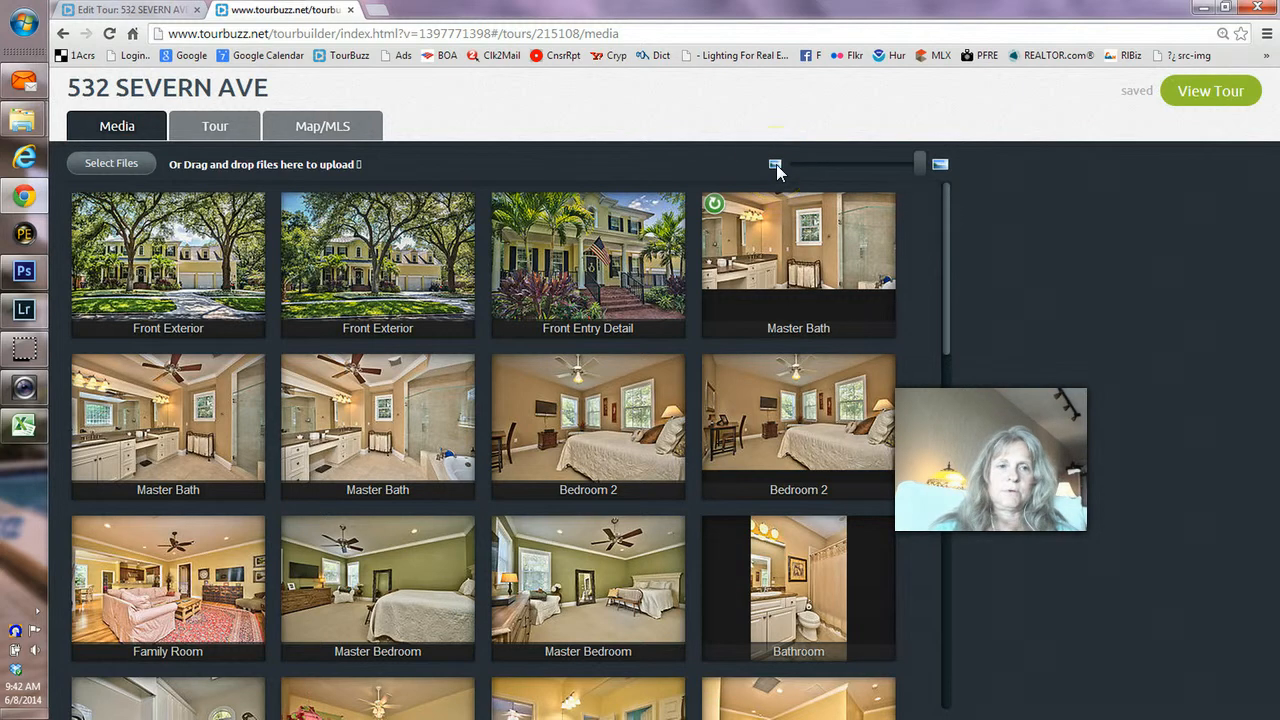
pyautogui.click(905, 166)
pyautogui.moveTo(918, 161); pyautogui.dragTo(783, 172)
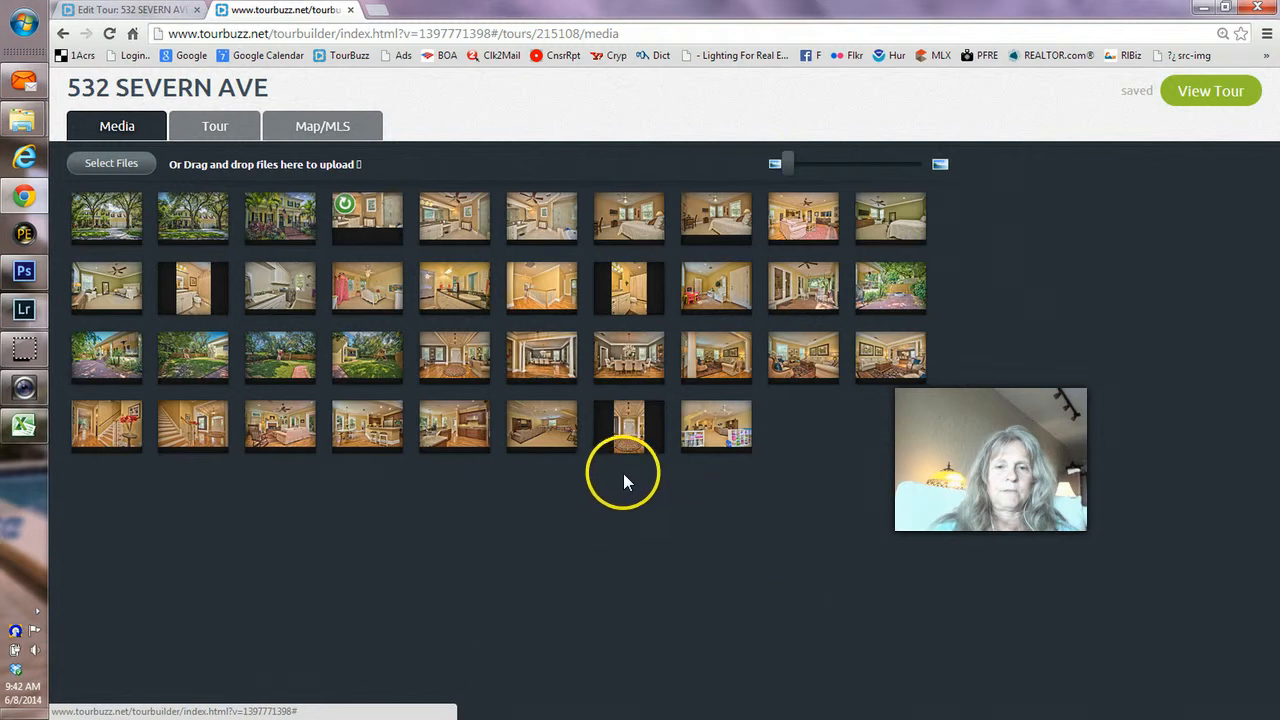
pyautogui.moveTo(790, 162)
pyautogui.mouseDown()
pyautogui.moveTo(806, 164)
pyautogui.moveTo(798, 171)
pyautogui.mouseUp()
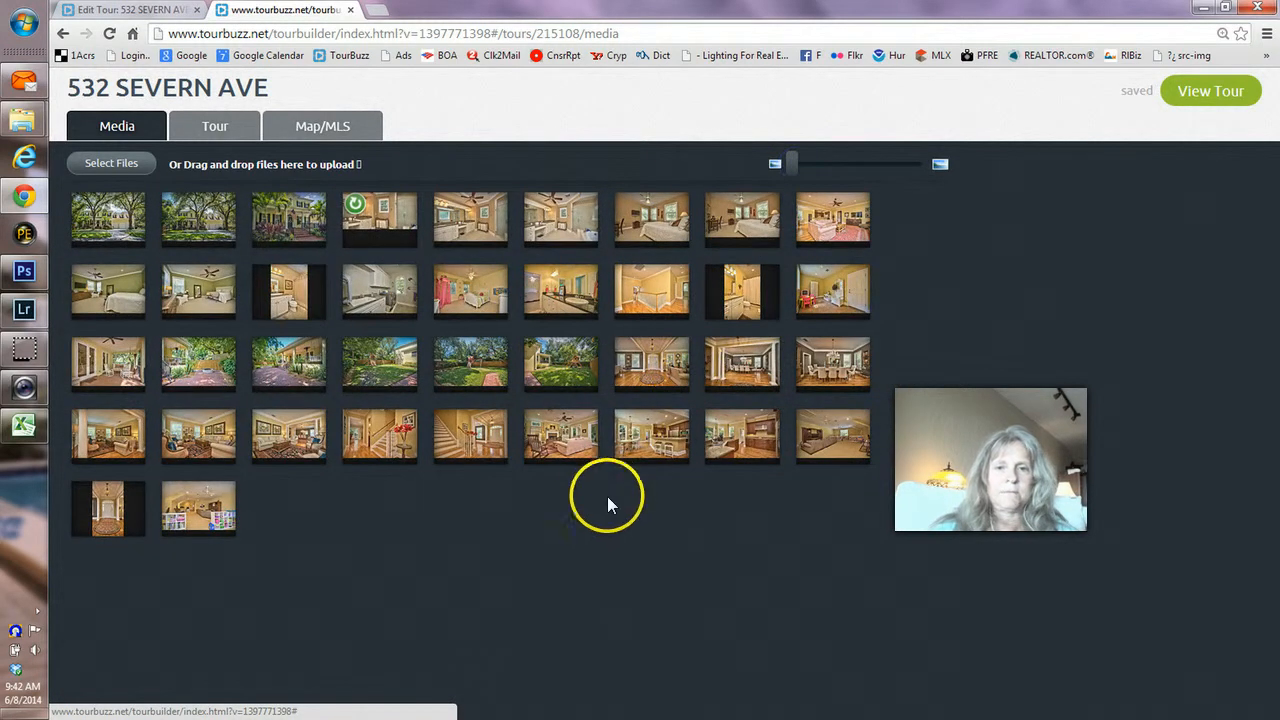
# Move the Entryway photo and the two dining room photos beside it together to directly after the Front Entry Detail photo
pyautogui.click(641, 356)
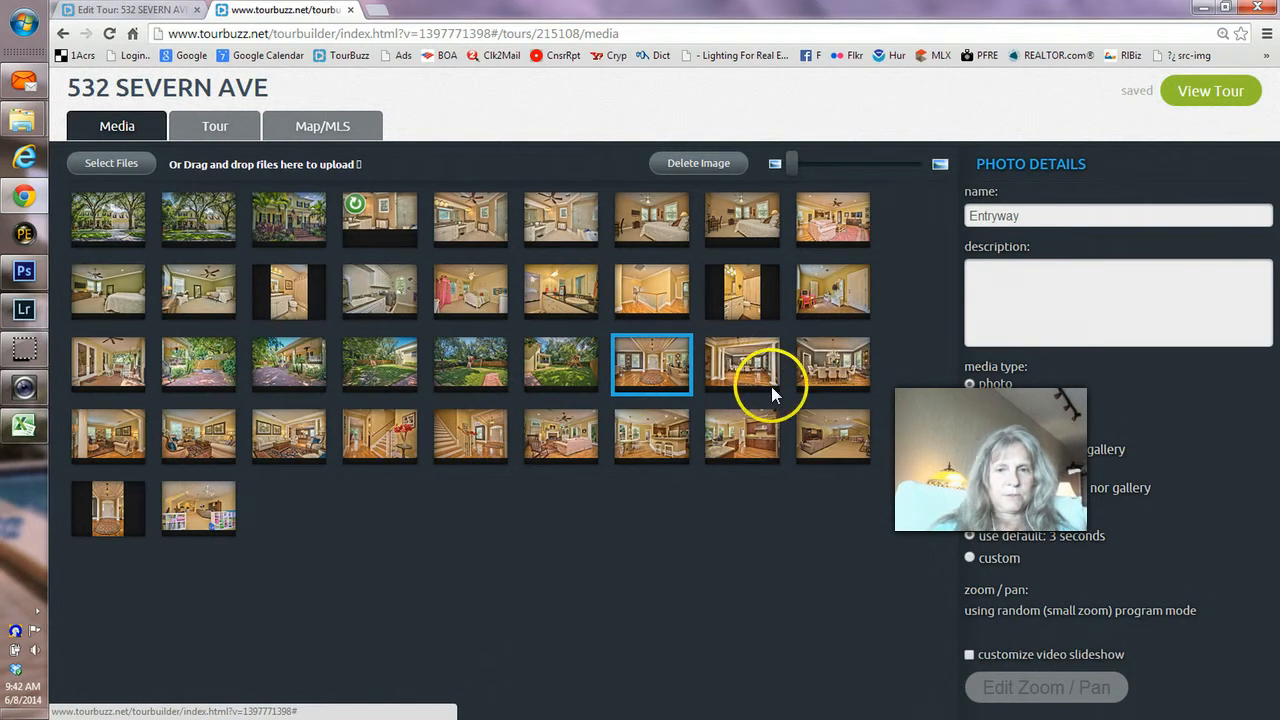
pyautogui.keyDown('ctrl'); pyautogui.click(742, 370); pyautogui.keyUp('ctrl')
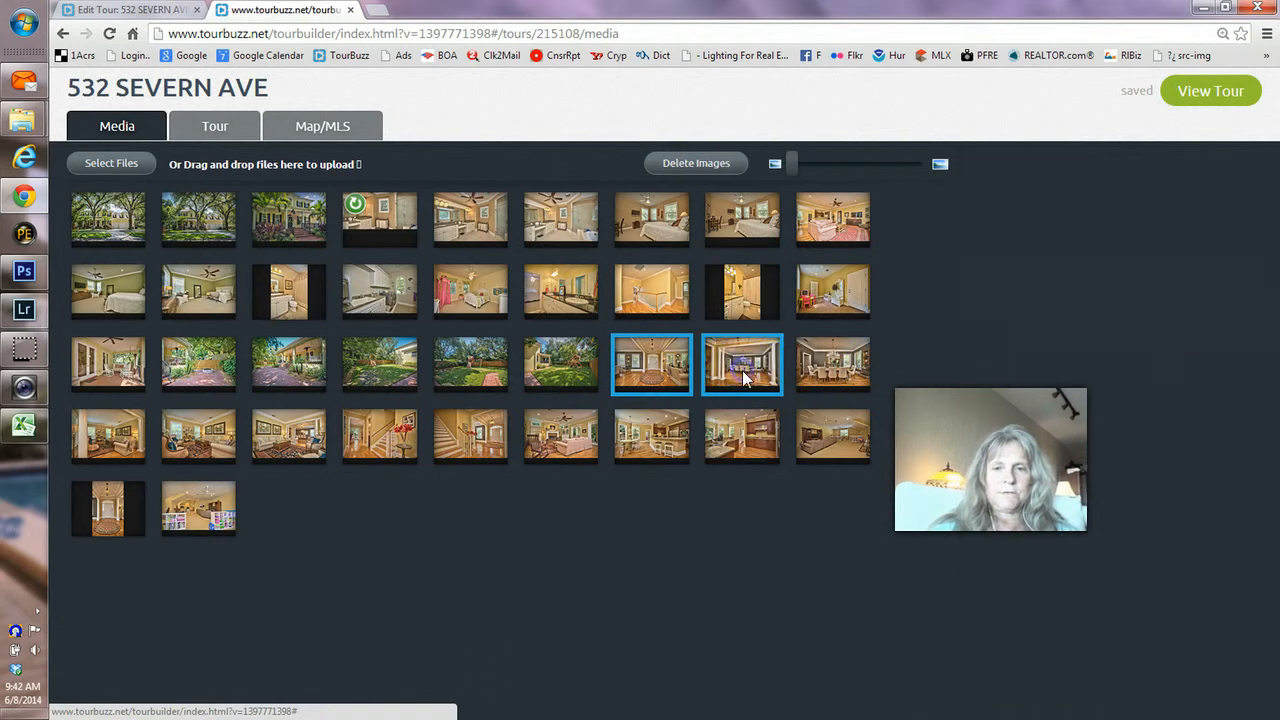
pyautogui.keyDown('ctrl'); pyautogui.click(850, 366); pyautogui.keyUp('ctrl')
pyautogui.moveTo(646, 363); pyautogui.dragTo(366, 219)
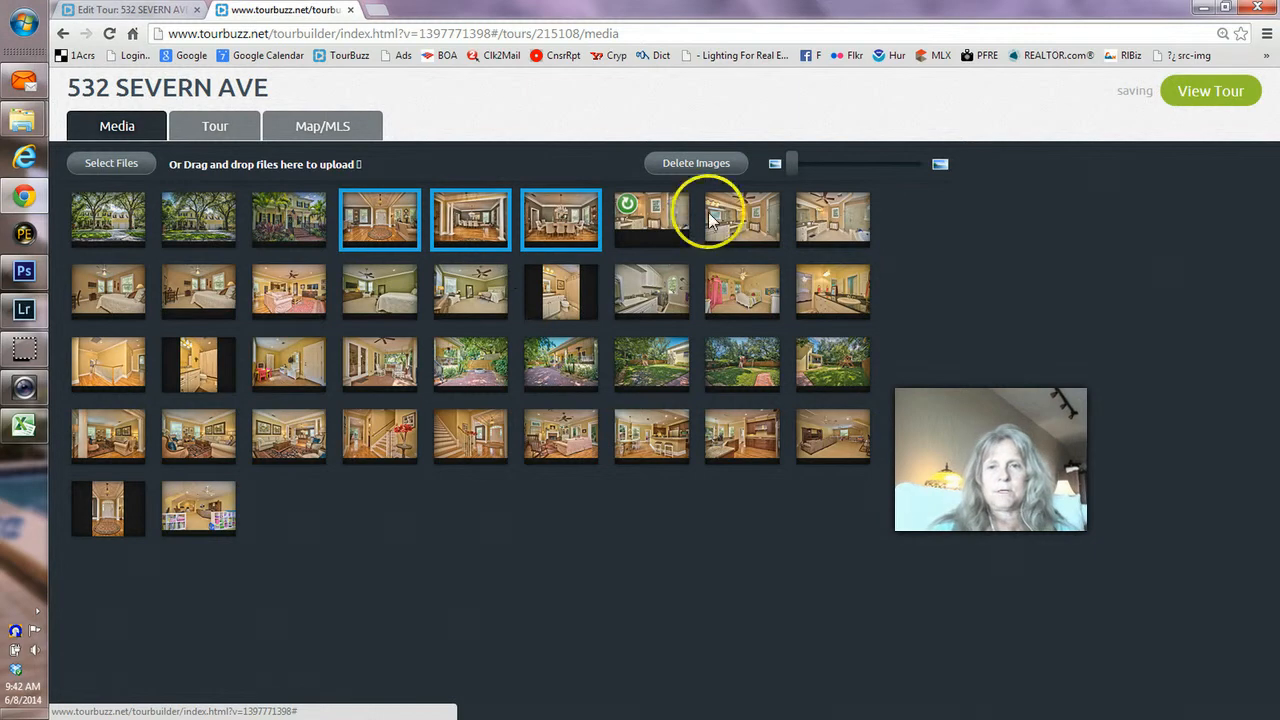
# Check the details of the Master Bath panorama and enlarge the thumbnails to a medium size that shows the image names
pyautogui.click(628, 214)
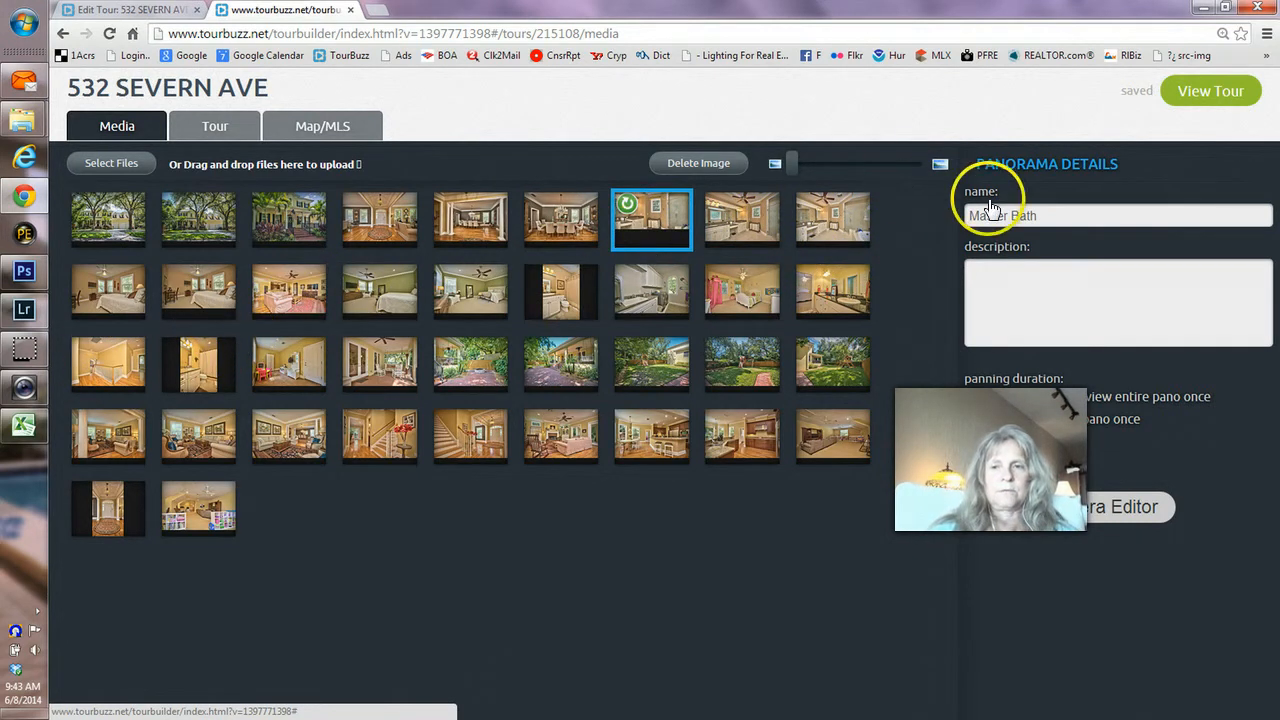
pyautogui.click(1040, 215)
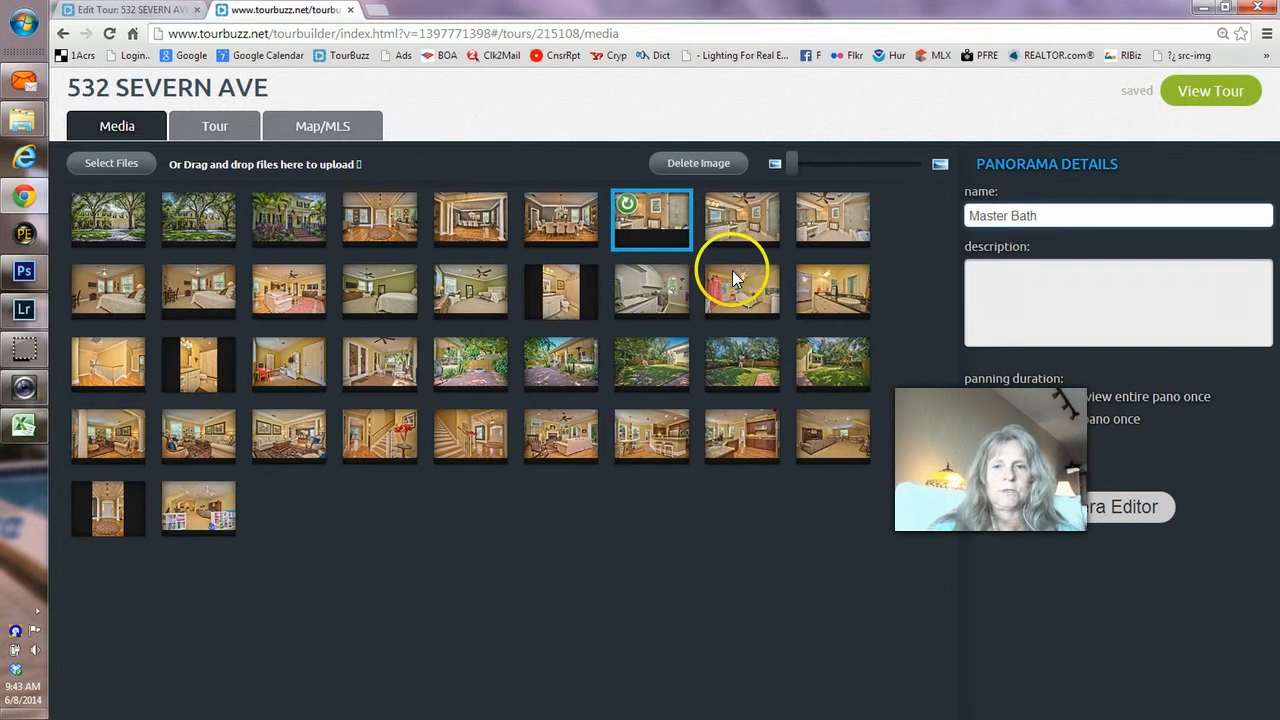
pyautogui.click(793, 166)
pyautogui.moveTo(798, 172); pyautogui.dragTo(842, 168)
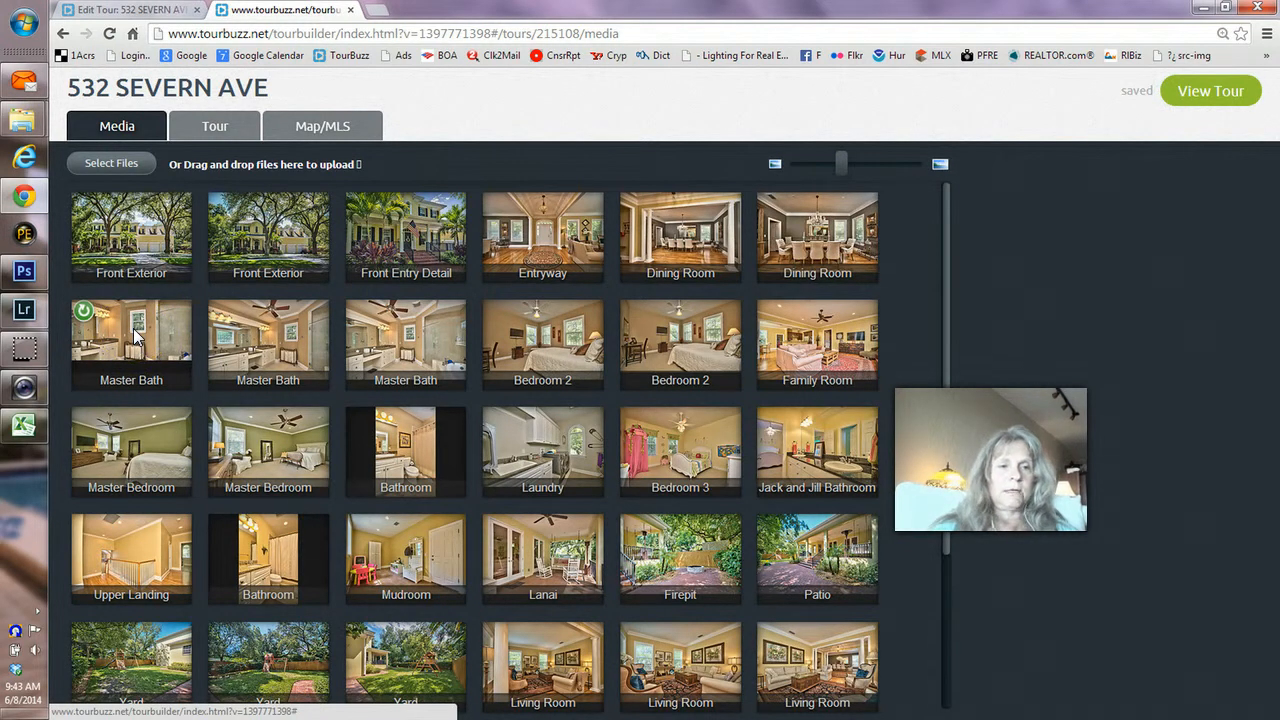
# Compare the Master Bath panorama with the two Master Bath still photos by selecting each of them in turn
pyautogui.click(264, 338)
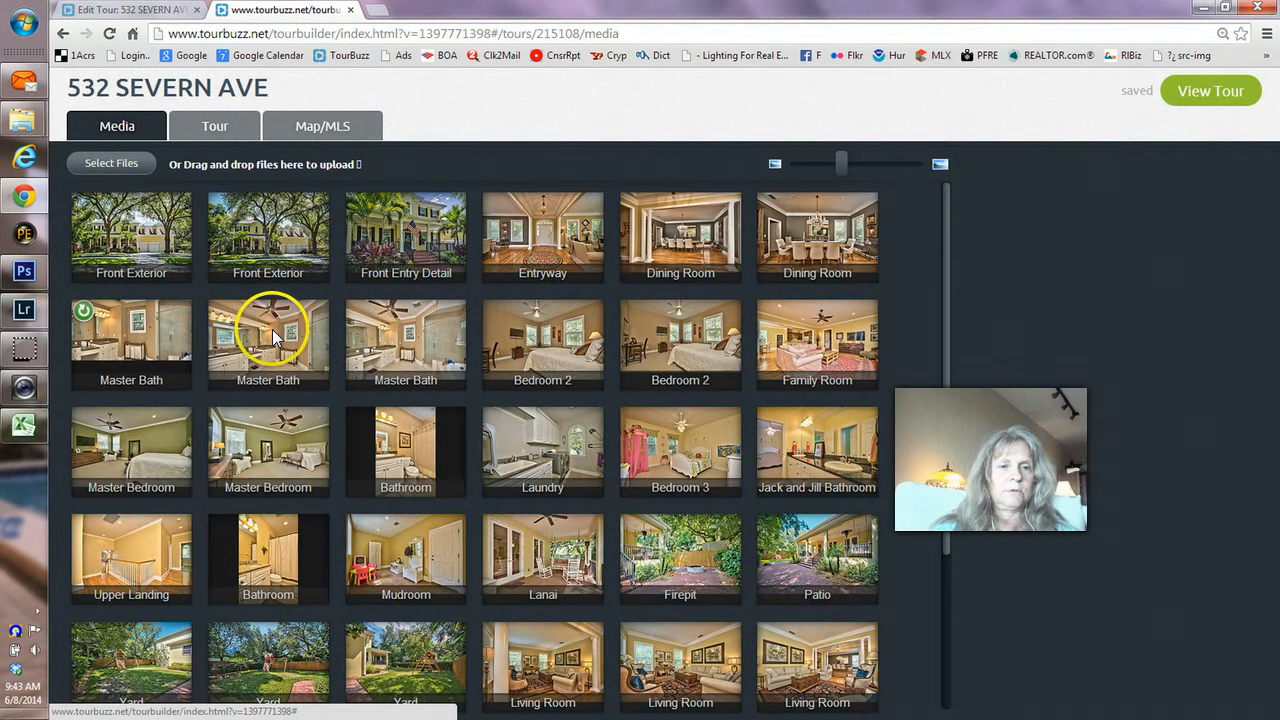
pyautogui.click(364, 336)
pyautogui.click(294, 340)
pyautogui.click(380, 336)
pyautogui.click(305, 335)
pyautogui.click(142, 334)
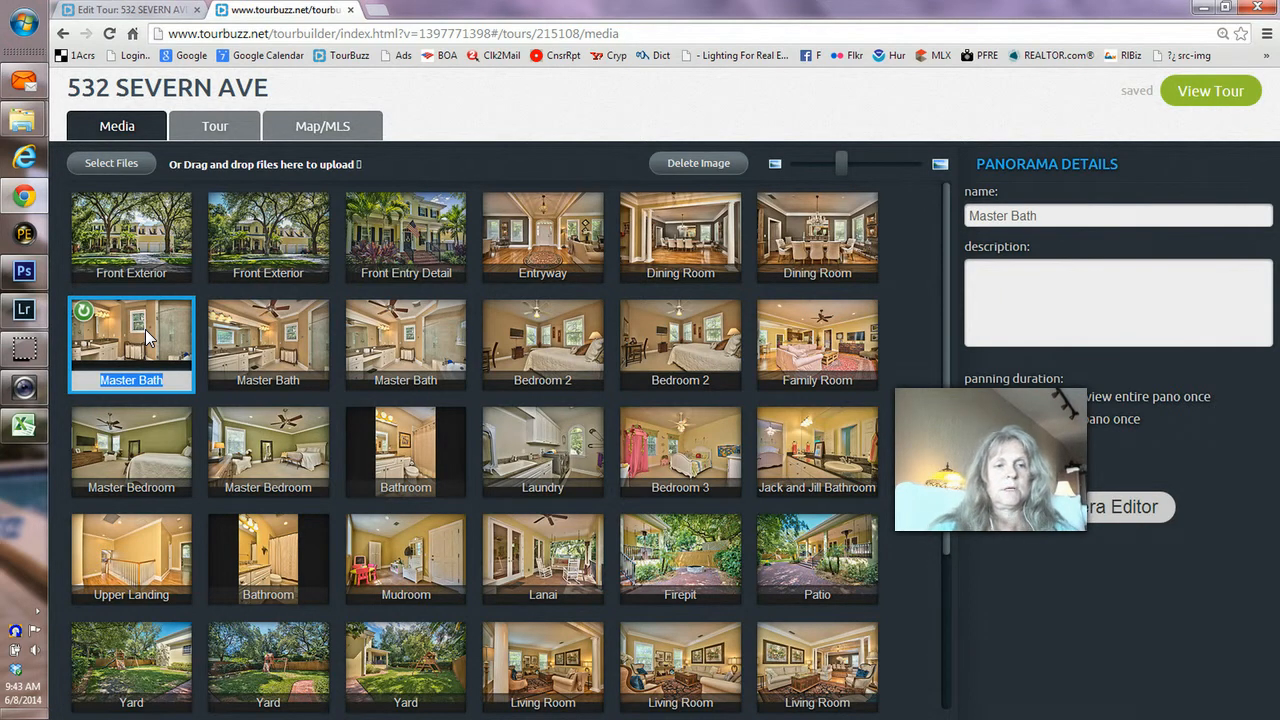
pyautogui.click(256, 340)
pyautogui.click(400, 340)
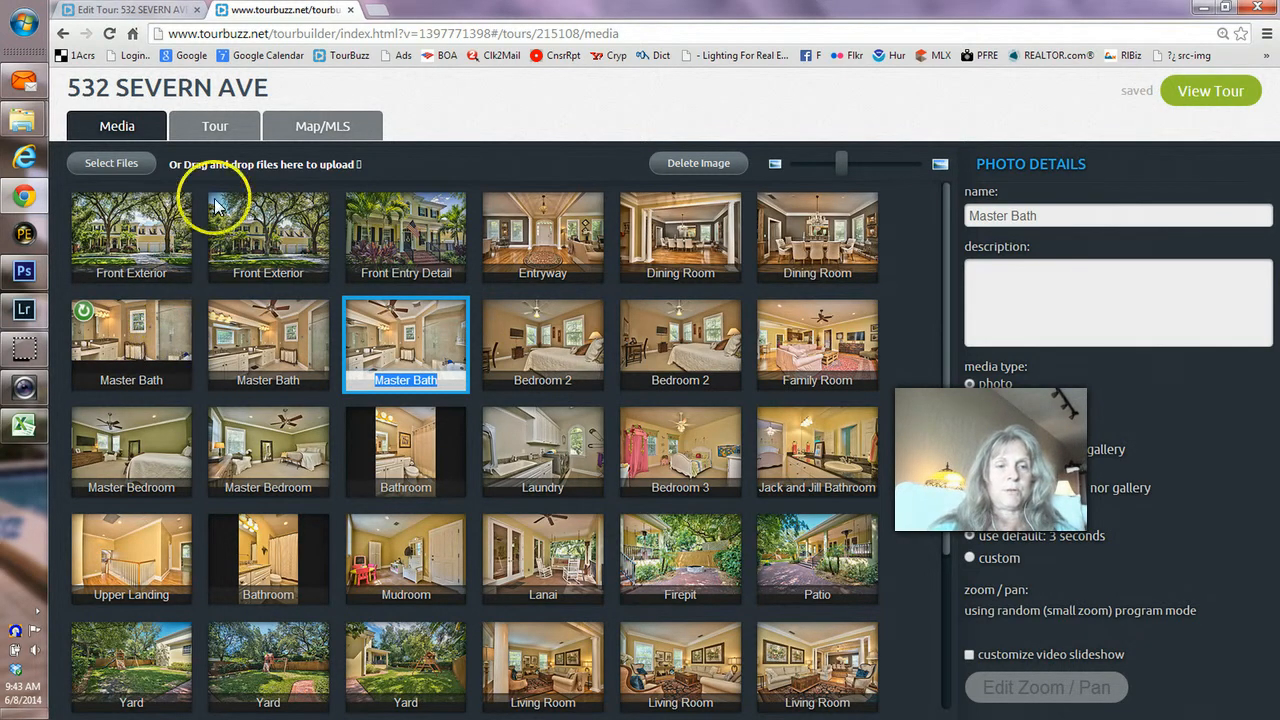
pyautogui.click(286, 330)
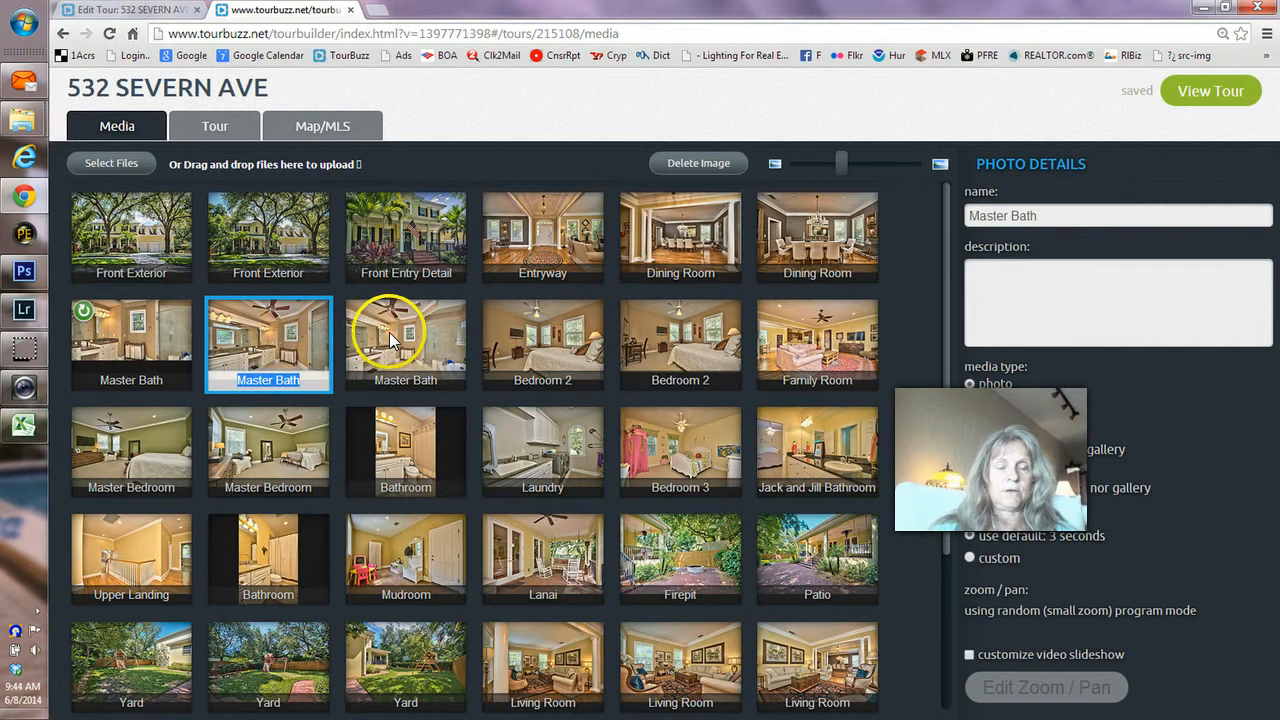
pyautogui.click(387, 334)
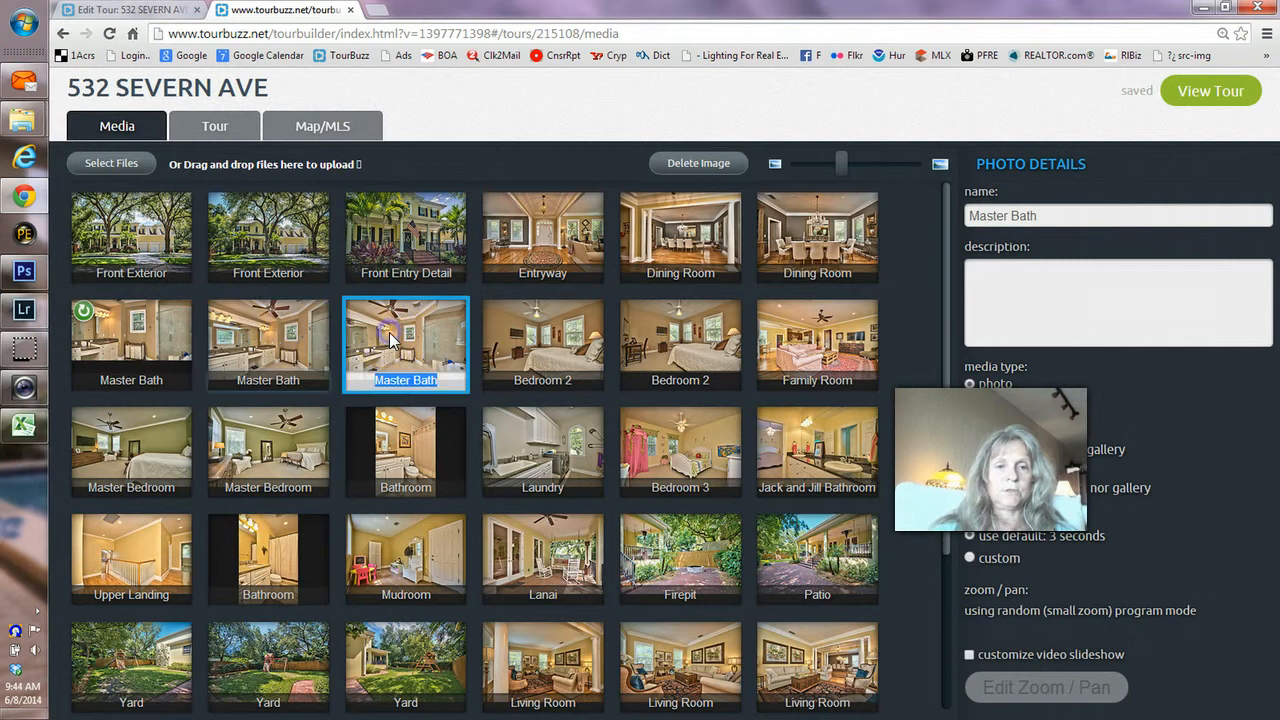
pyautogui.click(284, 340)
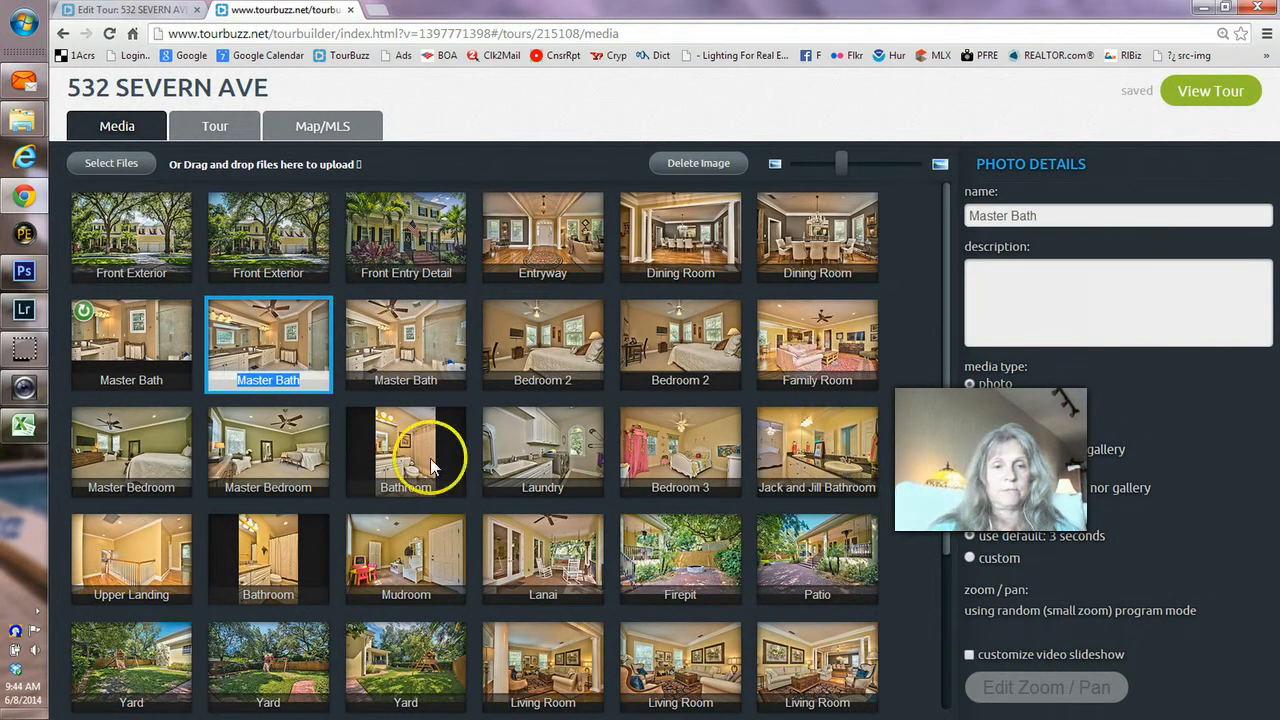
pyautogui.click(116, 332)
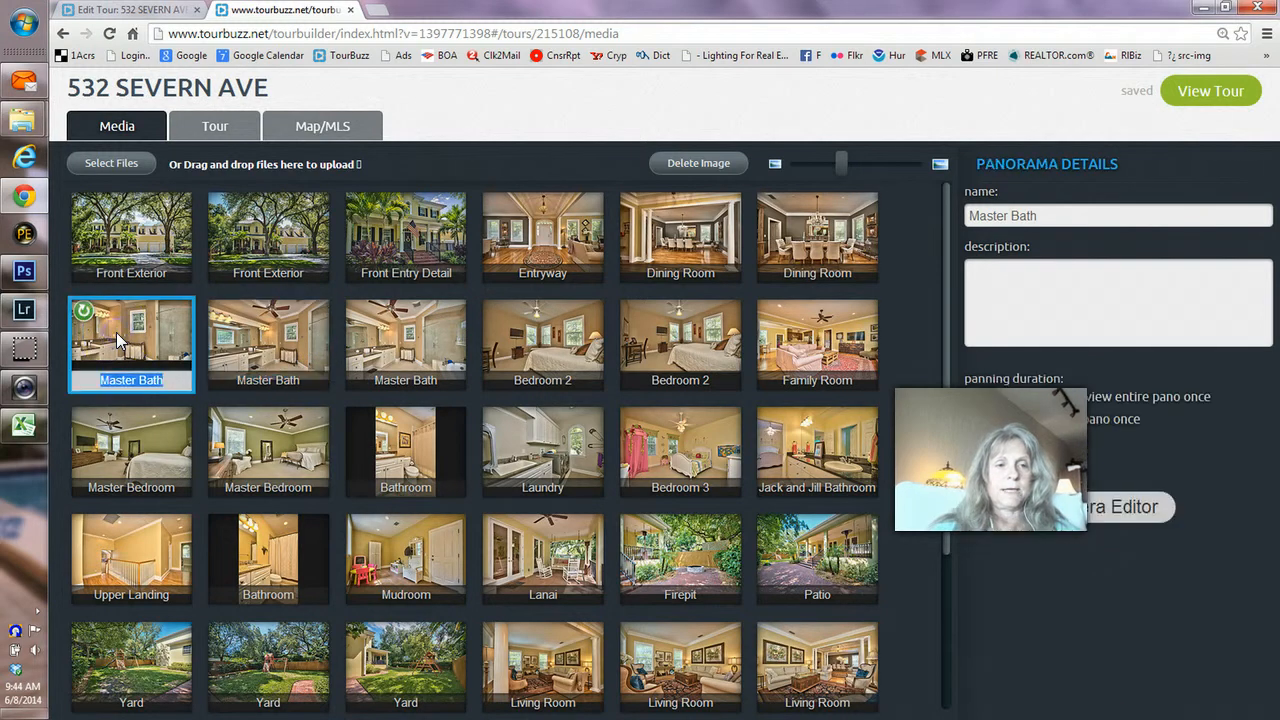
pyautogui.click(245, 333)
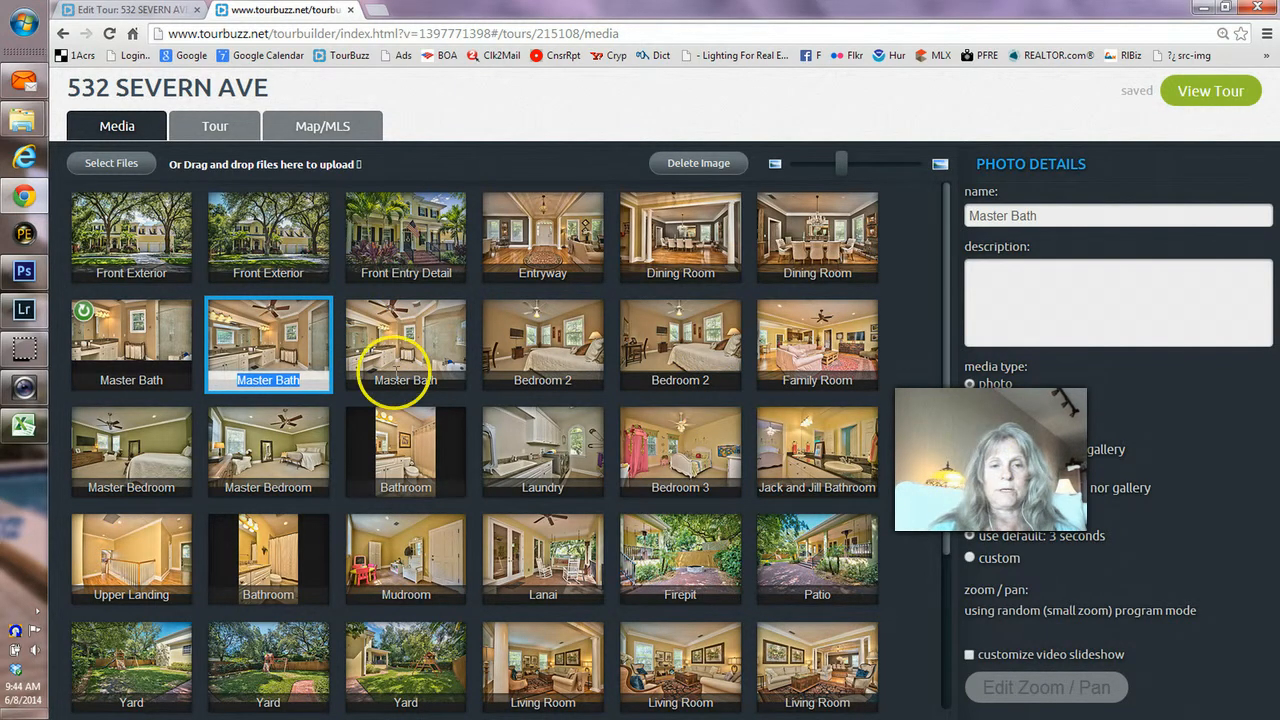
# Look at the second Master Bath still photo, and compare the two Bedroom 2 photos by selecting them alternately
pyautogui.click(367, 352)
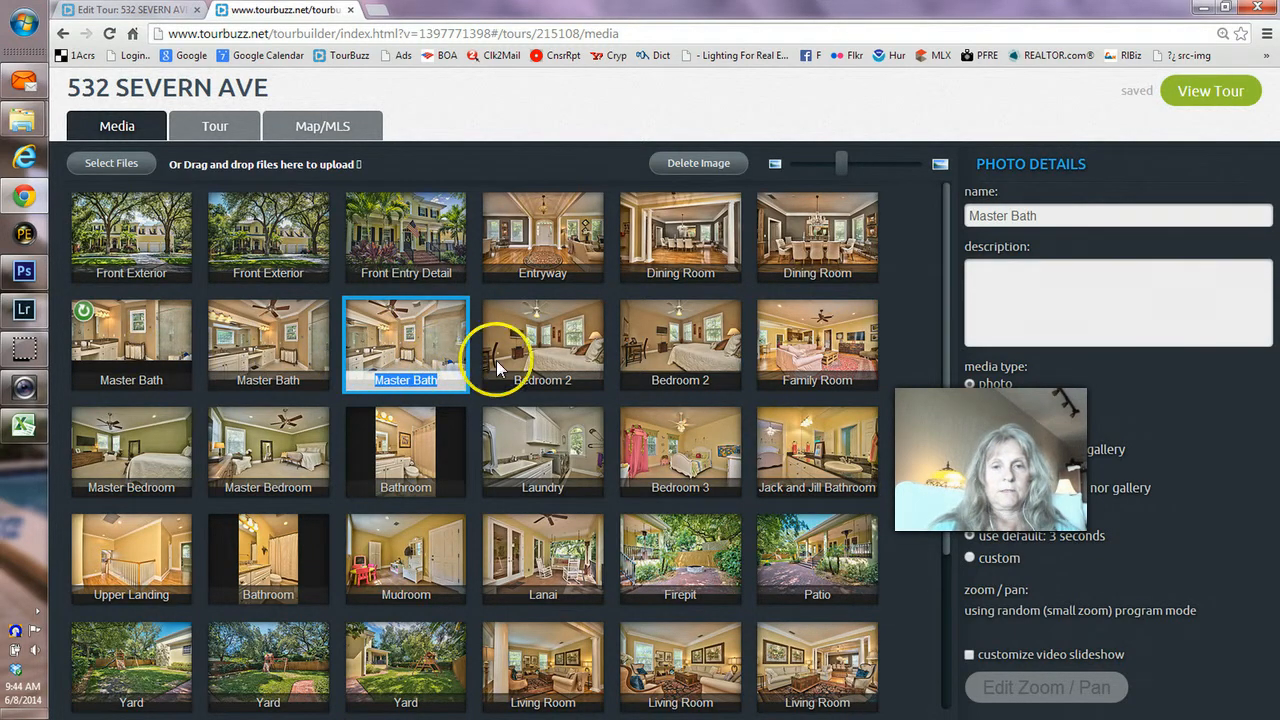
pyautogui.click(559, 352)
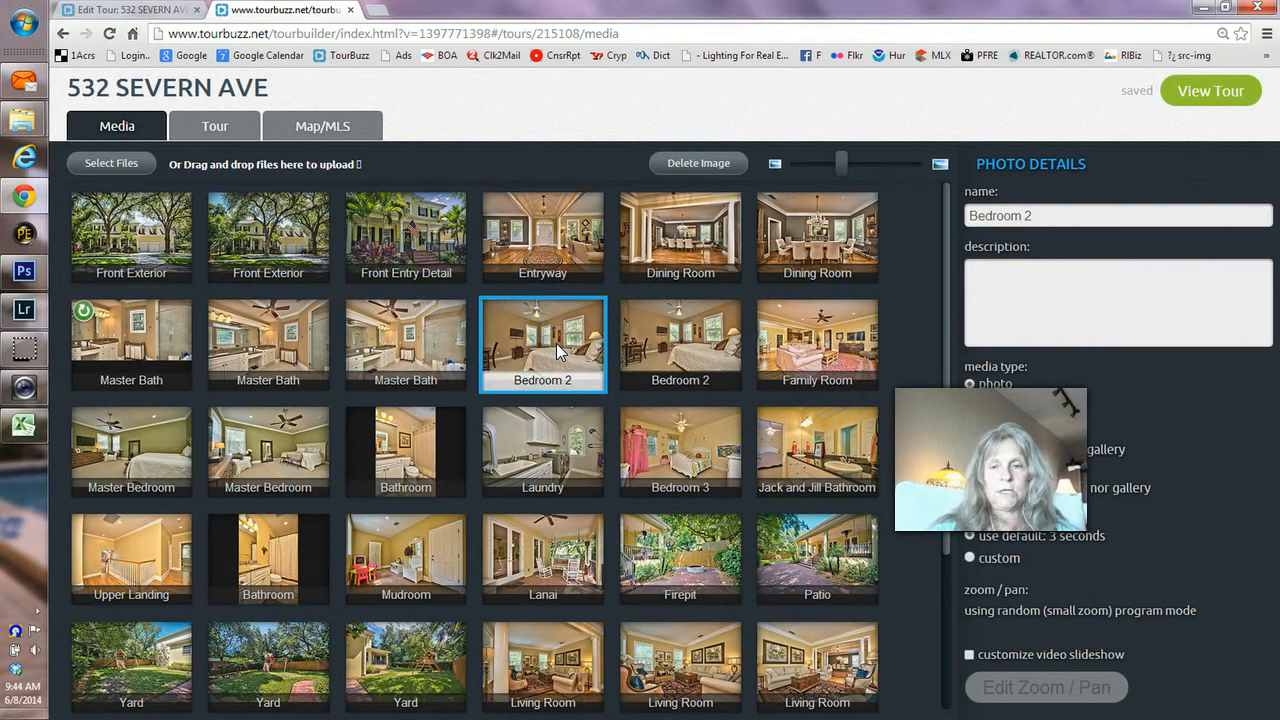
pyautogui.click(643, 345)
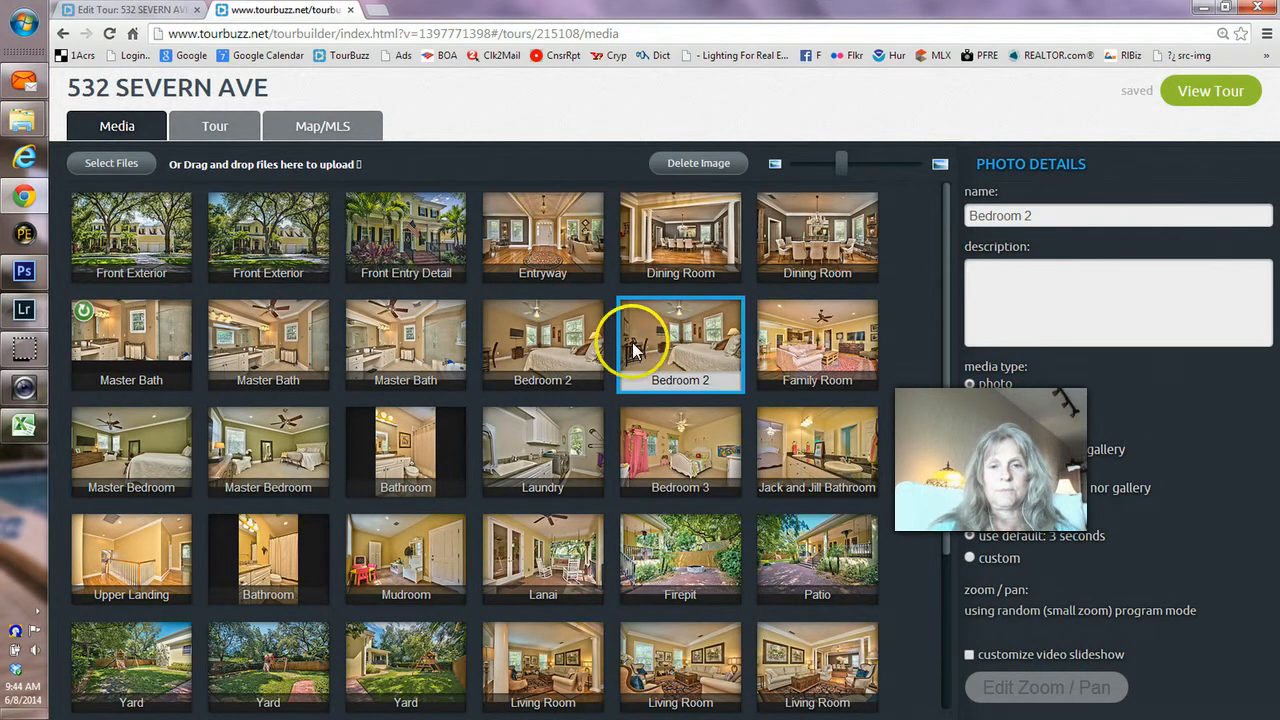
pyautogui.doubleClick(540, 348)
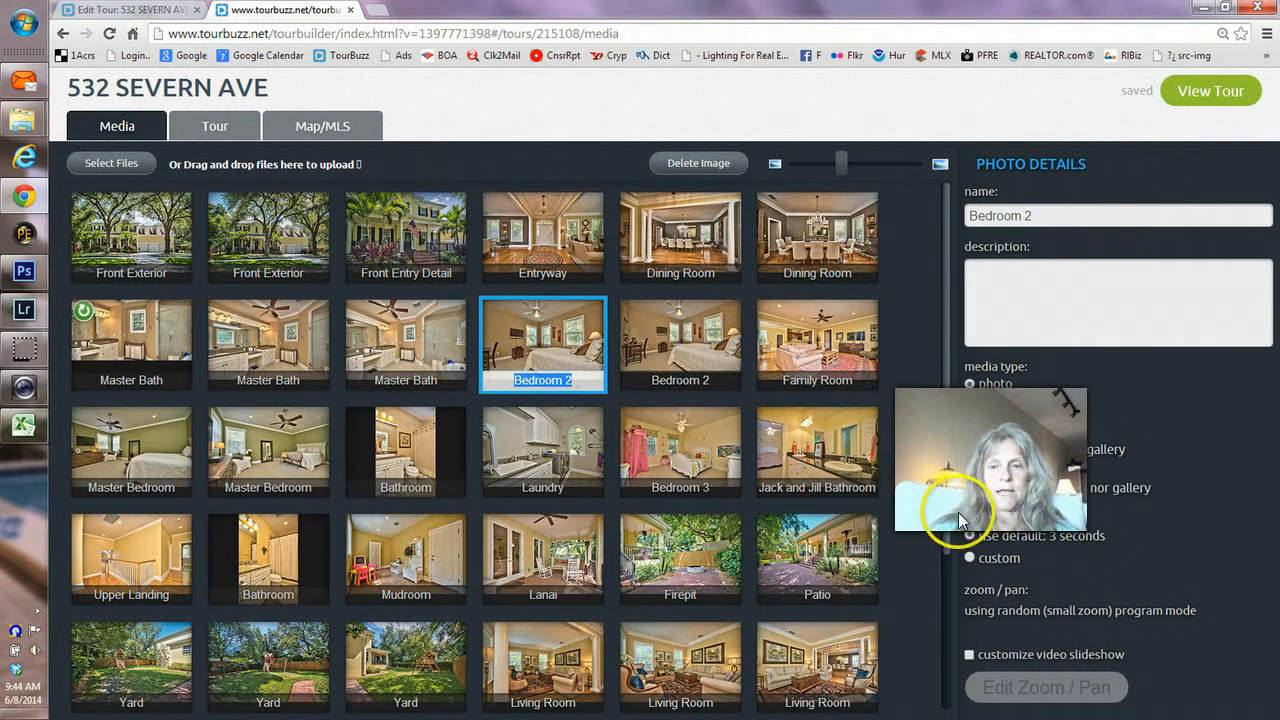
pyautogui.click(690, 343)
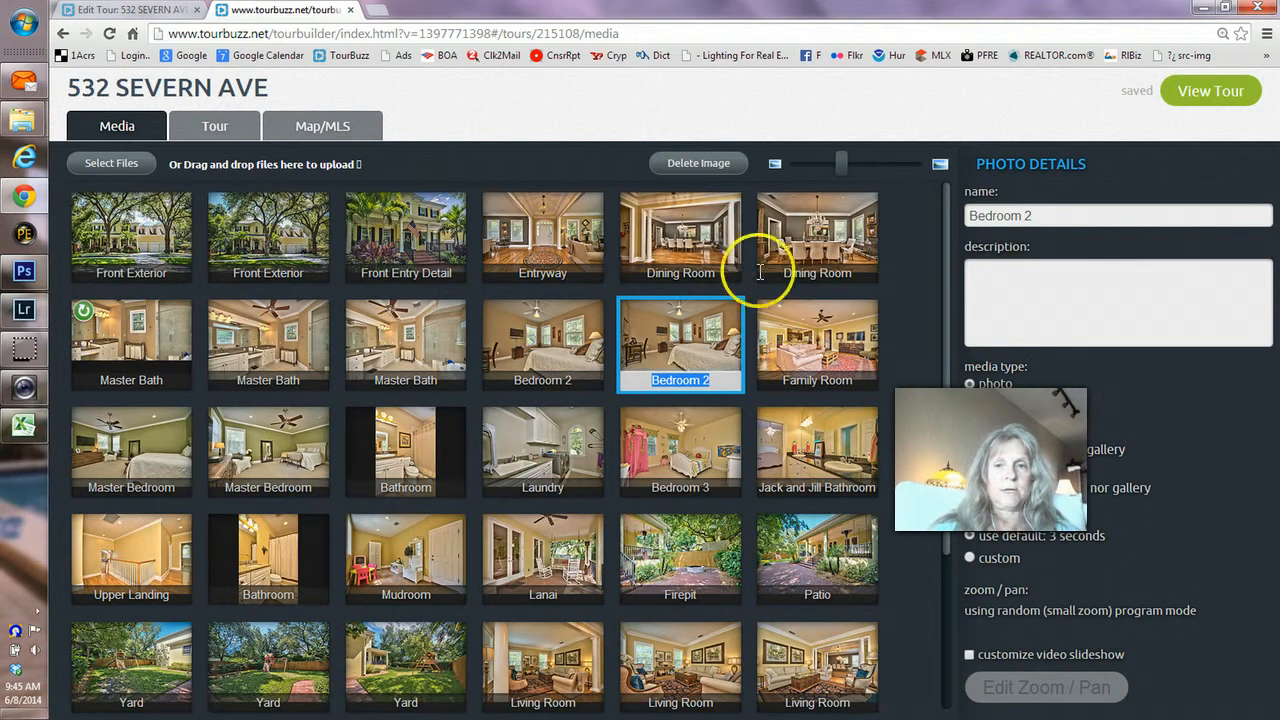
# Move the Master Bath panorama to directly after the Front Entry Detail photo, and preview the tour, closing the preview when done
pyautogui.moveTo(107, 345); pyautogui.dragTo(511, 240)
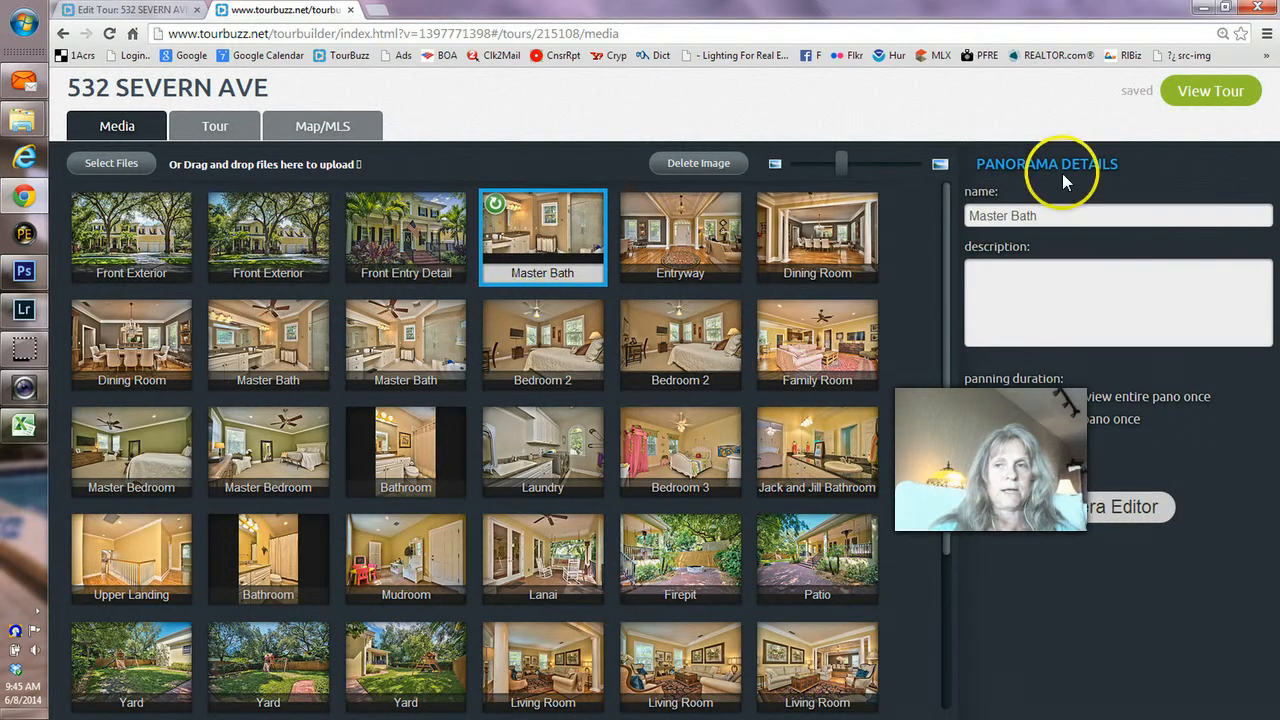
pyautogui.click(1214, 92)
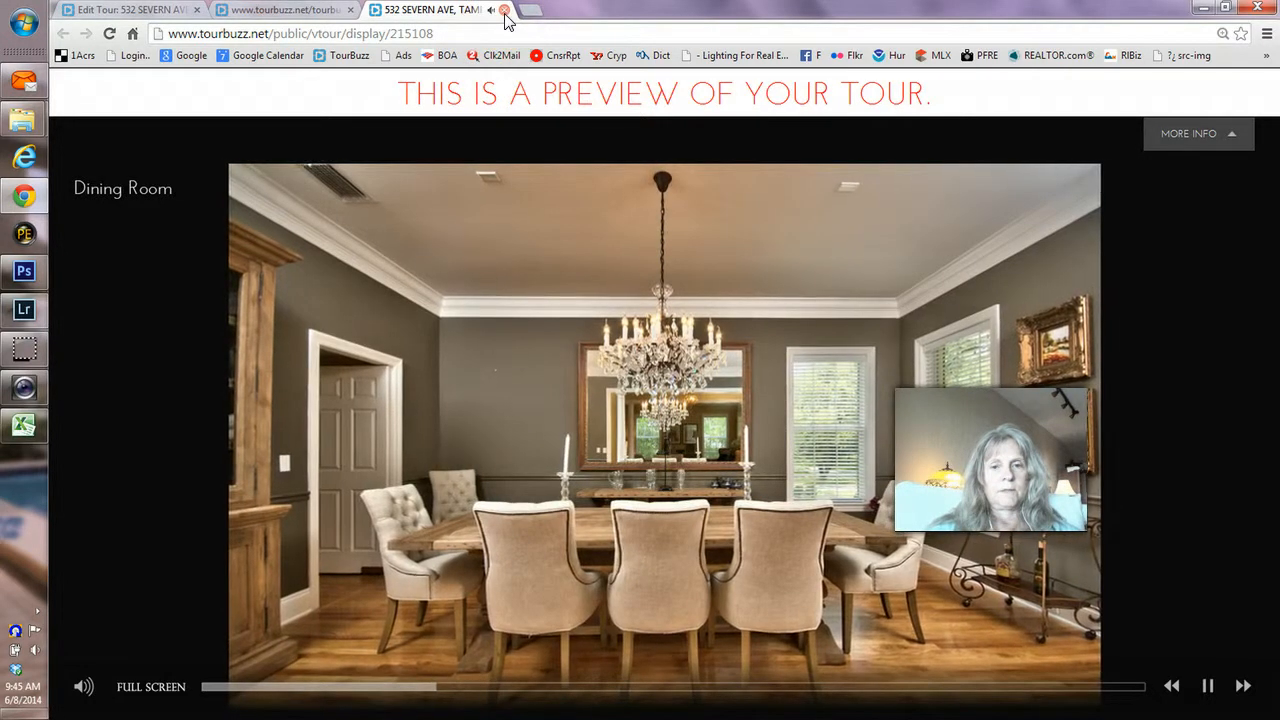
pyautogui.click(505, 10)
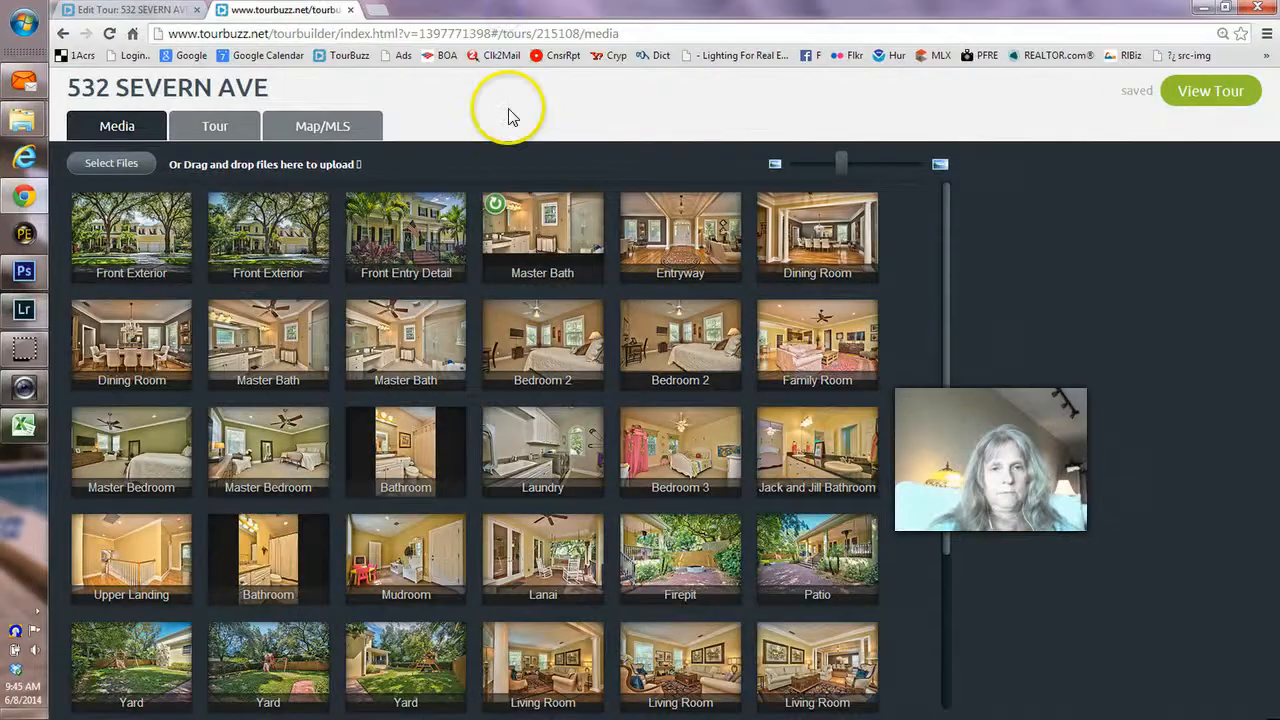